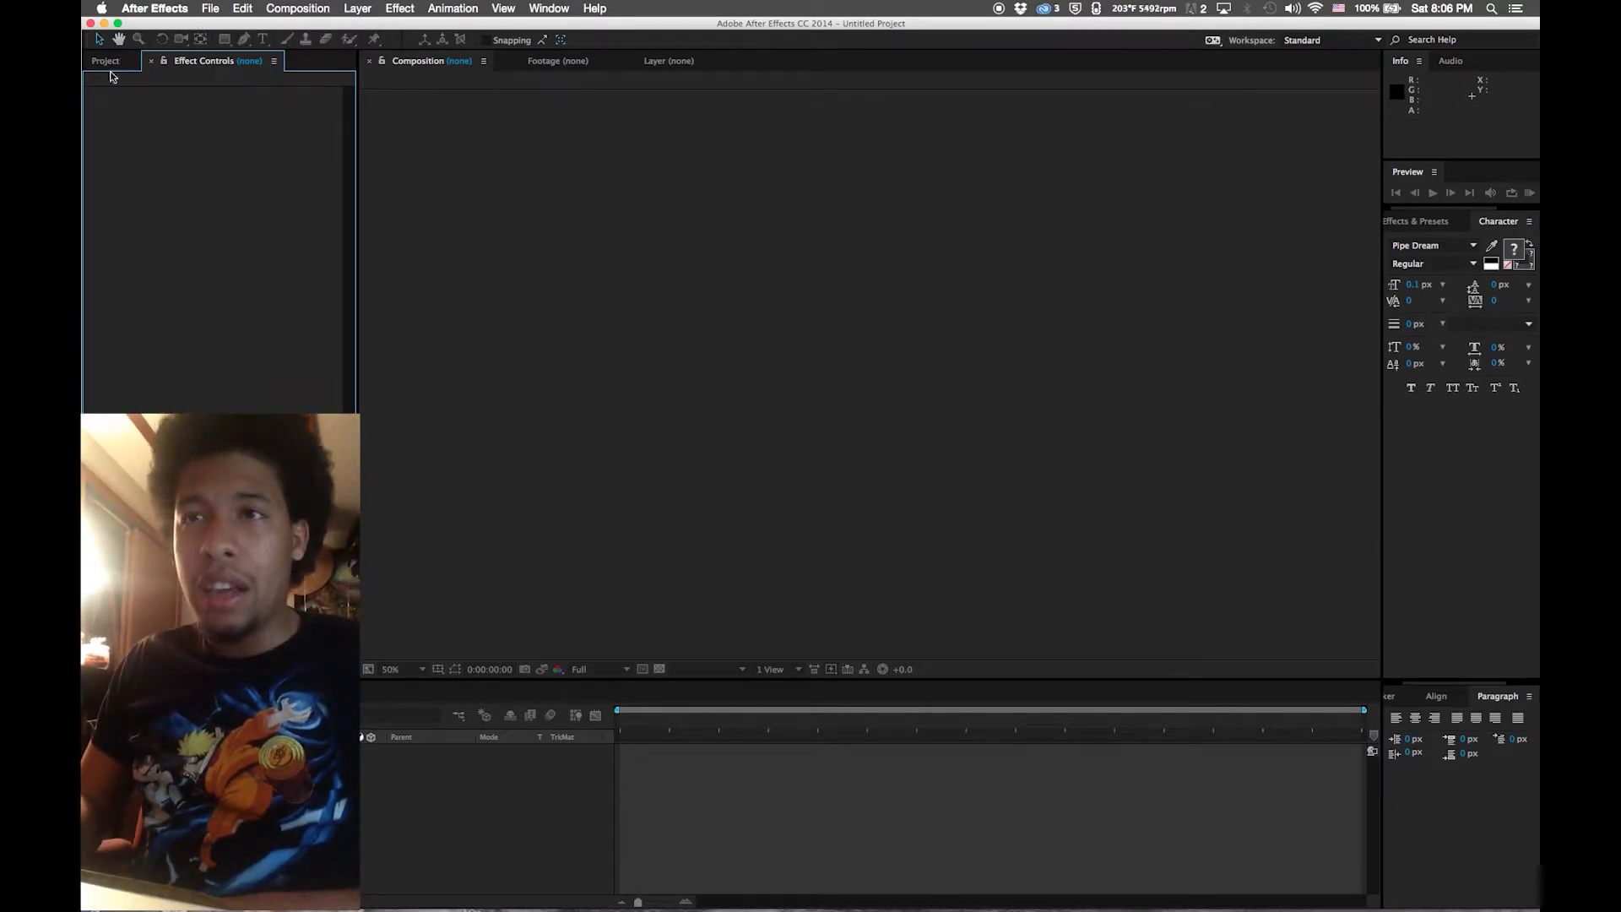
Import the 05.mov and 06.mov clips and the Muzzle Flashes folder, and create a composition from 06.mov
left_click(111, 64)
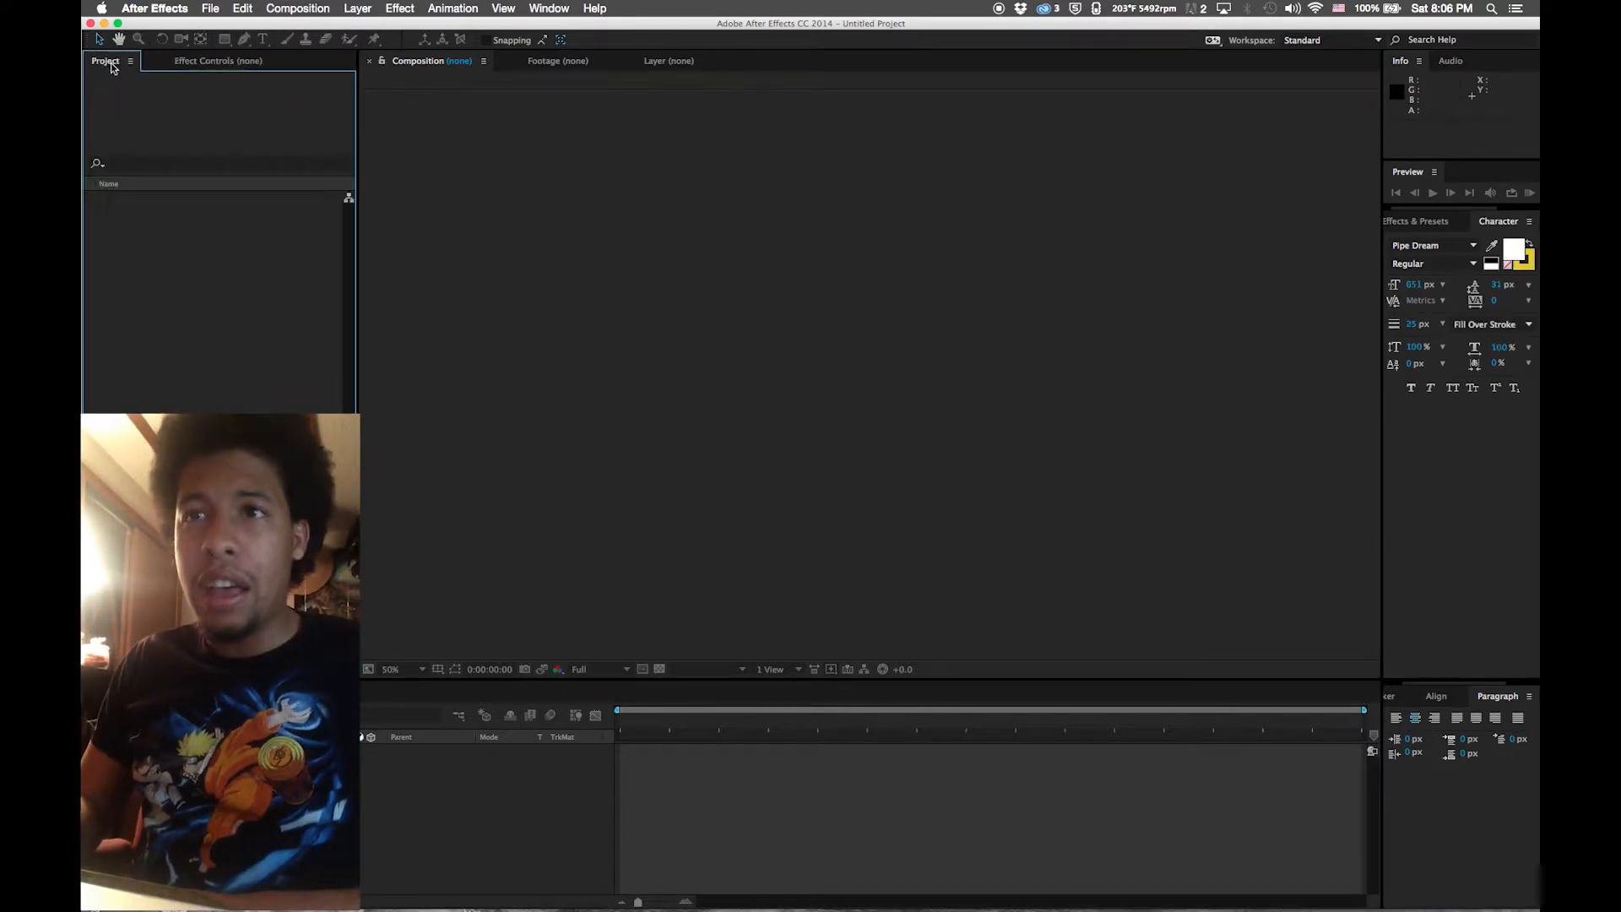
double_click(179, 363)
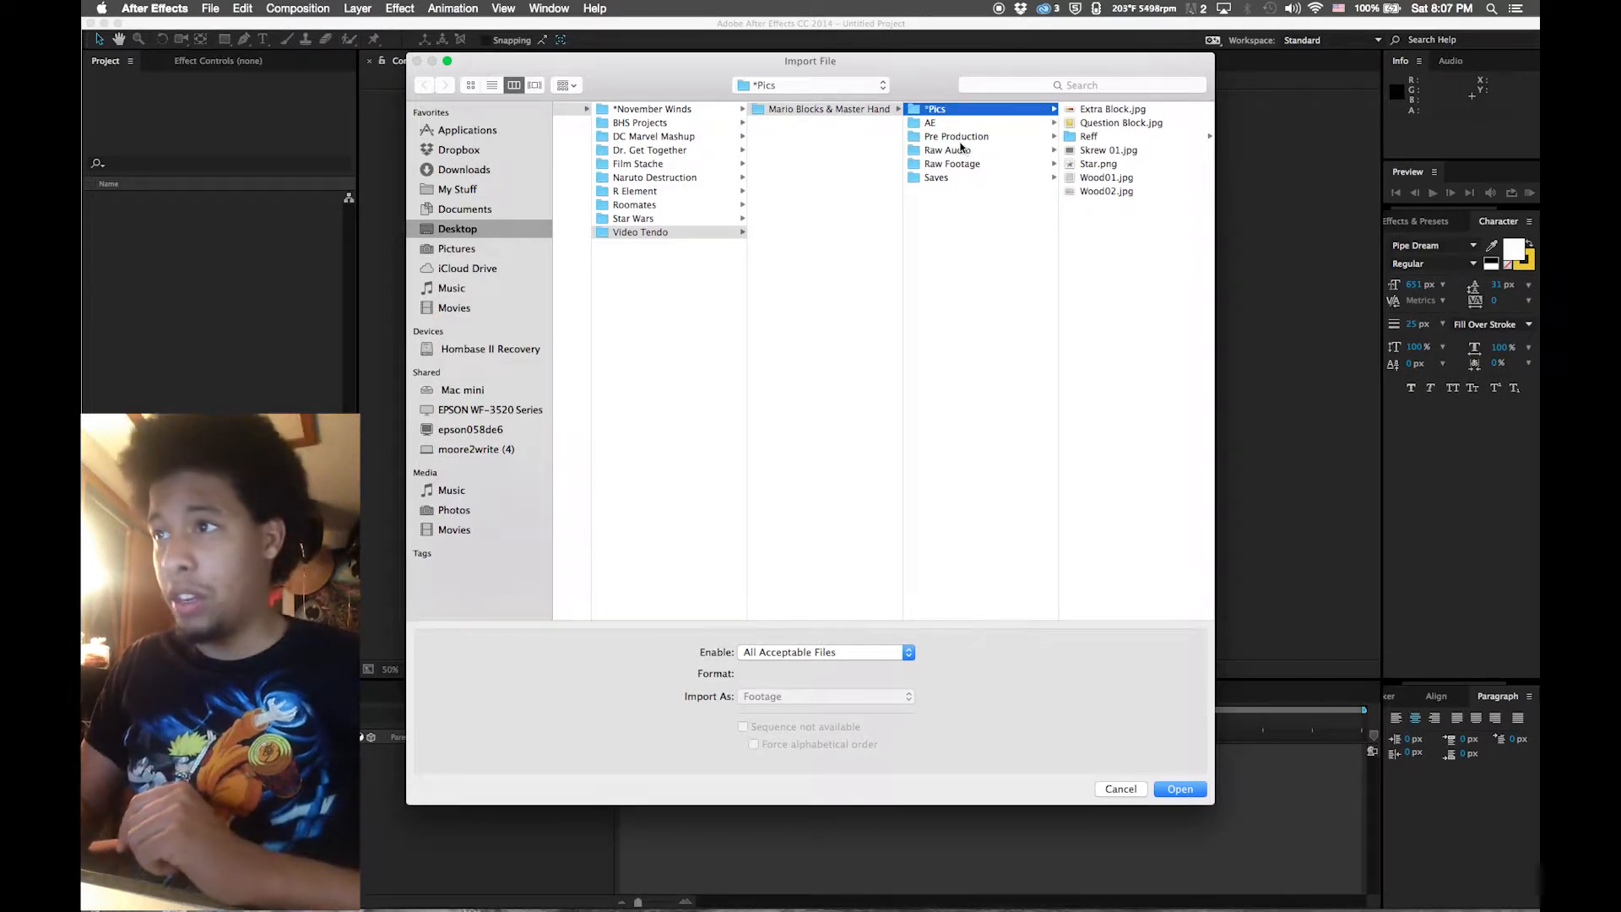
left_click(961, 136)
left_click(967, 123)
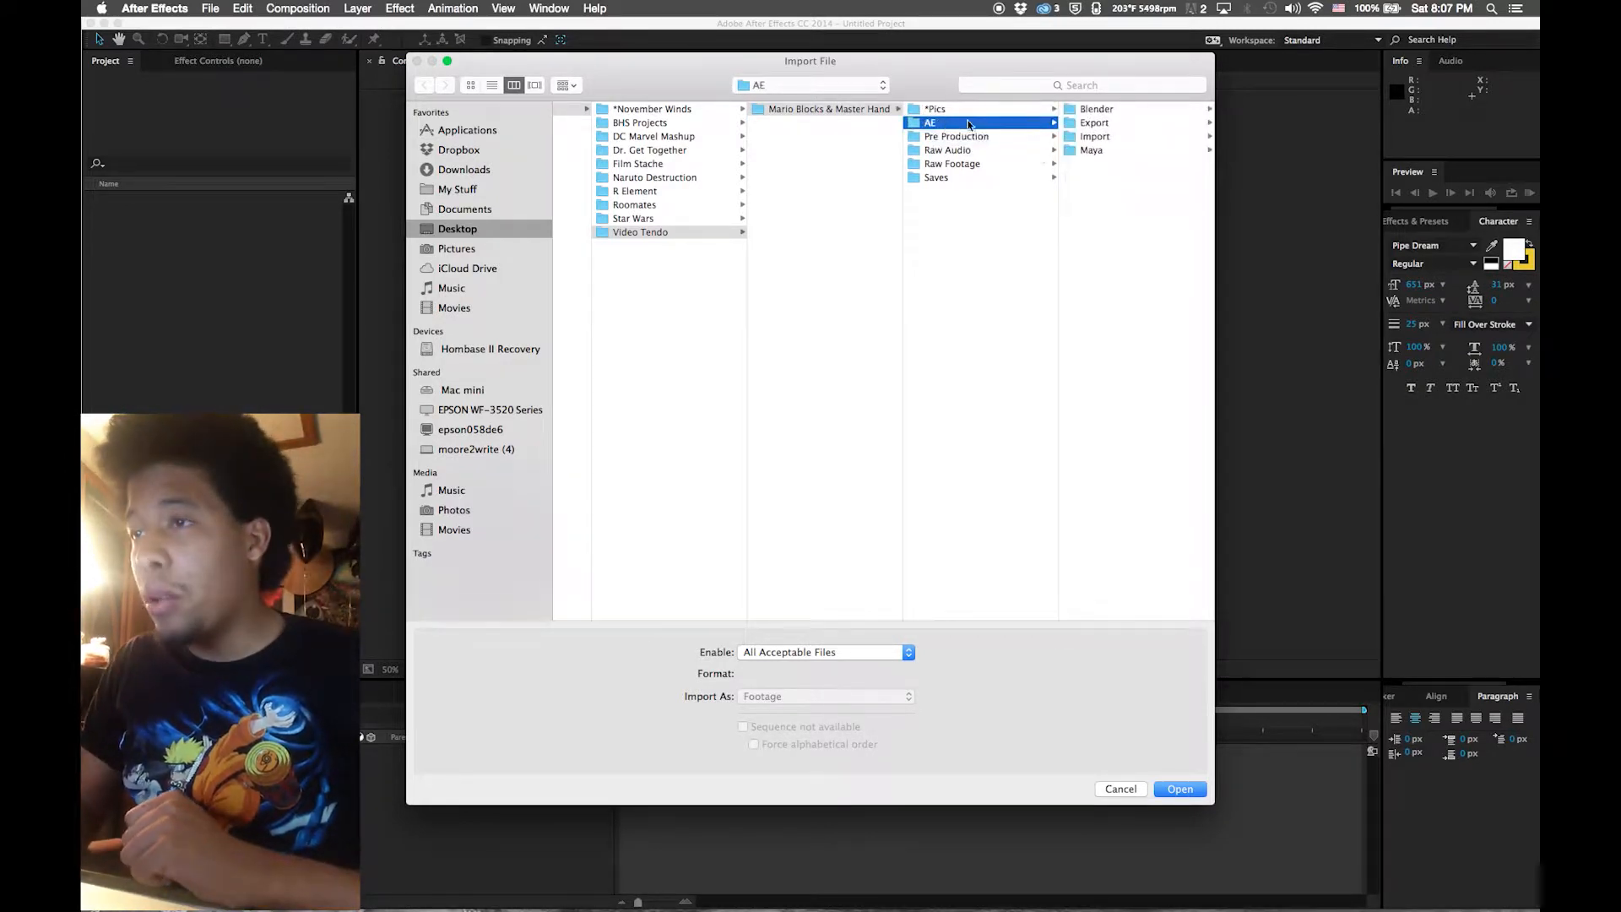
left_click(494, 231)
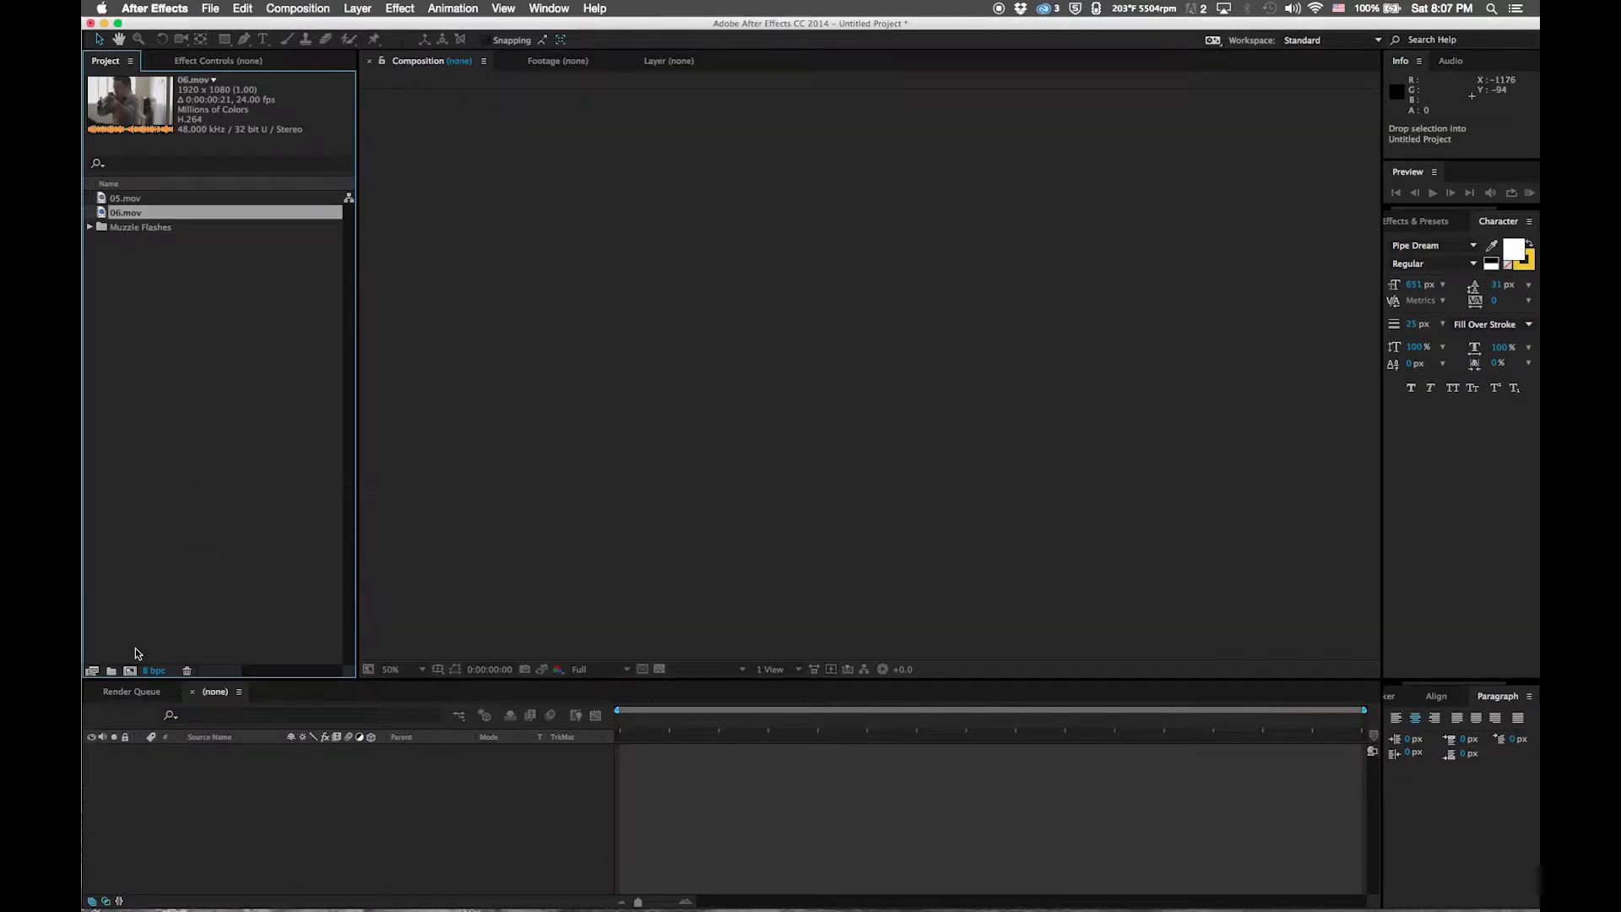
left_click_drag(134, 676, 131, 672)
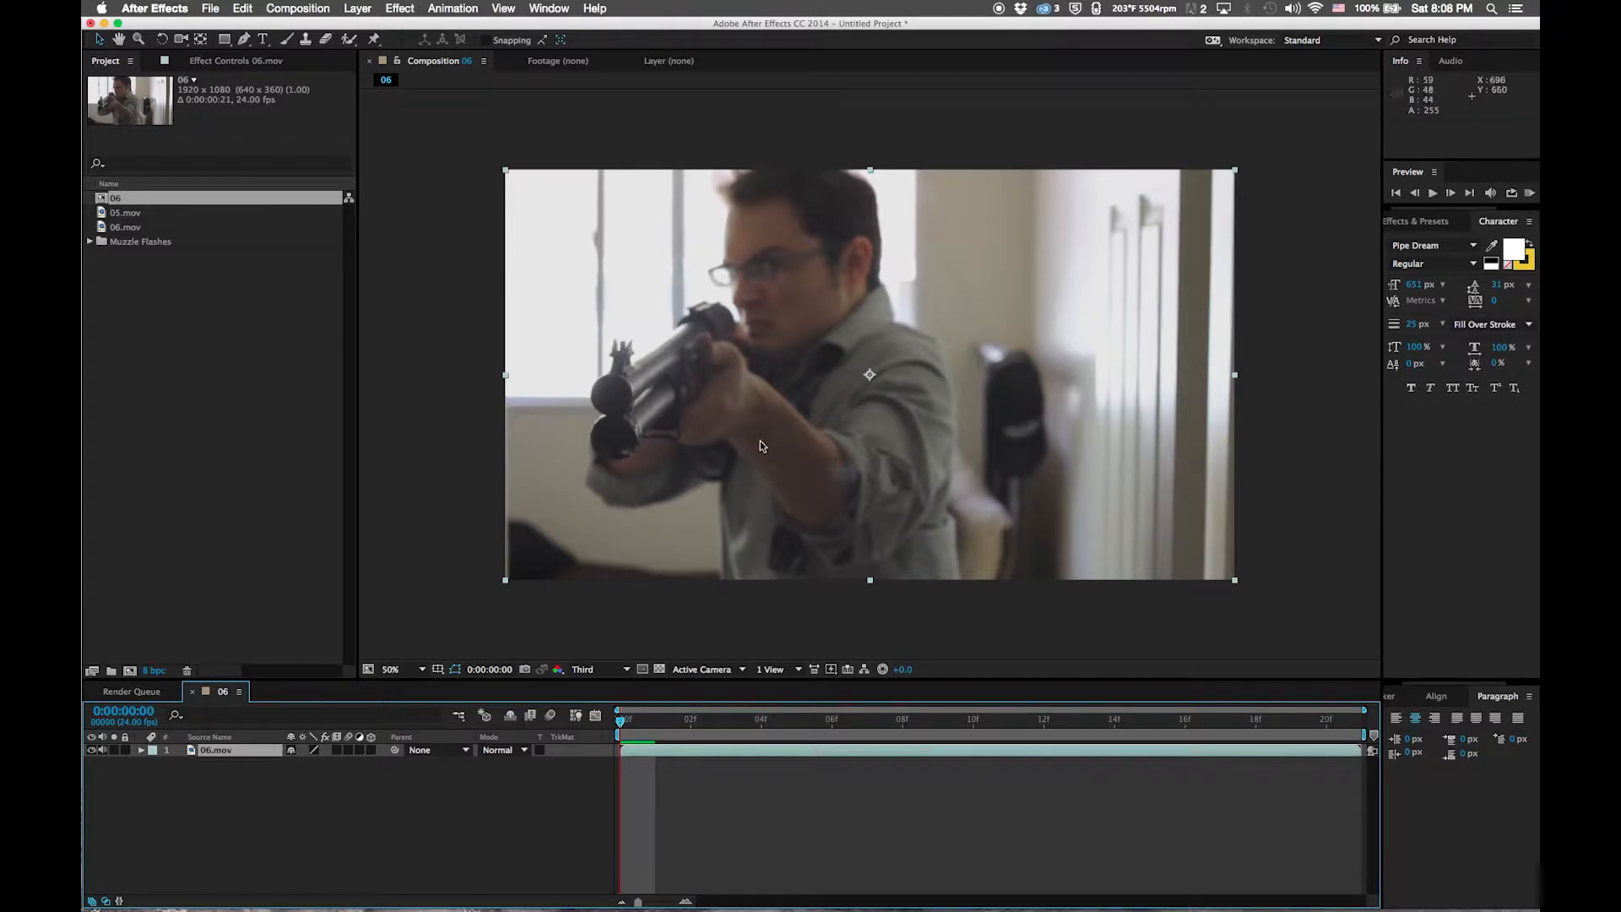
Preview the gun footage in the 06 composition and return the playhead to the first frame
key("space")
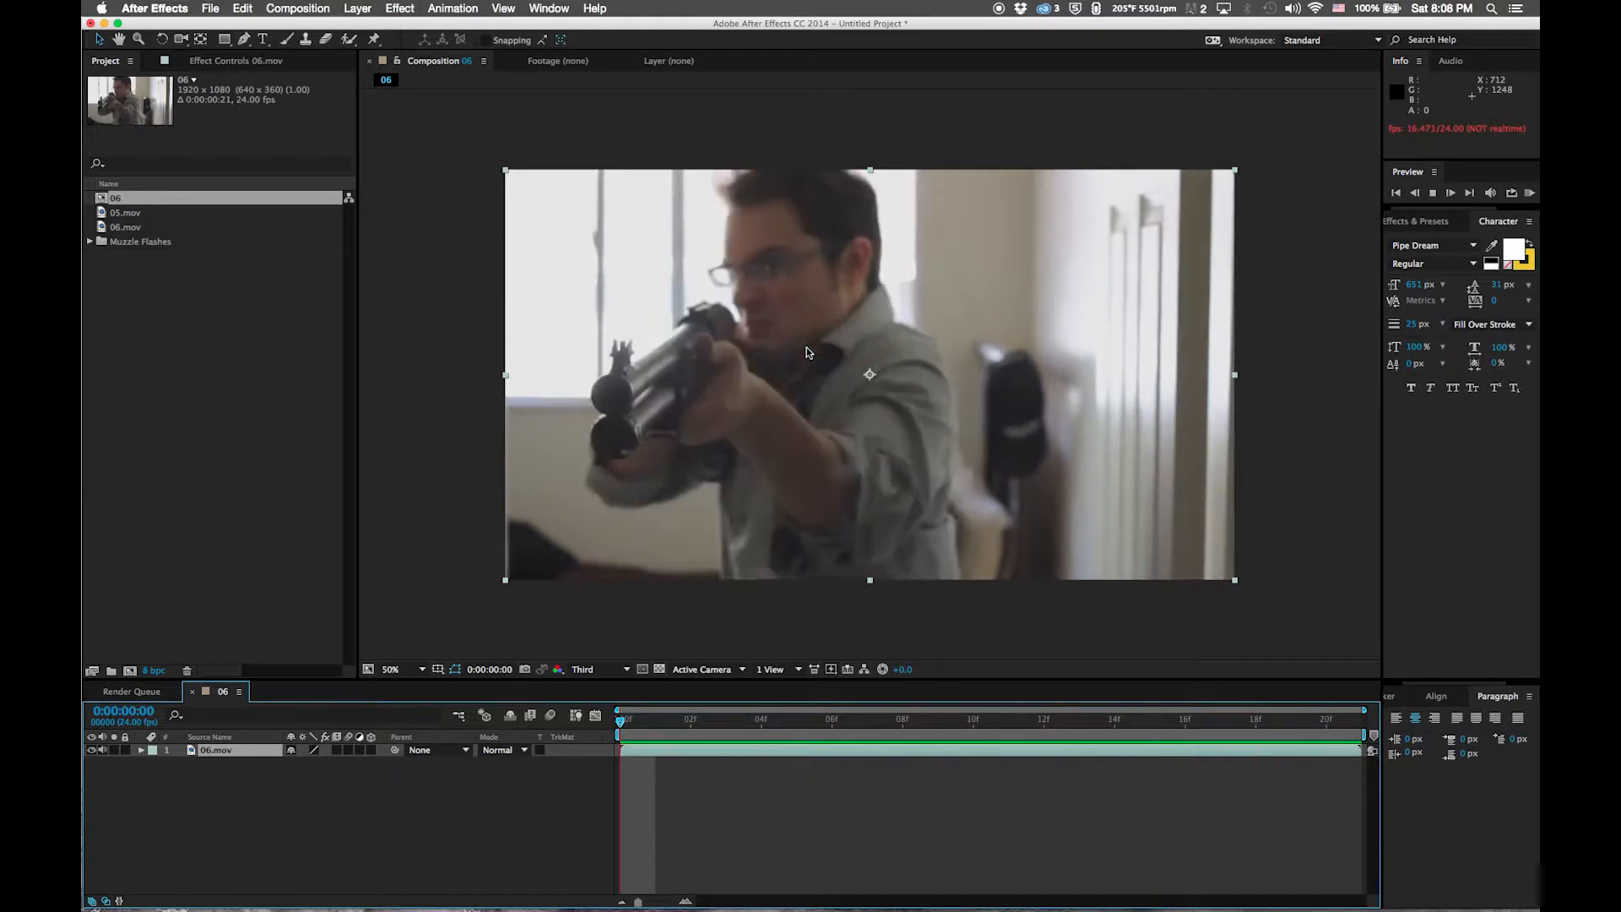
key("space")
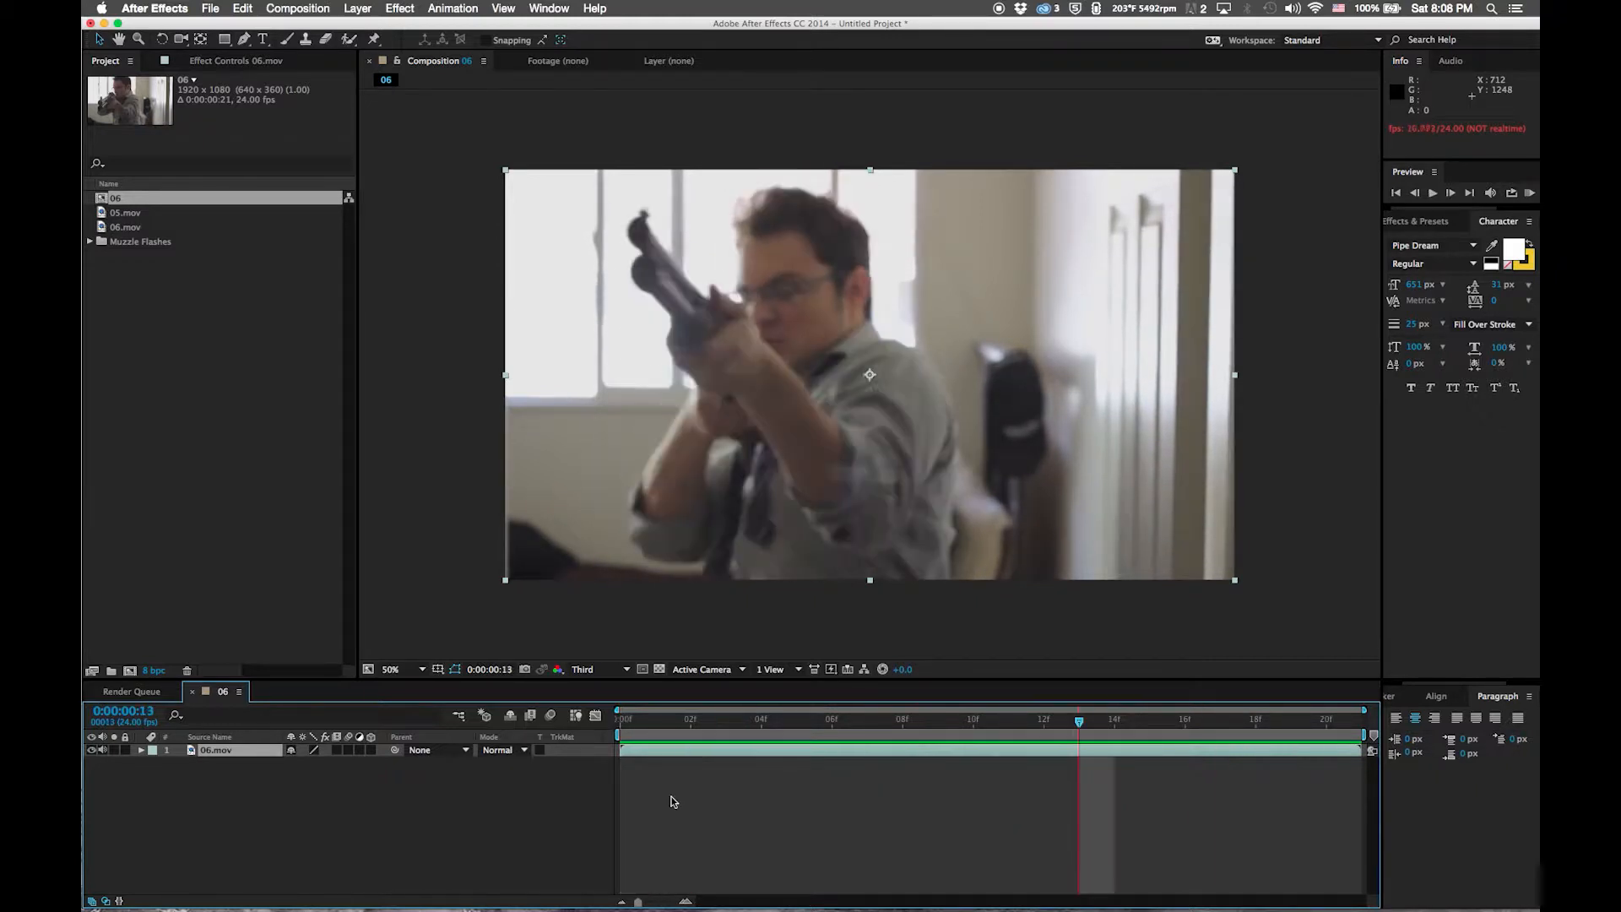
left_click(673, 802)
left_click_drag(647, 721, 622, 745)
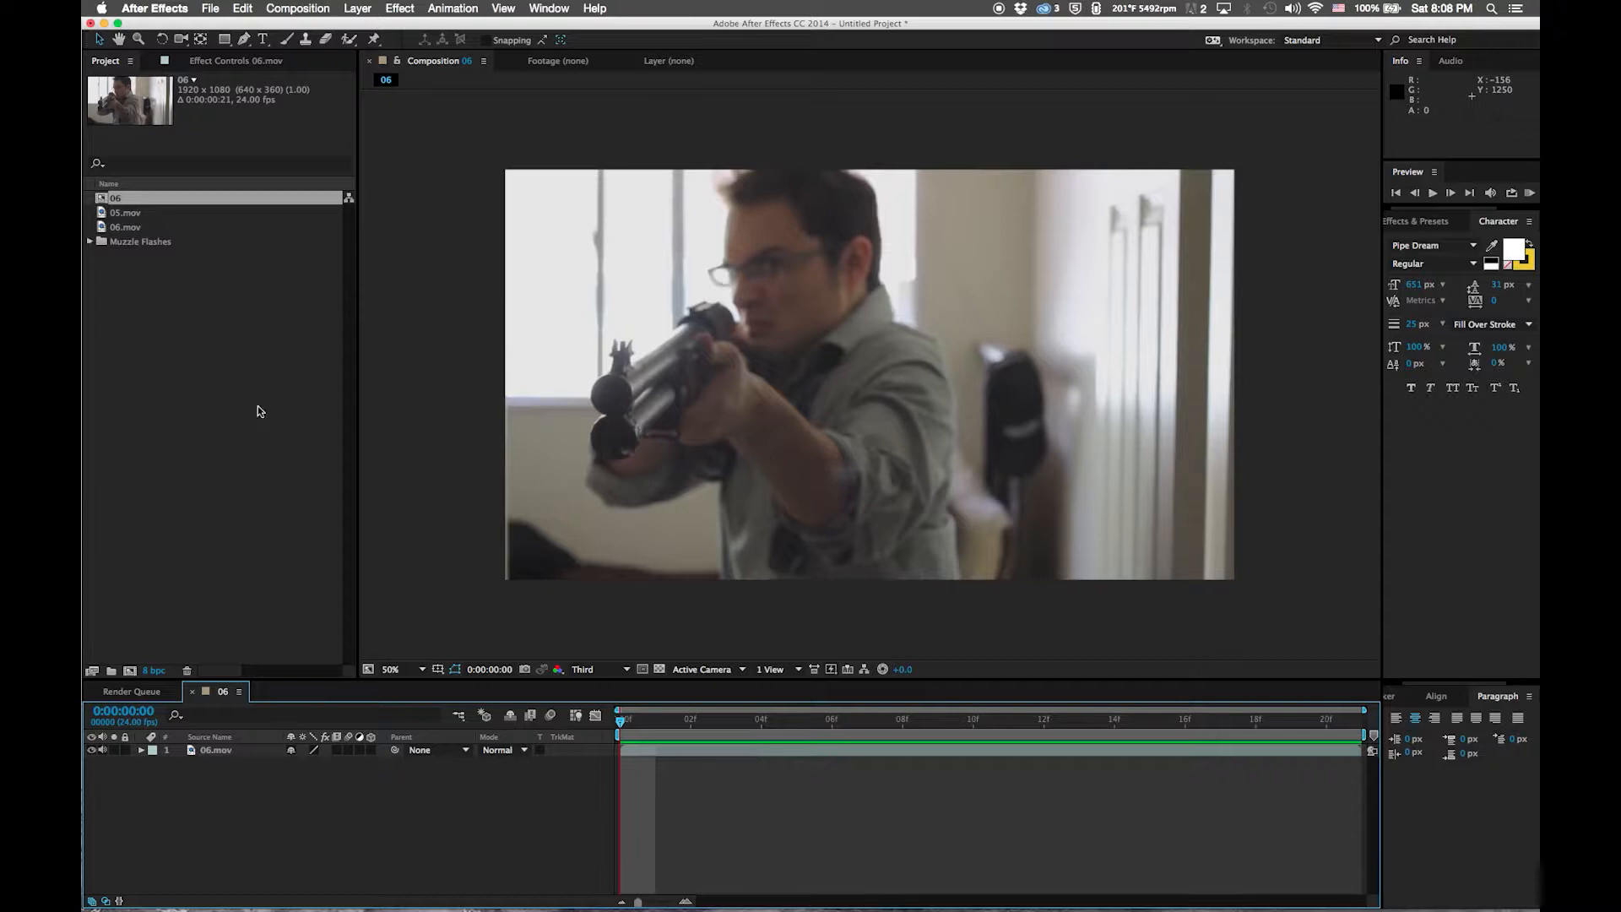
Switch to Safari and search the web for "free muzzle flashes"
mouse_move(1060, 908)
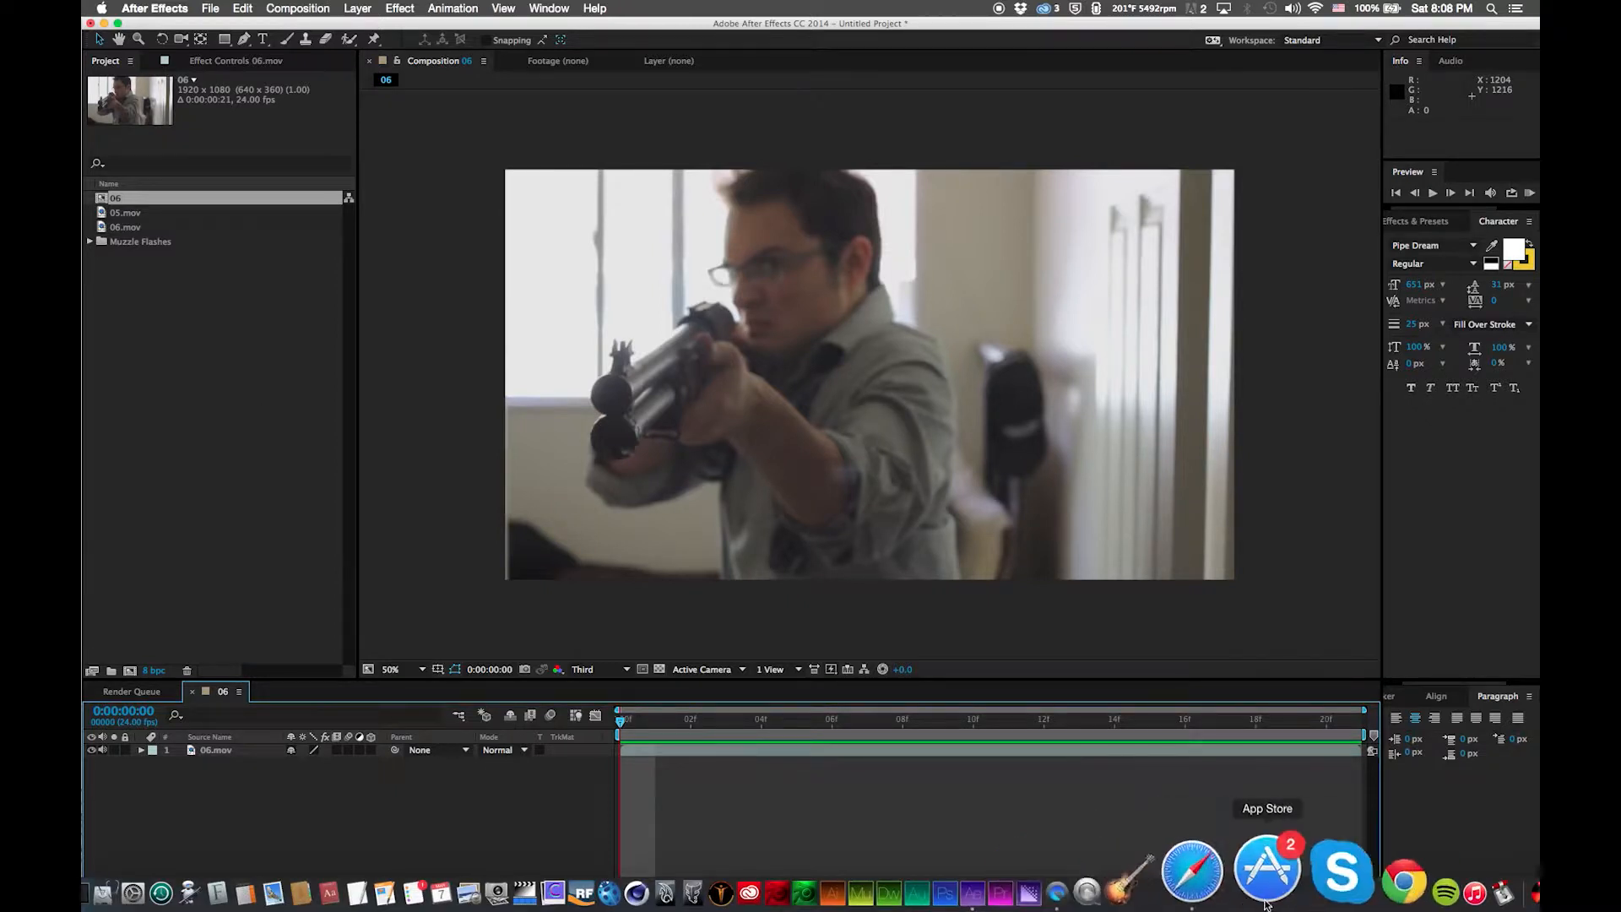
left_click(1245, 897)
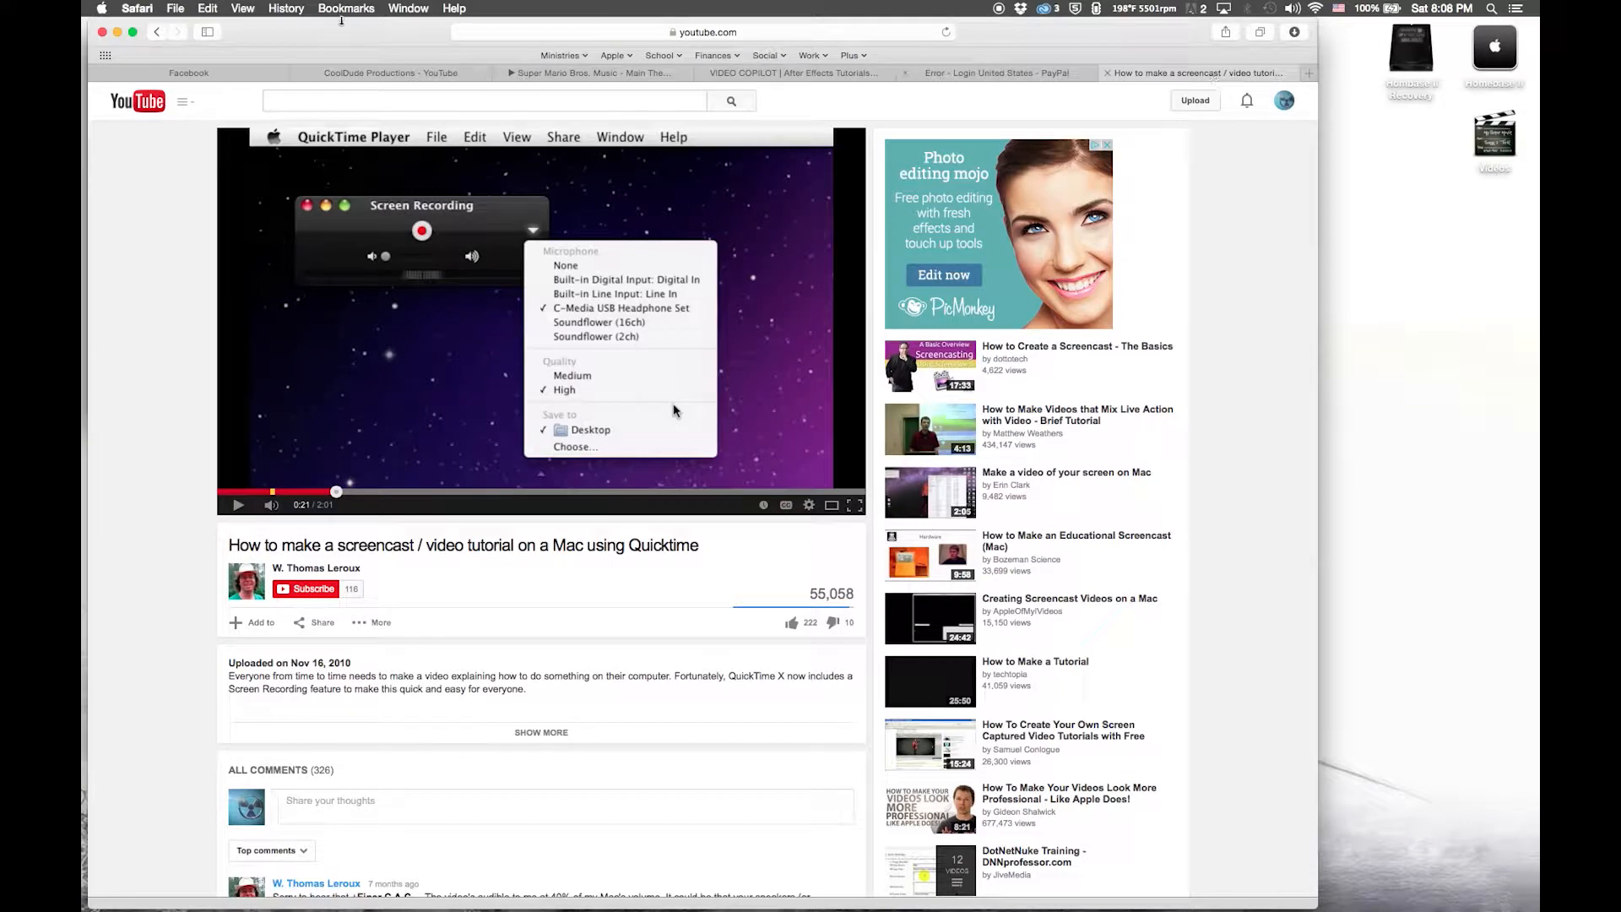
left_click(801, 33)
type("free muzzl")
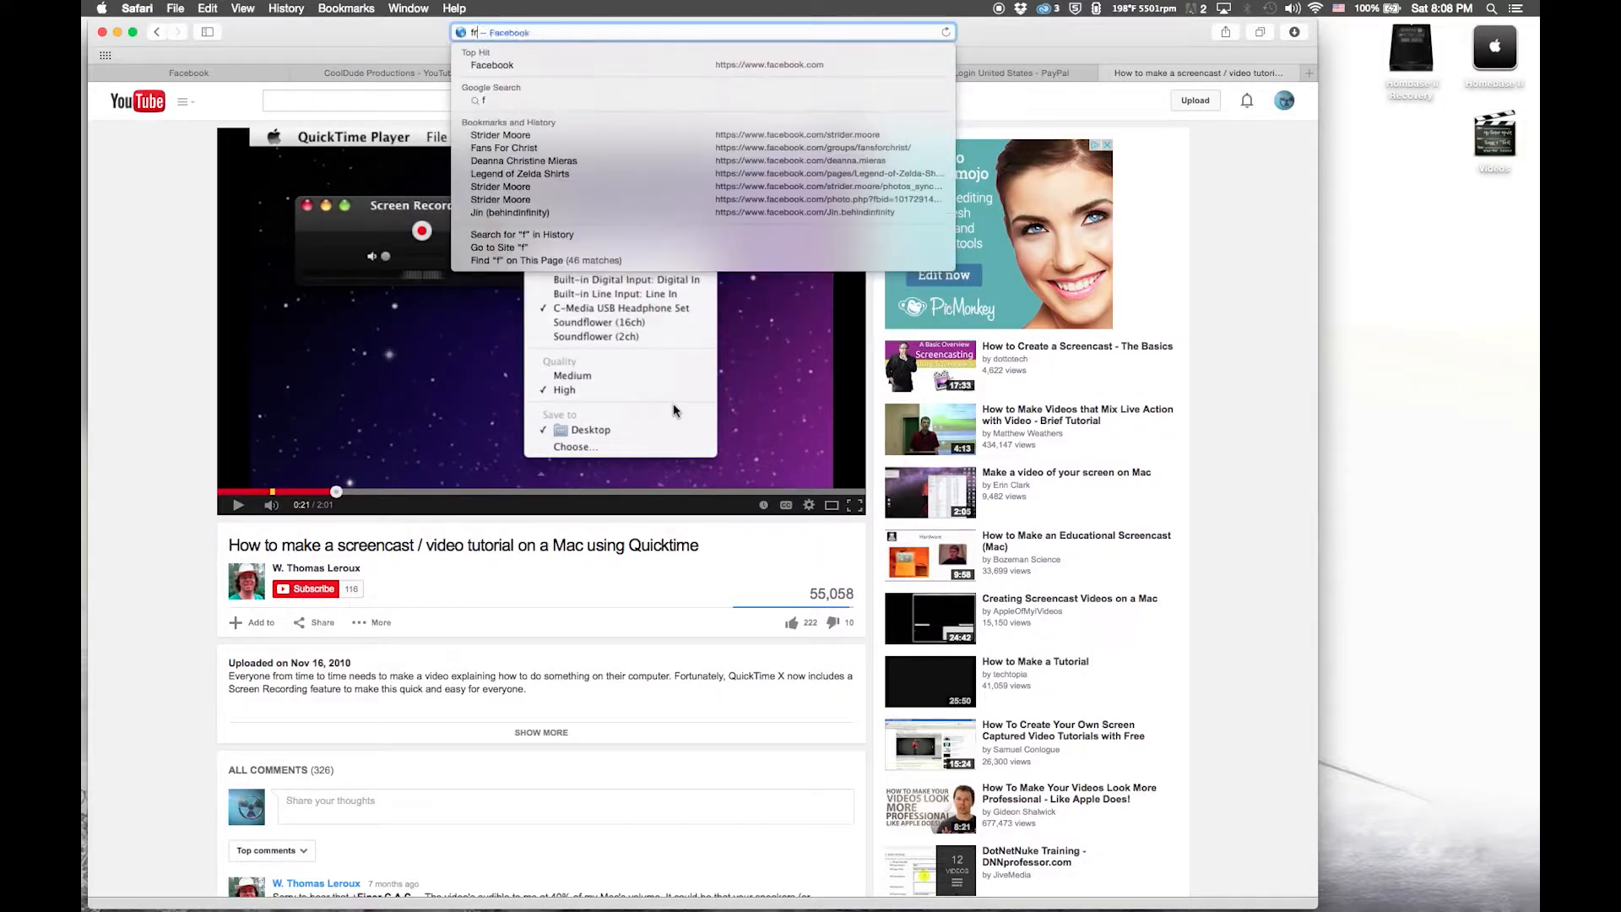
type("e ")
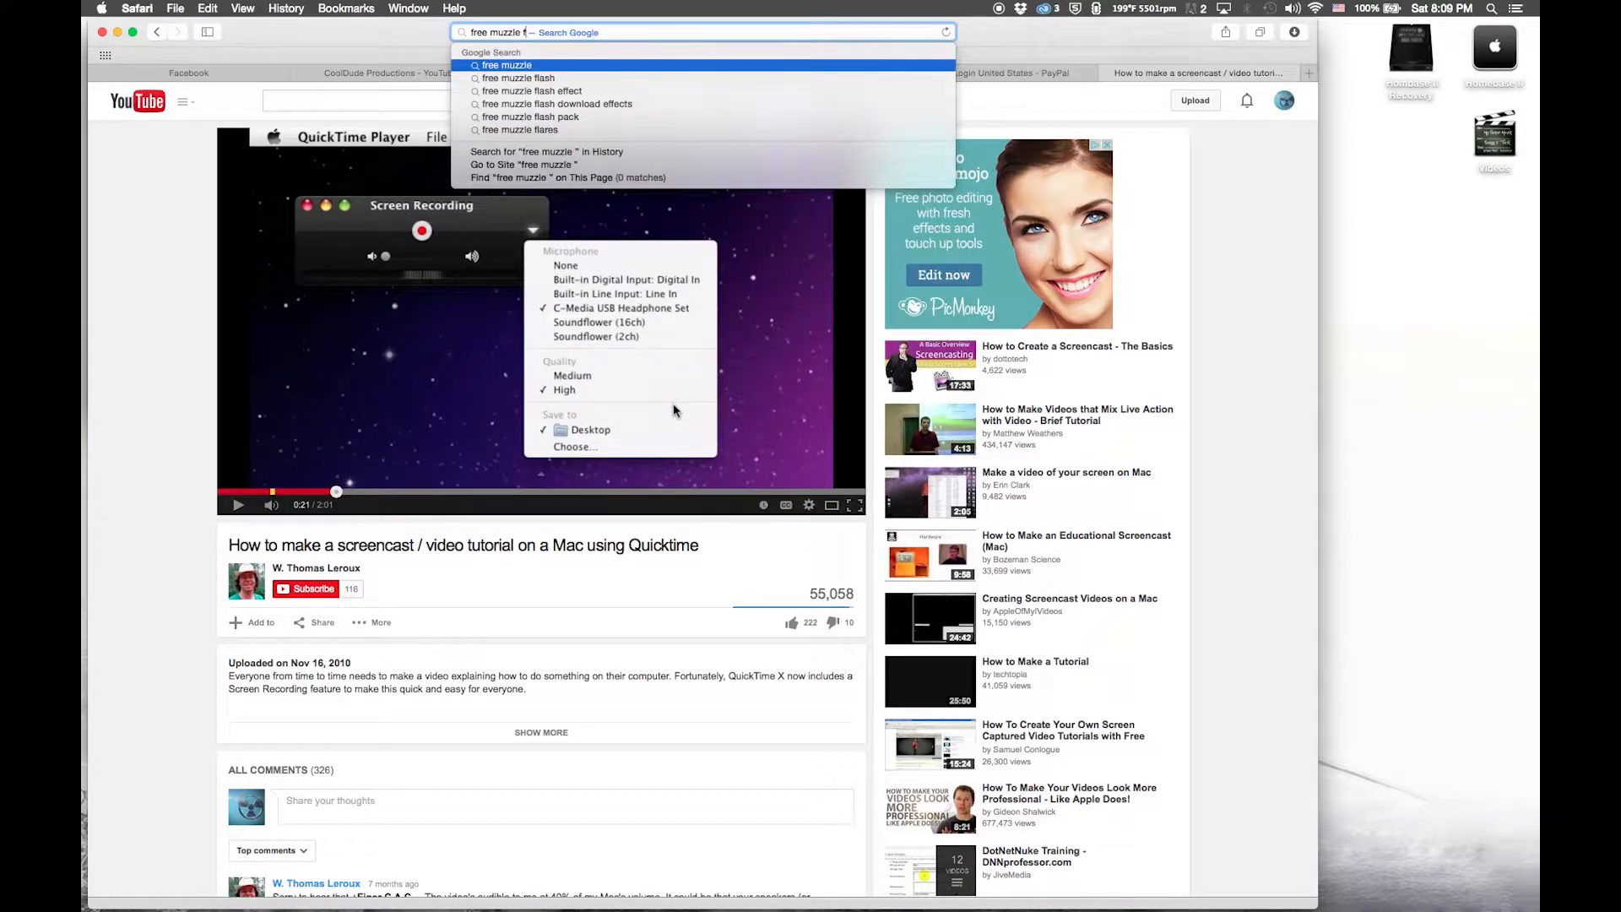
type("flashes")
key("Return")
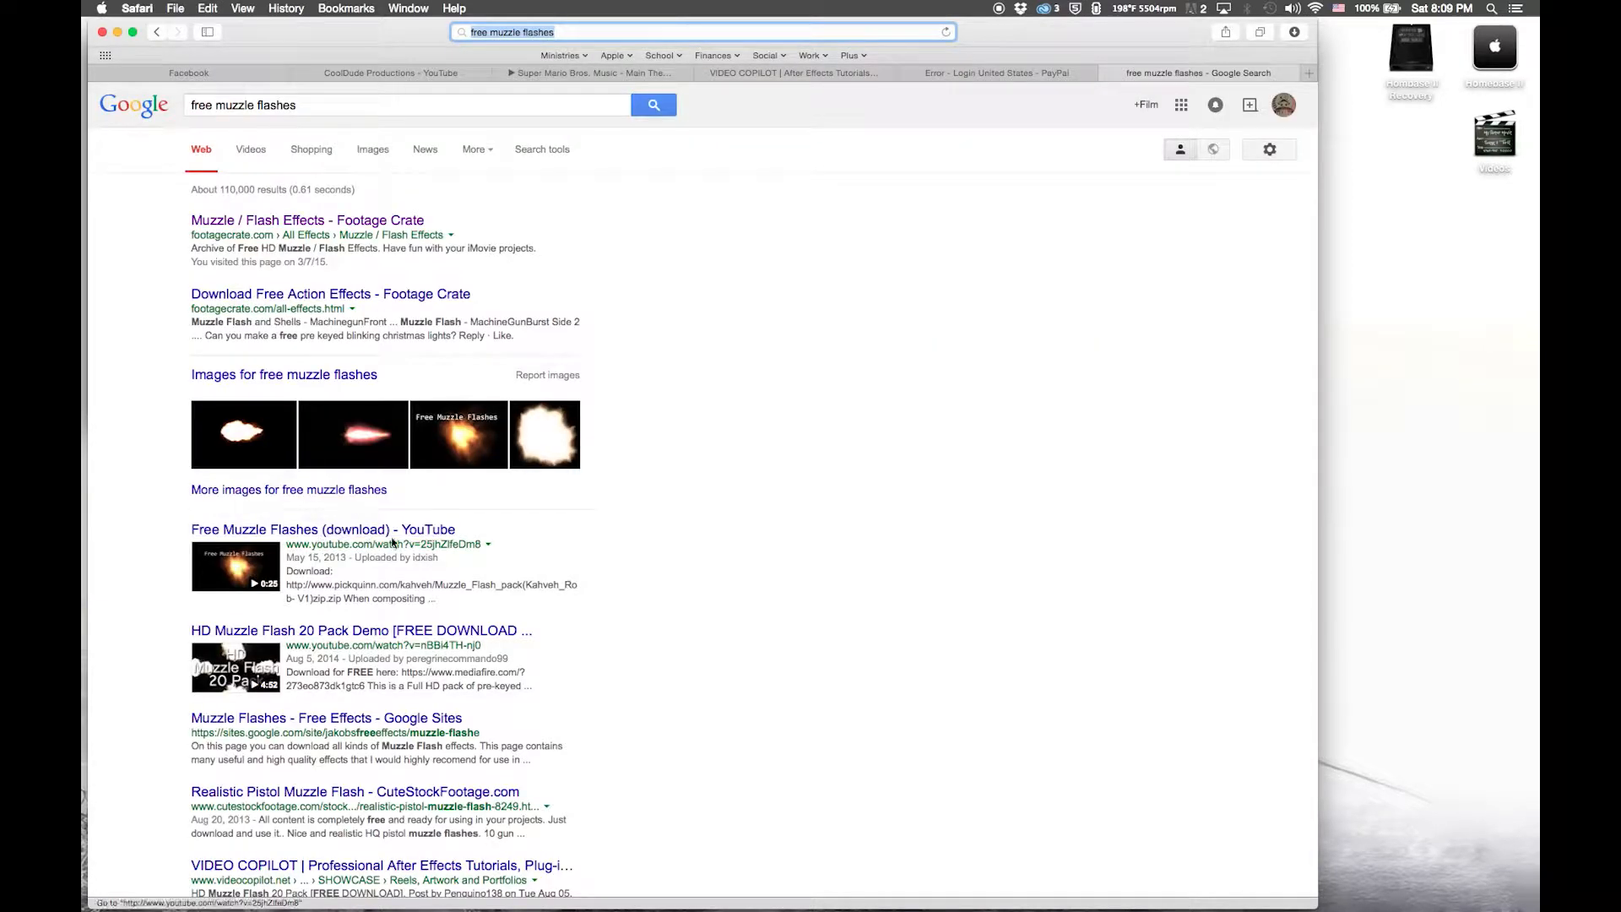
Open the Footage Crate search result for Muzzle / Flash Effects
left_click(397, 221)
left_click(690, 37)
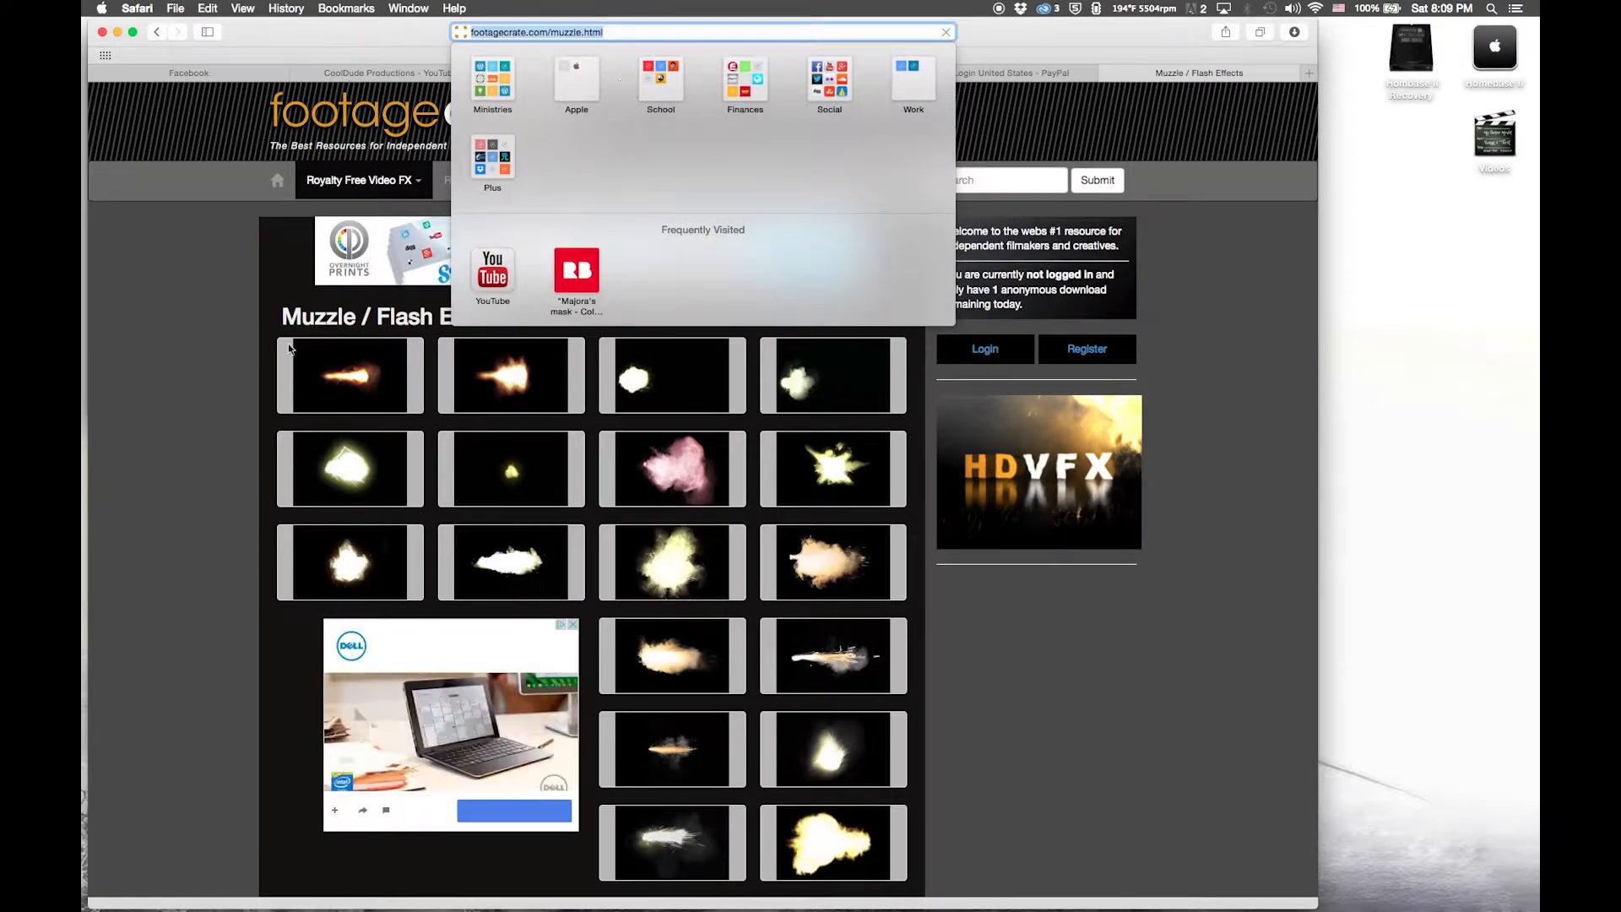
left_click(309, 216)
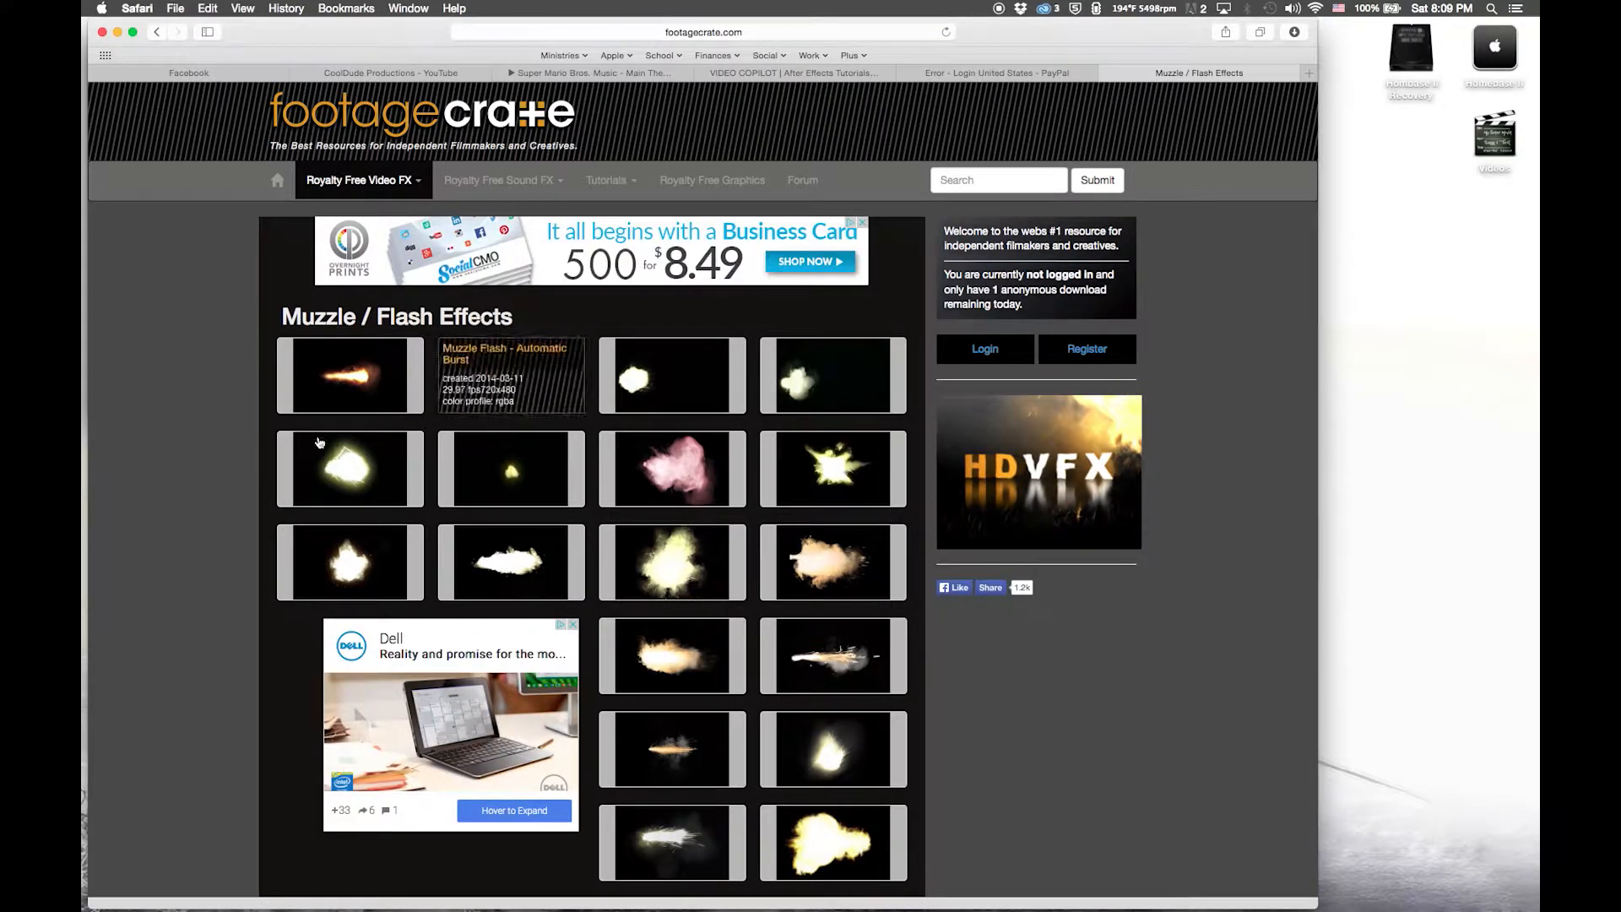
Preview the SubmachineGun MuzzleFlash, Muzzle Flash Front 3 and Machine Gun clips, and look through the other muzzle effects on offer
left_click(329, 473)
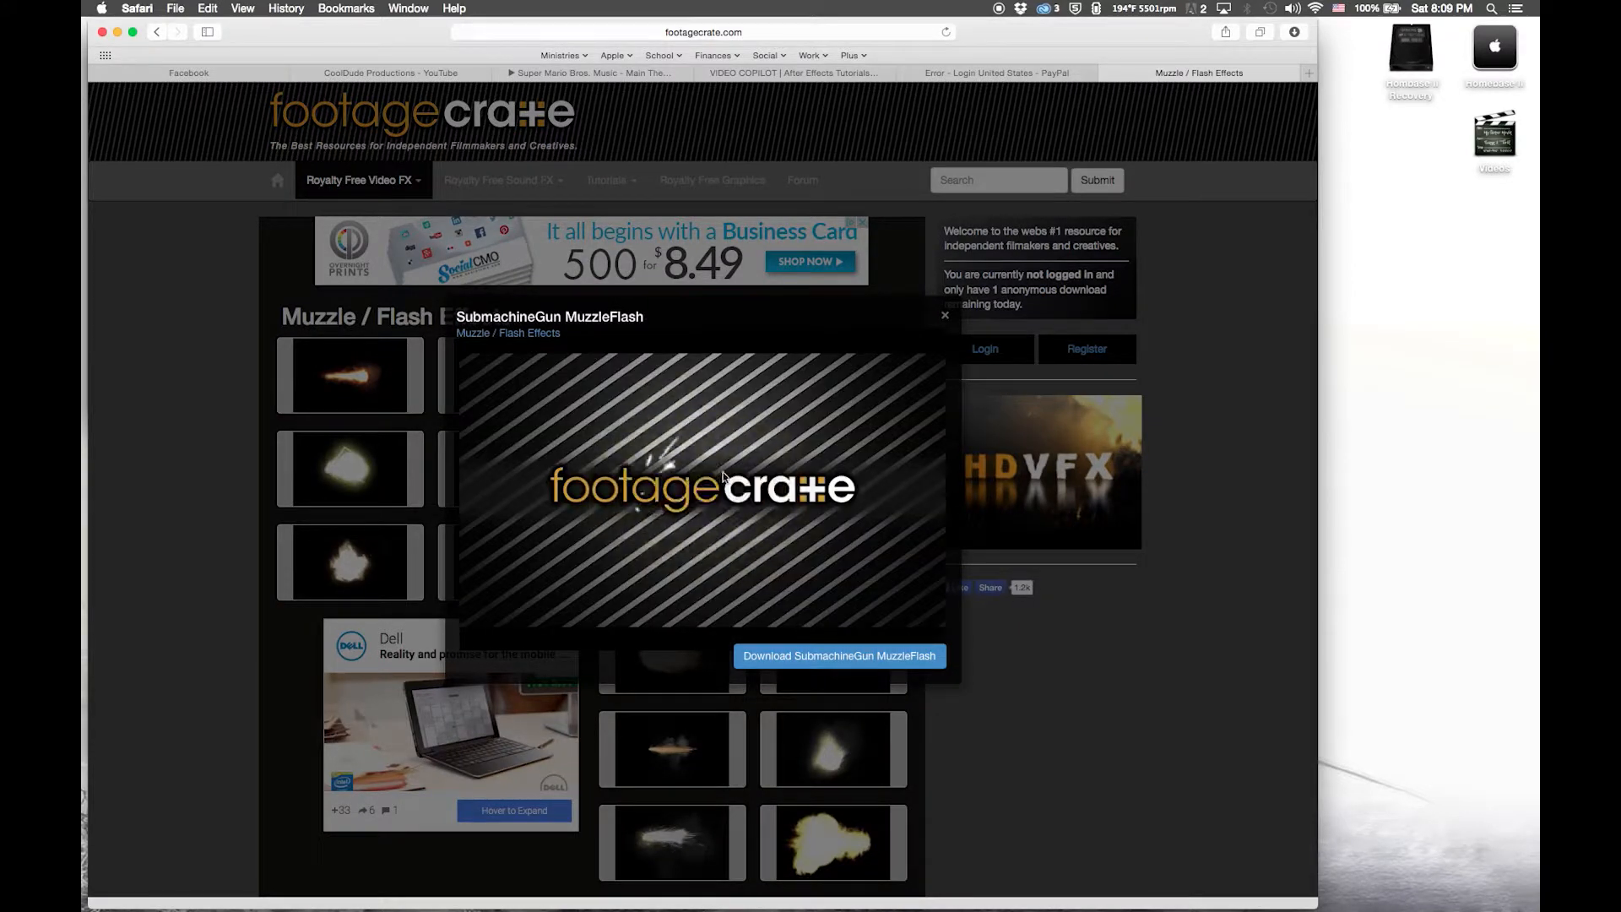
left_click(945, 315)
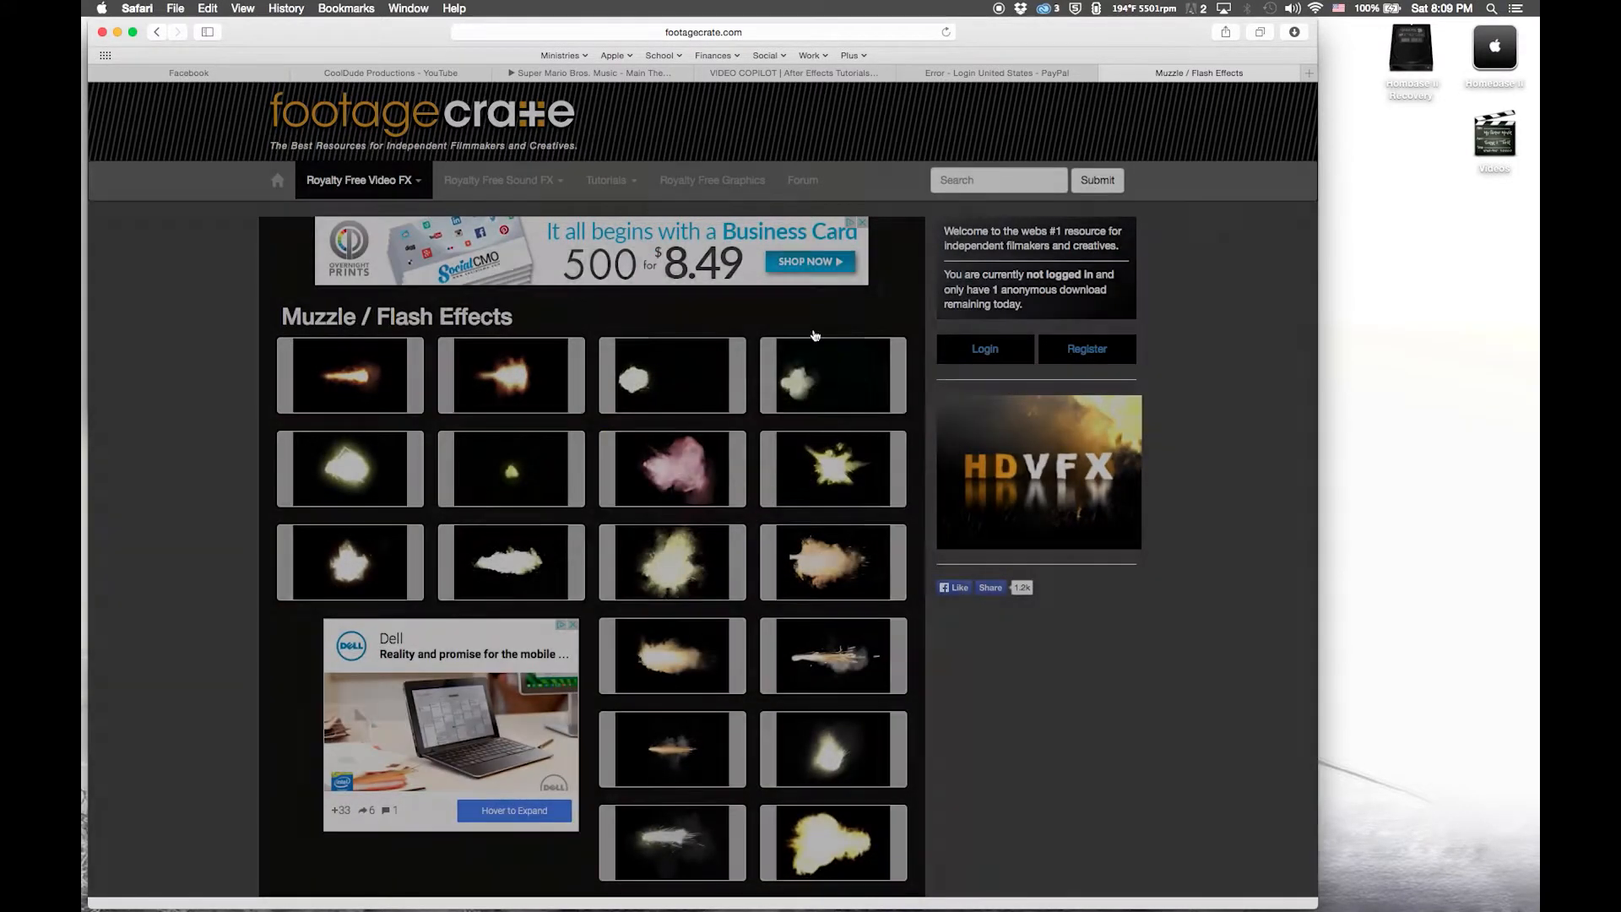
left_click(348, 570)
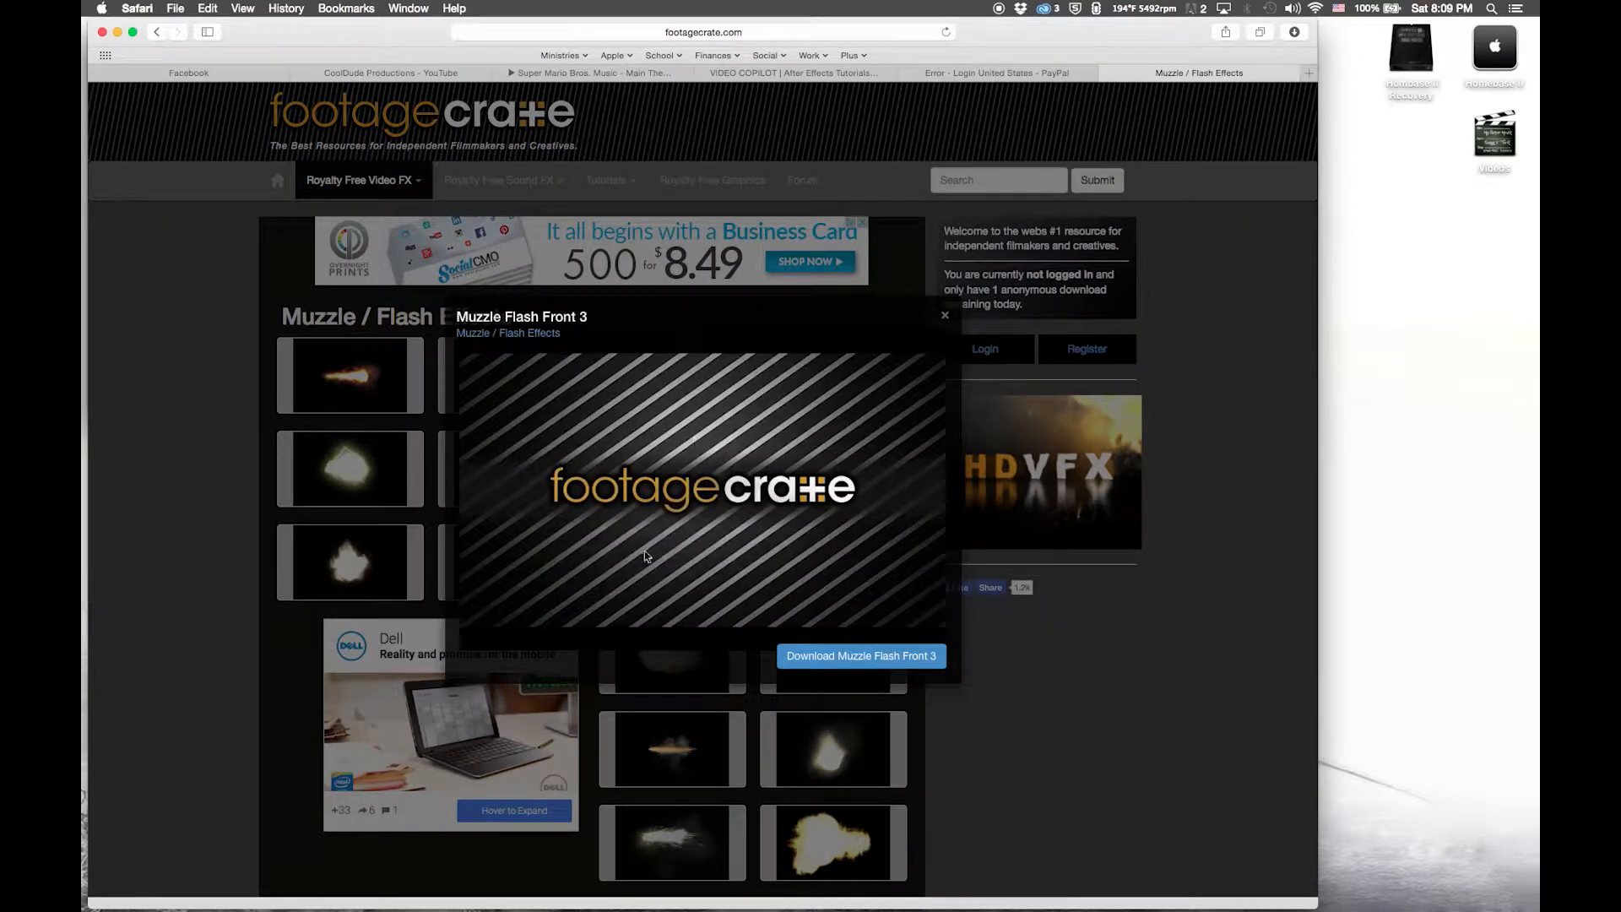
left_click(944, 317)
scroll(636, 712, "down", 10)
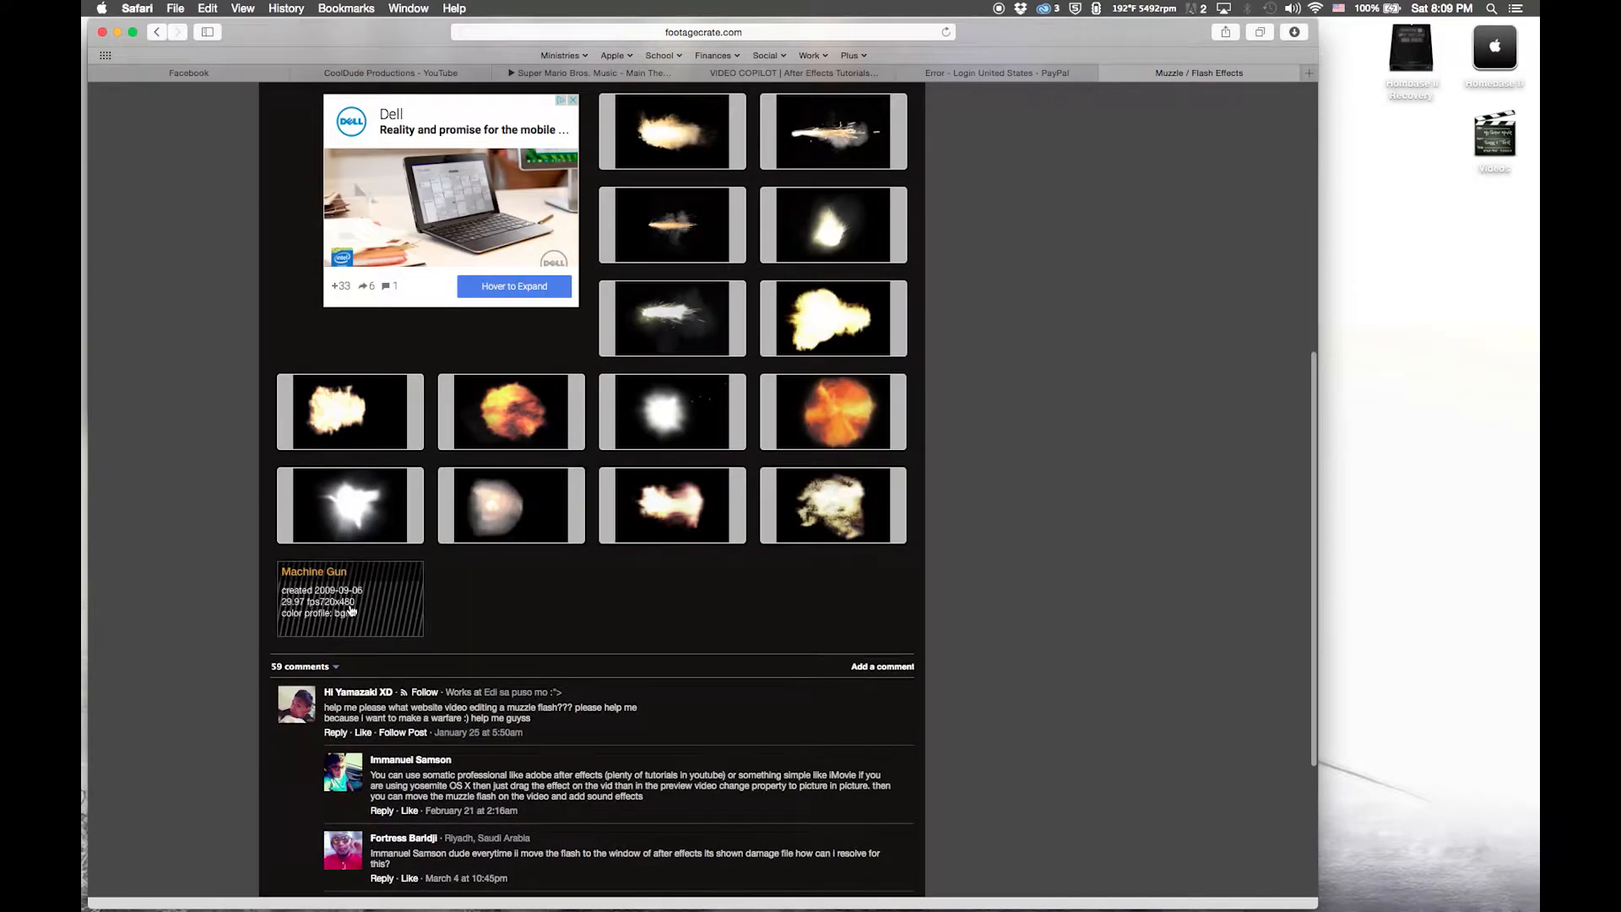
left_click(352, 608)
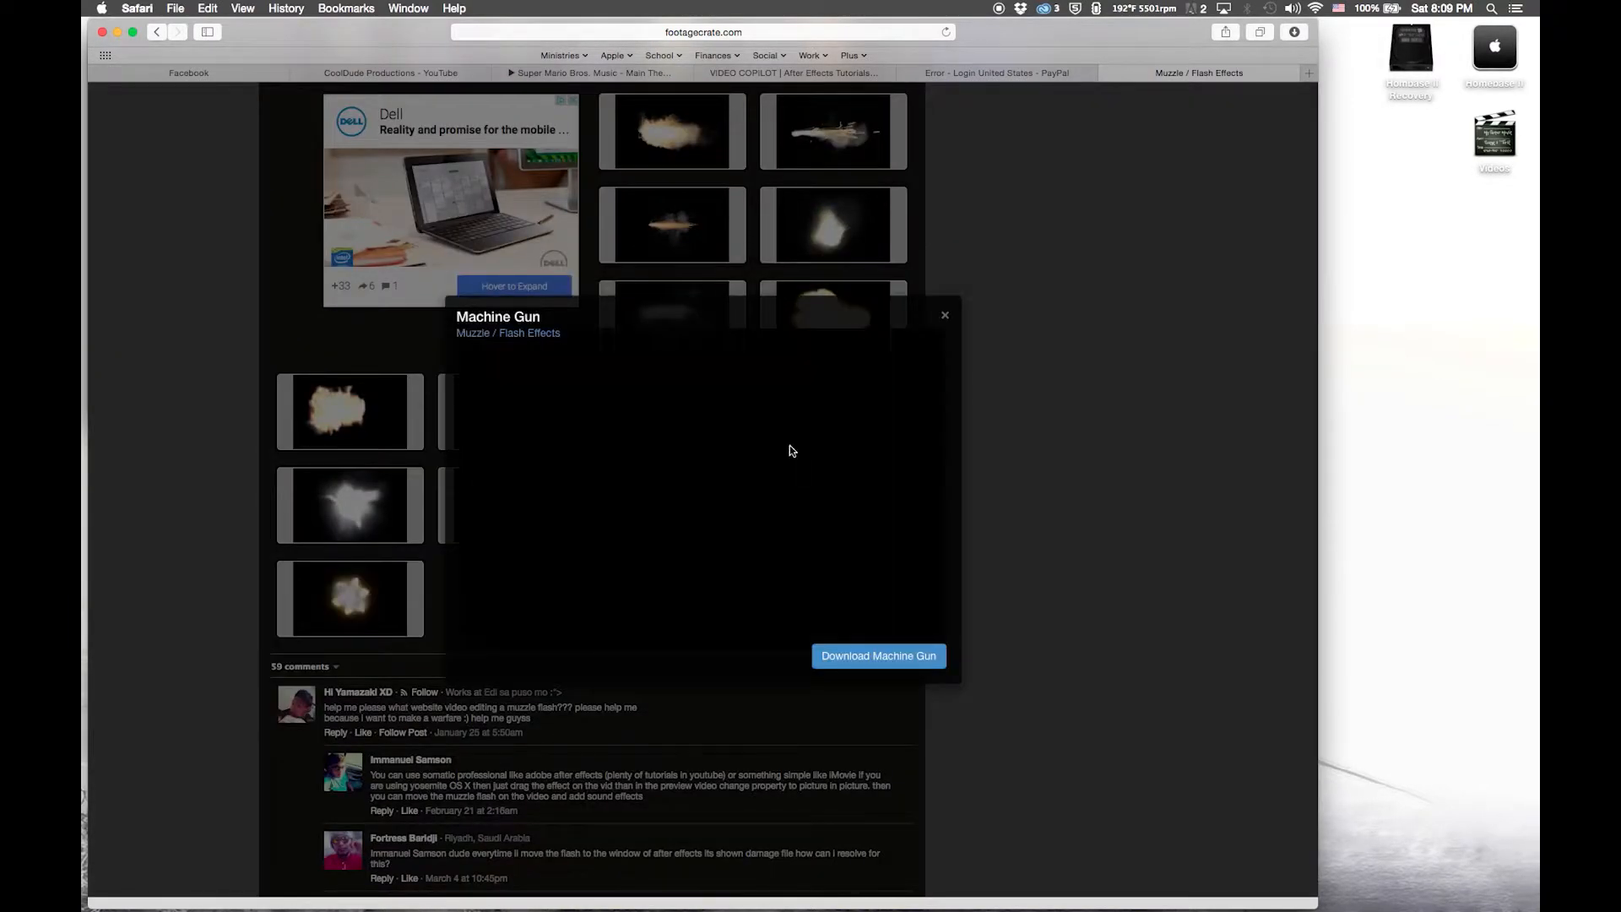
left_click(944, 315)
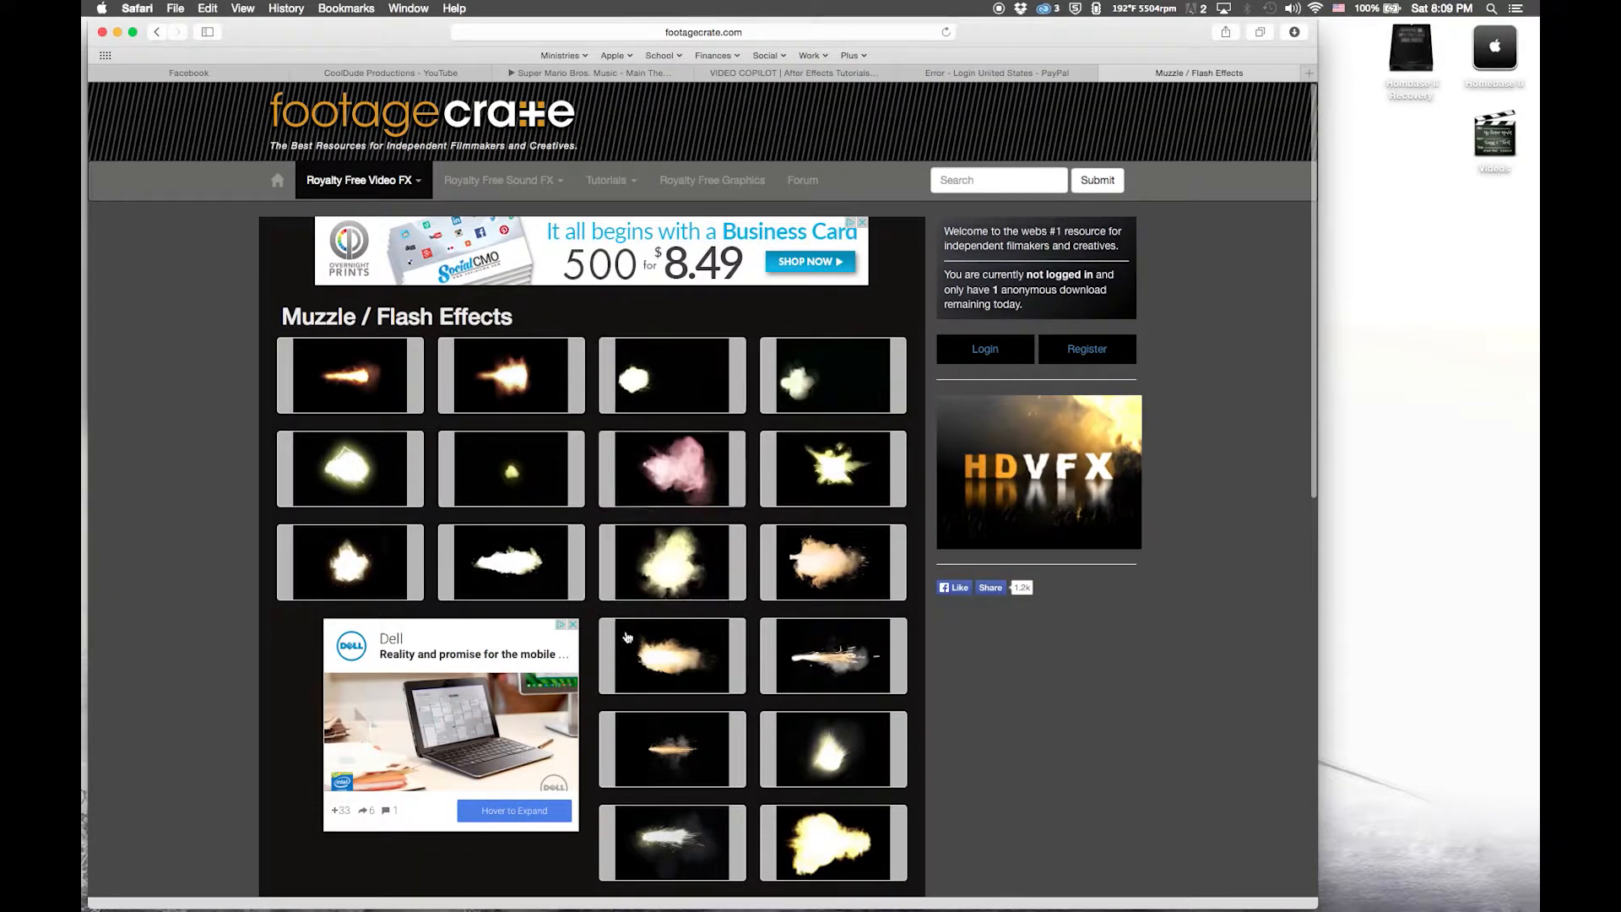
scroll(659, 672, "down", 5)
scroll(659, 672, "up", 5)
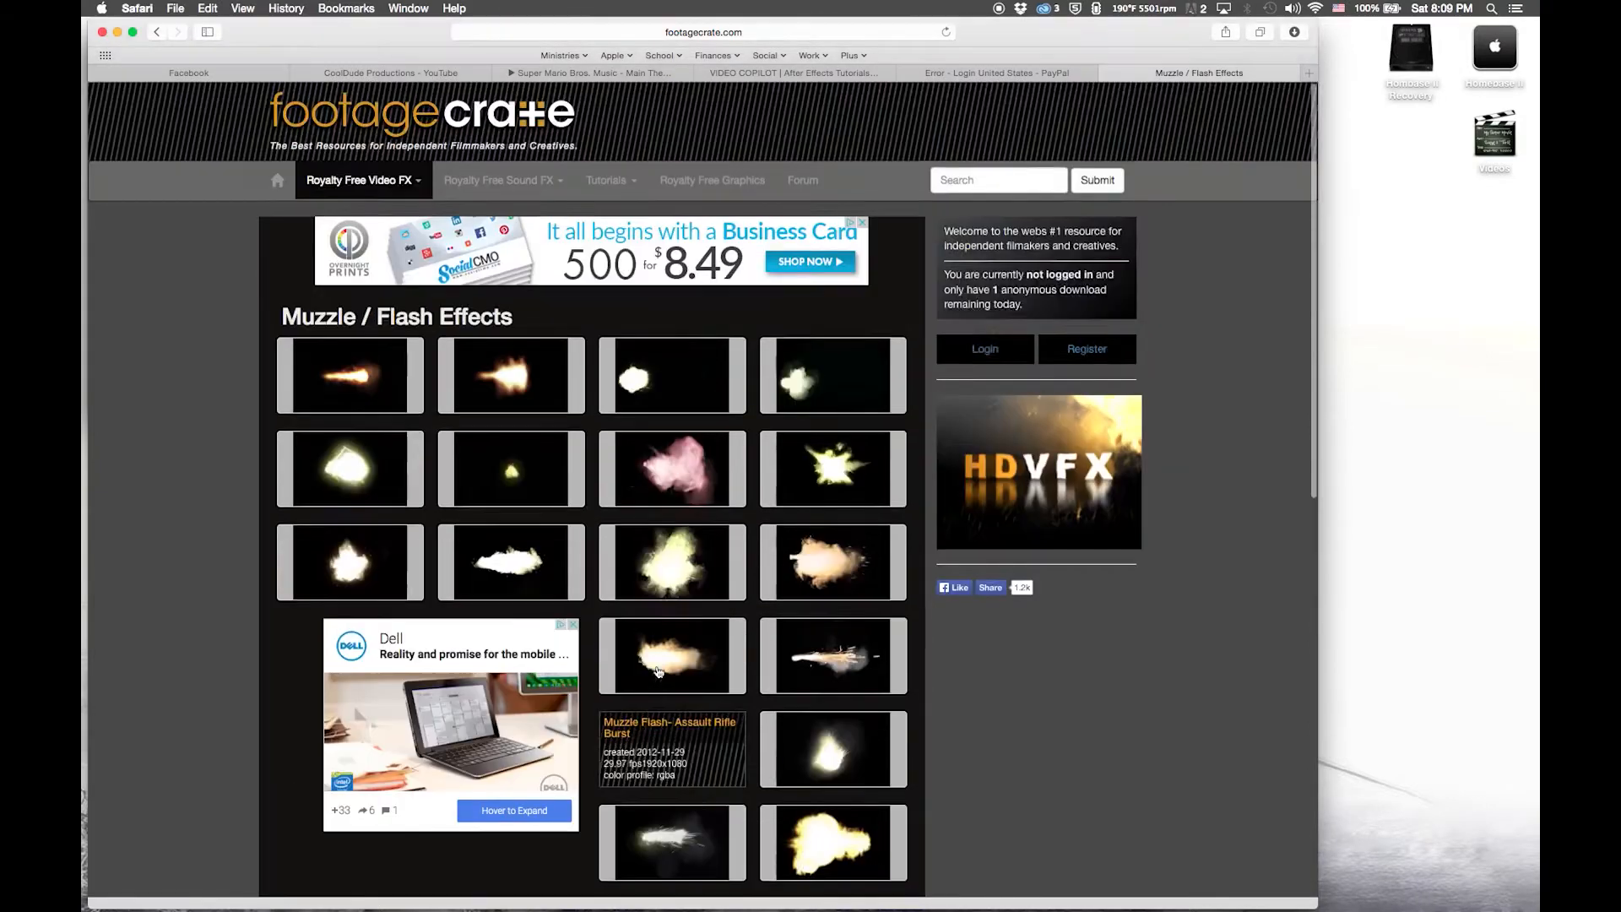
Back in After Effects, place FOOTAGECRATE-MuzzleFlashFront3.mov over the shotgun's muzzle, scaled to about 138% and positioned at about 300, 556
key("super+Tab")
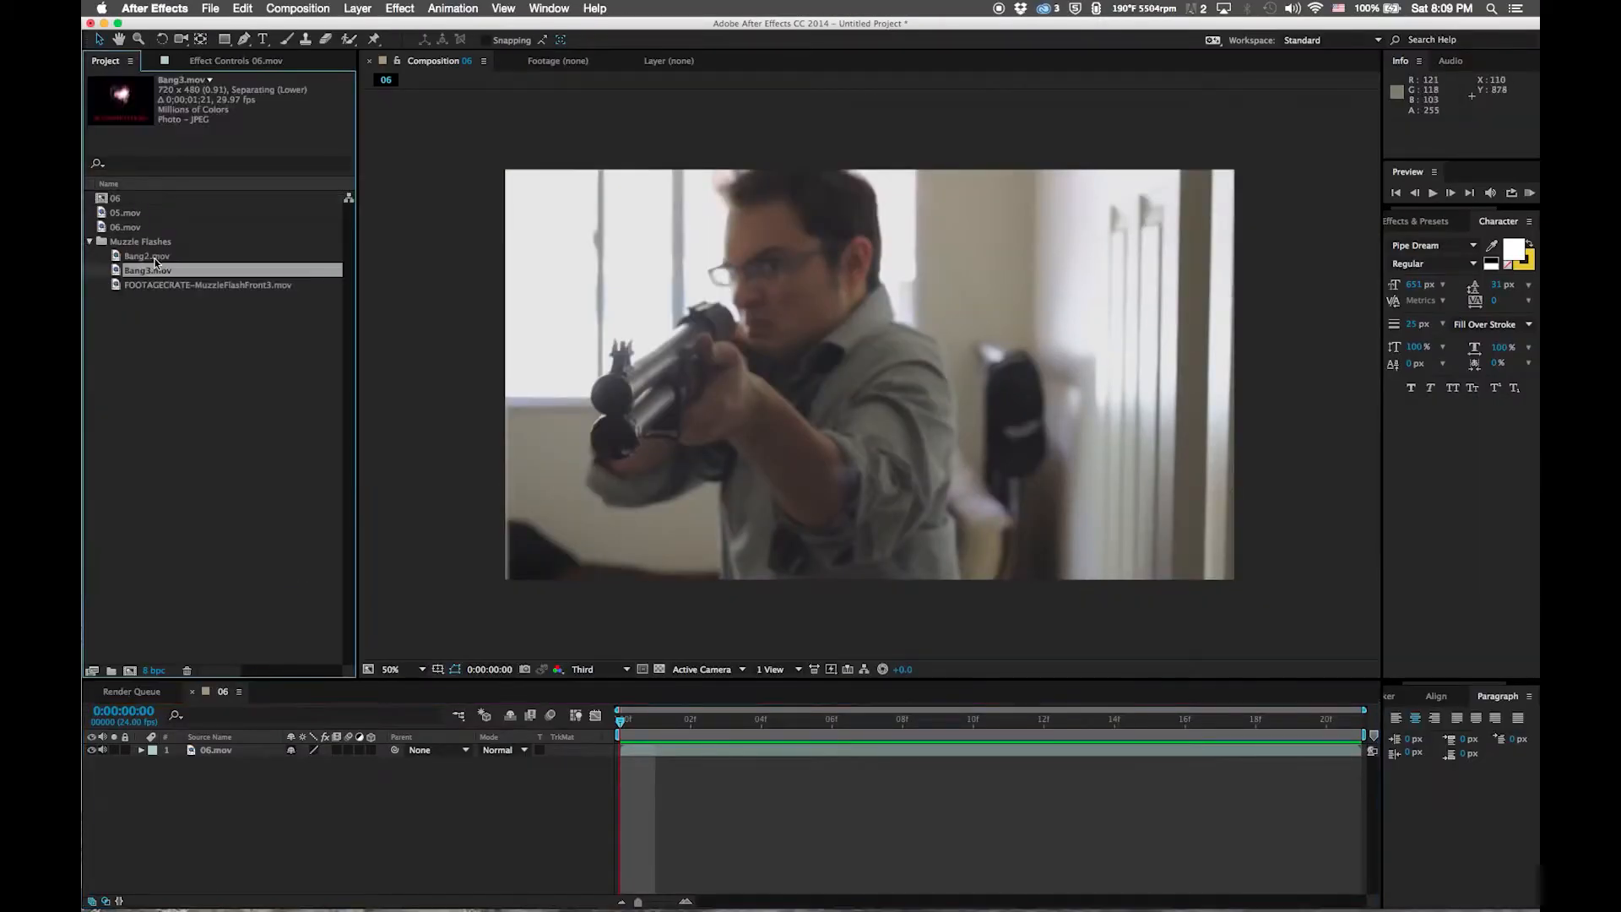
left_click(152, 257)
left_click_drag(153, 287, 662, 391)
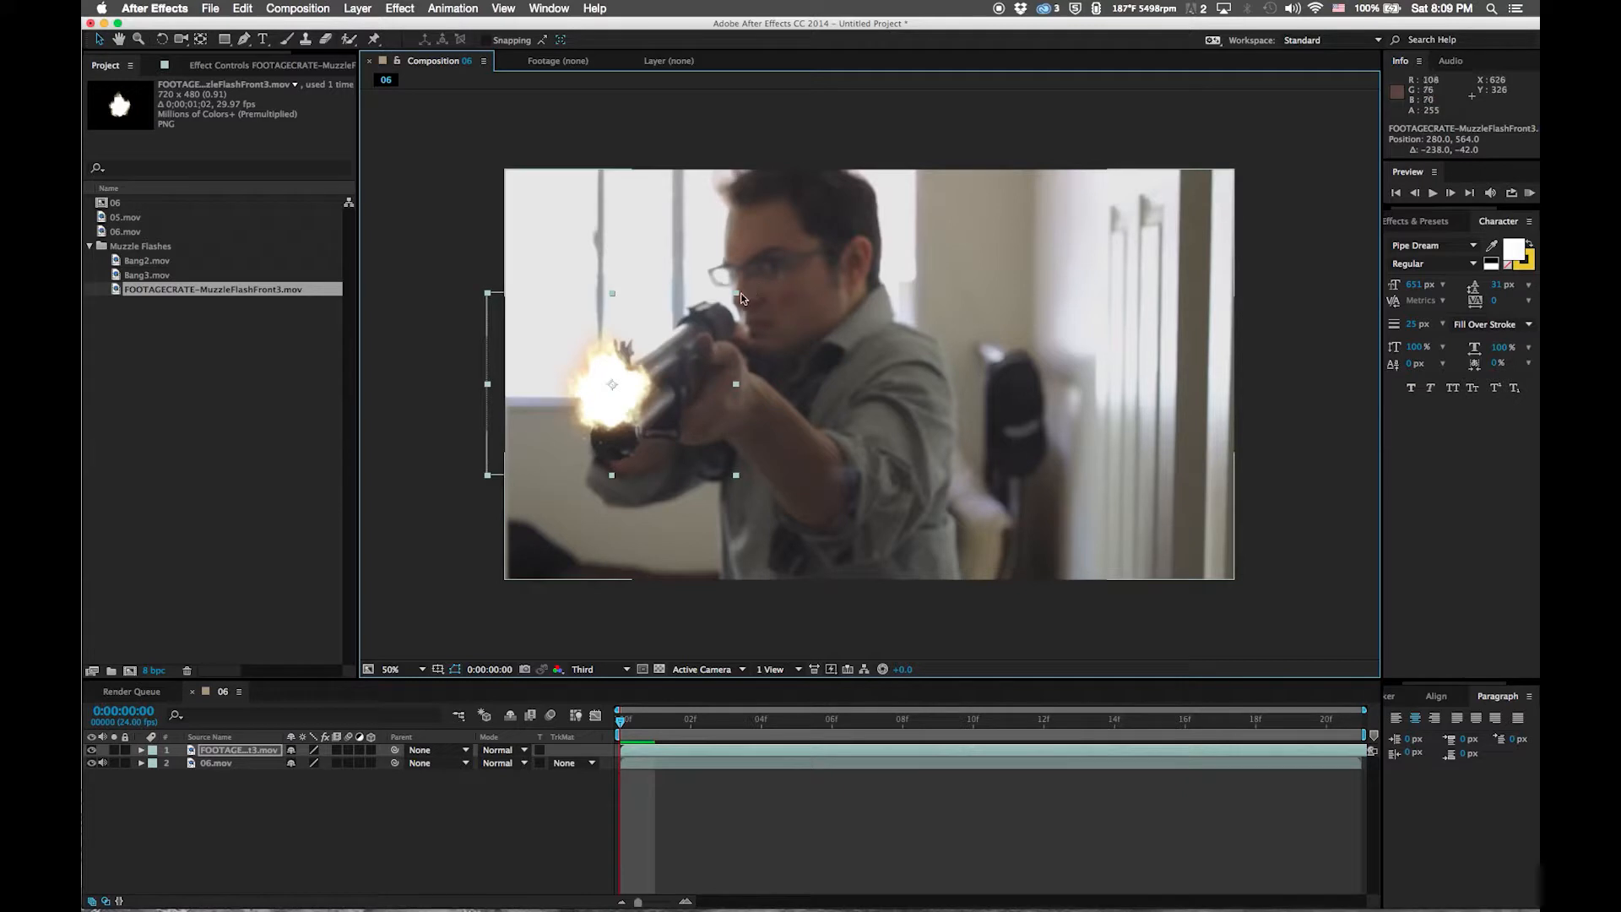
left_click_drag(744, 292, 984, 262)
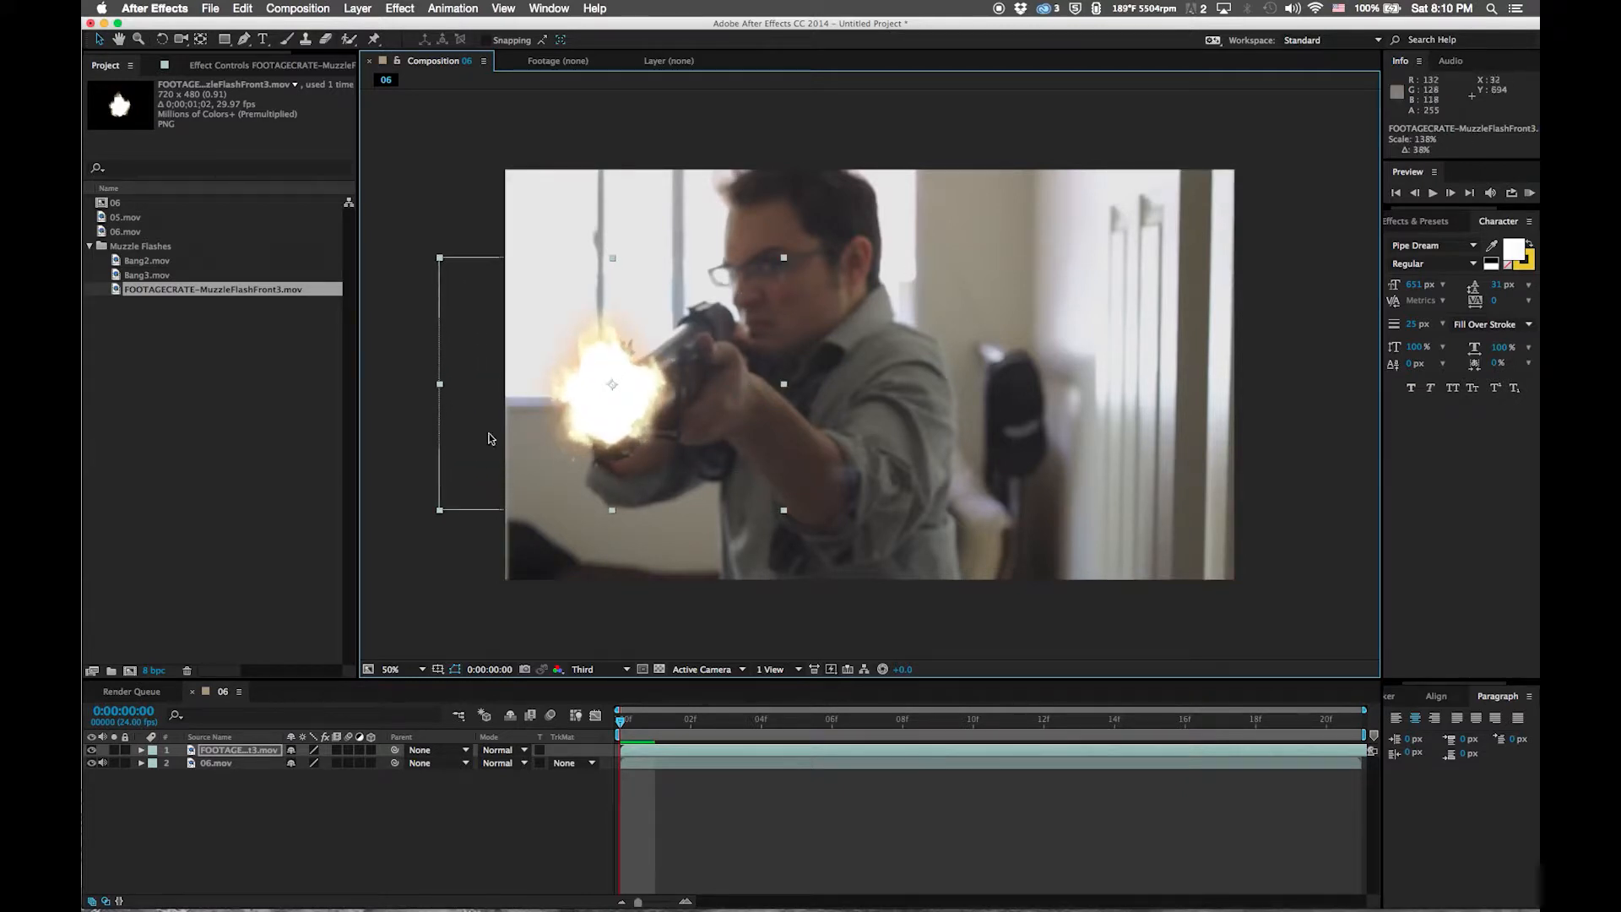
left_click_drag(663, 390, 671, 387)
Apply the Sharpen effect to the muzzle flash layer with a Sharpen Amount of 15
left_click(456, 9)
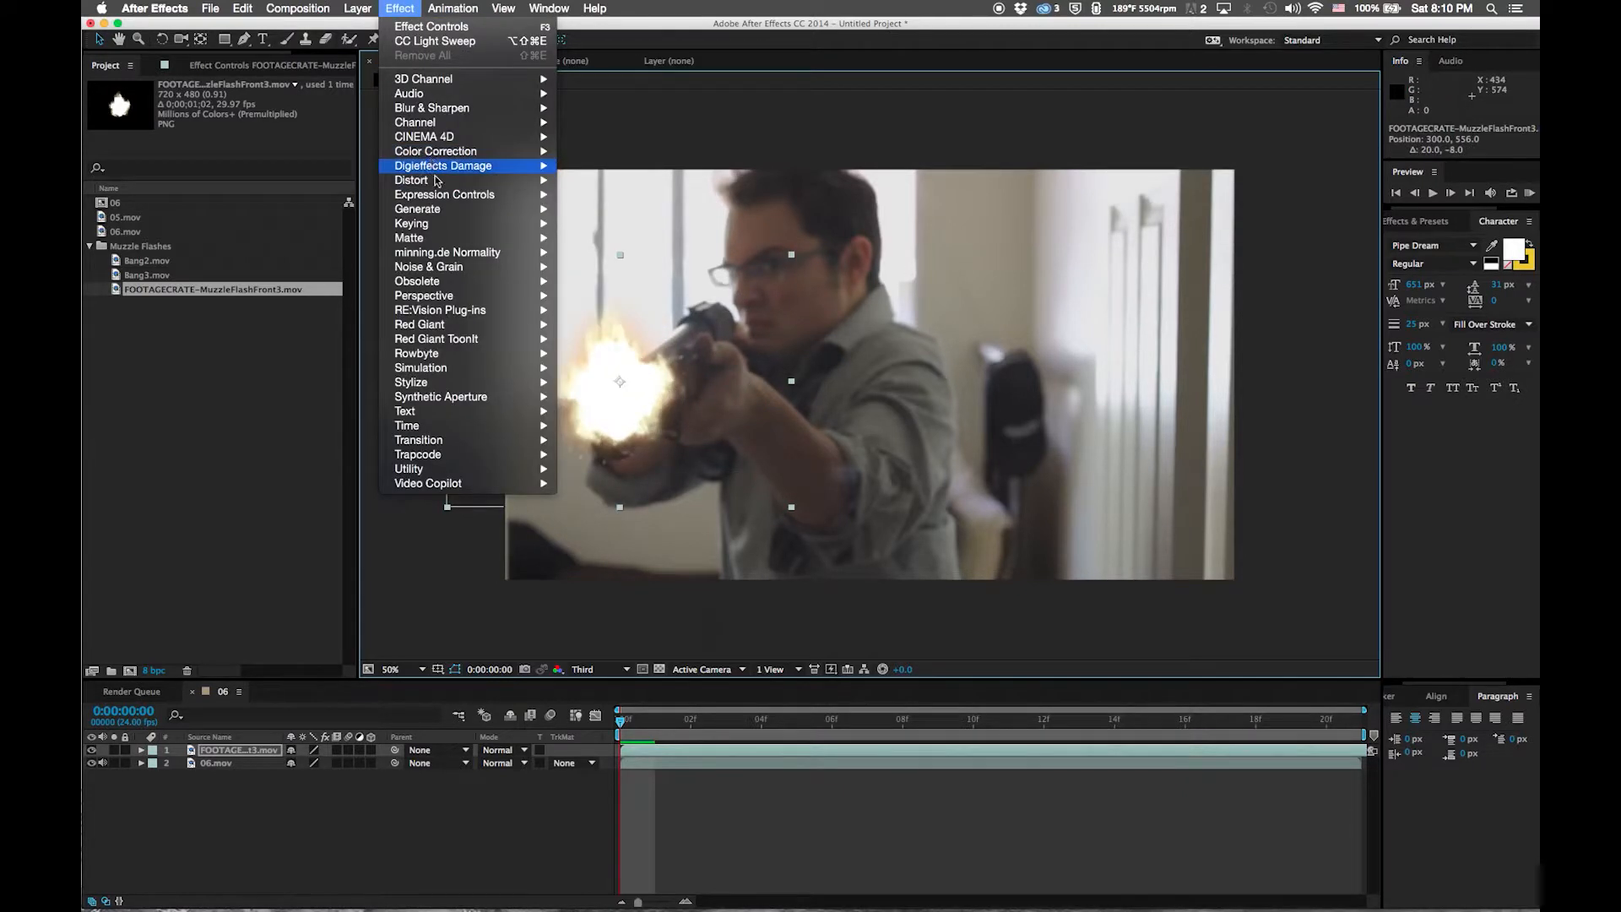
mouse_move(435, 108)
left_click(595, 325)
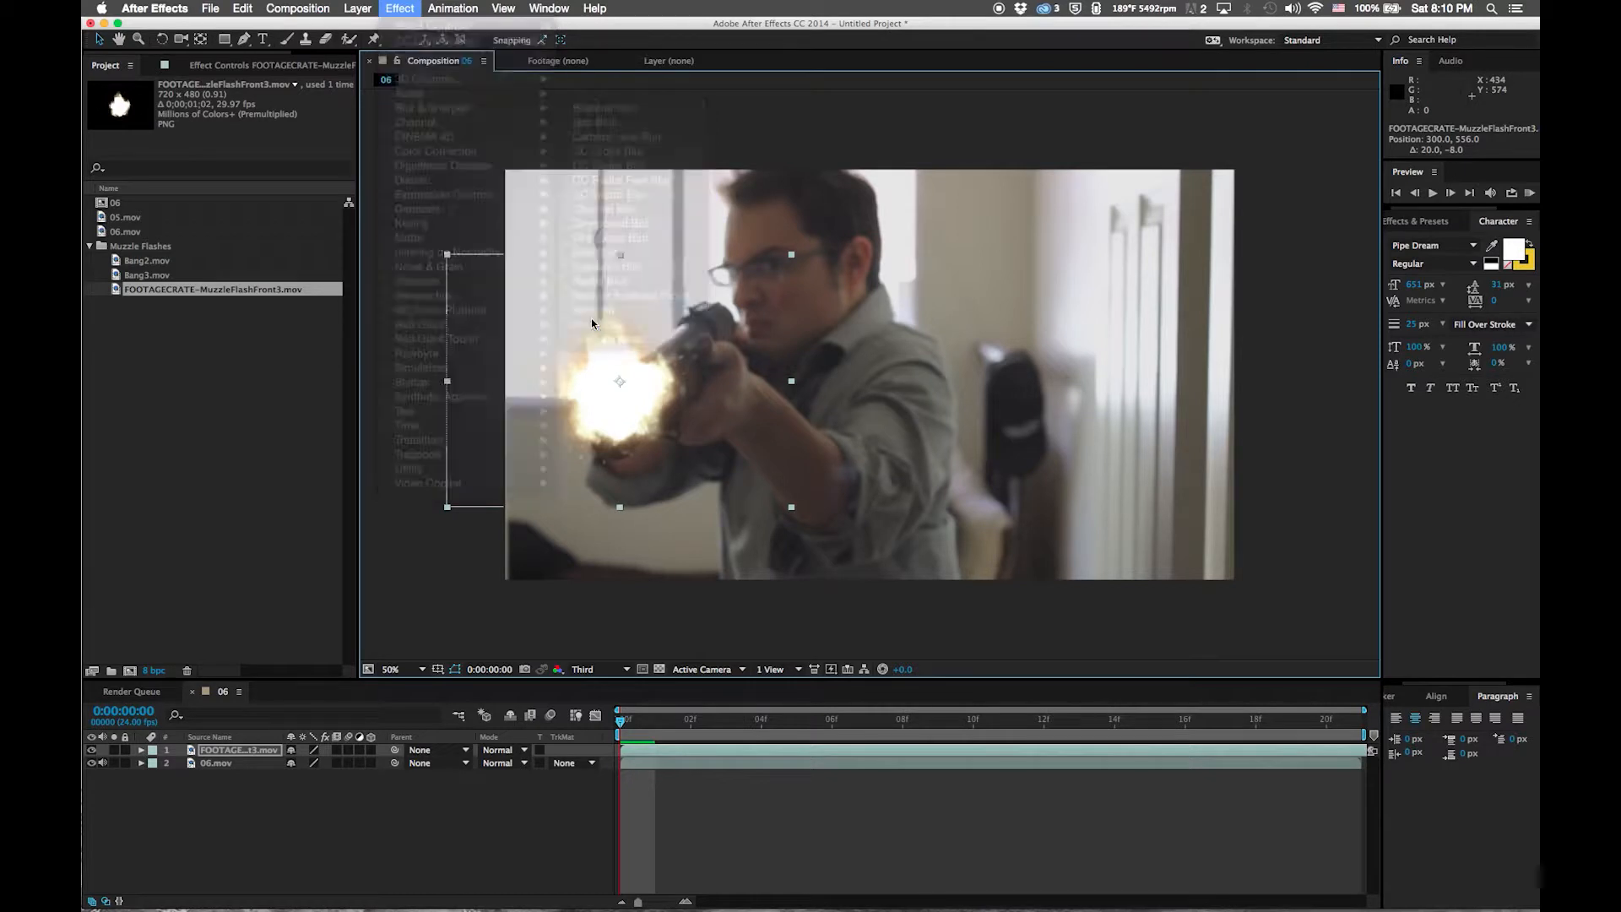
left_click(588, 310)
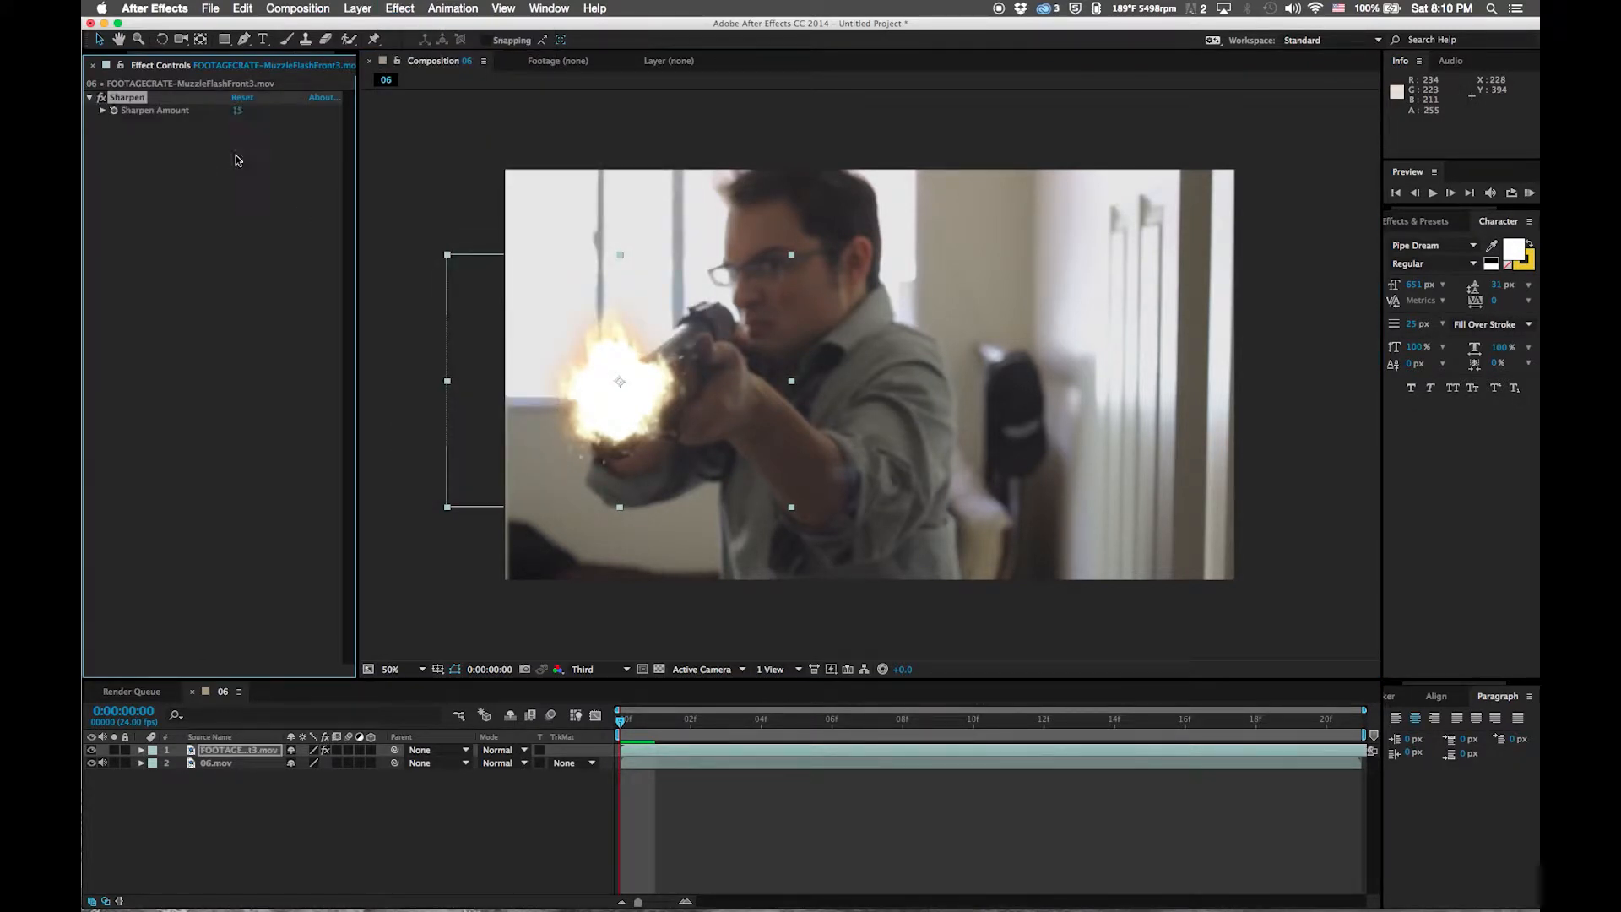
Enlarge the muzzle flash to about 184% at position 290, 558, and set its Sharpen Amount to 25
left_click_drag(448, 510, 390, 549)
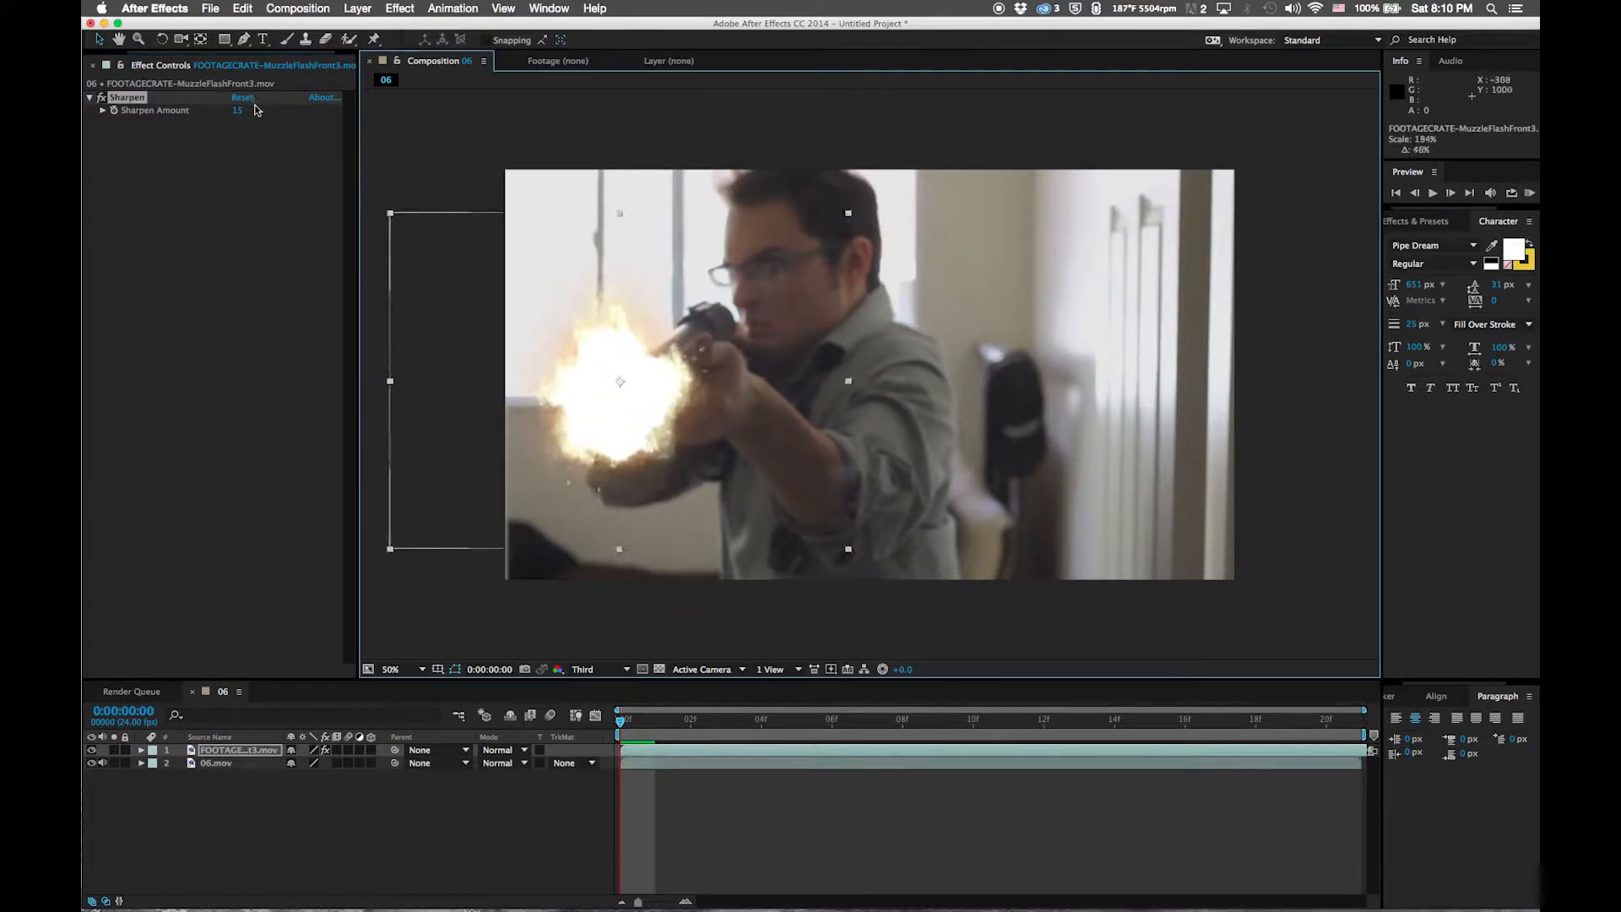
left_click(239, 110)
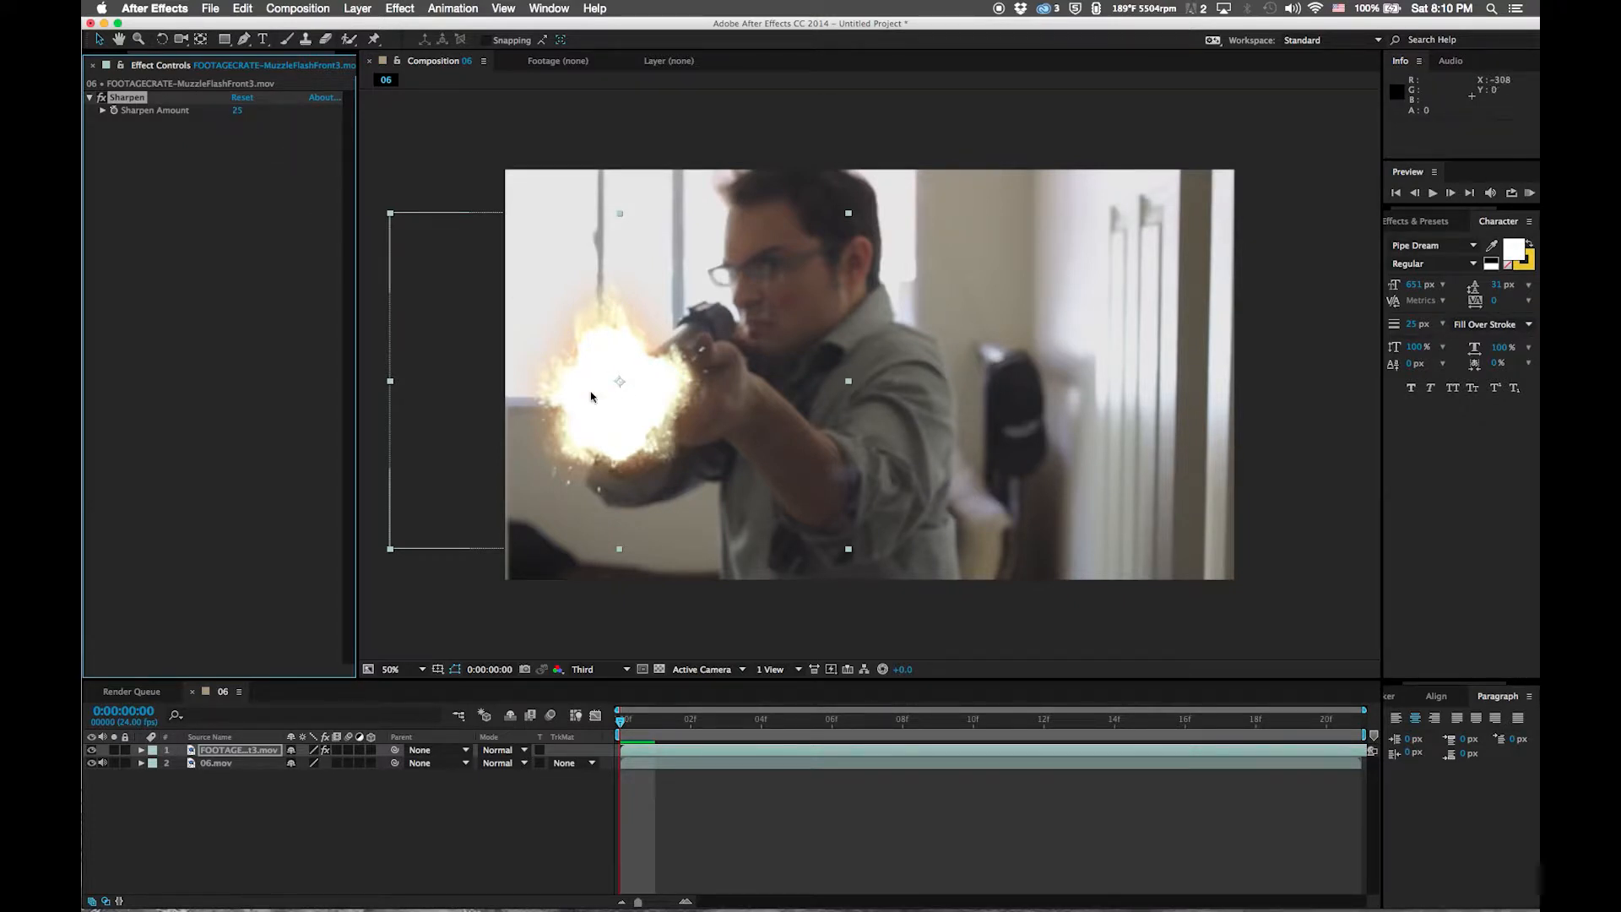
mouse_move(610, 412)
left_mouse_down()
mouse_move(528, 488)
mouse_move(606, 407)
left_mouse_up()
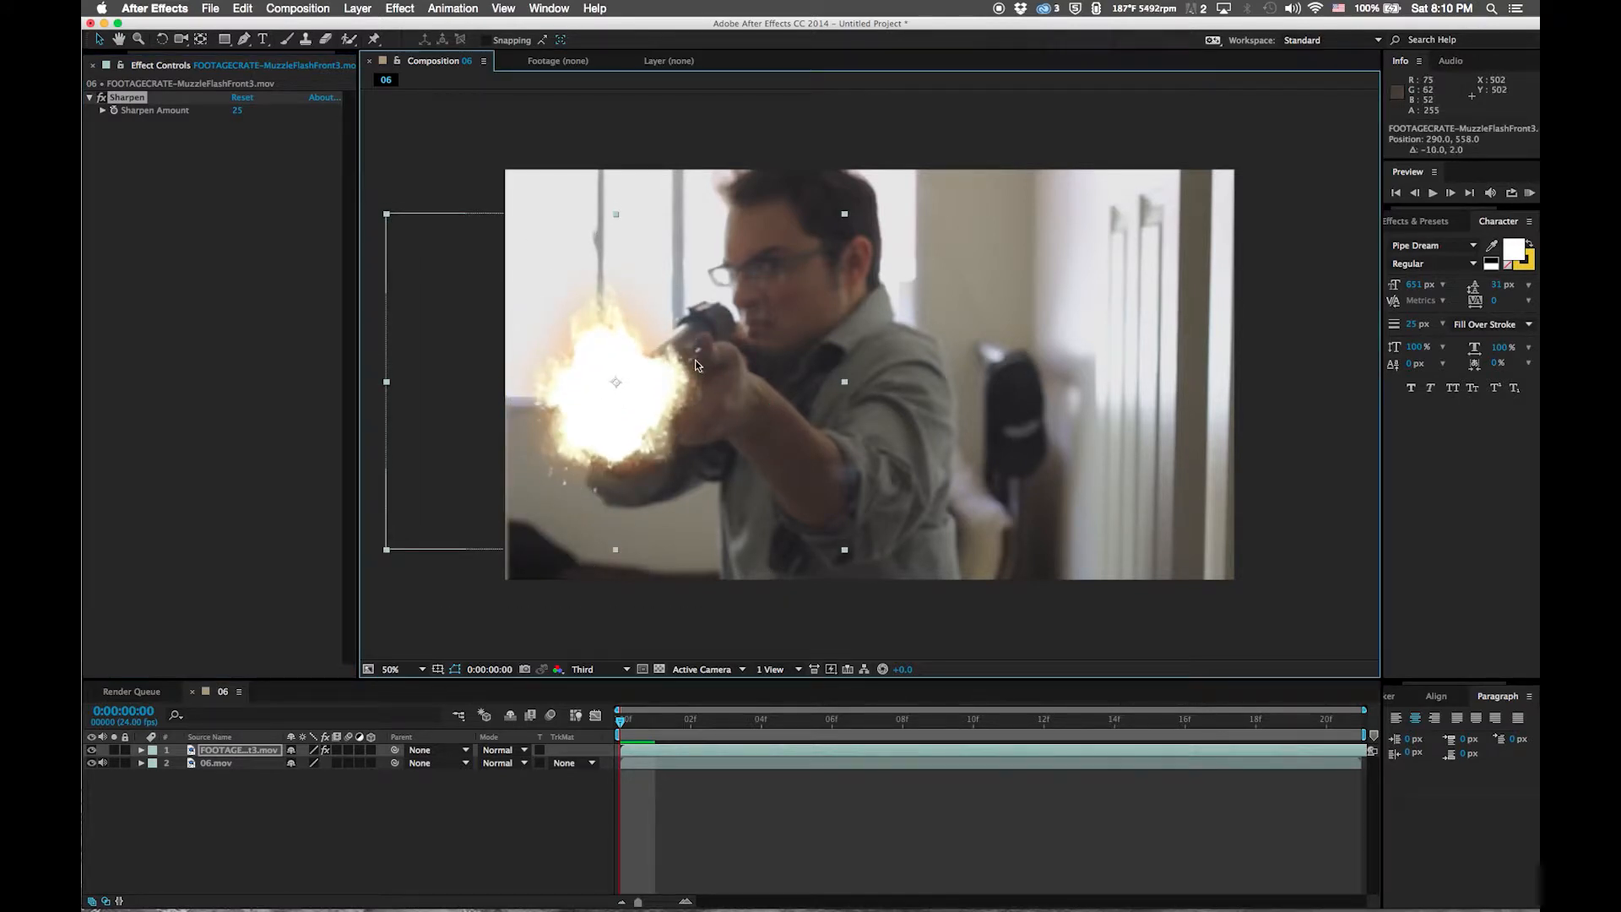
Add an elliptical mask filling the bounds of the muzzle flash layer, leaving that layer selected
key("period")
left_click_drag(679, 370, 860, 324)
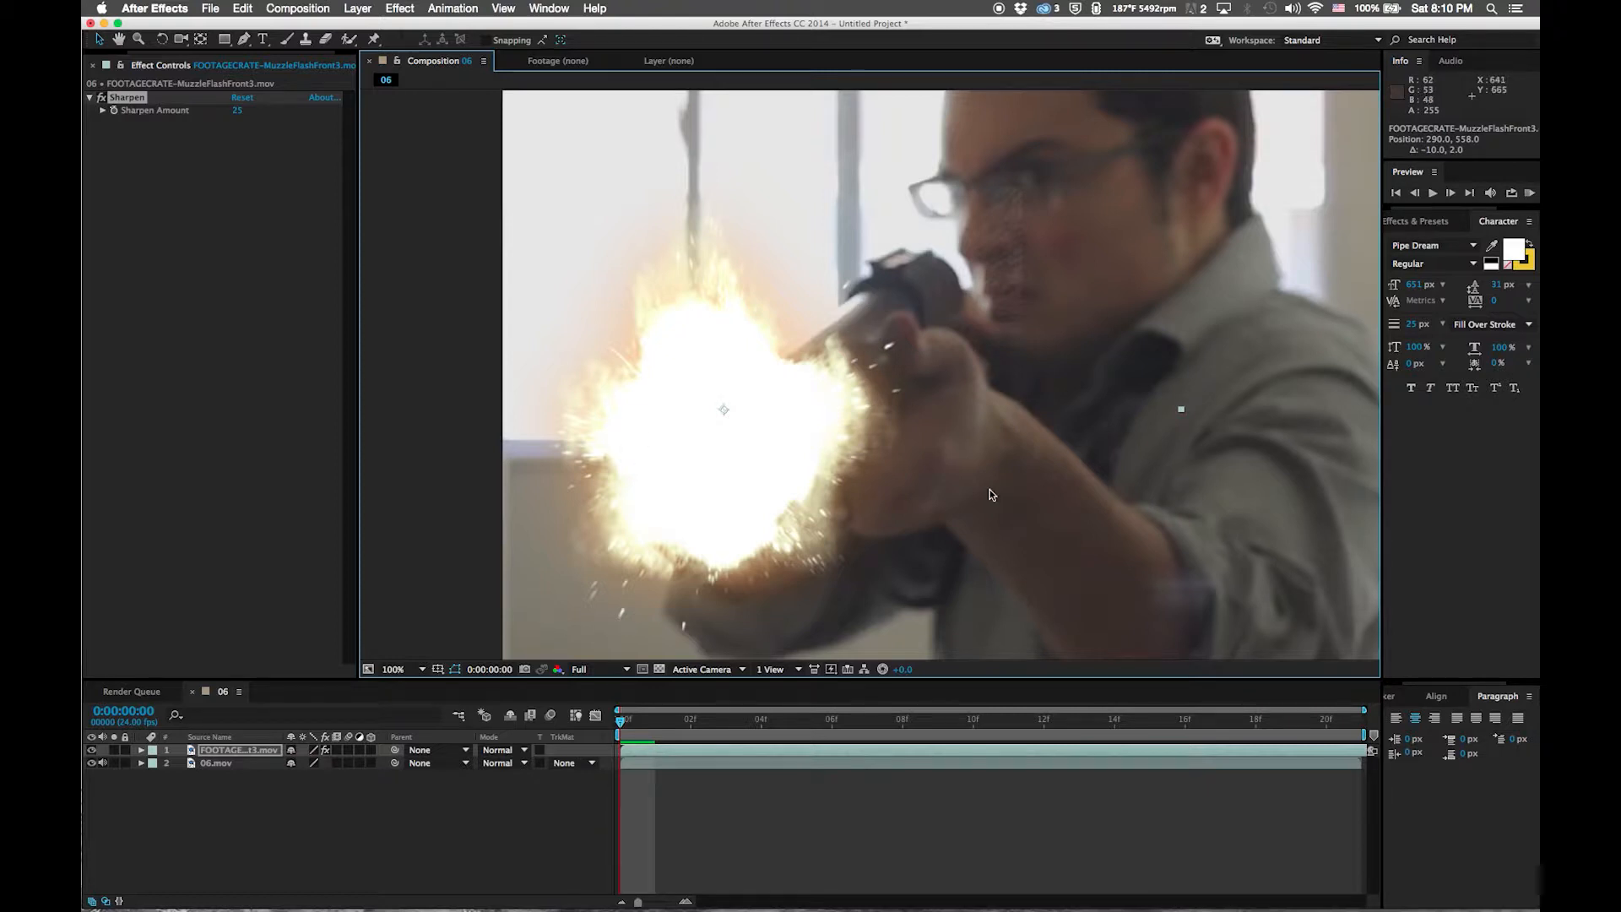
scroll(991, 495, "down", 3)
scroll(991, 496, "up", 2)
left_click_drag(225, 40, 278, 72)
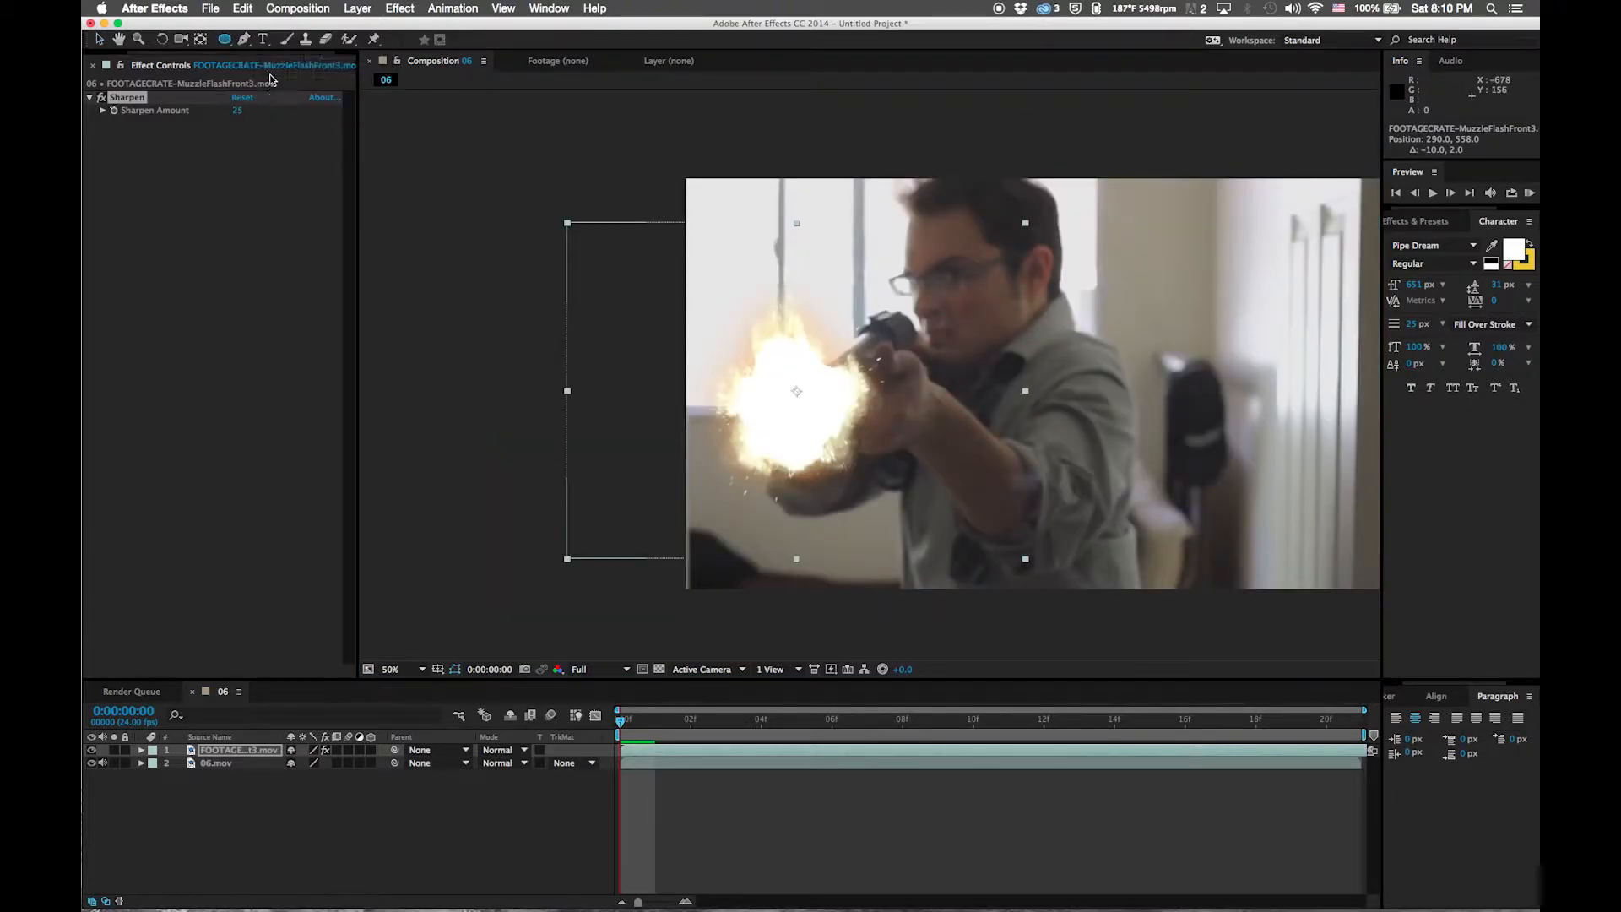
double_click(225, 41)
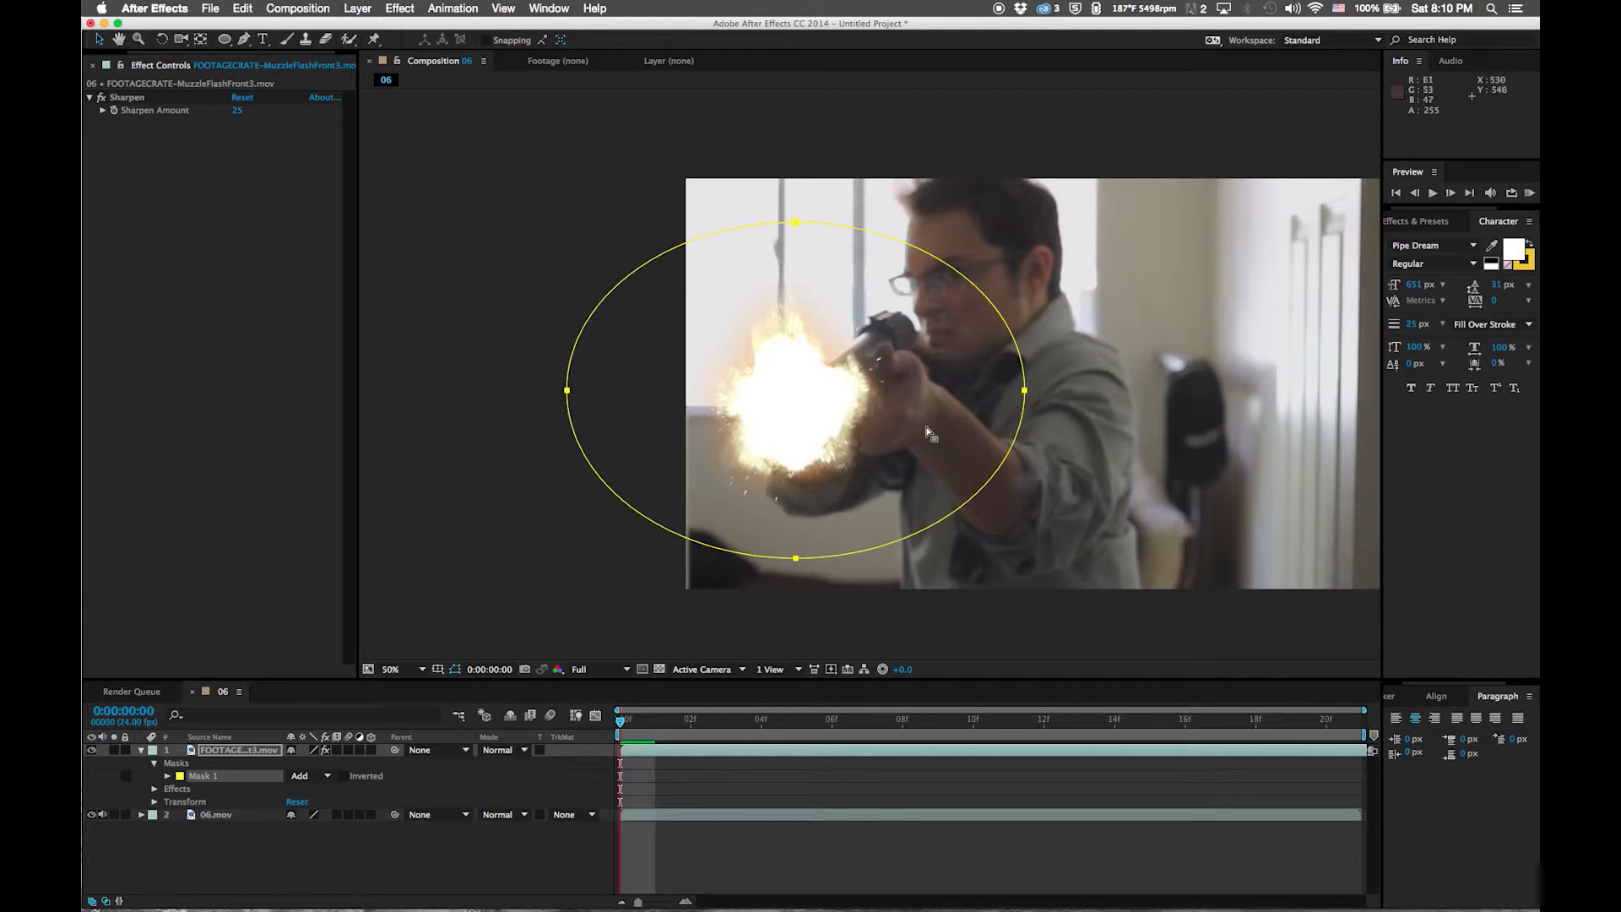
left_click(212, 753)
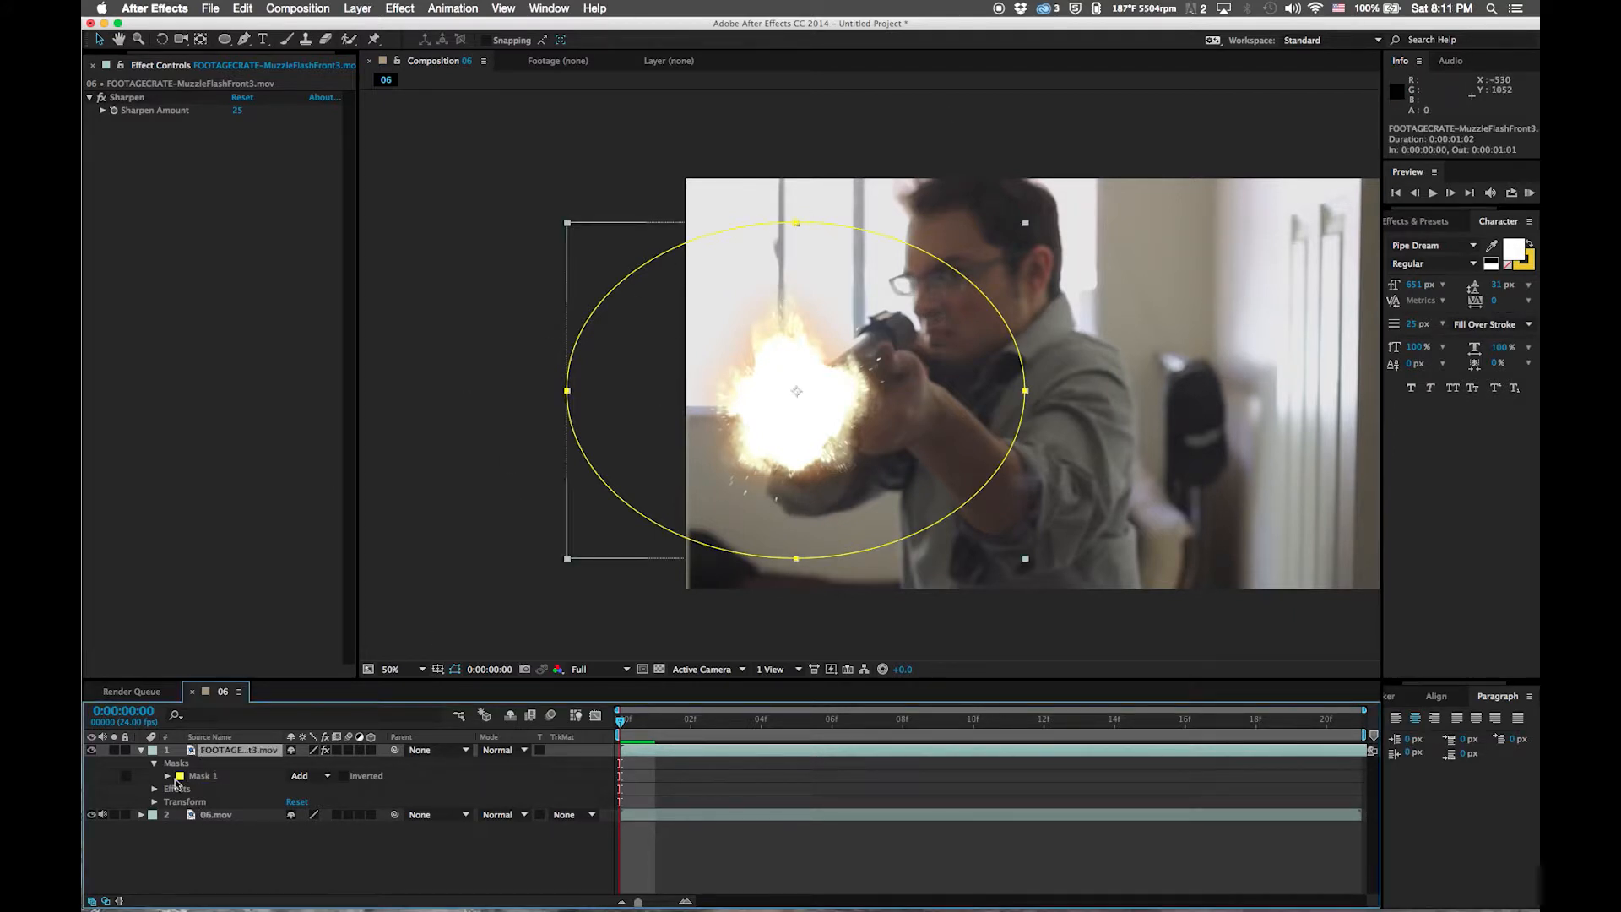
Feather the elliptical mask by about 109 pixels and set its Mask Expansion to 318 pixels after trying -15
left_click(167, 776)
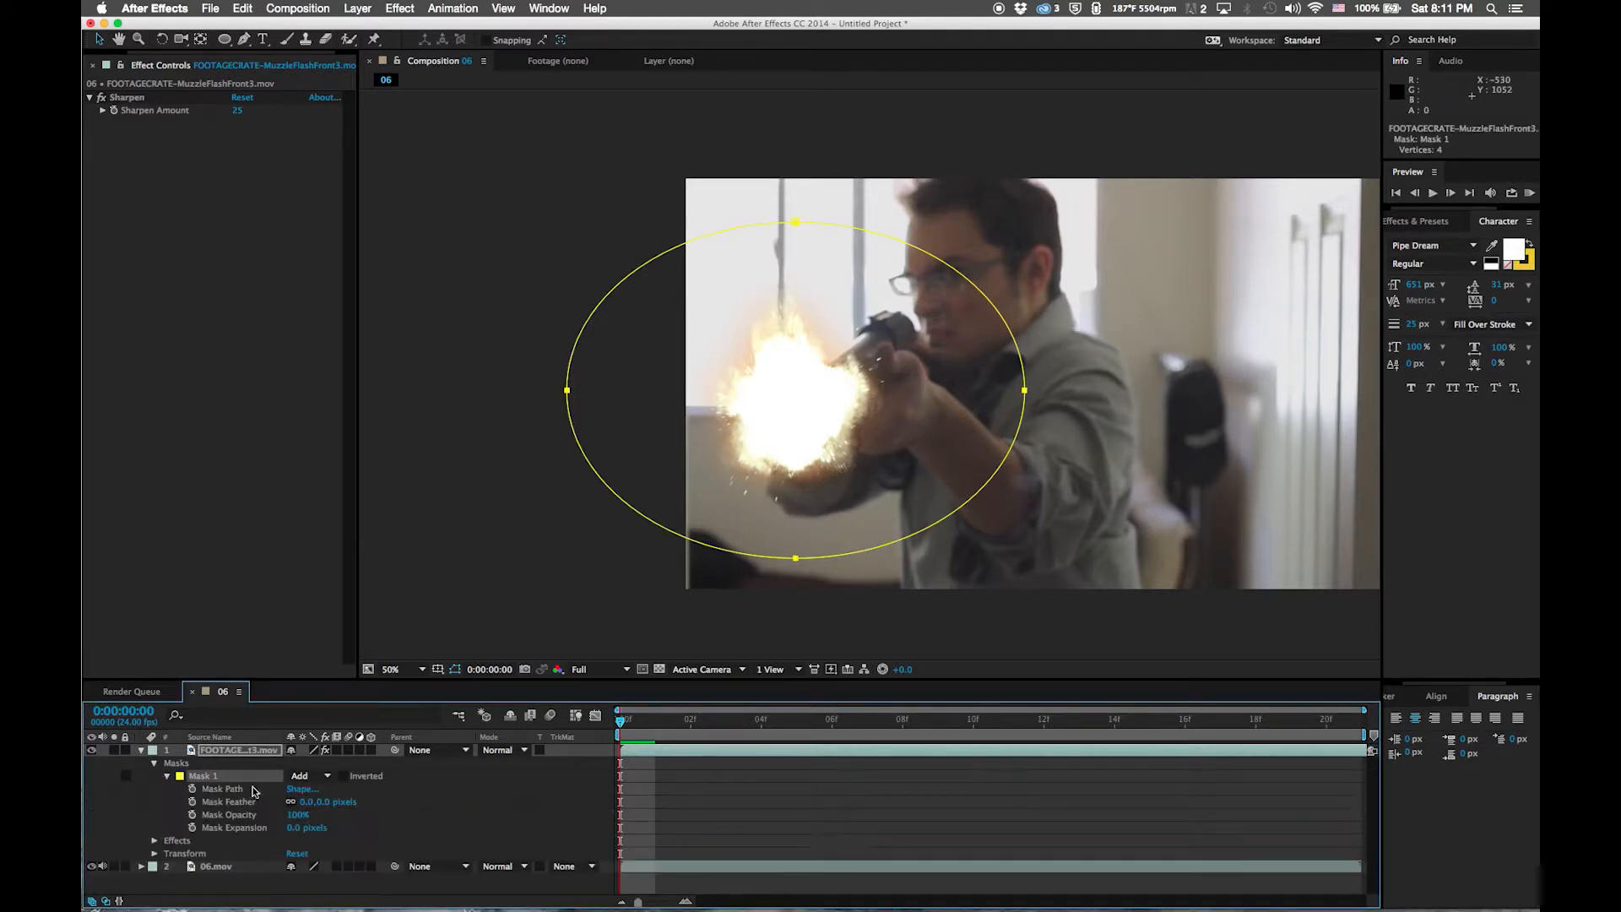
left_click(306, 828)
type("-1")
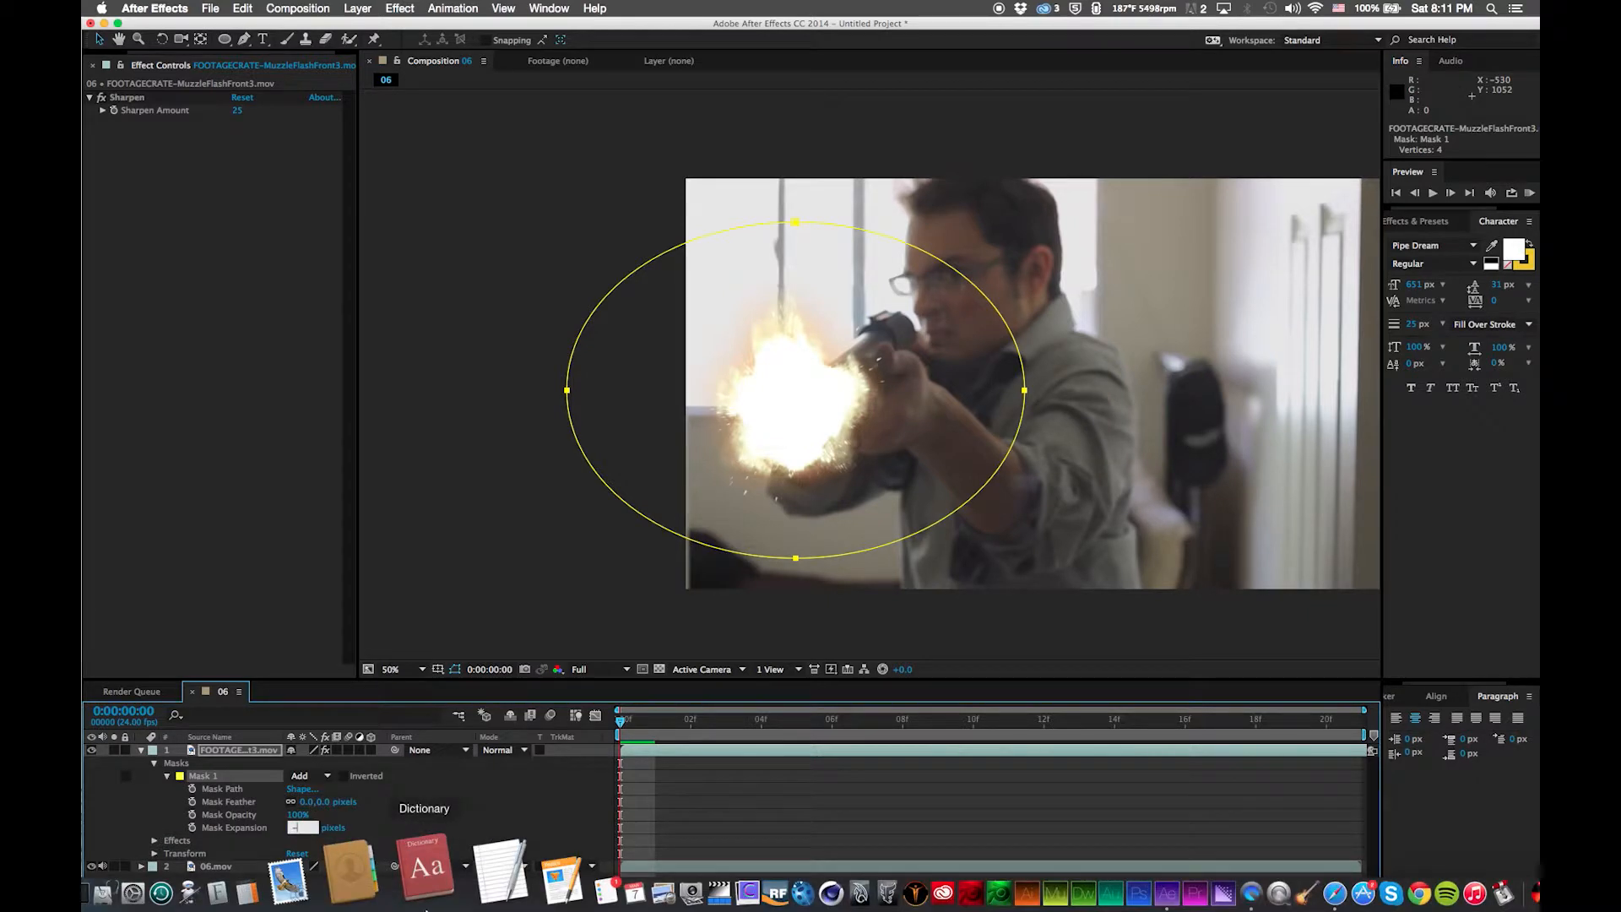
type("5")
key("Return")
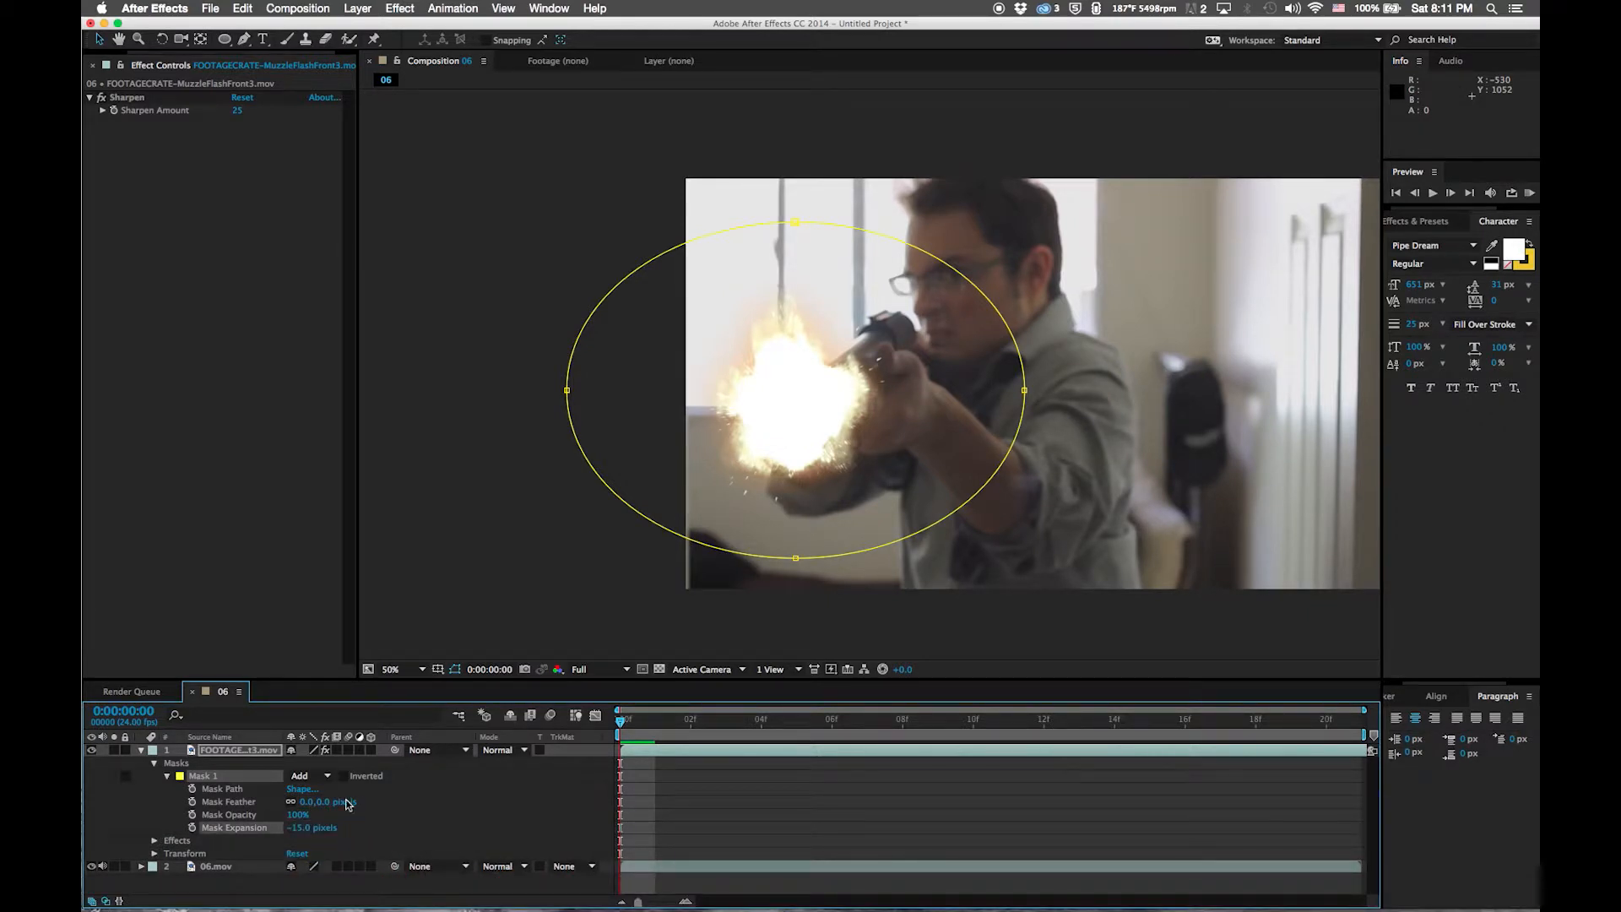
mouse_move(324, 801)
left_mouse_down()
mouse_move(757, 770)
mouse_move(329, 789)
left_mouse_up()
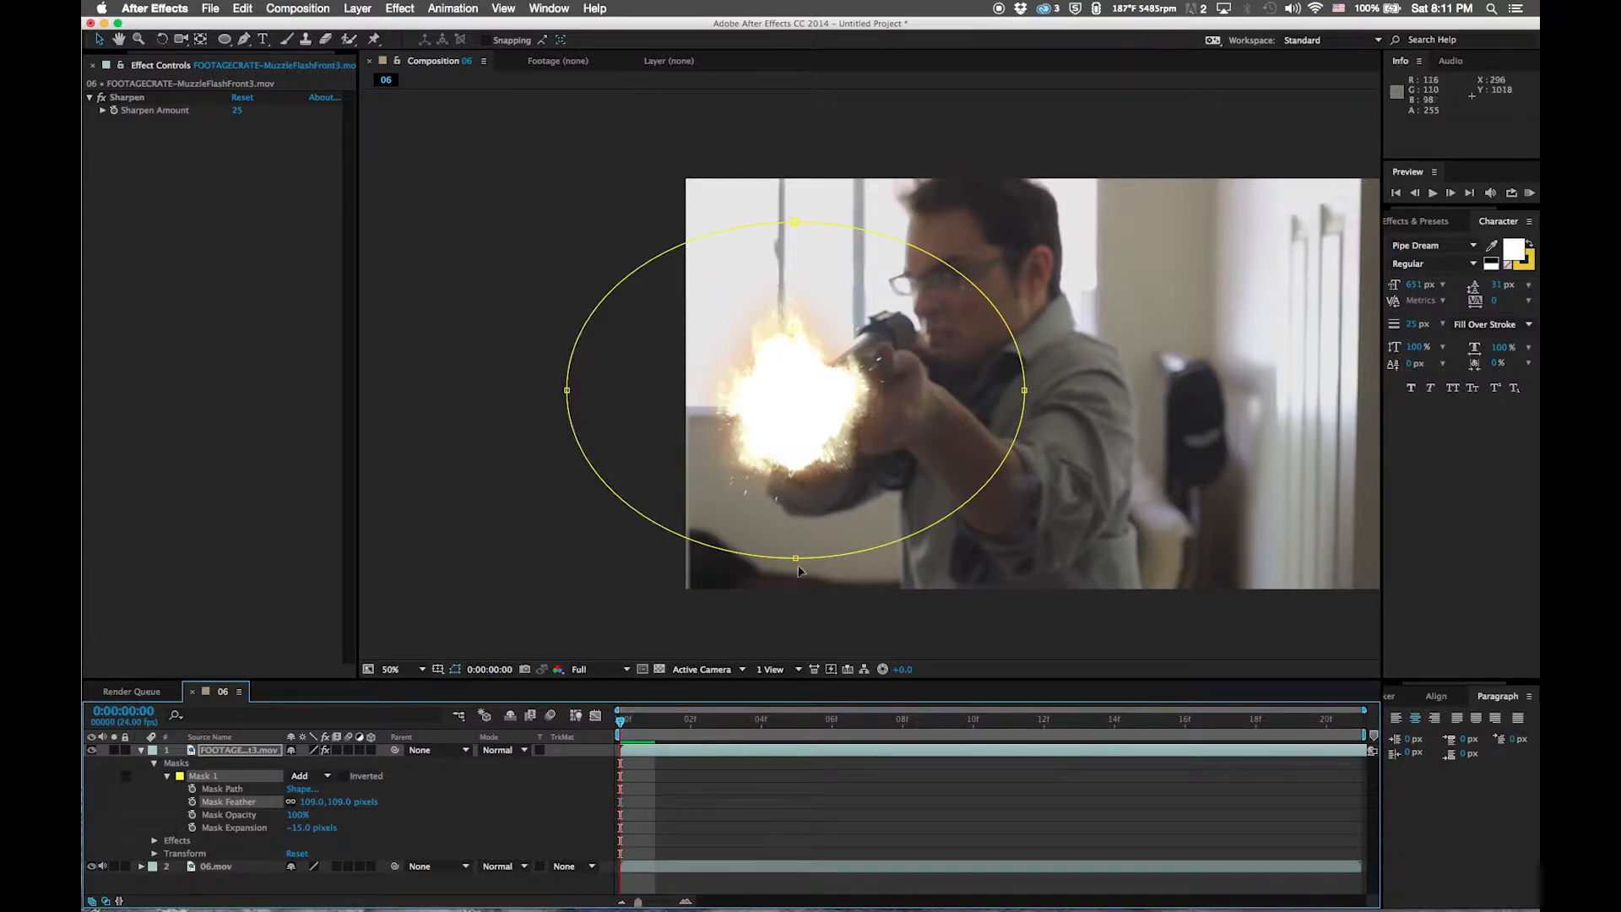
left_click_drag(301, 829, 678, 718)
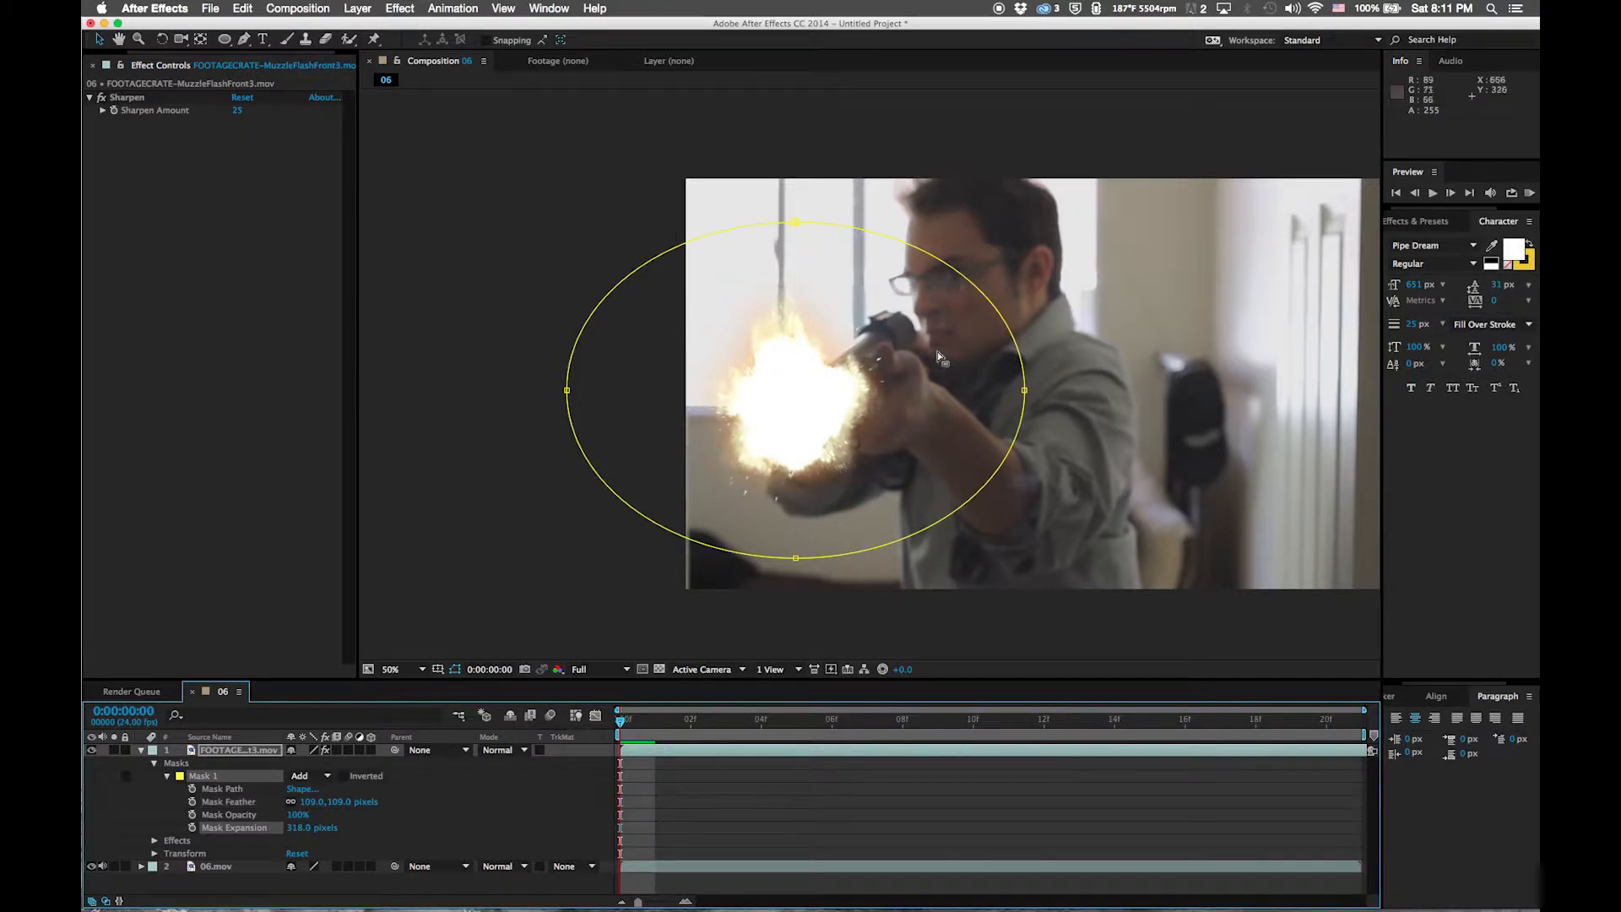
Draw a closed five-point mask with the Pen tool around the man's face and the rear of the gun on the muzzle flash layer
left_click(225, 40)
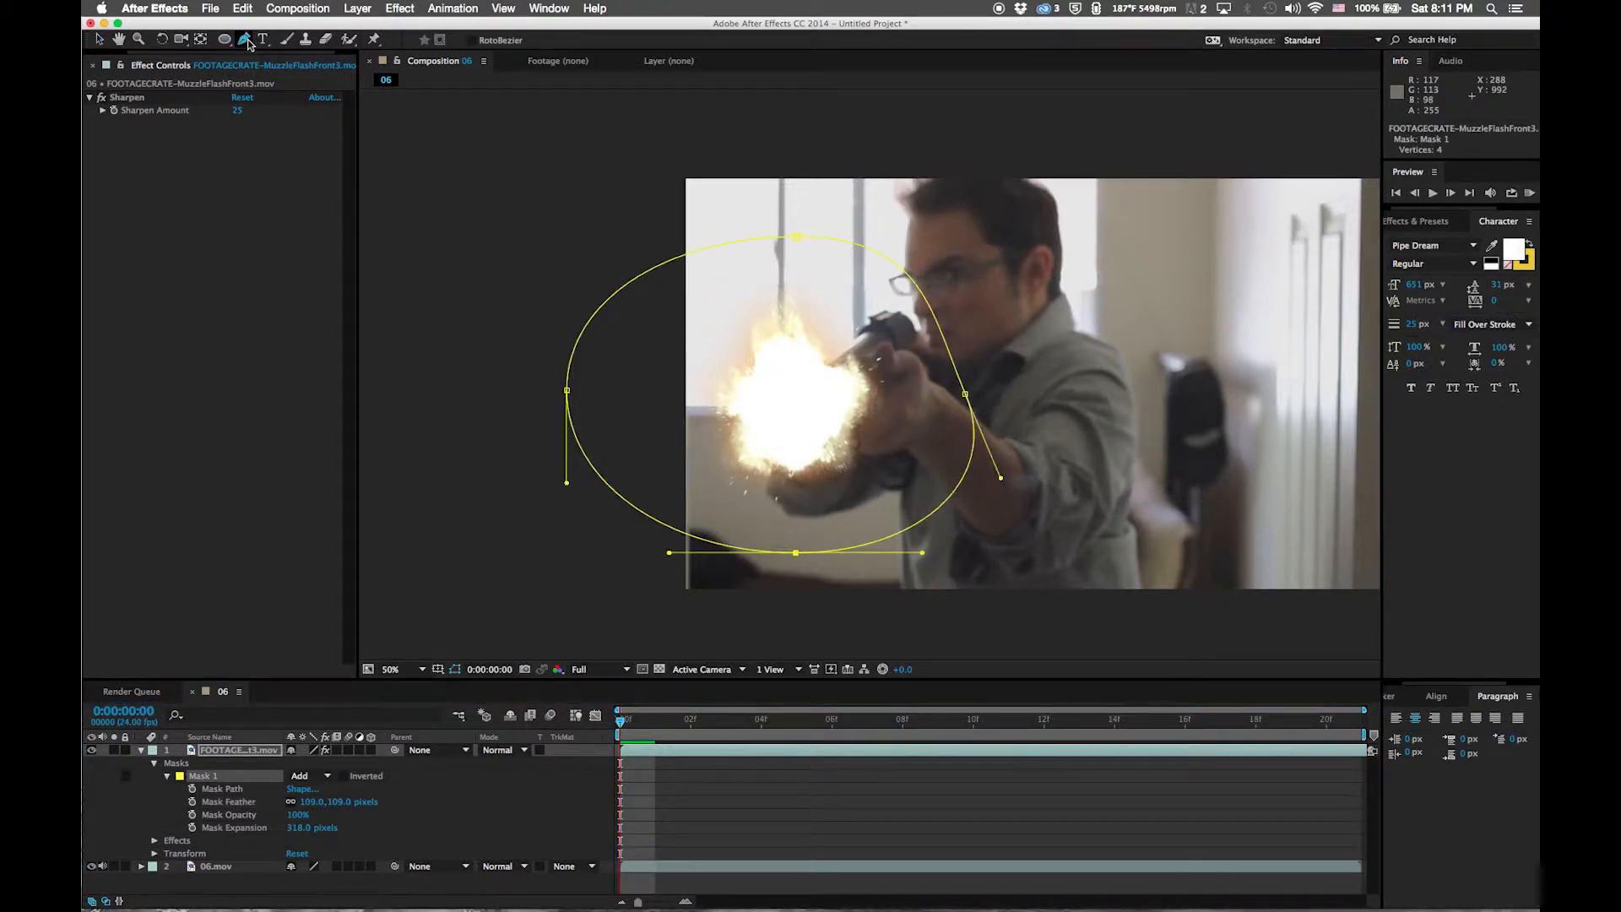
left_click(245, 39)
left_click(999, 370)
left_click_drag(920, 410, 891, 391)
left_click_drag(856, 328, 966, 245)
left_click_drag(1001, 307, 1001, 354)
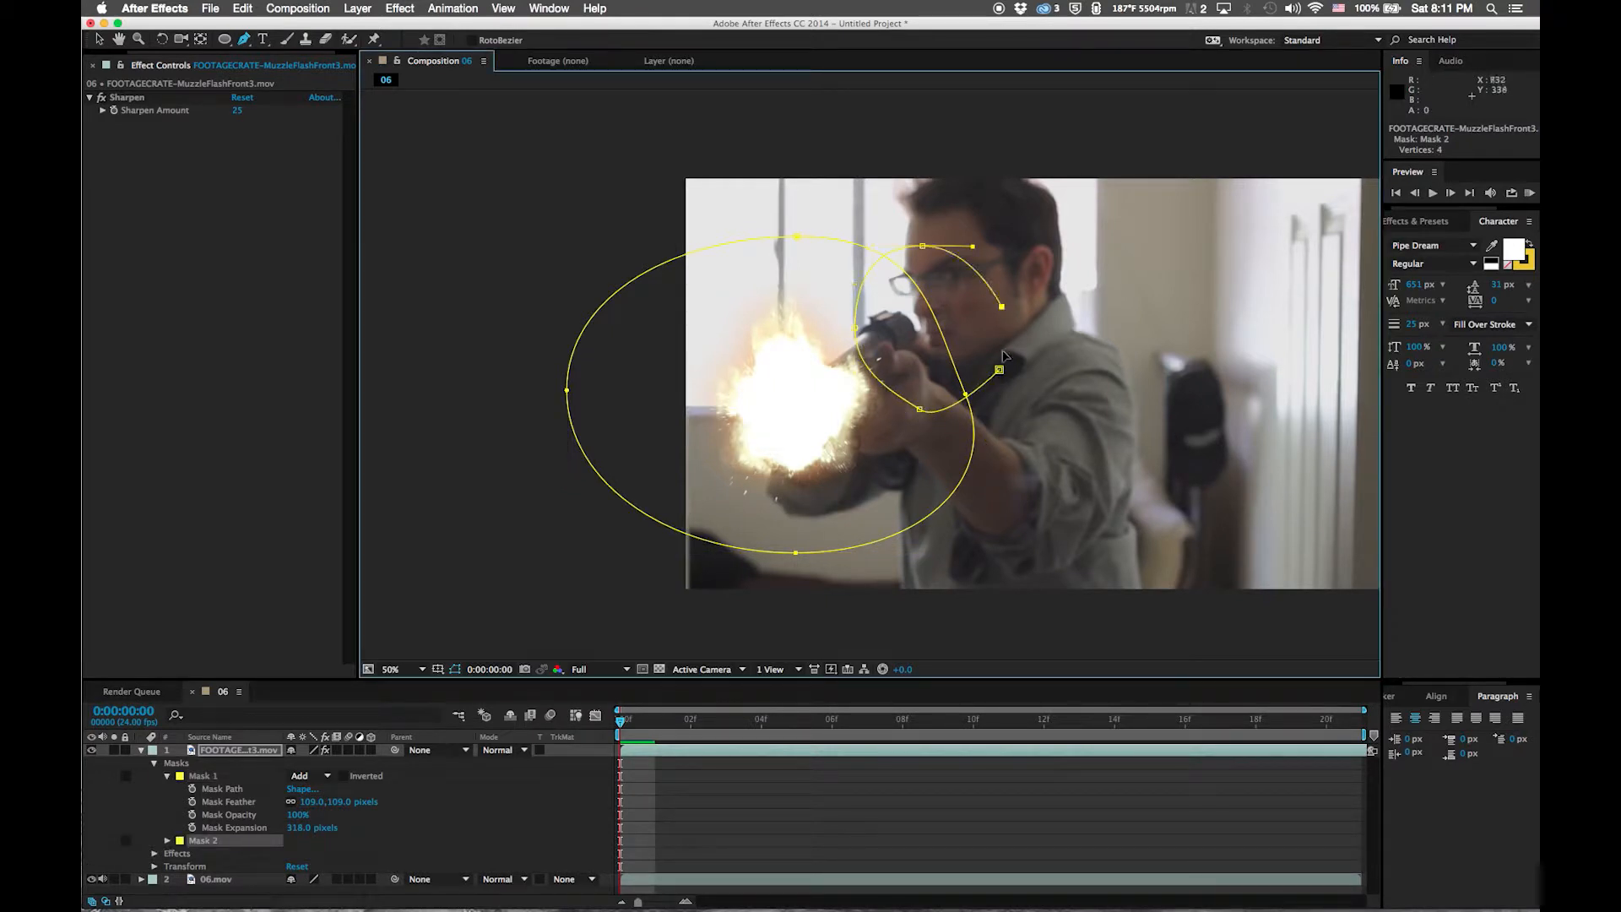
left_click(1000, 370)
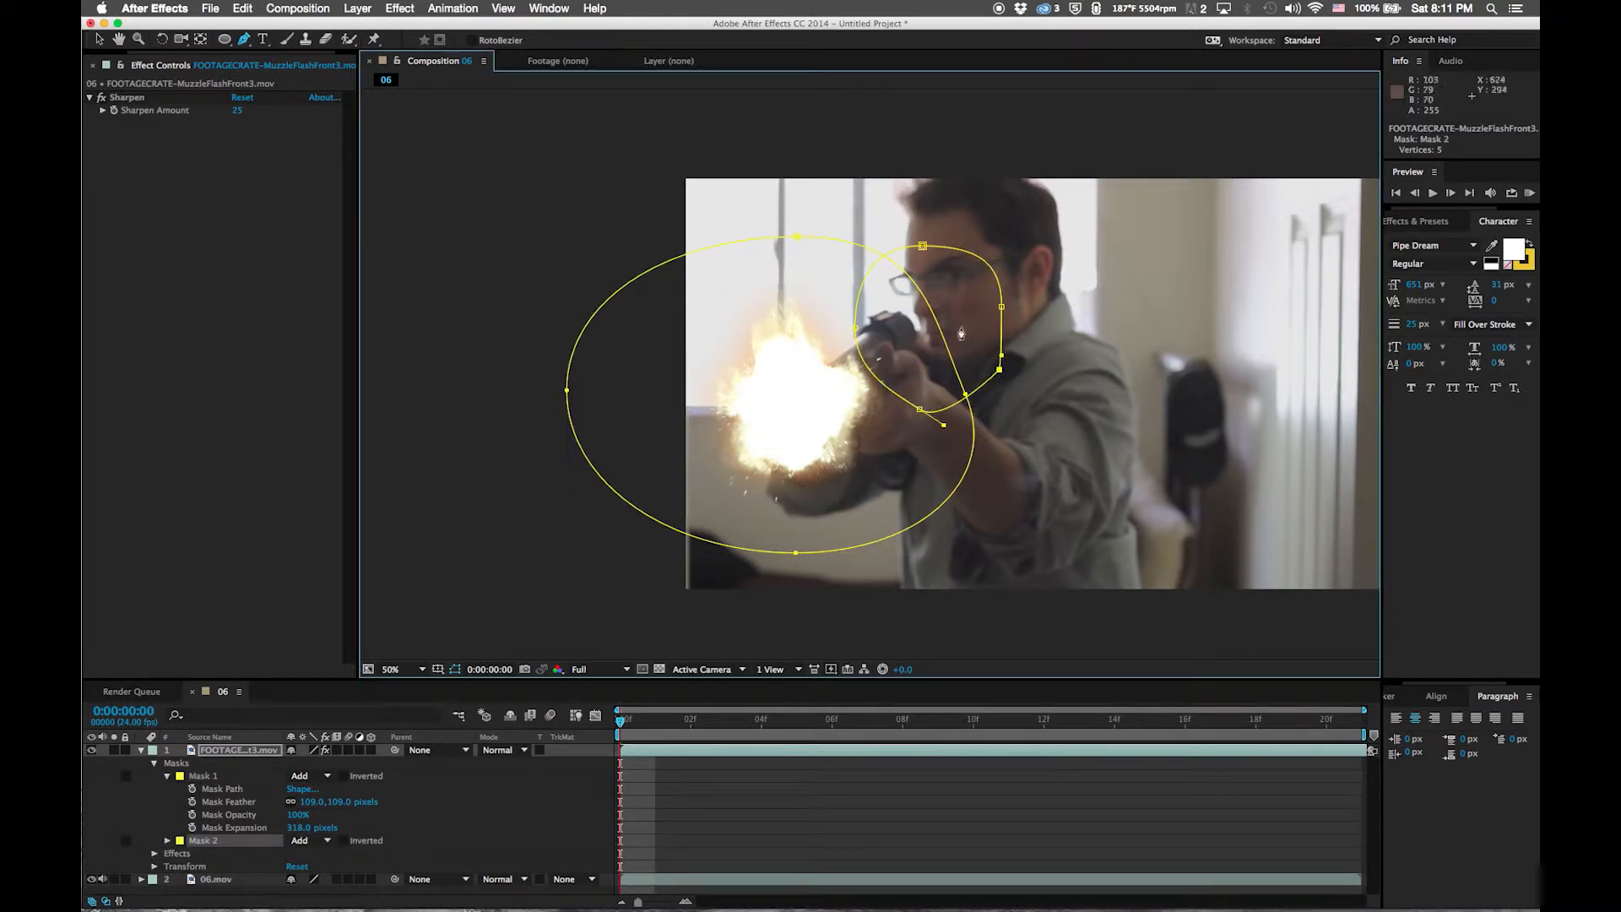
Set the mode of the face mask, Mask 2, to Subtract
key("m")
left_click(301, 789)
left_click(324, 832)
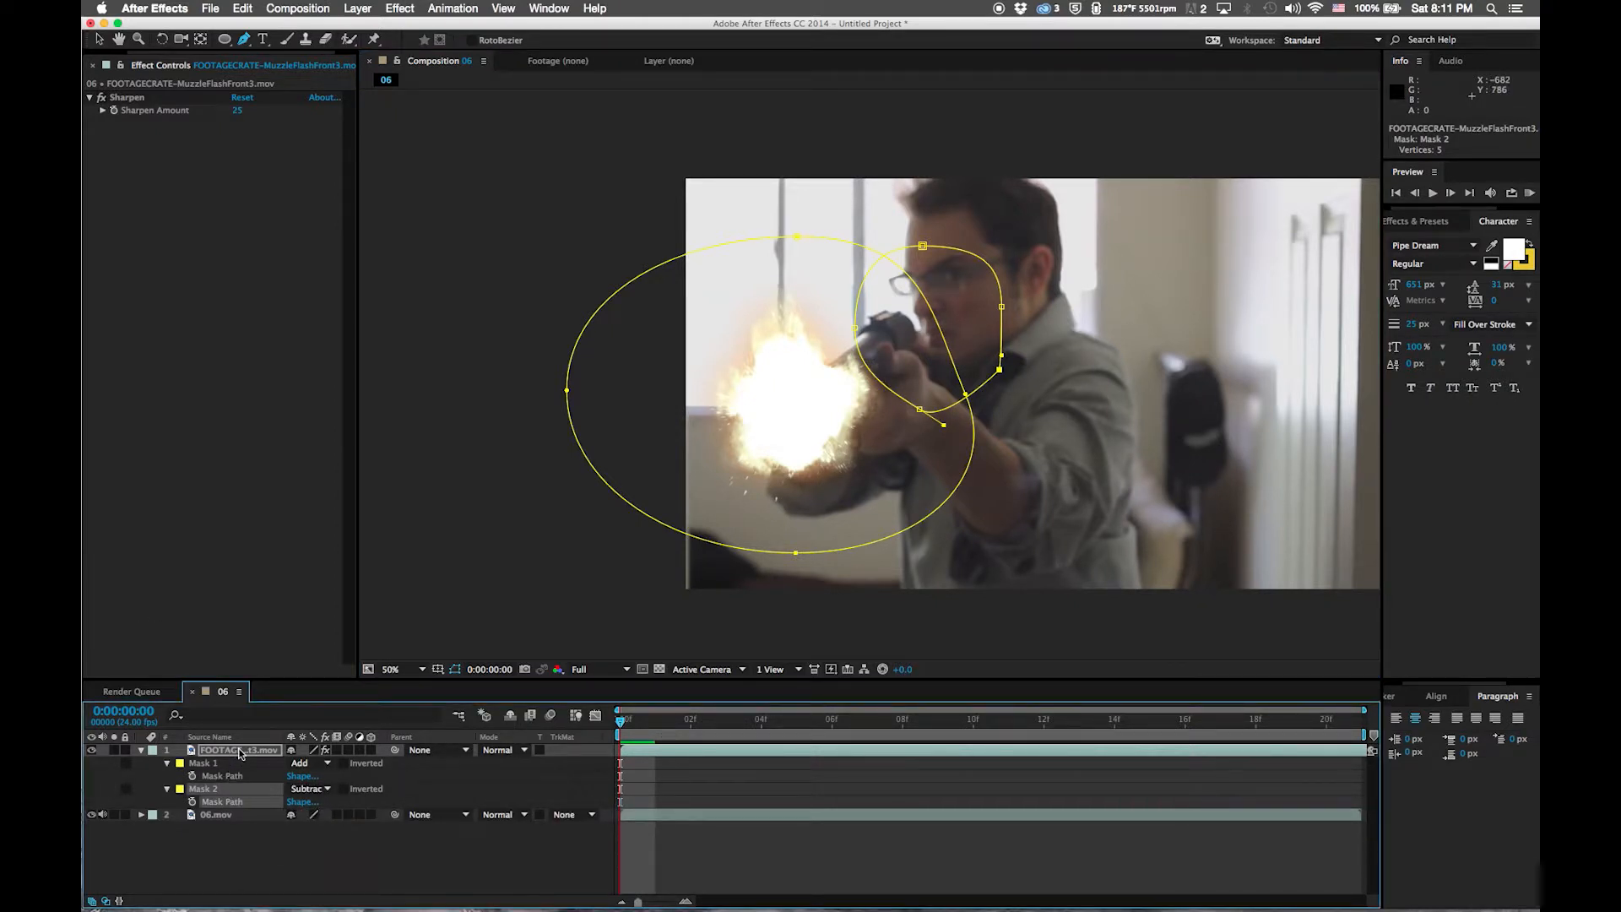
Feather Mask 2 by about 87 pixels and nudge its leftmost vertex slightly inward
key("m")
key("m")
key("m")
key("m")
key("m")
key("m")
left_click(235, 780)
left_click(227, 749)
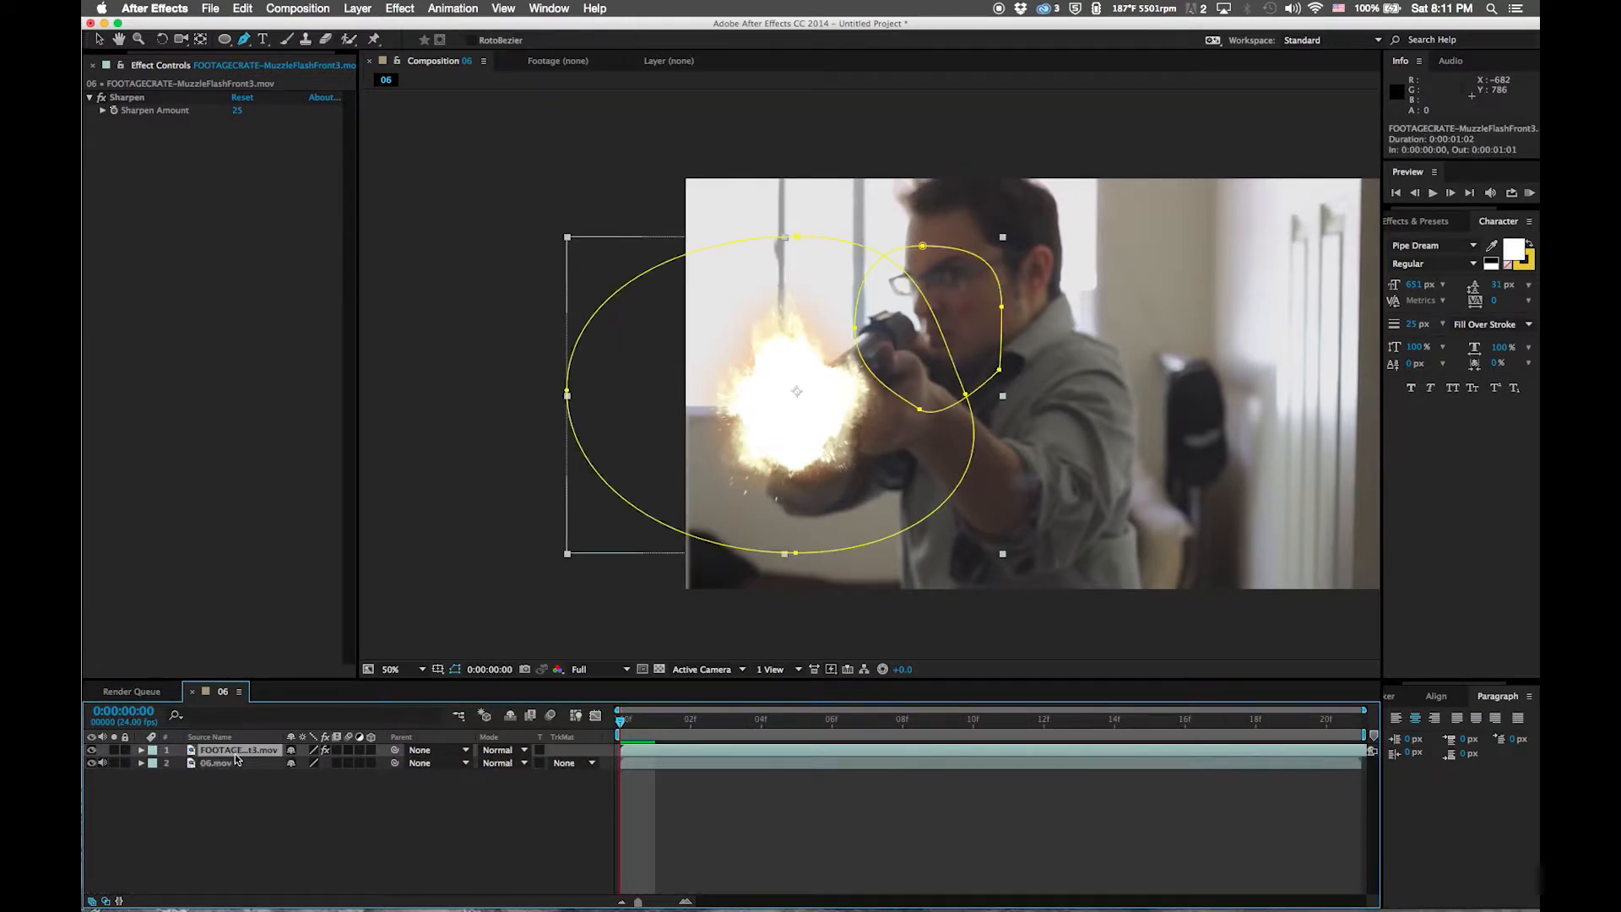
key("m")
left_click(166, 790)
left_click(167, 789)
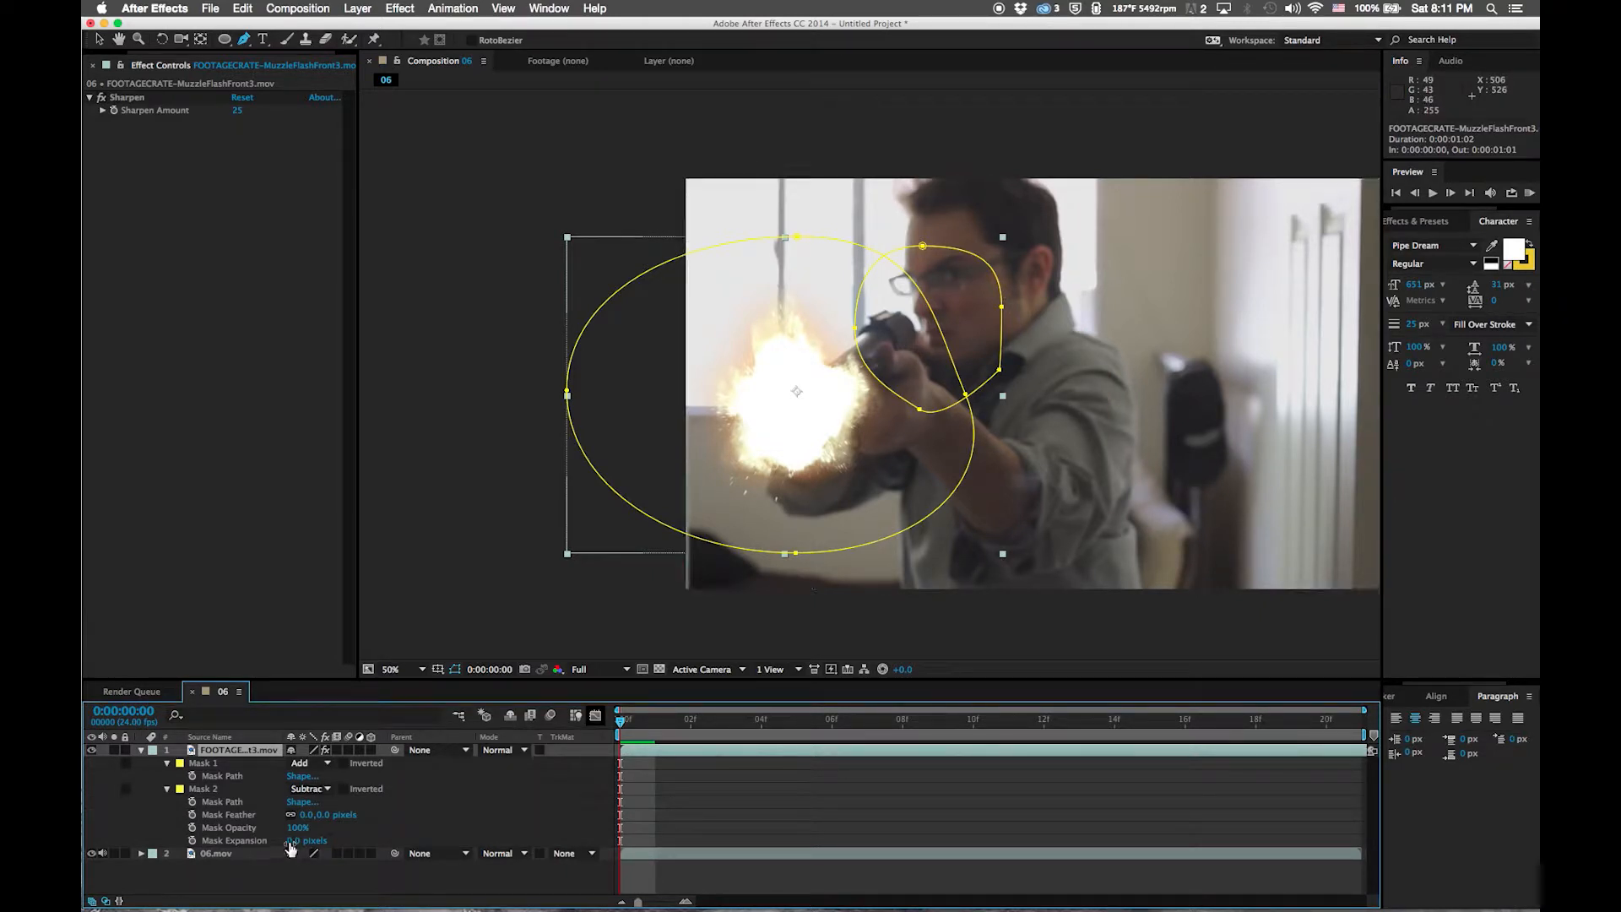
left_click_drag(314, 815, 392, 829)
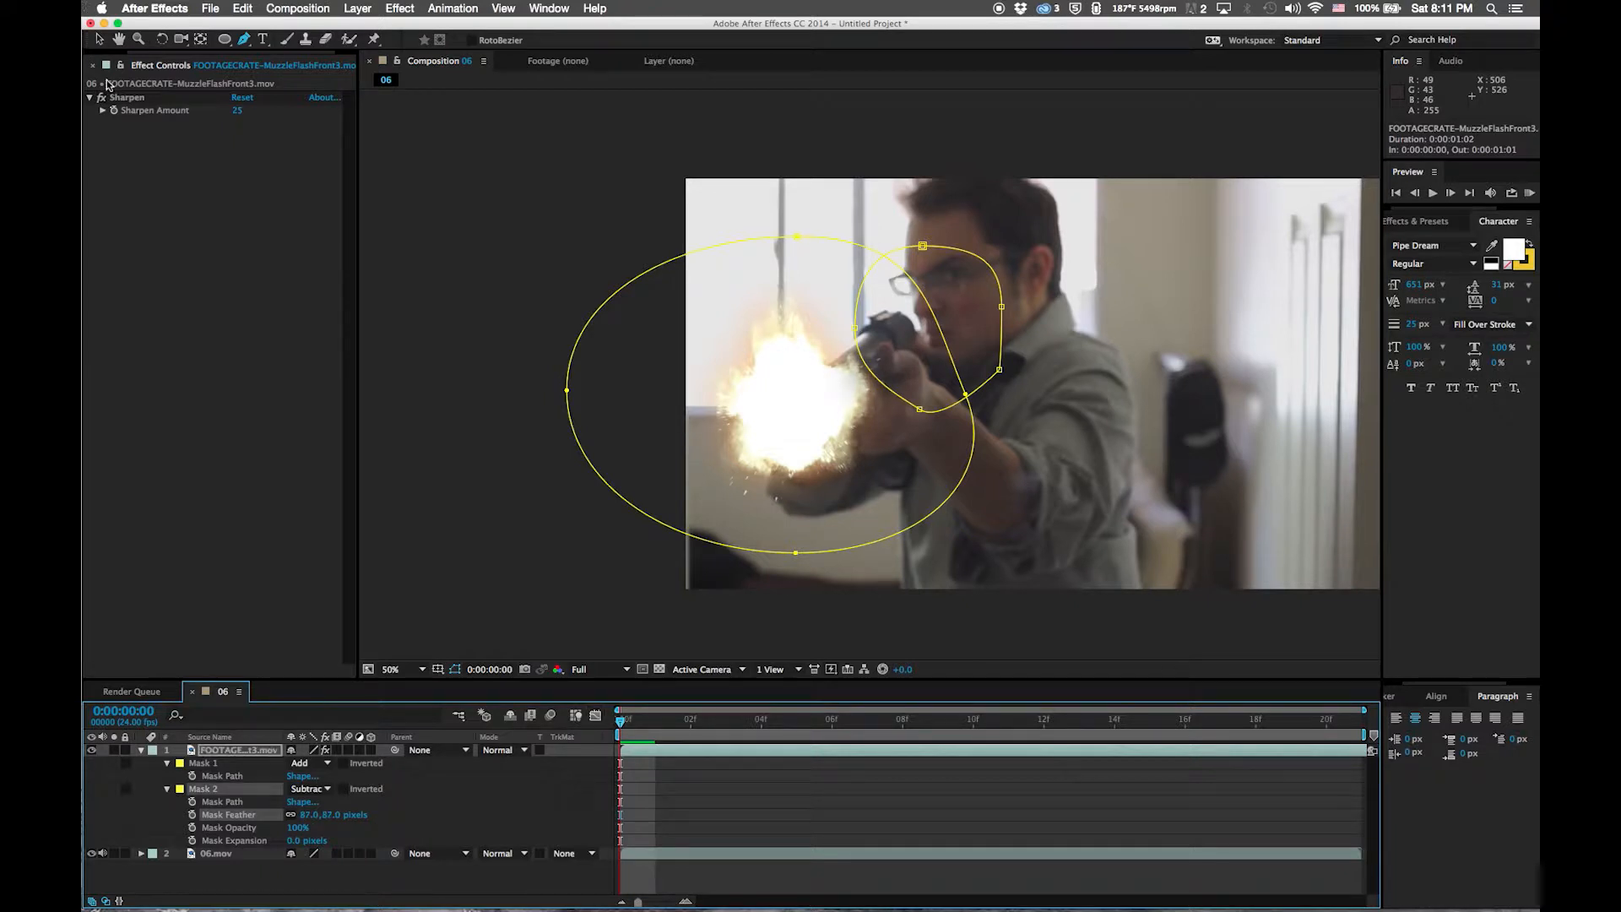
left_click(100, 40)
left_click_drag(855, 328, 867, 328)
Solo the muzzle flash layer and preview it at Half resolution
left_click(114, 750)
left_click(591, 668)
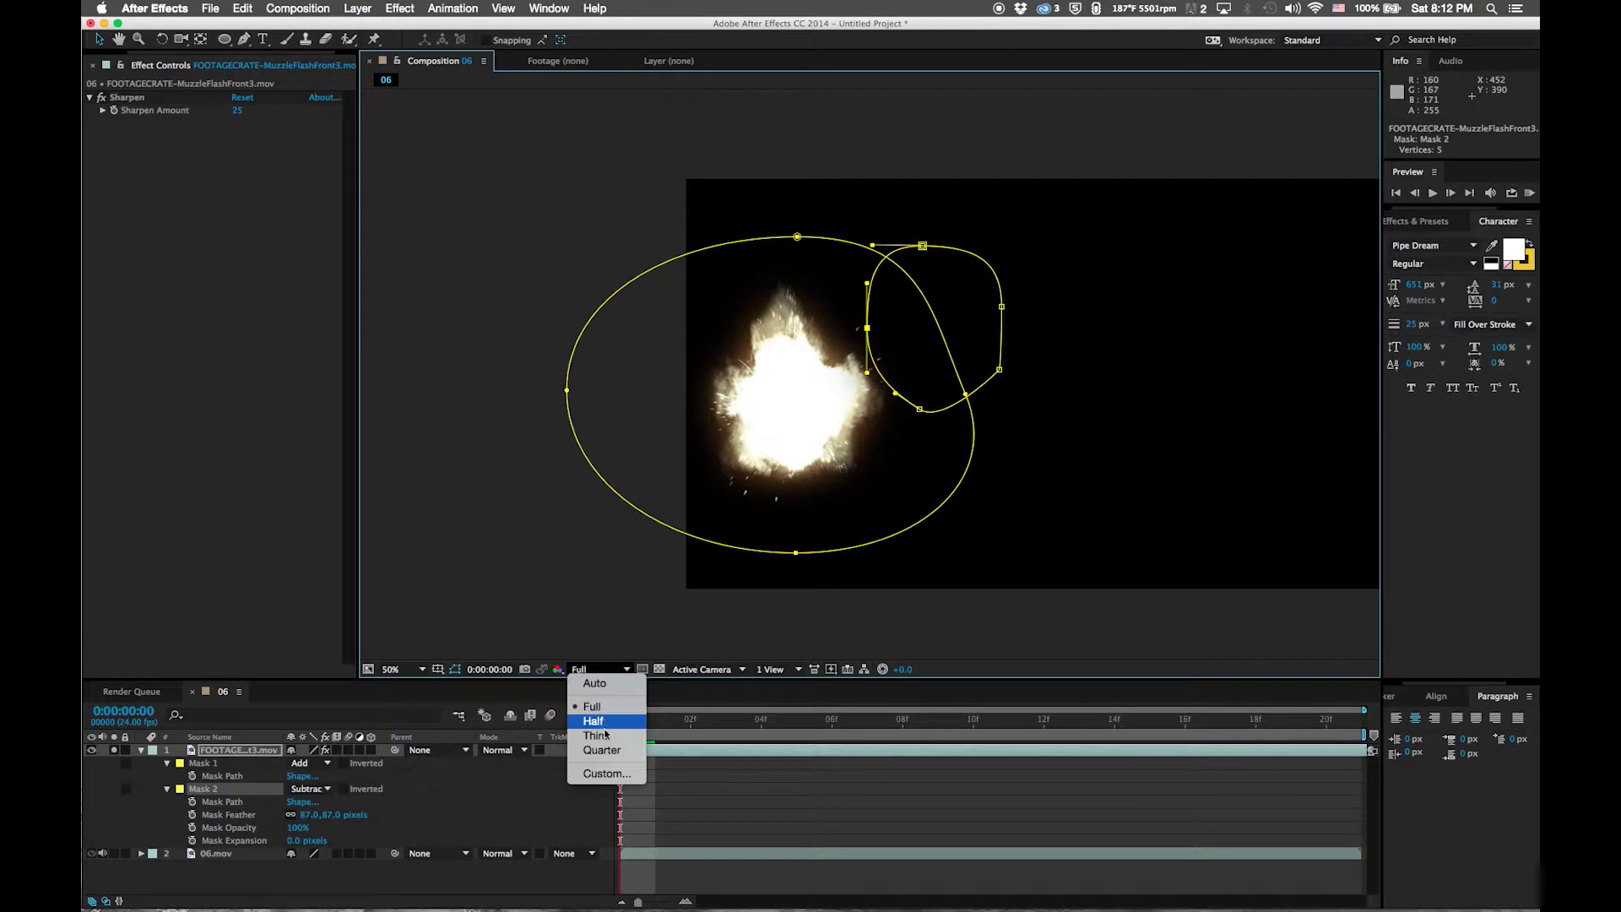
left_click(607, 722)
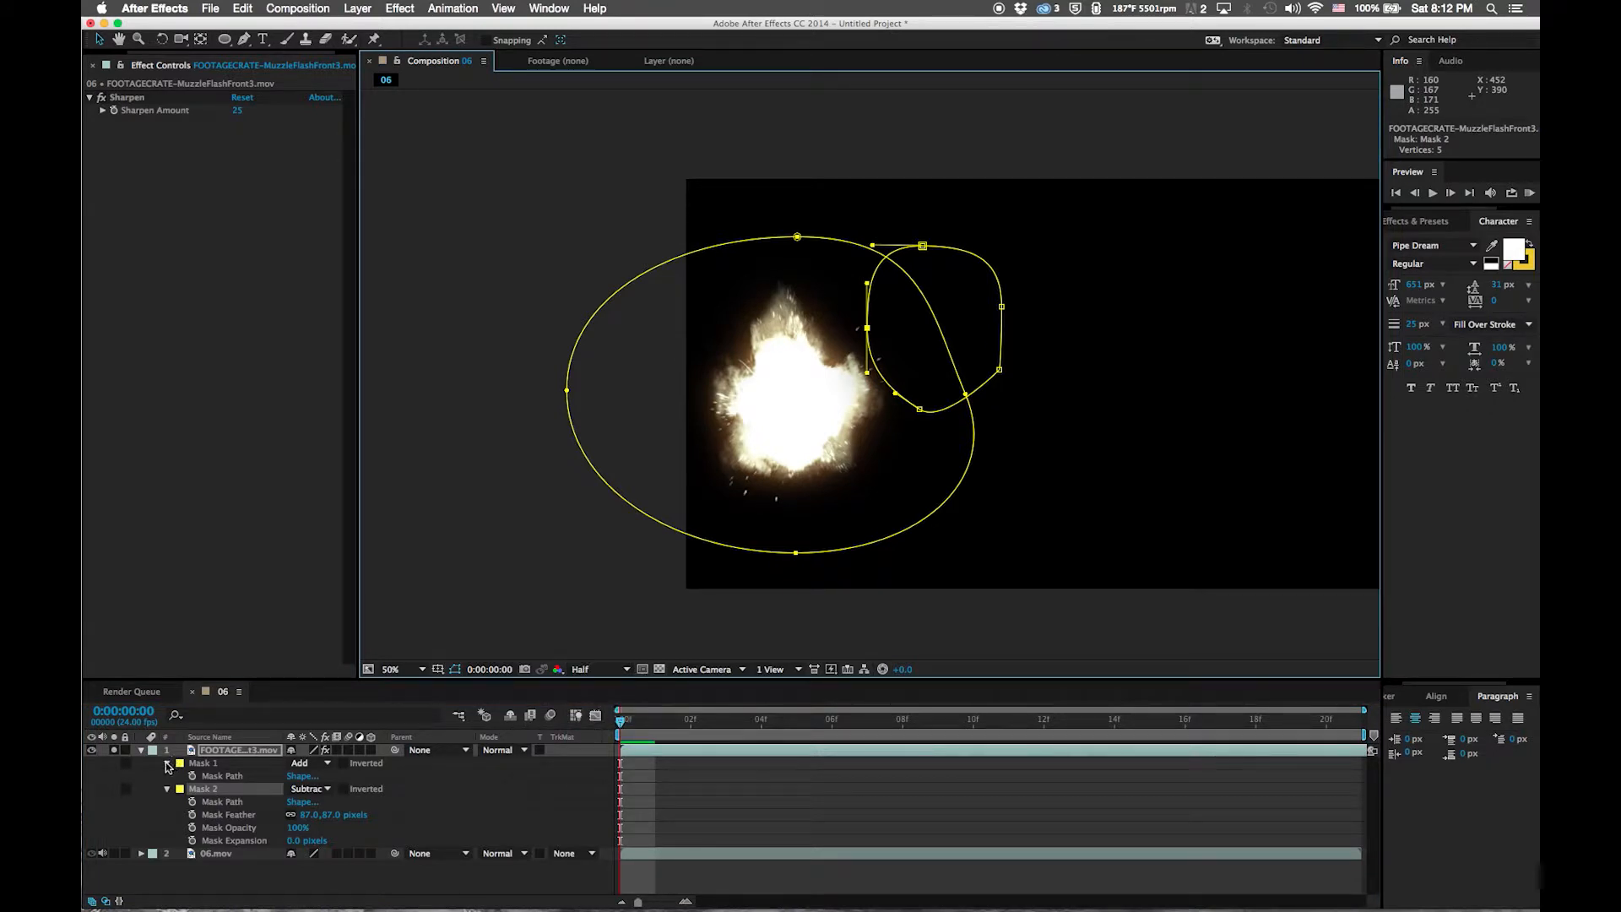
left_click(167, 764)
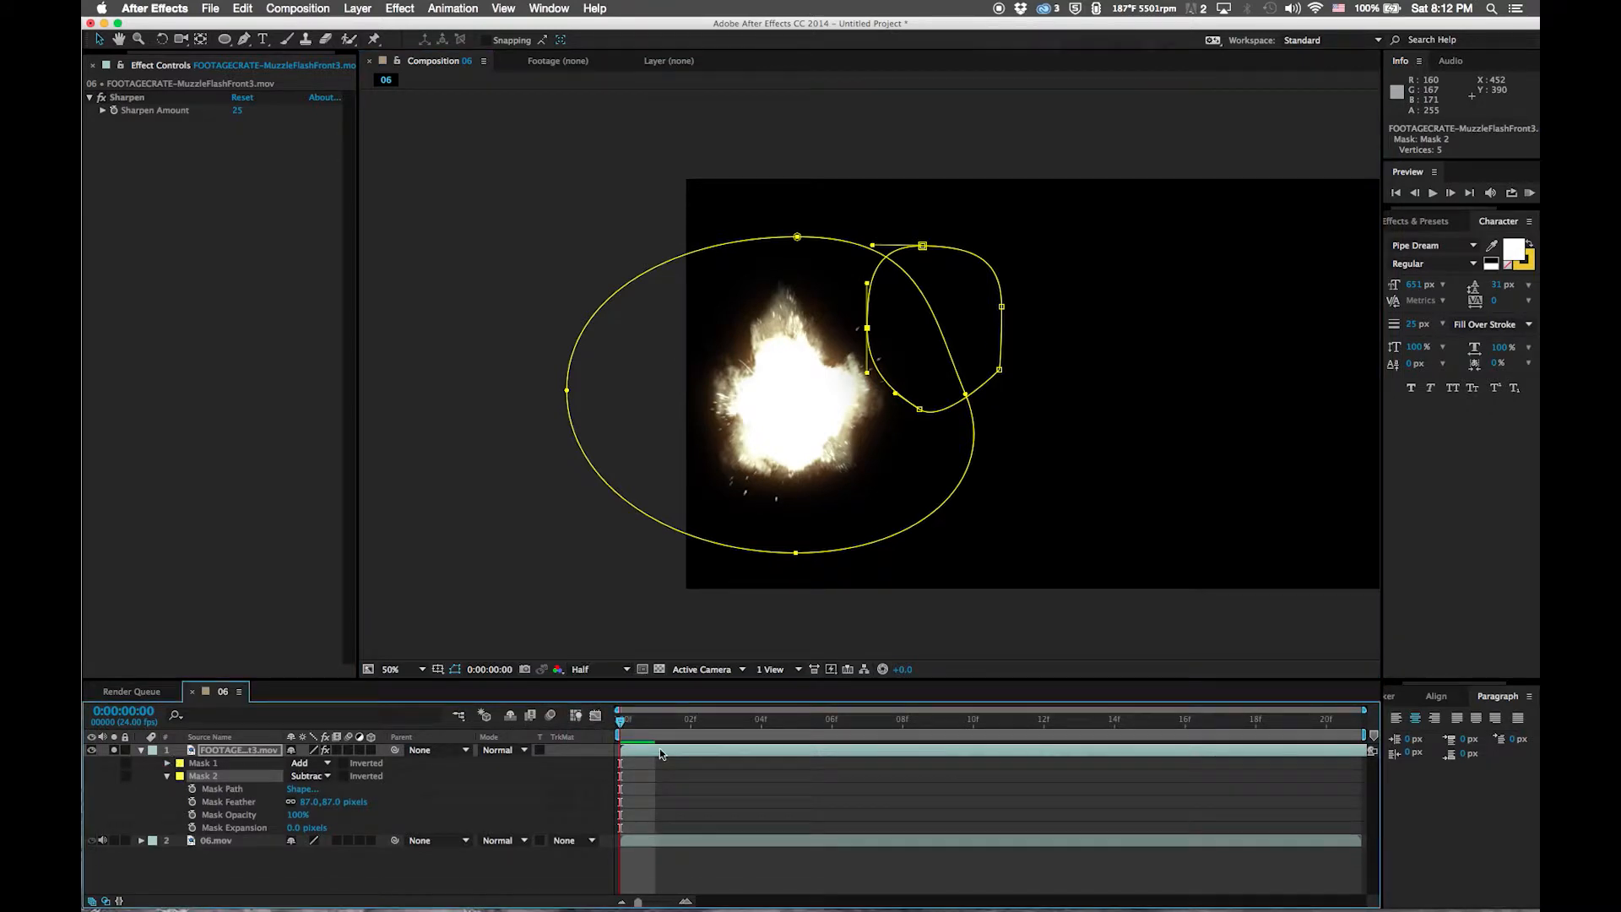
left_click(142, 748)
key("space")
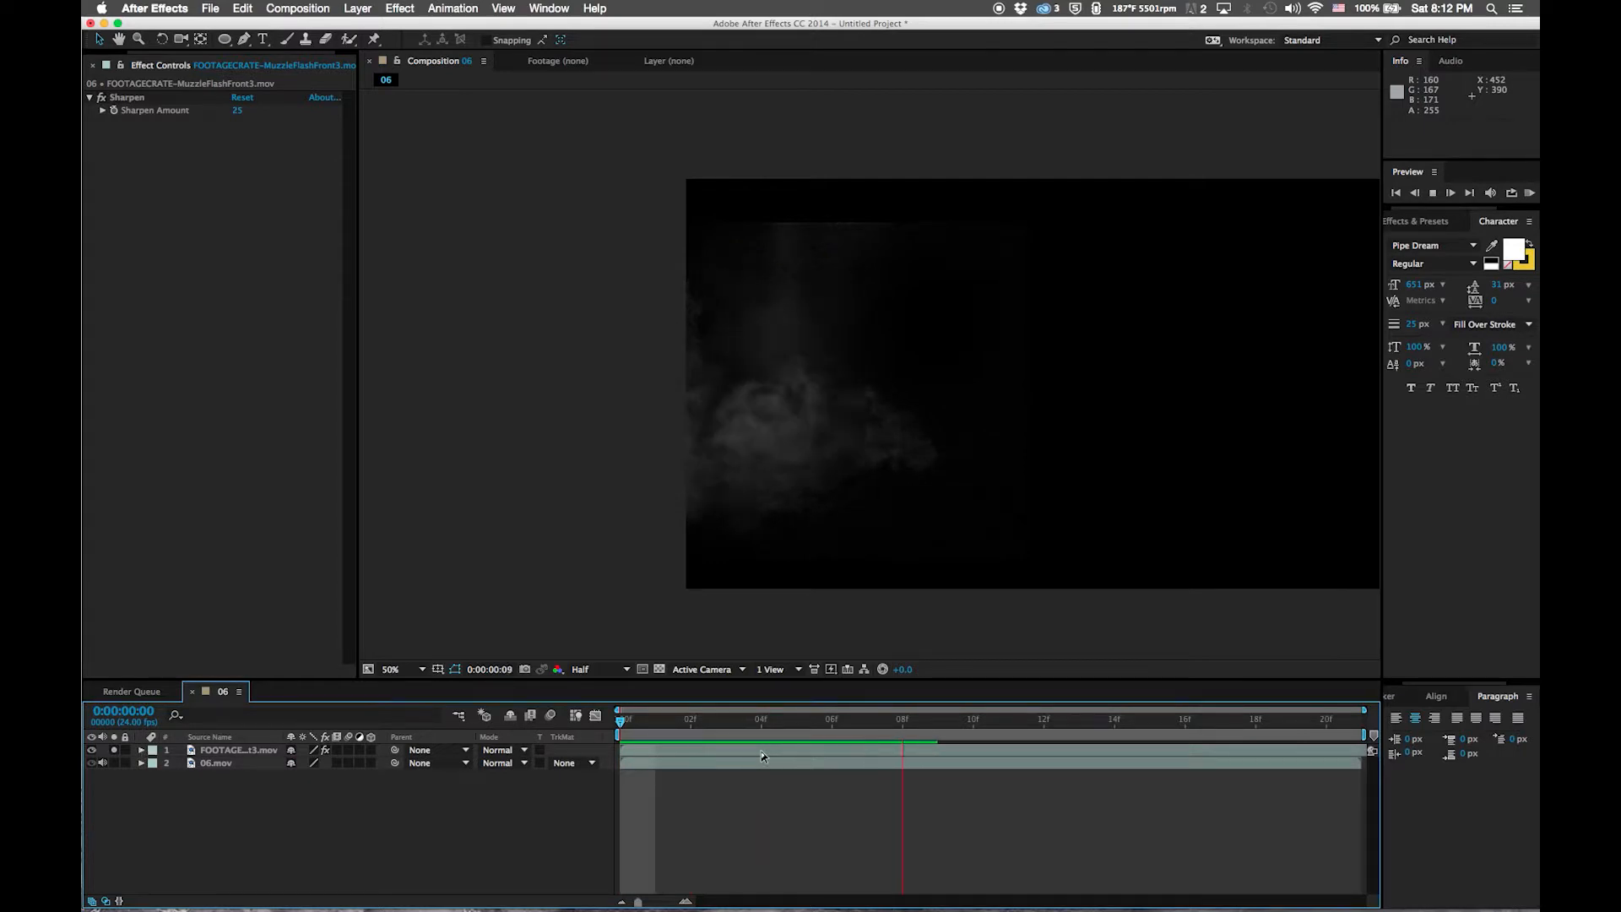
Order the elliptical Mask 3 above the subtracting Mask 2 and feather it by about 39 pixels
key("super+z")
left_click_drag(215, 834, 218, 765)
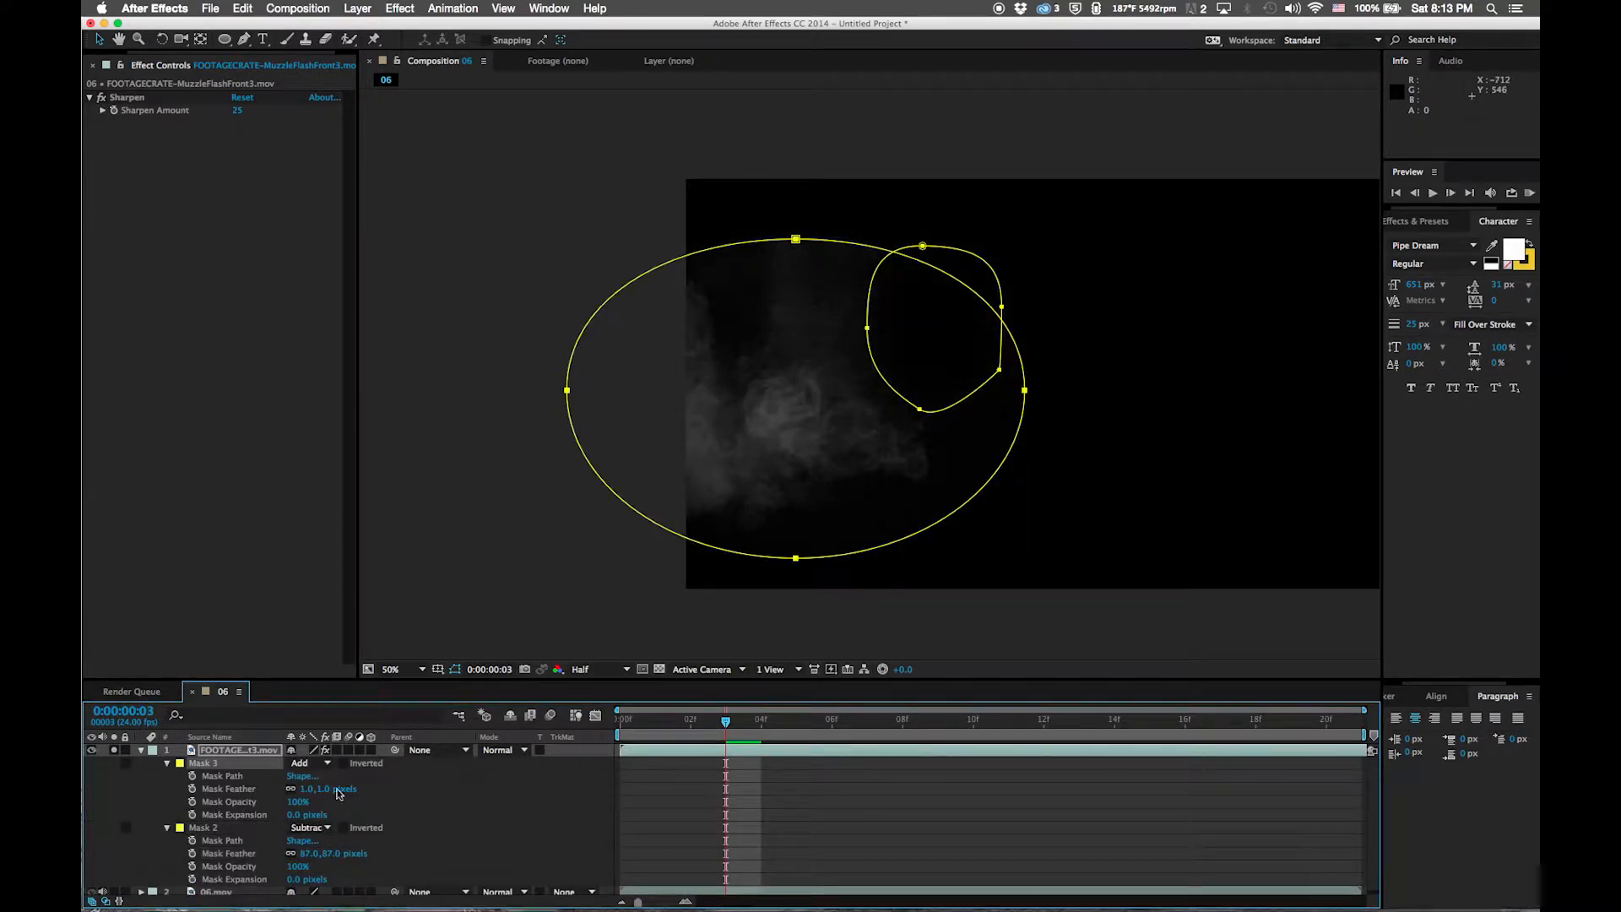
left_click_drag(324, 788, 166, 834)
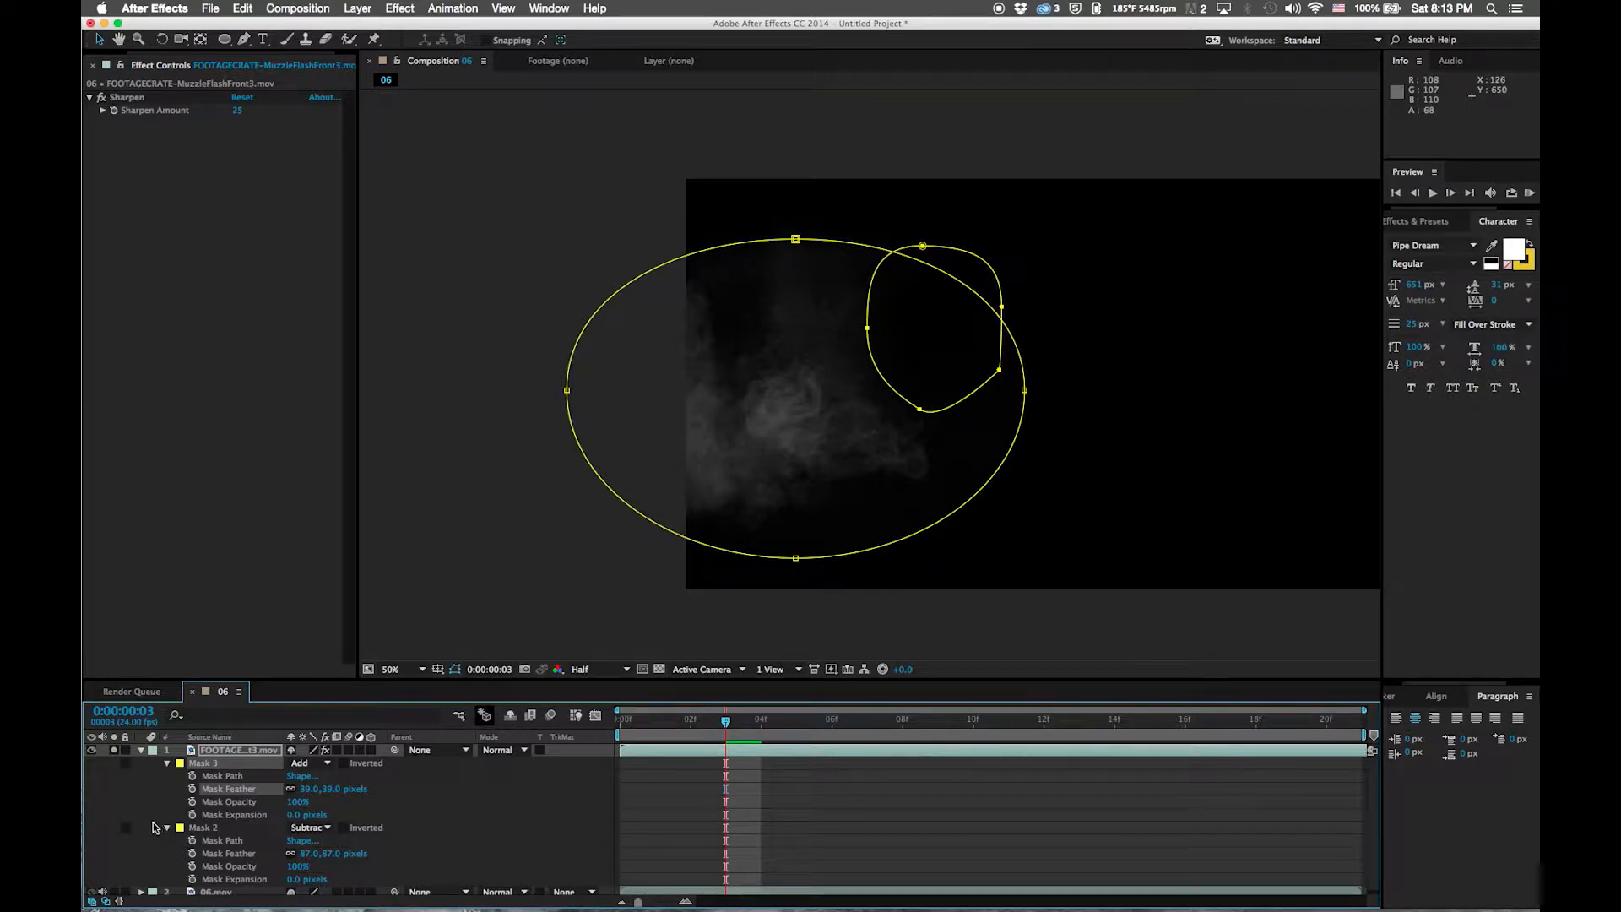
Try a Mask 3 feather of 40 pixels with a Mask Expansion of about -55 pixels
left_click(333, 790)
type("40")
key("Return")
mouse_move(293, 814)
left_mouse_down()
mouse_move(259, 816)
mouse_move(372, 789)
mouse_move(312, 791)
left_mouse_up()
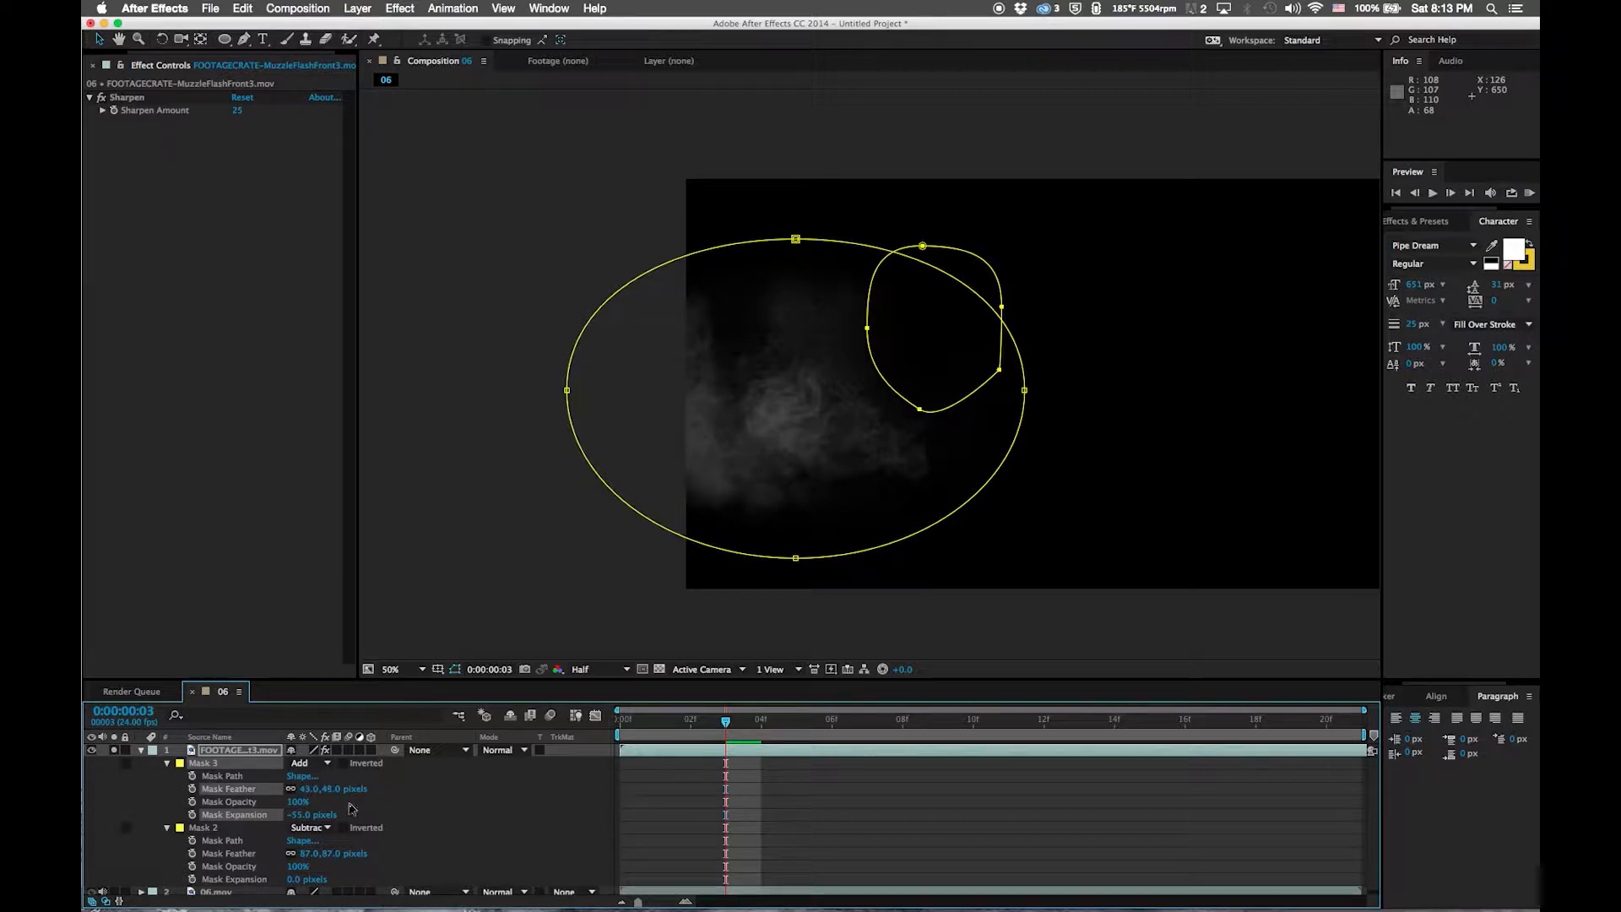
Set Mask 3's expansion to -25 pixels and its feather to 55 pixels, leaving the layer deselected
left_click(301, 815)
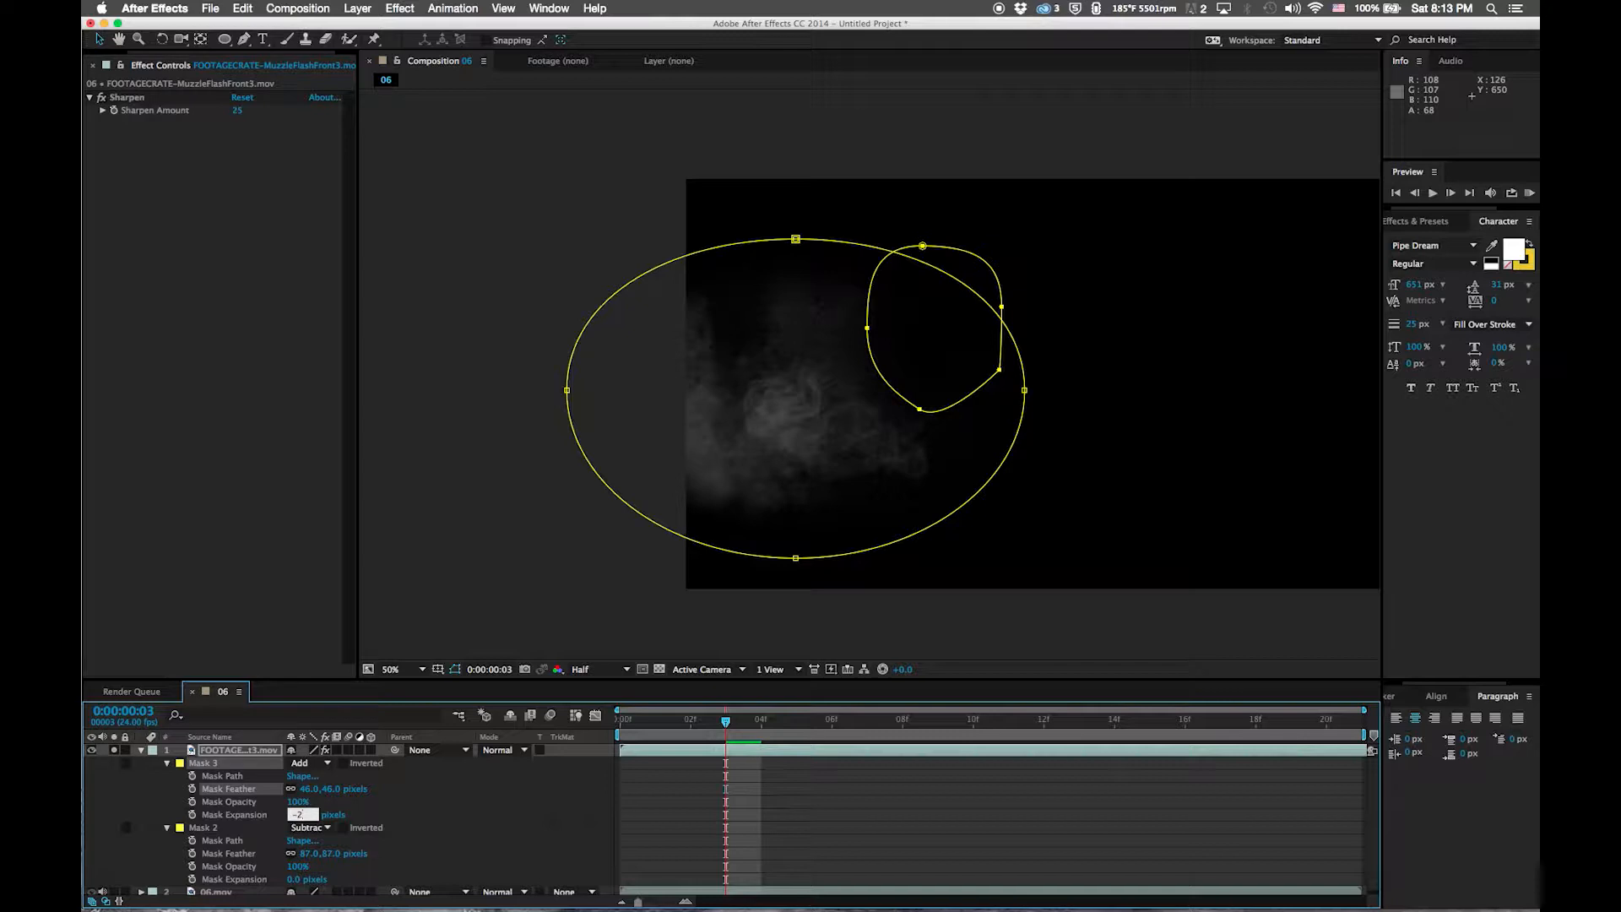
type("-25")
key("Return")
left_click(332, 788)
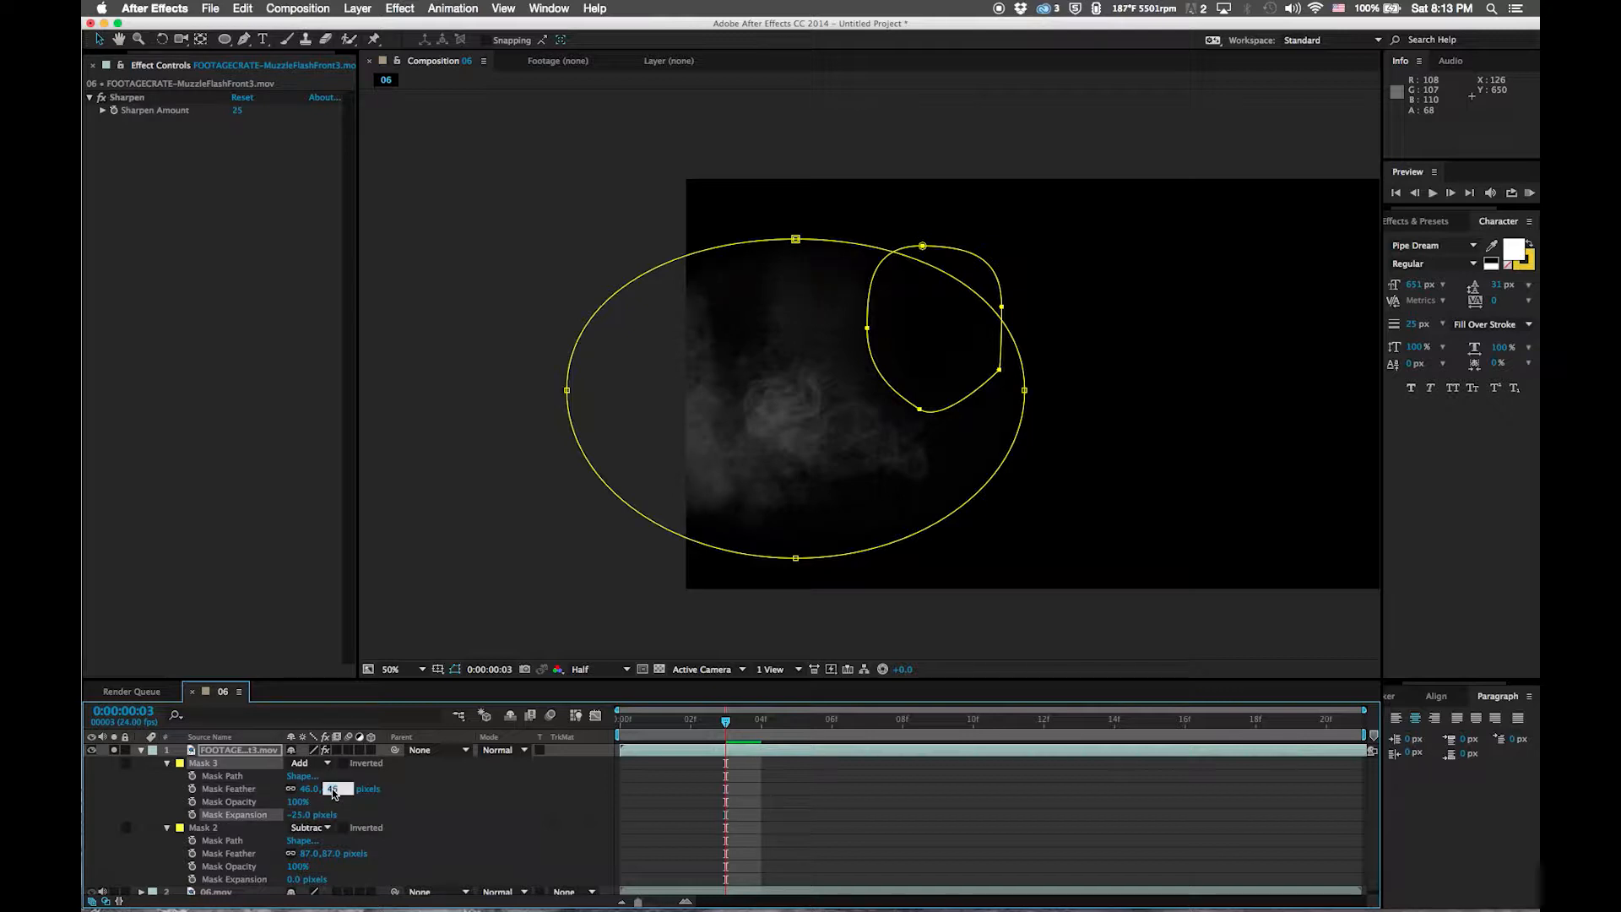
type("55")
key("Return")
left_click(417, 842)
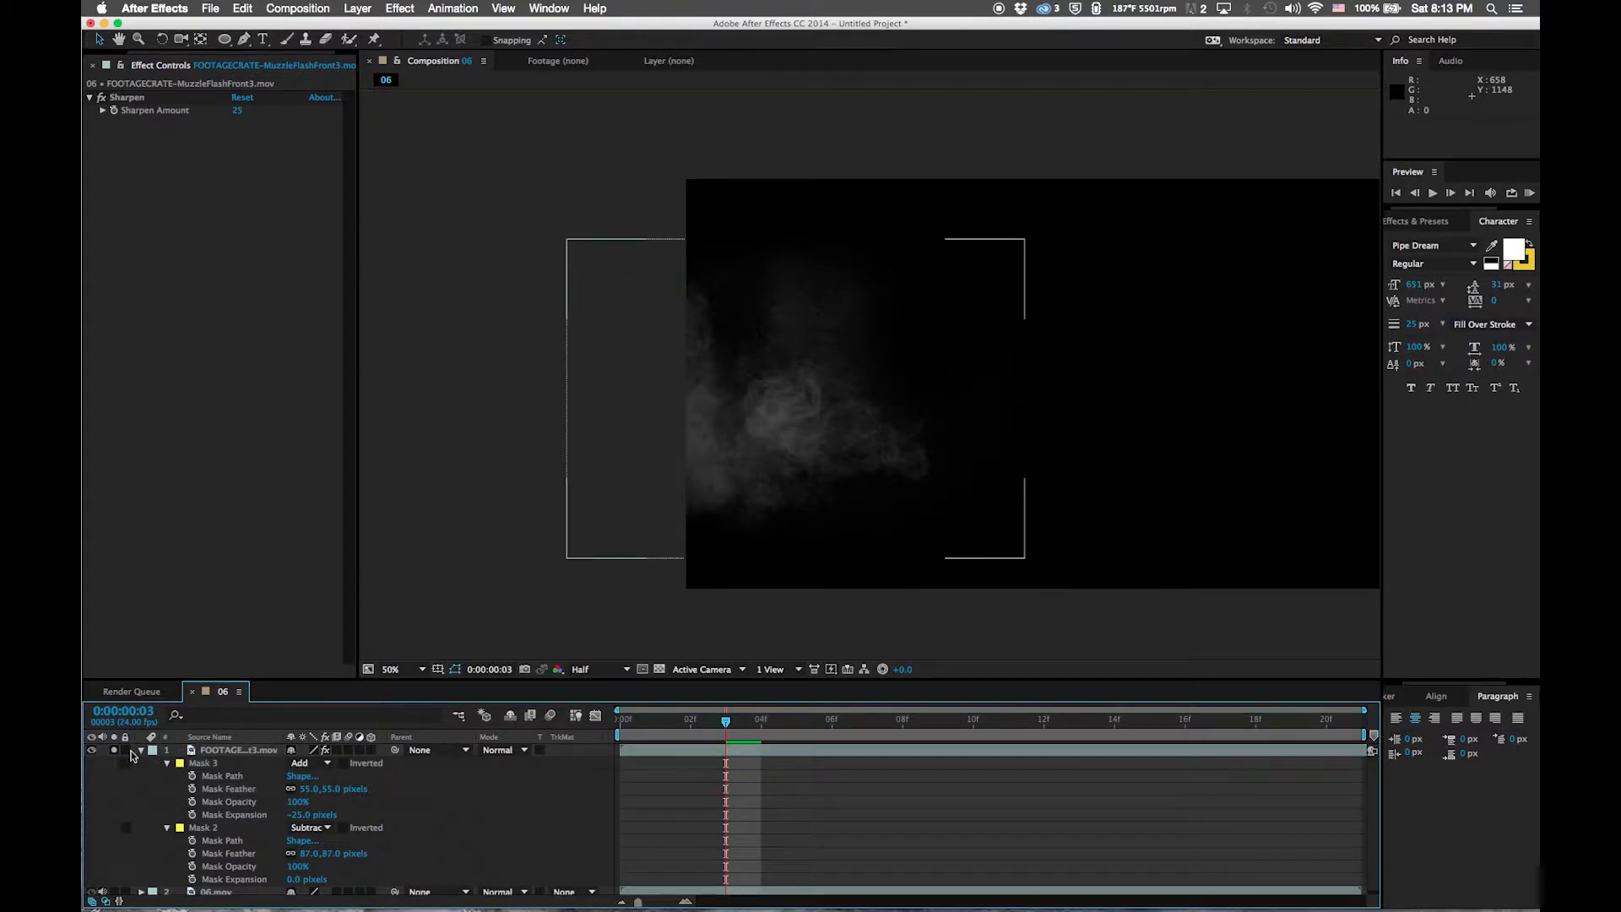
Play back the soloed muzzle flash layer to check its softened mask edges
left_click(141, 751)
key("space")
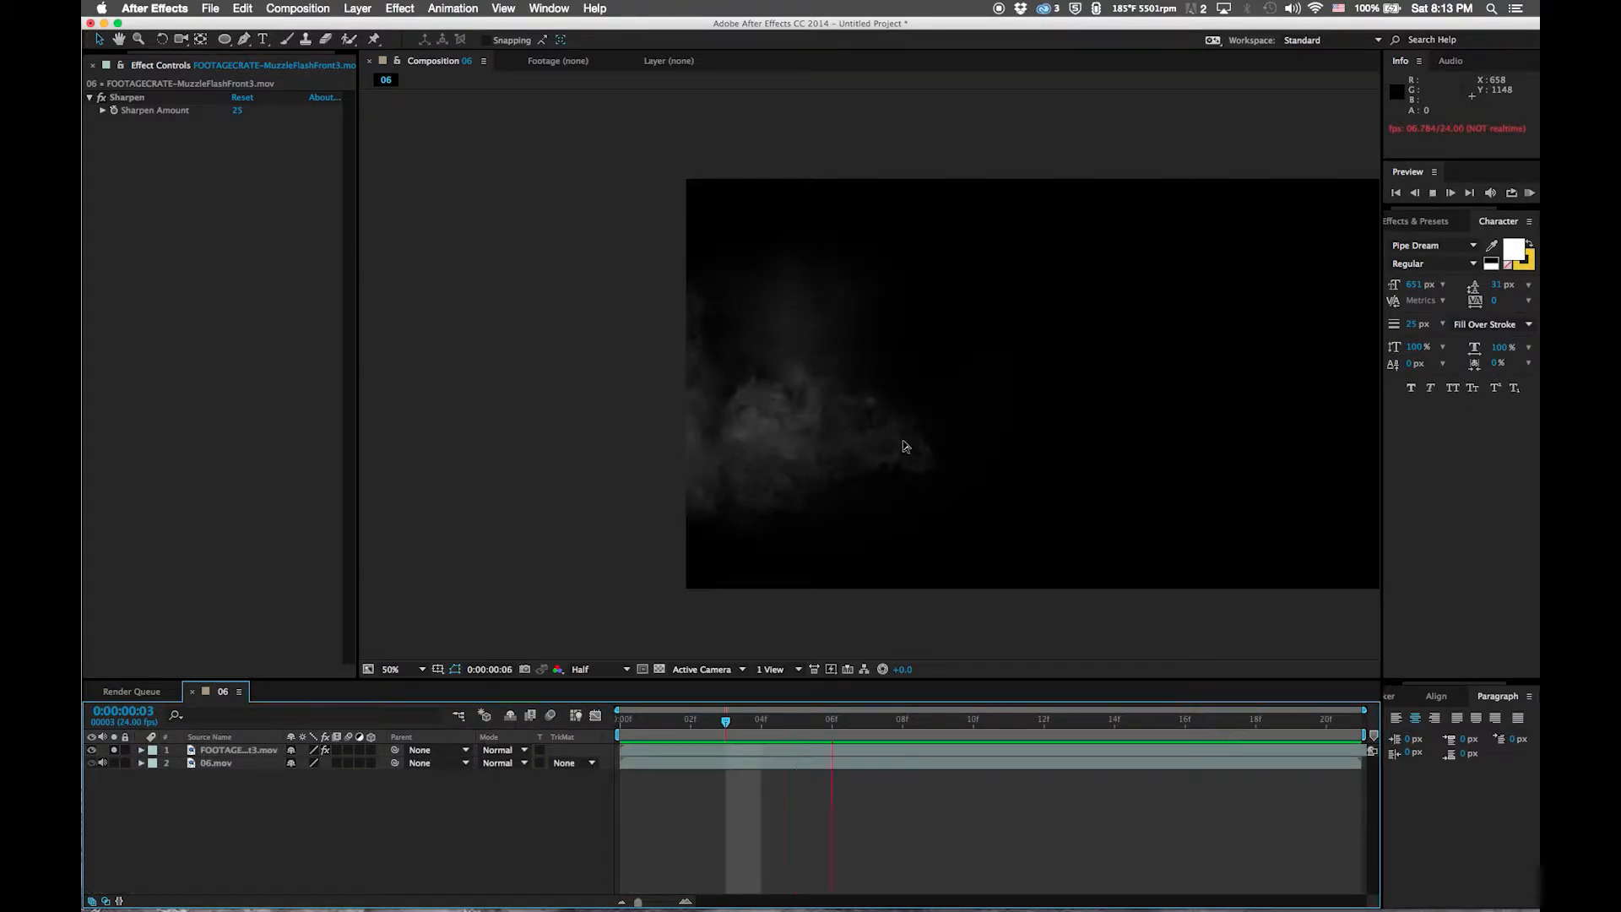
key("space")
Set the muzzle flash layer's Sharpen Amount to 20 and play back the result
left_click(237, 110)
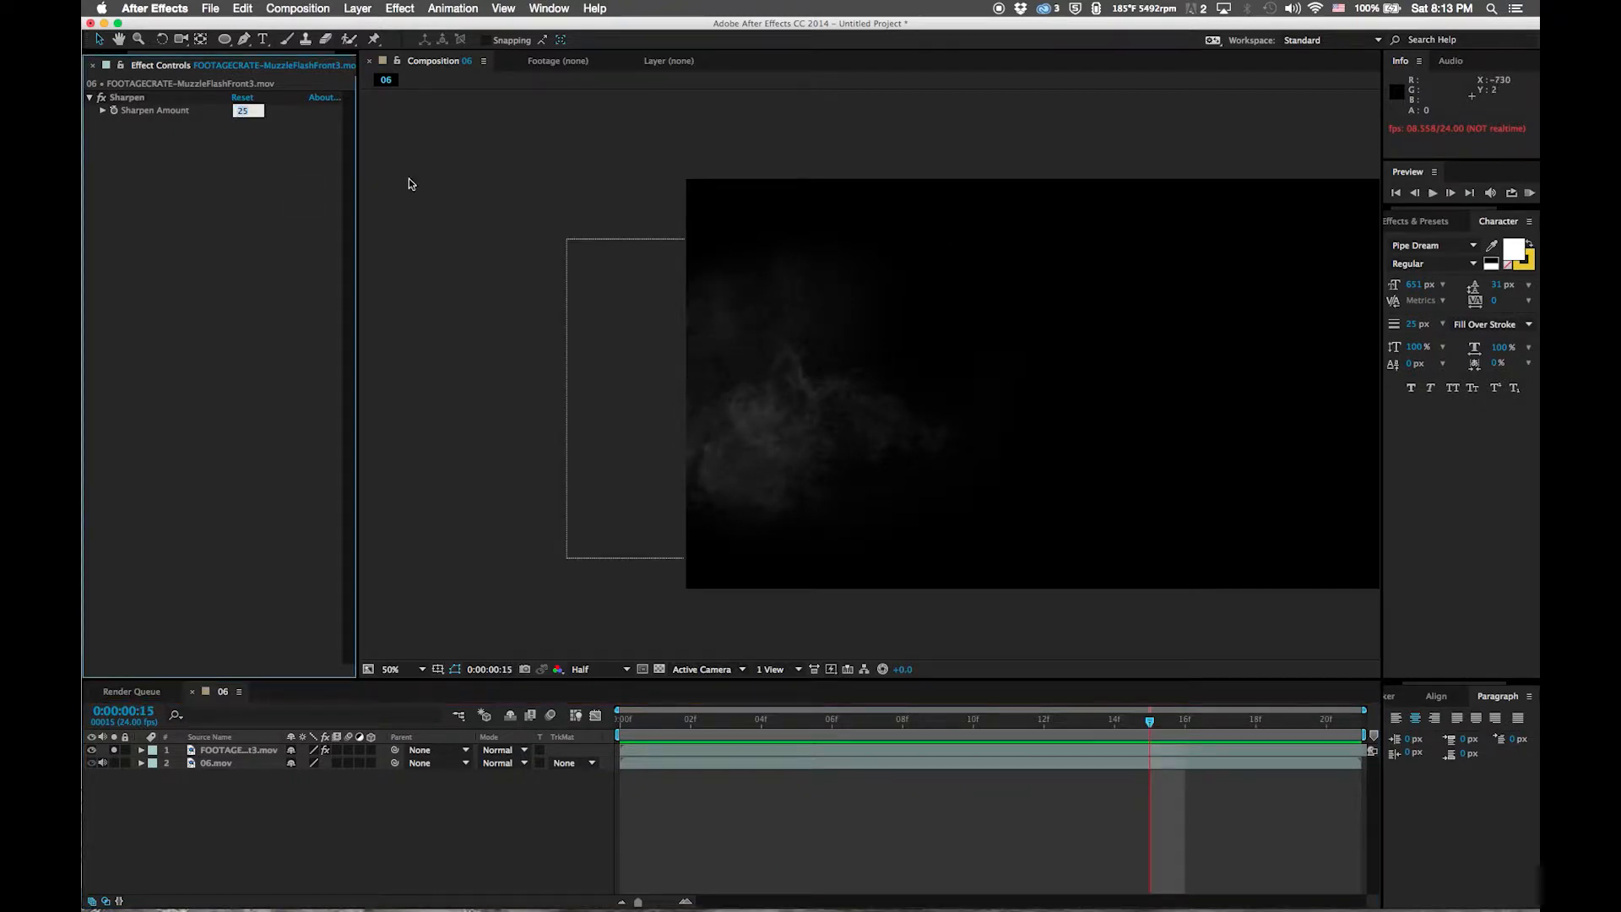
type("20")
key("Return")
left_click(858, 805)
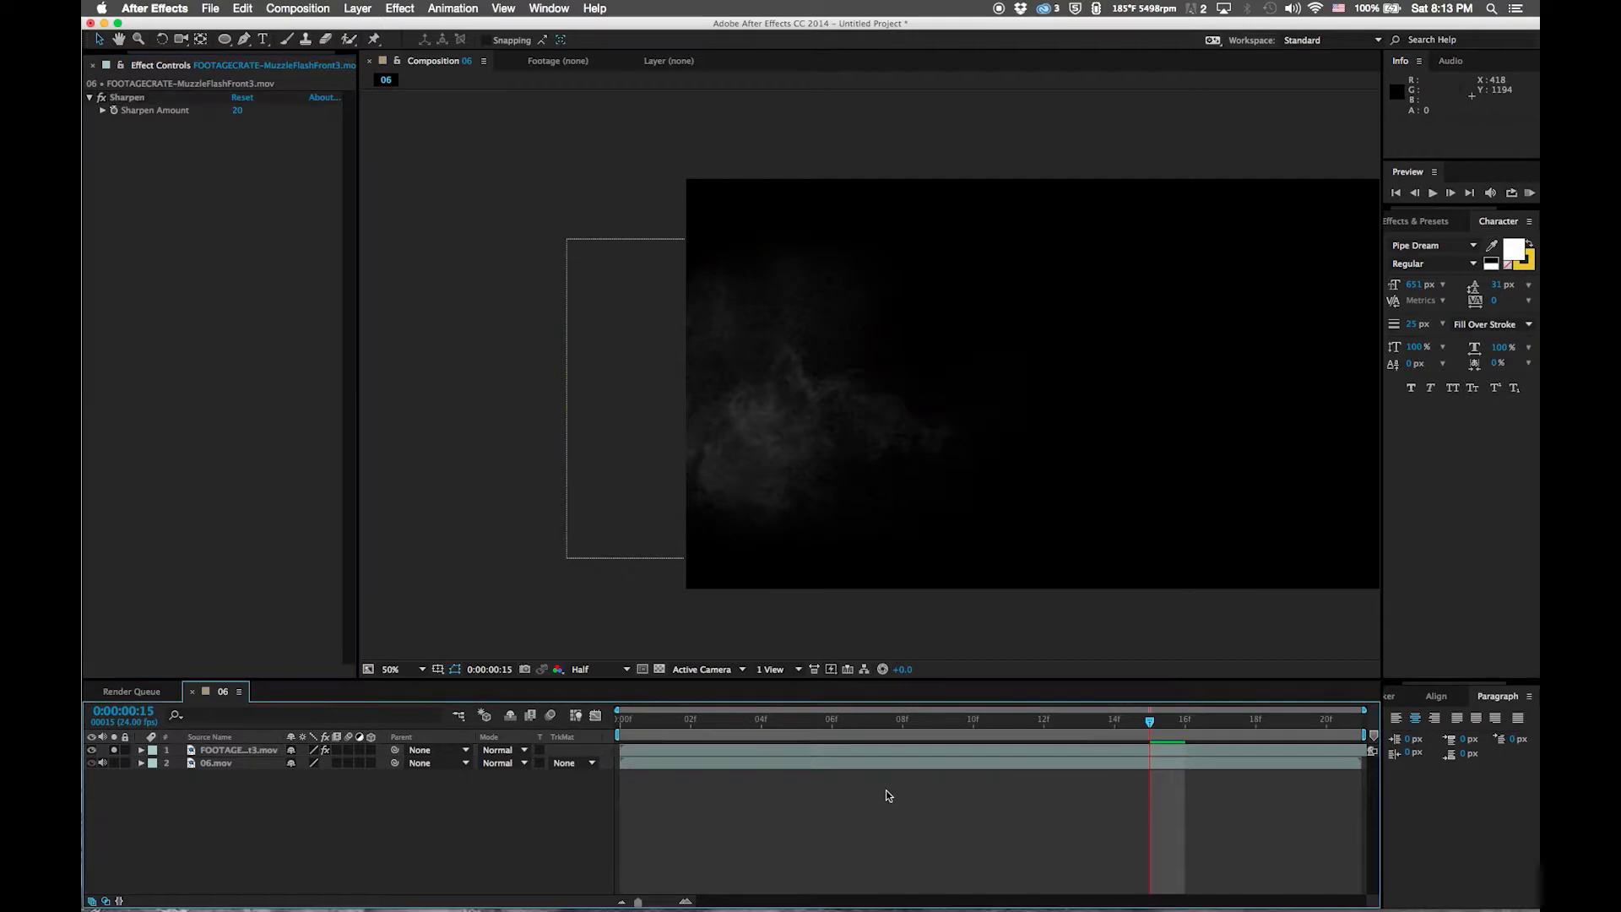
key("space")
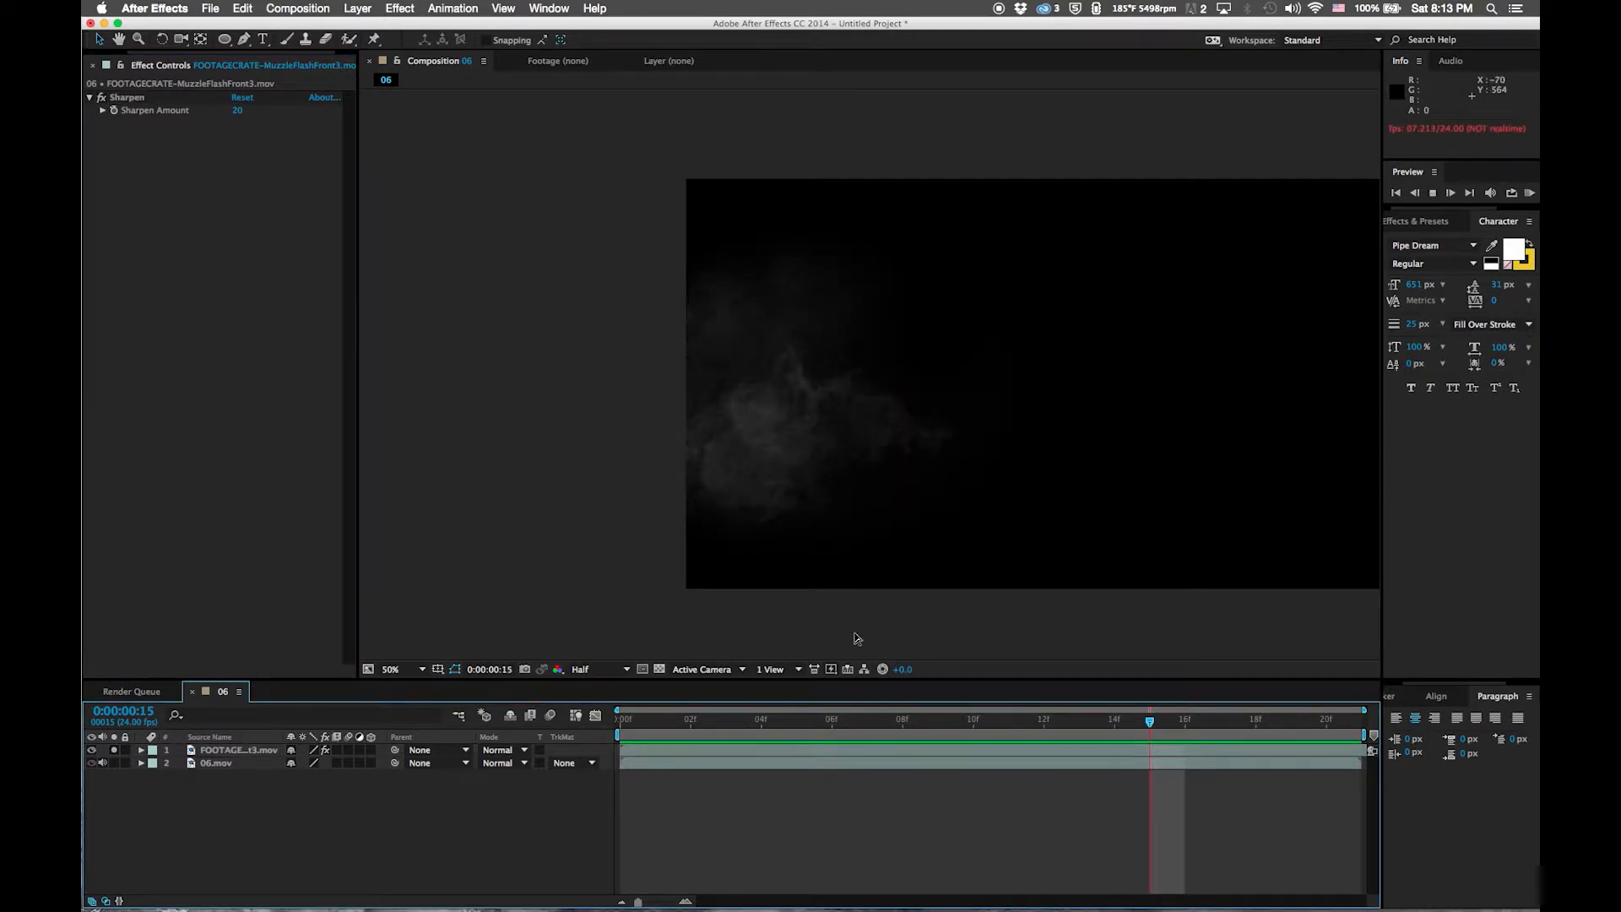
left_click(788, 741)
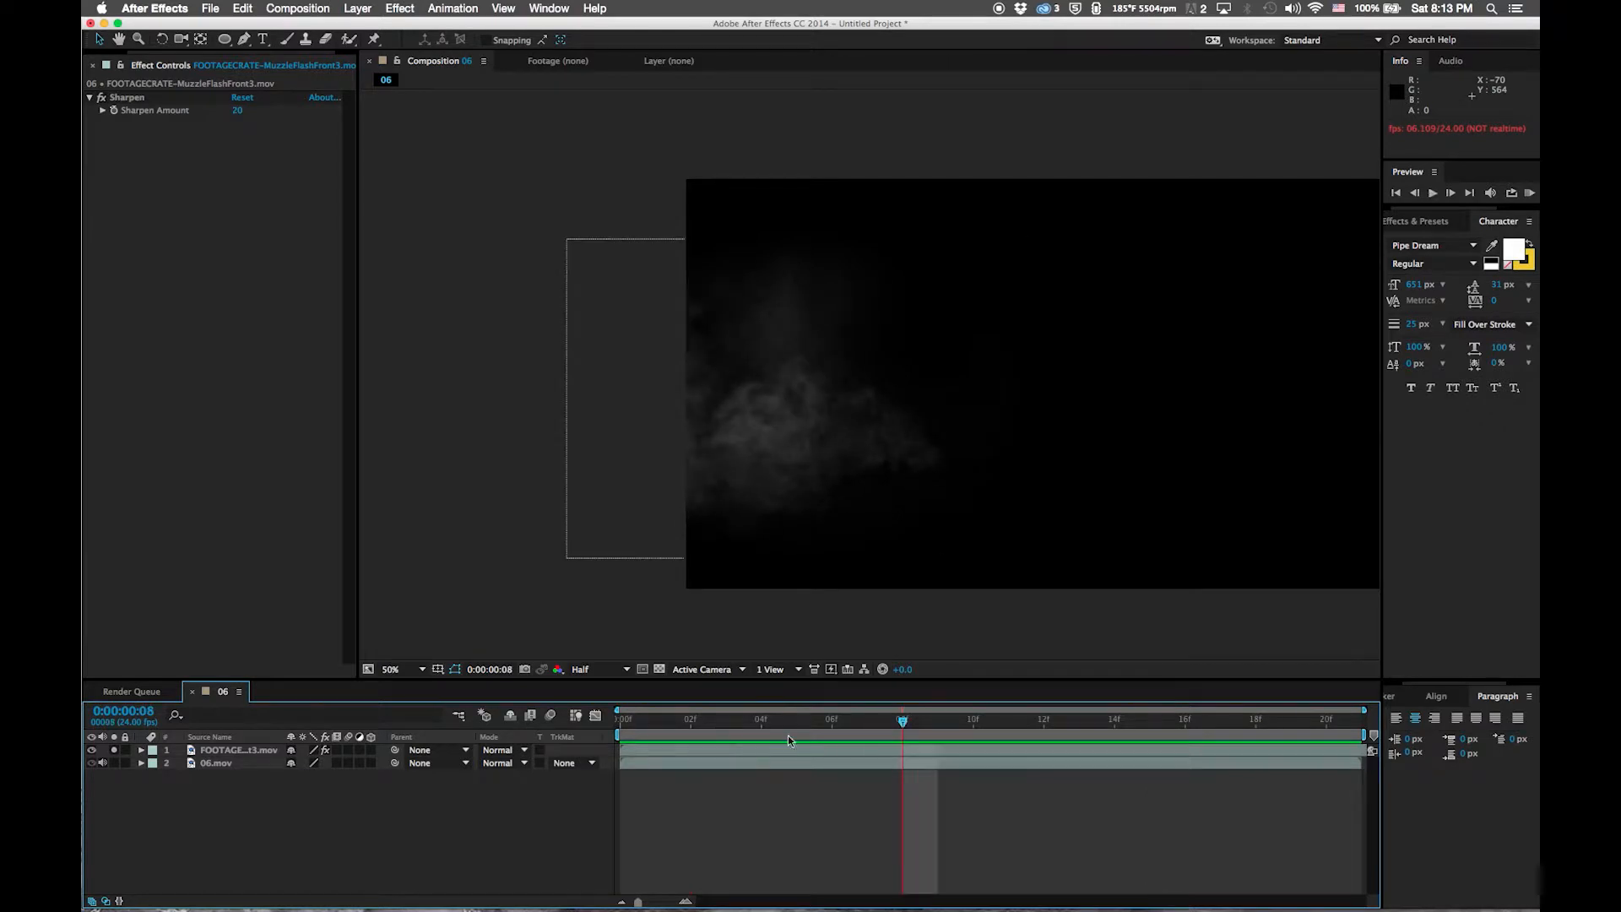
At the first frame, turn off solo for the muzzle flash layer and hide it
mouse_move(629, 738)
left_mouse_down()
mouse_move(743, 737)
mouse_move(622, 737)
left_mouse_up()
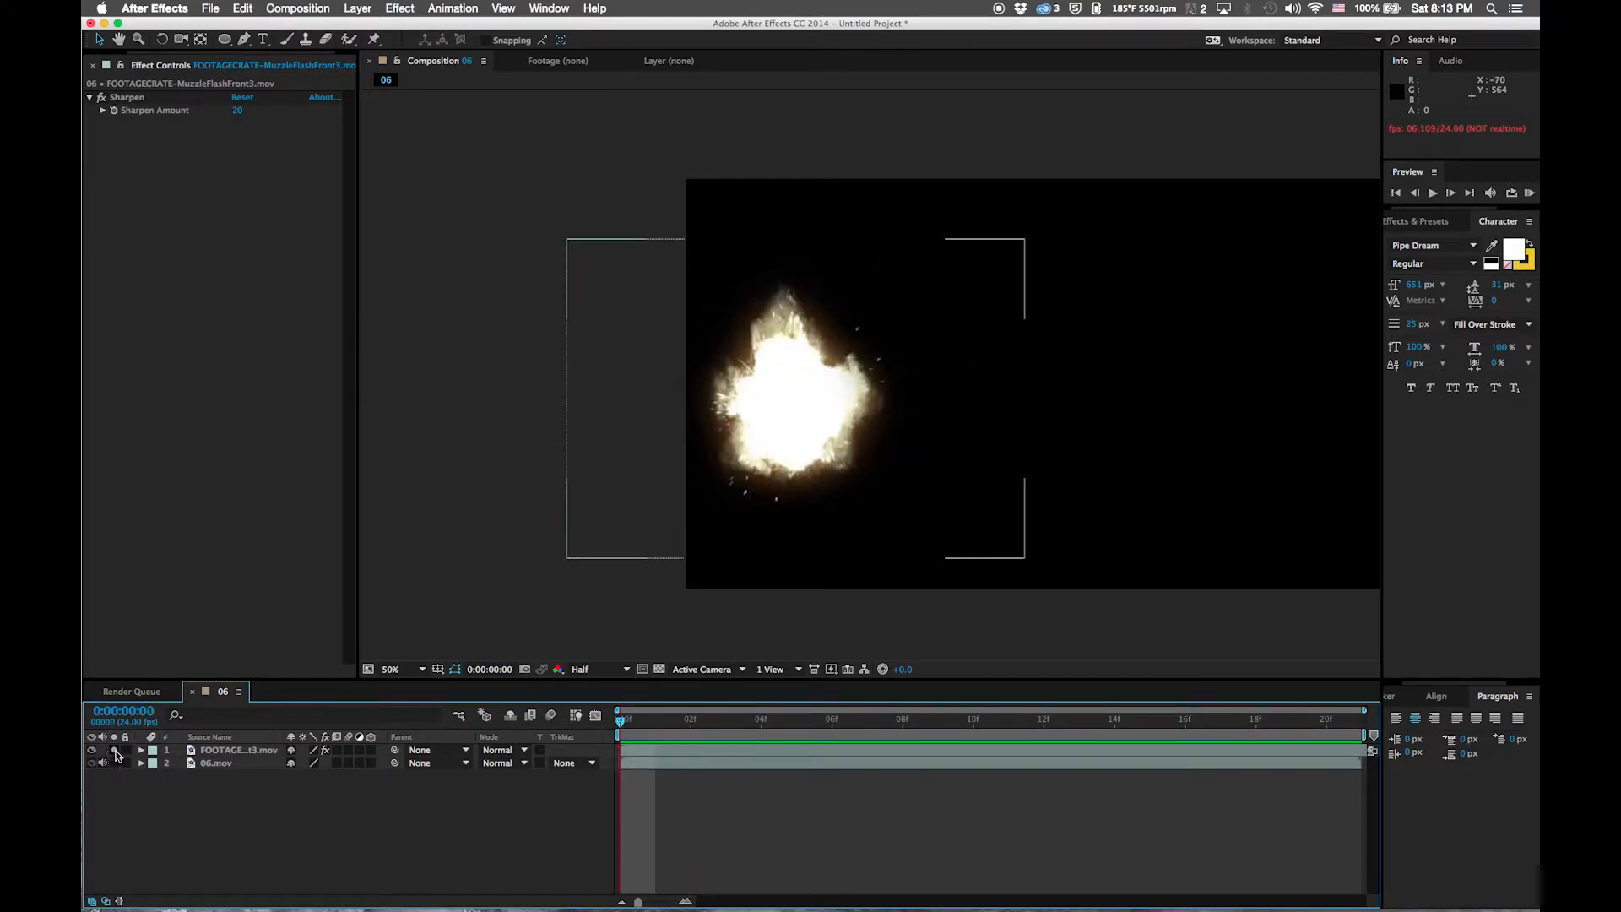
left_click(114, 750)
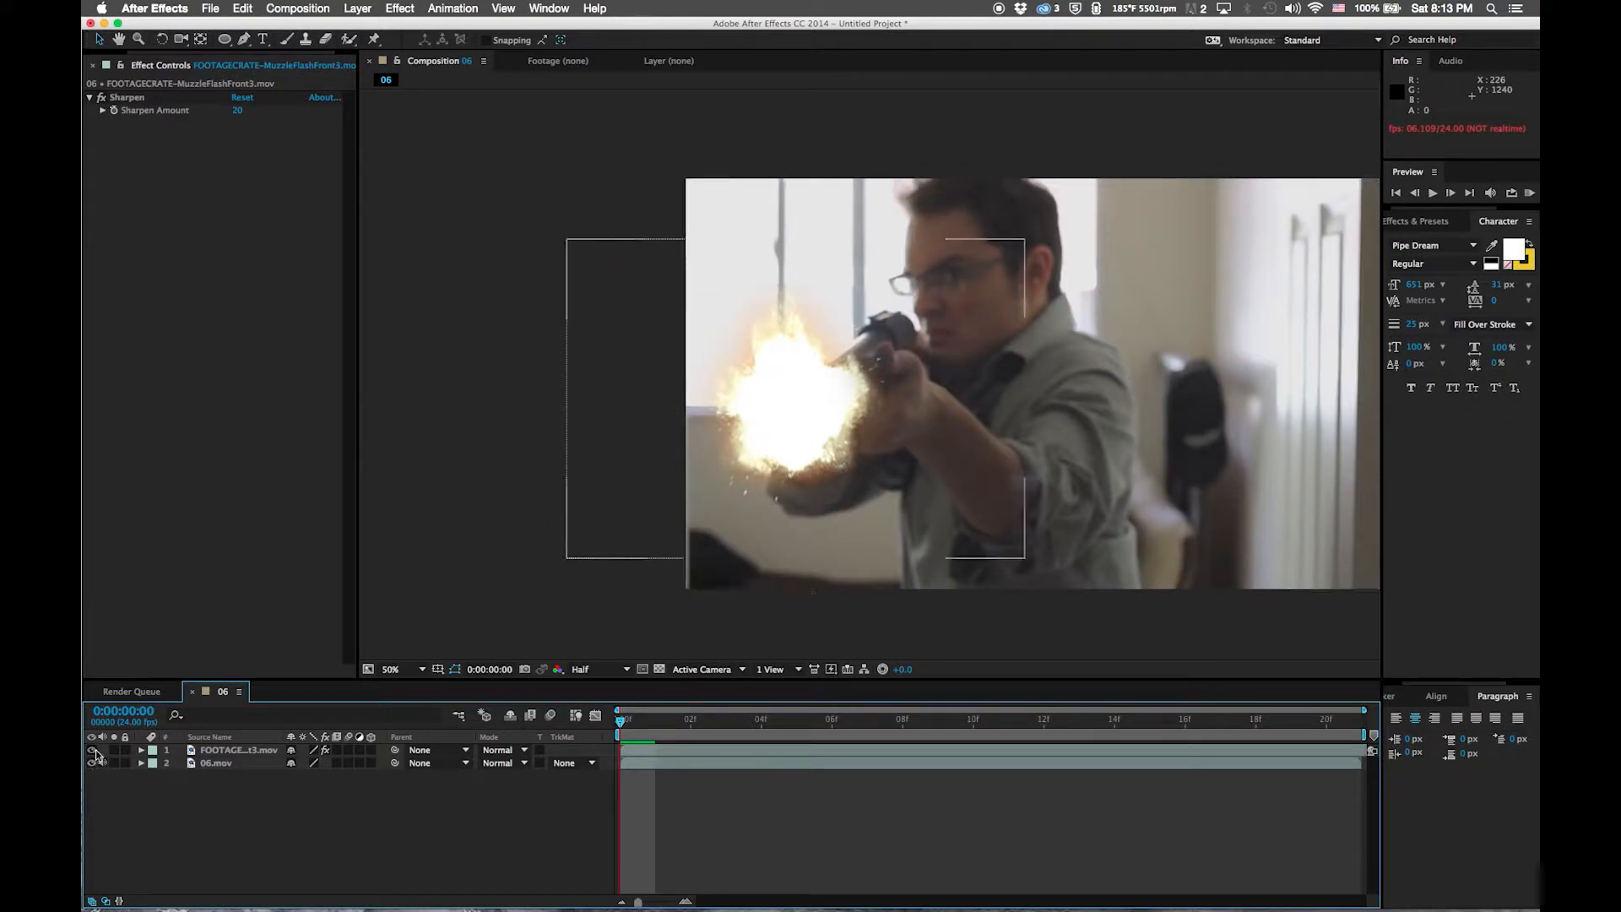
left_click(91, 749)
Rename the muzzle flash layer Muzzle Flash 01
left_click(245, 750)
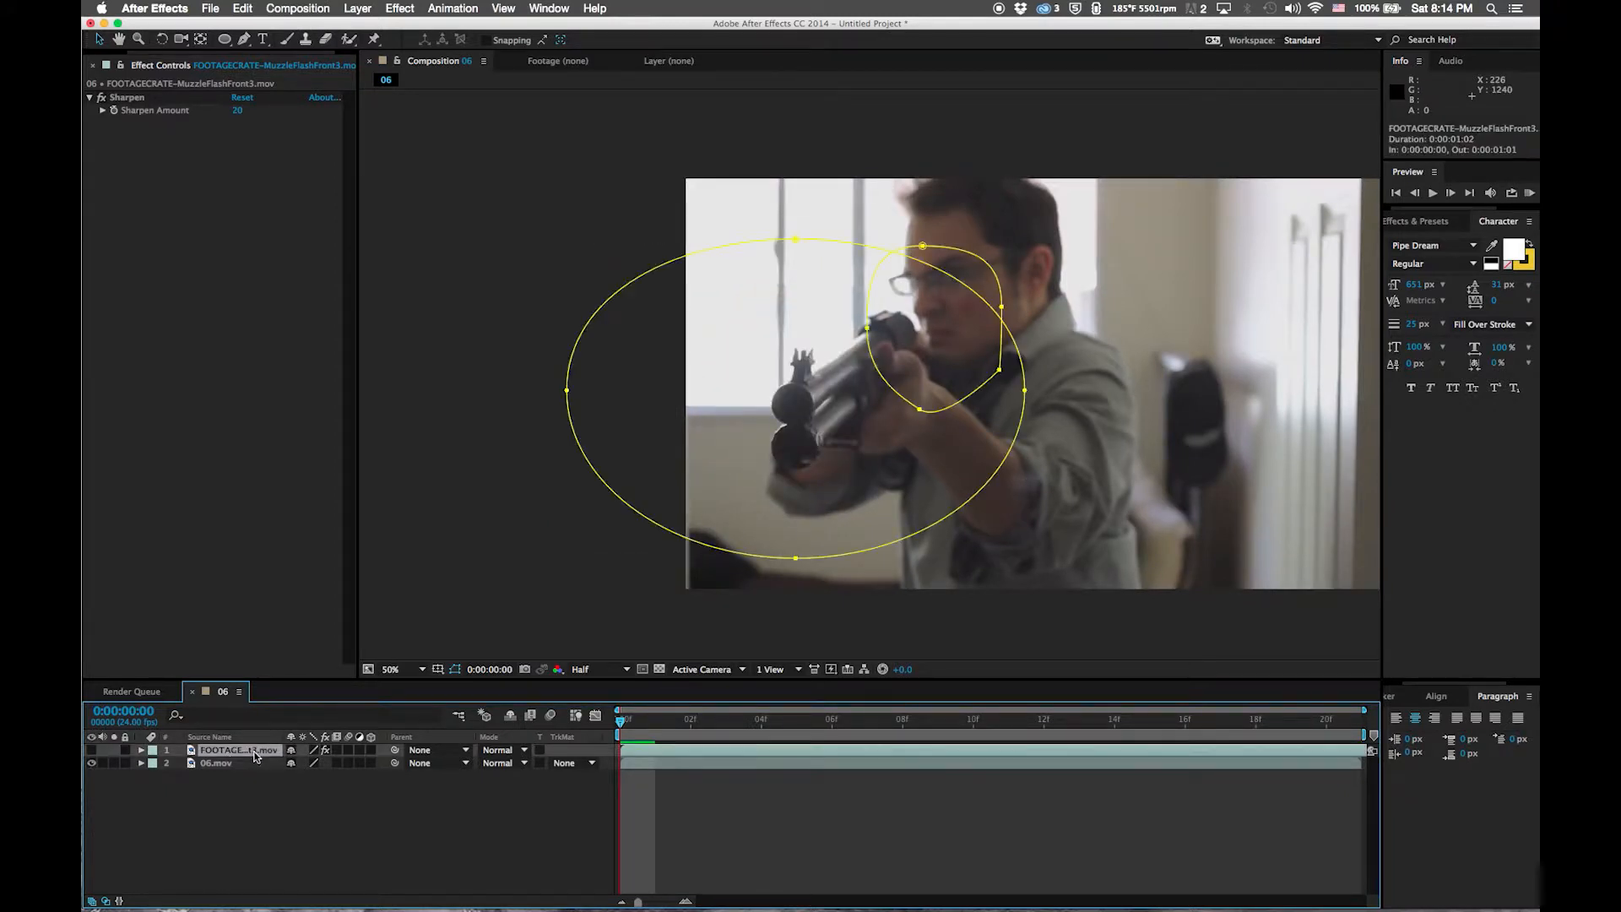
key("Return")
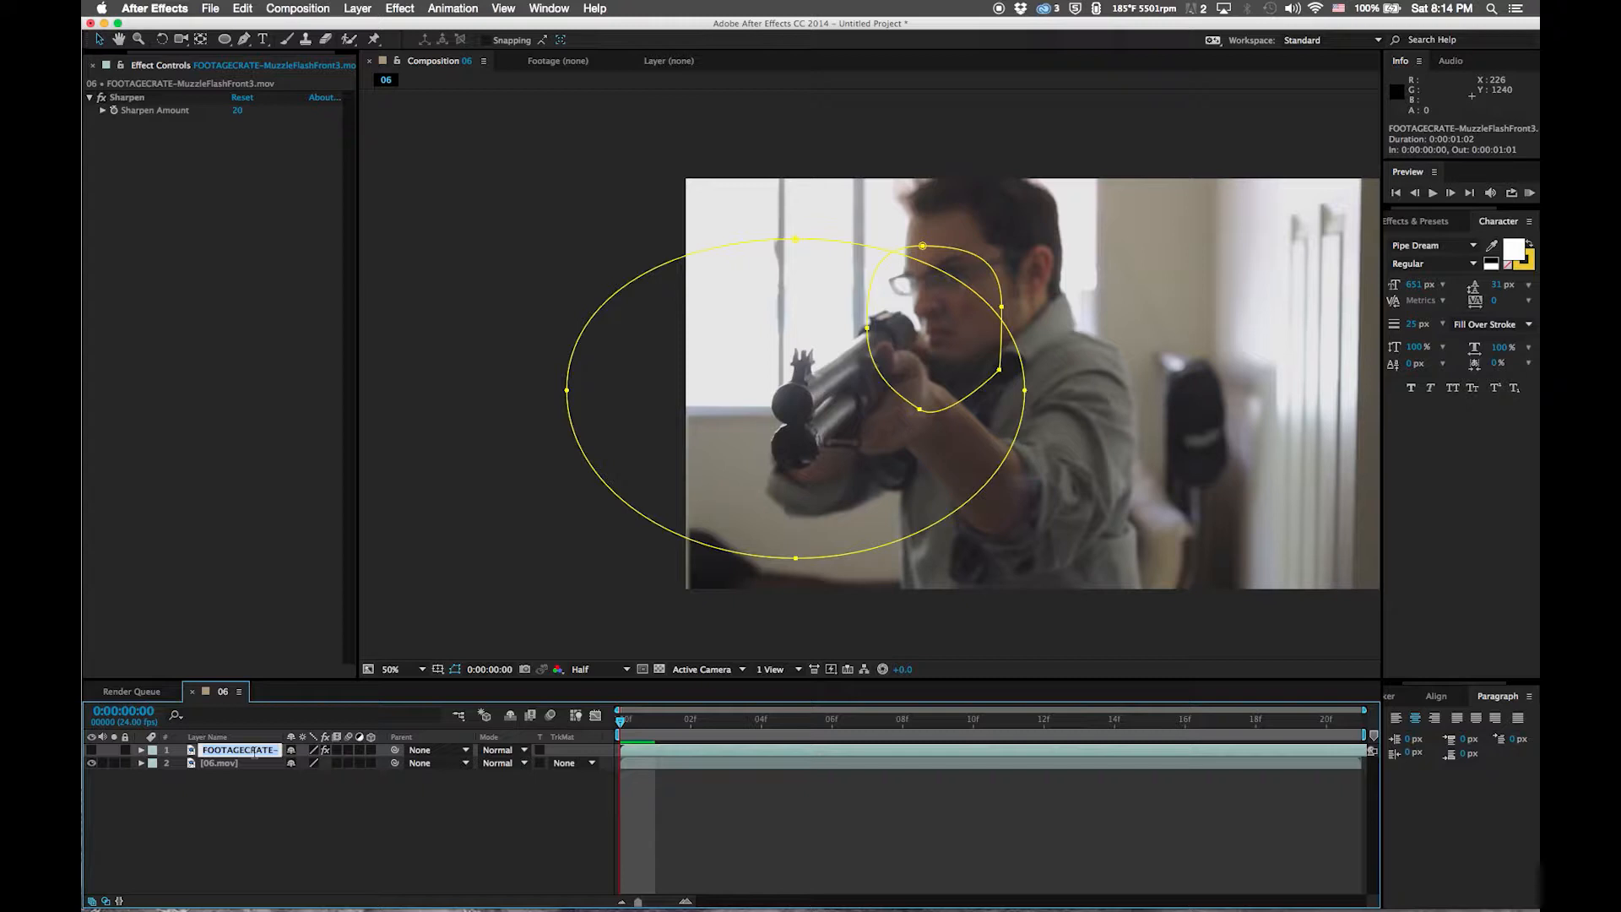
type("Muzzle Flash 01")
key("Return")
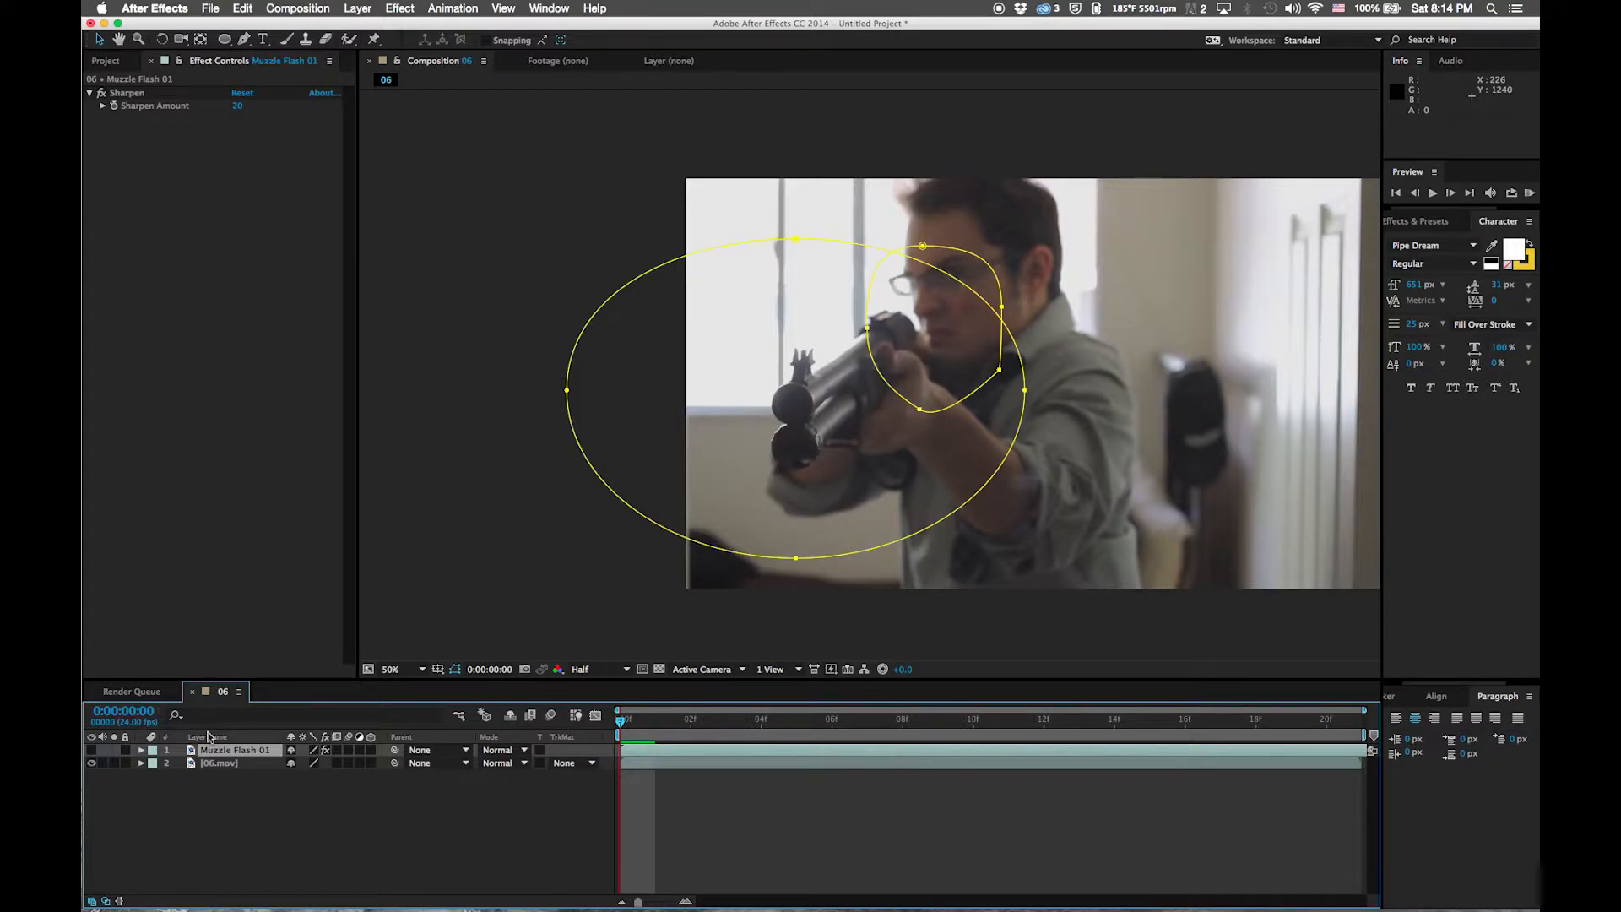
Rename the 06.mov layer Main Footage
left_click(224, 763)
key("Return")
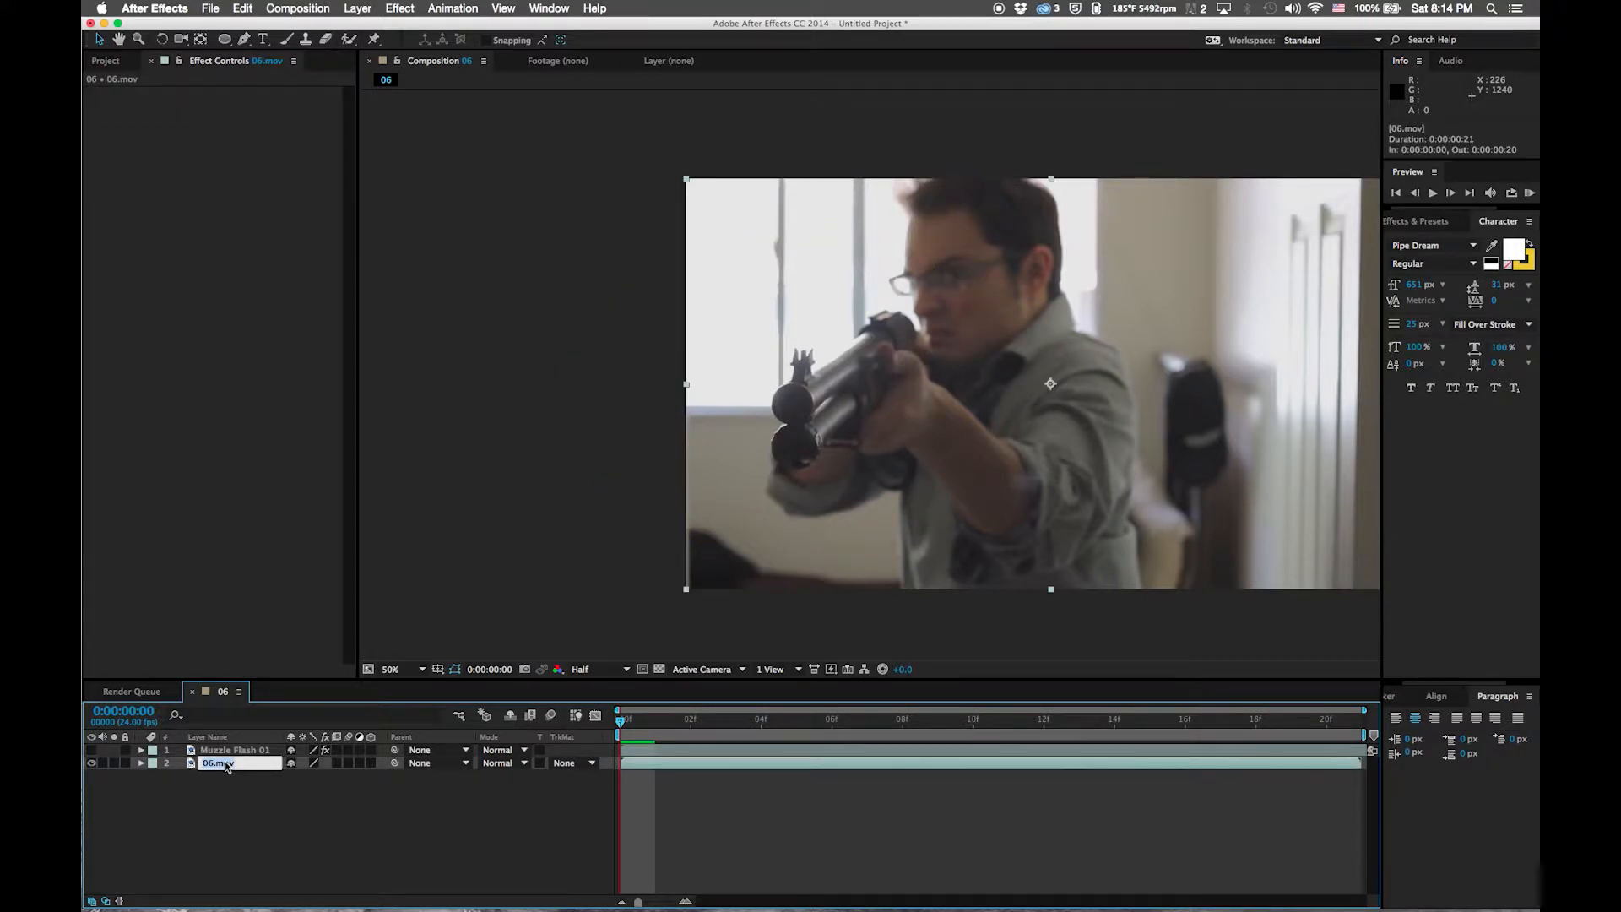
type("Main Footage")
key("Return")
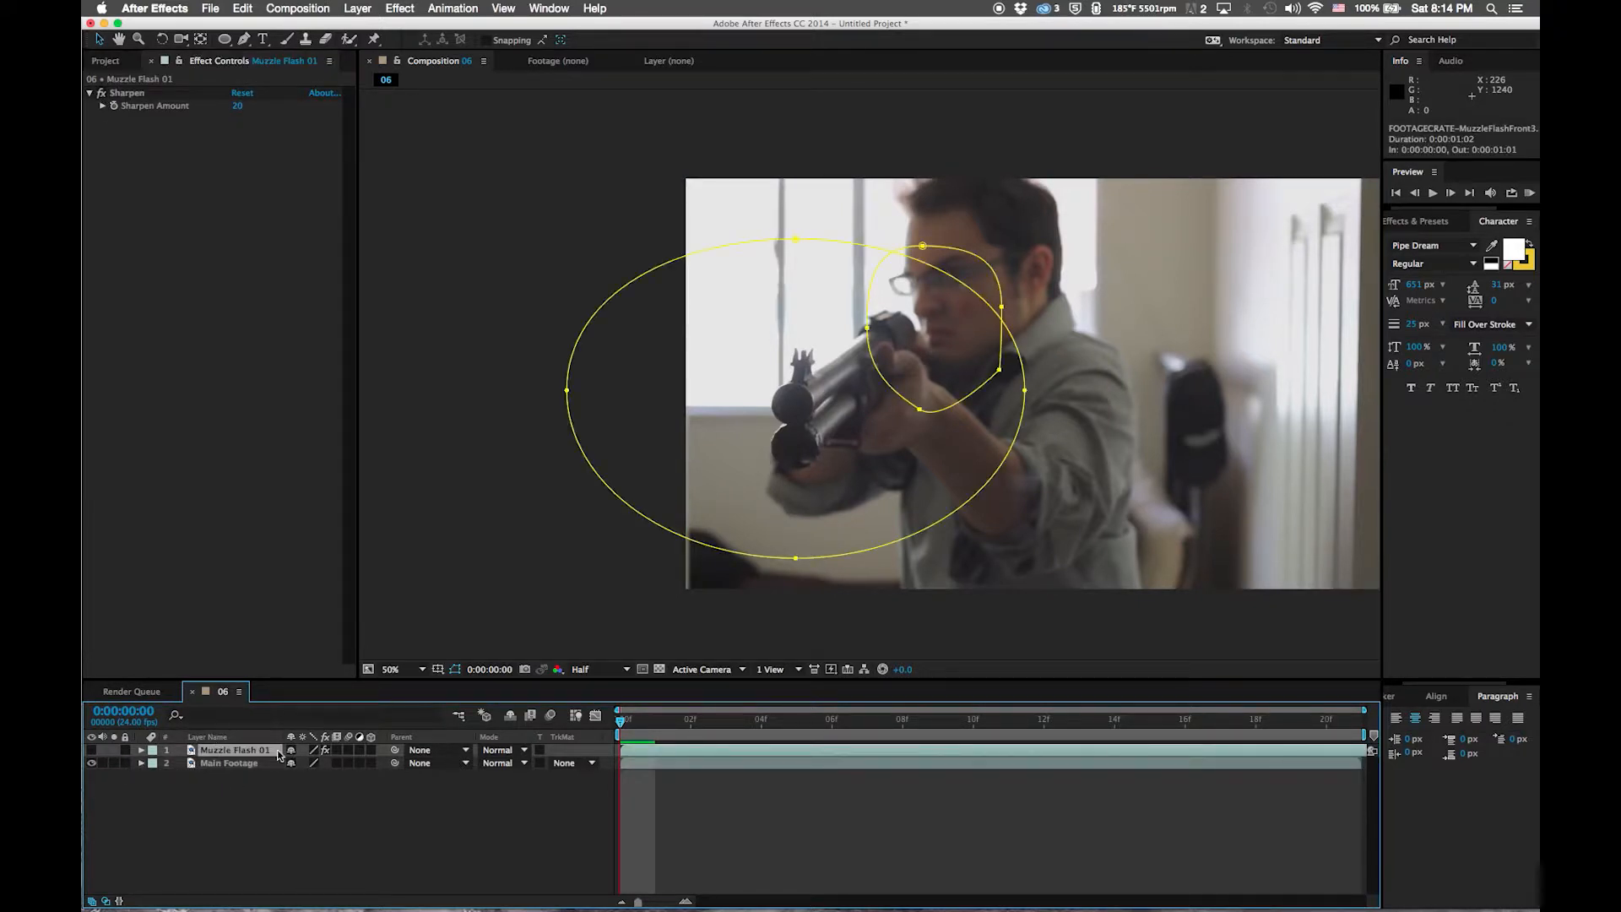
Shift the Muzzle Flash 01 layer to start at frame 2 and make it visible again
left_click_drag(622, 720, 696, 730)
key("bracketleft")
left_click(92, 749)
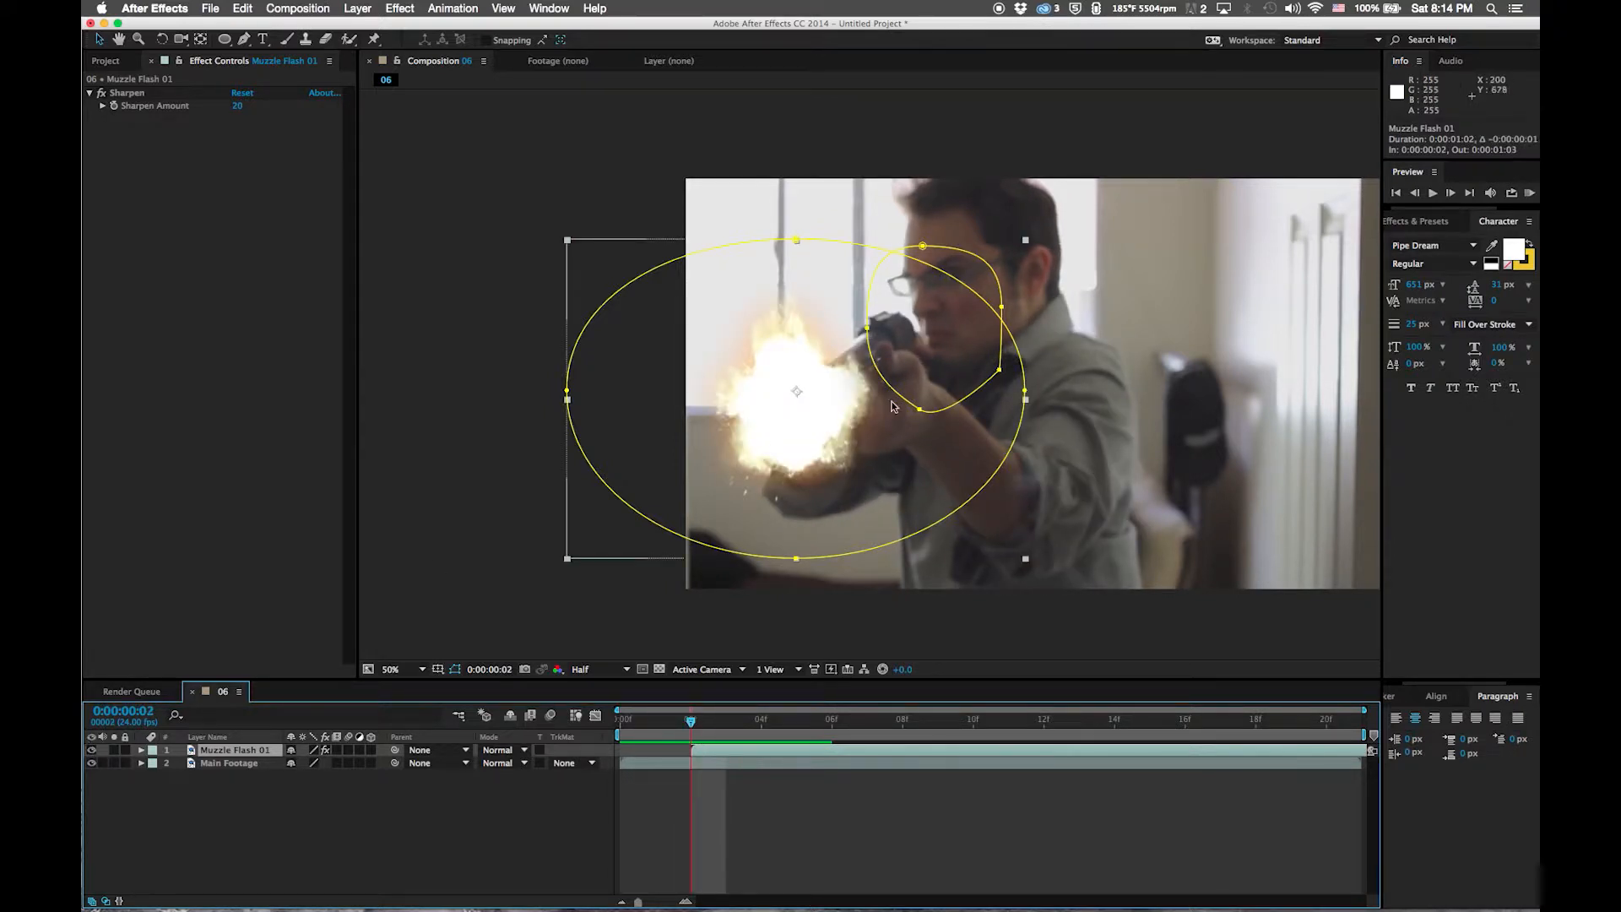
At frame 2, move and rotate the muzzle flash onto the shotgun barrels and set a Position keyframe at 316, 566
left_click_drag(818, 428, 819, 388)
left_click(162, 39)
left_click_drag(877, 449, 822, 388)
left_click(102, 40)
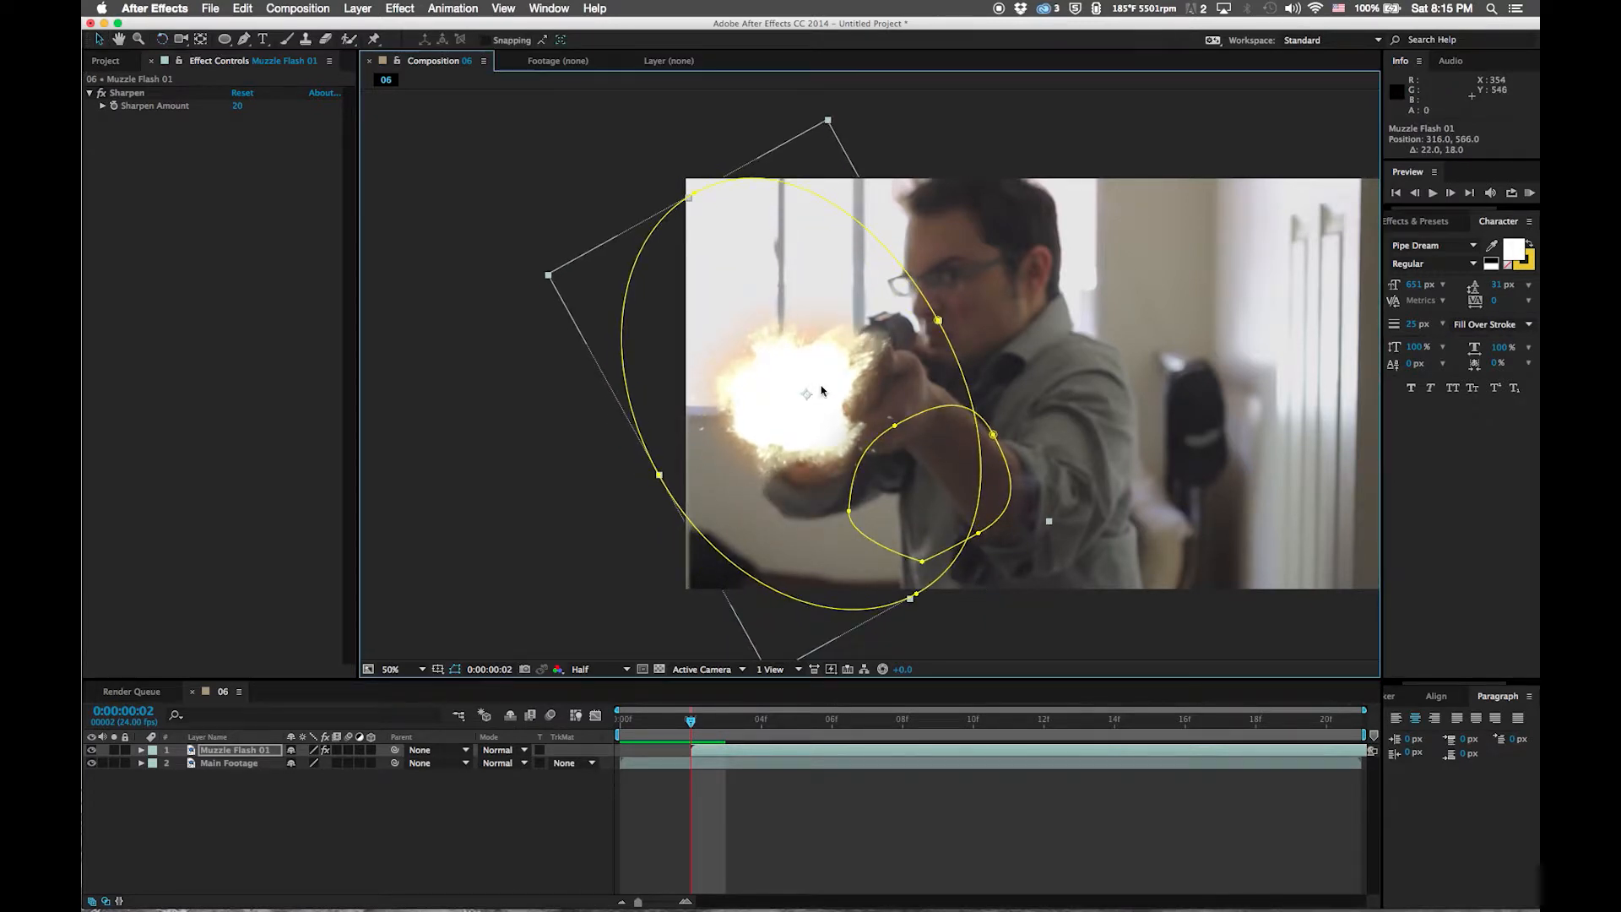
key("p")
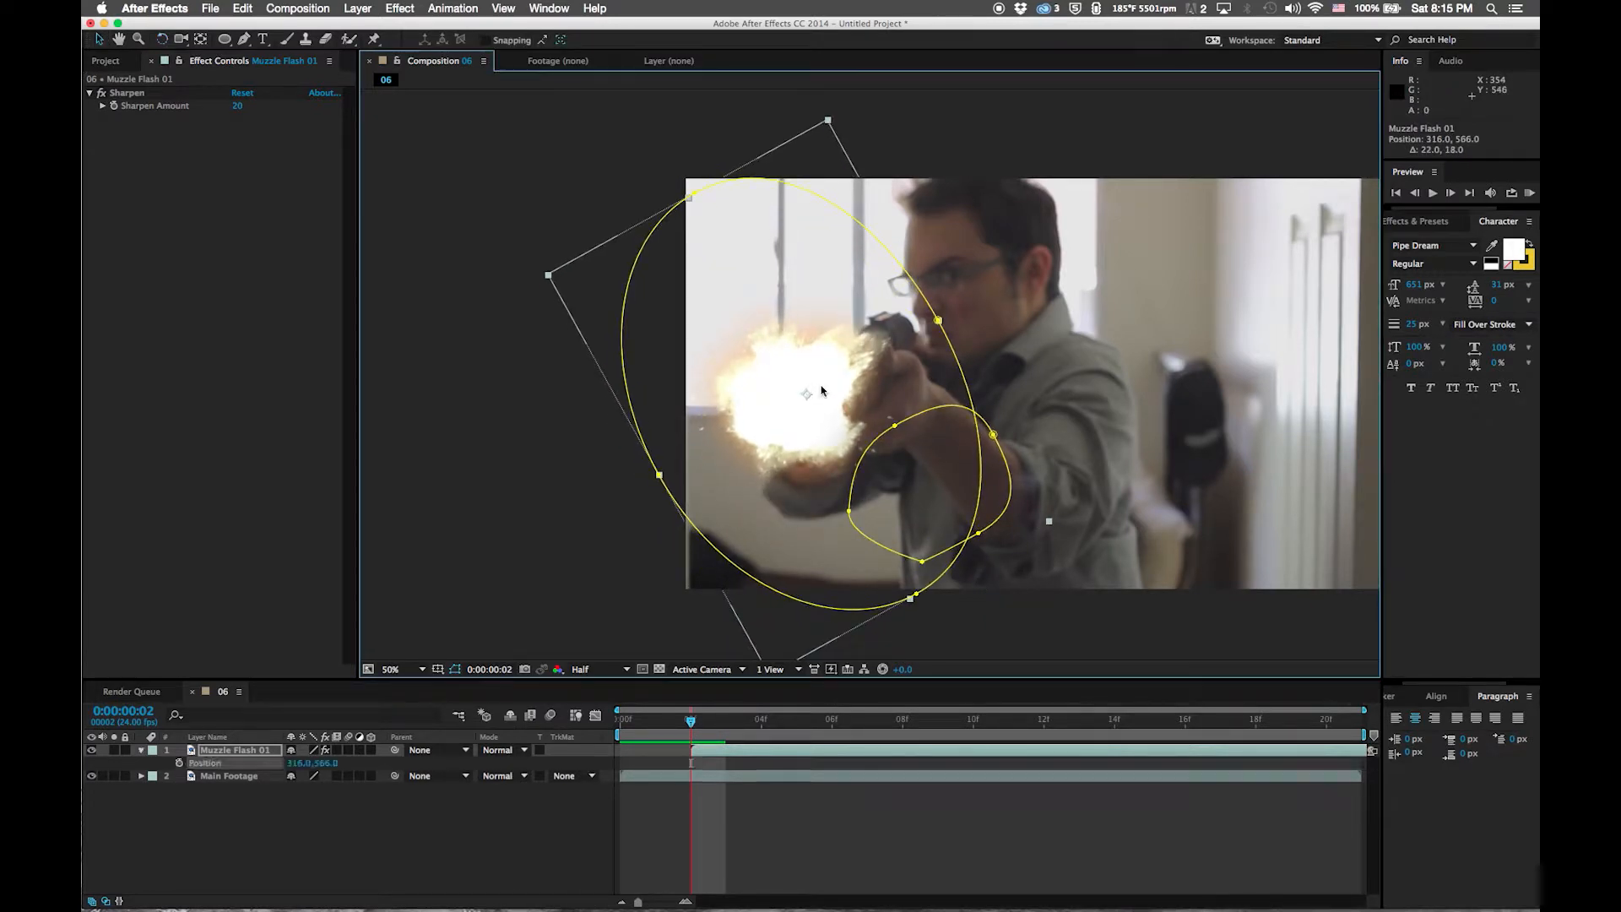
left_click(180, 762)
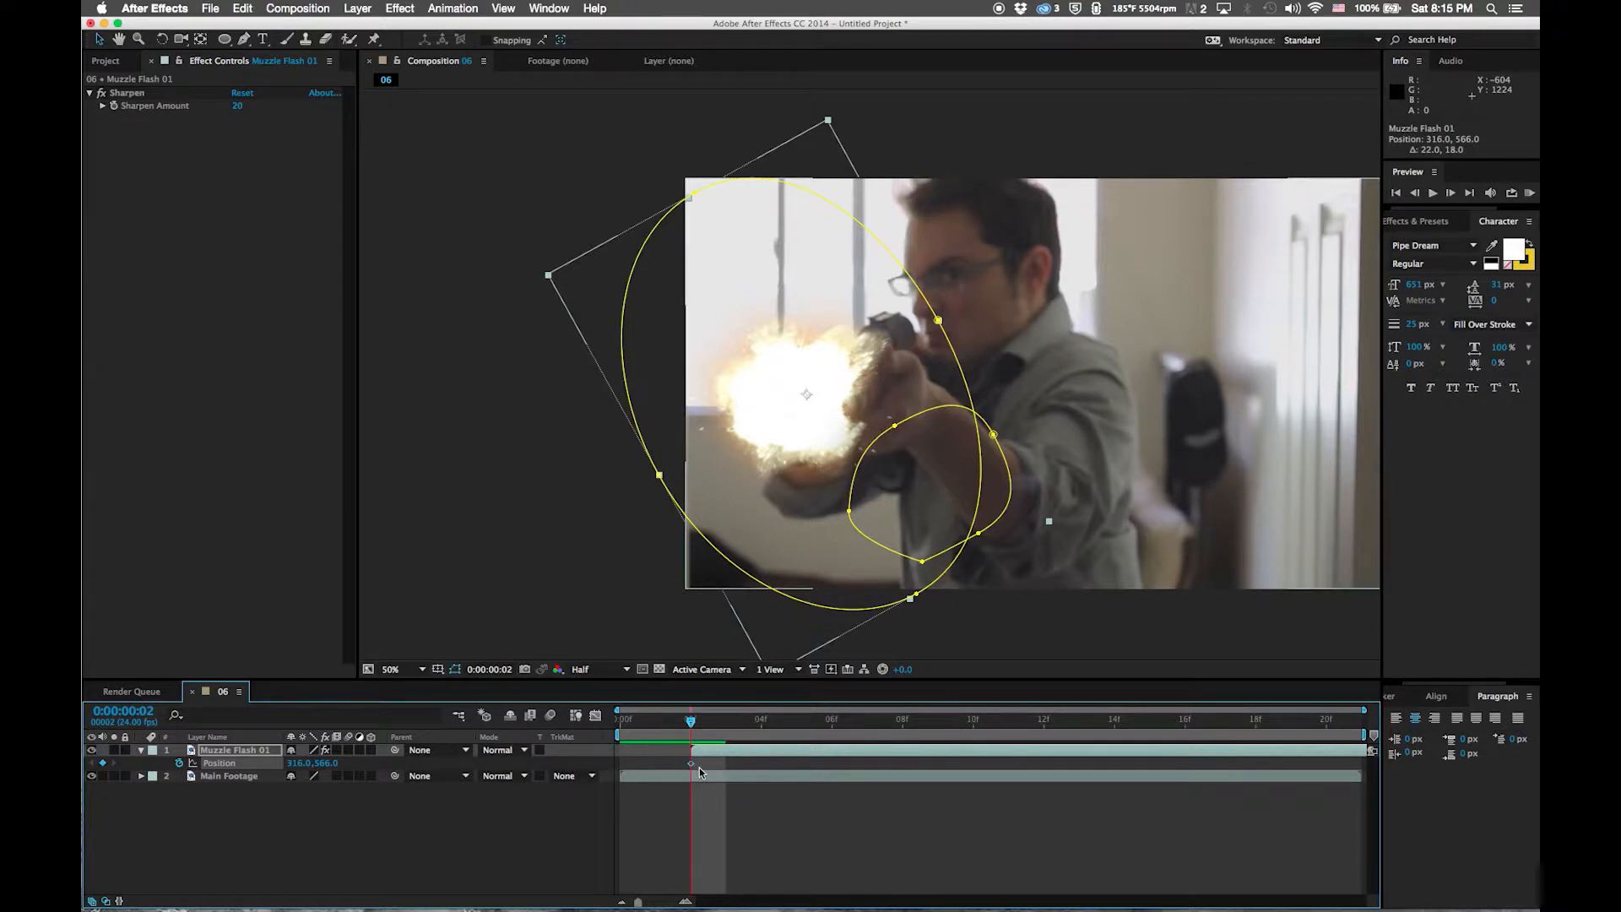
Preview the flash, then keyframe its position to follow the barrels at 276, 542 on frame 3, 342, 472 on frame 4 and 474, 446 on frame 5
key("space")
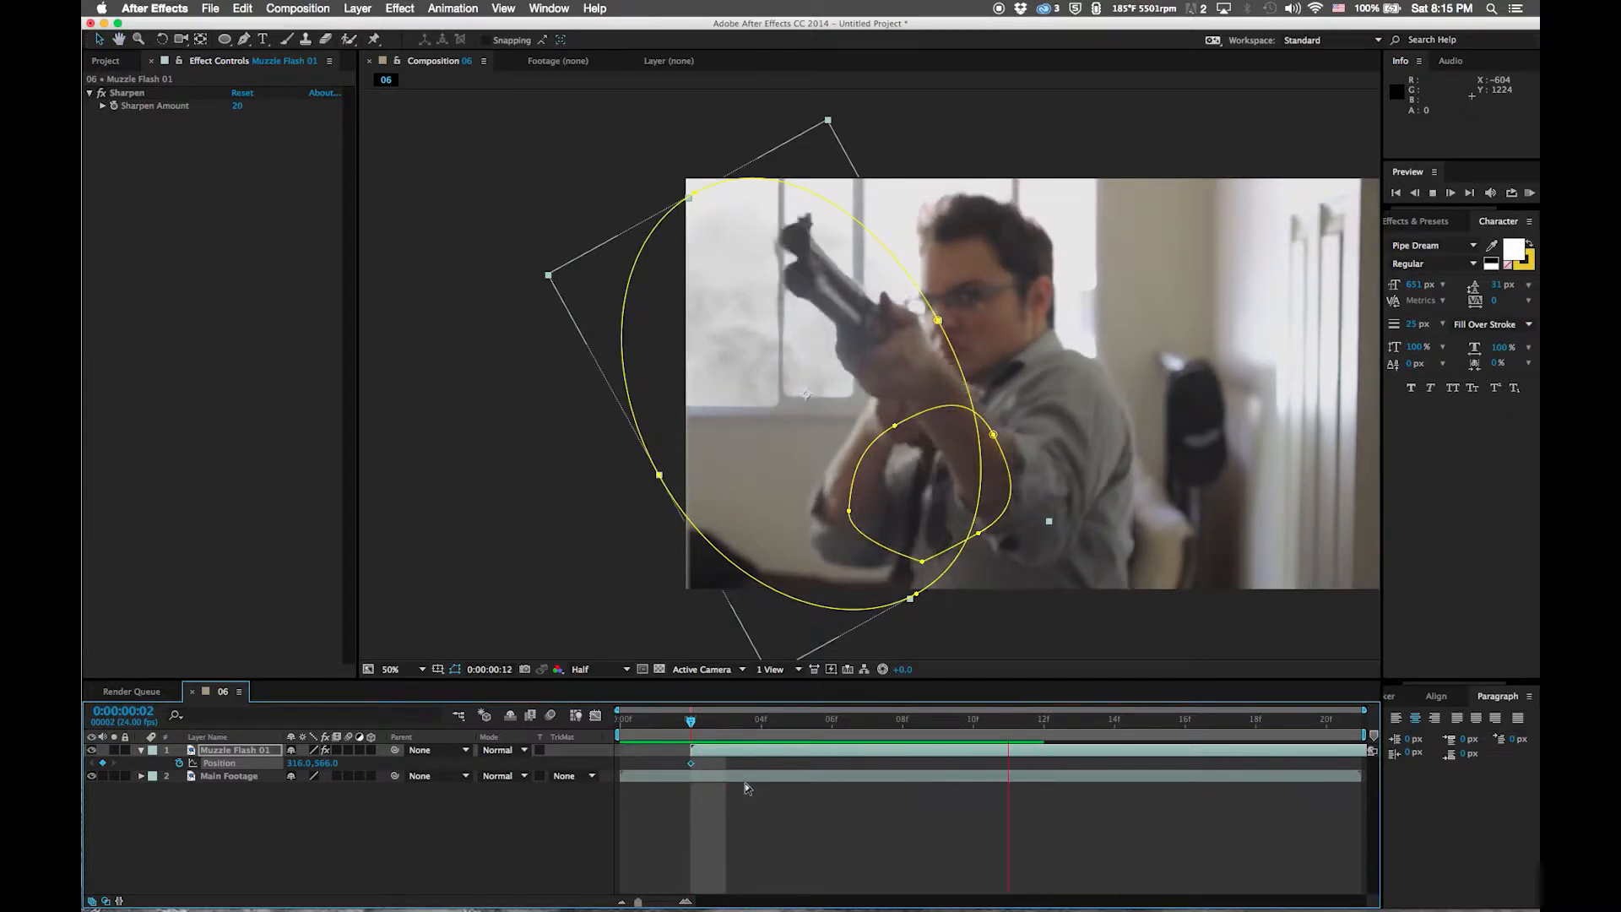
left_click(763, 807)
left_click_drag(662, 719, 617, 782)
key("space")
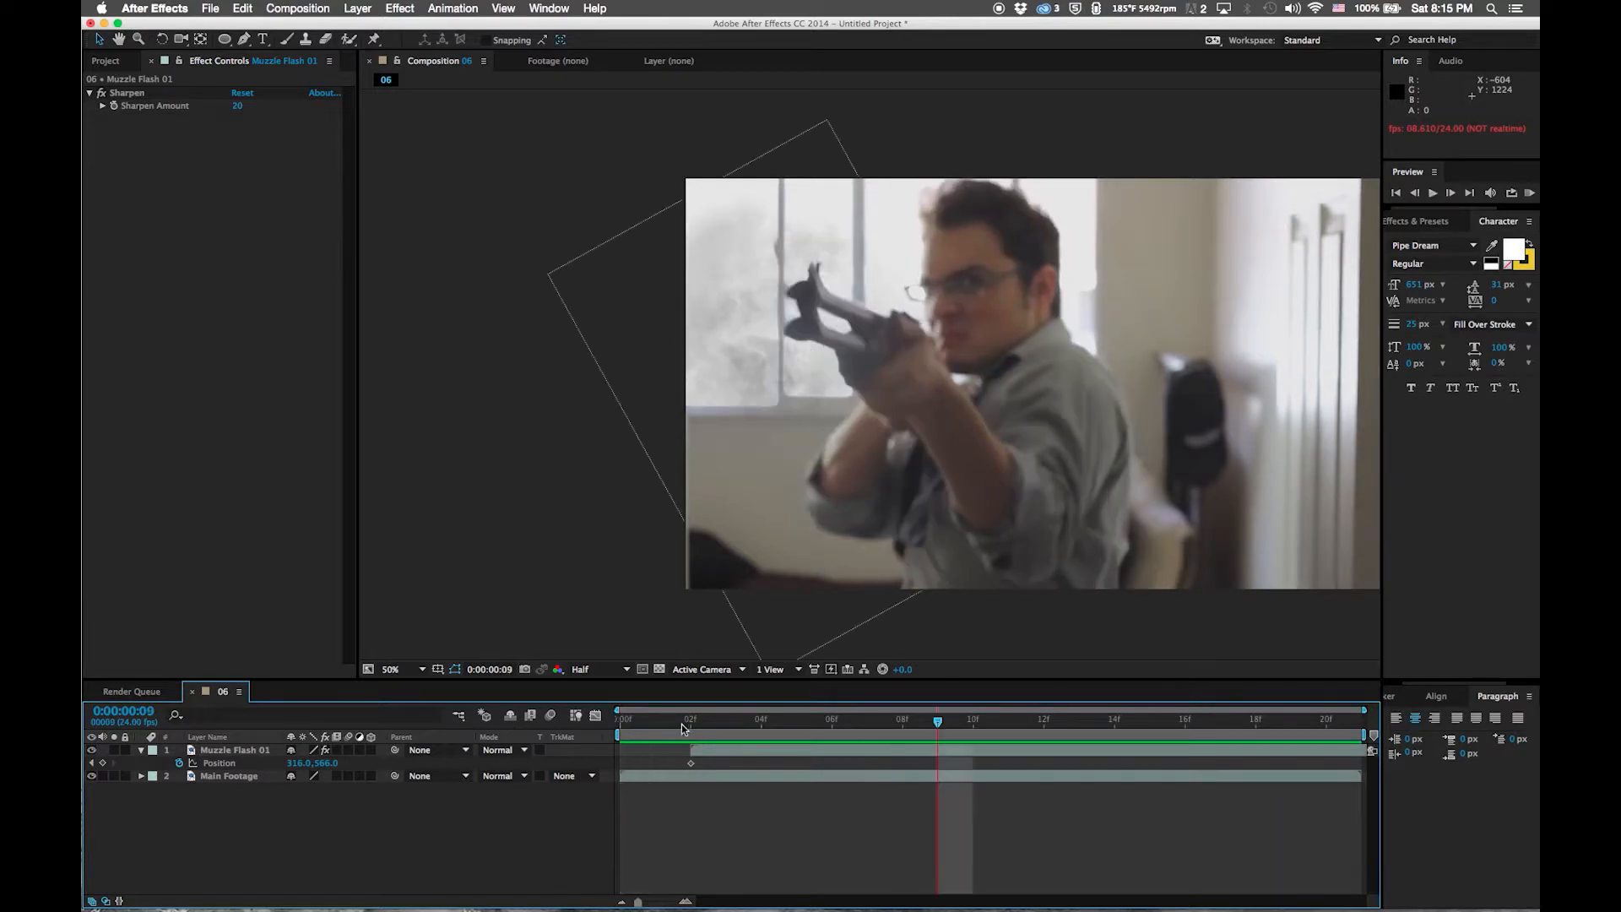
left_click(681, 723)
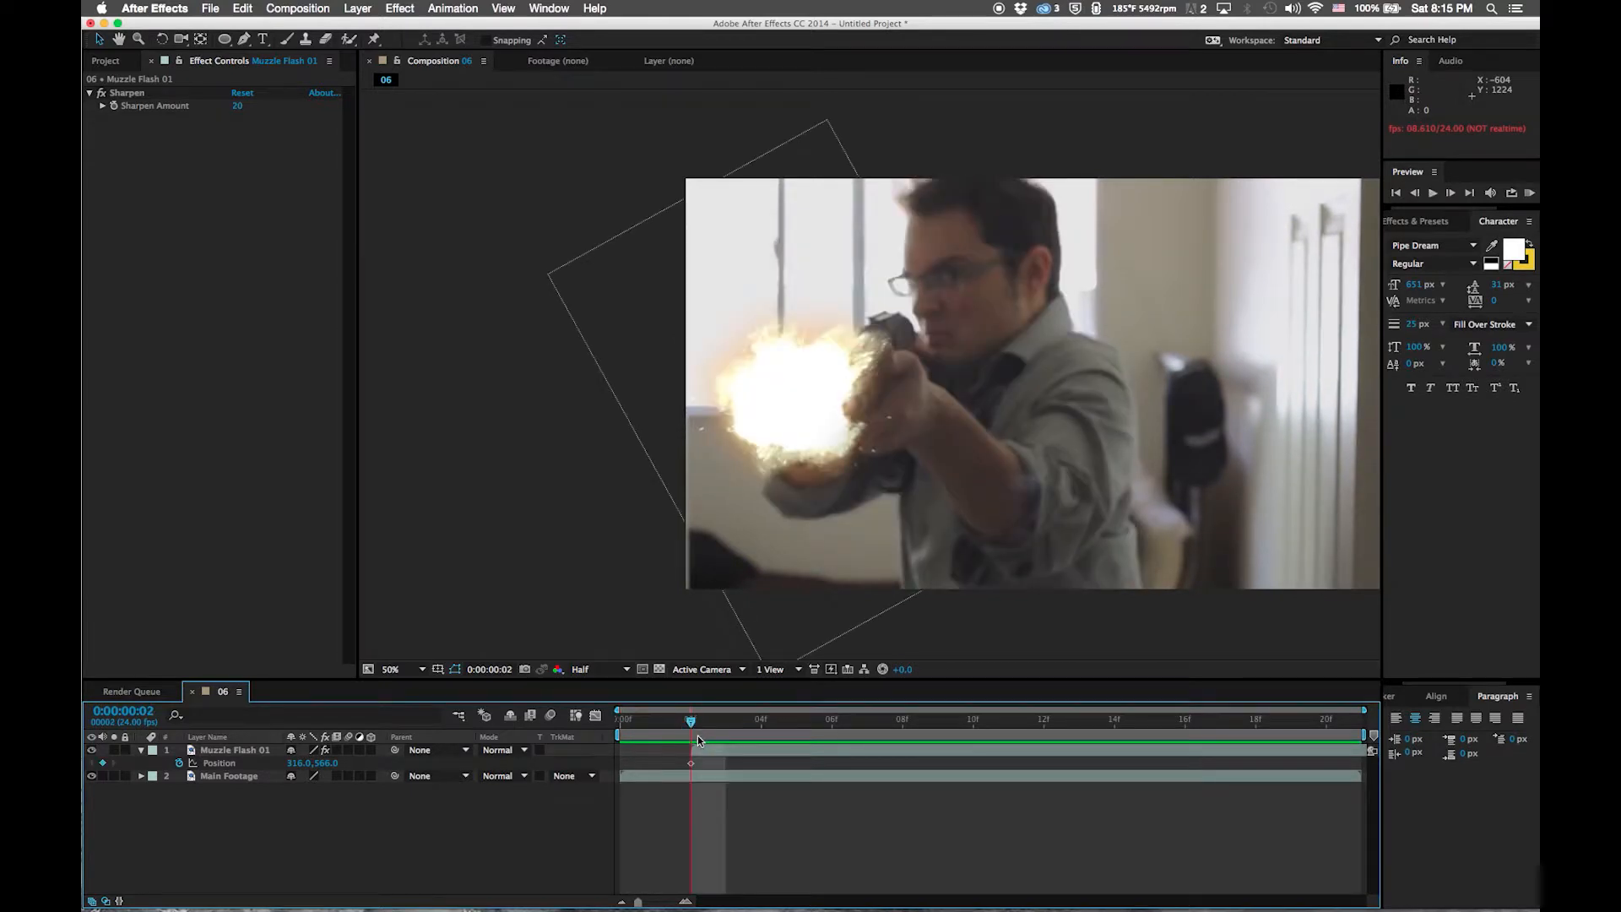
left_click(862, 361)
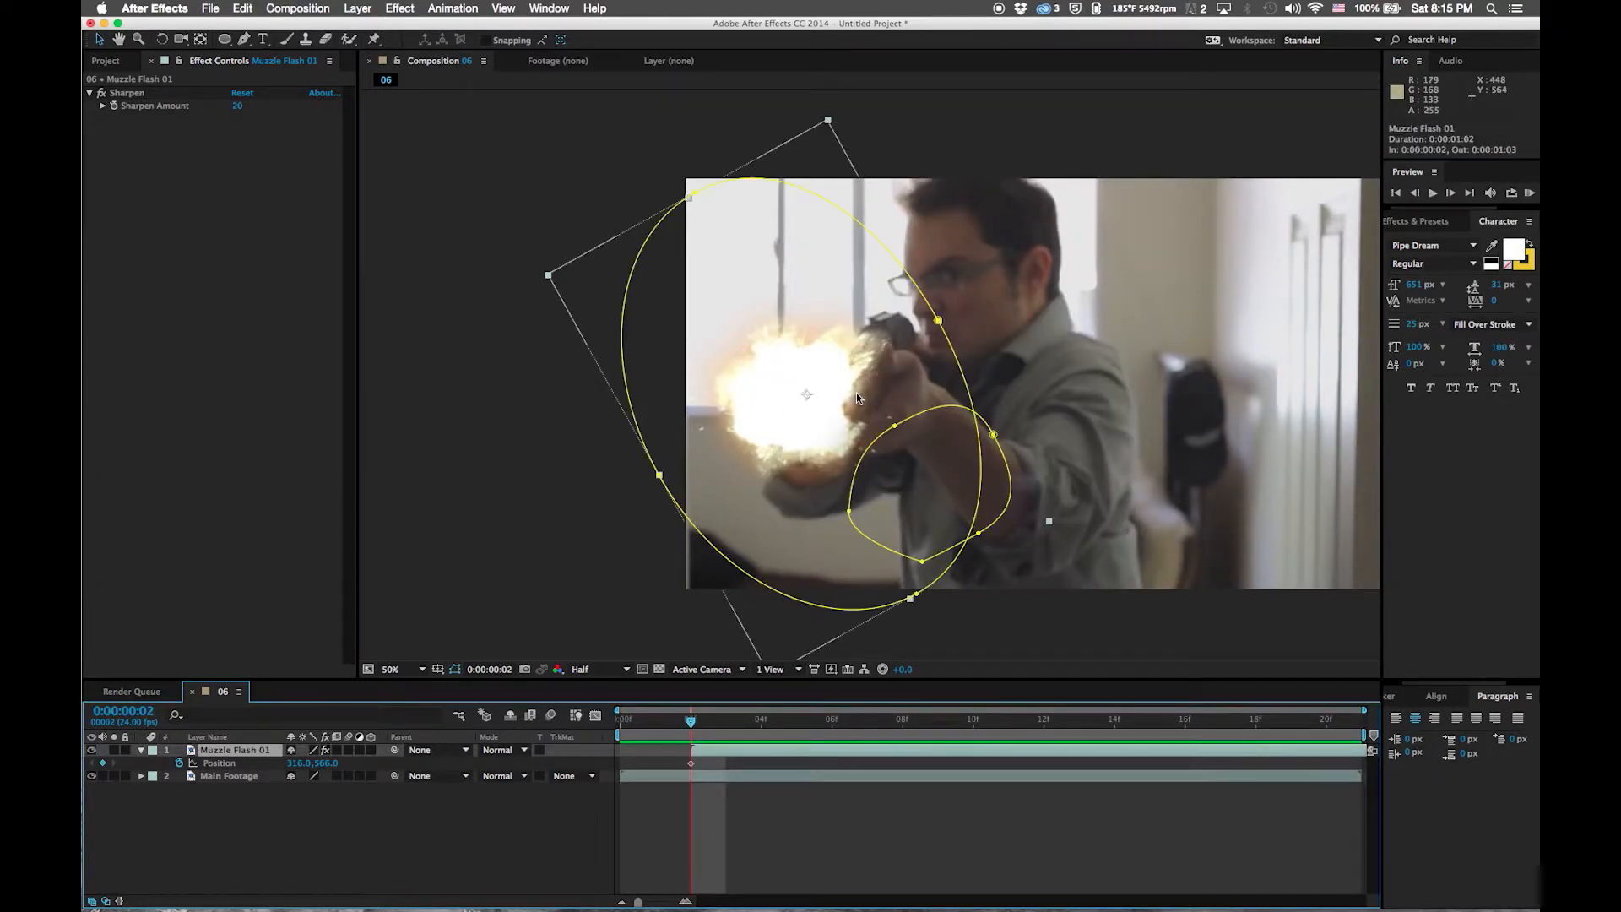
key("Page_Down")
key("Page_Up")
key("Page_Down")
left_click_drag(847, 406, 918, 390)
key("Page_Down")
key("Page_Down")
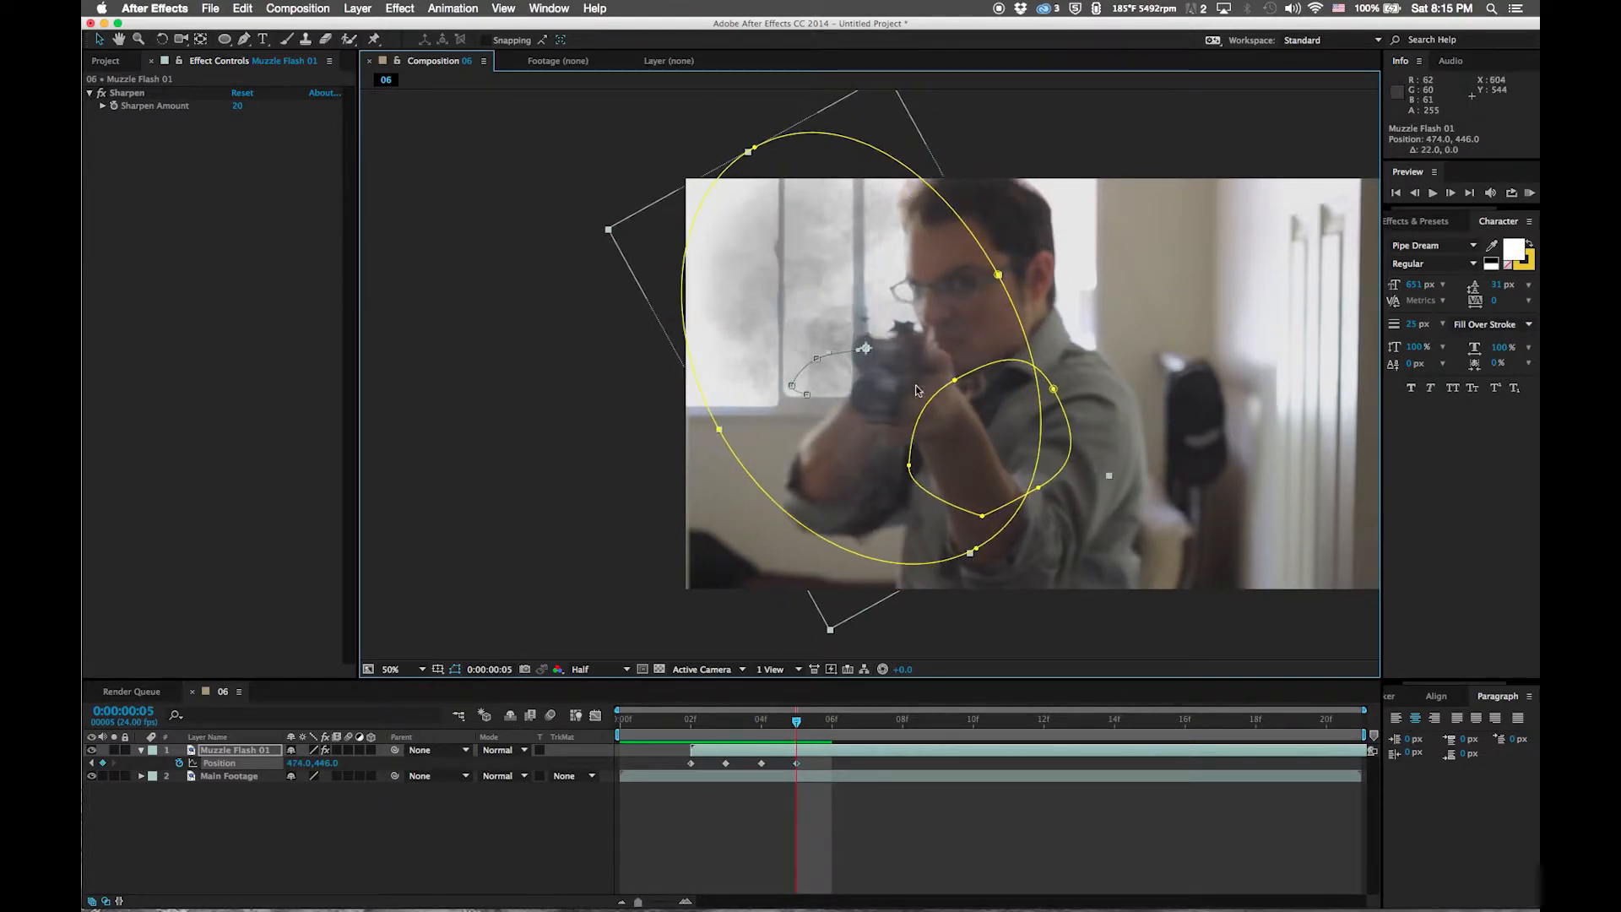
Step frame by frame through the shot to examine how the muzzle flash follows the barrels
left_click(856, 825)
key("Page_Up")
key("Page_Up")
key("Page_Up")
key("Page_Up")
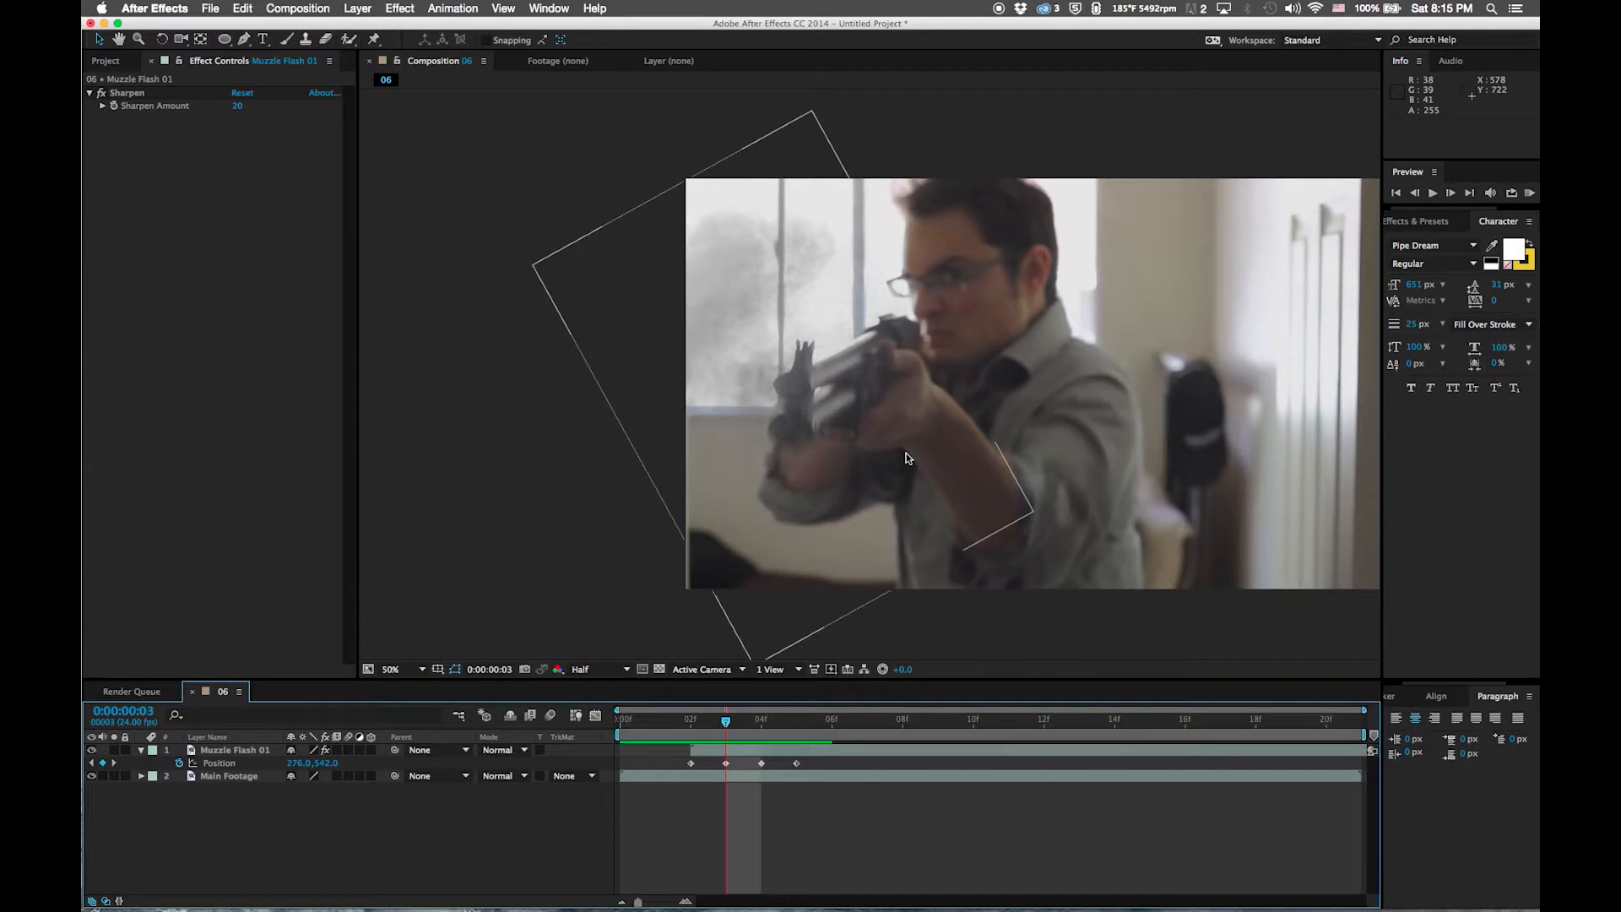
key("Page_Down")
key("Page_Down")
key("Page_Down")
key("Page_Down")
key("Page_Down")
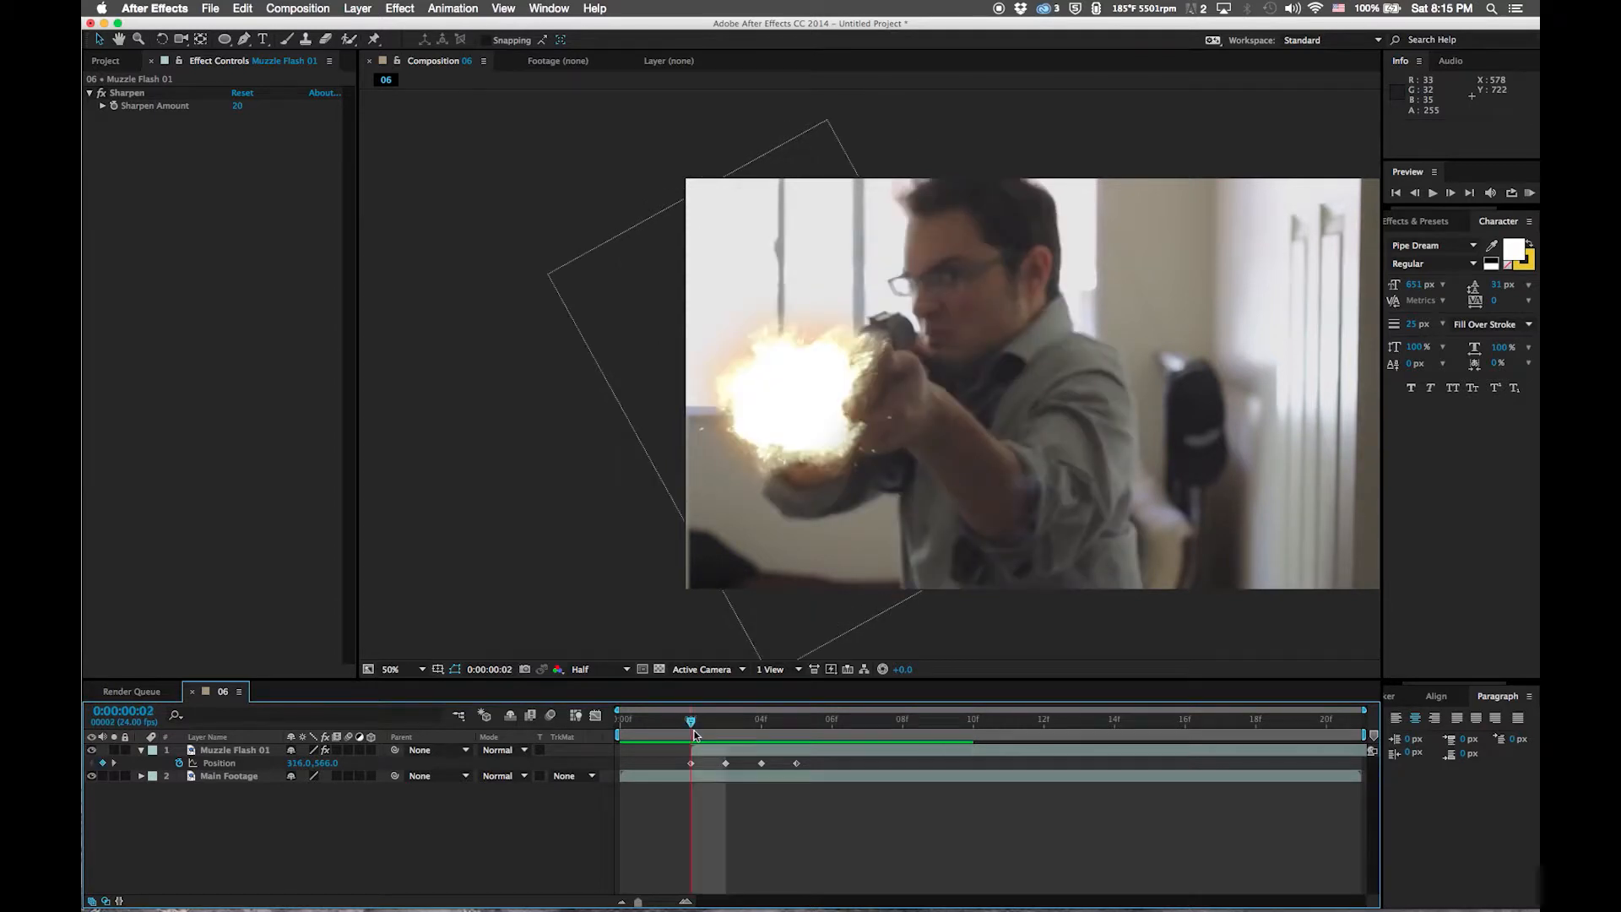
Shift the Muzzle Flash 01 layer to start at frame 3 and move its Position keyframes back to begin at frame 2
left_click_drag(714, 748, 741, 754)
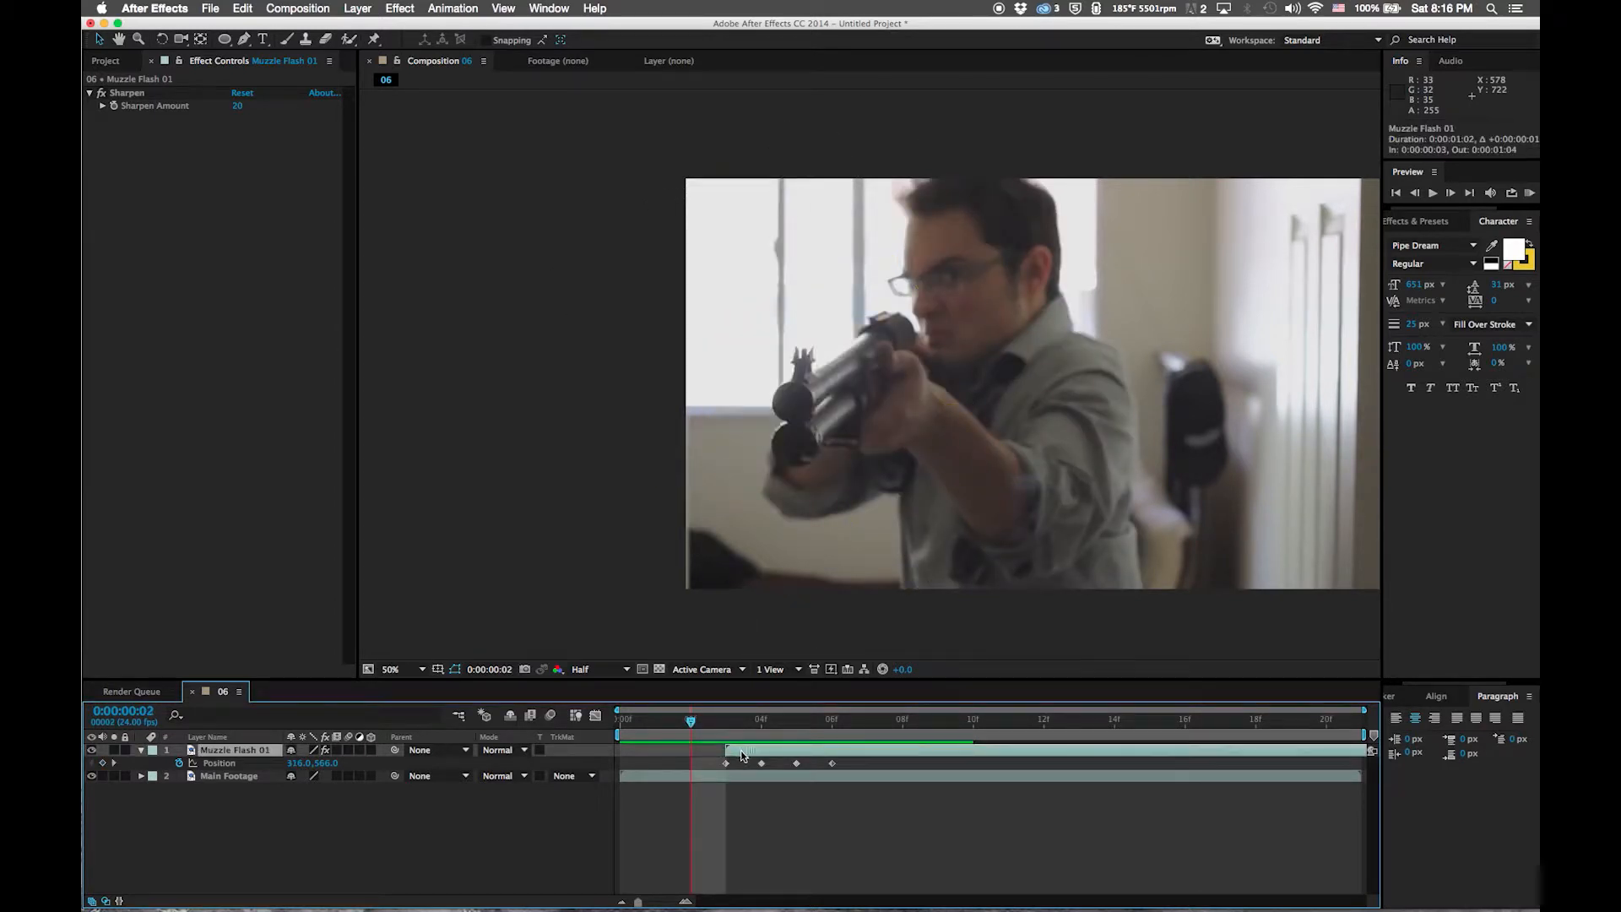
left_click_drag(844, 762, 702, 768)
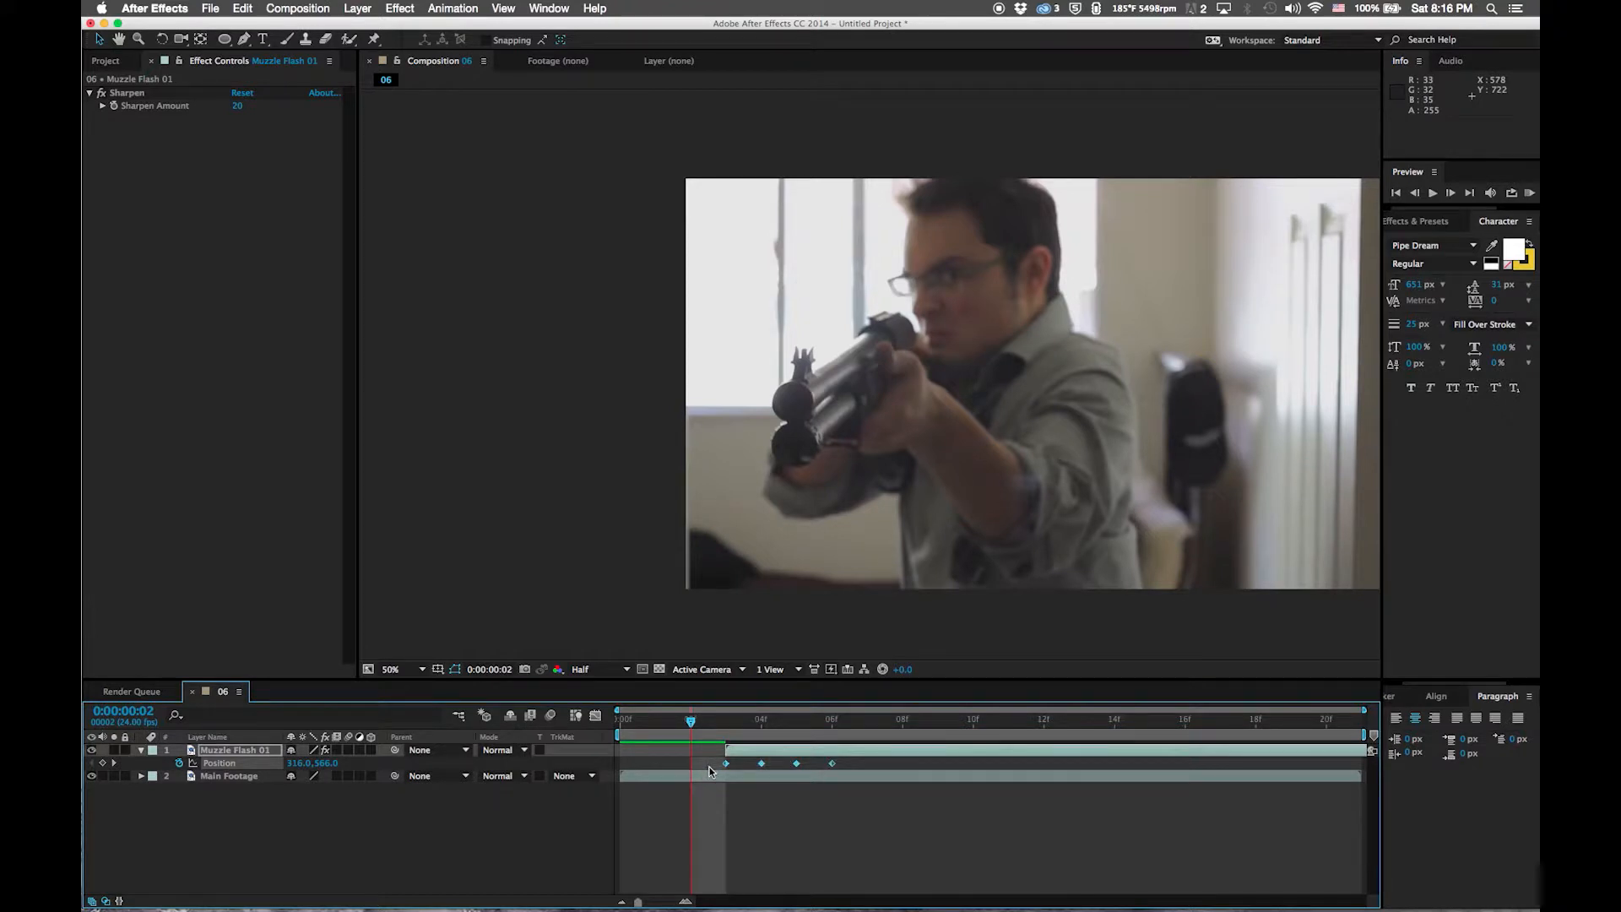
left_click(726, 763)
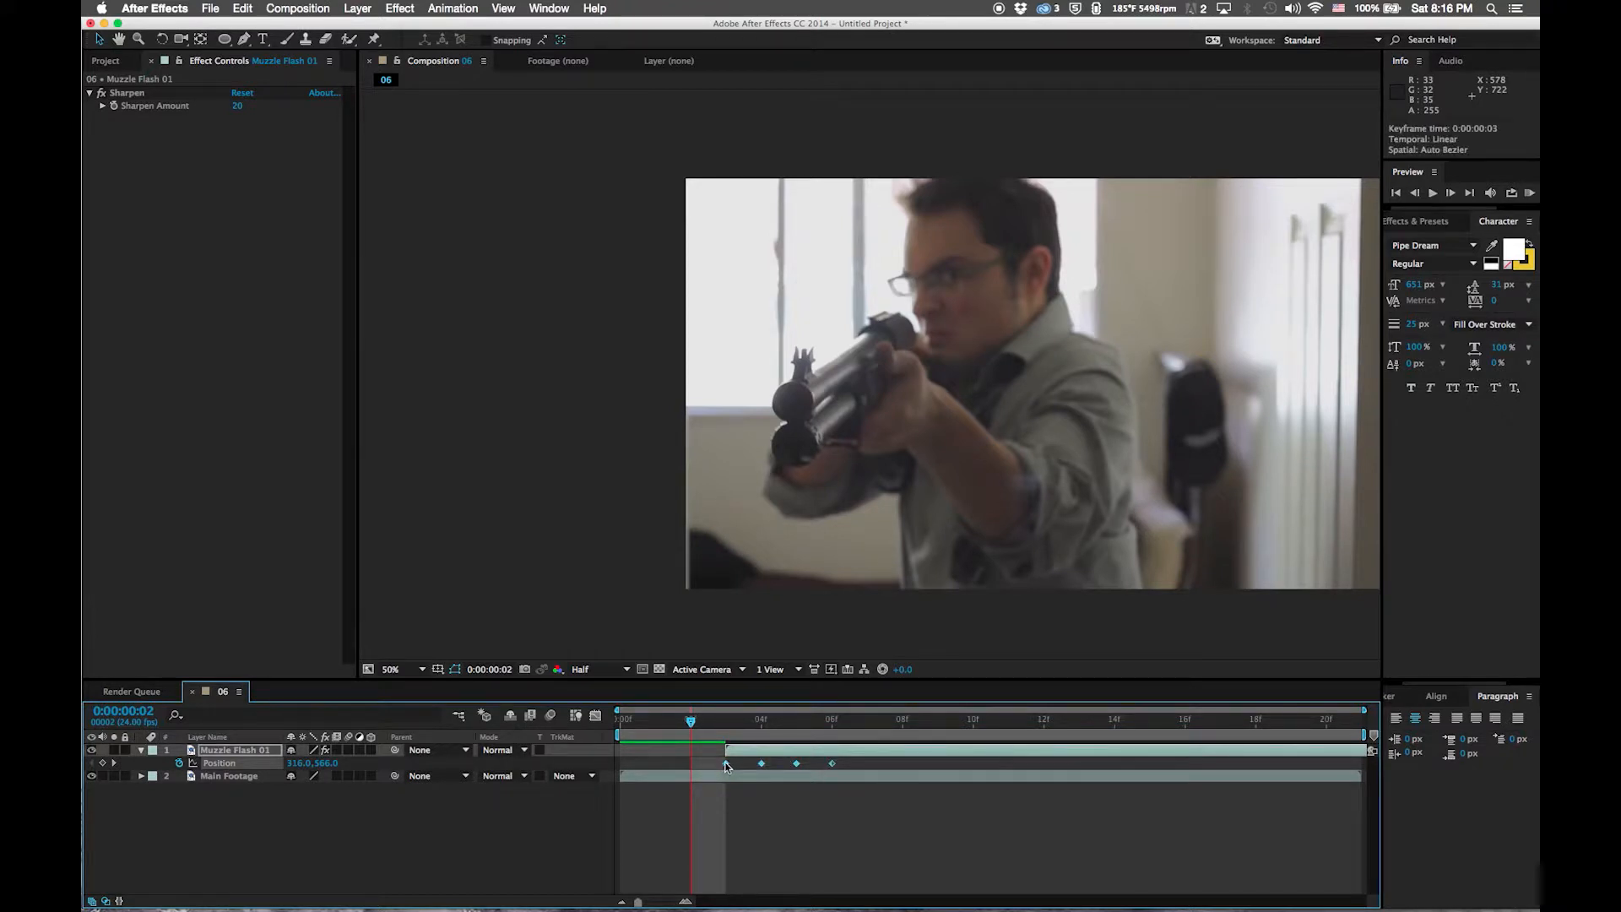
left_click_drag(695, 767, 694, 767)
left_click(746, 800)
Preview the shot and, at frame 3, nudge the muzzle flash horizontally against the barrels to position 302, 542
key("space")
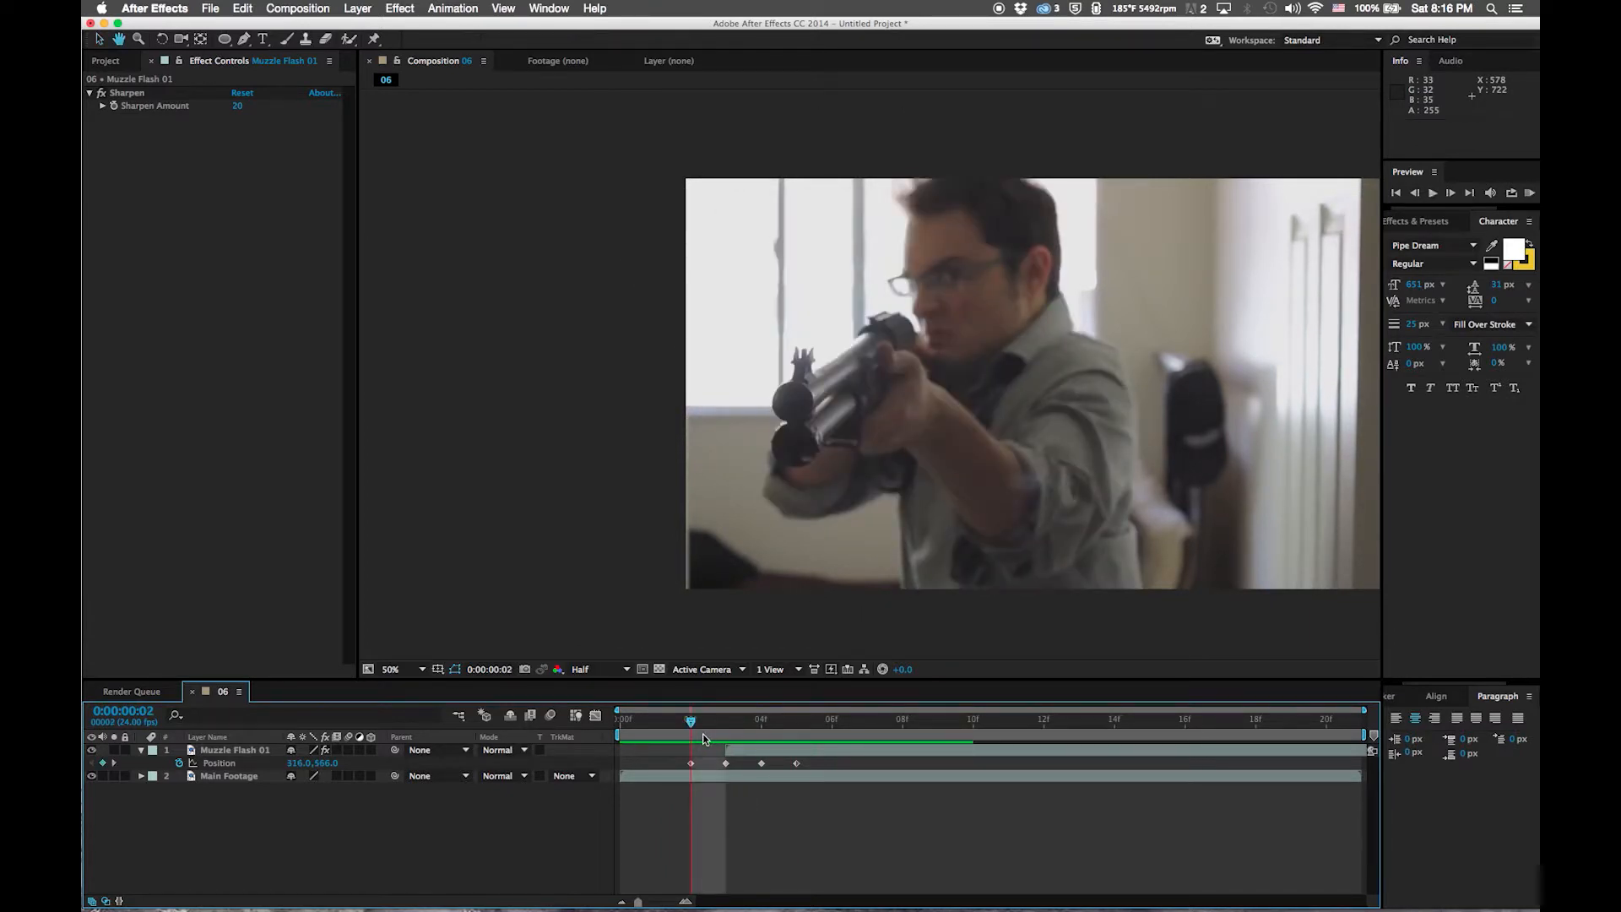
key("space")
left_click_drag(703, 733, 728, 733)
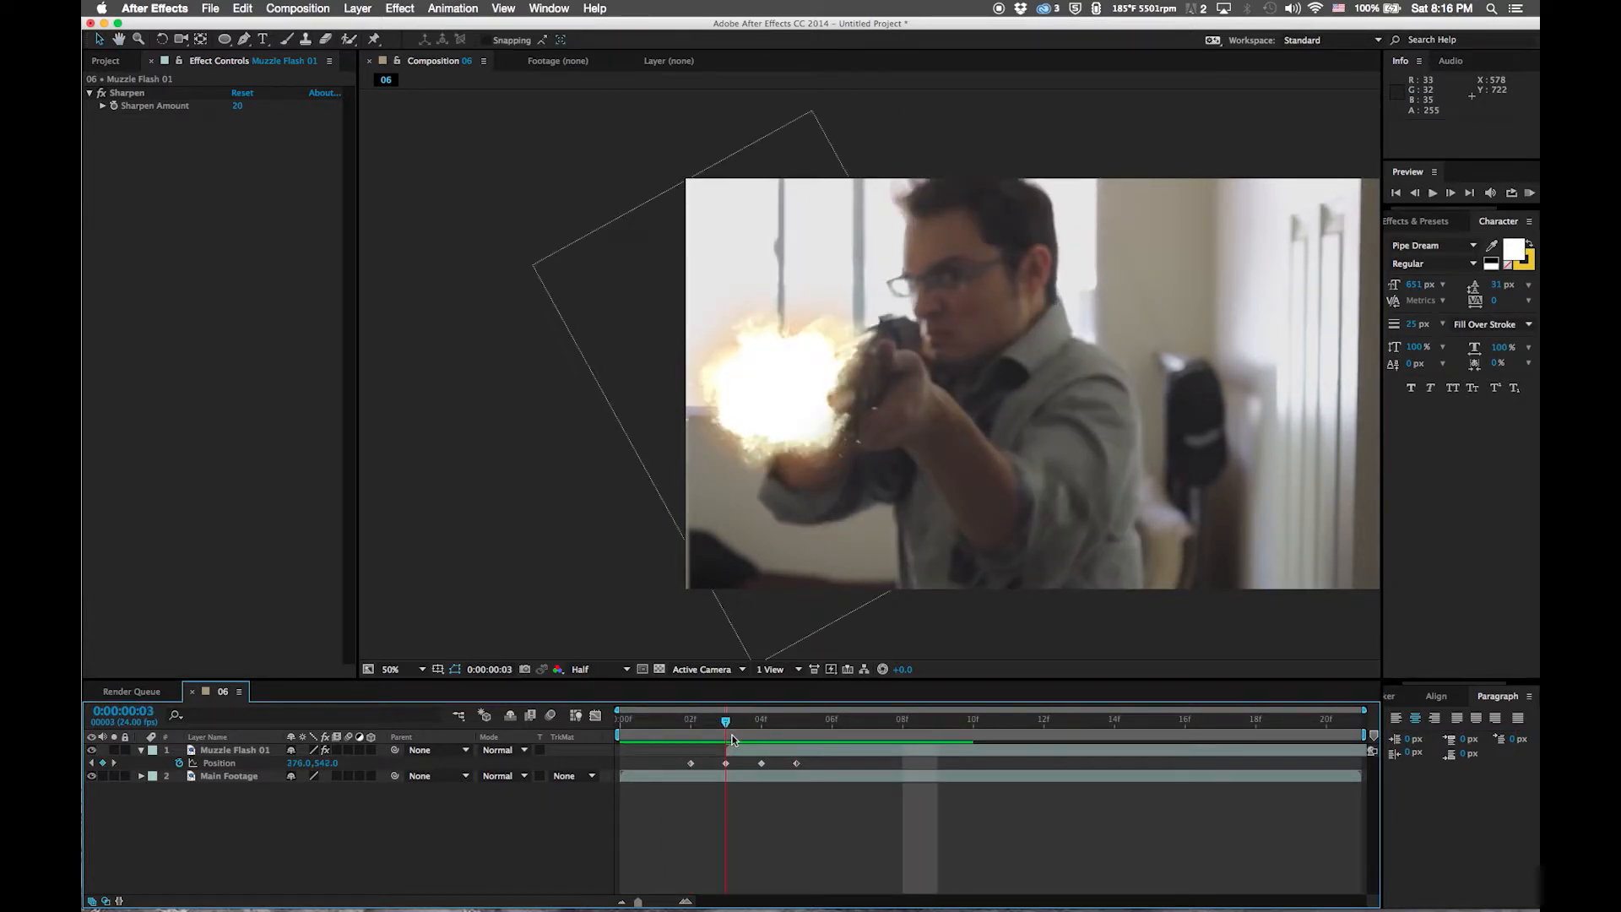
left_click(805, 749)
left_click_drag(758, 460, 770, 461)
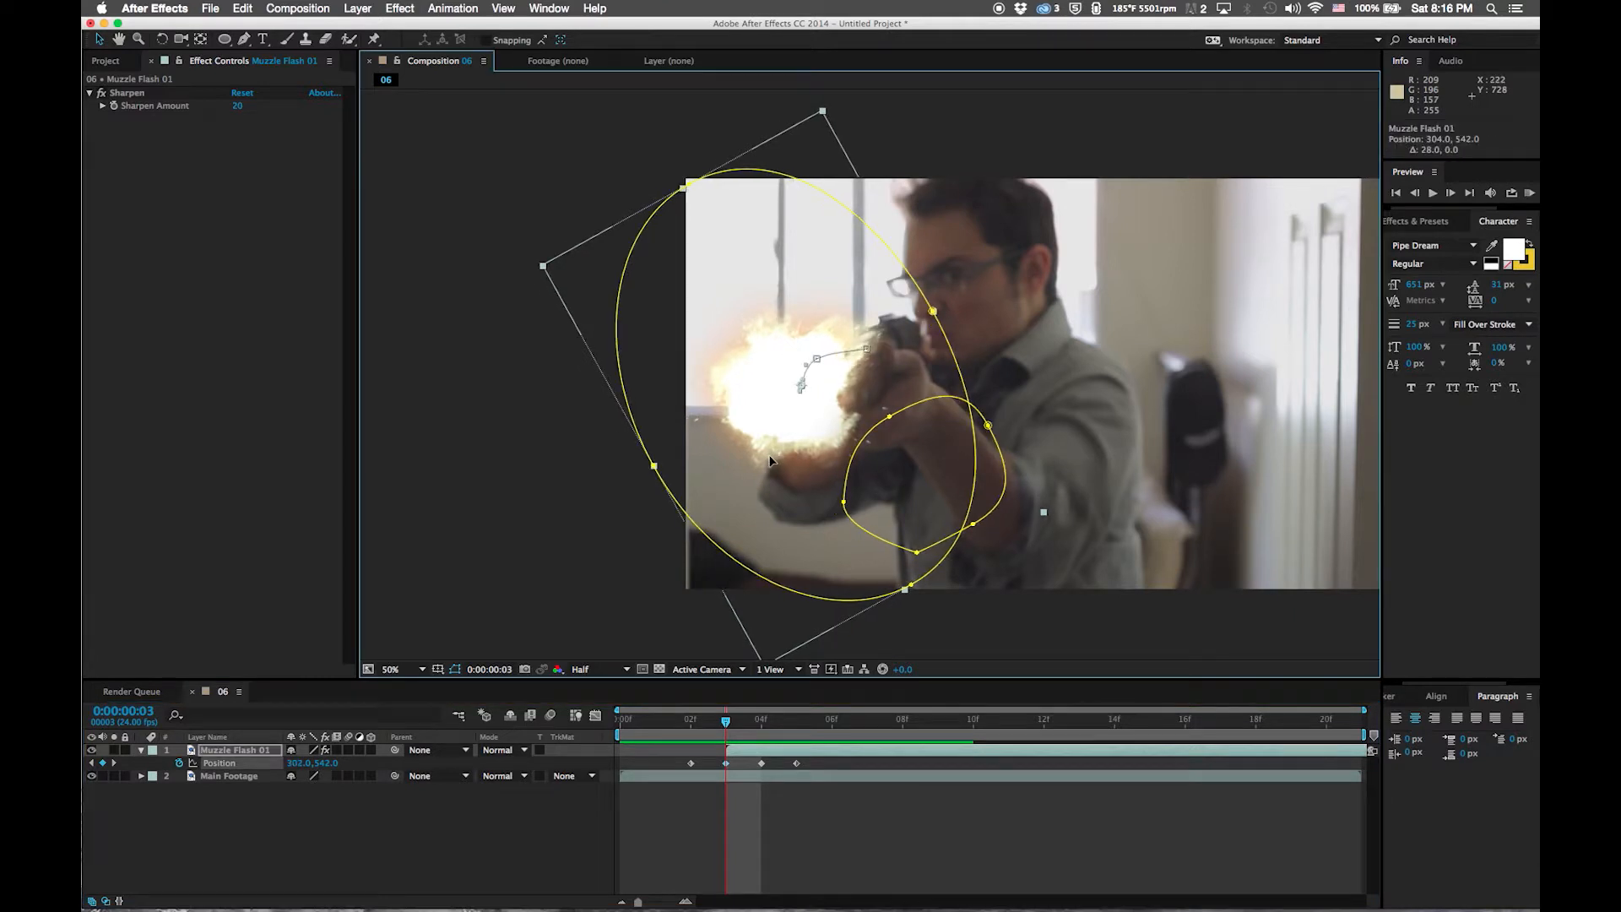
left_click(740, 857)
Delete the muzzle flash's Position keyframe at frame 5 and play back the shot
key("space")
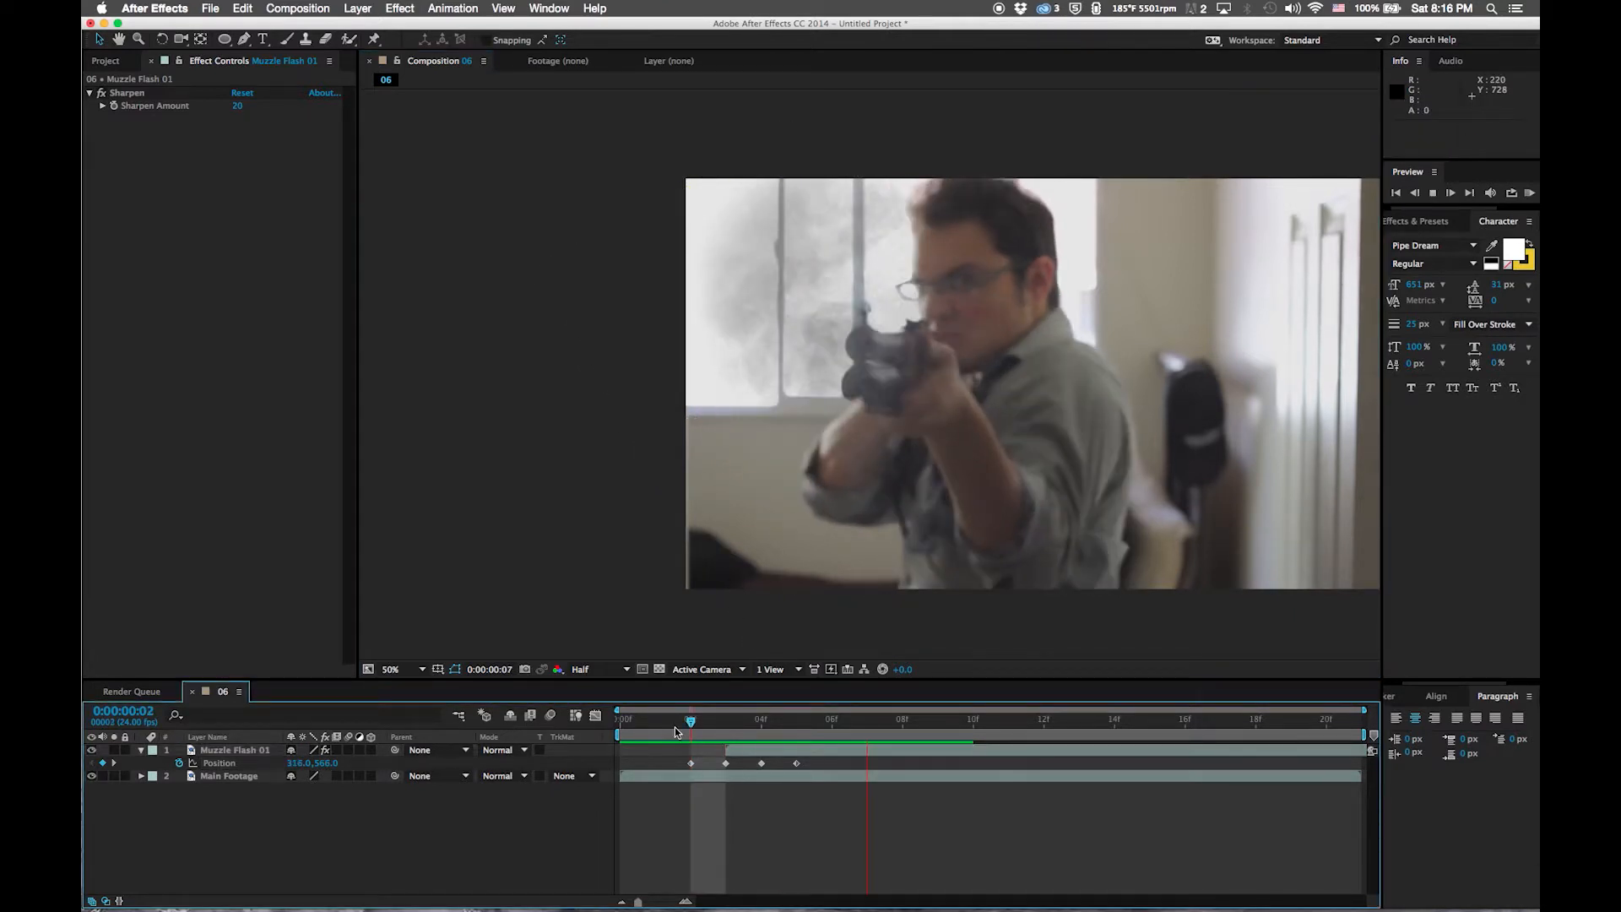
key("space")
left_click(794, 750)
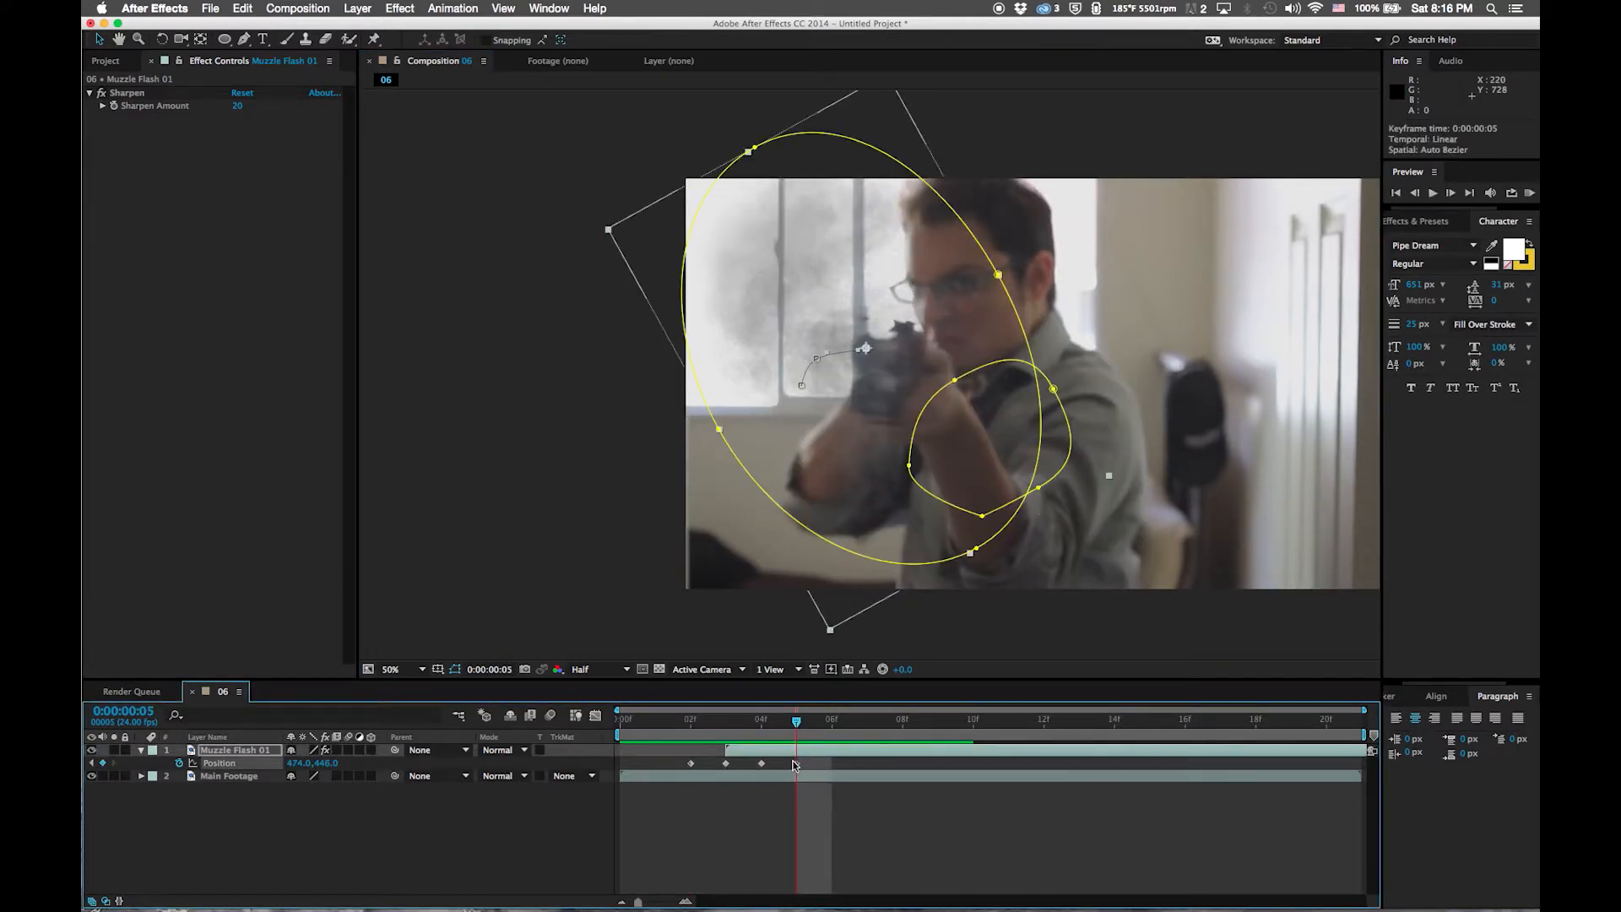
left_click(706, 733)
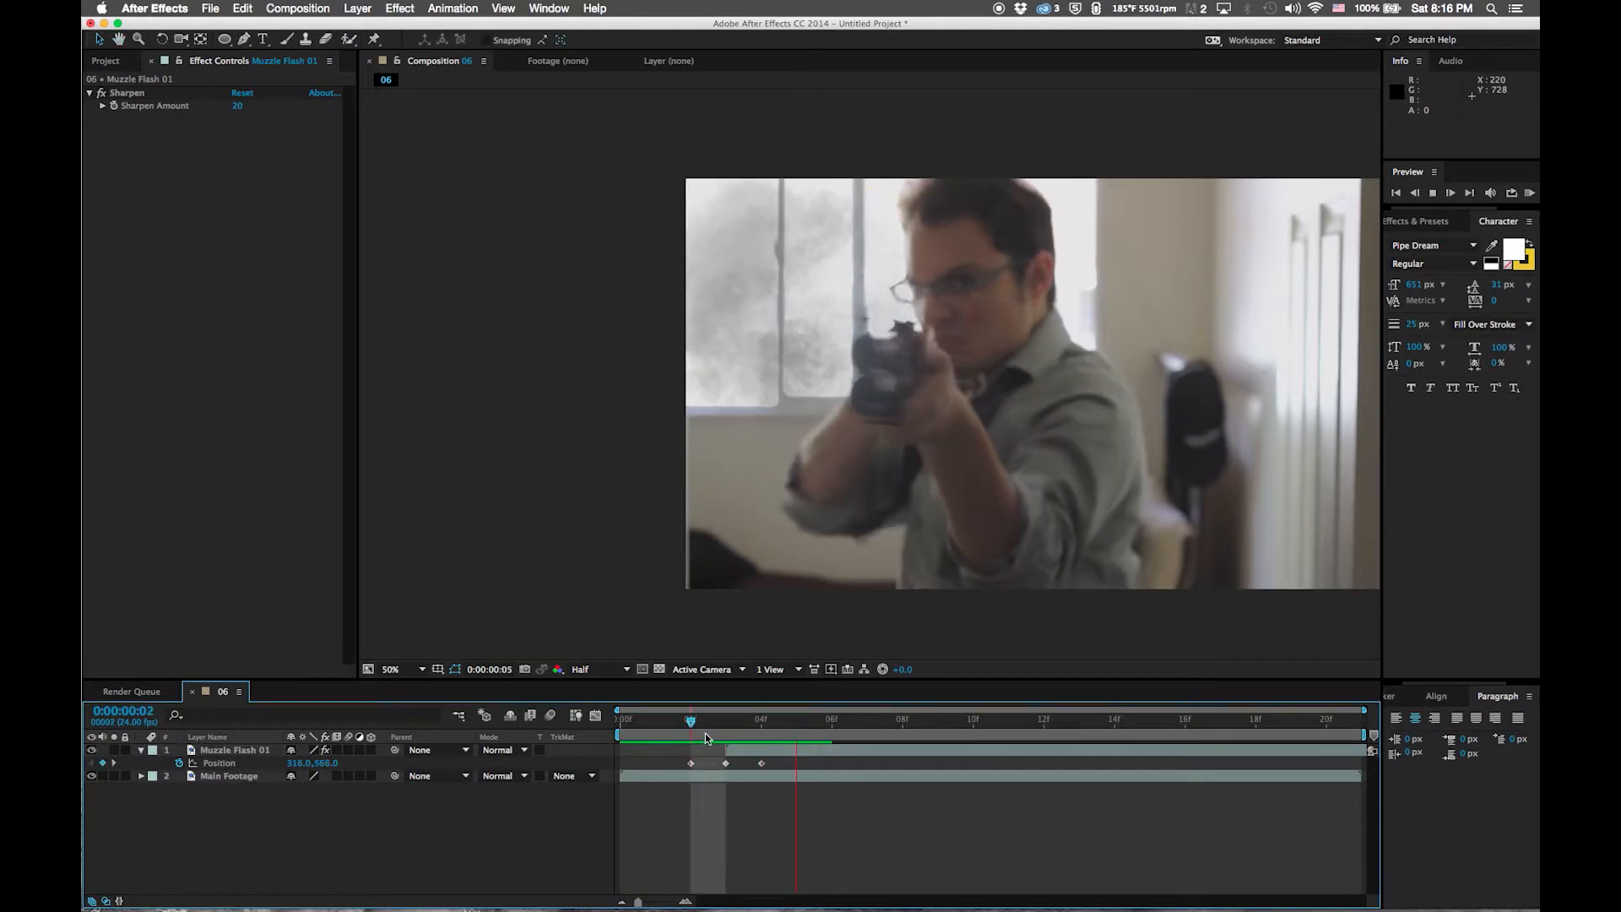
key("space")
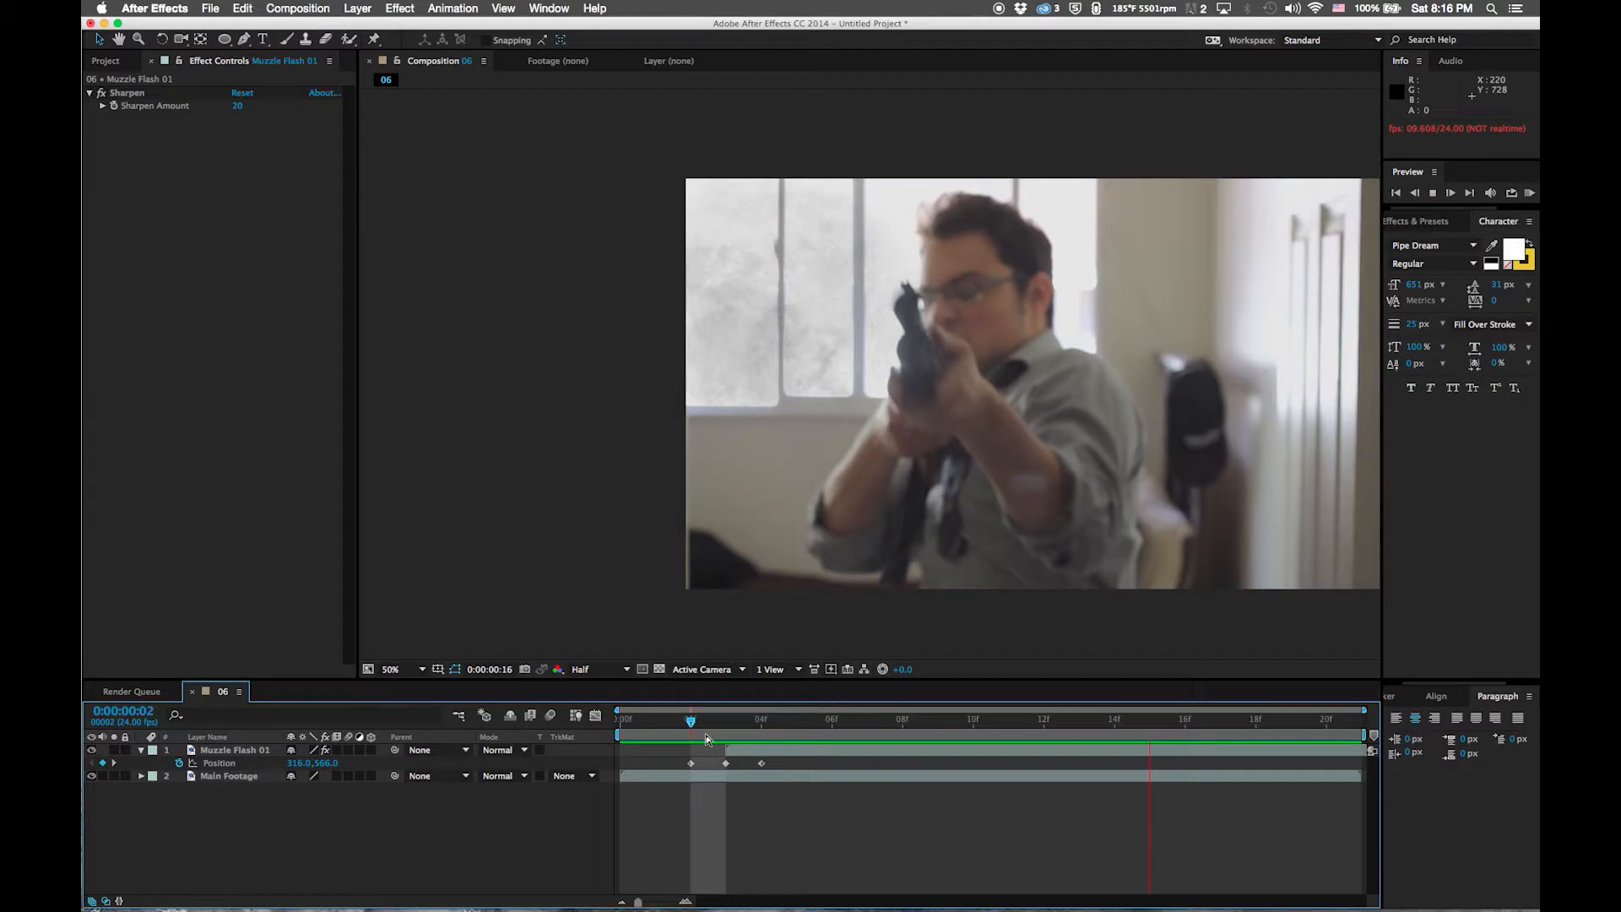
Start Muzzle Flash 01 at frame 4 with its Position keyframes at frames 2 to 5, the last one at 482, 462
key("space")
left_click(723, 732)
key("space")
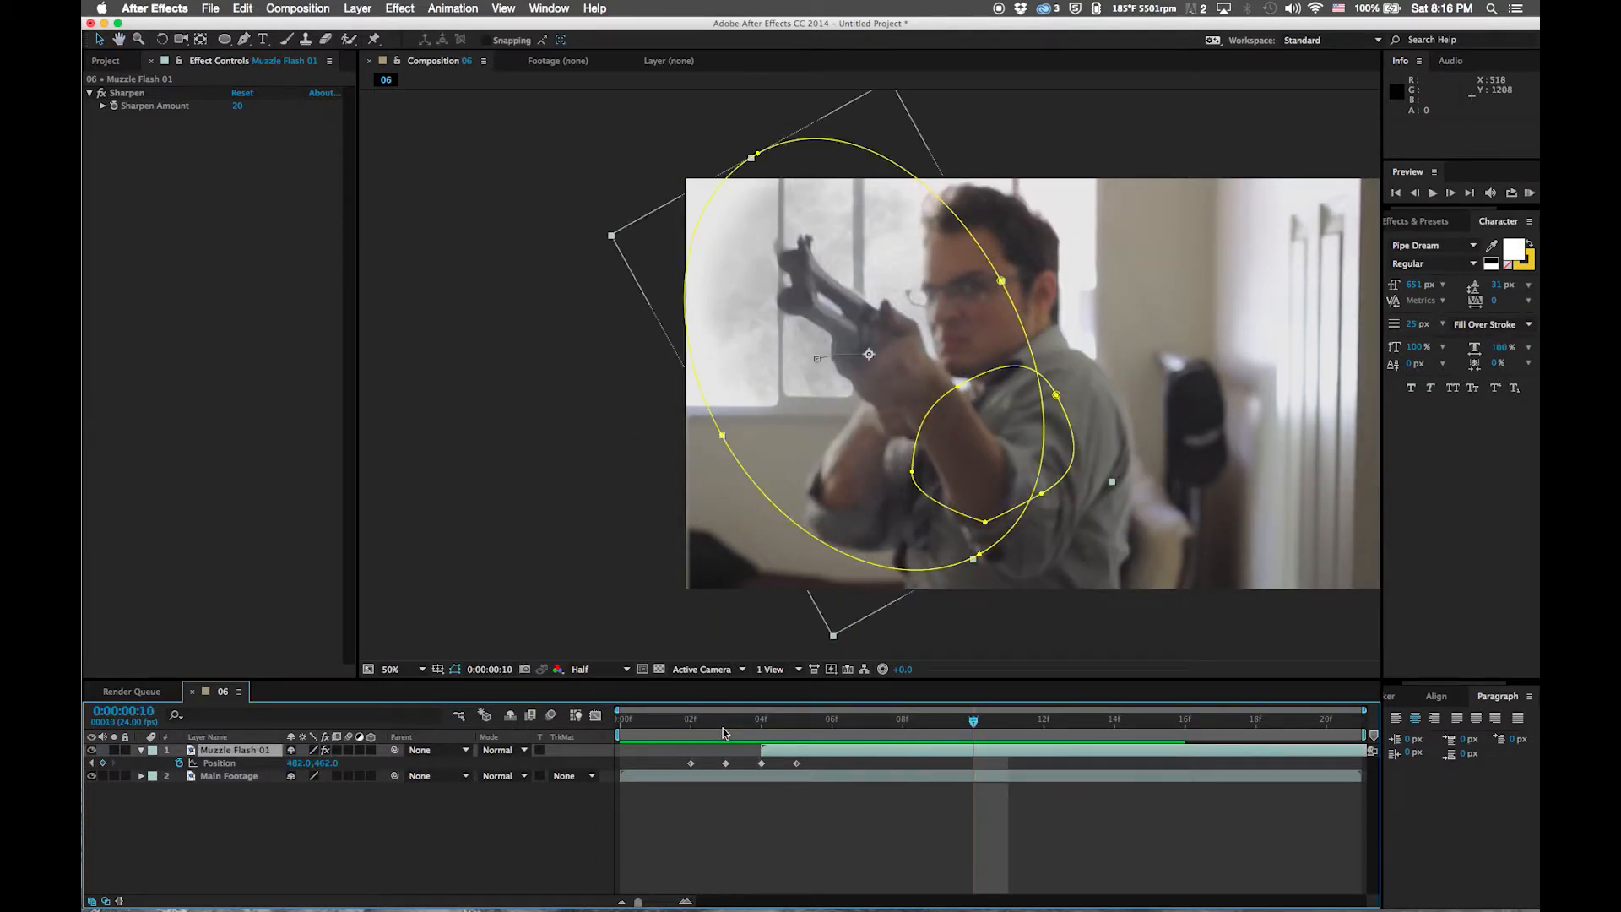
left_click(777, 731)
left_click(797, 831)
key("space")
left_click_drag(1023, 451, 840, 474)
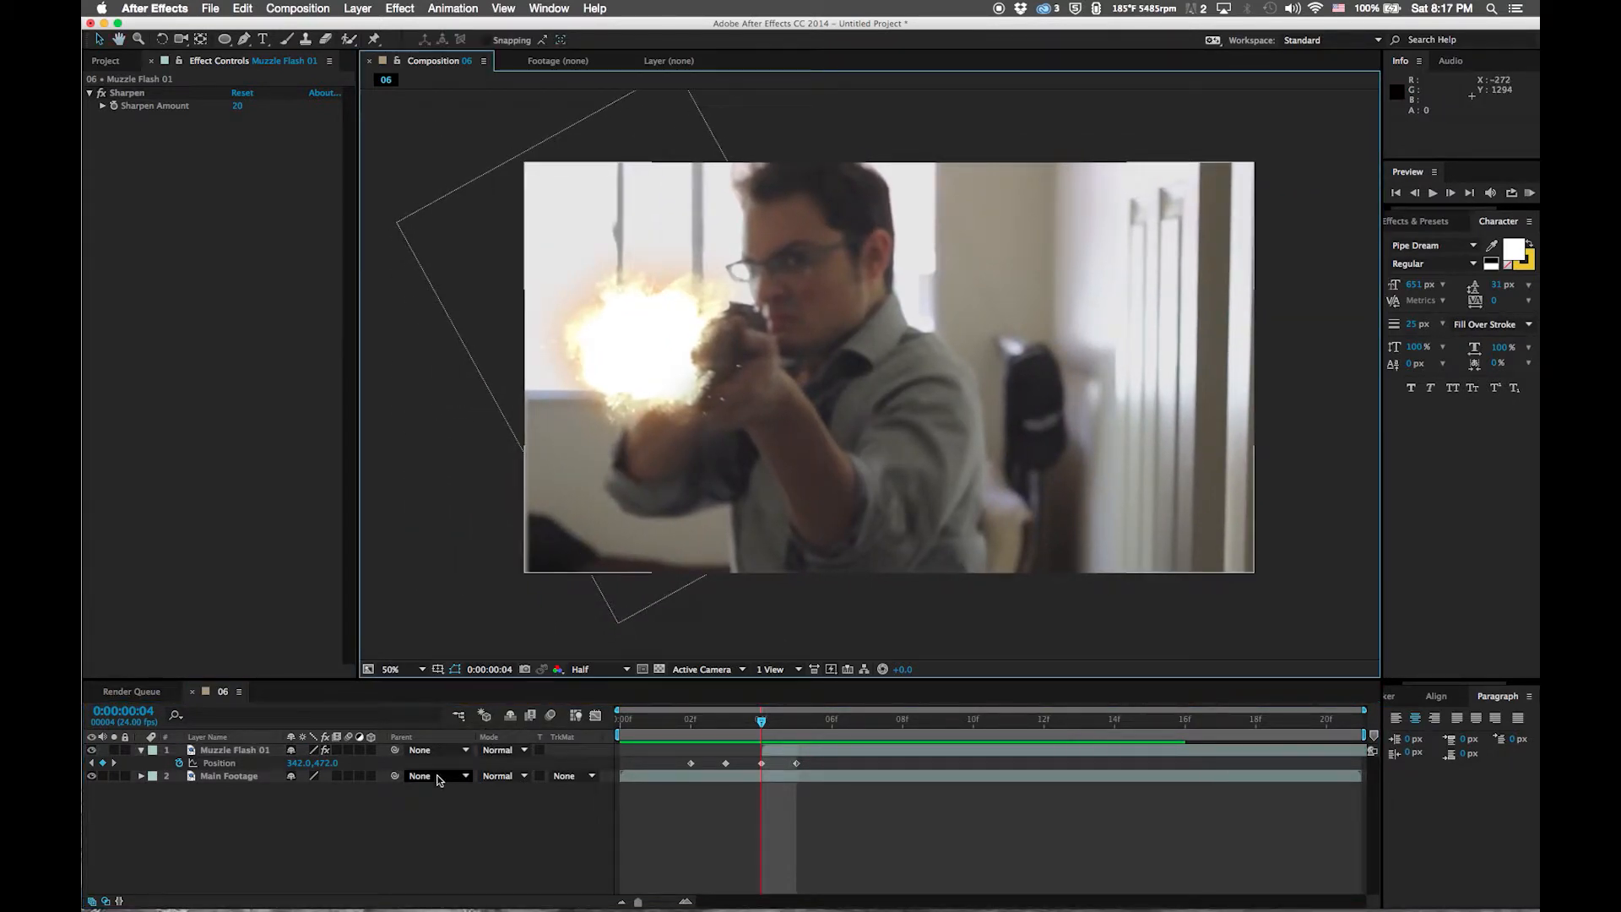
Set the Muzzle Flash 01 layer's blending mode to Screen
left_click(500, 751)
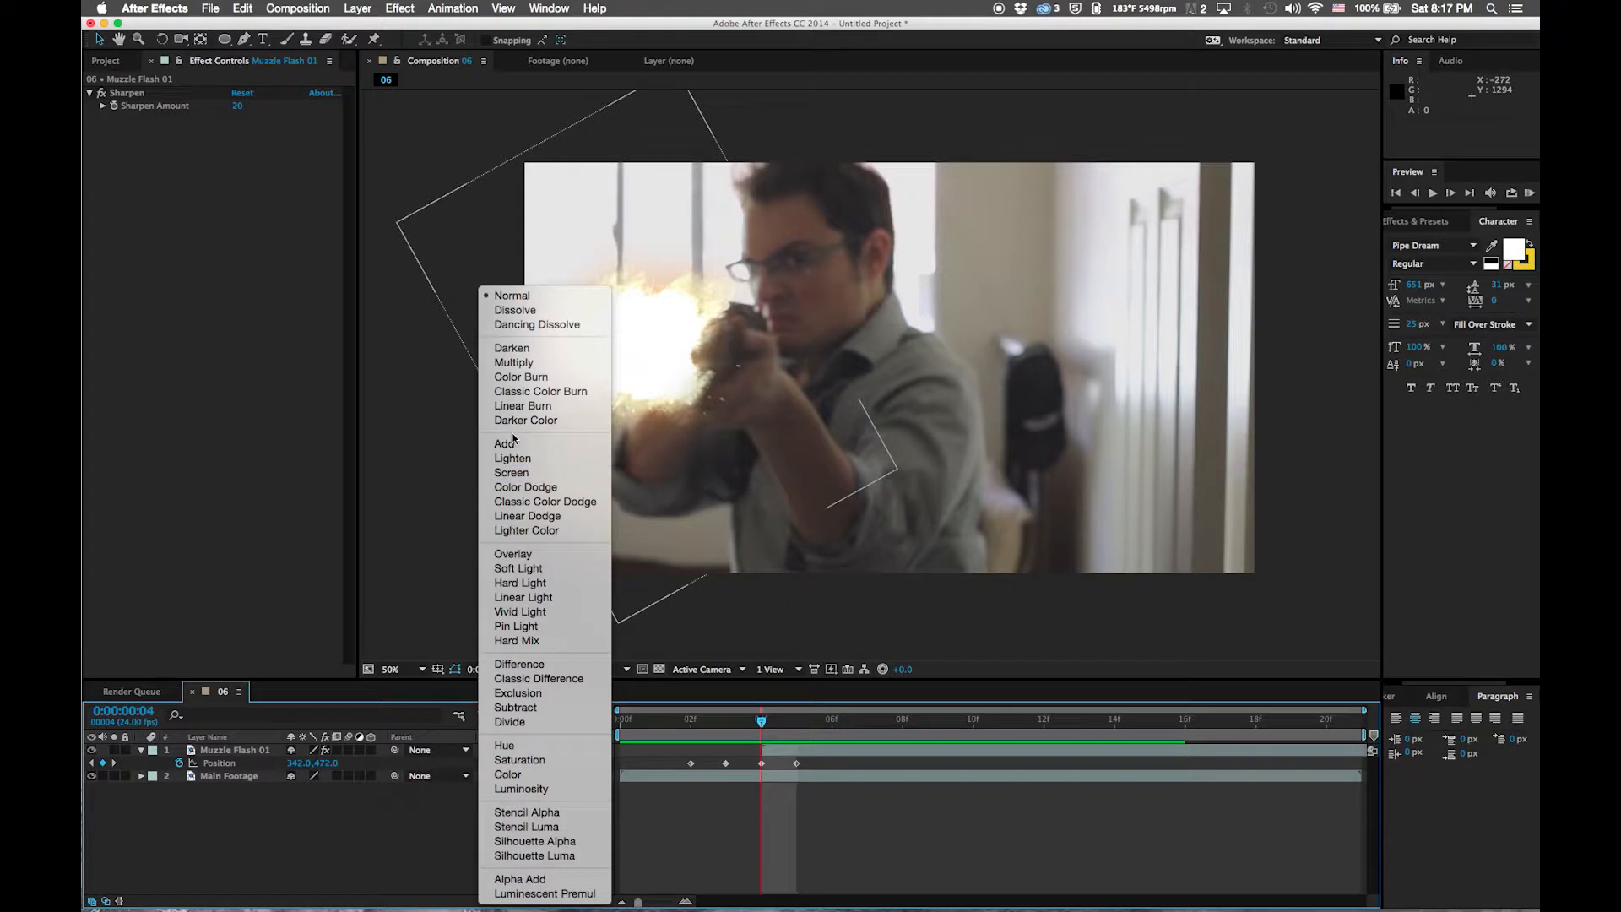
left_click(517, 474)
left_click(701, 461)
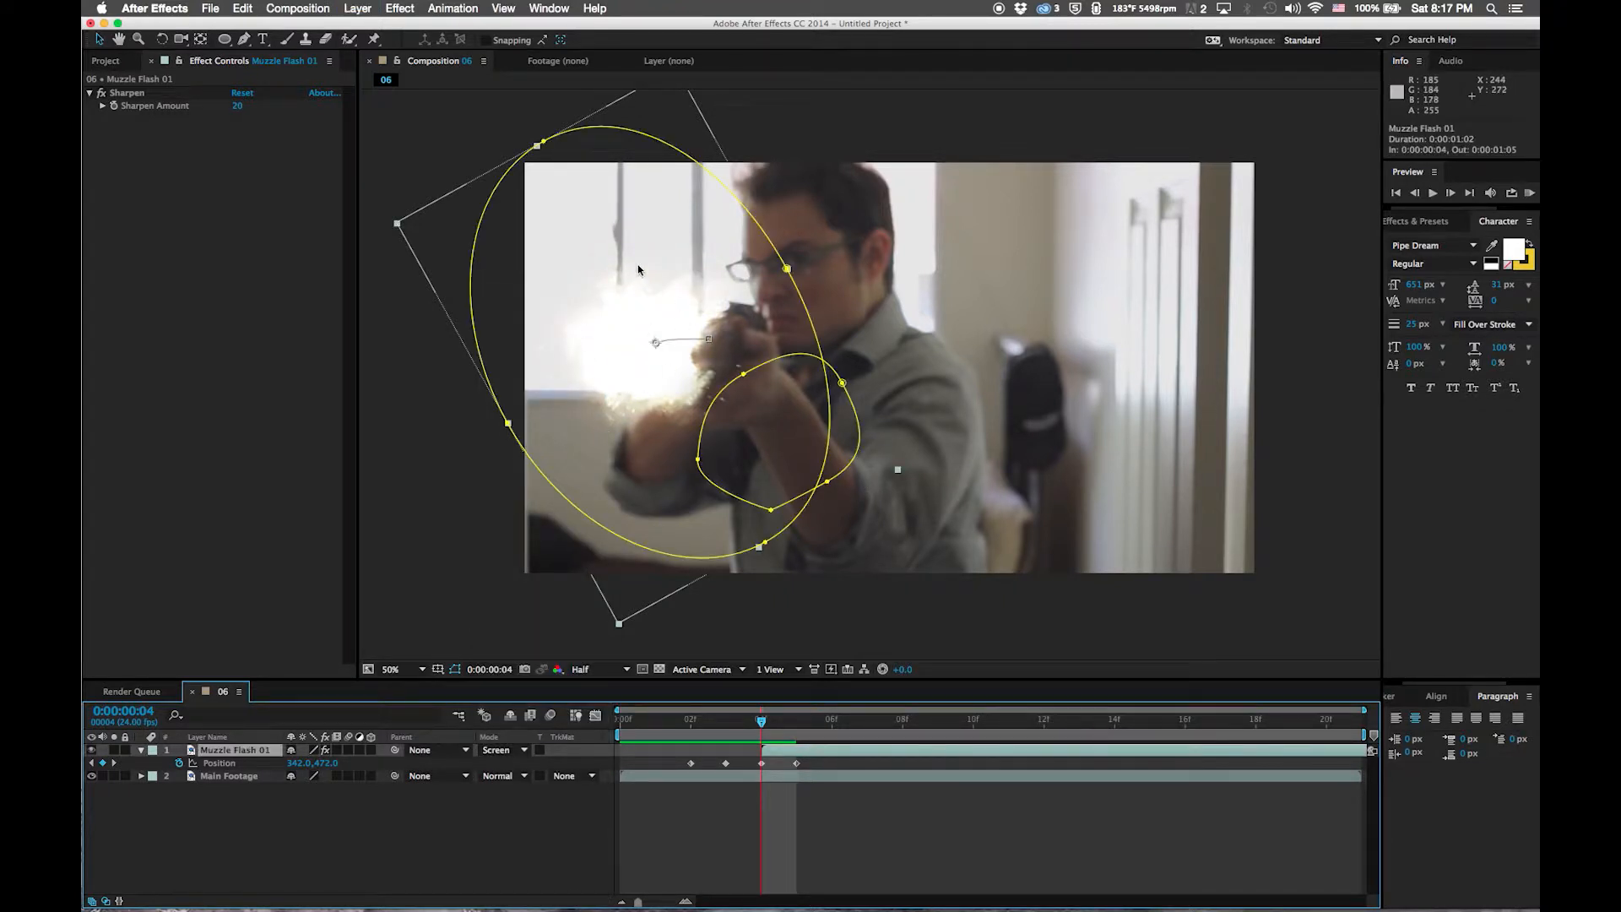
left_click(694, 857)
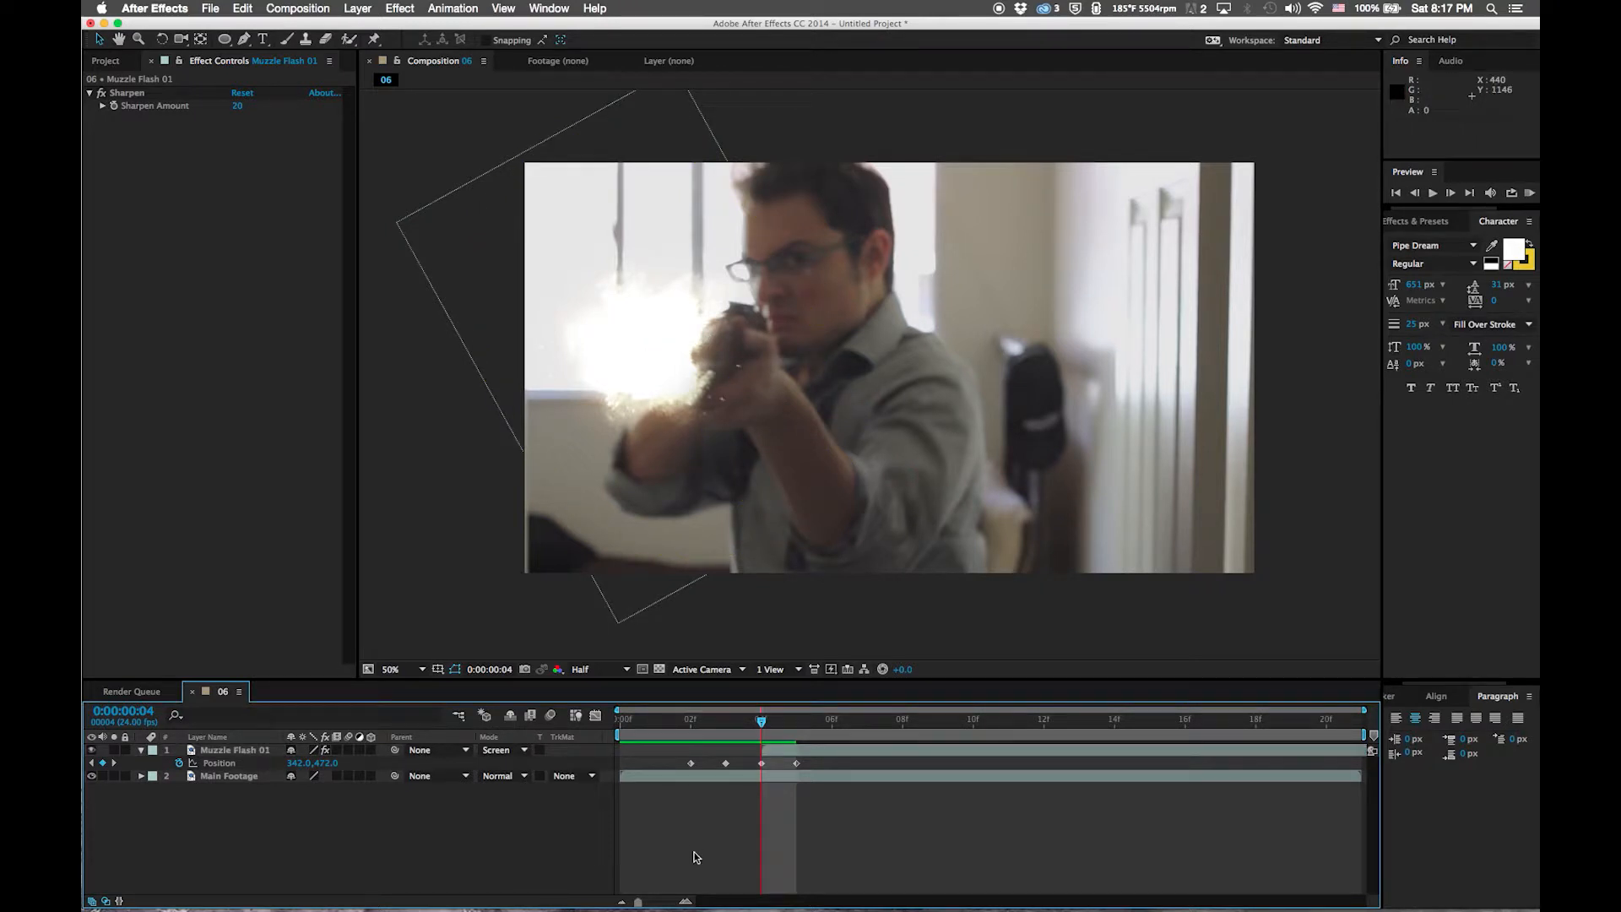
left_click(500, 776)
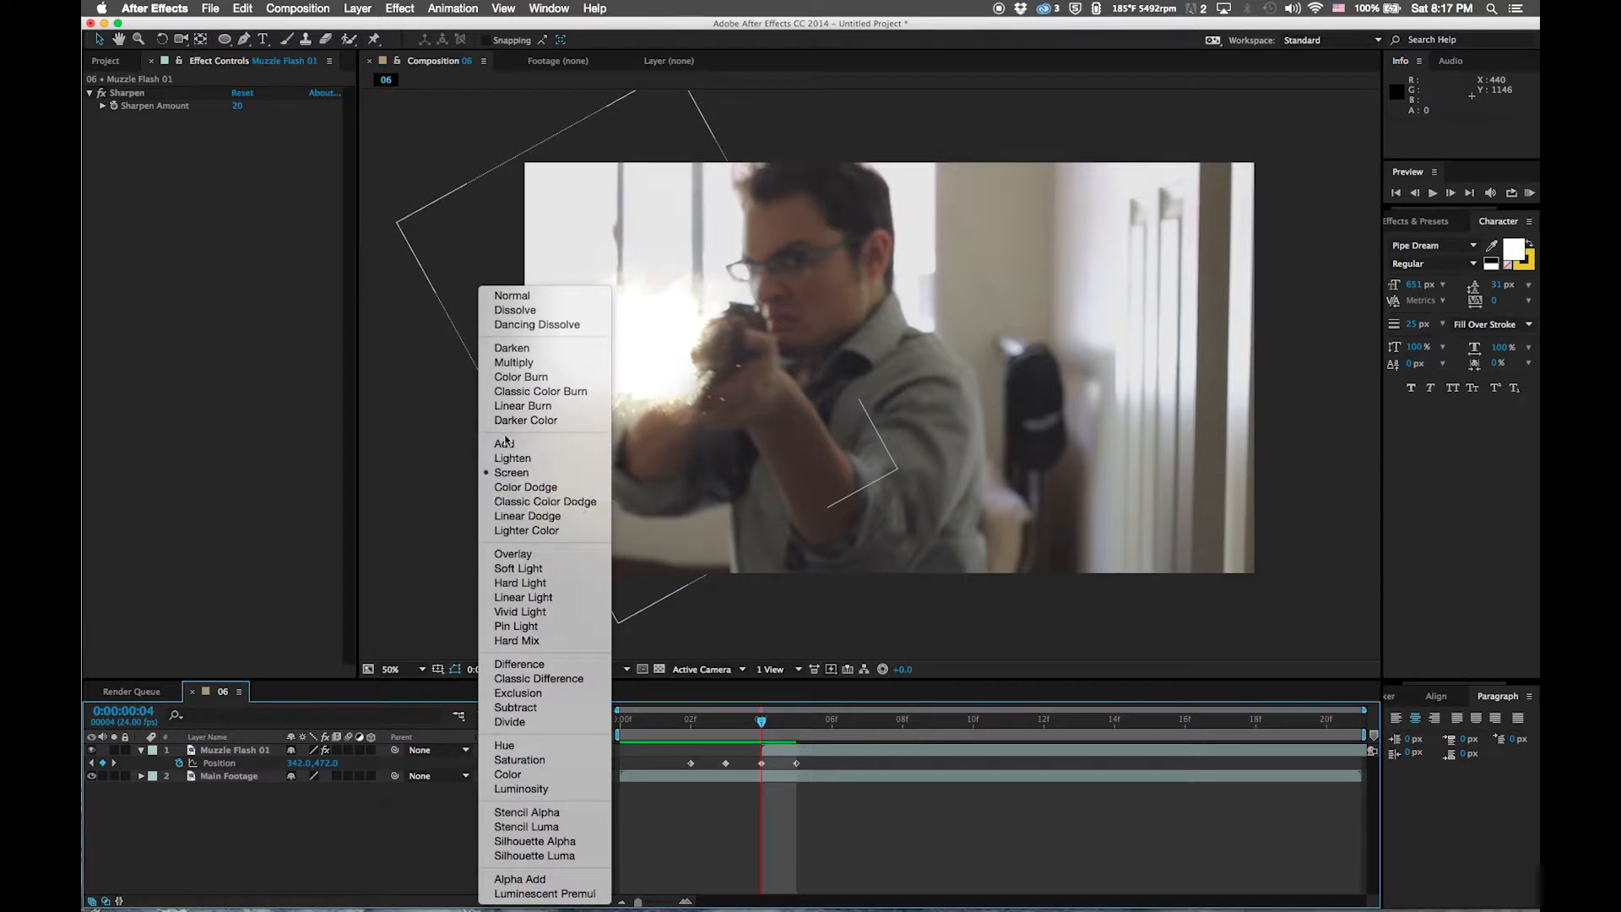
left_click(788, 429)
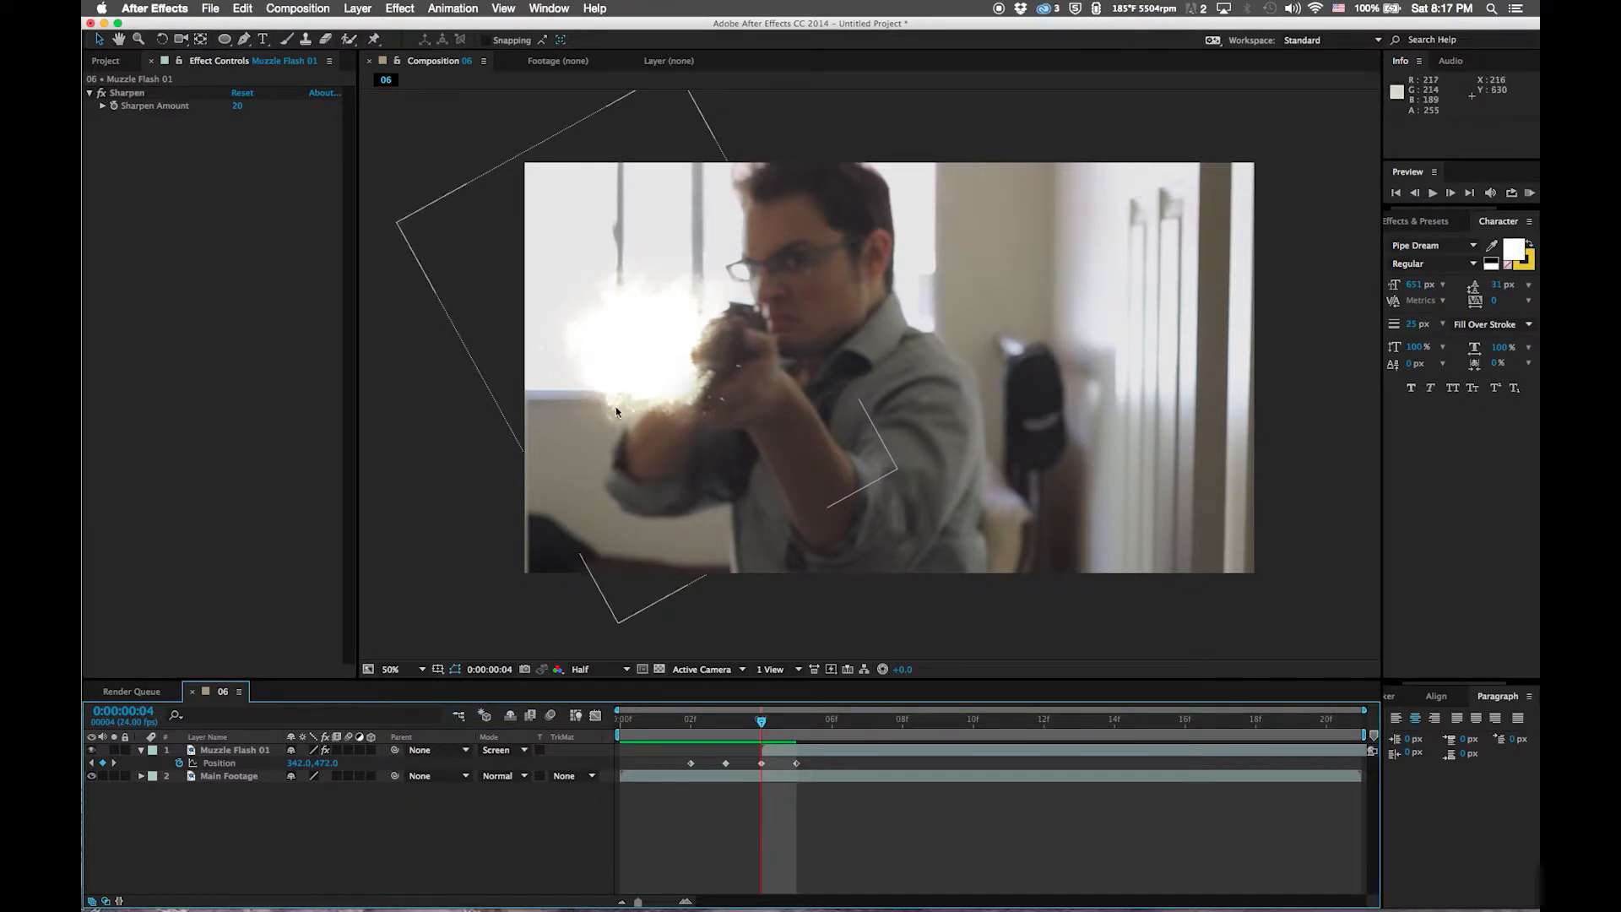
Play back the composition around frame 4 to check the muzzle flash's timing and blending
key("Page_Up")
left_click_drag(746, 738, 698, 735)
key("space")
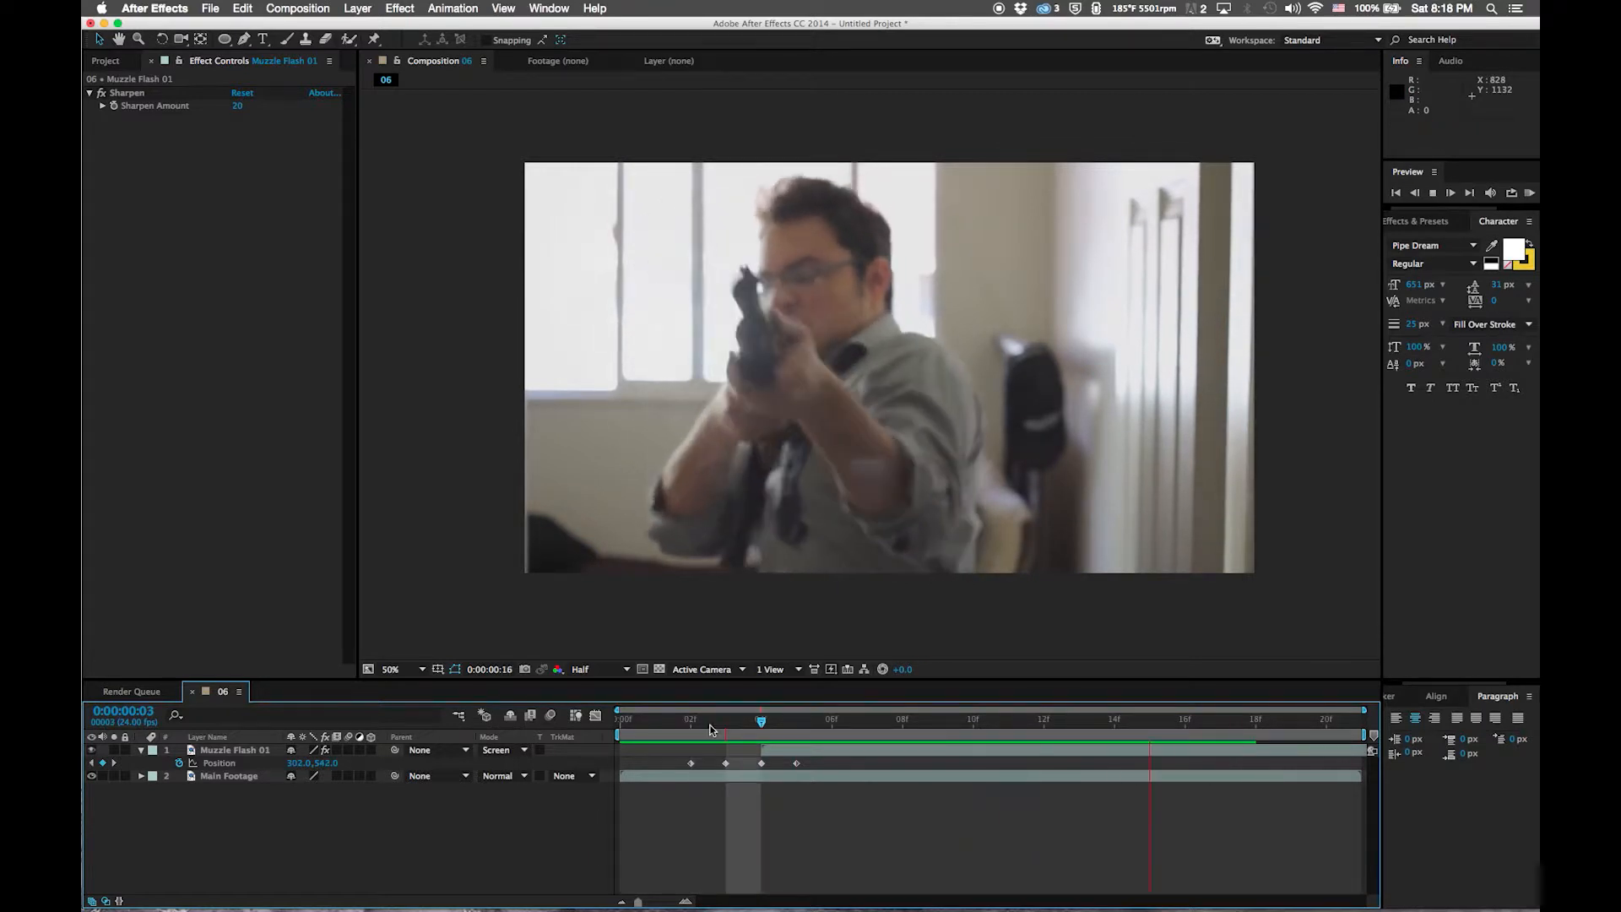
key("space")
key("space")
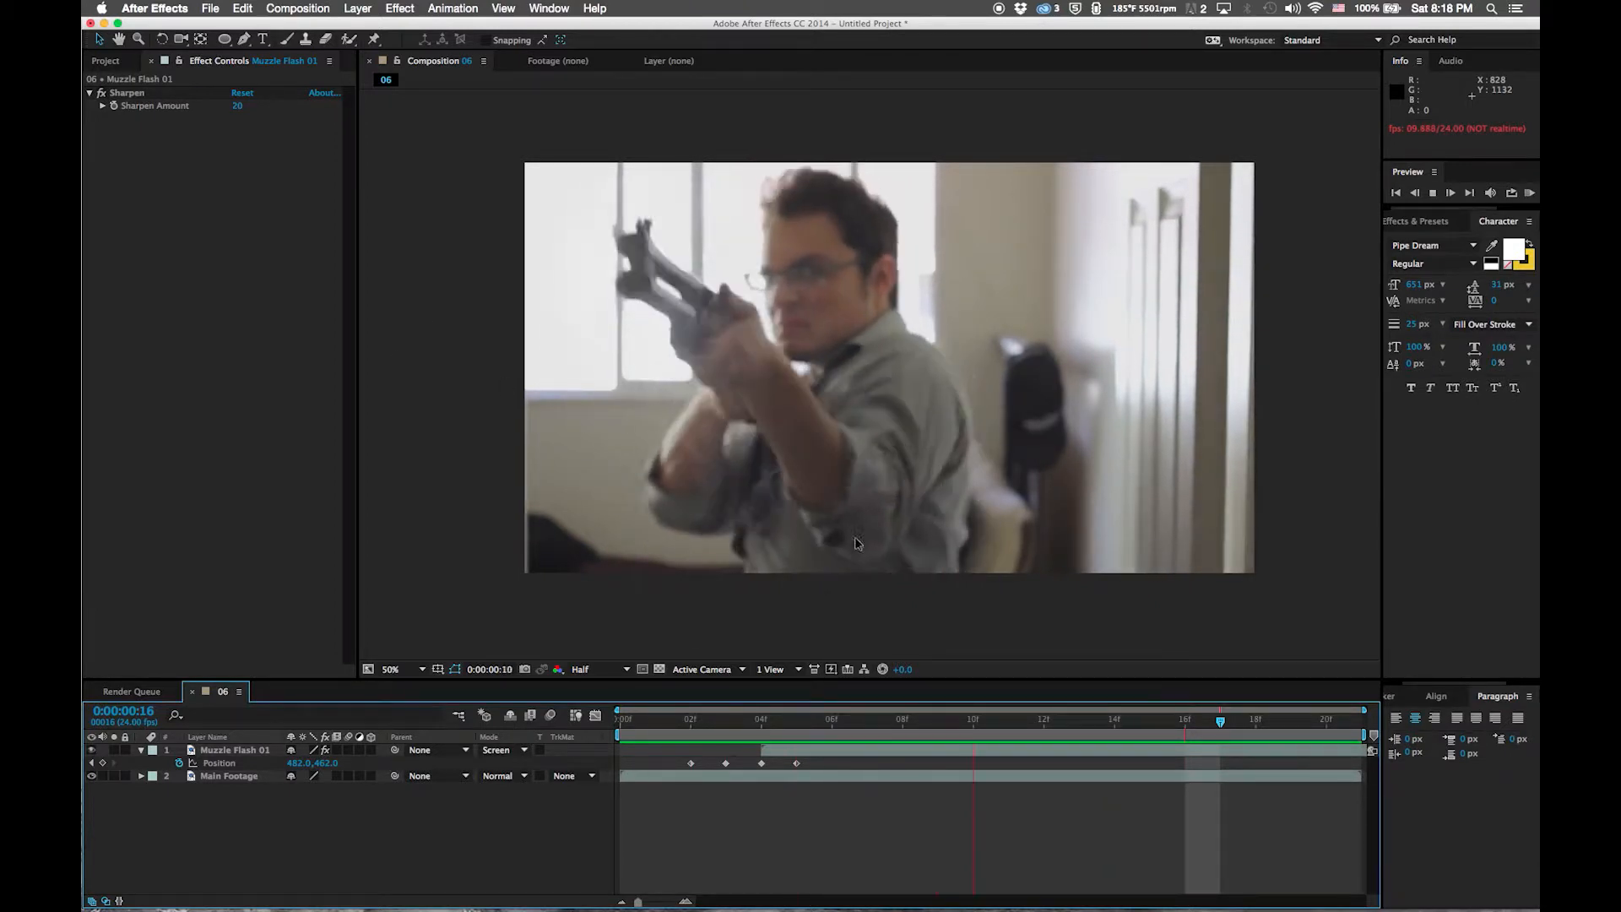
left_click(832, 722)
left_click_drag(847, 729, 726, 736)
key("space")
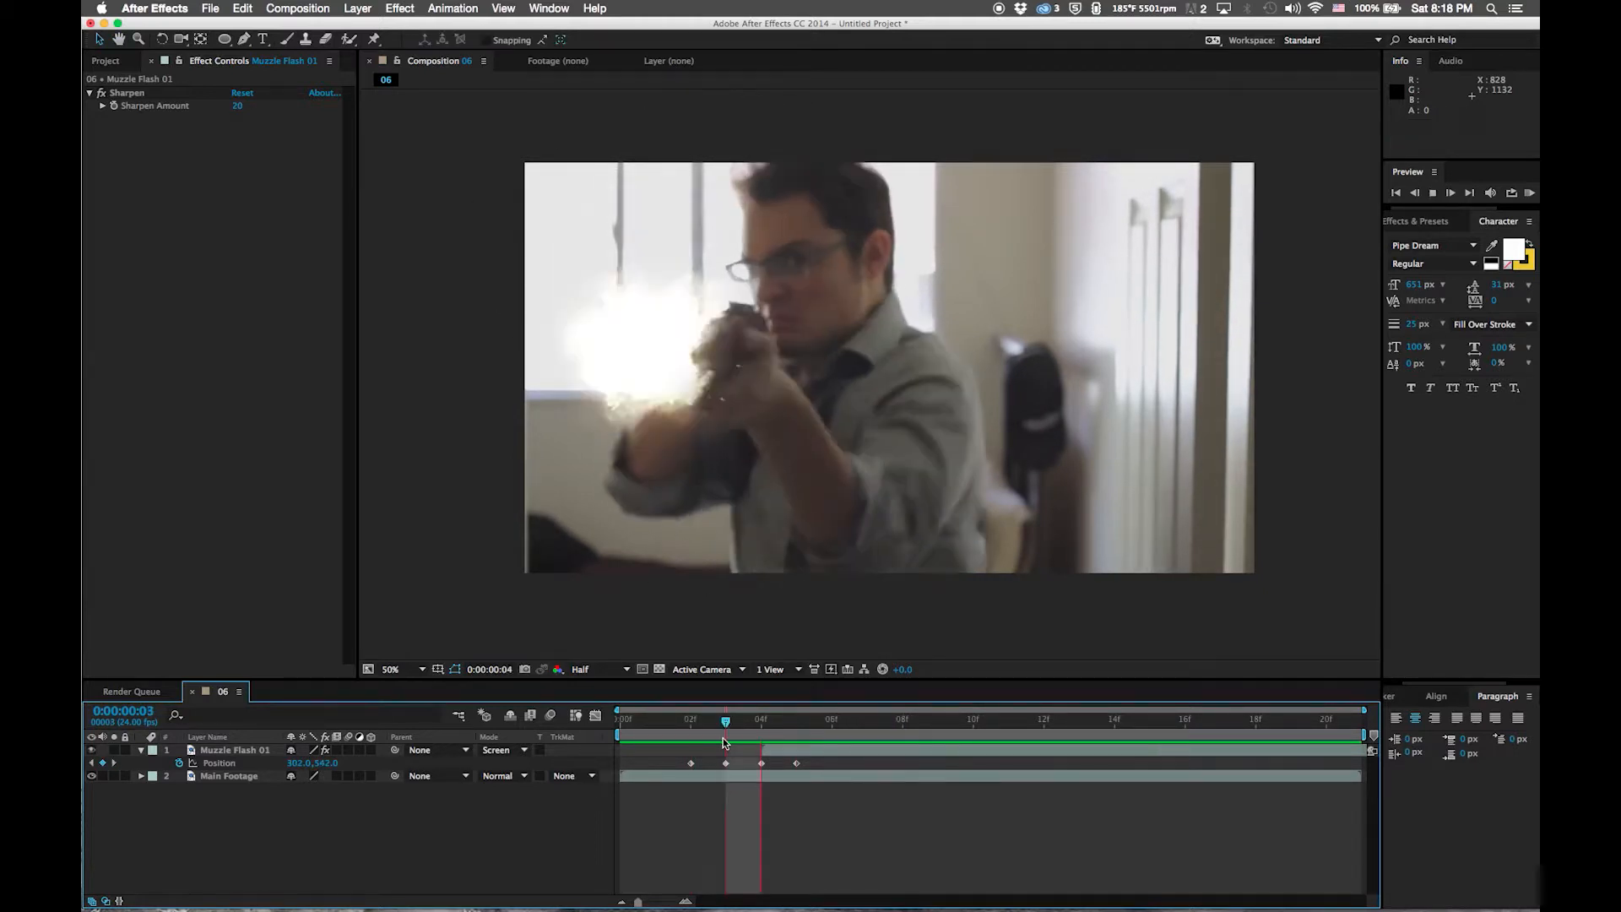
key("space")
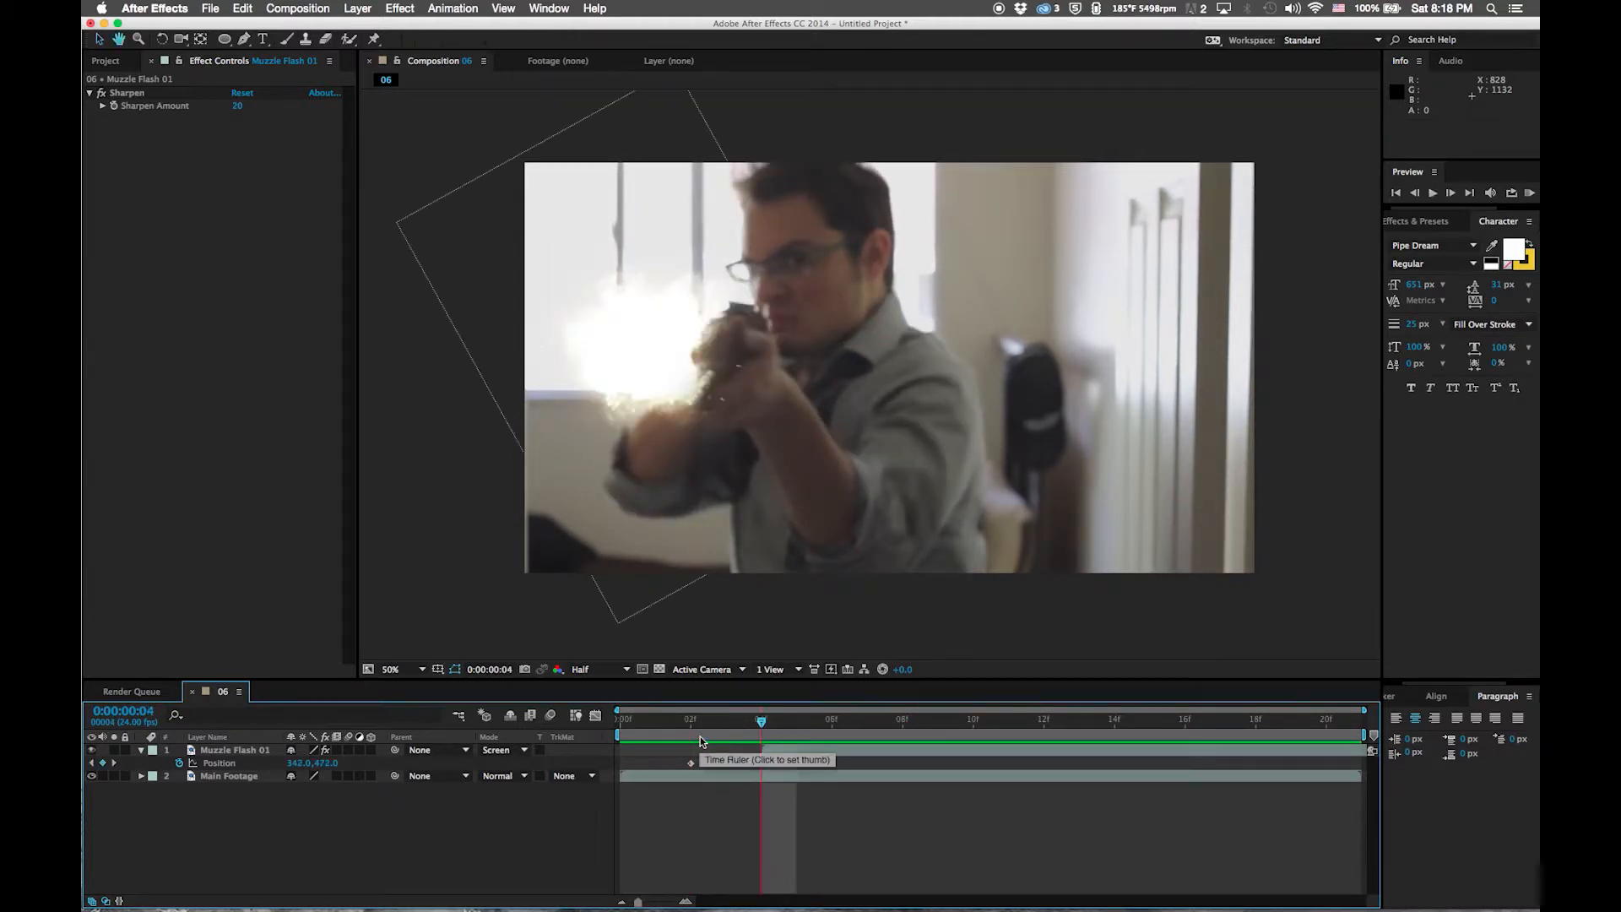
key("space")
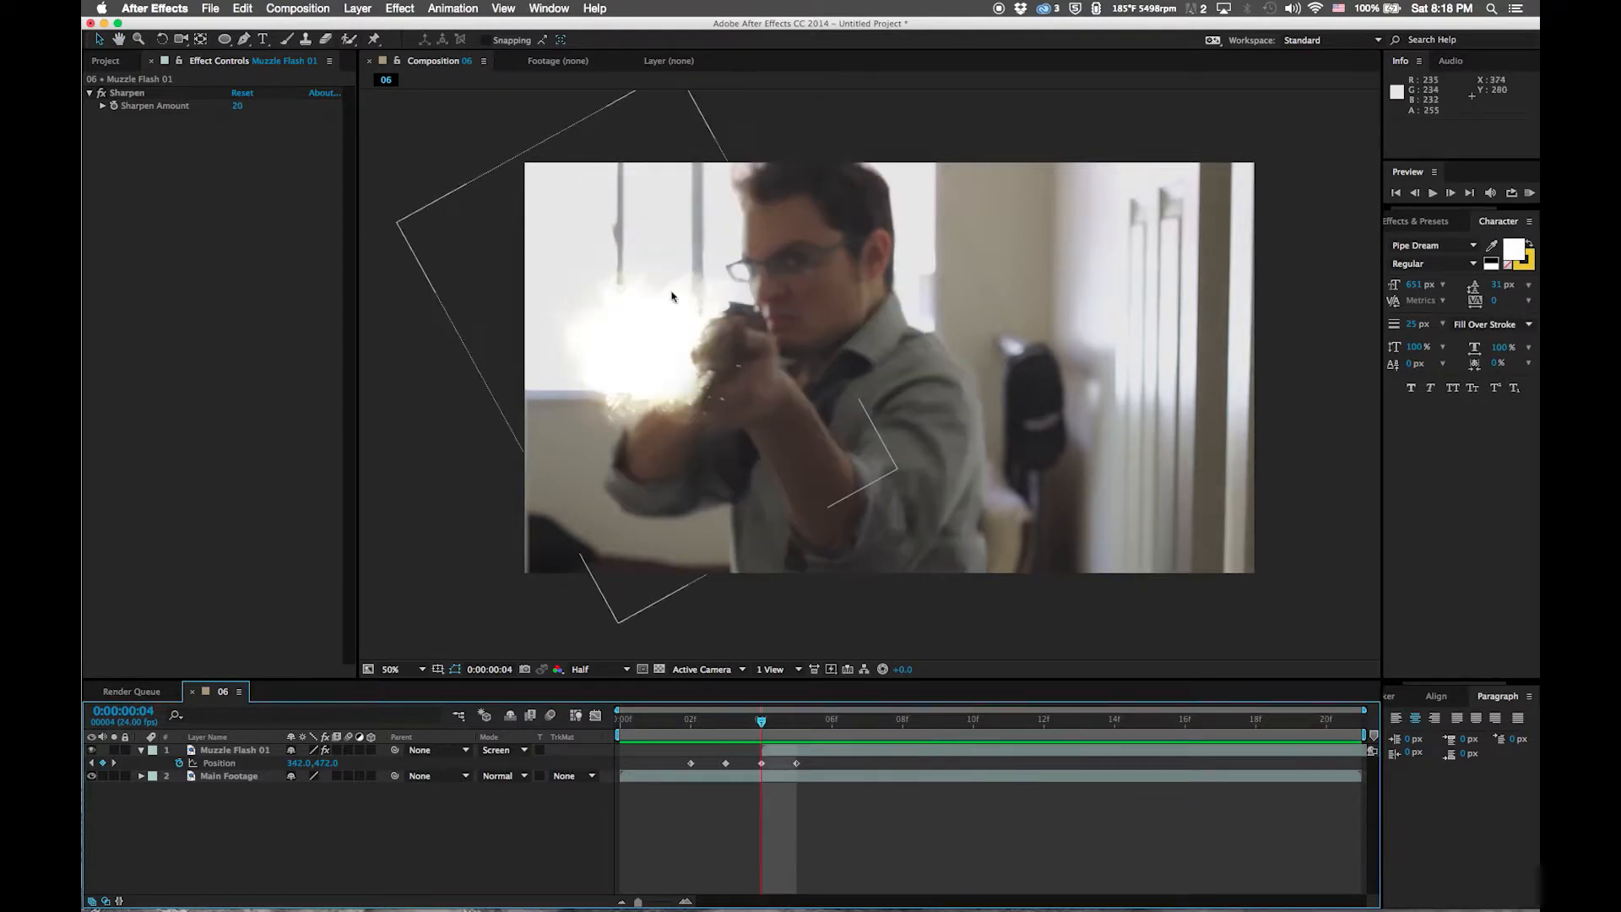
Create a 1920 × 1080 px purple solid layer named Shot Gun Shell
left_click(357, 7)
mouse_move(397, 32)
left_click(591, 48)
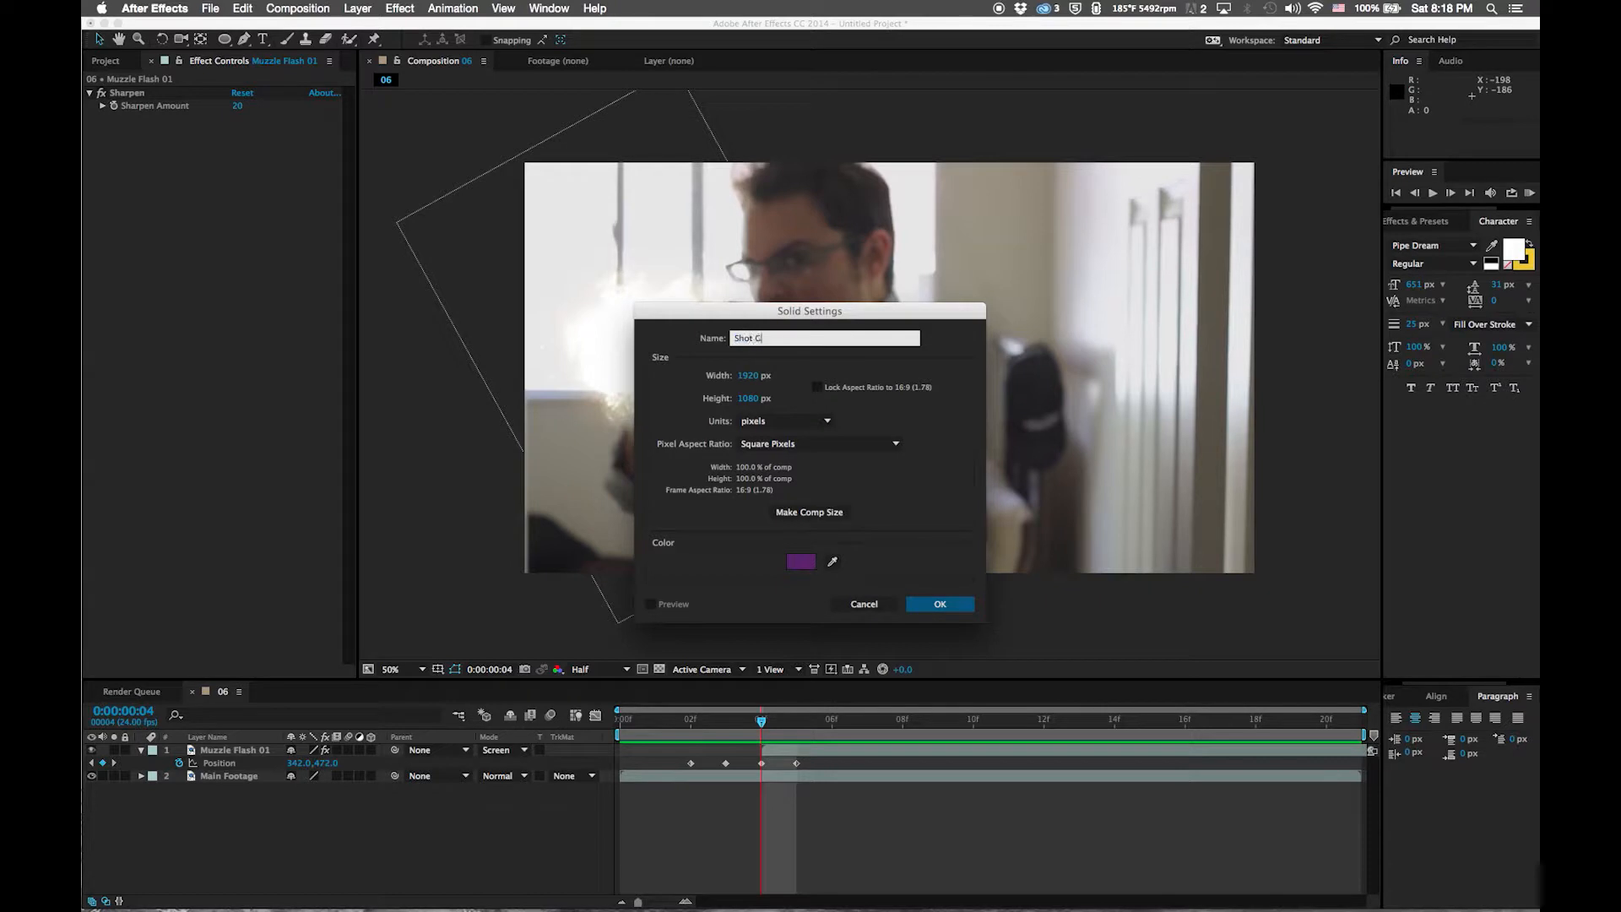
key("Return")
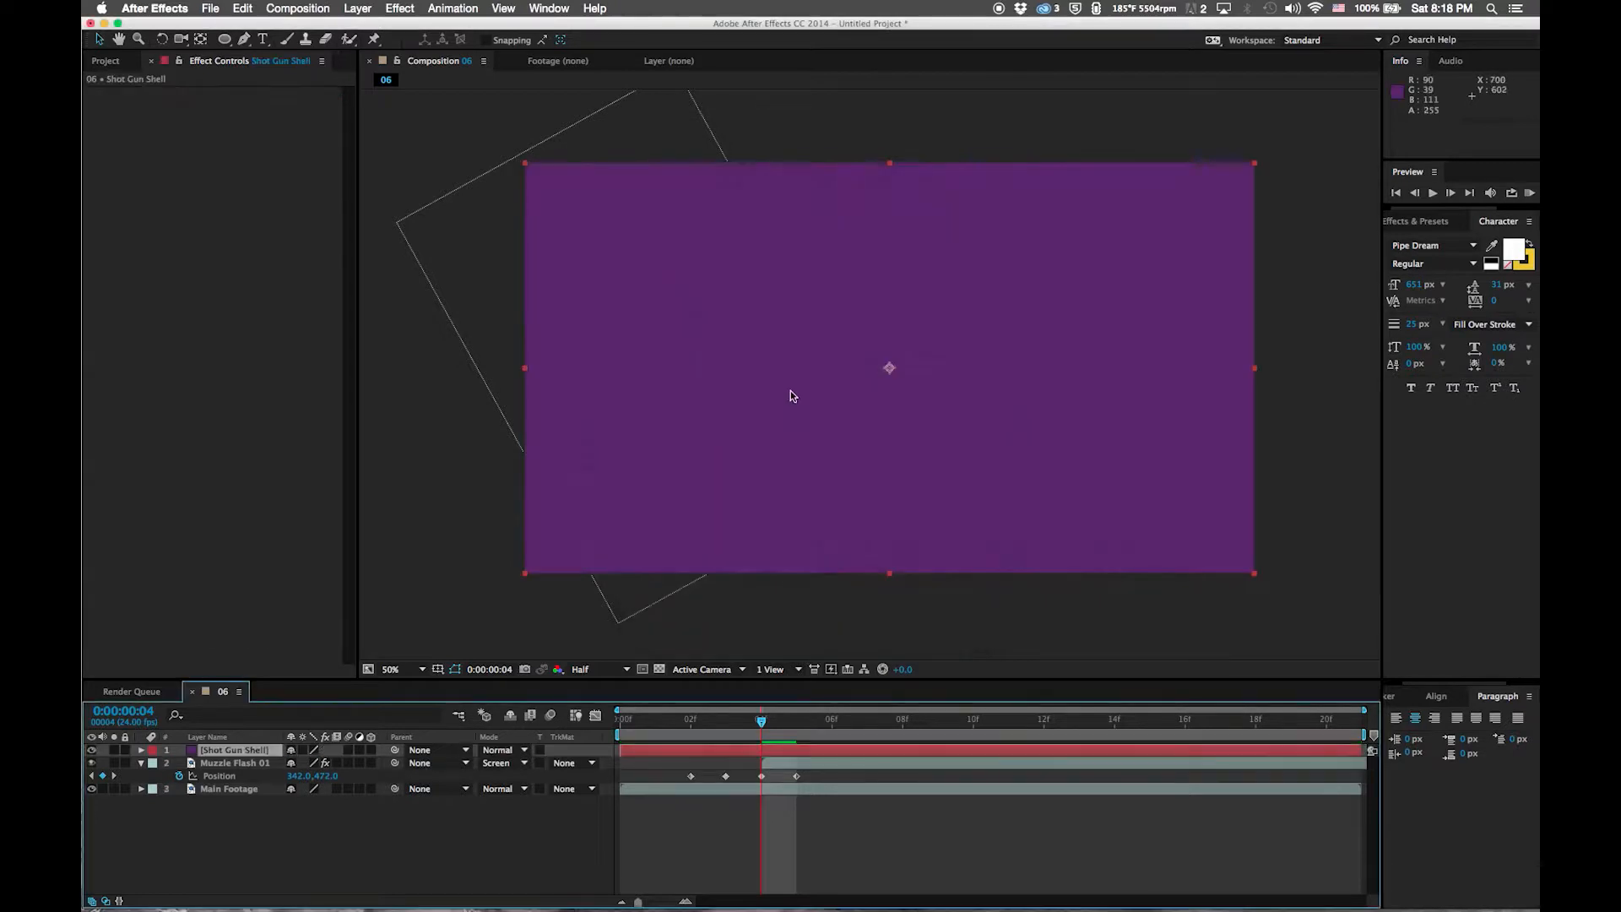
Change the Shot Gun Shell solid's color to olive yellow, hex 6F6727
left_click(287, 7)
mouse_move(346, 8)
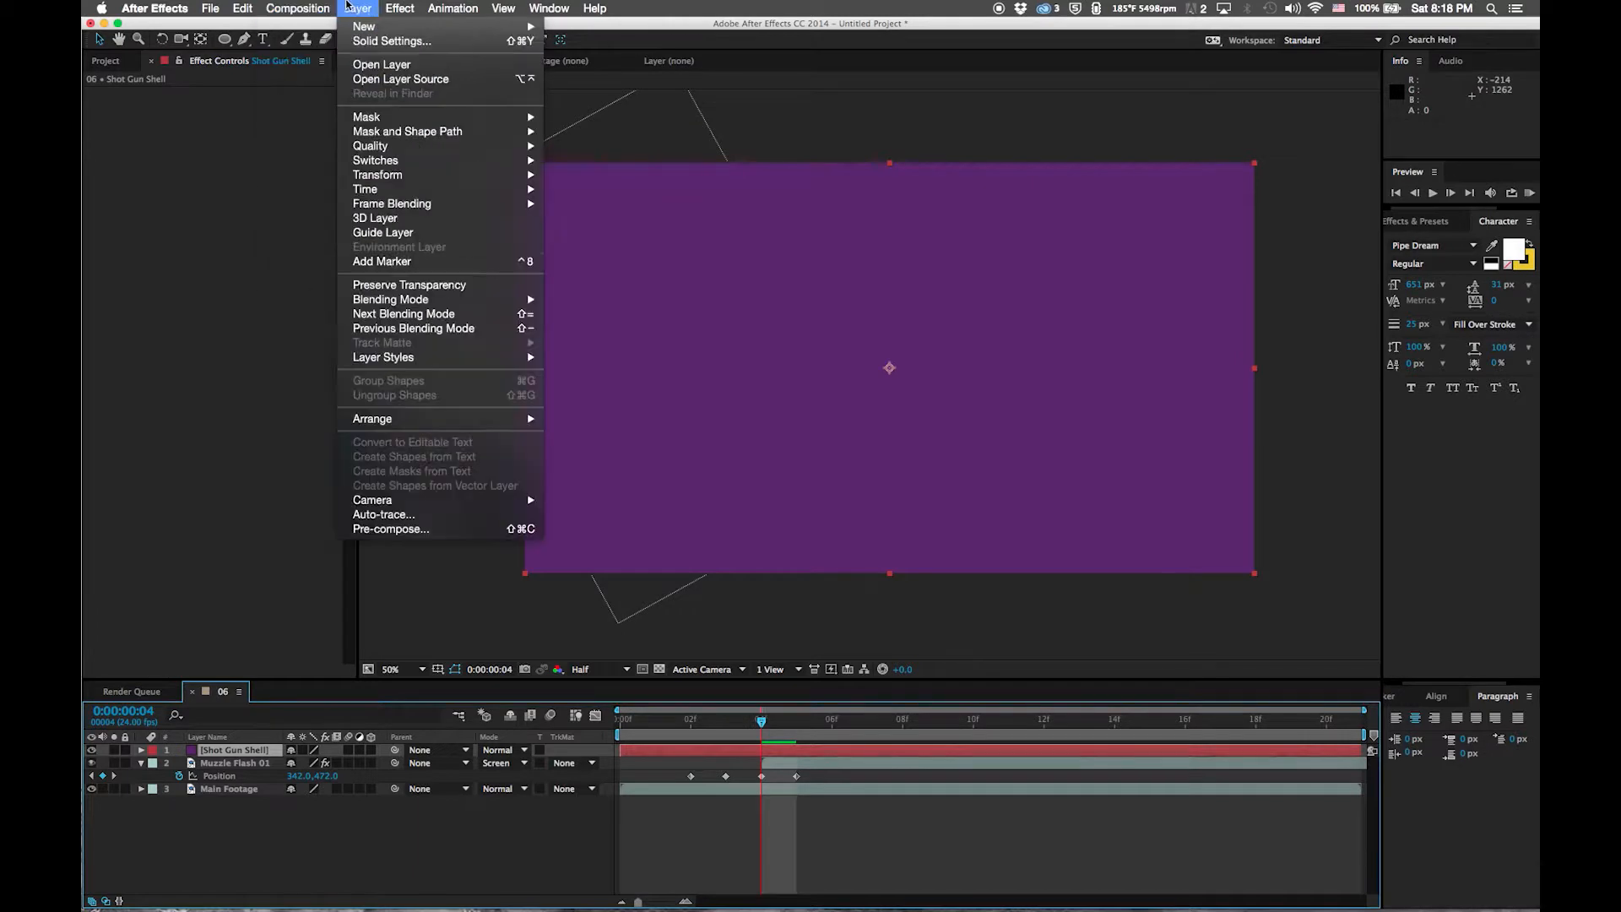
left_click(363, 41)
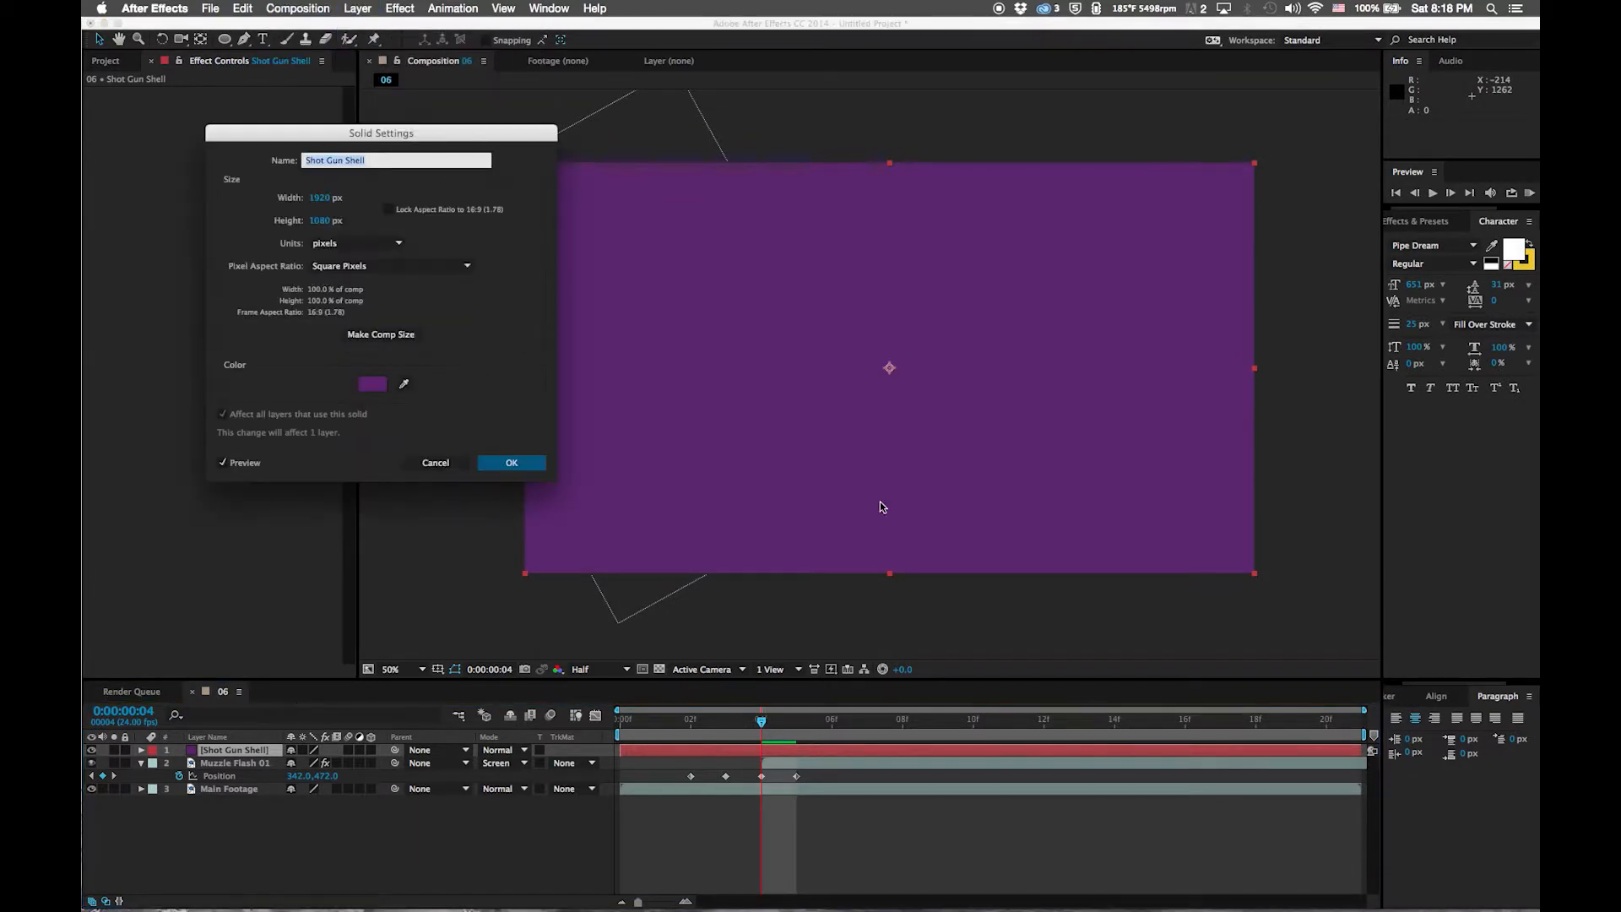
left_click(370, 385)
mouse_move(1356, 386)
left_mouse_down()
mouse_move(1359, 355)
mouse_move(1361, 393)
left_mouse_up()
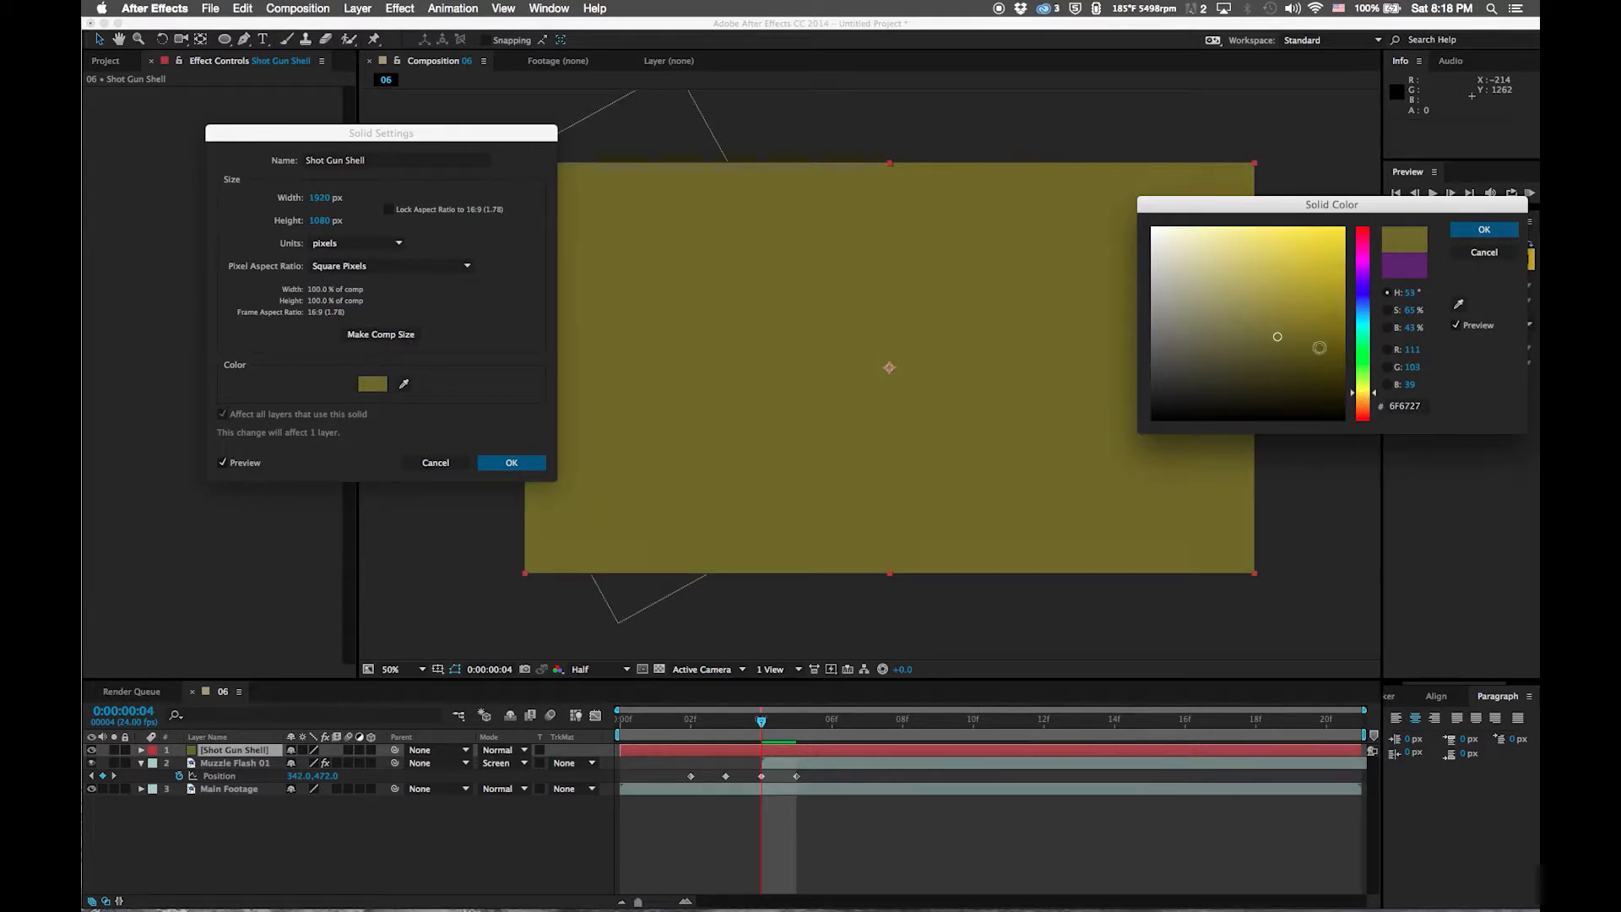
left_click(1488, 233)
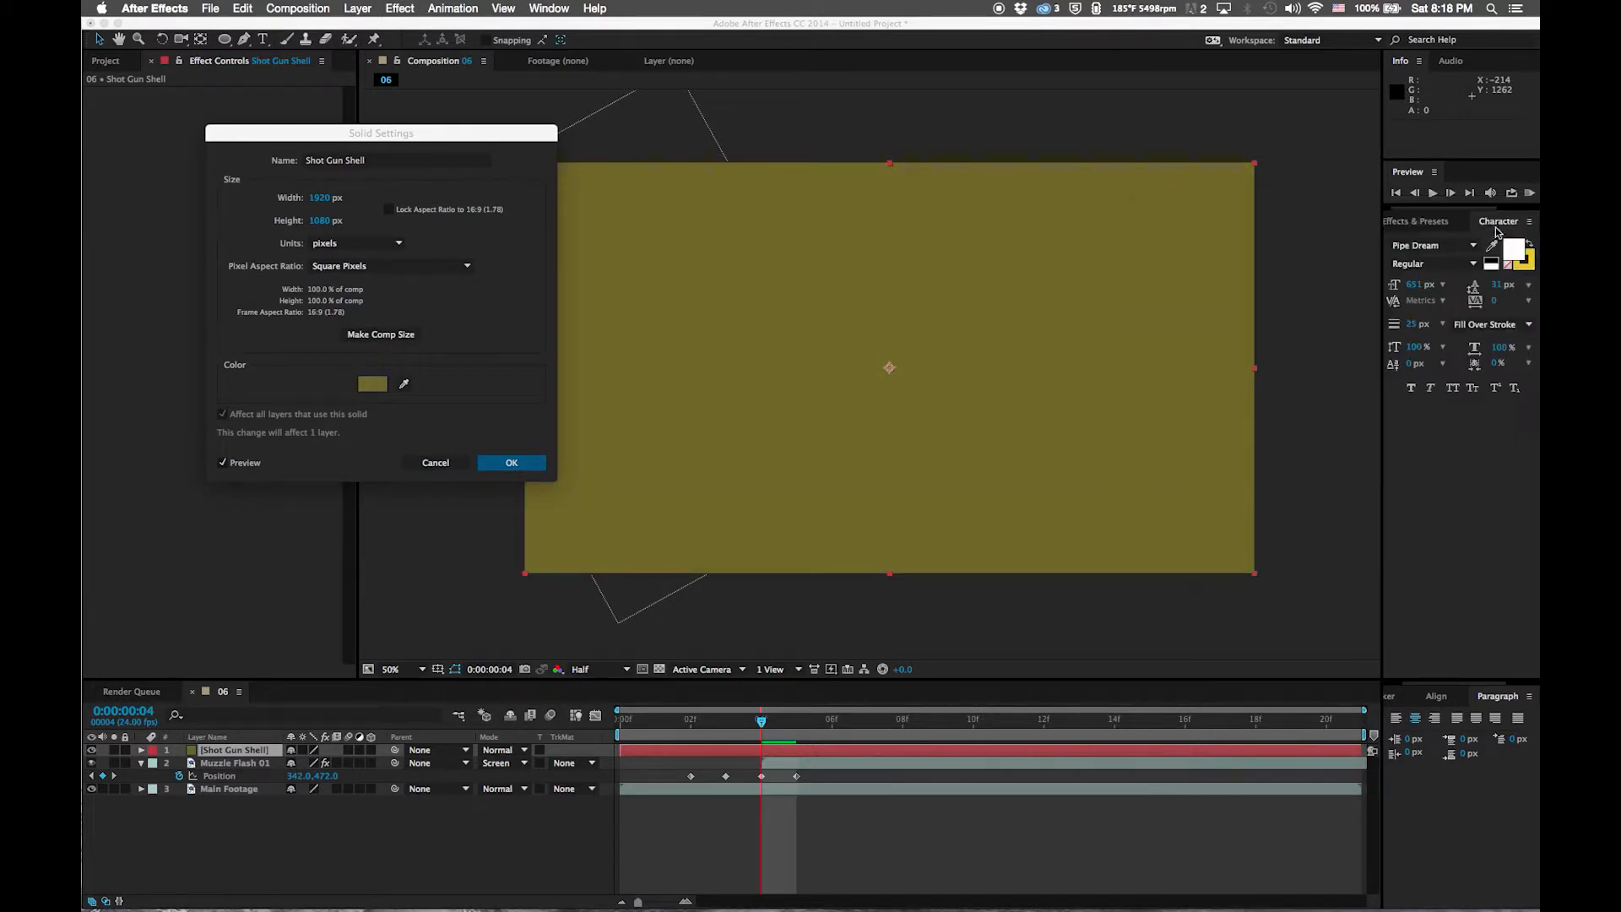
left_click(511, 462)
Mask the shell solid with a wide, thin base rectangle and a body rectangle about 460 × 632 px standing on it
left_click(224, 39)
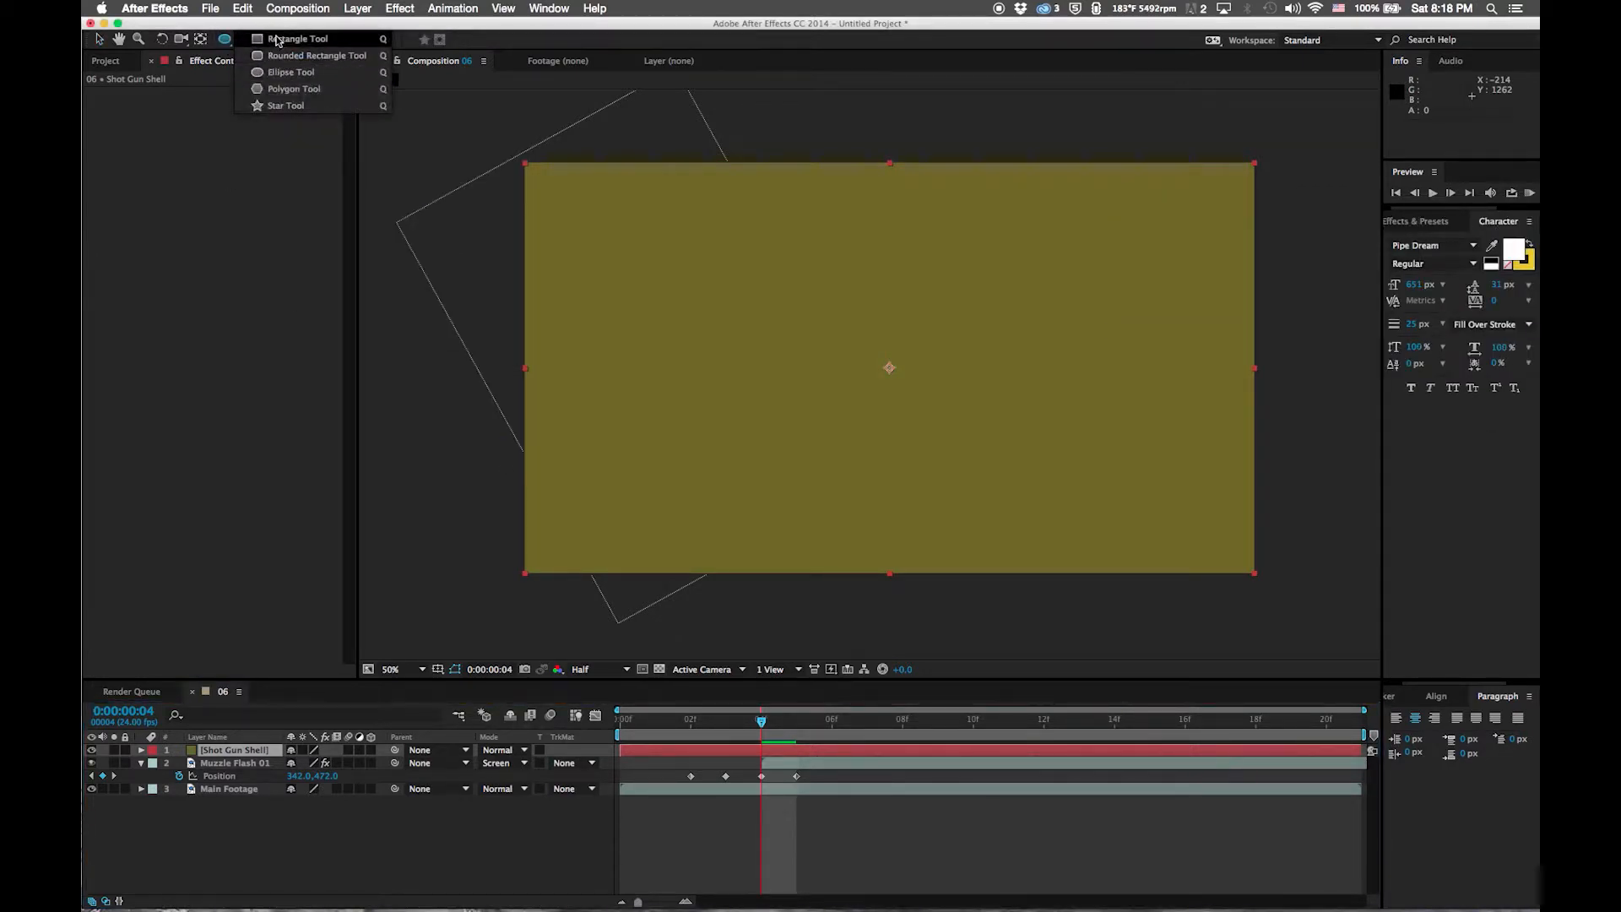
left_click(286, 38)
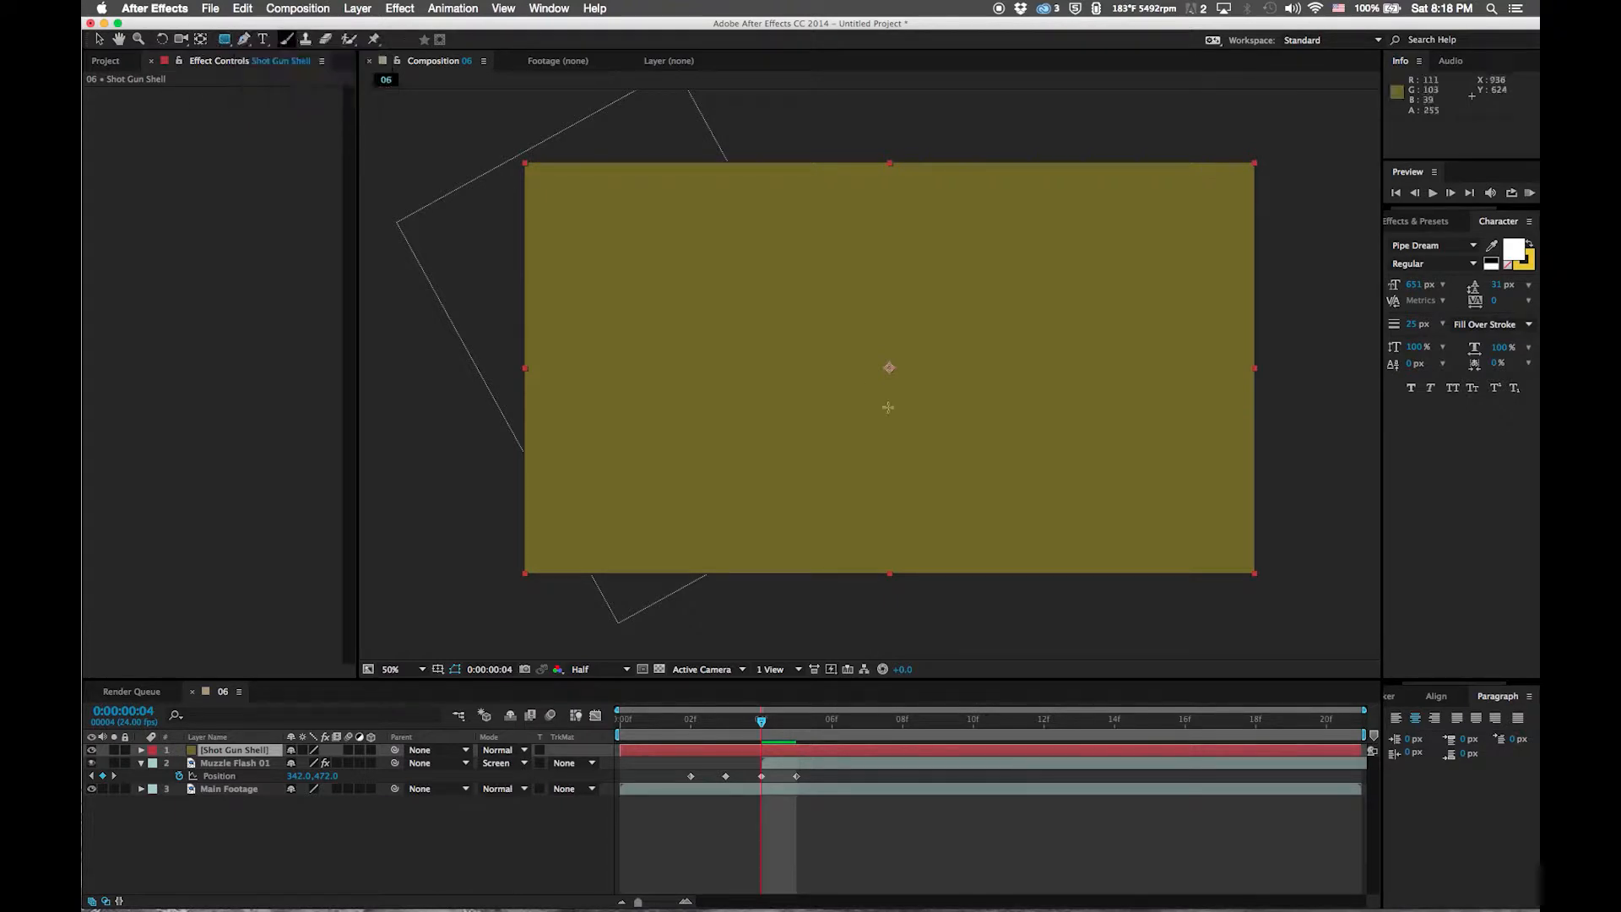
left_click_drag(780, 413, 973, 455)
left_click_drag(778, 180, 953, 419)
Shift the body mask about 26 px to the right so it sits centered over the base
key("v")
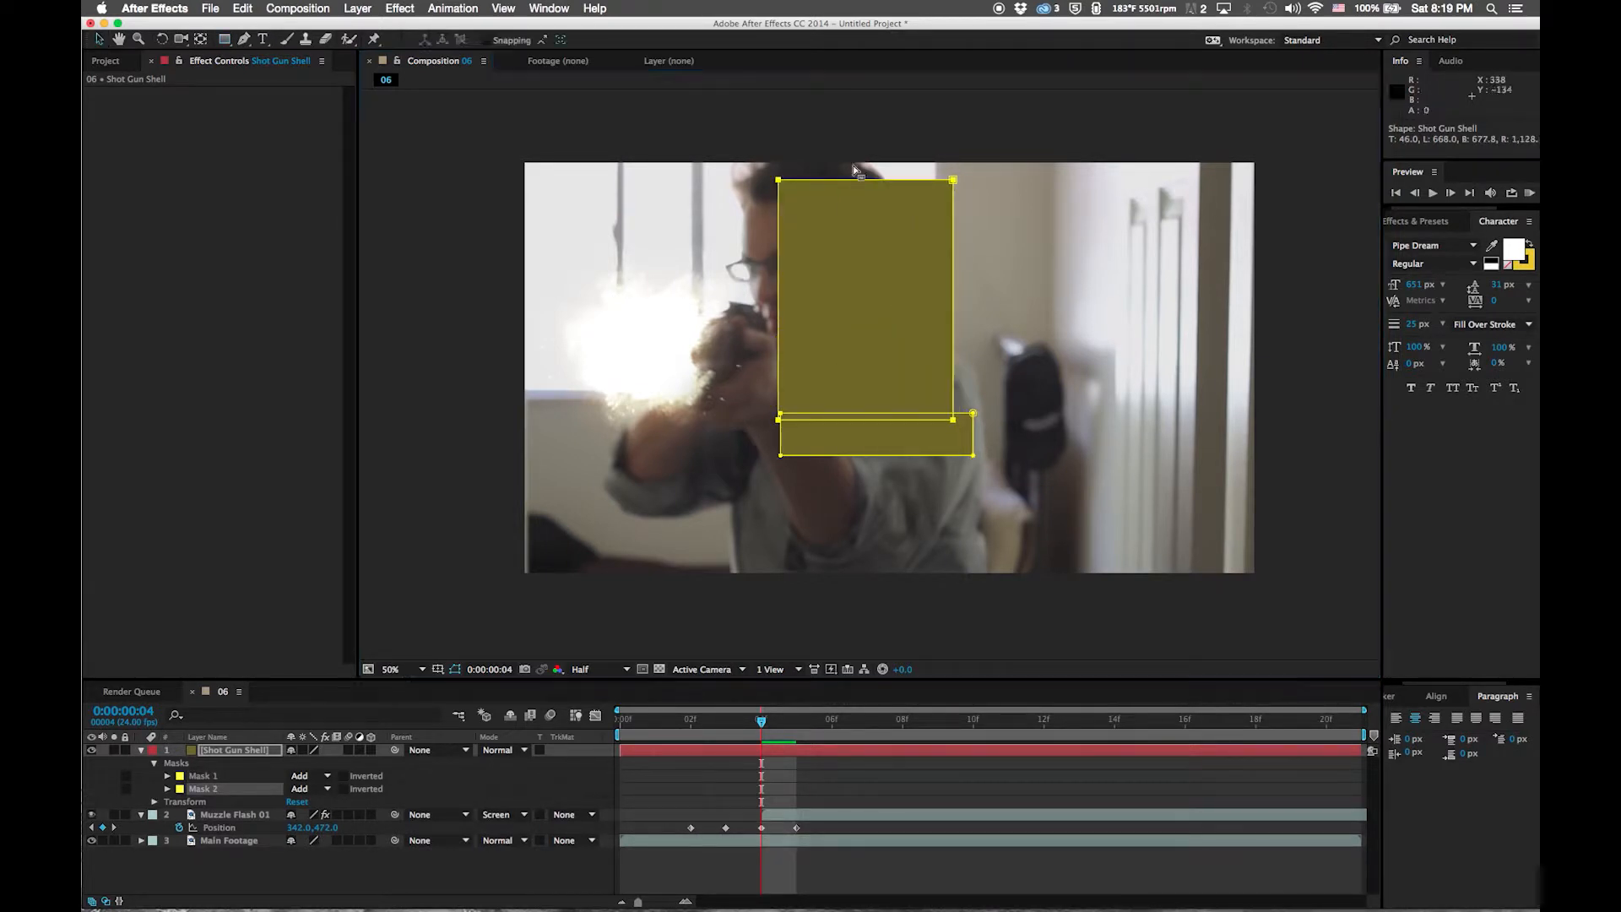
double_click(899, 225)
left_click_drag(899, 225, 910, 226)
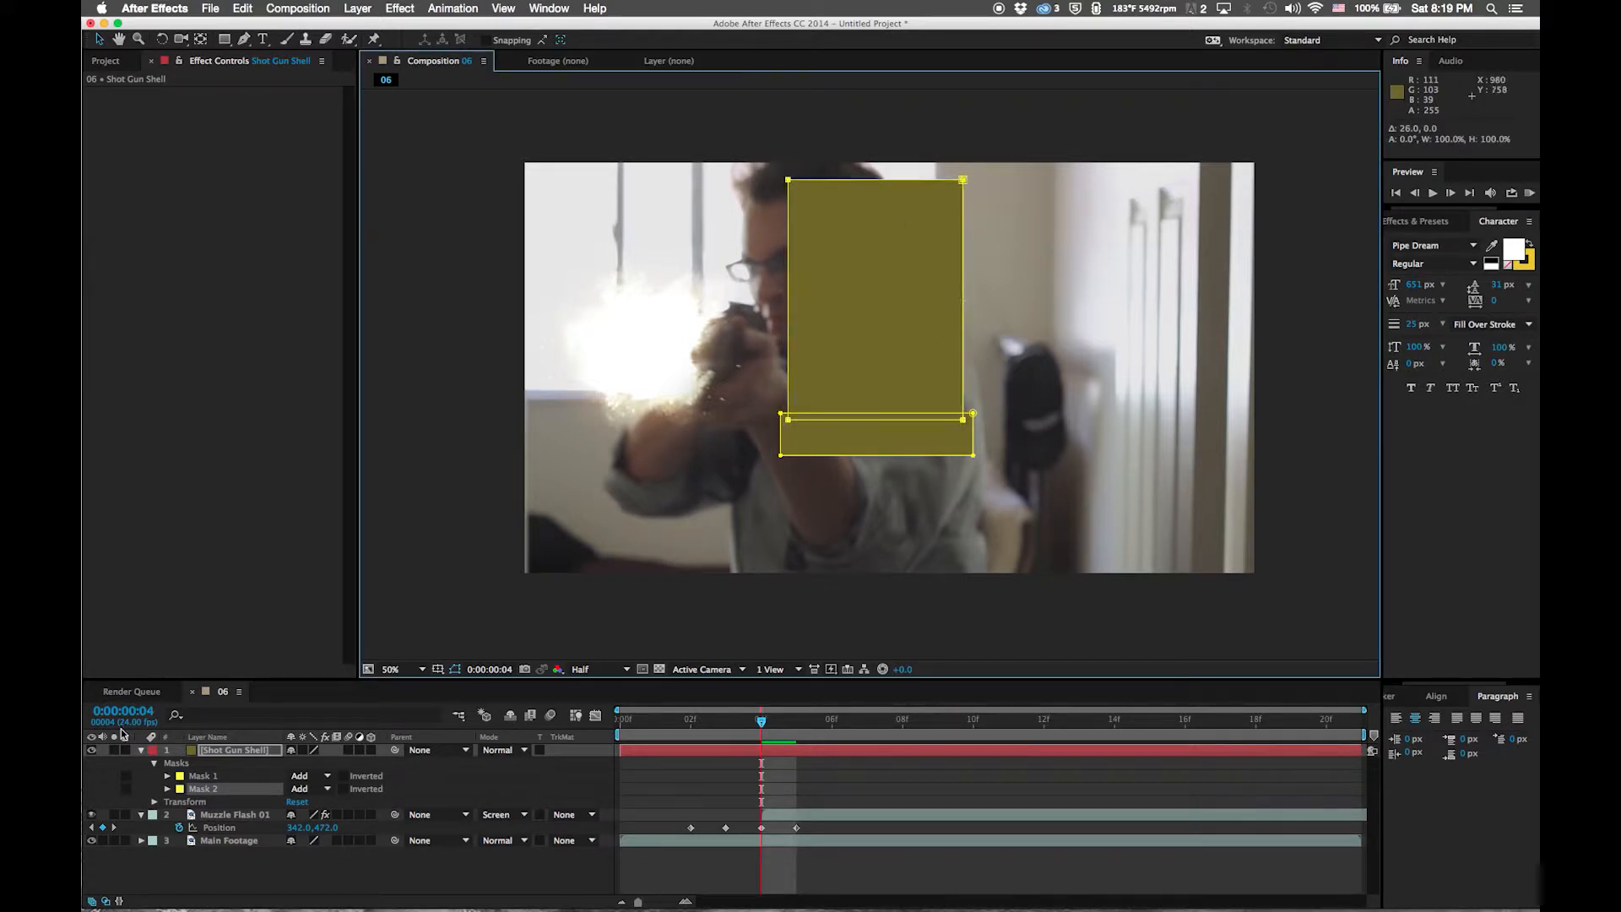
Center the Shot Gun Shell layer horizontally and vertically in the composition and solo it
left_click(141, 750)
left_click(142, 762)
left_click(252, 750)
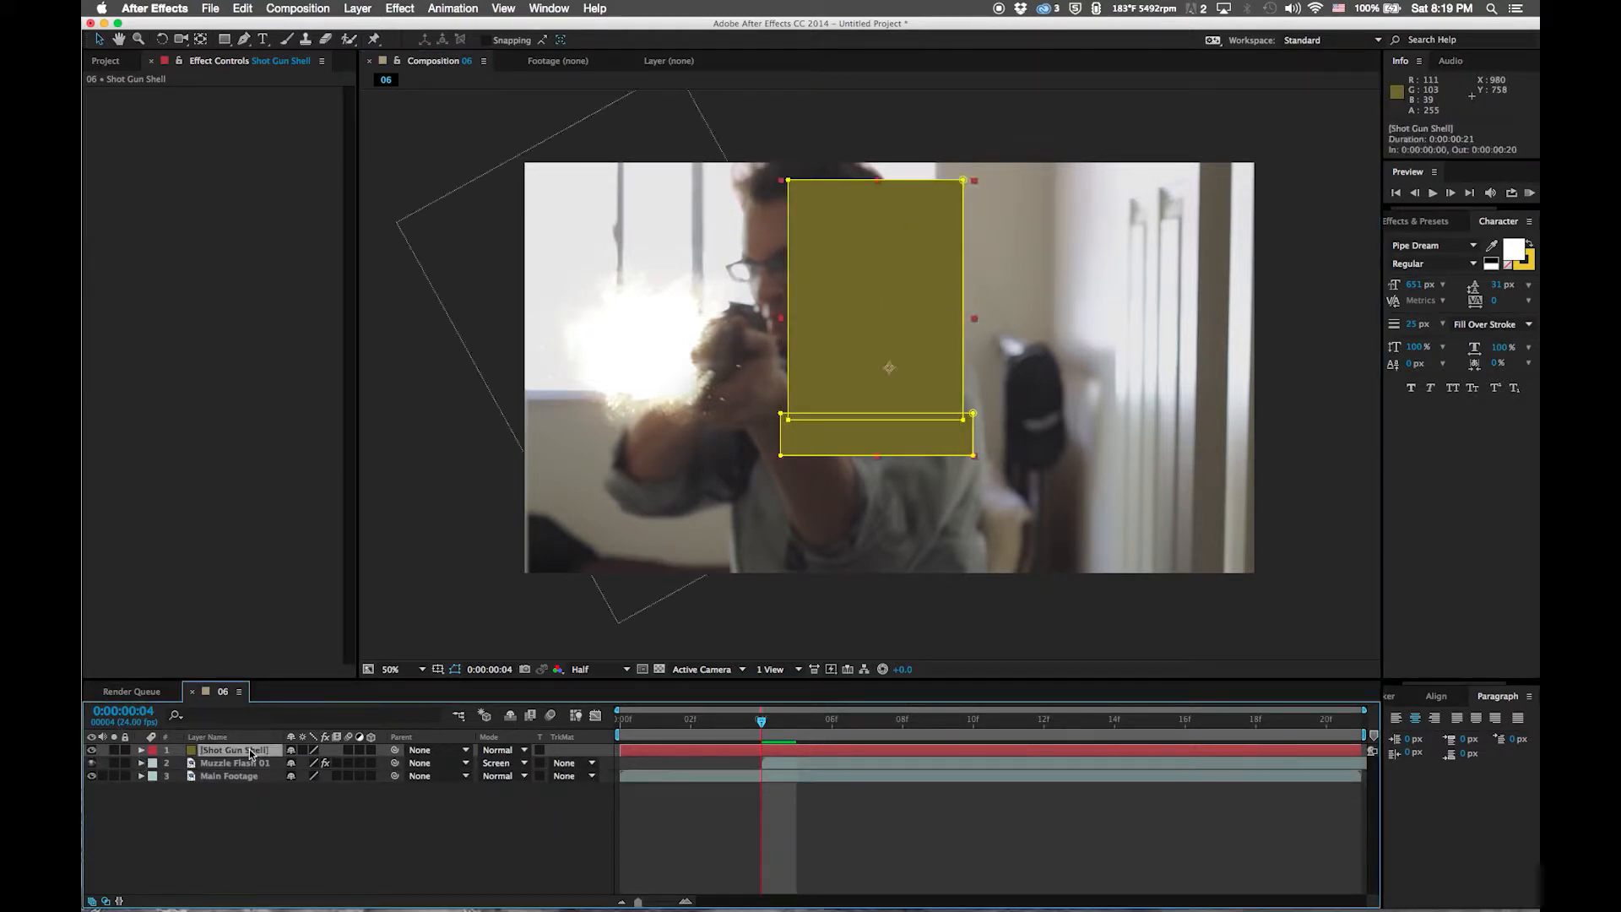
left_click(1451, 697)
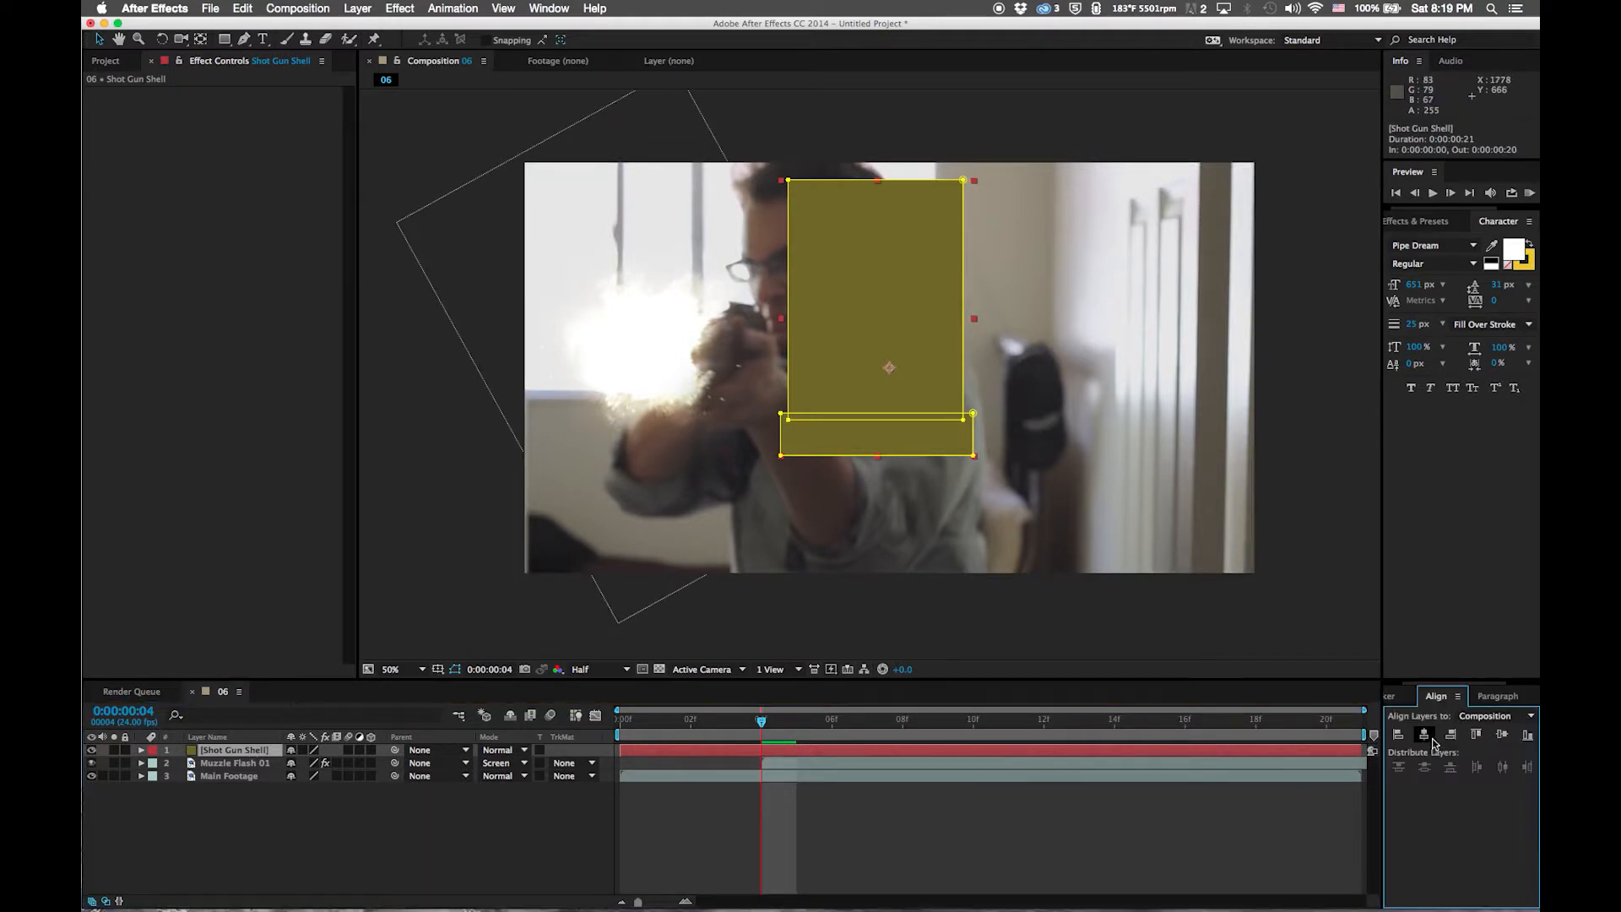
left_click(1424, 733)
left_click(1502, 733)
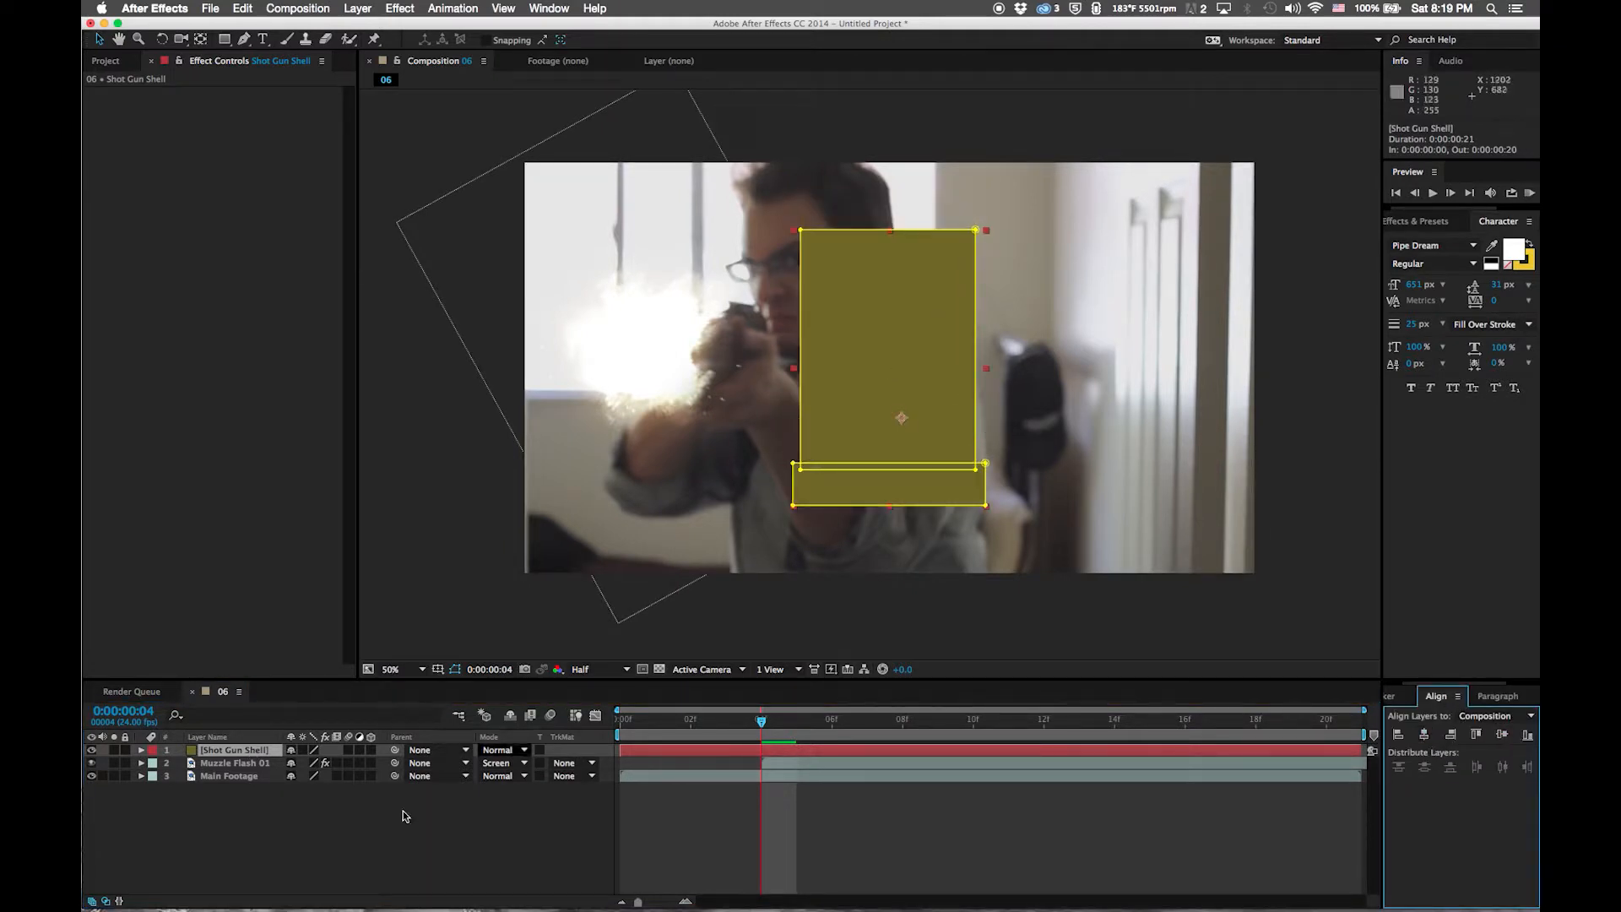
left_click(114, 750)
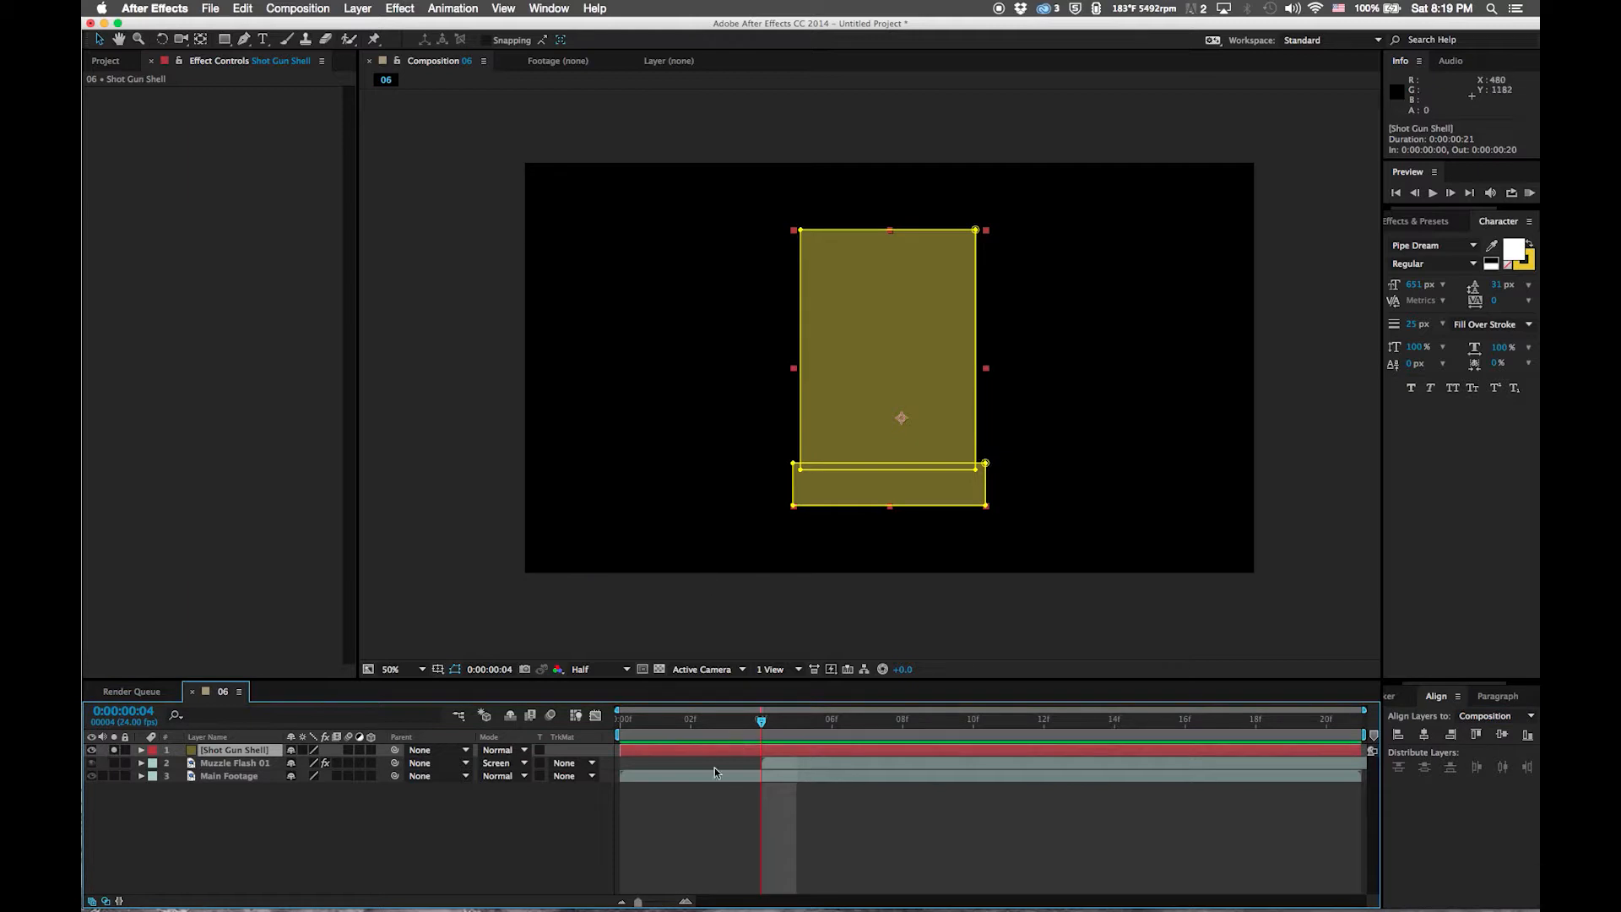
Create a 1920 × 1080 px solid layer in deep red, hex BD1616
left_click(675, 809)
left_click(382, 5)
mouse_move(358, 8)
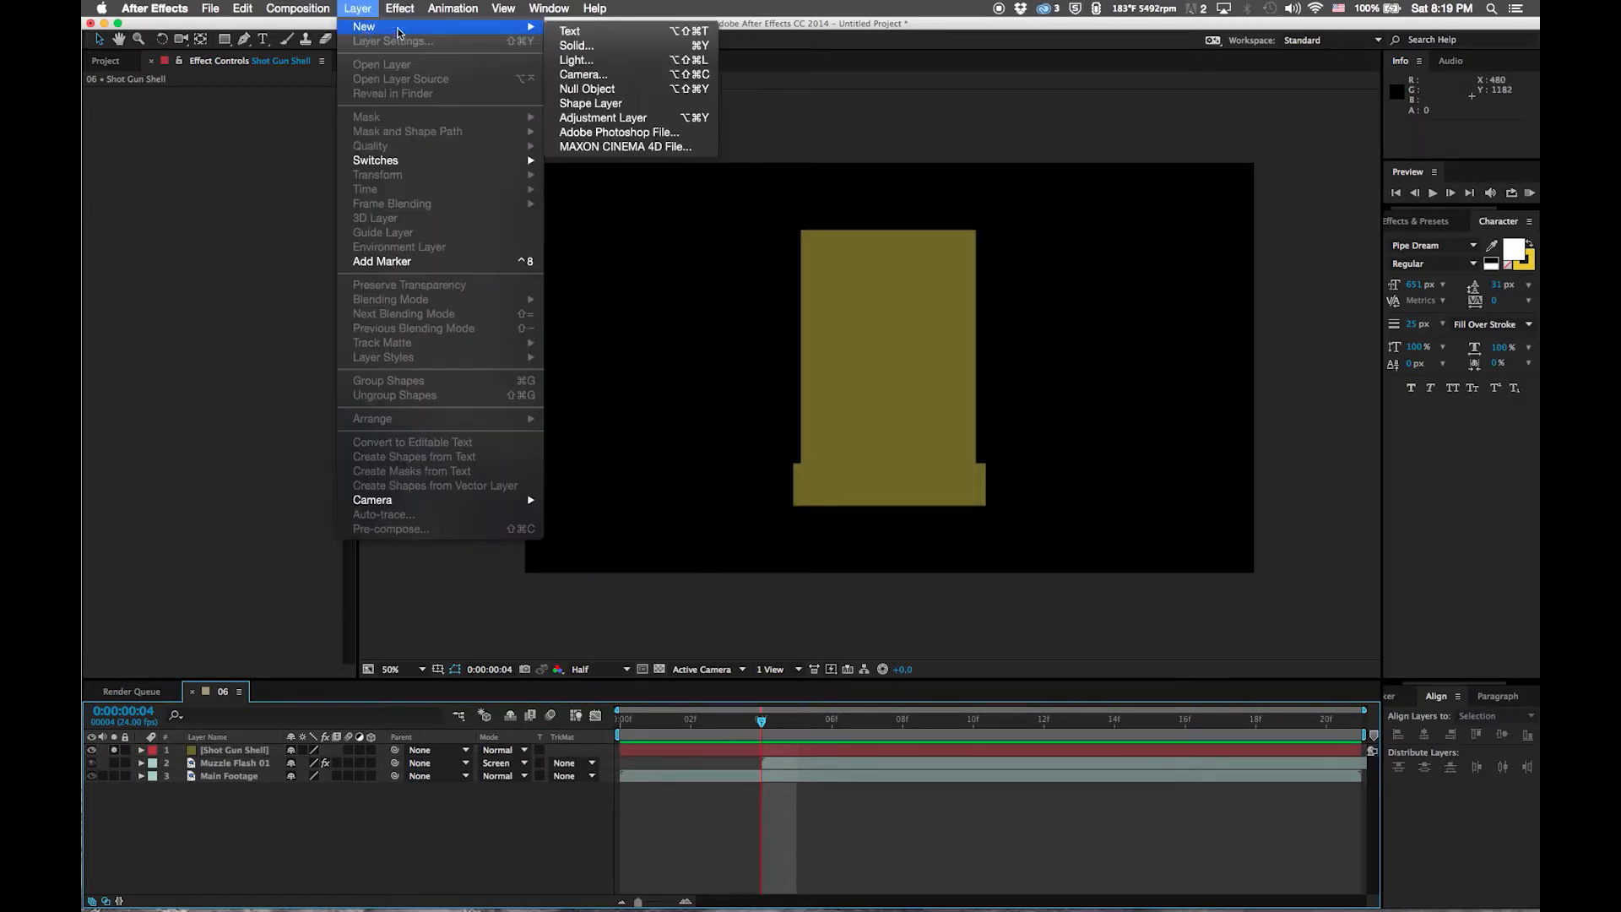
left_click(550, 47)
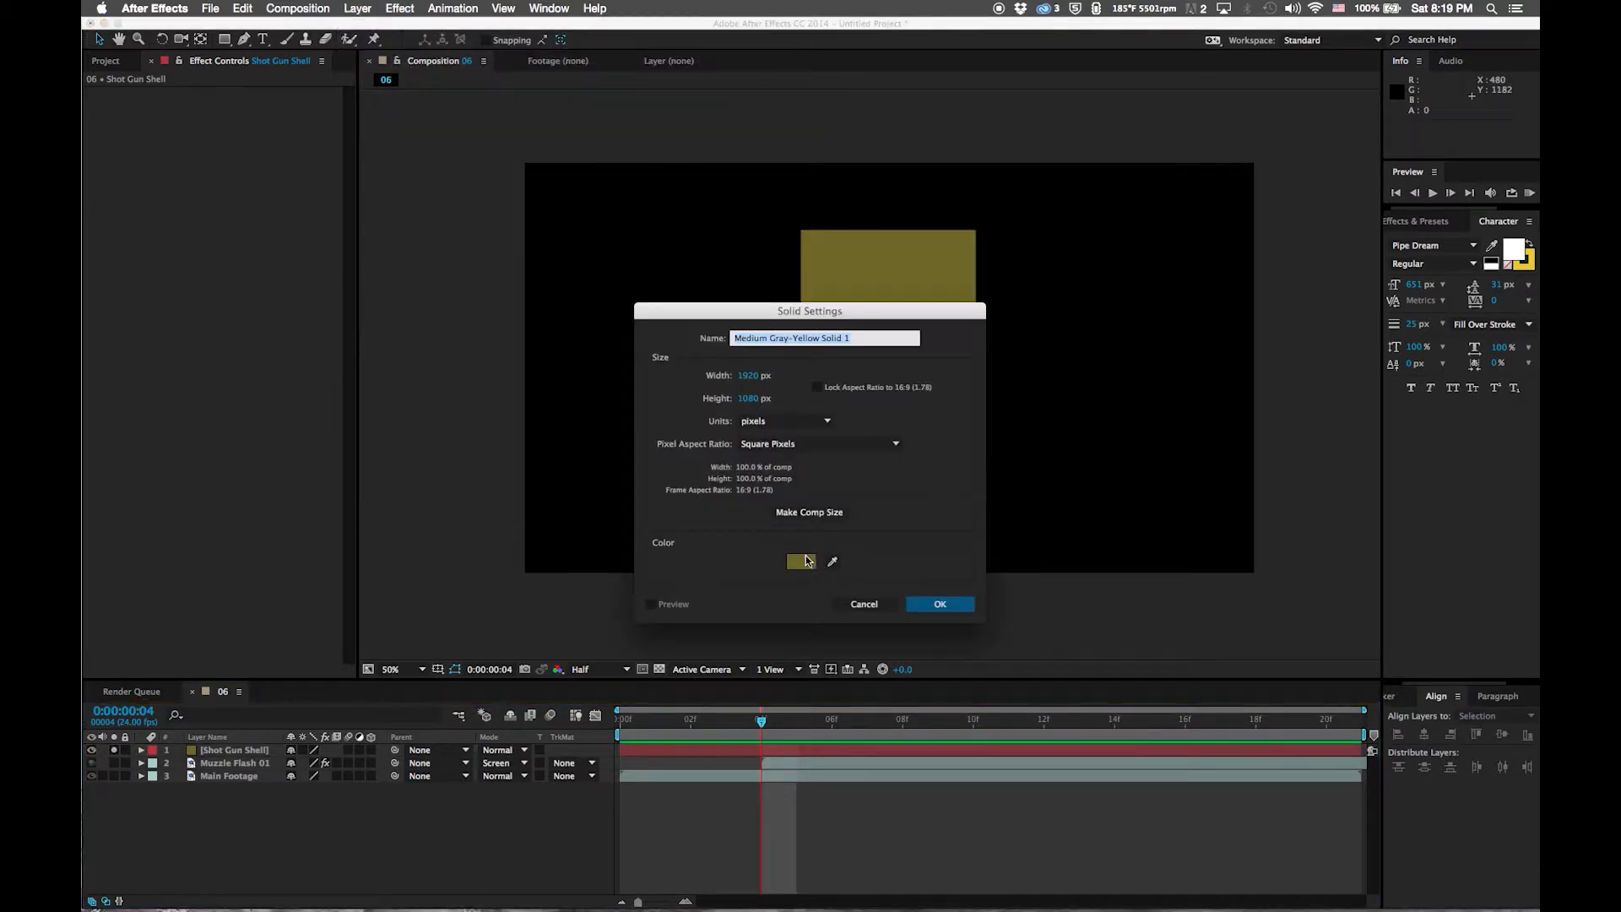
left_click(806, 562)
left_click(1363, 254)
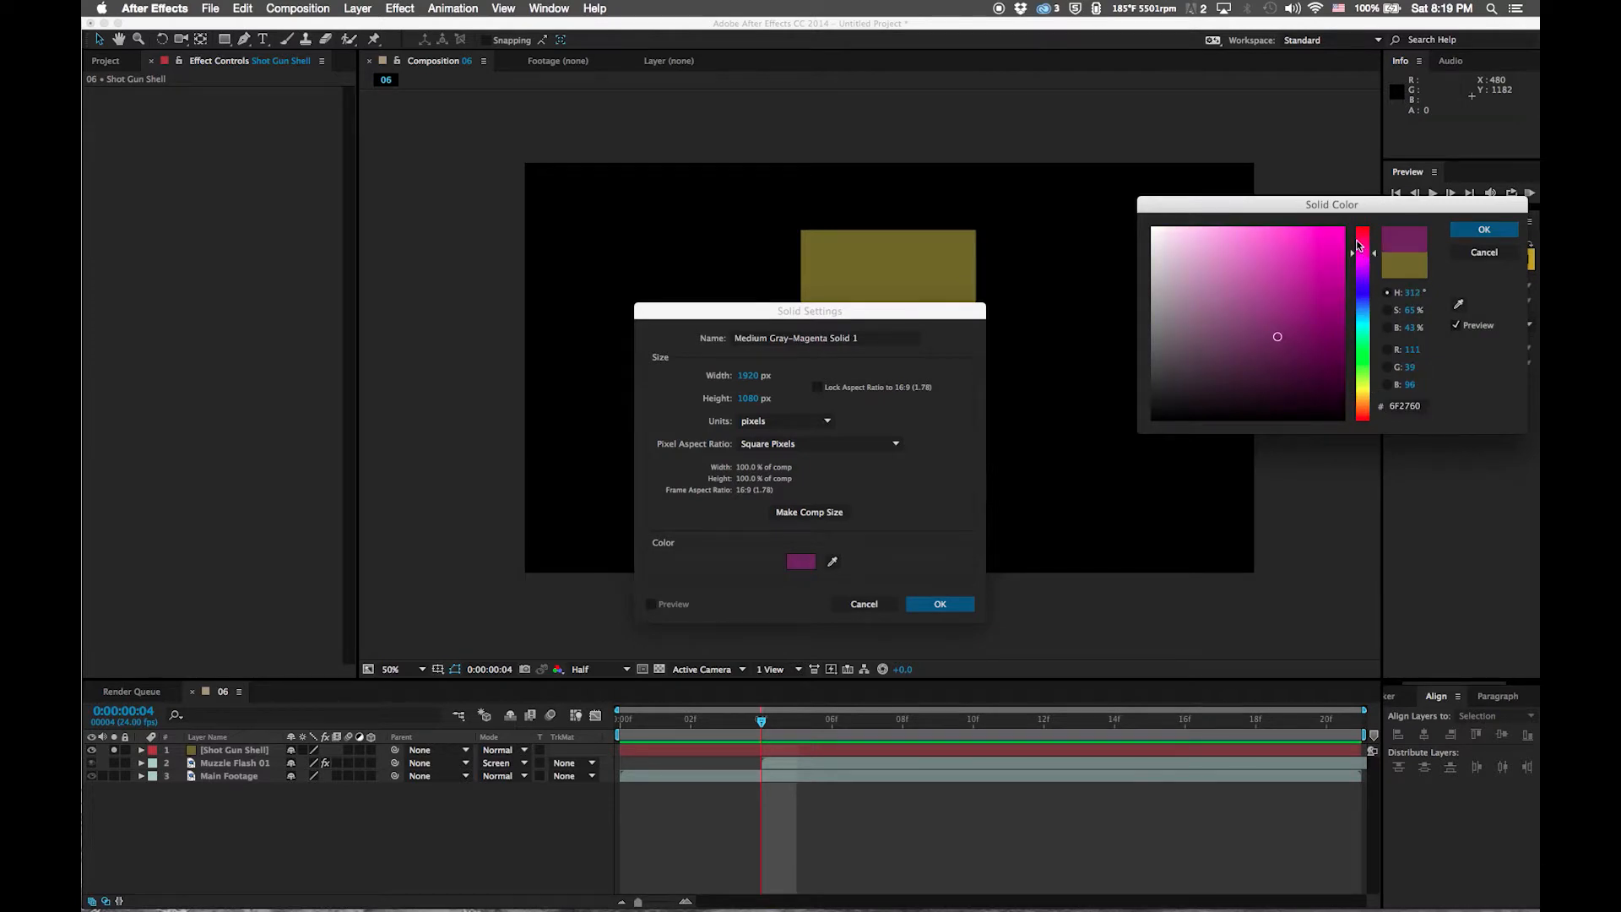
left_click(1317, 246)
left_click(1484, 229)
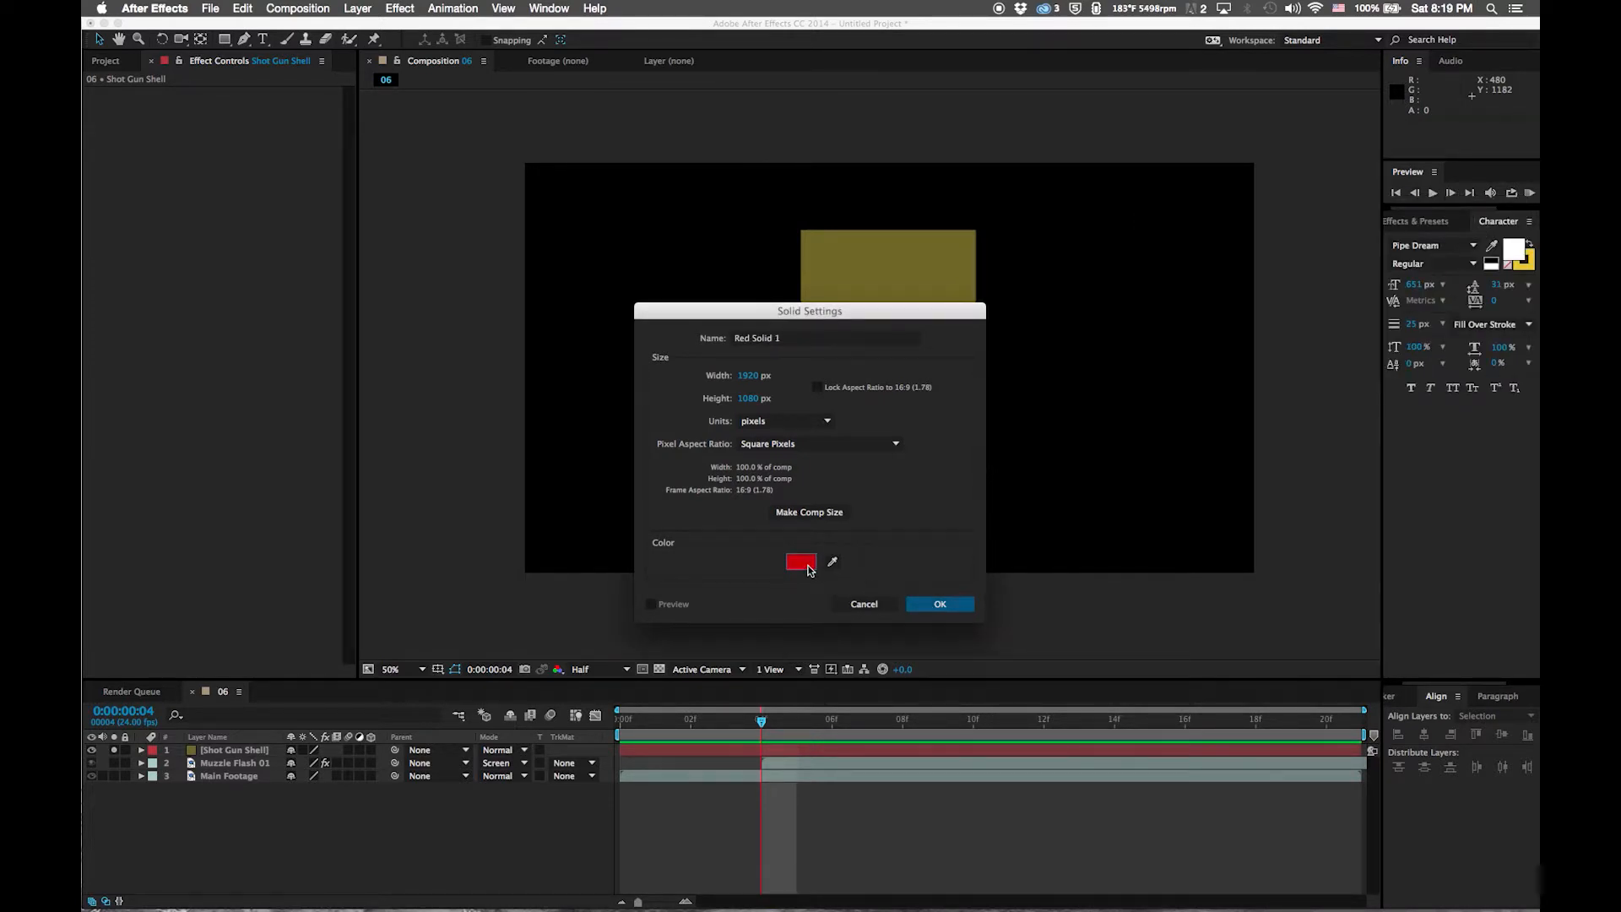
left_click(808, 570)
left_click(1322, 277)
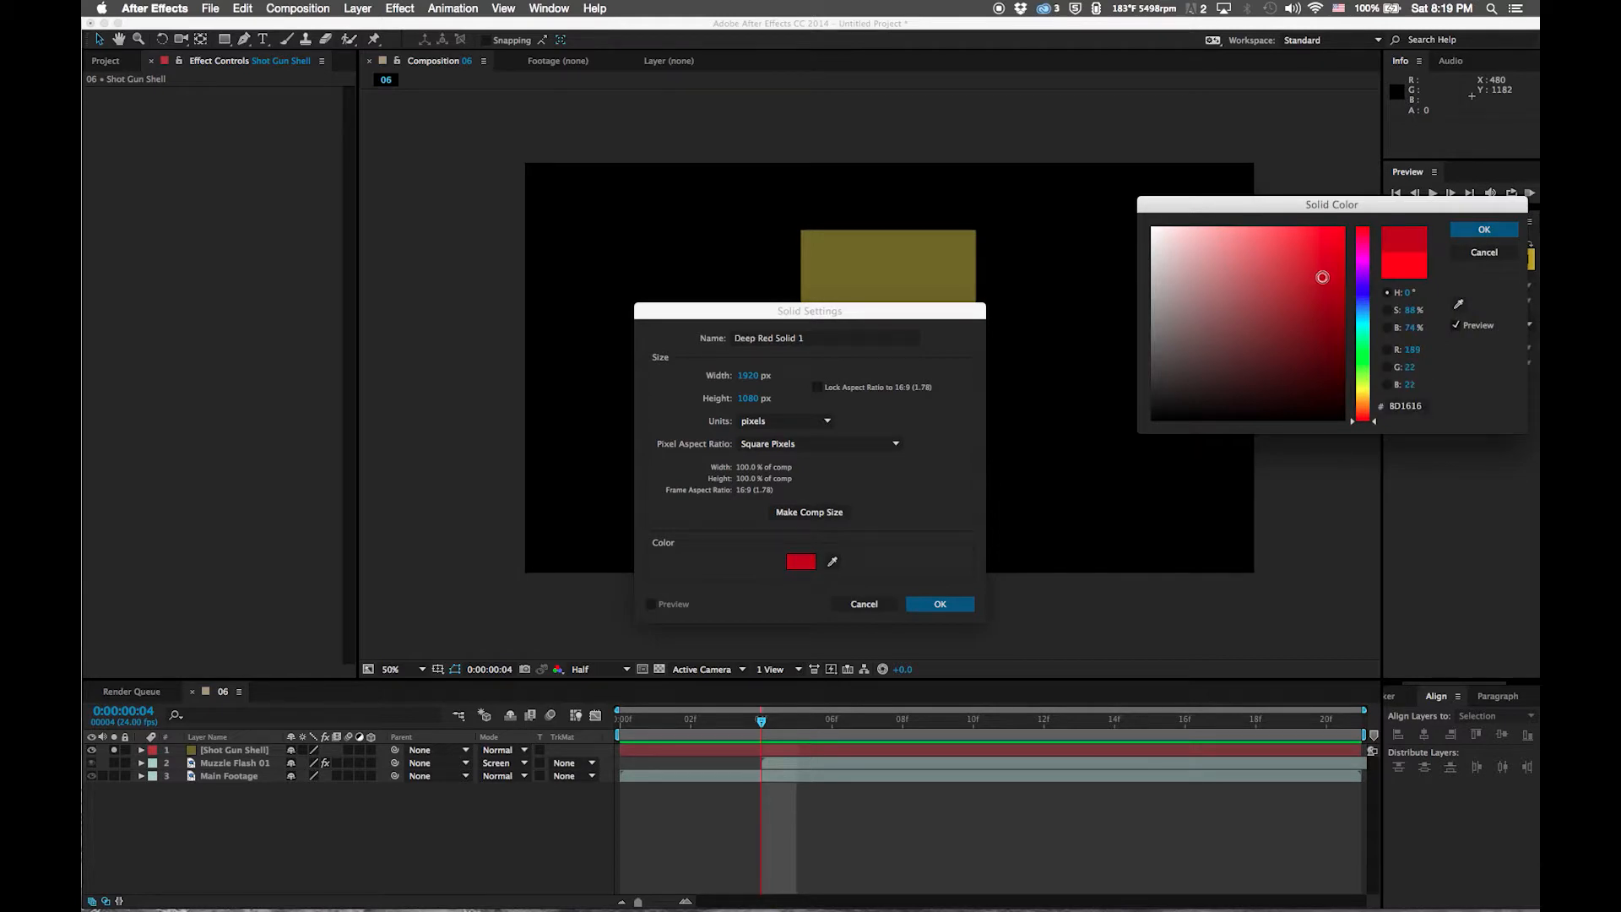
left_click(1484, 229)
left_click(936, 604)
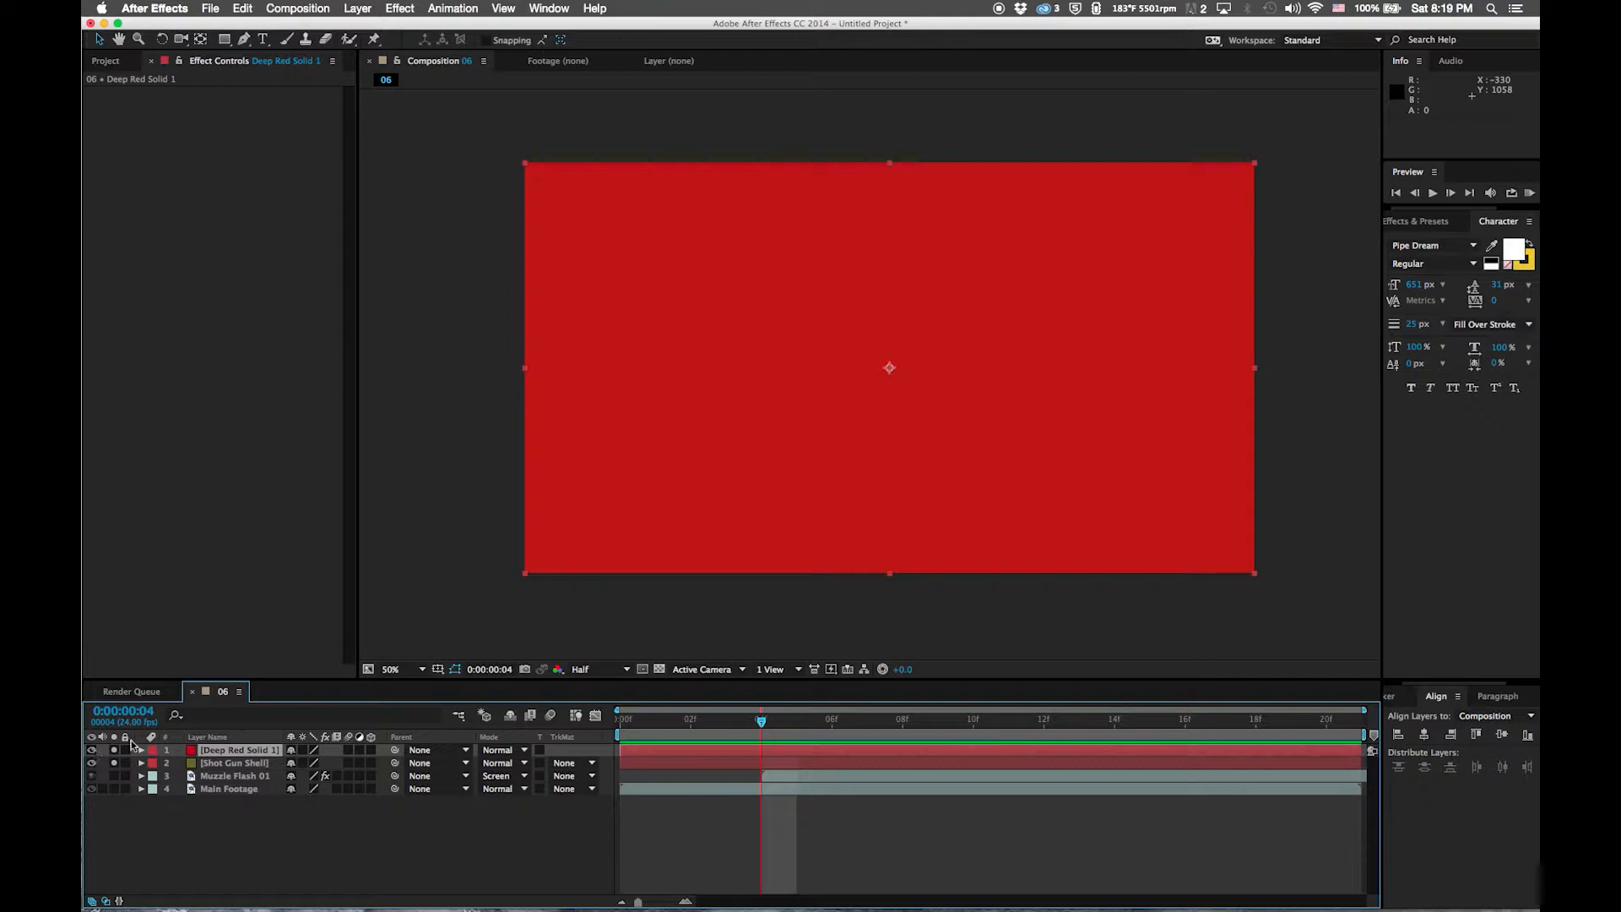
Mask the red solid to a rectangle about 453 × 516 px covering the shell's upper body, hiding the solid while drawing
left_click(91, 751)
key("q")
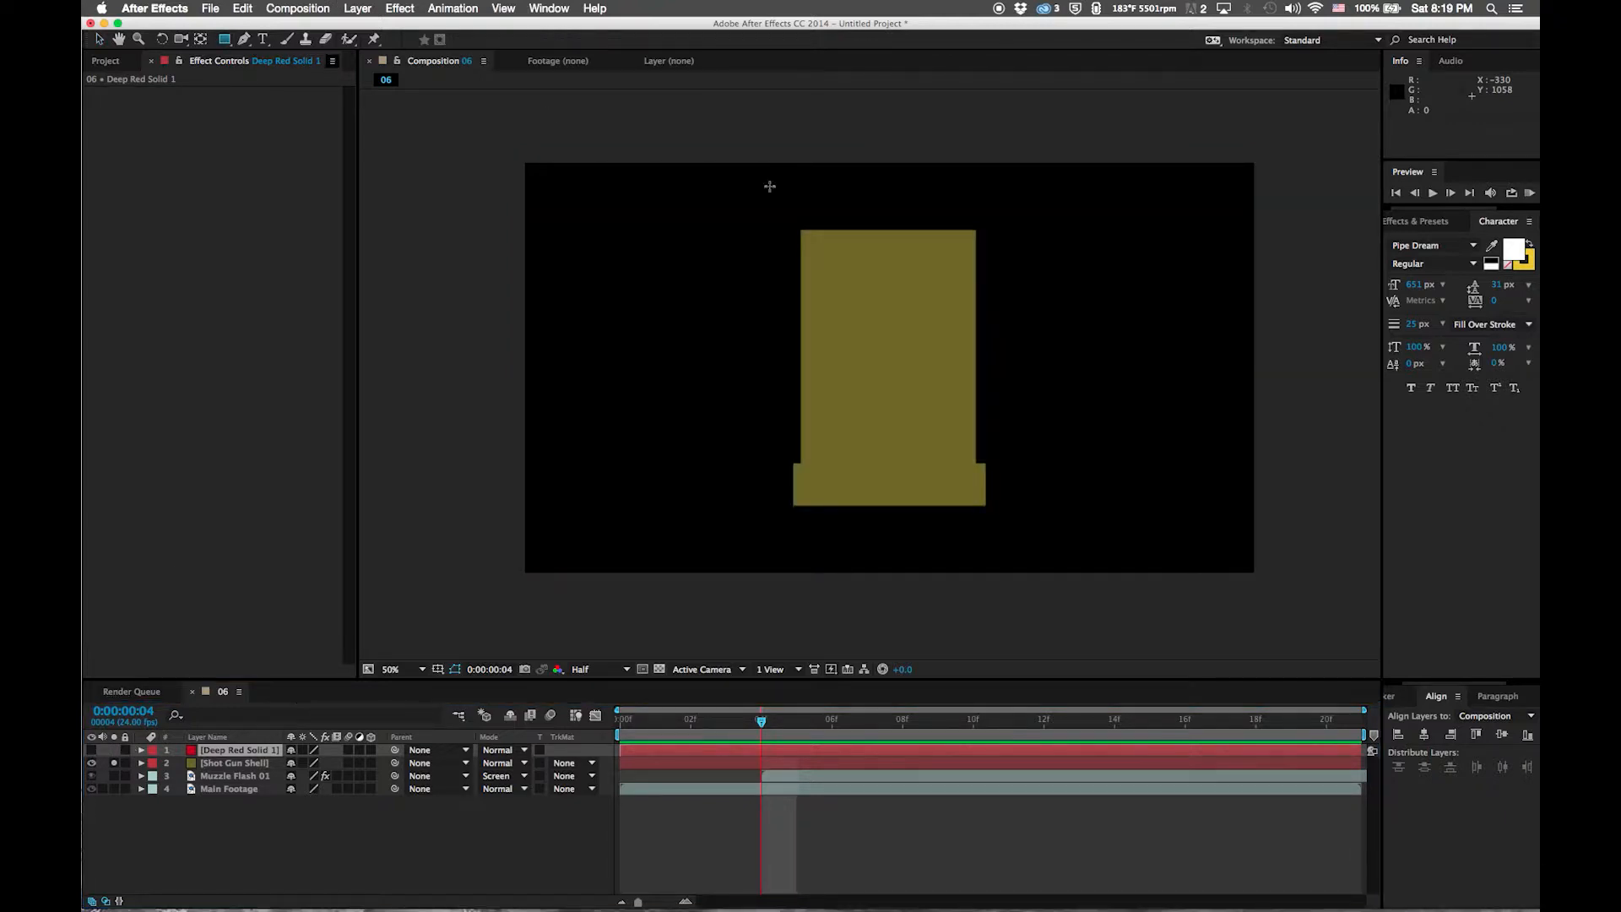
left_click_drag(802, 233, 975, 429)
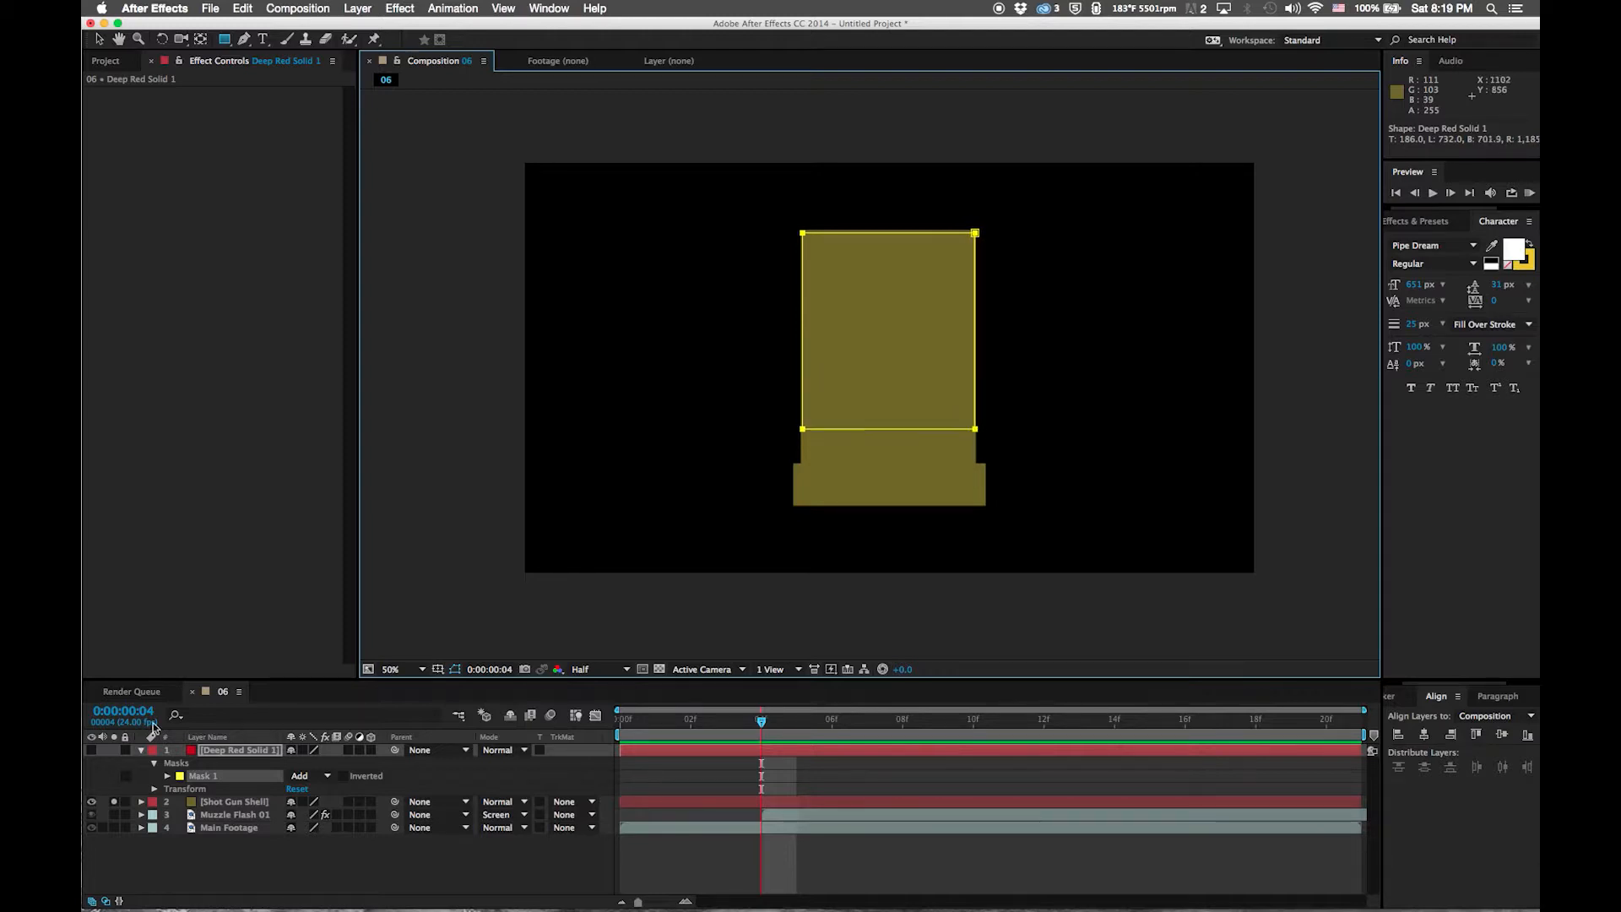
left_click(140, 751)
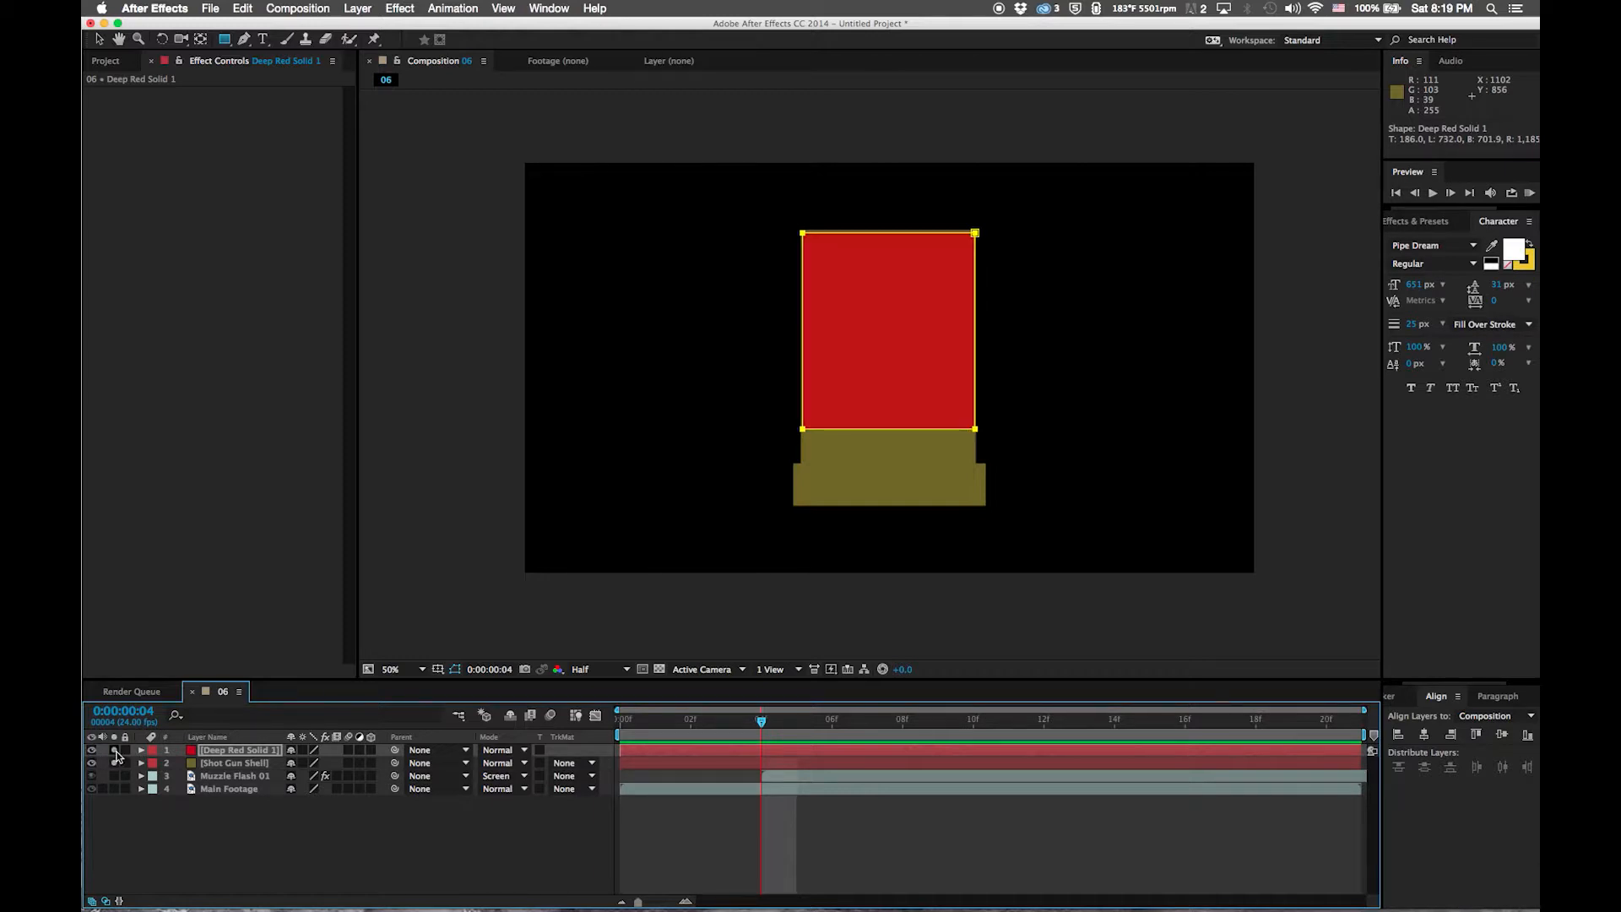
left_click(688, 818)
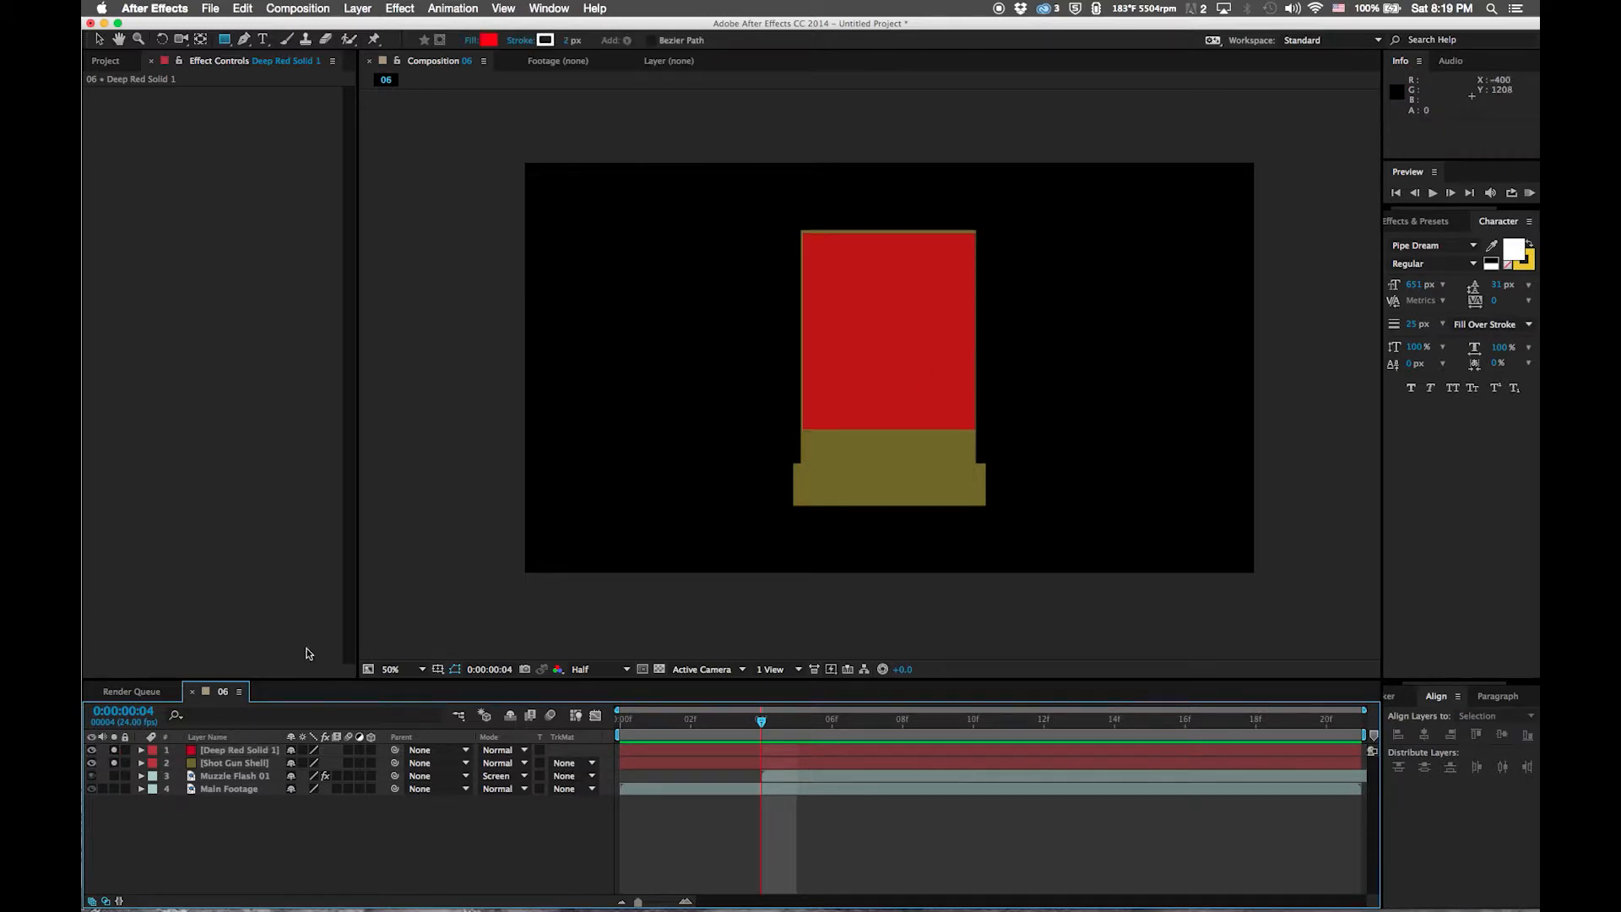
Pre-compose the red solid and Shot Gun Shell layers as Shotgun Shell Basic, moving all attributes into the new composition
left_click(240, 751)
left_click(223, 764, "shift")
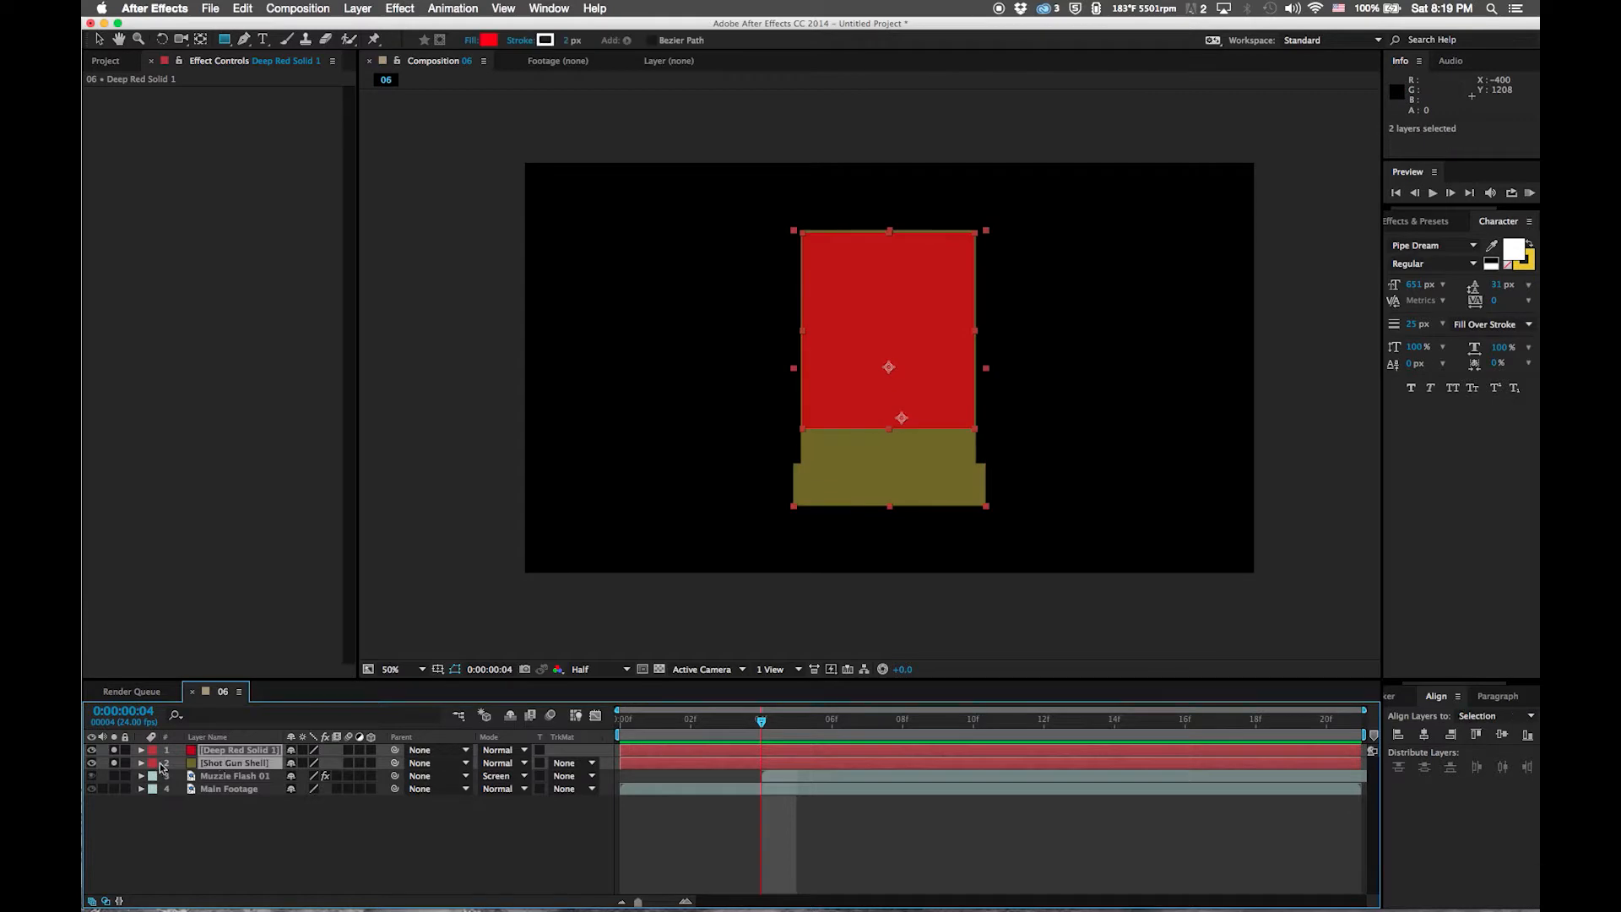
left_click(357, 9)
left_click(391, 533)
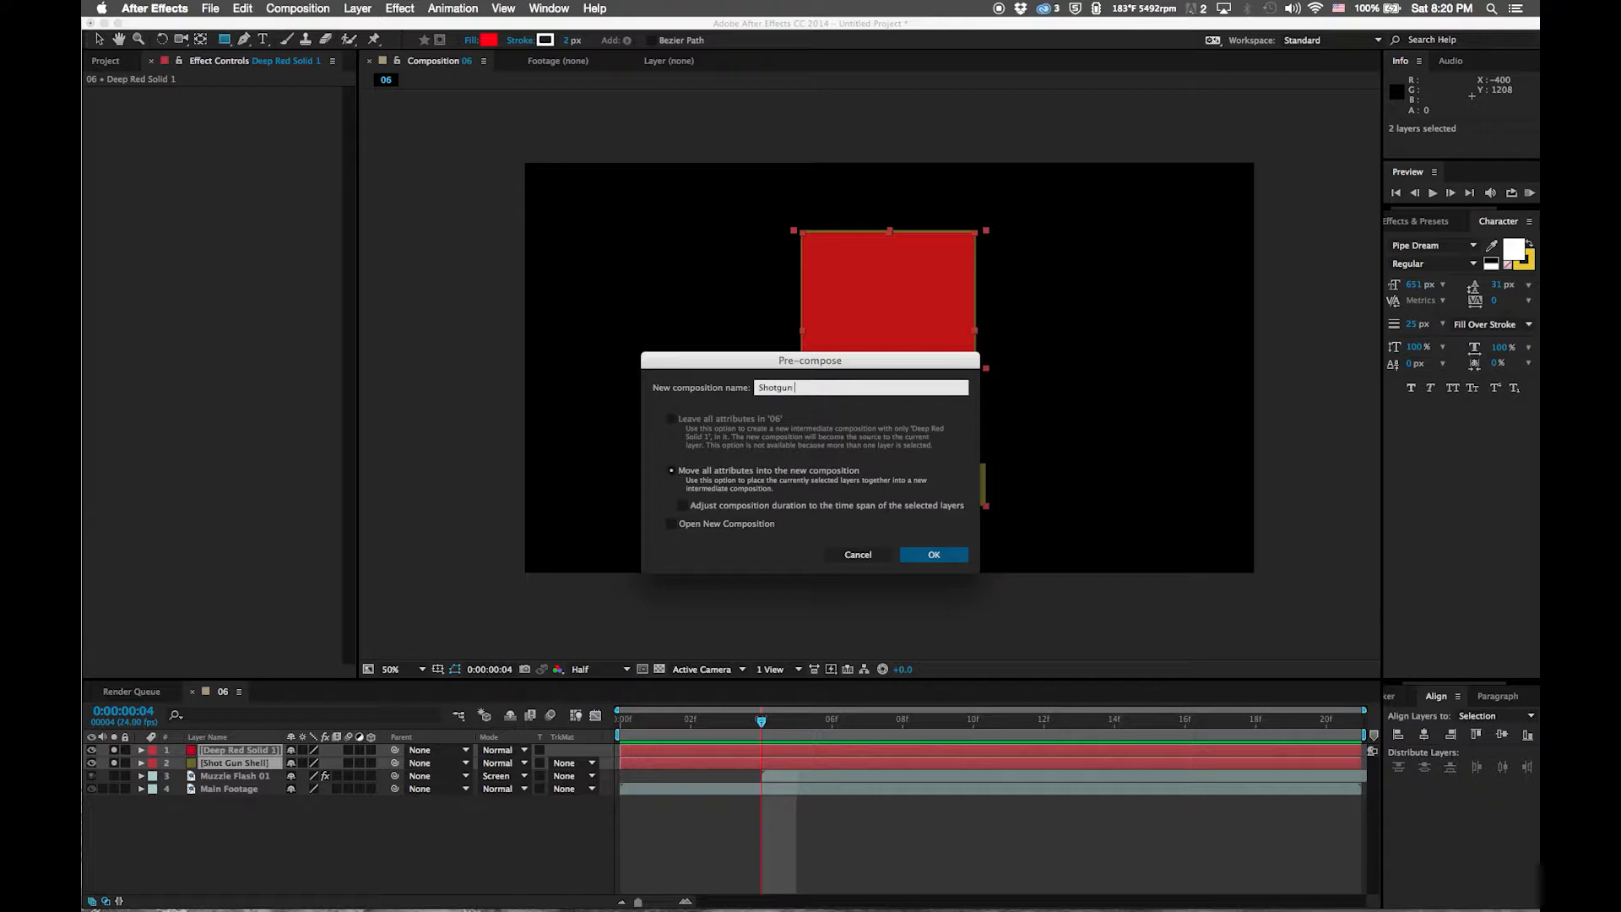
type("Shotgun Shell Basic")
key("Return")
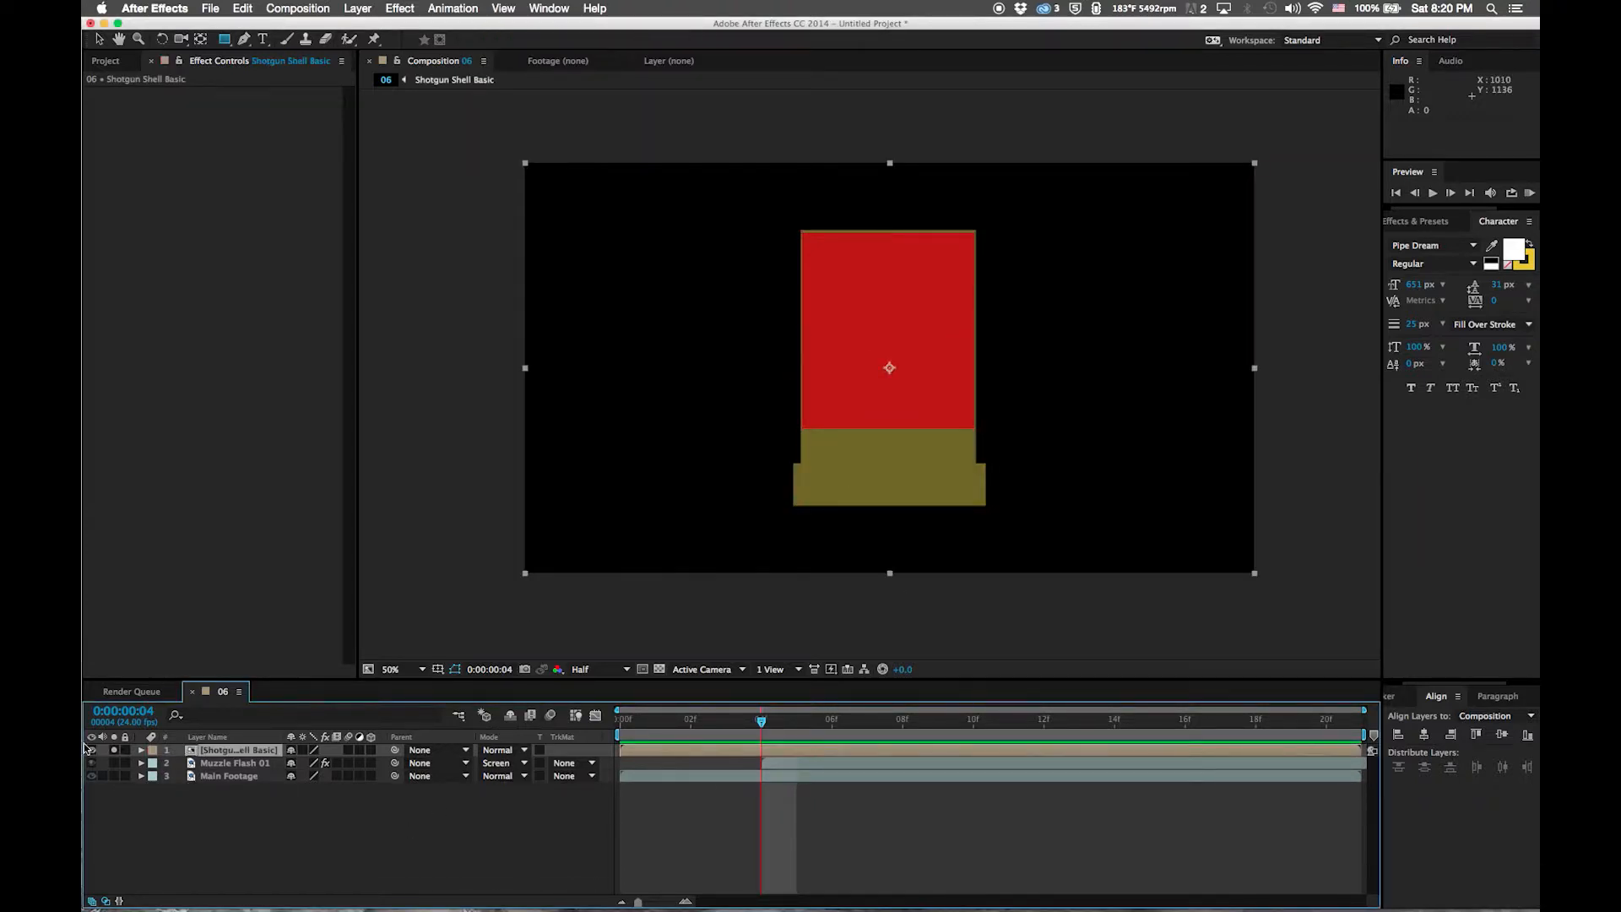
Apply Bevel Alpha to the soloed Shotgun Shell Basic layer with an edge thickness of 153.10
left_click(114, 750)
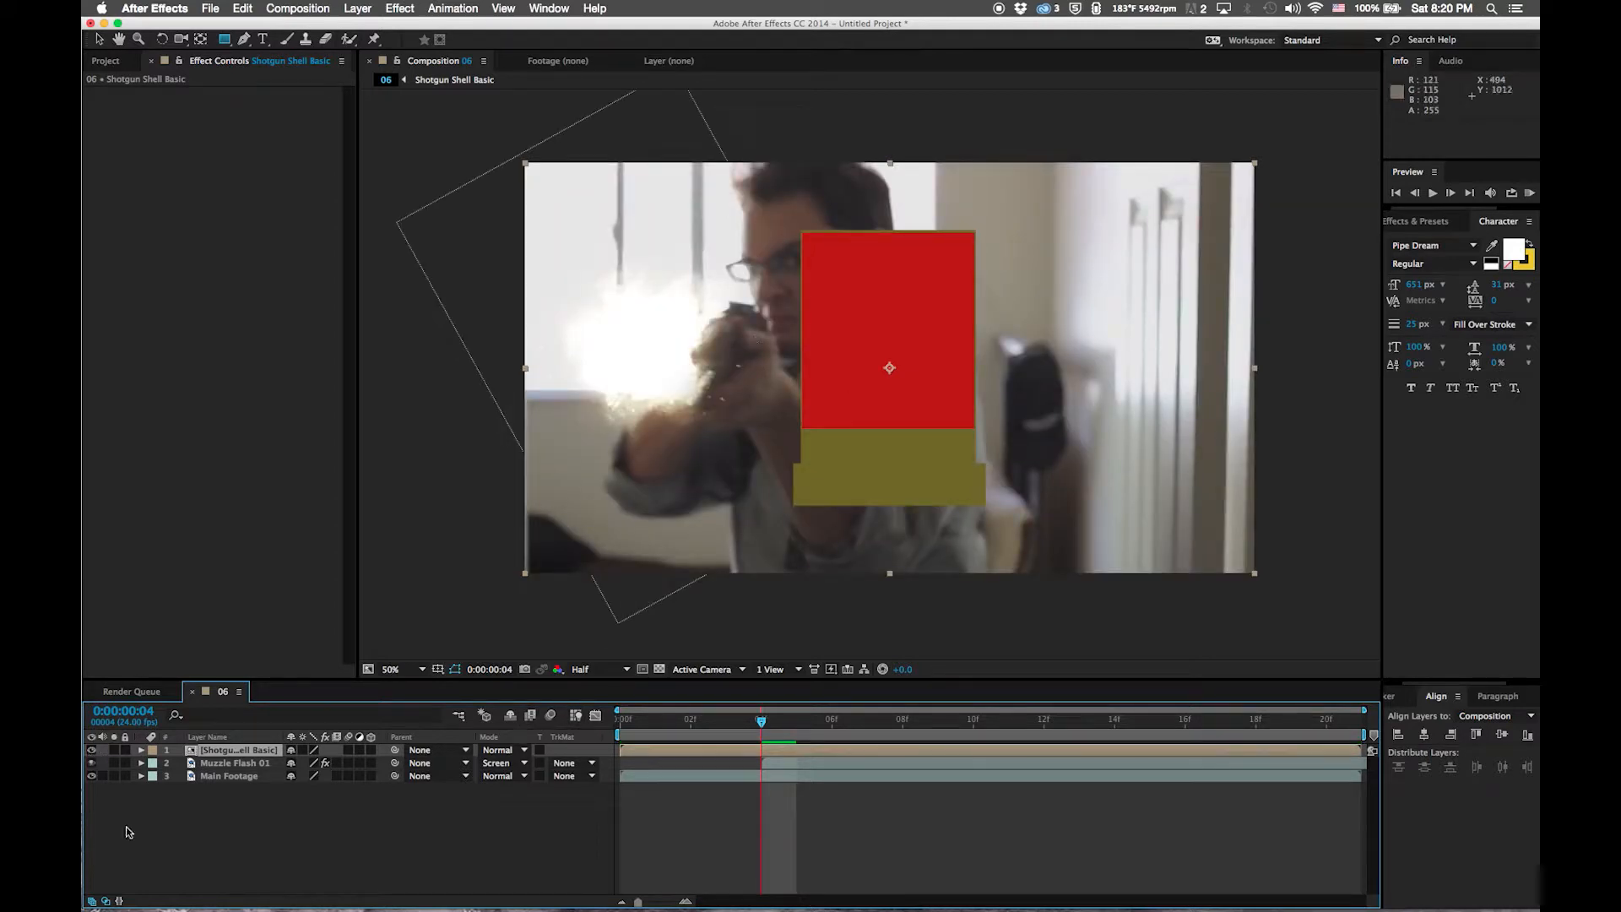
left_click(114, 750)
left_click(453, 8)
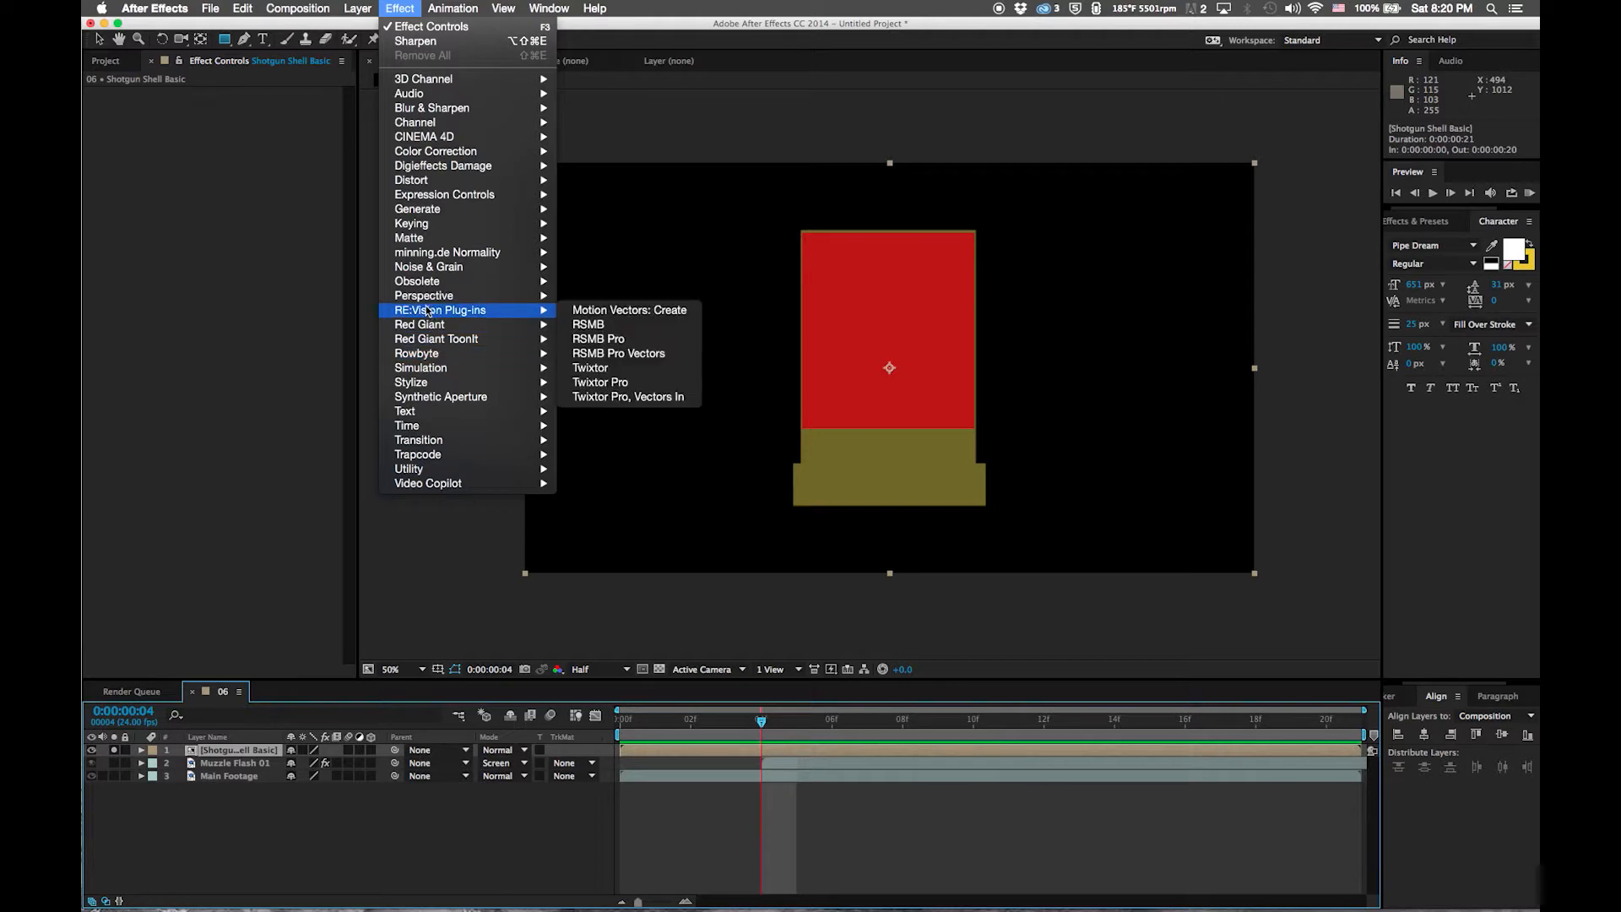
mouse_move(426, 297)
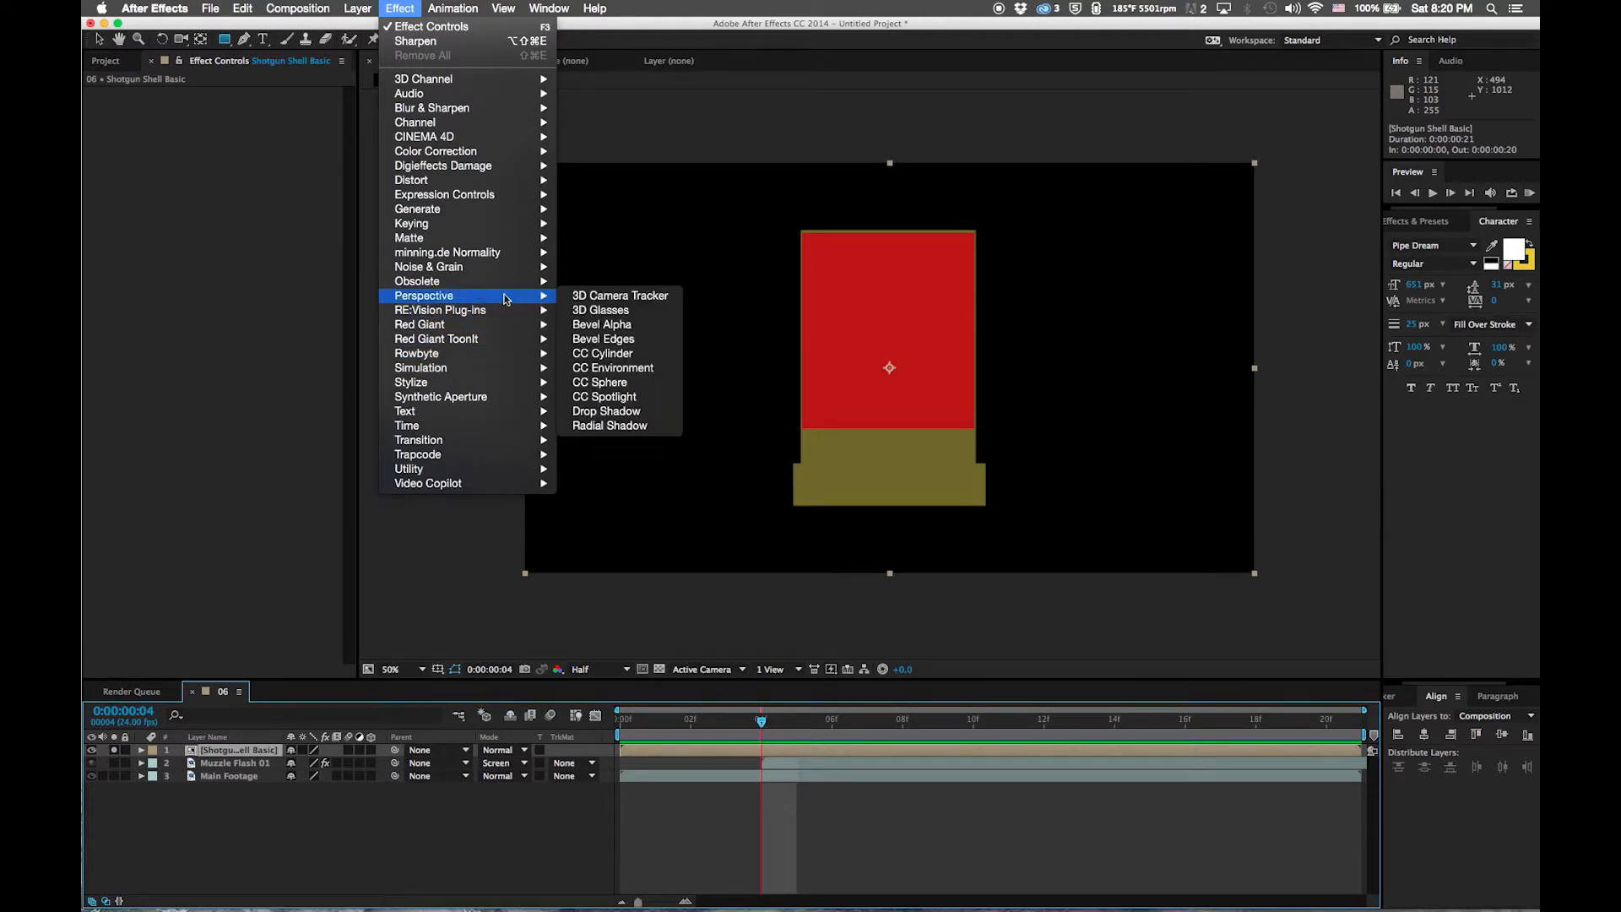
left_click(602, 325)
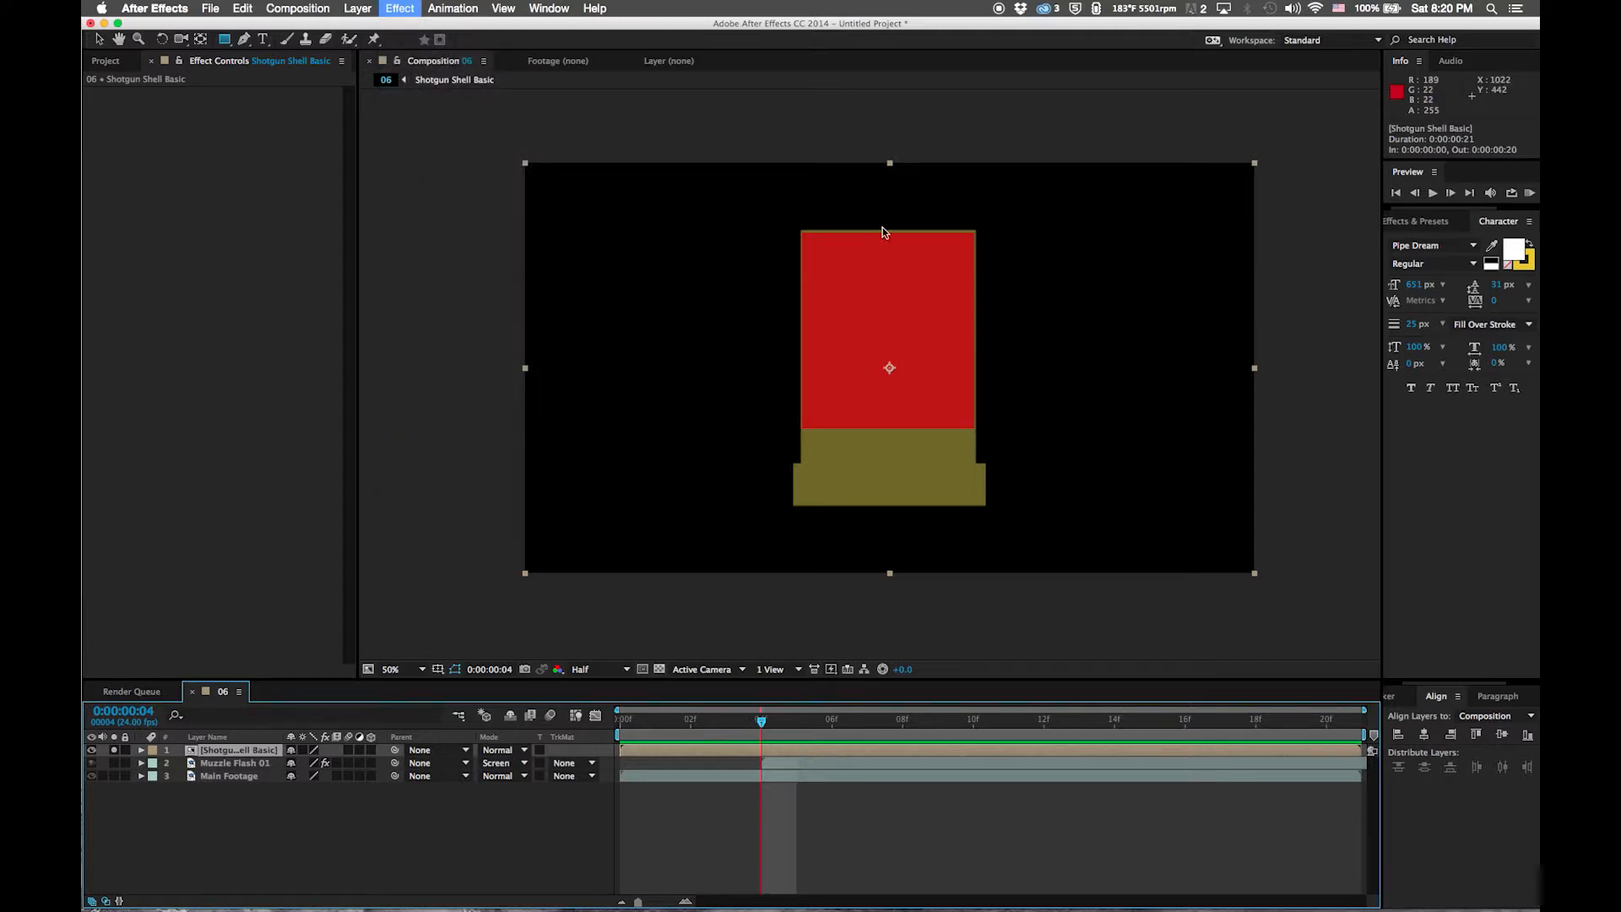
mouse_move(243, 105)
left_mouse_down()
mouse_move(1442, 234)
mouse_move(135, 194)
mouse_move(163, 193)
left_mouse_up()
Set the Bevel Alpha light color to orange, hex DE8849
left_click(239, 163)
left_click_drag(1368, 396, 1368, 406)
left_click(1281, 252)
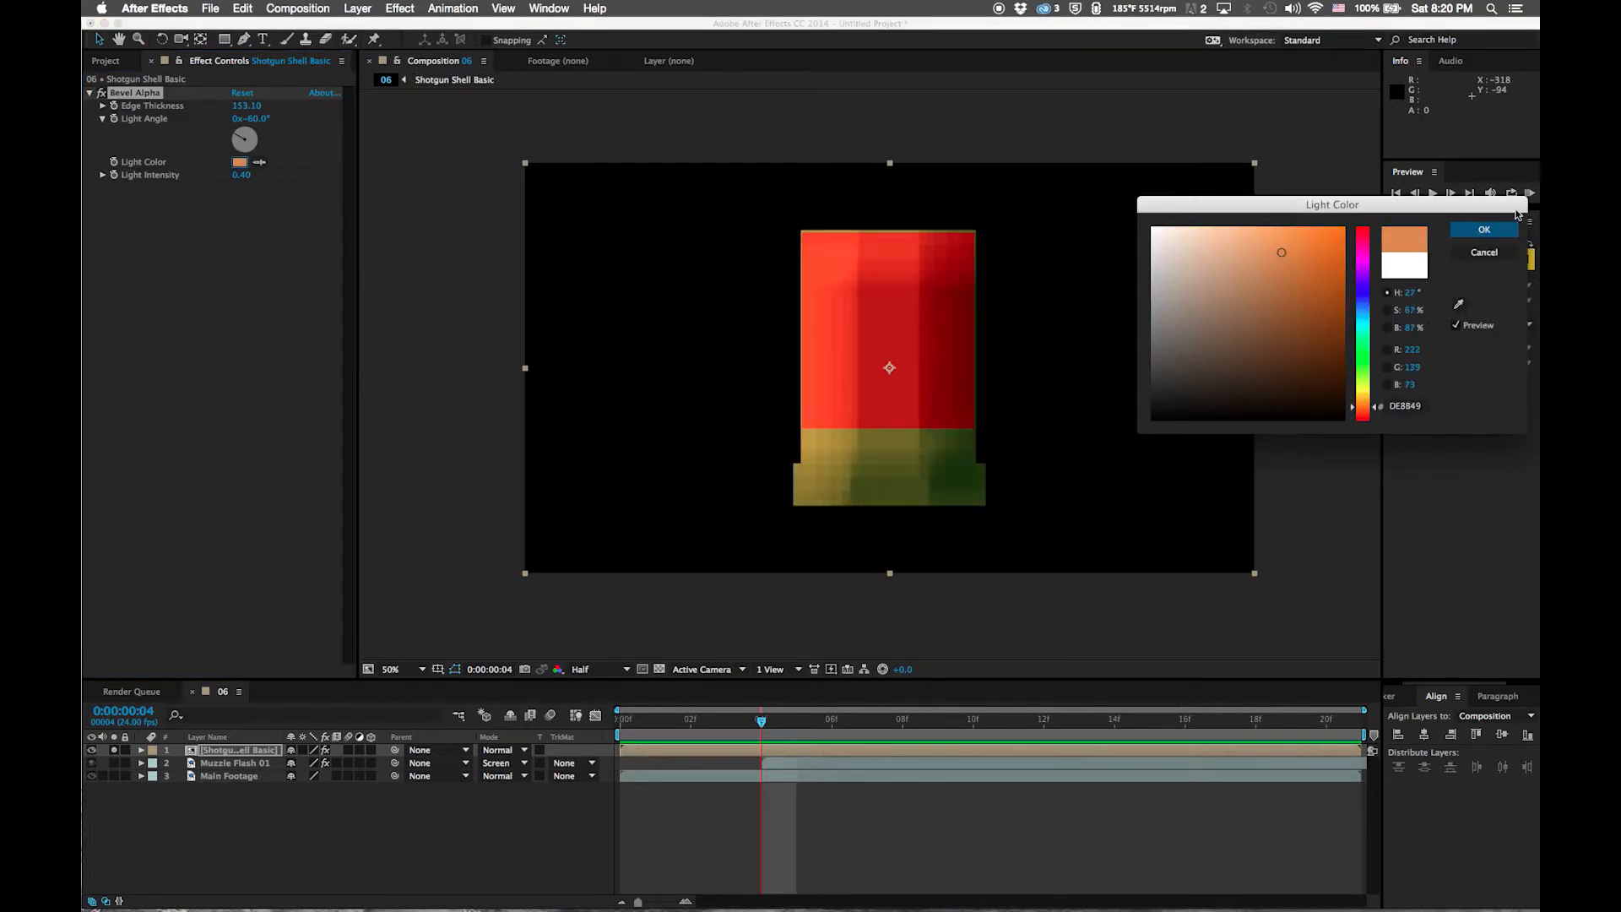
left_click(1492, 228)
Set the Bevel Alpha edge thickness to 77 and its light intensity to 0.3
left_click_drag(246, 106, 507, 161)
left_click_drag(241, 175, 325, 199)
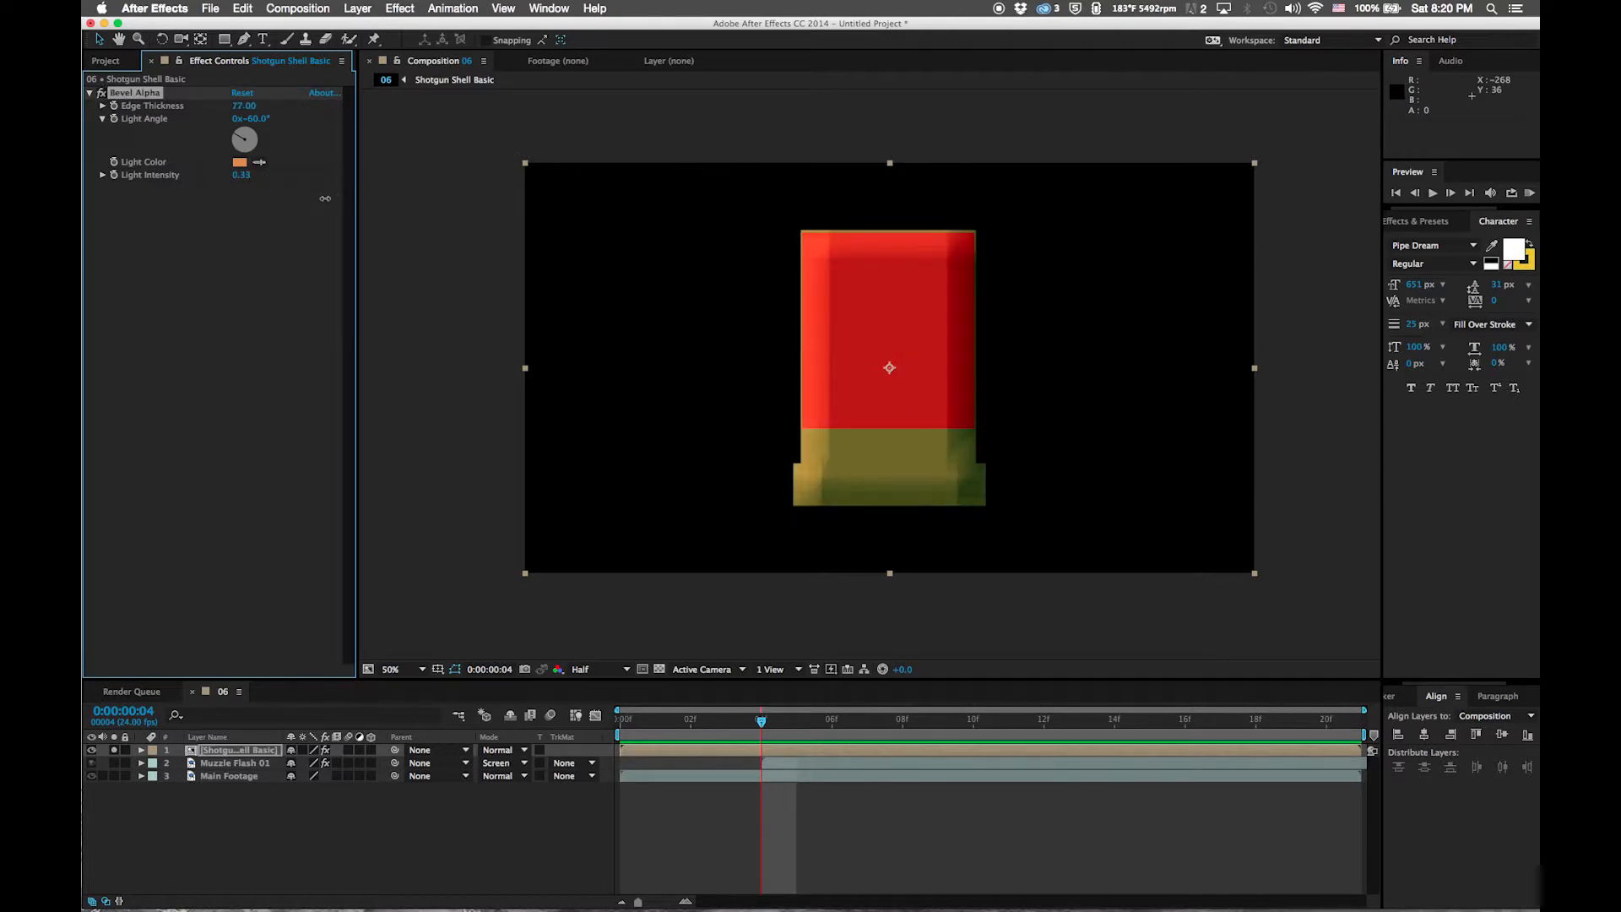
left_click(247, 176)
type(".3")
key("Return")
left_click(89, 93)
Add CC Light Sweep to the shell layer, with its center at 640, 100 and direction at −24°
left_click(399, 8)
mouse_move(448, 151)
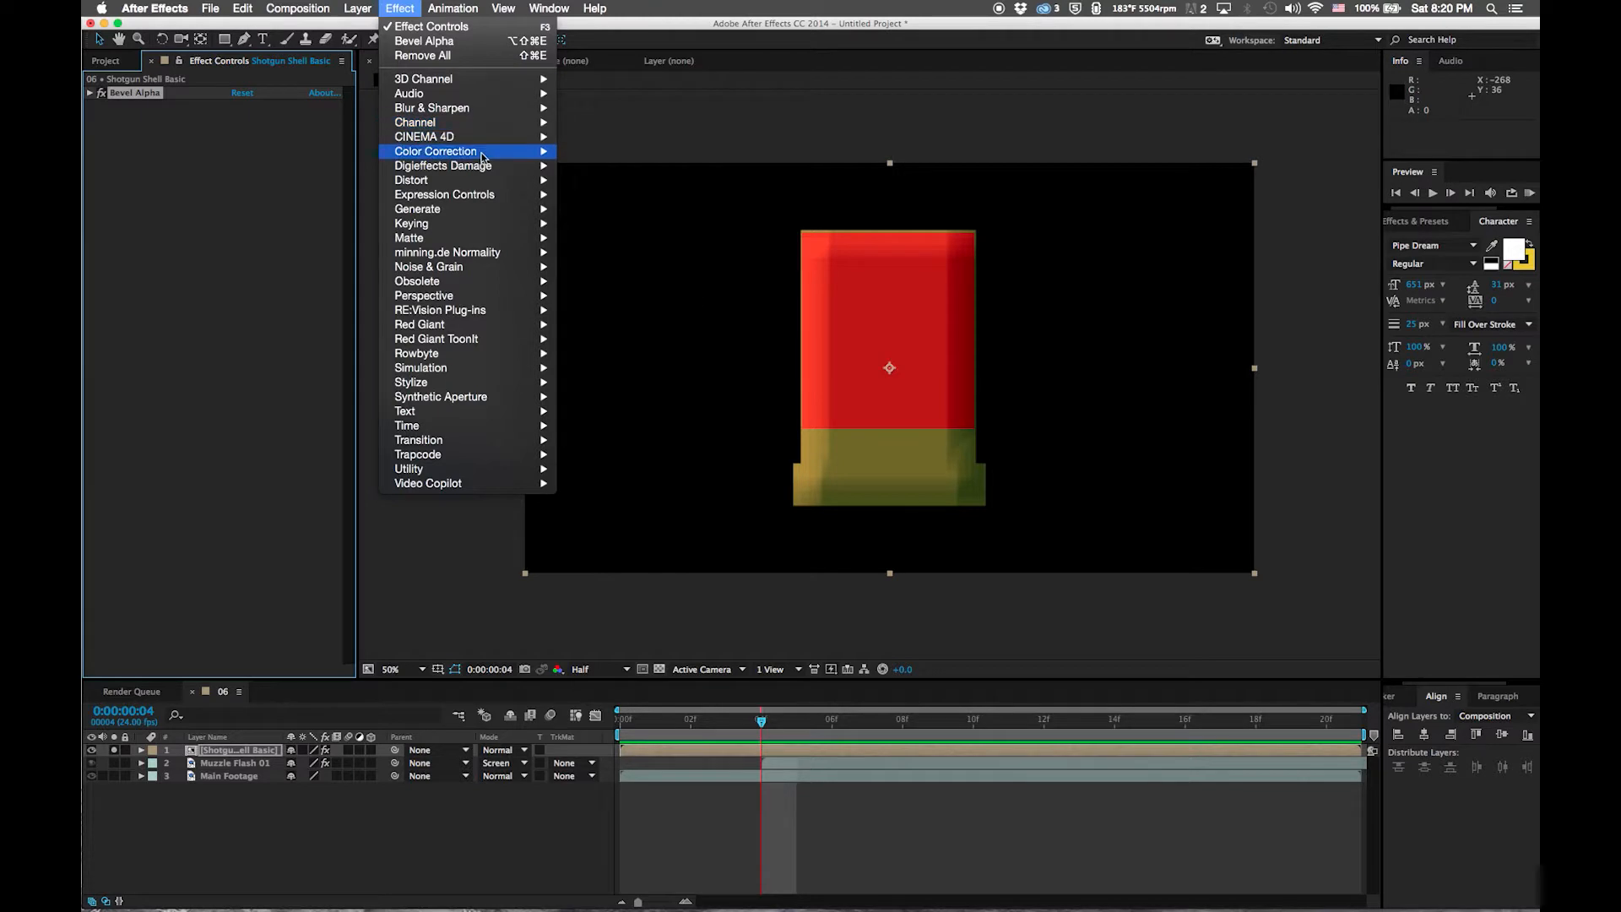
mouse_move(468, 208)
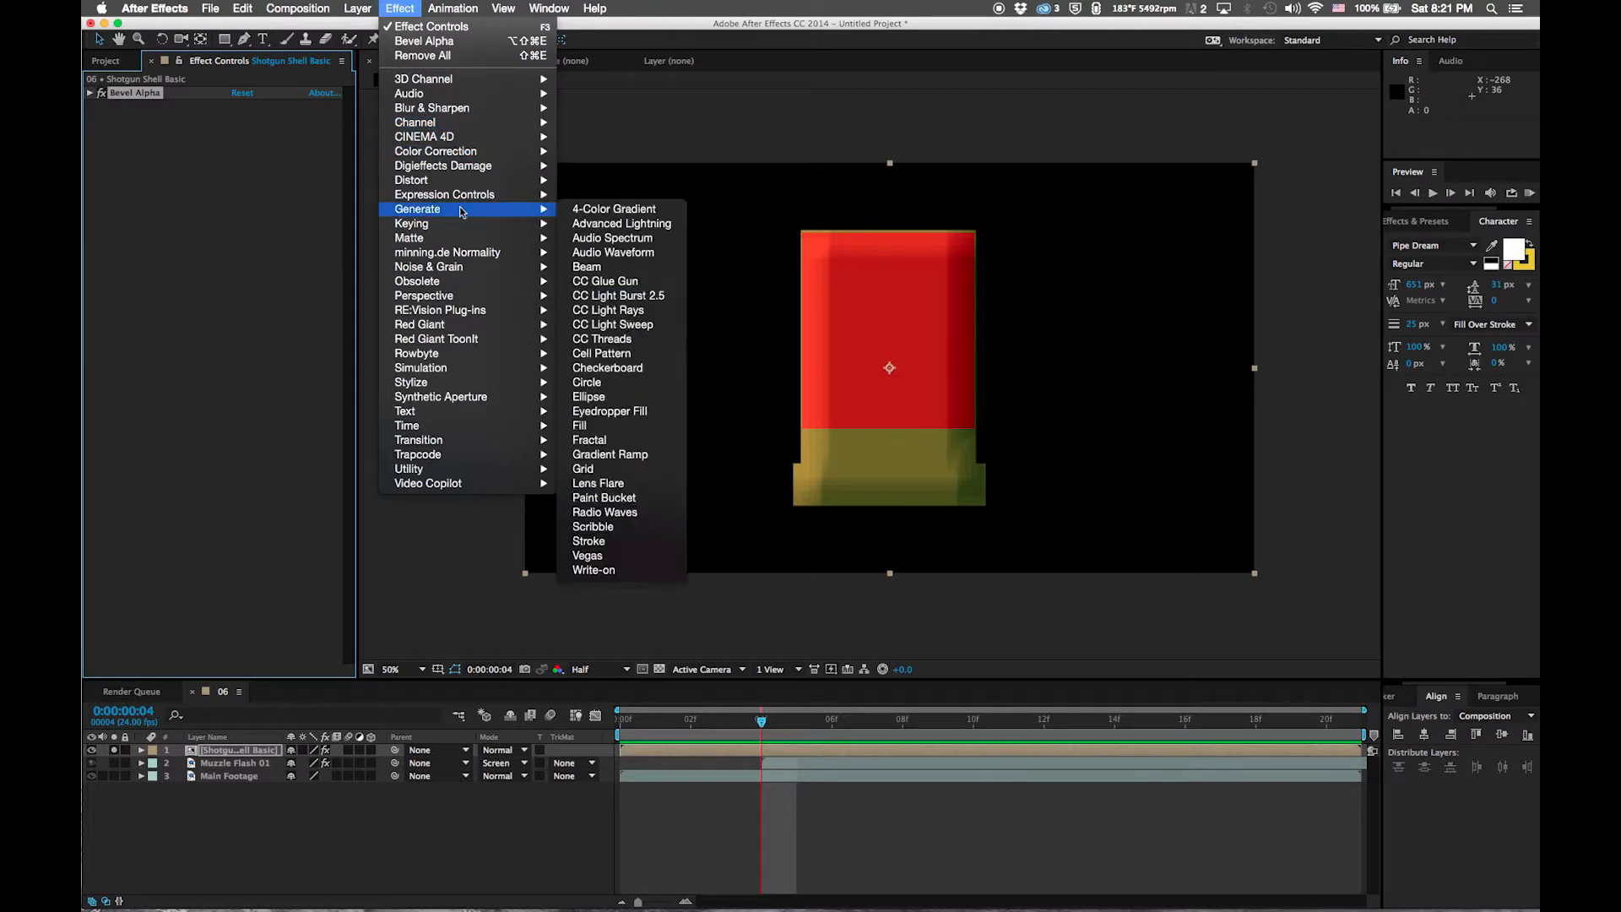
left_click(637, 330)
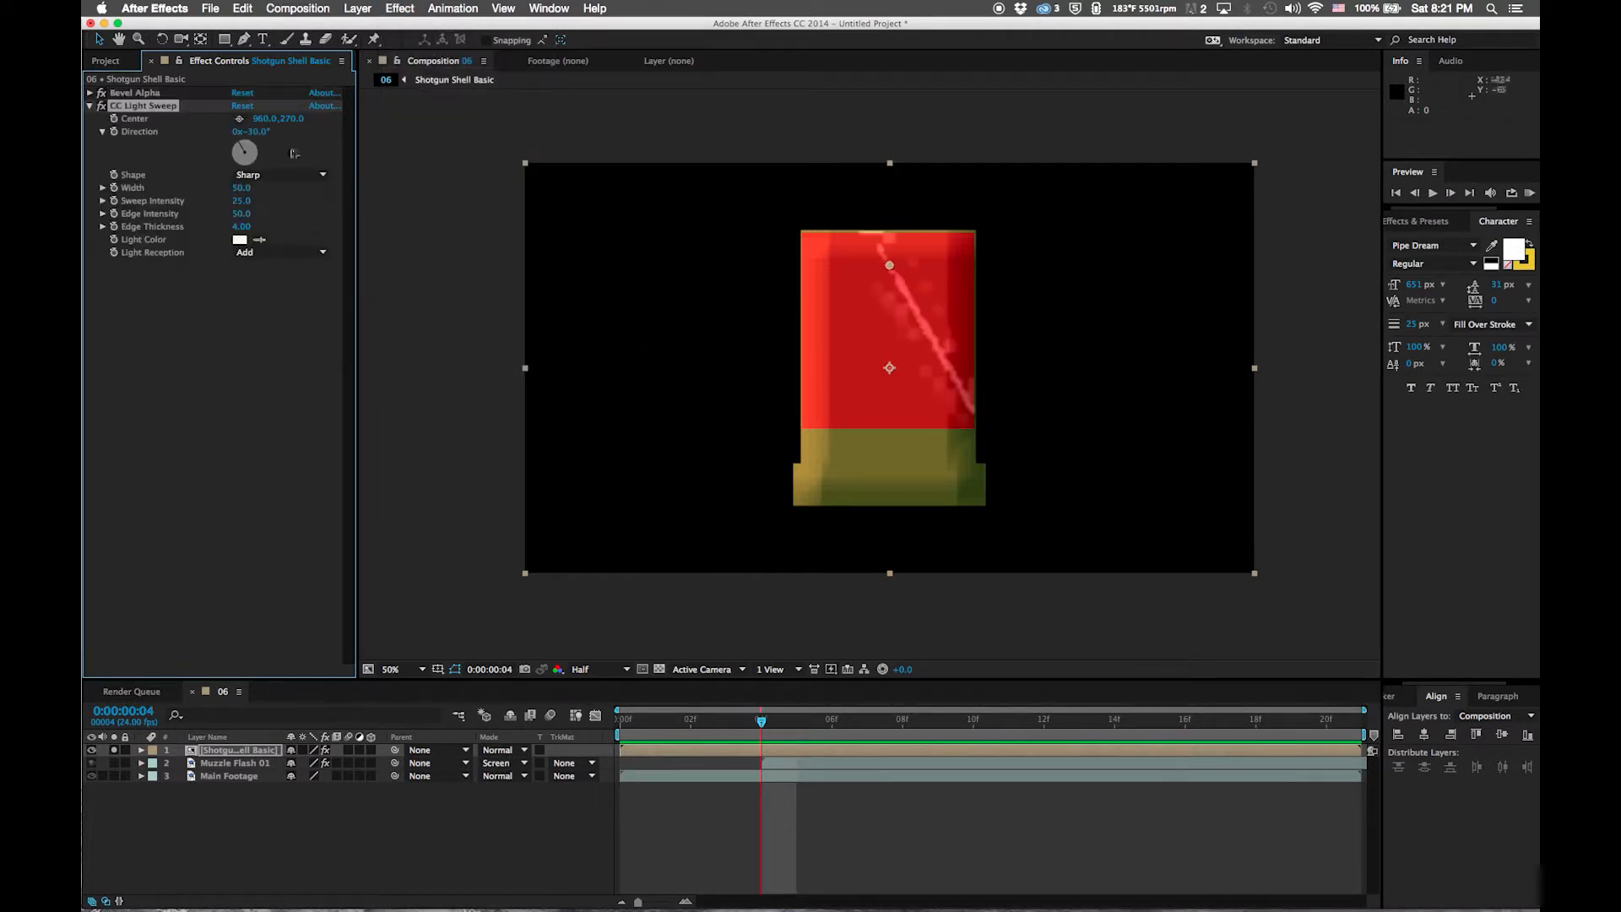
left_click(757, 193)
mouse_move(757, 194)
left_mouse_down()
mouse_move(706, 213)
mouse_move(833, 186)
mouse_move(988, 194)
mouse_move(746, 217)
mouse_move(771, 201)
left_mouse_up()
left_click_drag(251, 132, 270, 138)
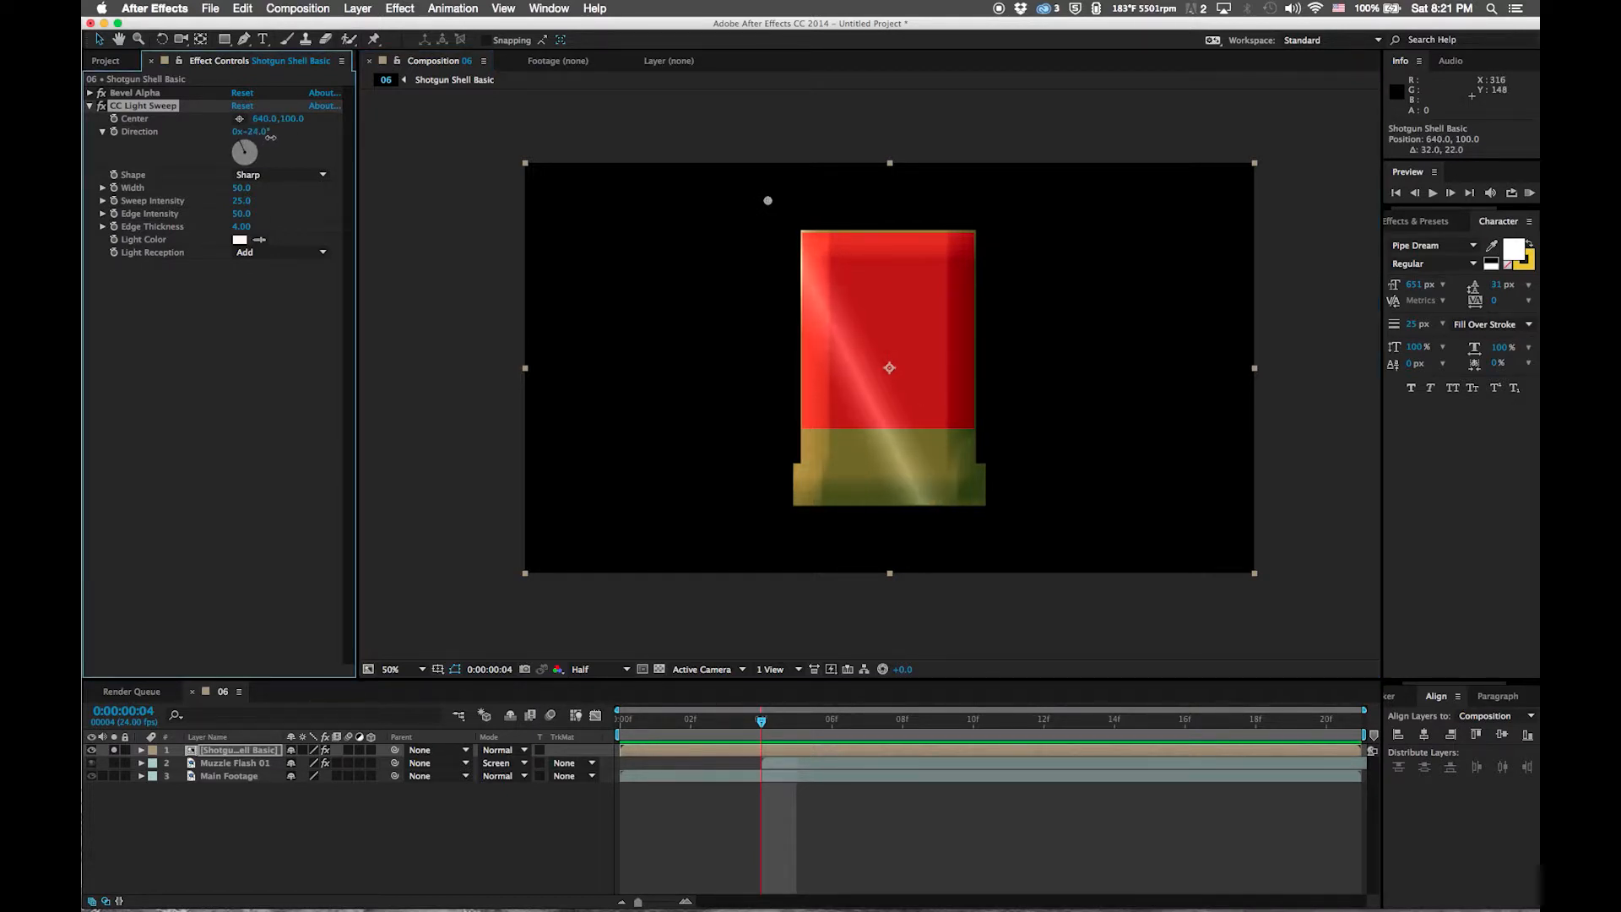
Set the CC Light Sweep center to 730, 70, direction to −27°, width to 190 and sweep intensity to 35
left_click_drag(767, 200, 803, 191)
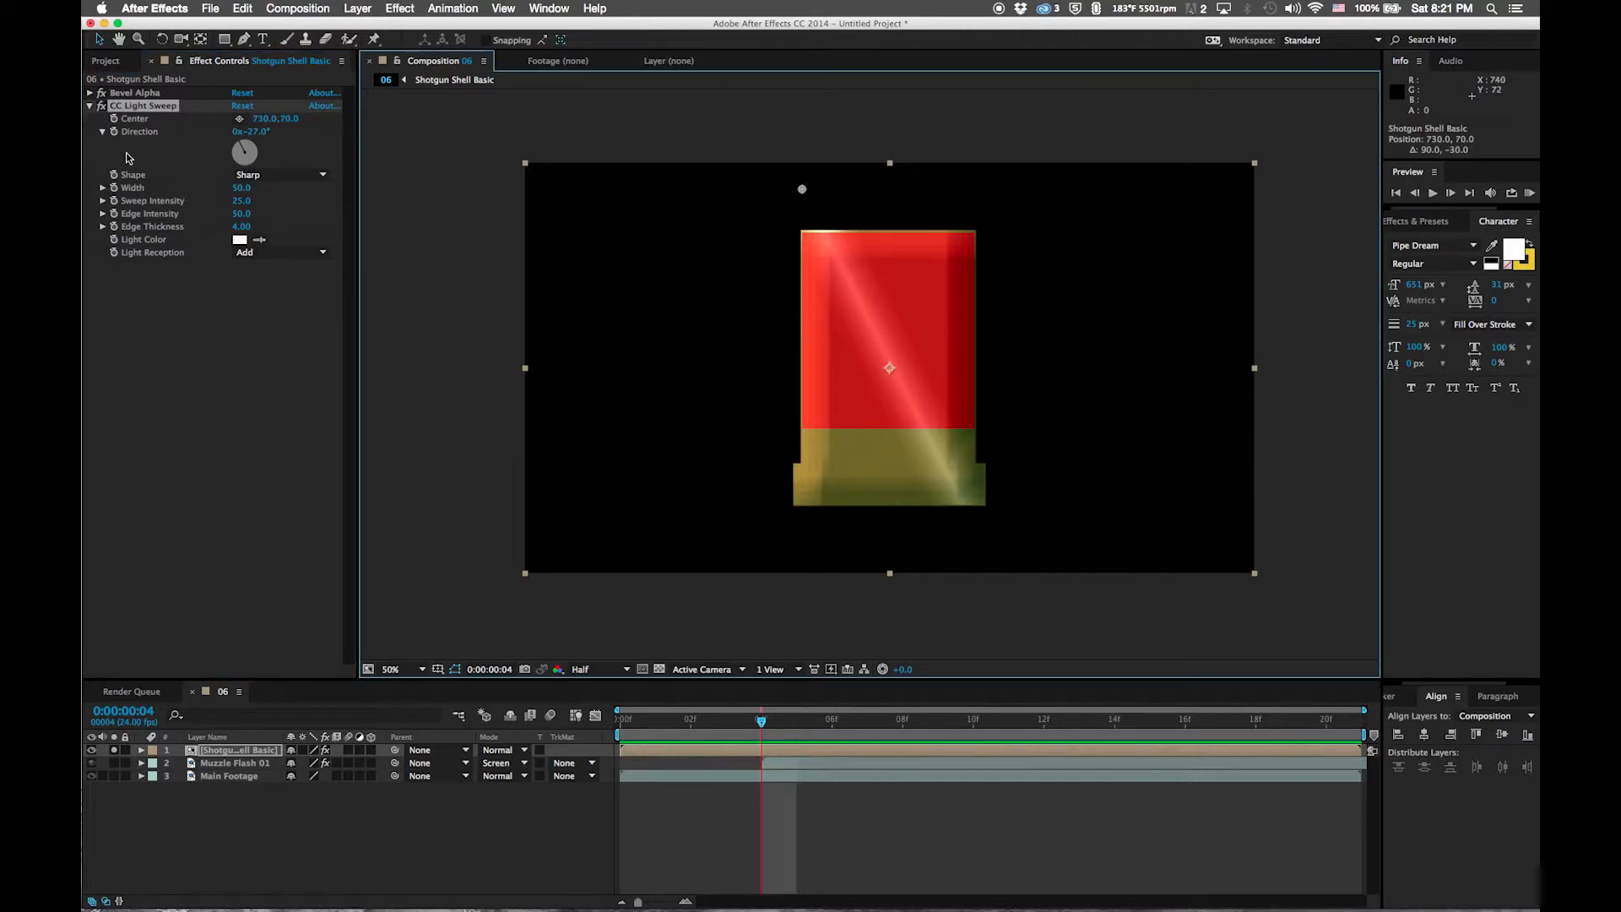
left_click_drag(238, 188, 367, 213)
mouse_move(244, 203)
left_mouse_down()
mouse_move(211, 203)
mouse_move(266, 202)
mouse_move(246, 204)
left_mouse_up()
type("35")
key("Return")
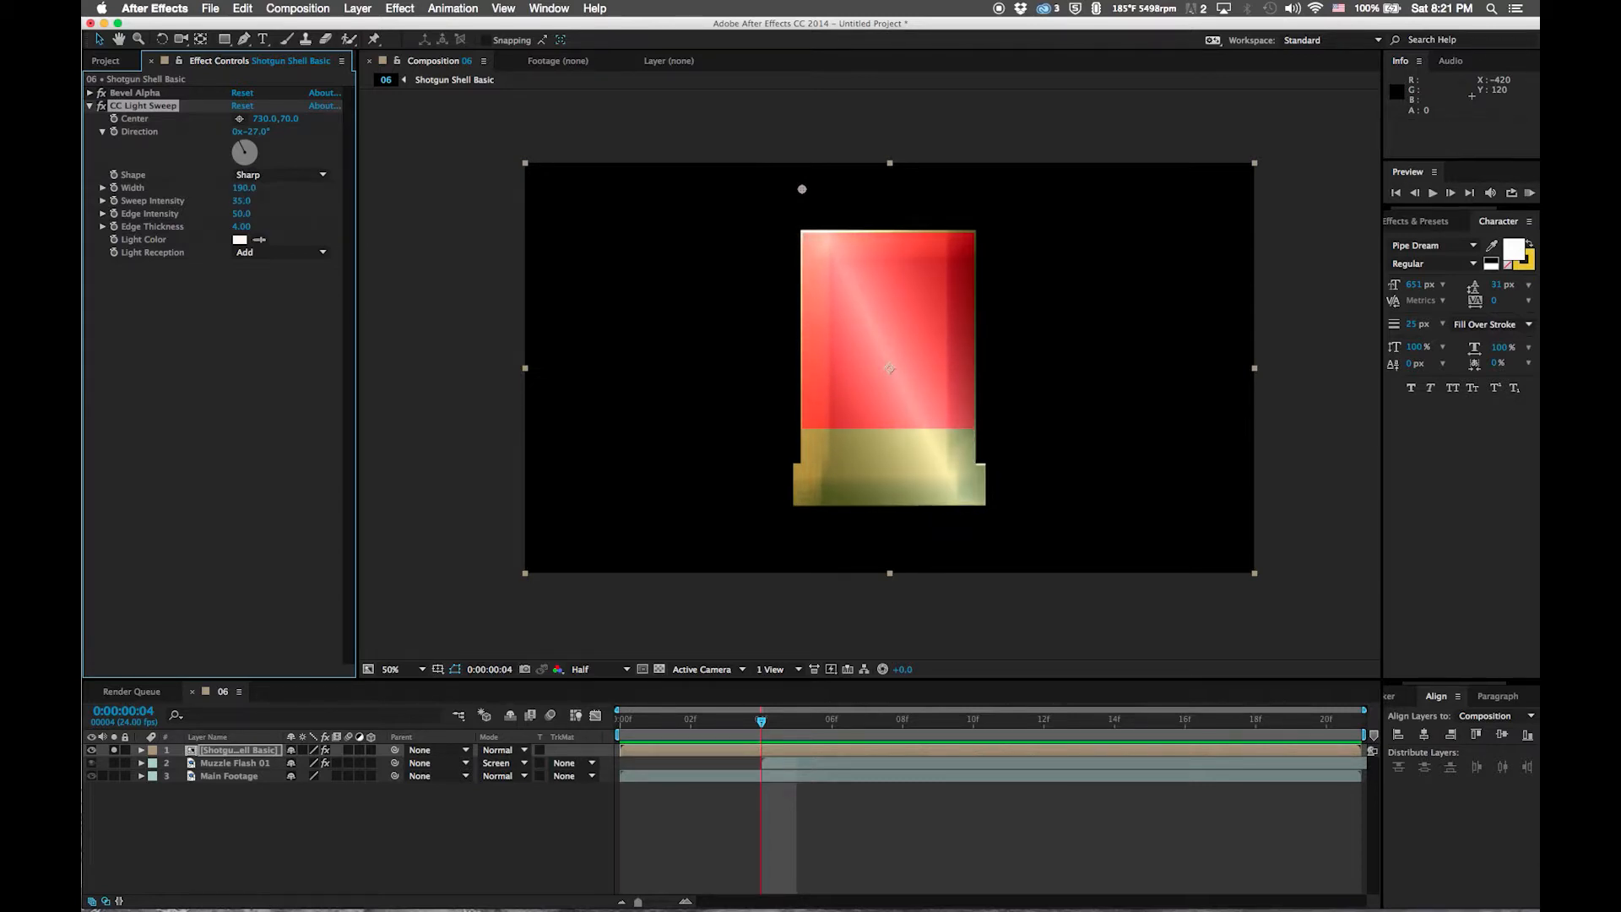
Set the CC Light Sweep light color to a golden brown, hex A57923
left_click(239, 240)
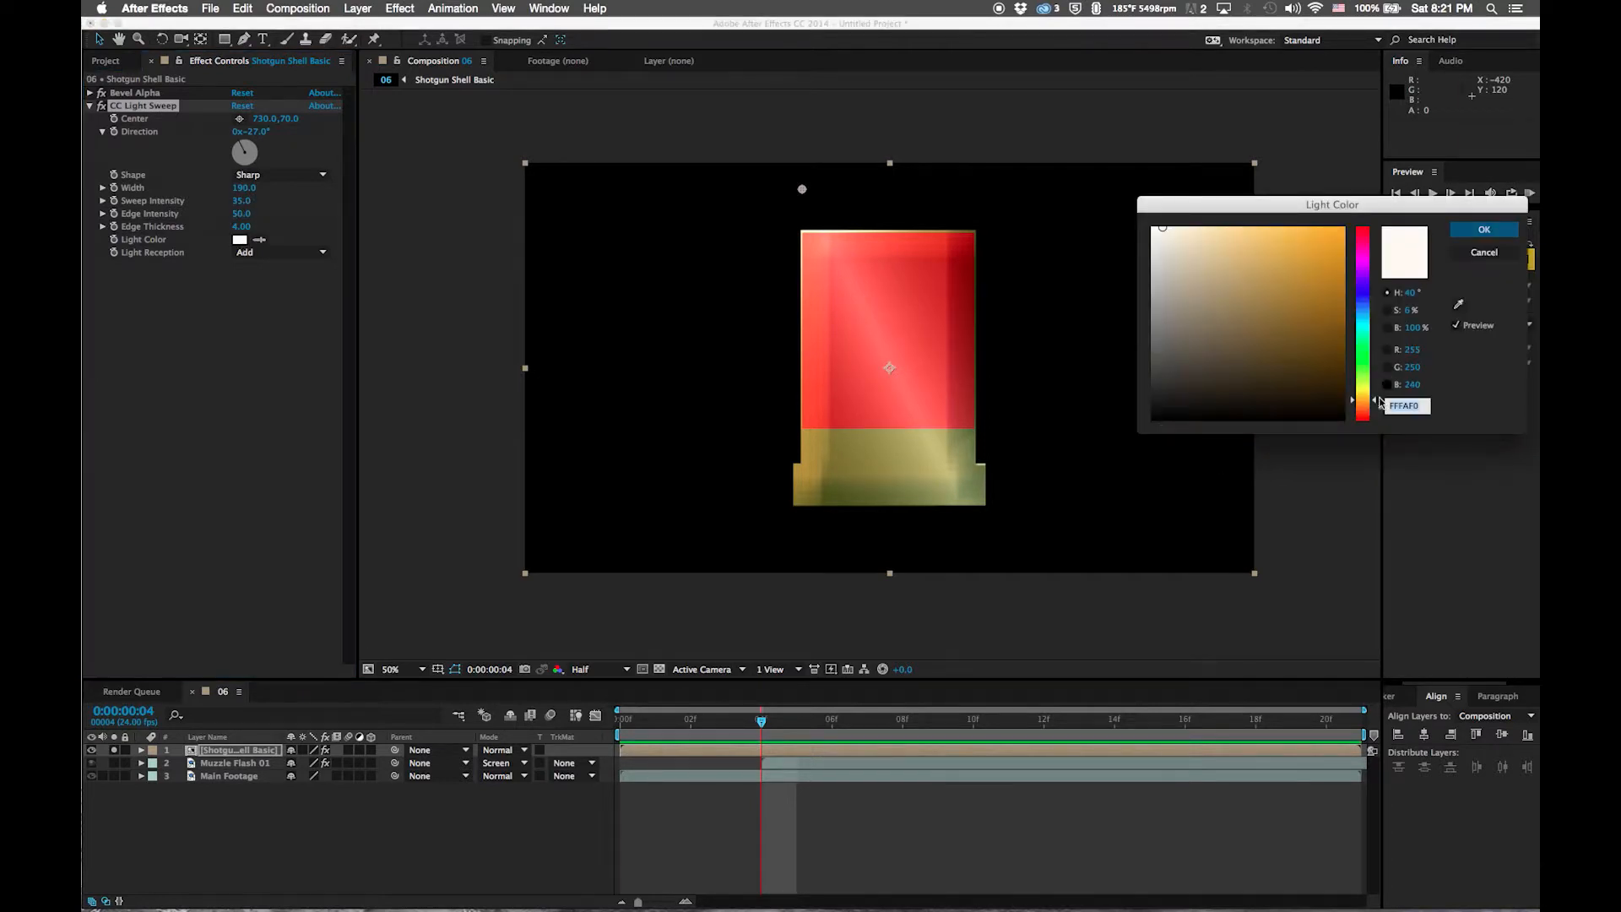
left_click(1364, 384)
left_click_drag(1334, 390, 1303, 295)
left_click(1363, 400)
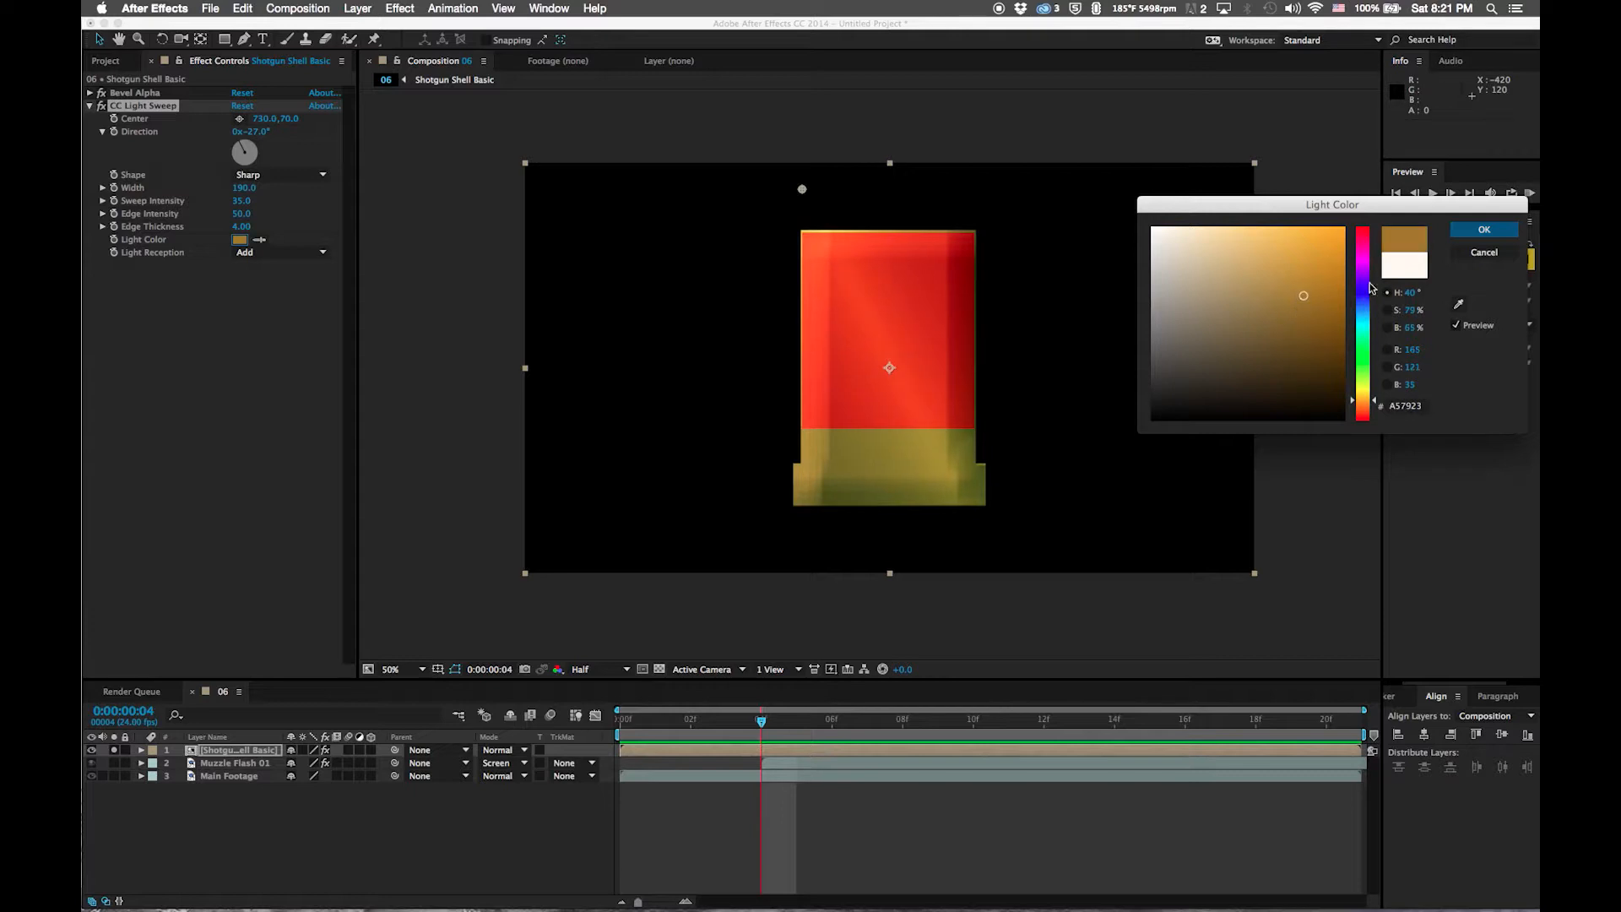
left_click(1483, 228)
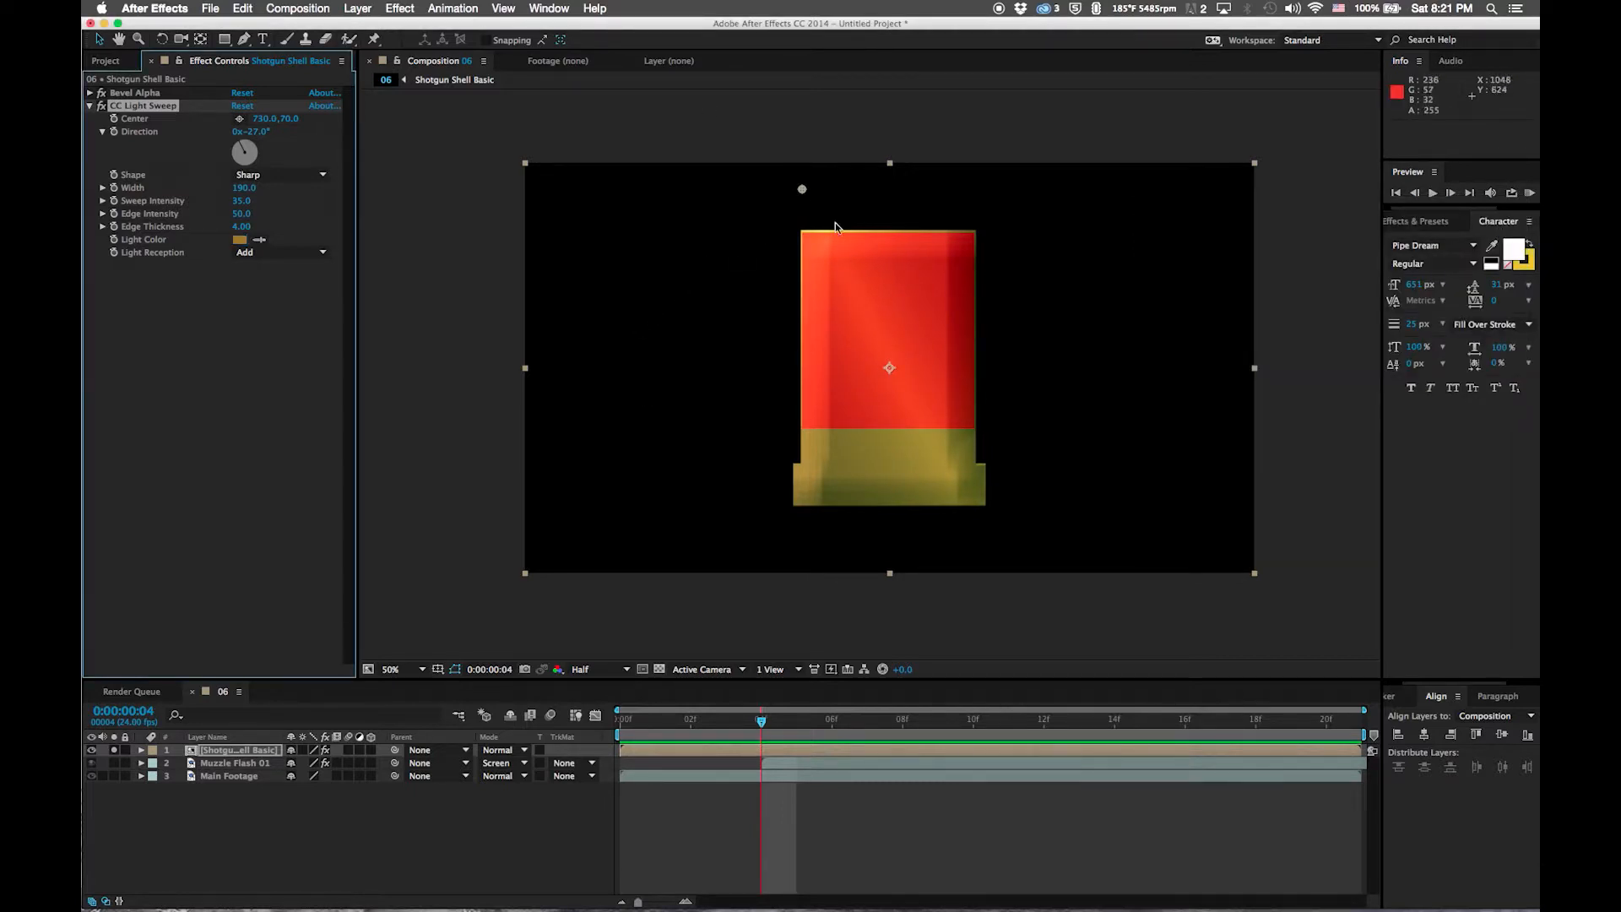
left_click(681, 791)
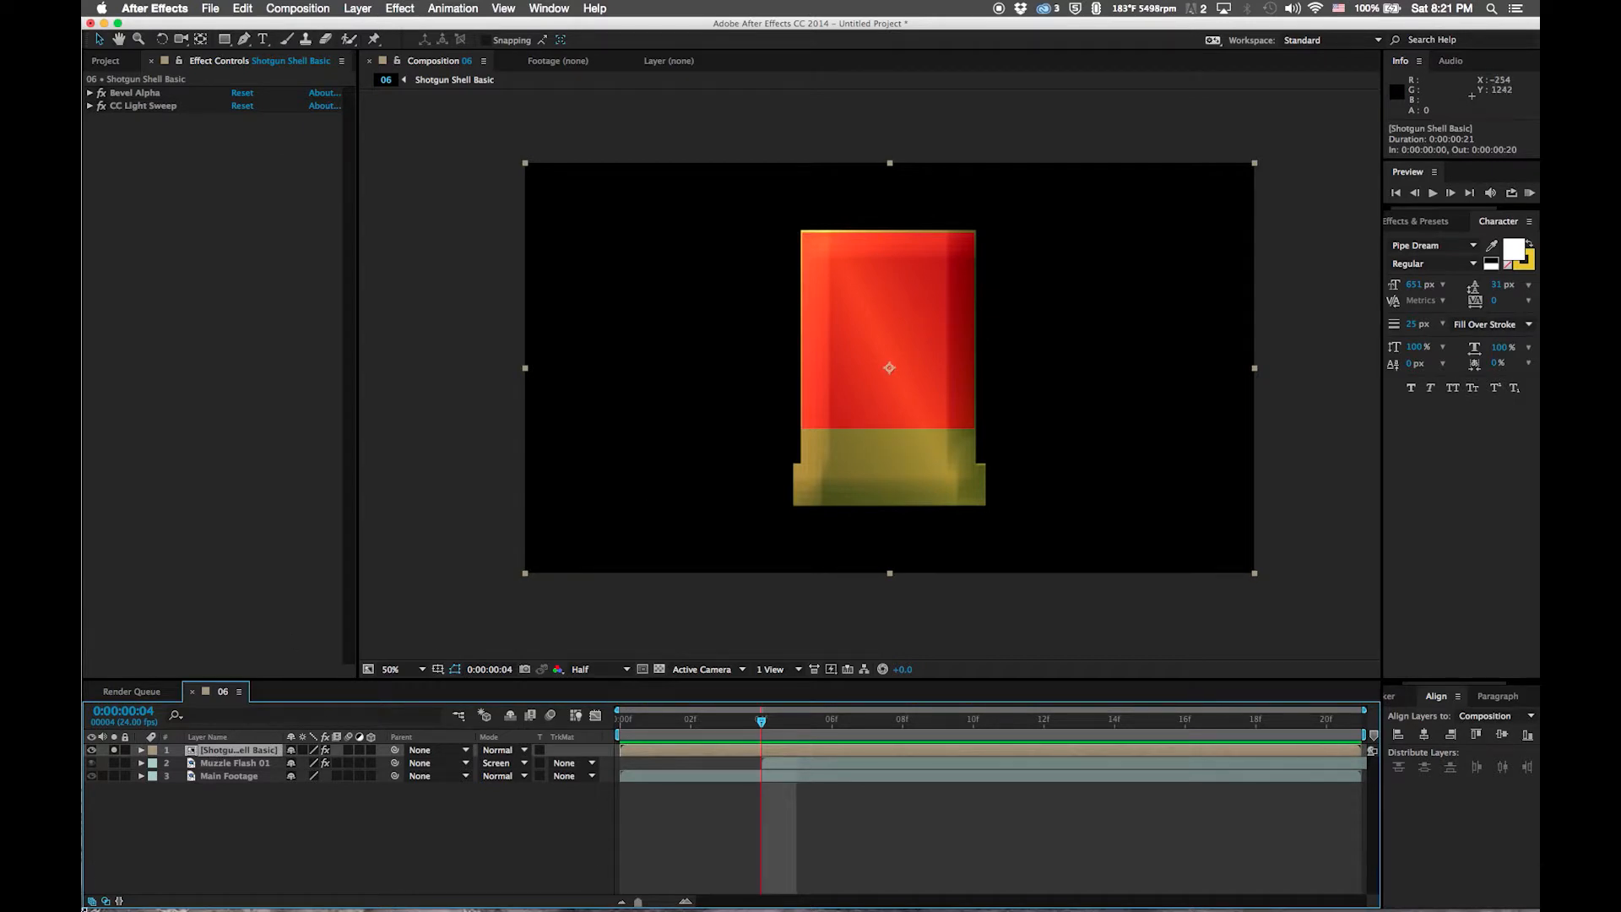
Unsolo the shell layer, scale it down to a small cartridge and place it over the shooter's gun hand at 606, 532
left_click(114, 750)
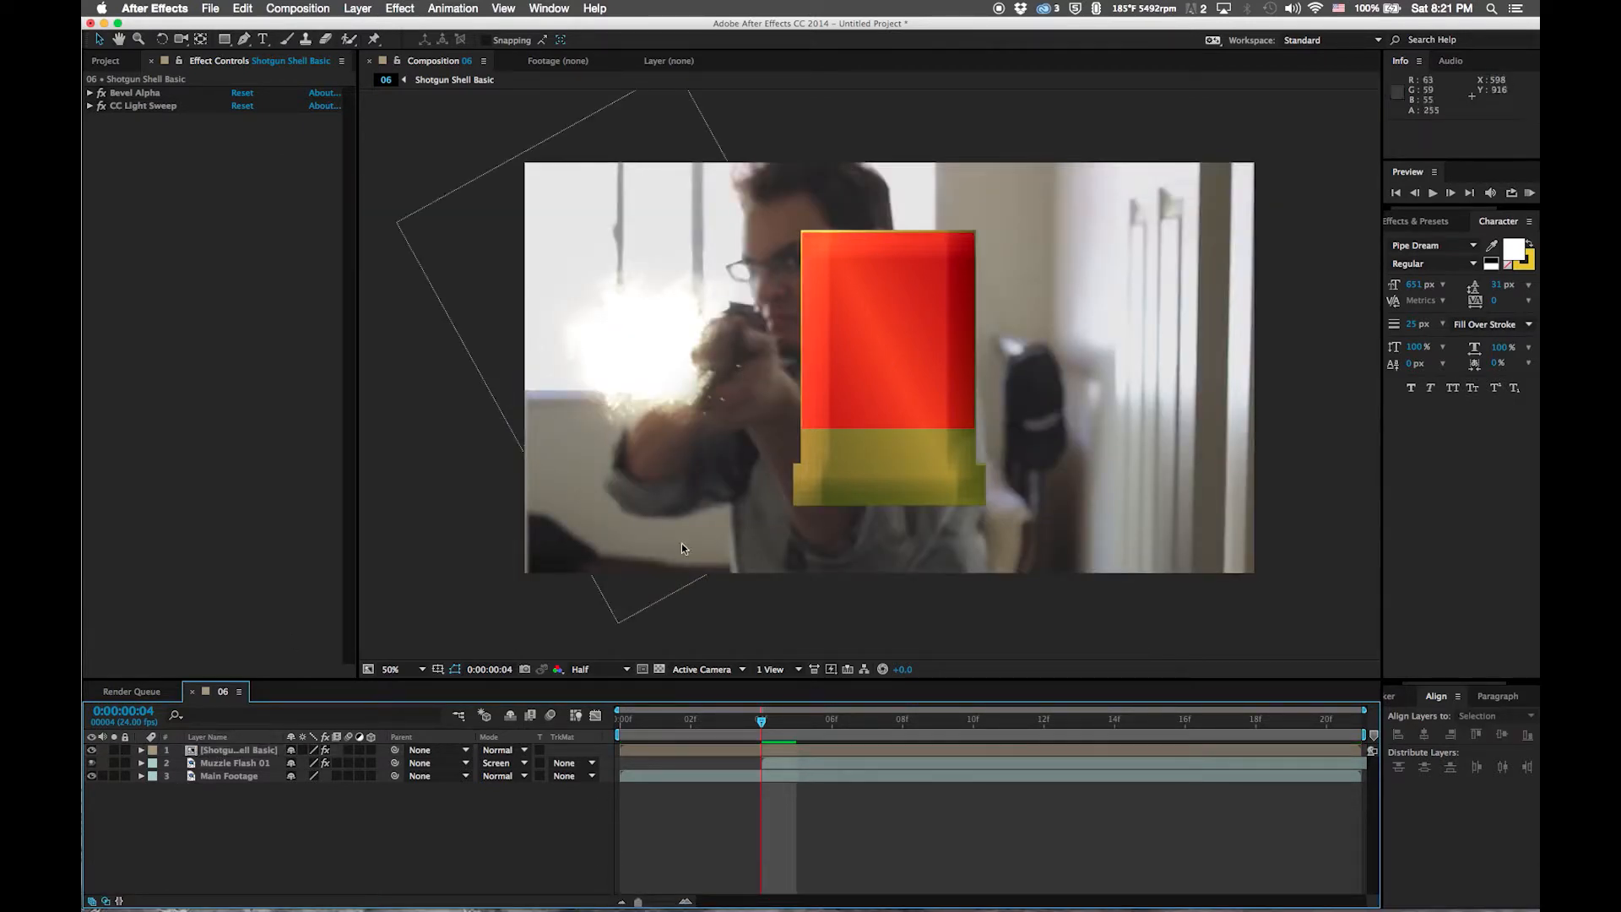
left_click(245, 750)
key("s")
left_click_drag(317, 764, 265, 764)
left_click_drag(890, 284, 886, 250)
left_click_drag(901, 337, 768, 335)
mouse_move(321, 764)
left_mouse_down()
mouse_move(278, 763)
mouse_move(297, 763)
left_mouse_up()
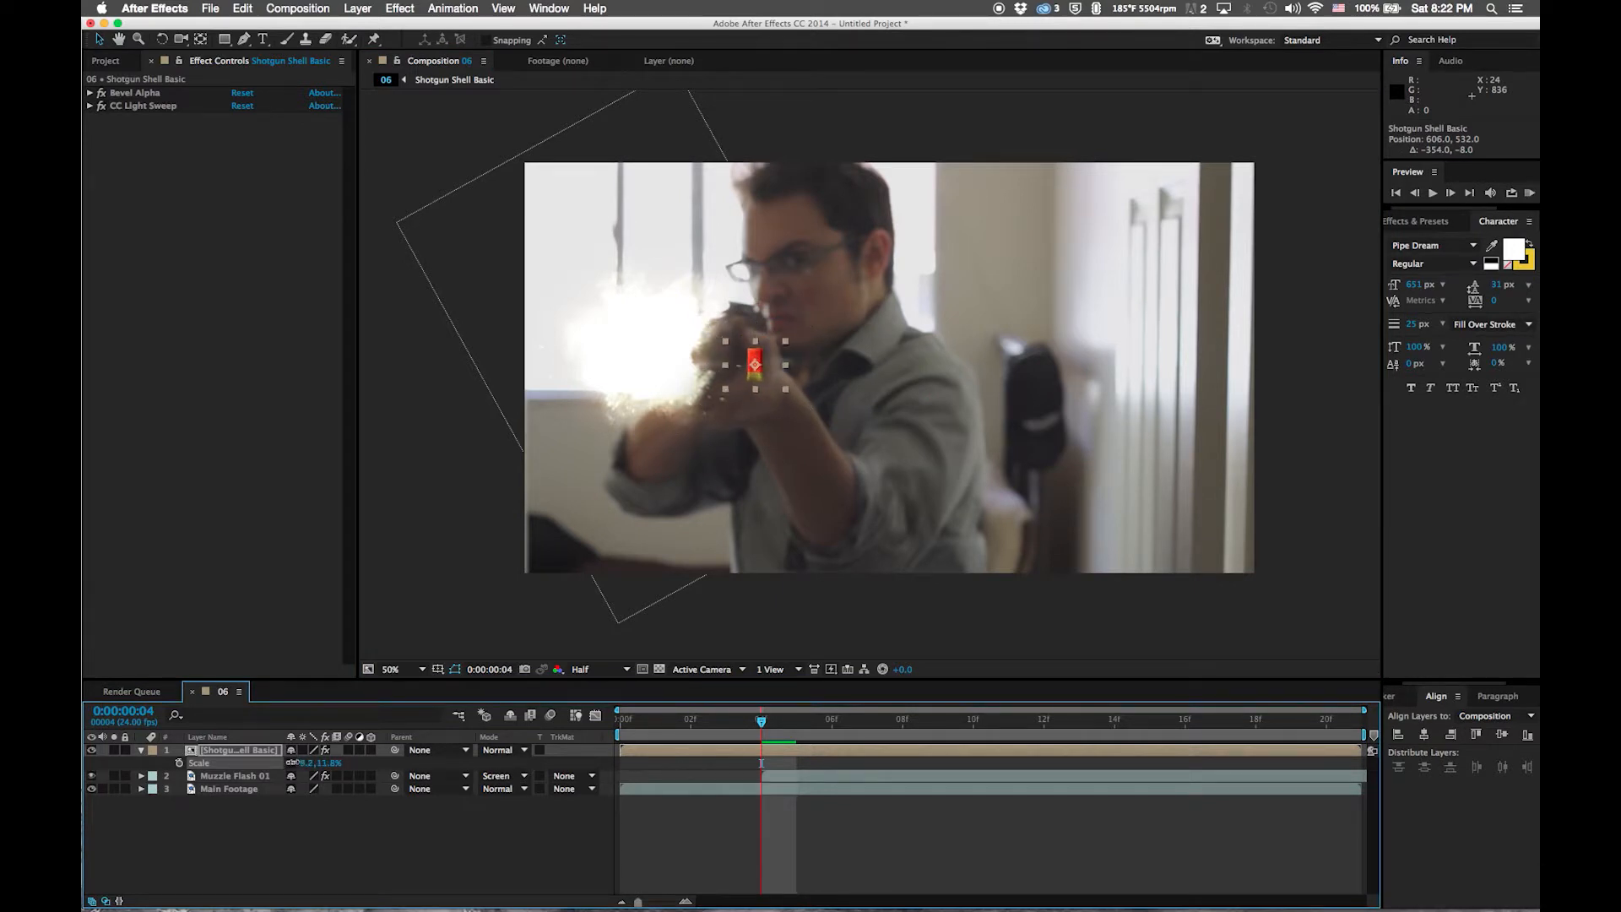
Hide the Muzzle Flash 01 layer and resize the shell to 8% wide by 14% high
key("period")
left_click_drag(640, 311, 915, 285)
left_click(91, 775)
left_click(140, 750)
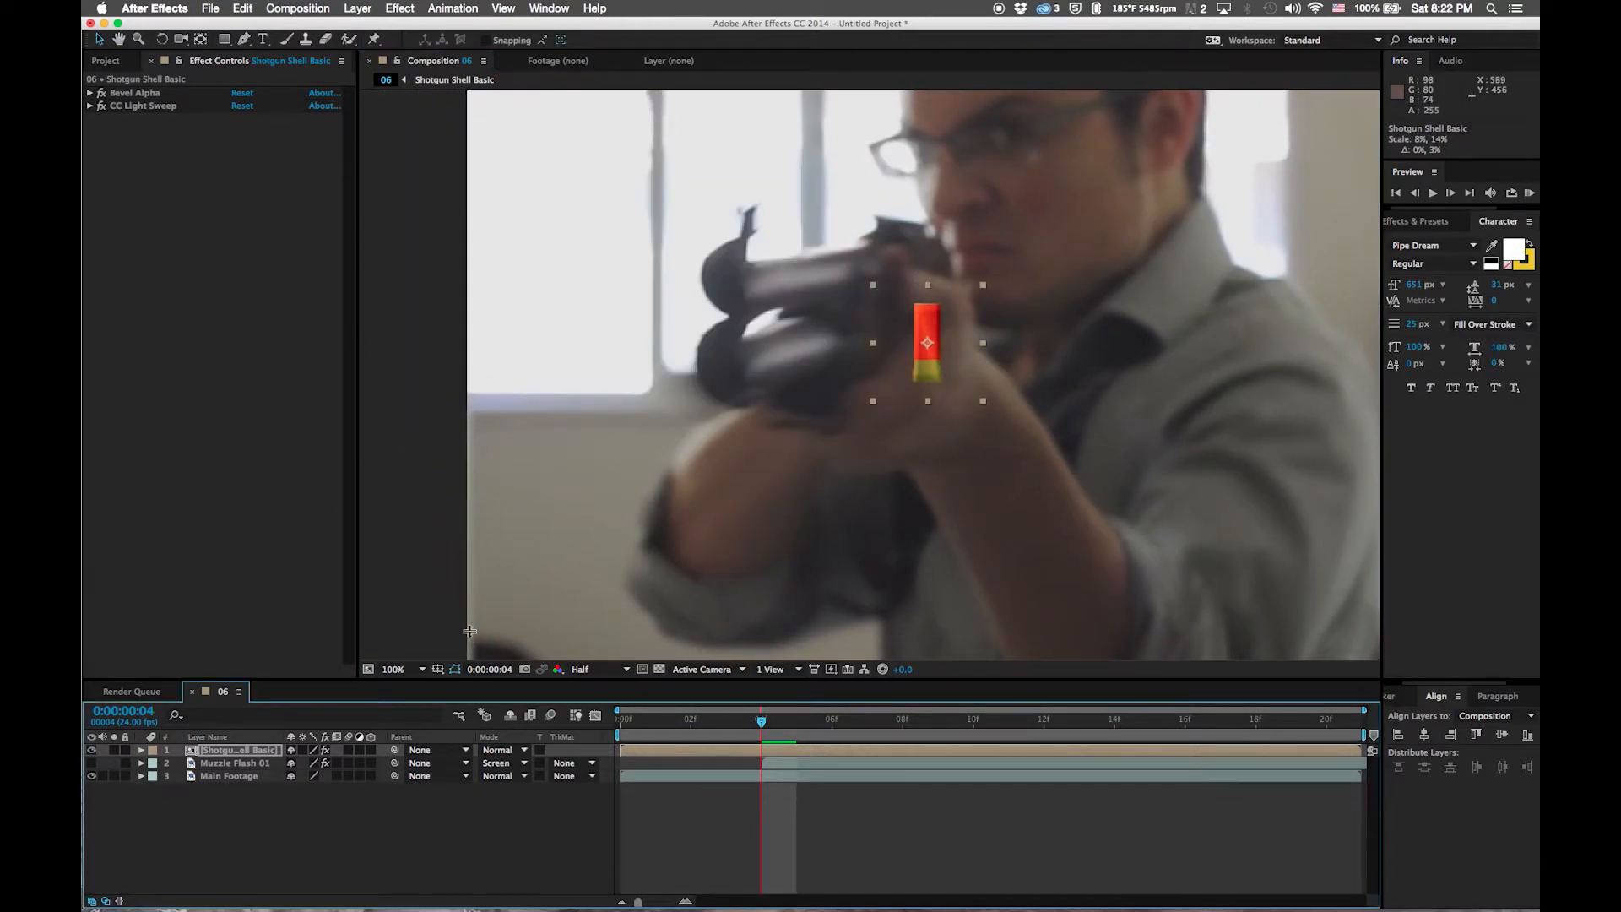
Rotate the shell to −98° and place it along the top of the gun at position 470, 424
left_click_drag(933, 341, 782, 261)
left_click(786, 765)
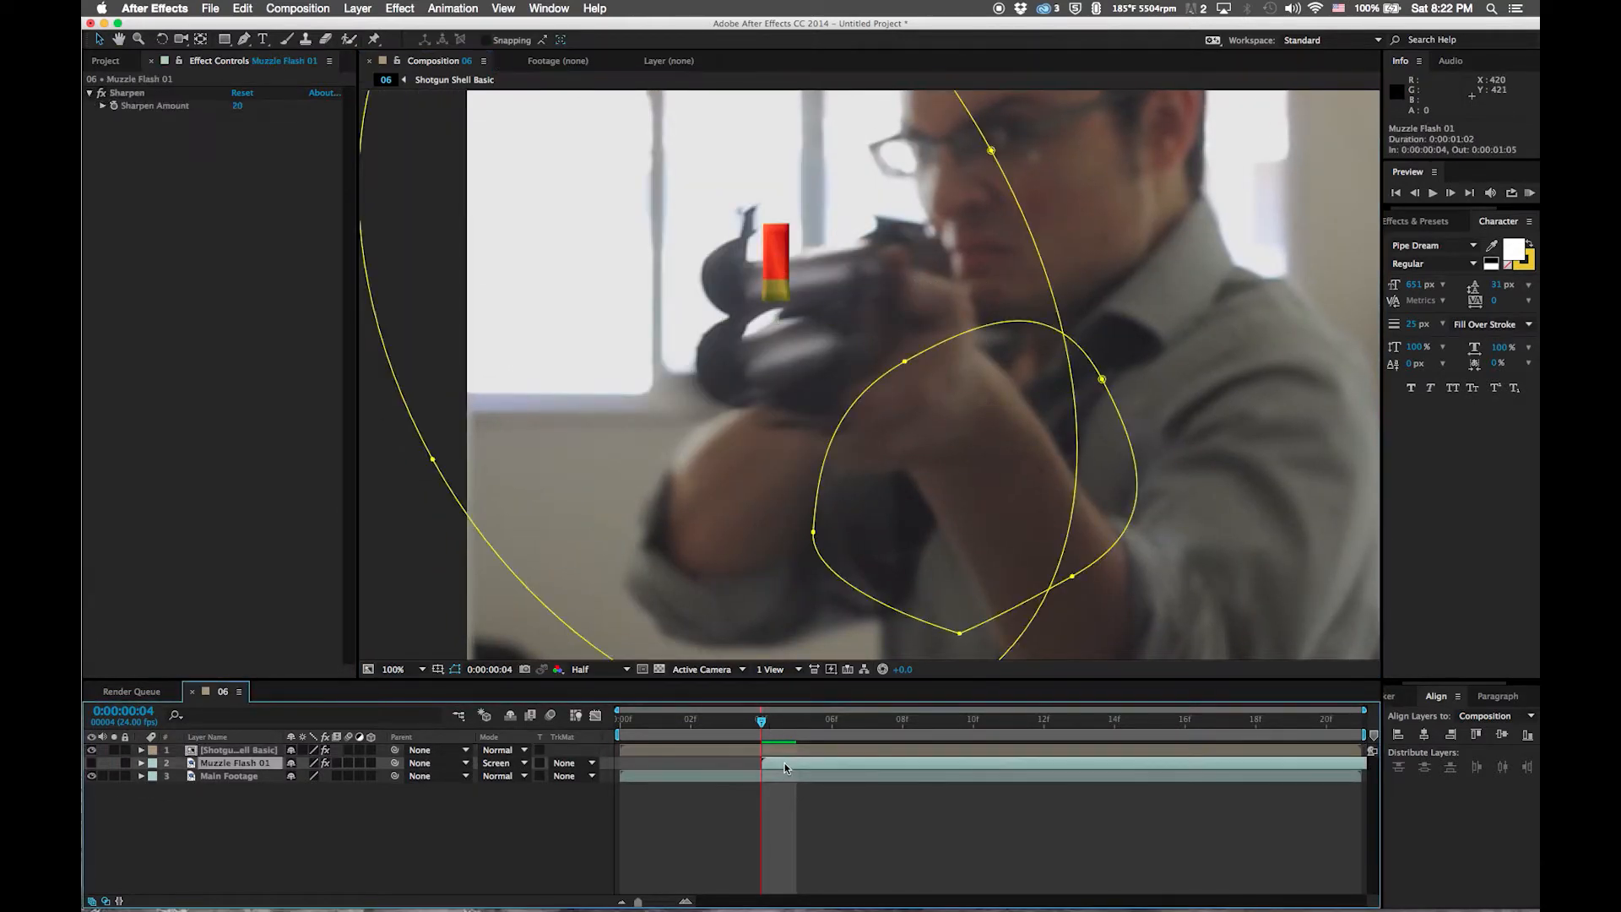
left_click(819, 751)
left_click(161, 39)
left_click_drag(836, 287, 814, 212)
left_click(99, 39)
left_click_drag(771, 267, 812, 267)
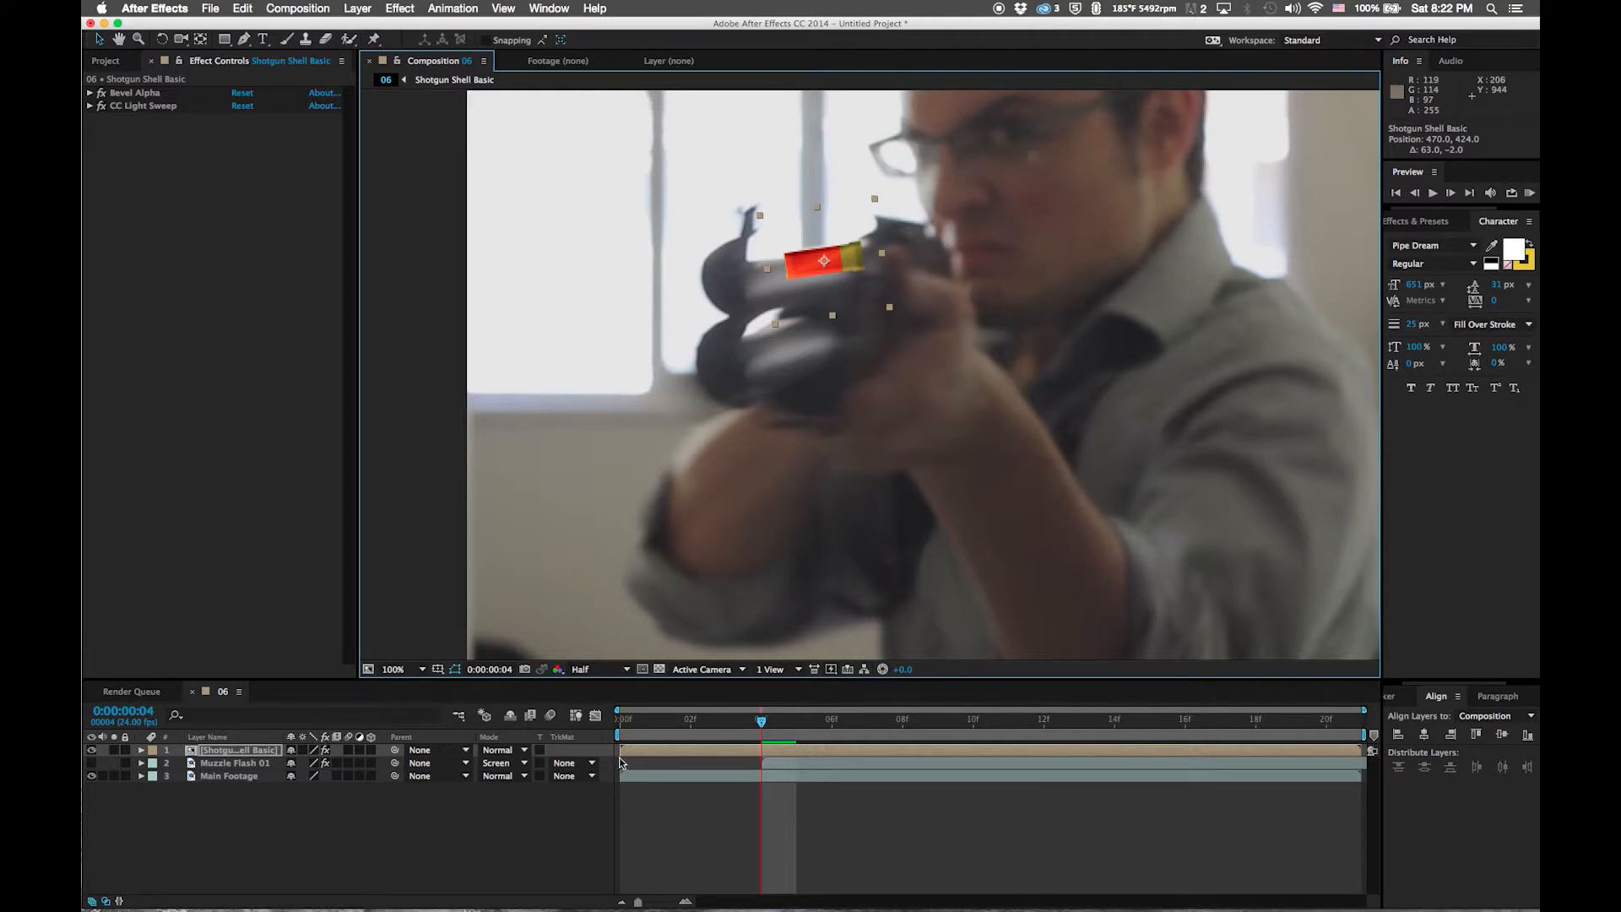
Trim the shell layer's start to frame 4 and set position and rotation keyframes there
key("alt+bracketleft")
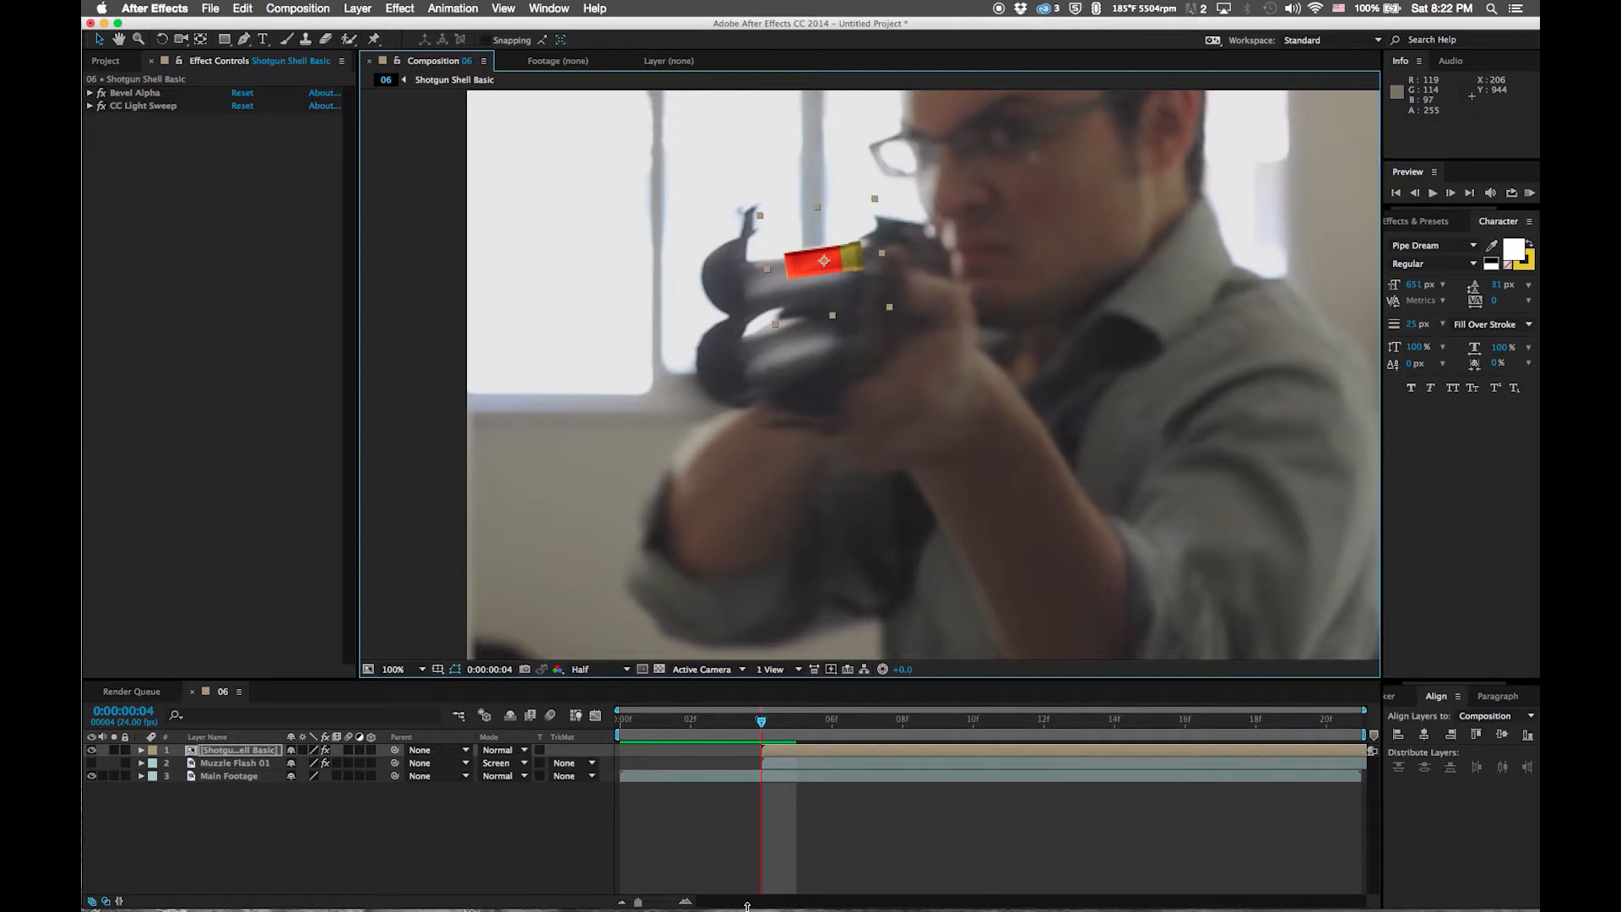
key("alt+shift+p")
left_click(733, 735)
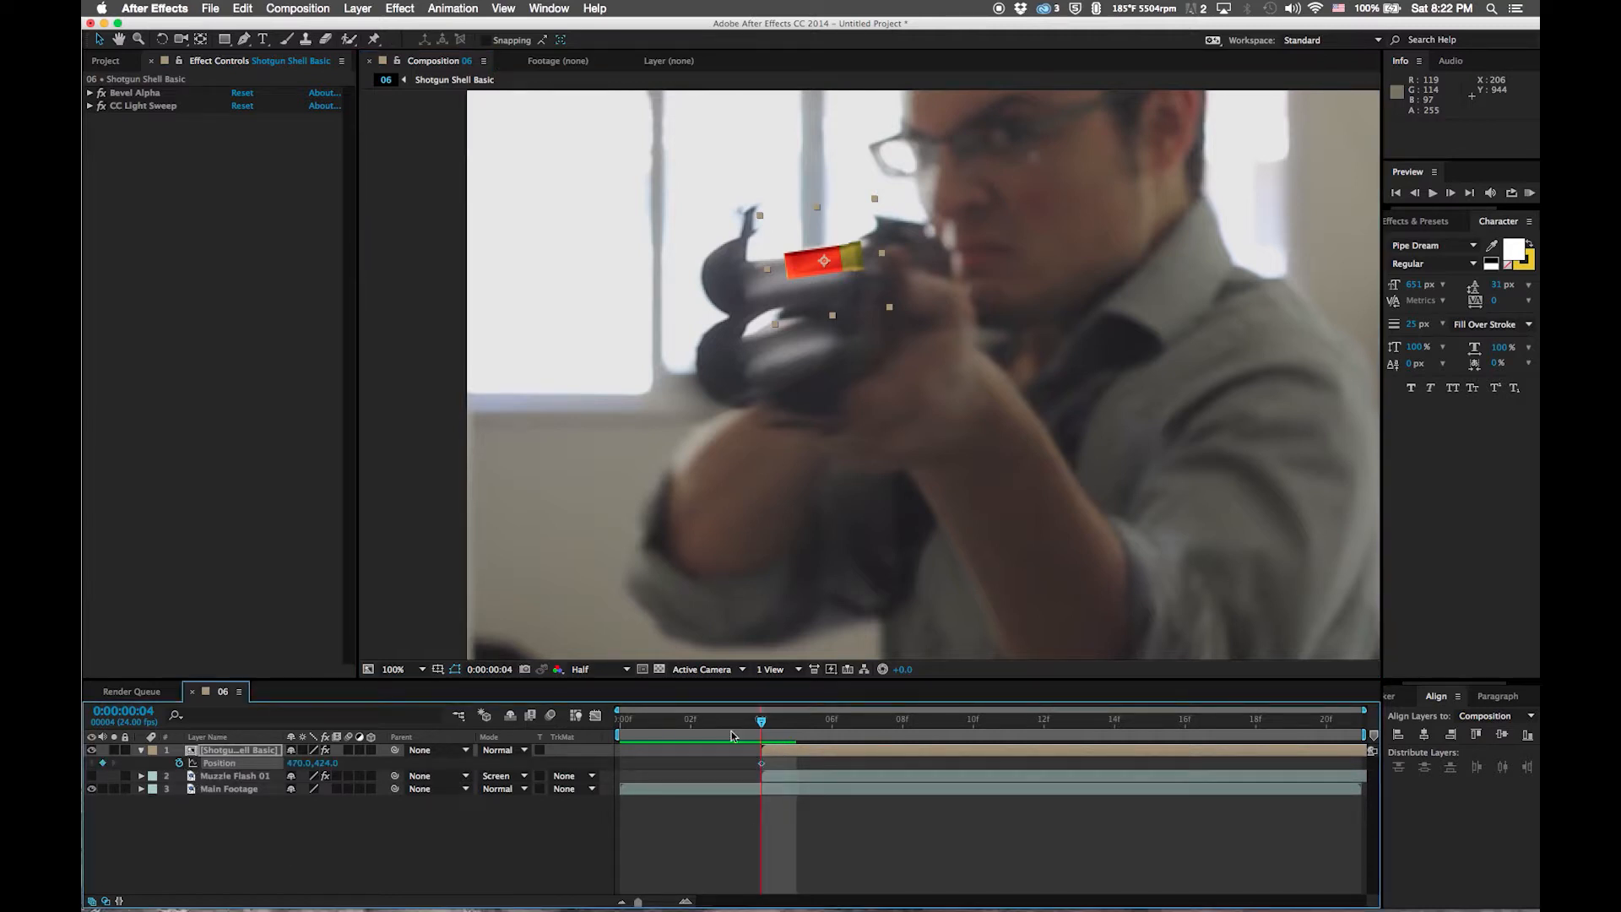
key("alt+shift+r")
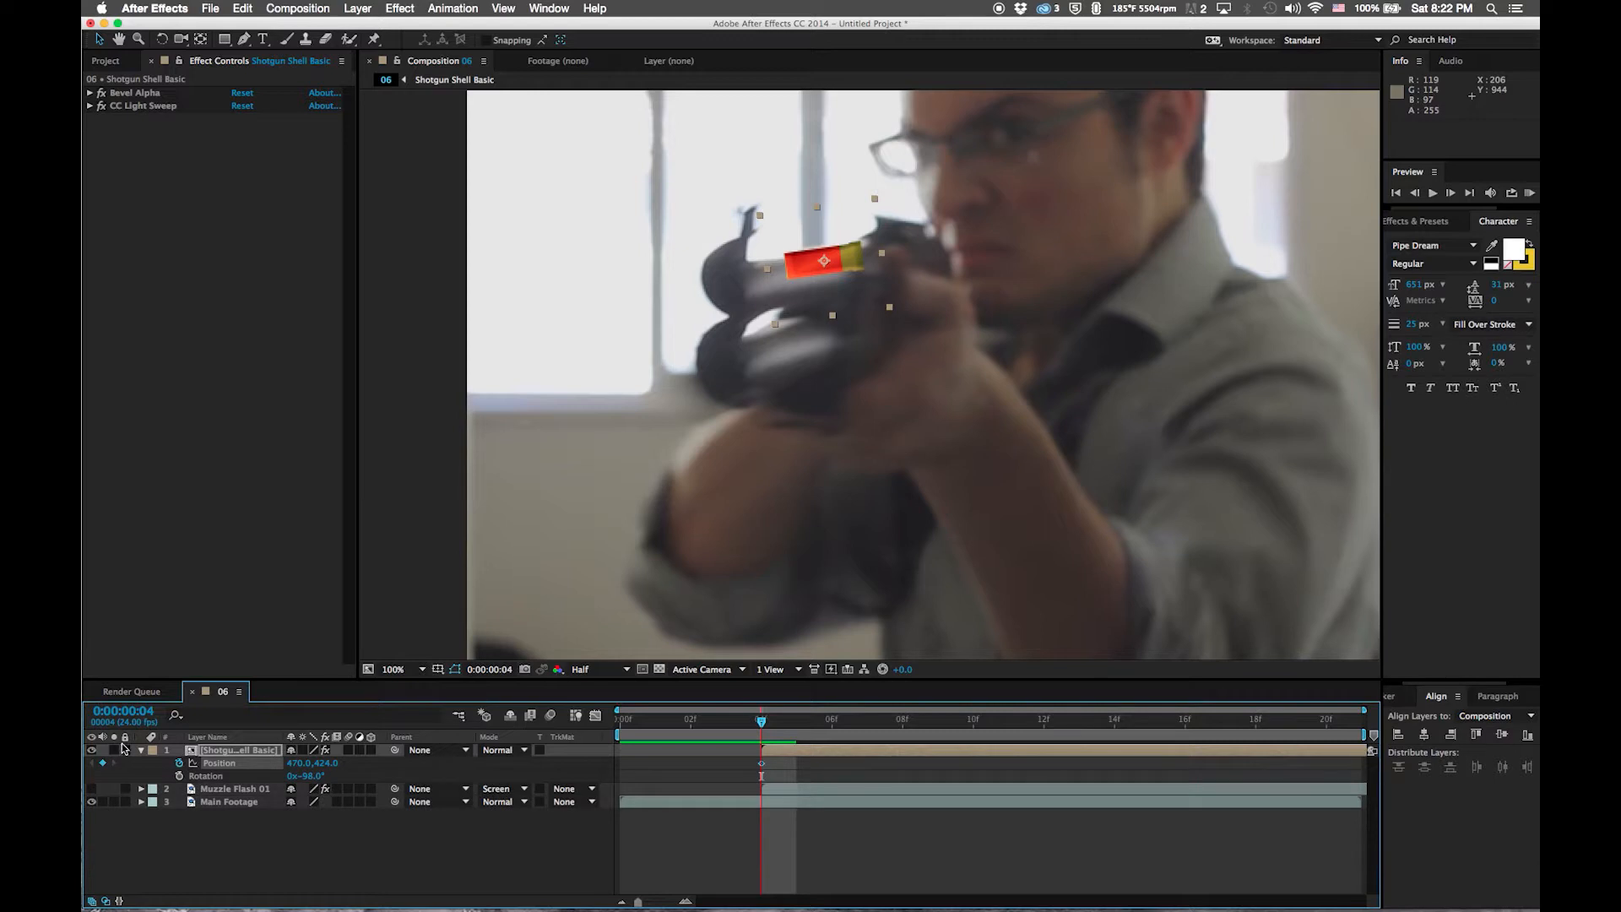
left_click(193, 775, "shift")
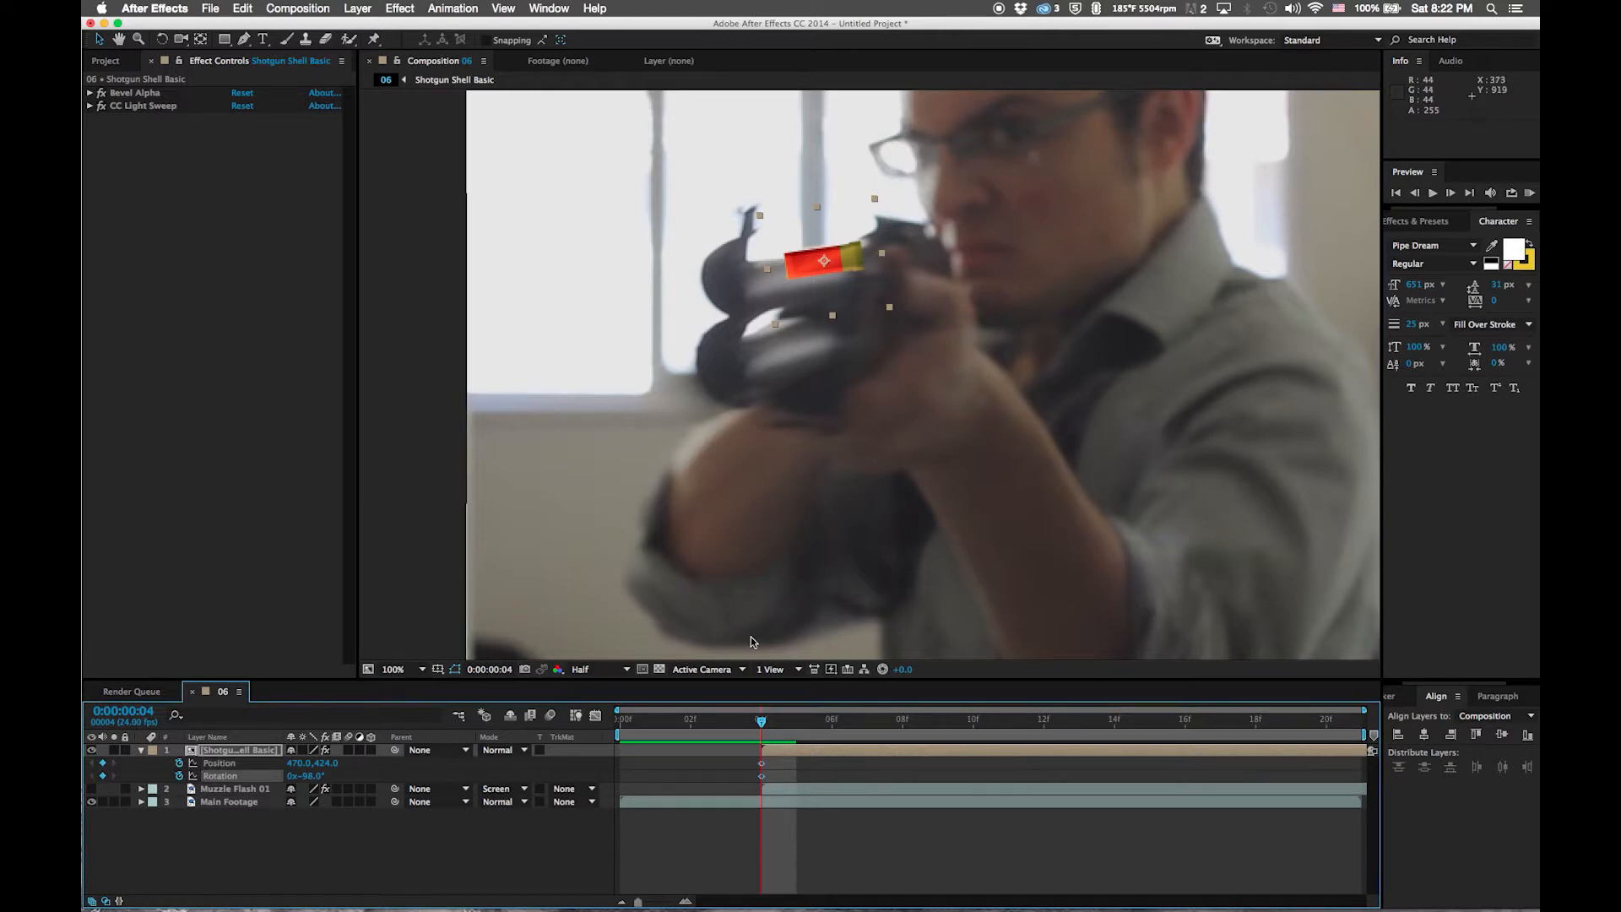
At frame 9, keyframe the shell's position outside the picture's lower-left corner at −138, 1084
key("Page_Down")
key("Page_Down")
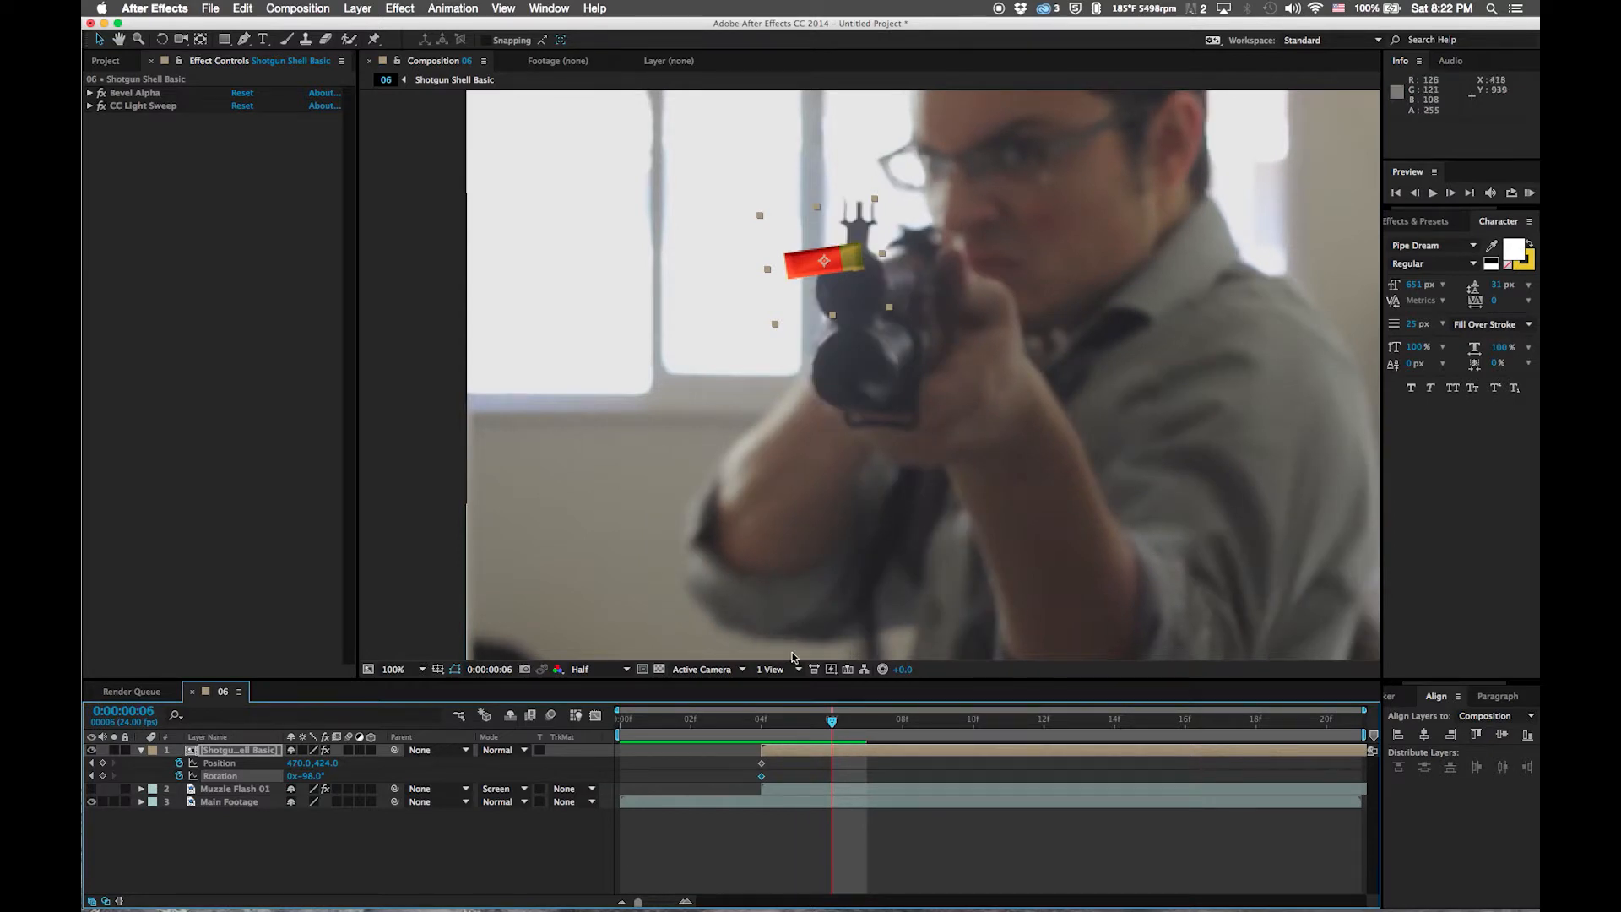
key("Page_Down")
key("Page_Down")
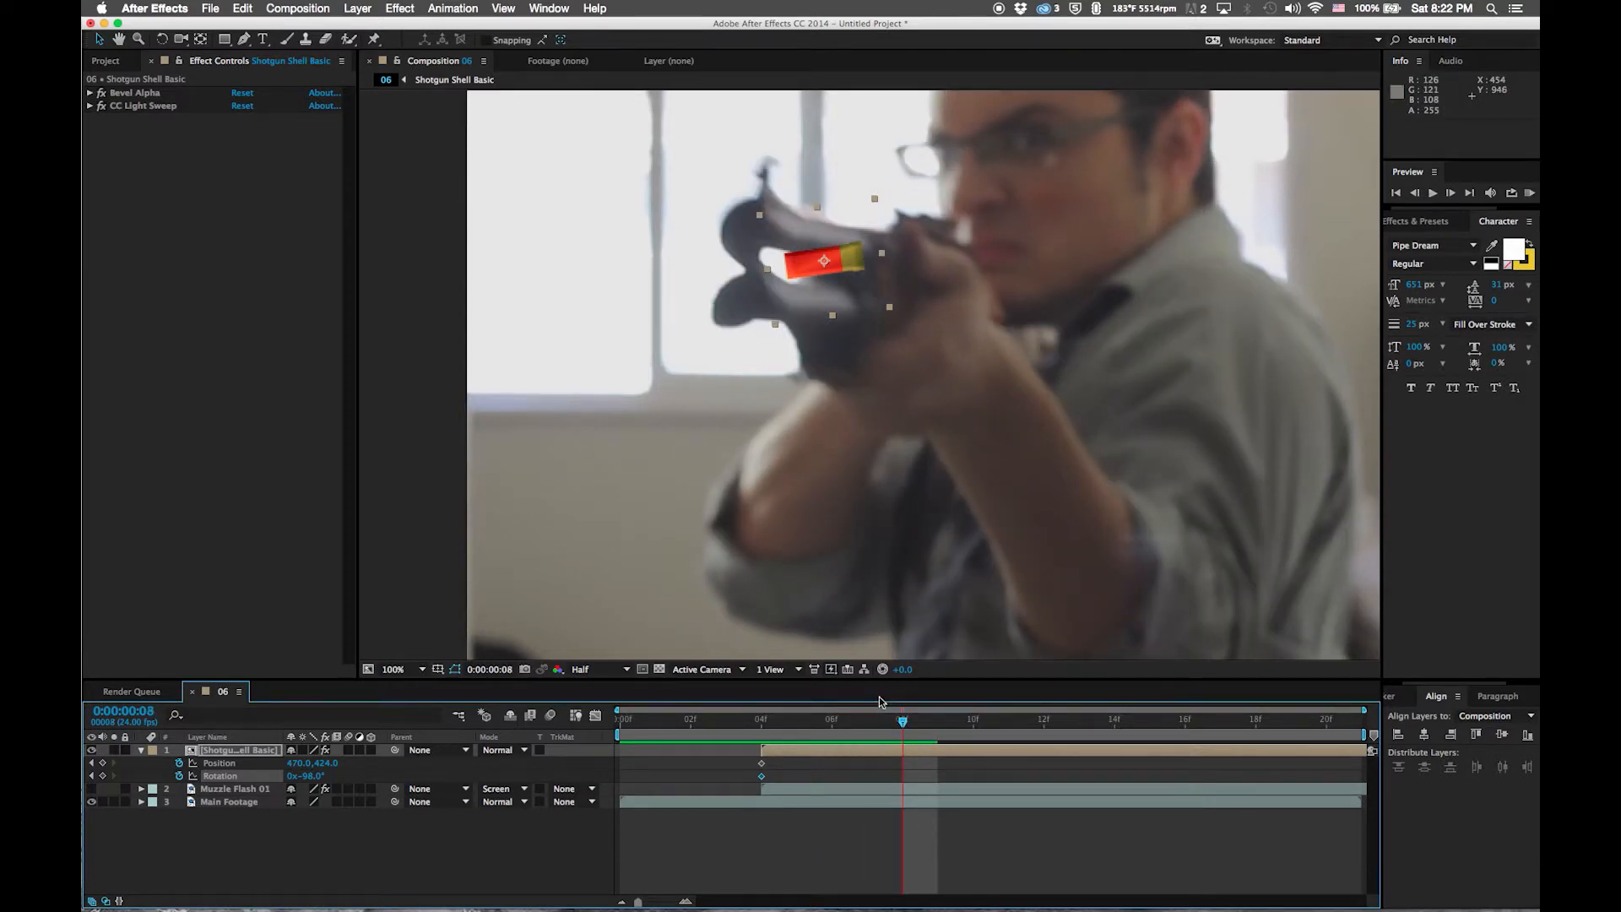
key("Page_Down")
key("comma")
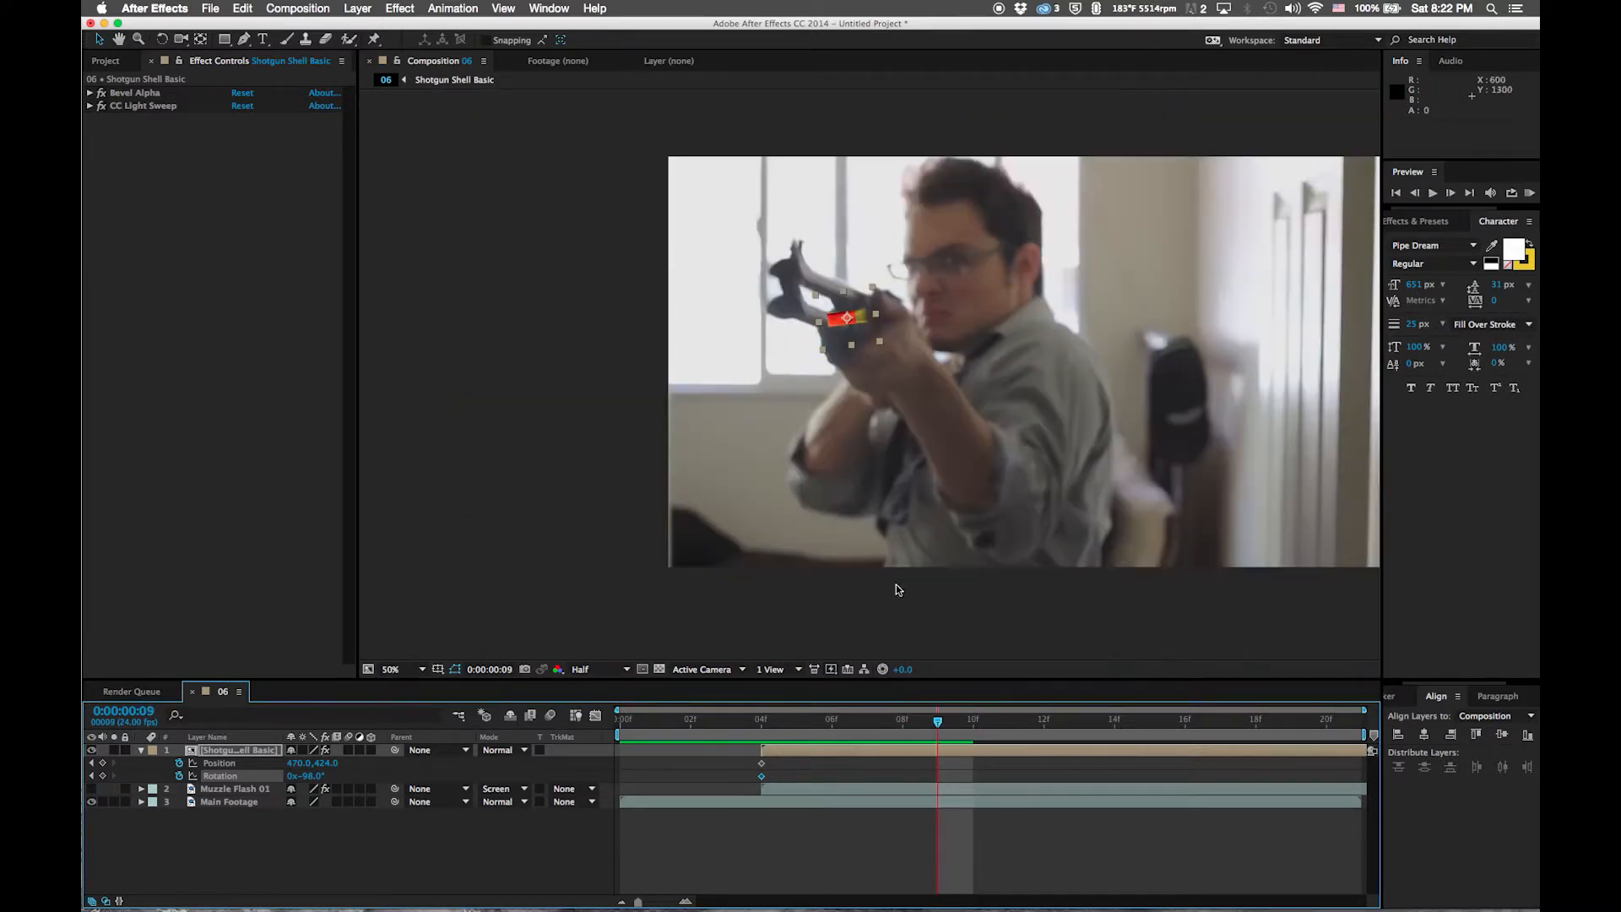
left_click_drag(843, 349, 632, 588)
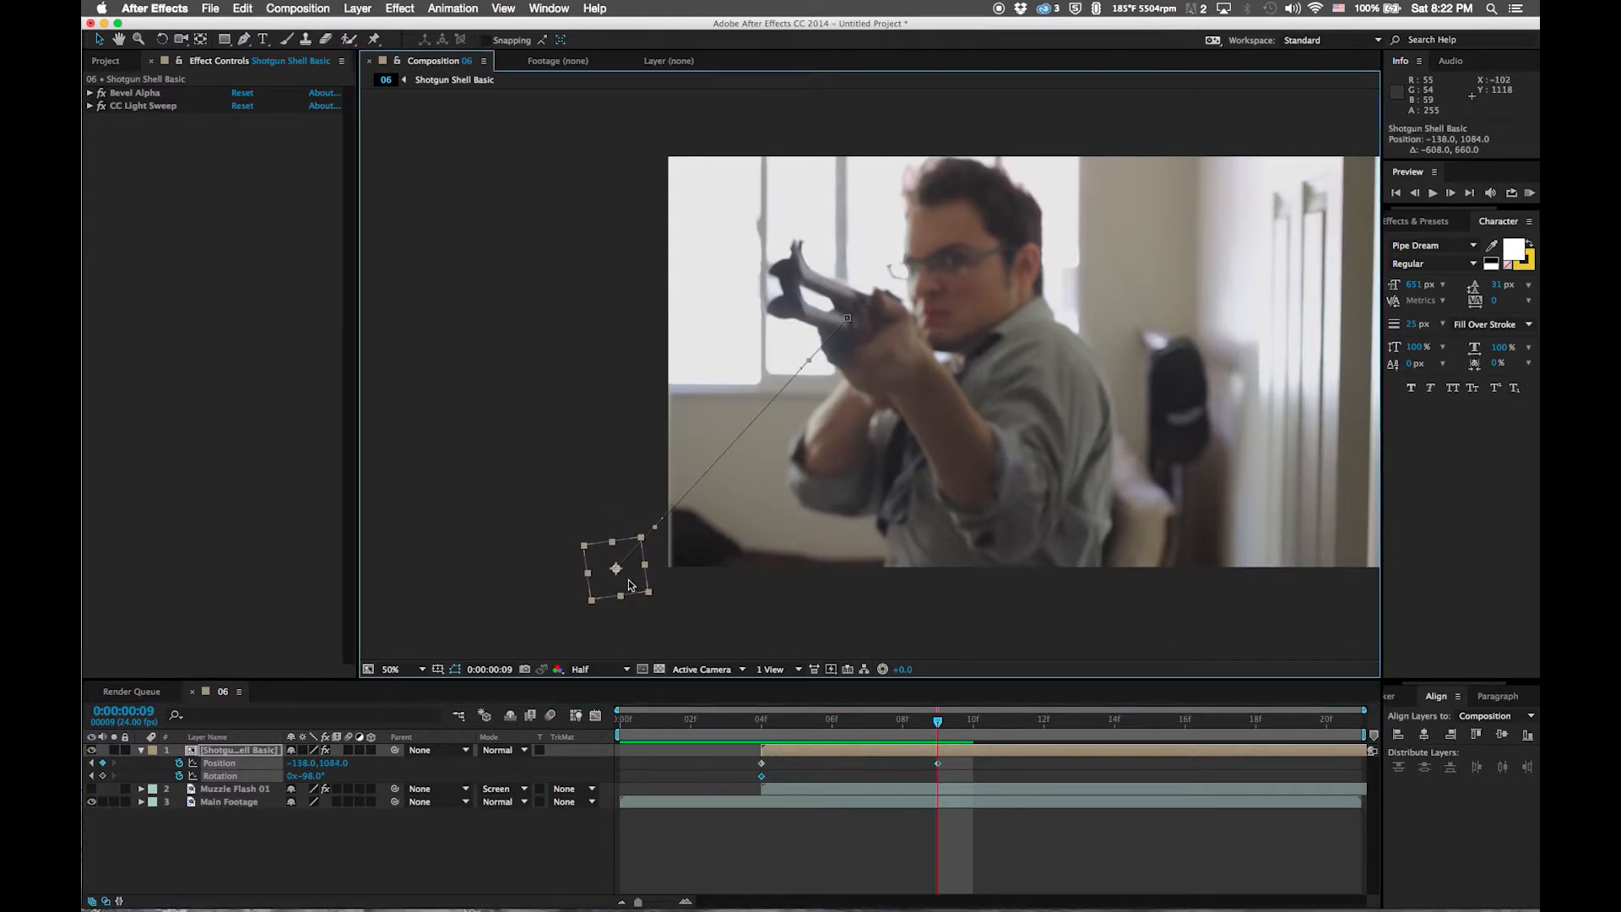
Enter 2 revolutions for the shell's rotation at frame 9 and nudge its position to −140, 1084
left_click(290, 776)
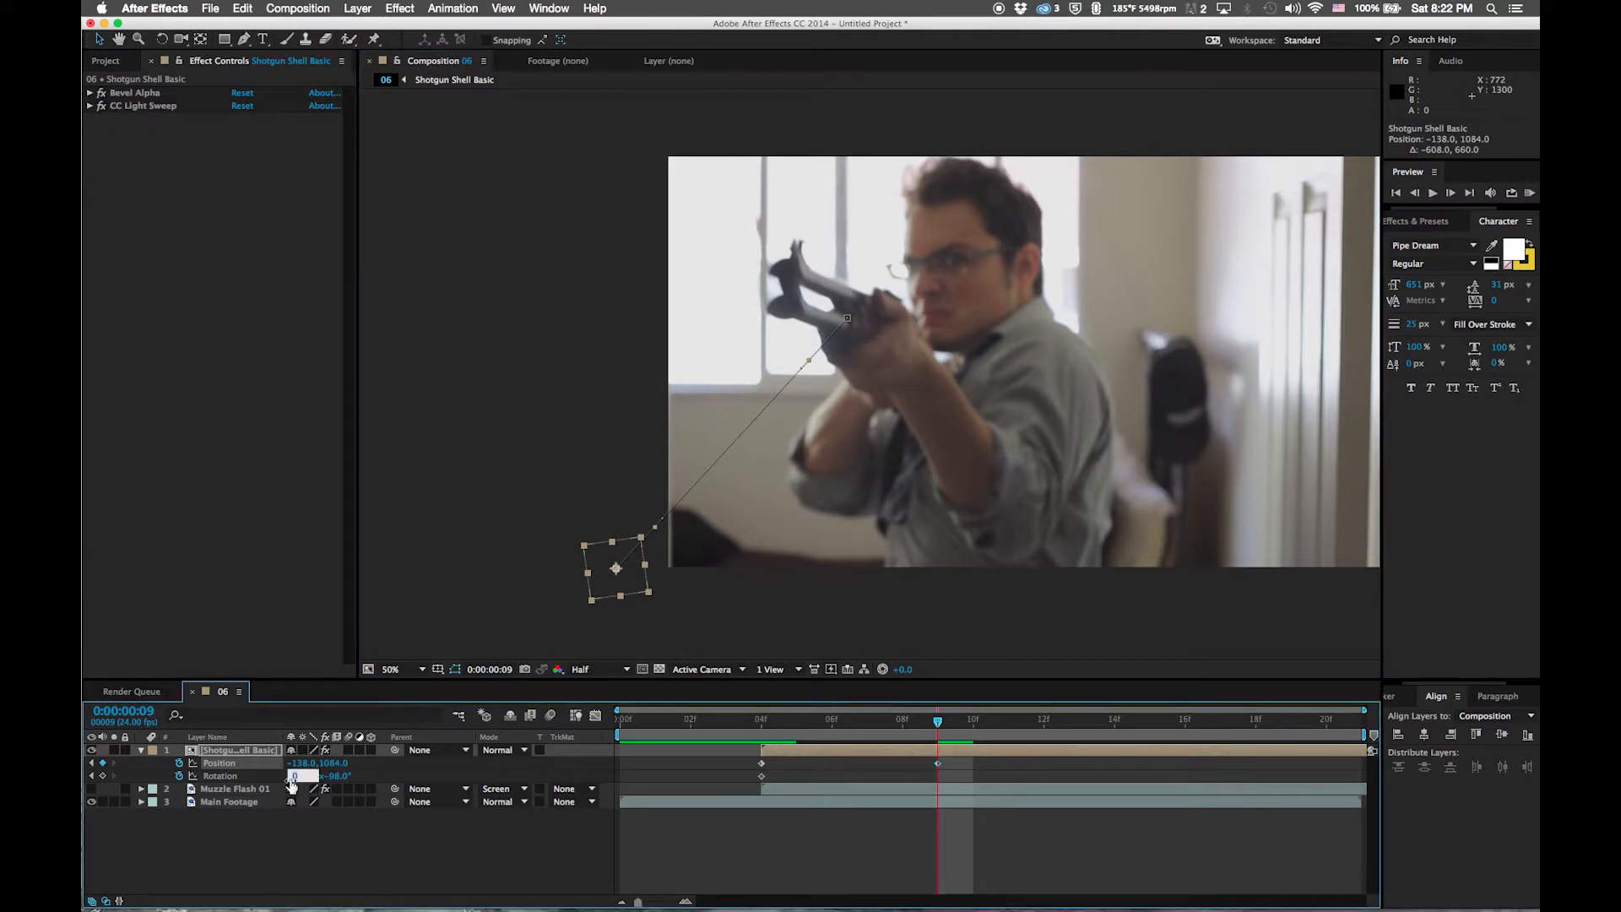
type("2")
key("Return")
key("Left")
left_click(292, 776)
type("2")
key("Return")
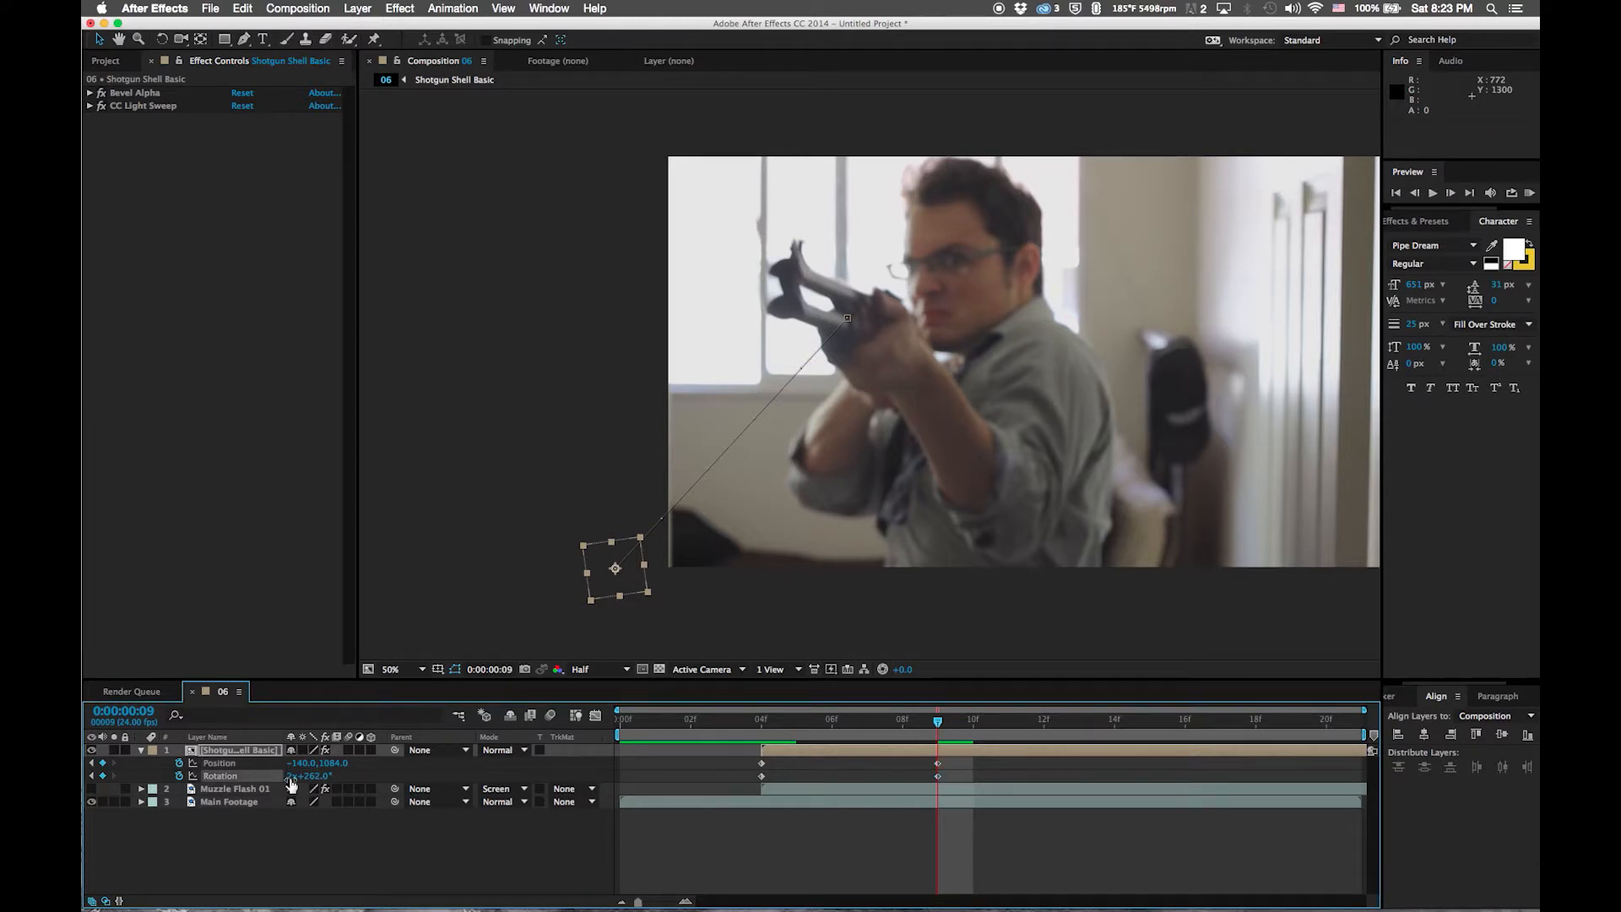
Preview the shell's flight and move its ending position and rotation keyframes to frame 10
key("Page_Up")
key("Page_Up")
key("Page_Up")
key("Page_Up")
key("Page_Up")
key("Page_Up")
key("space")
left_click(764, 727)
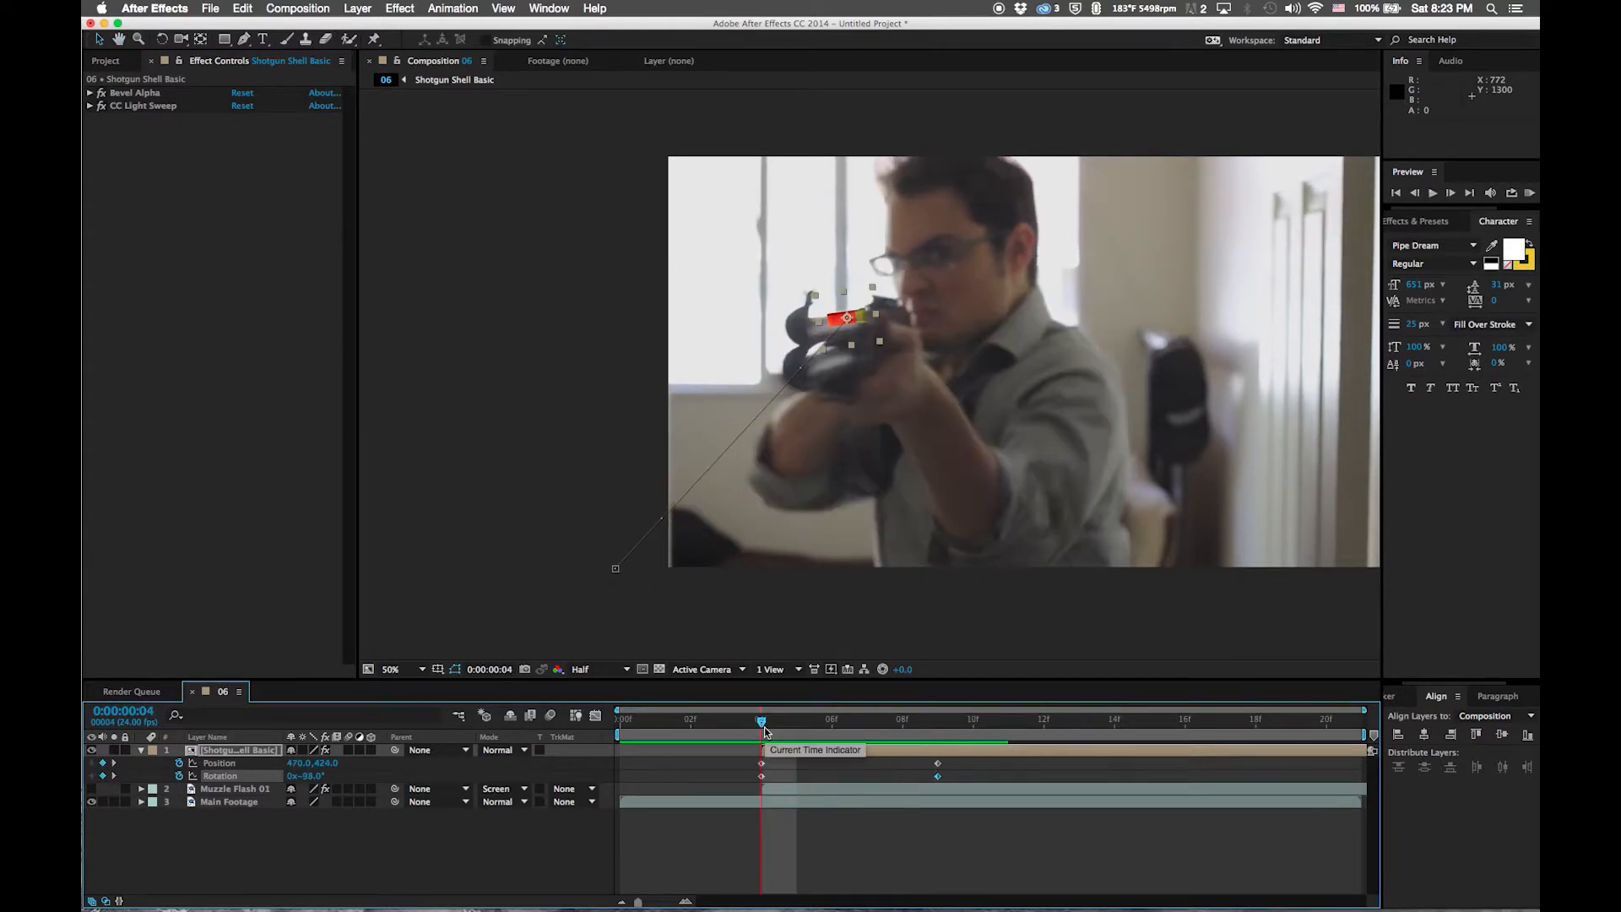
left_click_drag(765, 731, 843, 751)
mouse_move(955, 759)
left_mouse_down()
mouse_move(926, 779)
mouse_move(974, 776)
left_mouse_up()
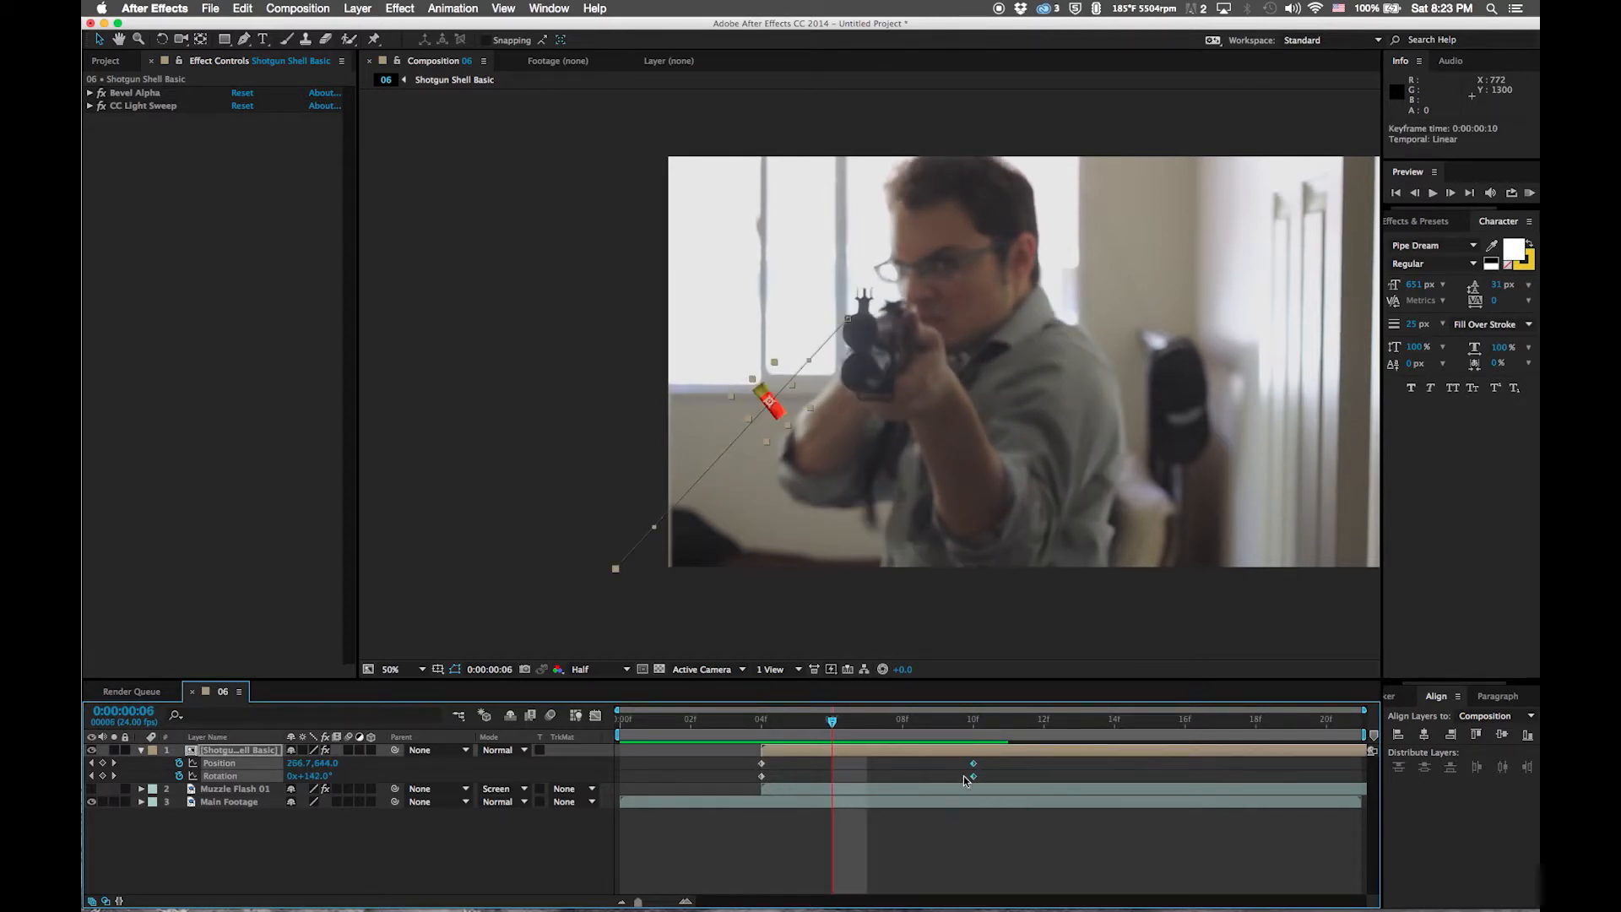
Add a frame-7 position keyframe for the shell at 41, 558 and bend its motion path into an arc
left_click(865, 720)
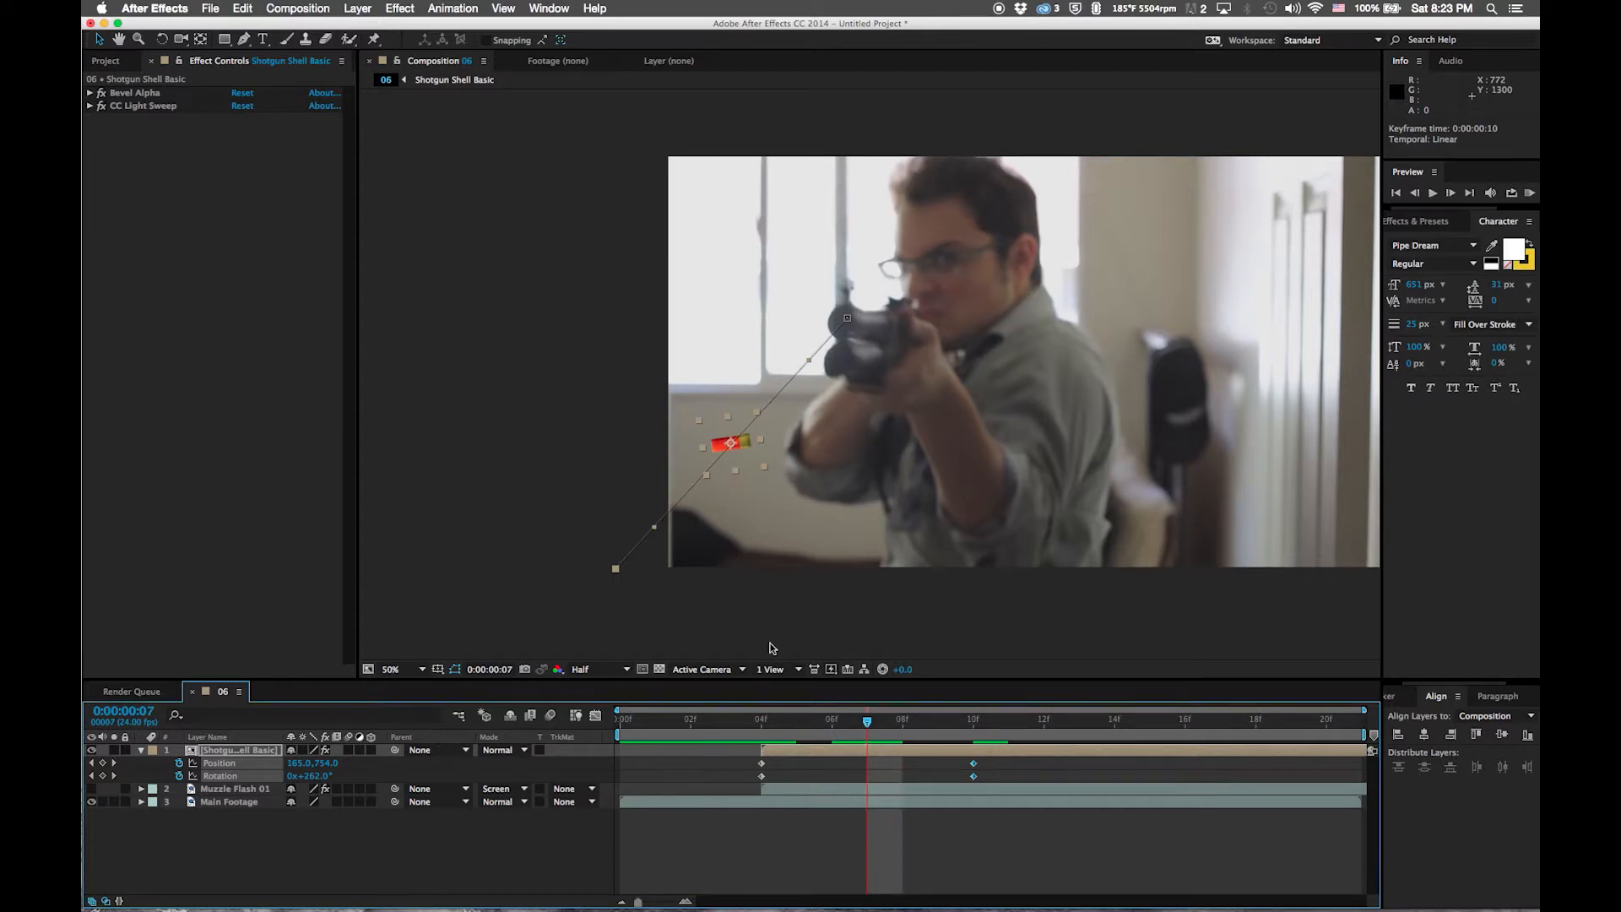
left_click_drag(741, 432, 703, 382)
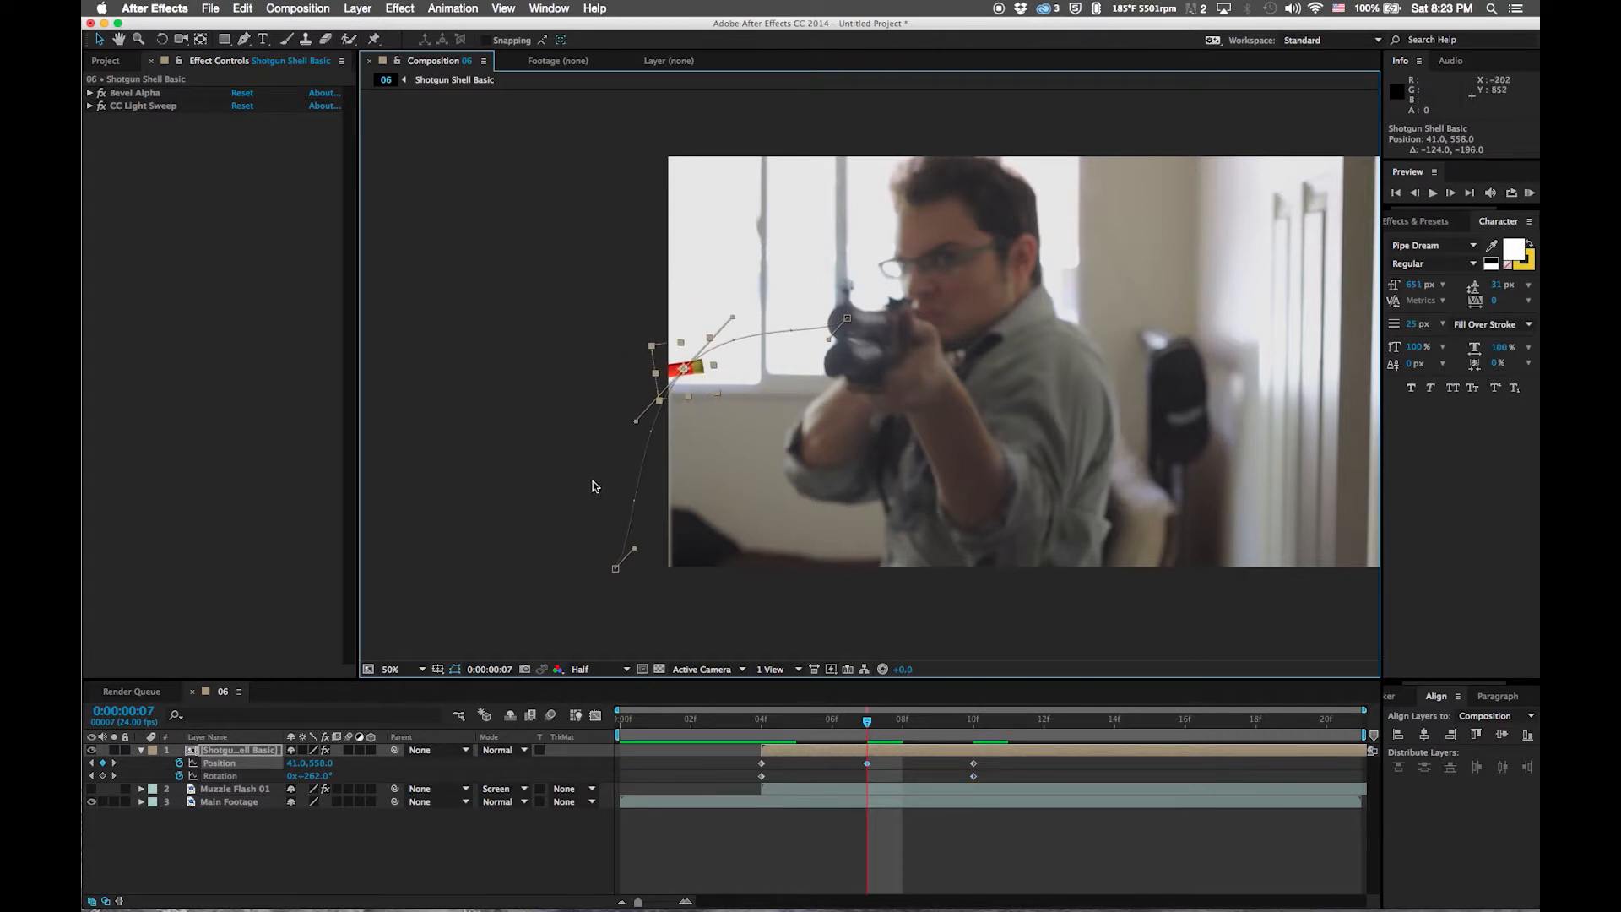
mouse_move(623, 580)
left_mouse_down()
mouse_move(589, 575)
mouse_move(608, 571)
left_mouse_up()
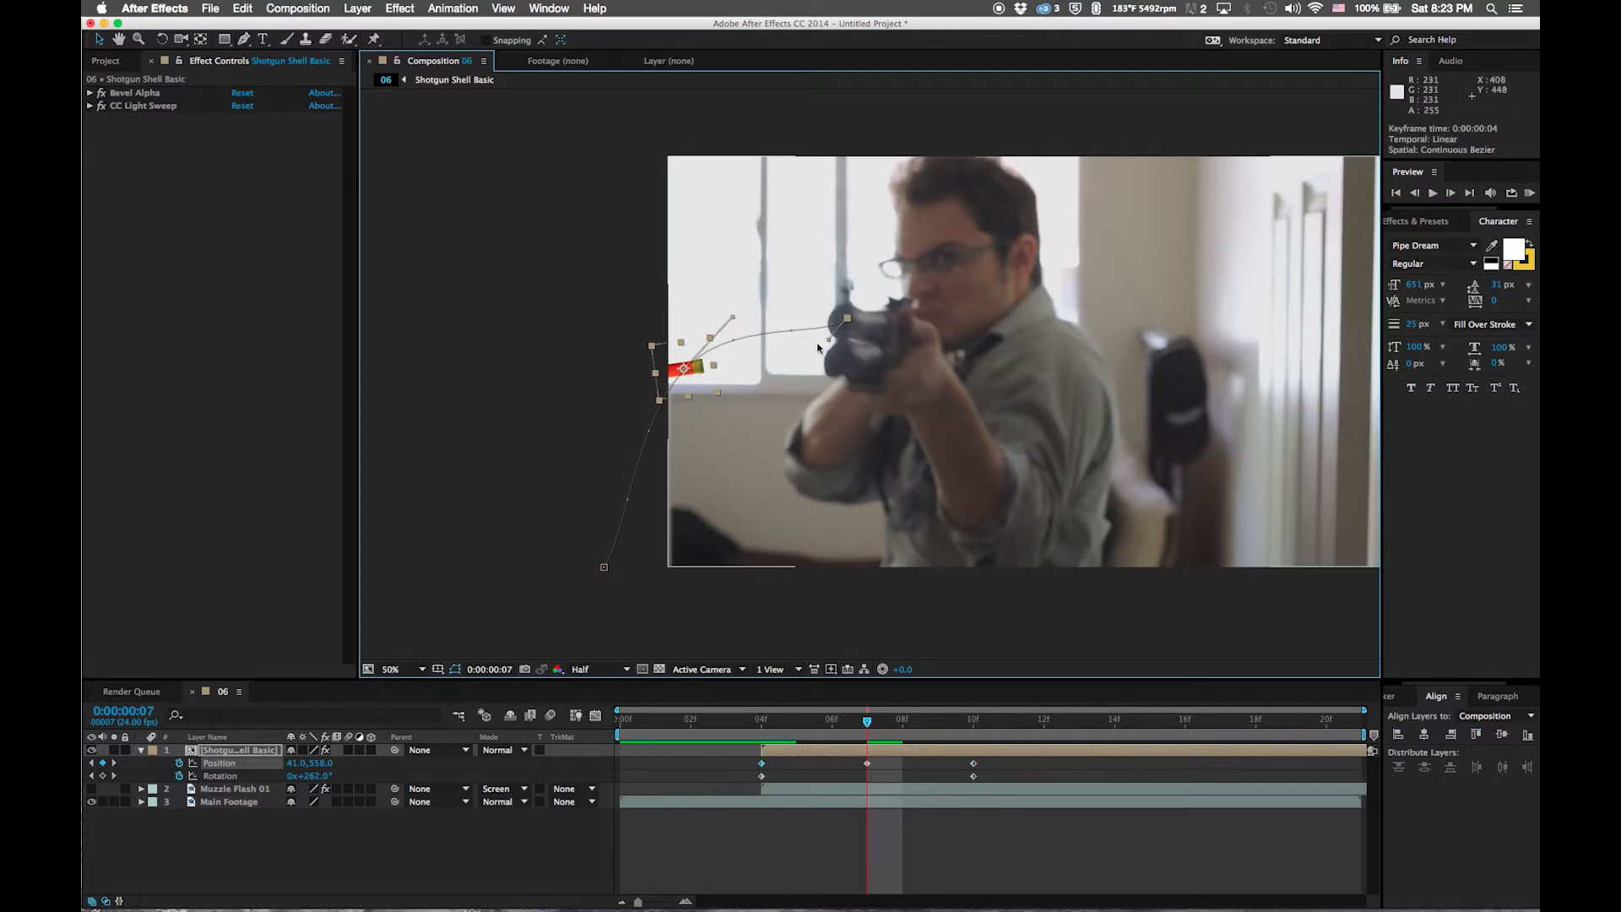
left_click(243, 39)
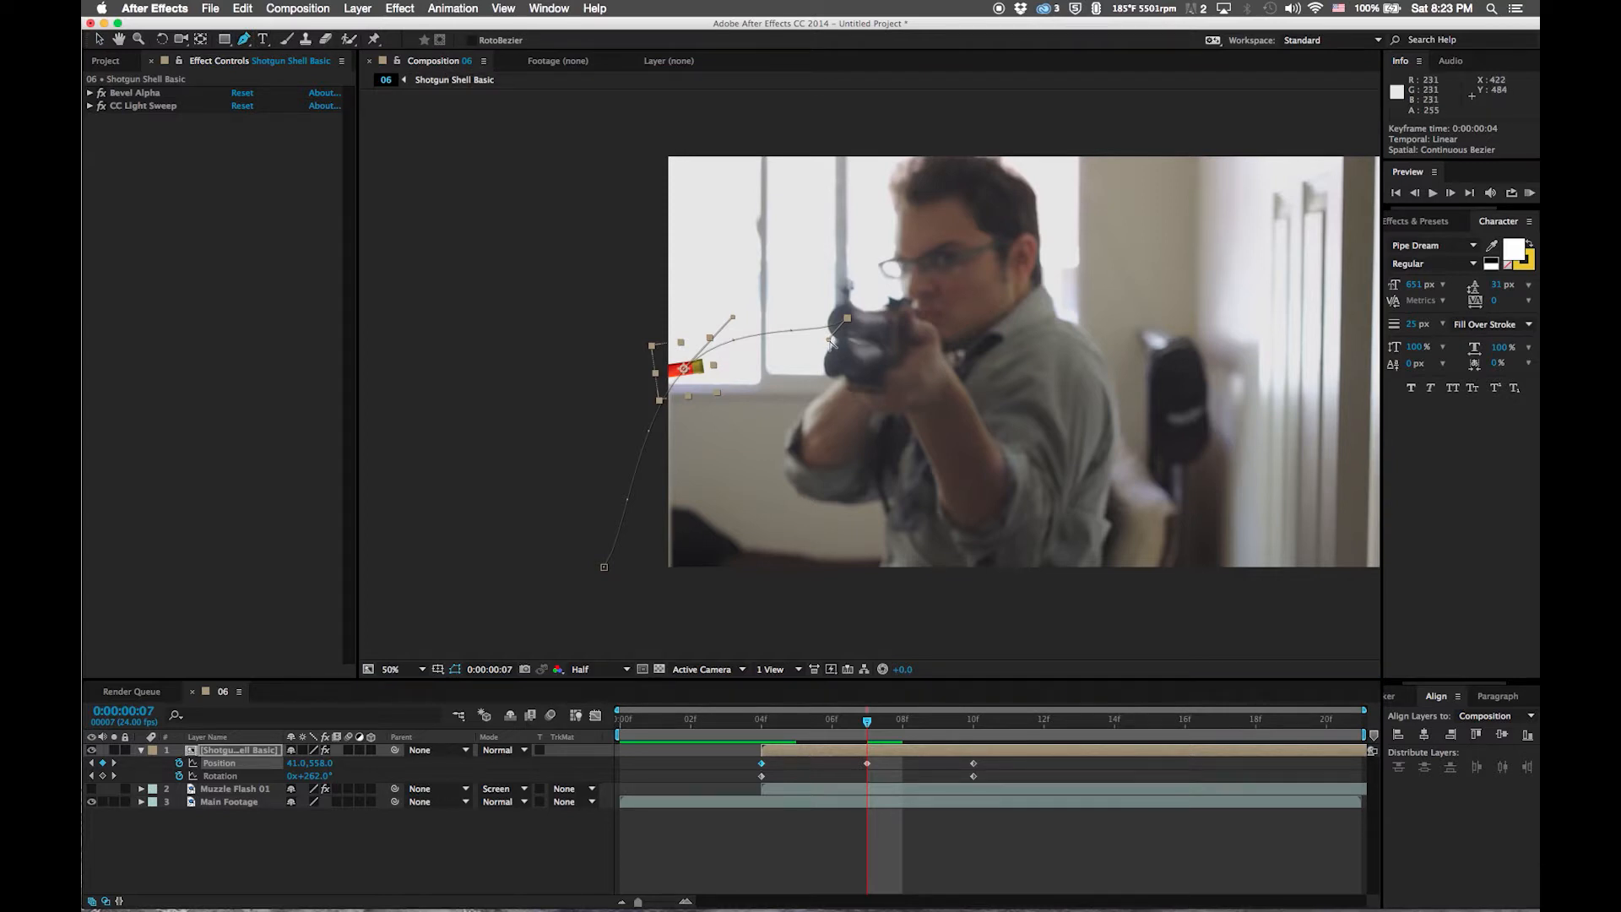
left_click_drag(829, 341, 761, 304)
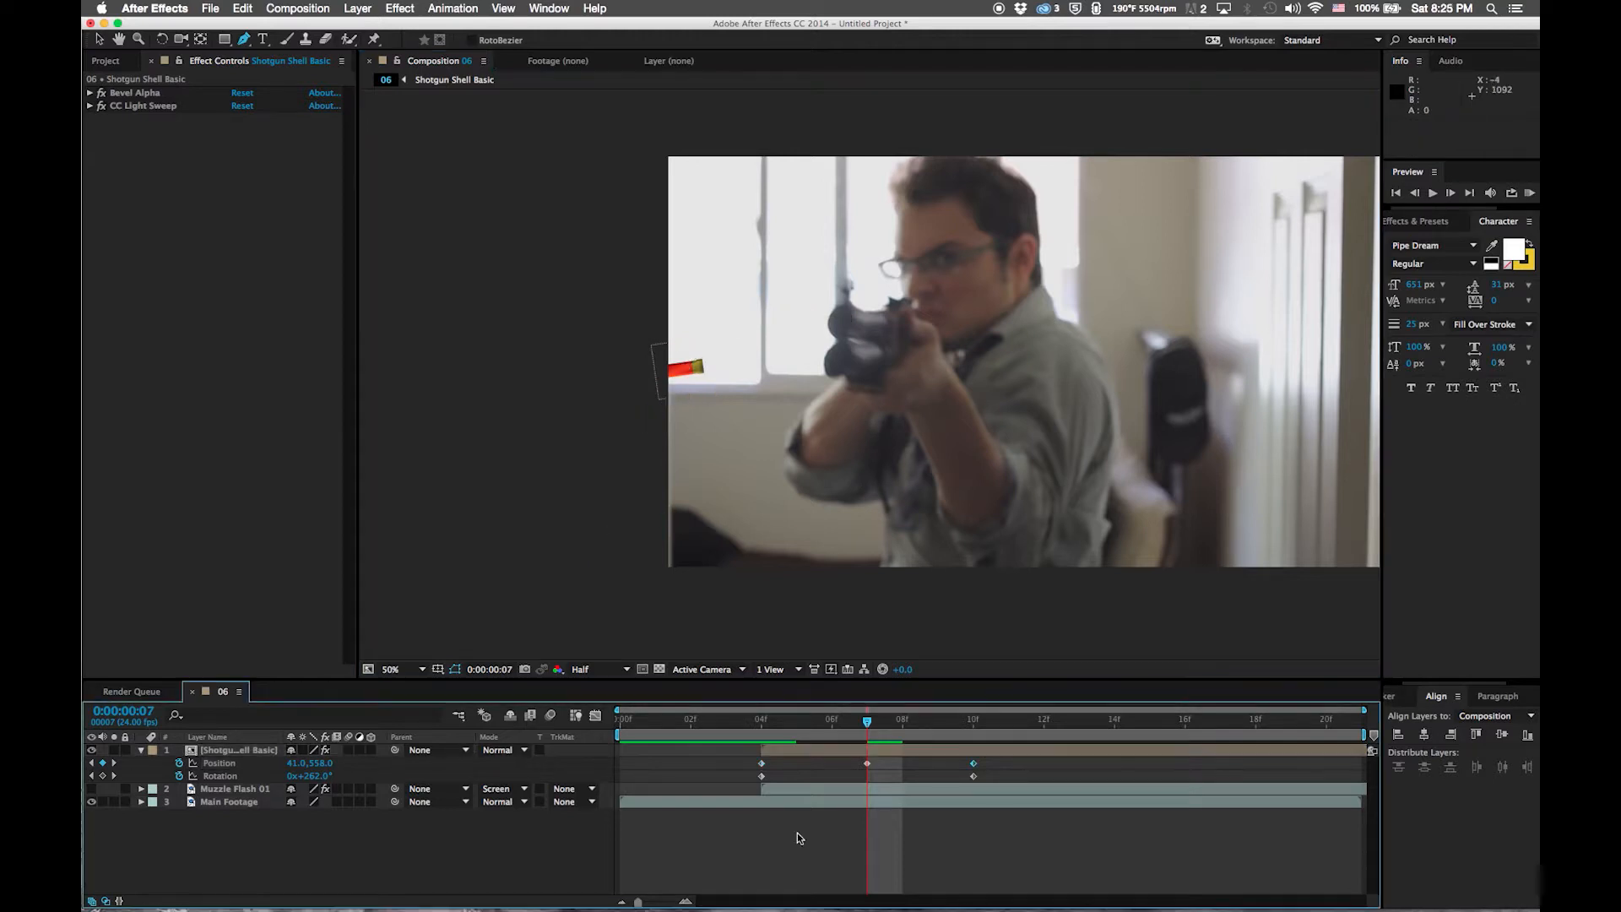
Play back the shell's curved flight from frame 4 to check its motion
left_click(797, 833)
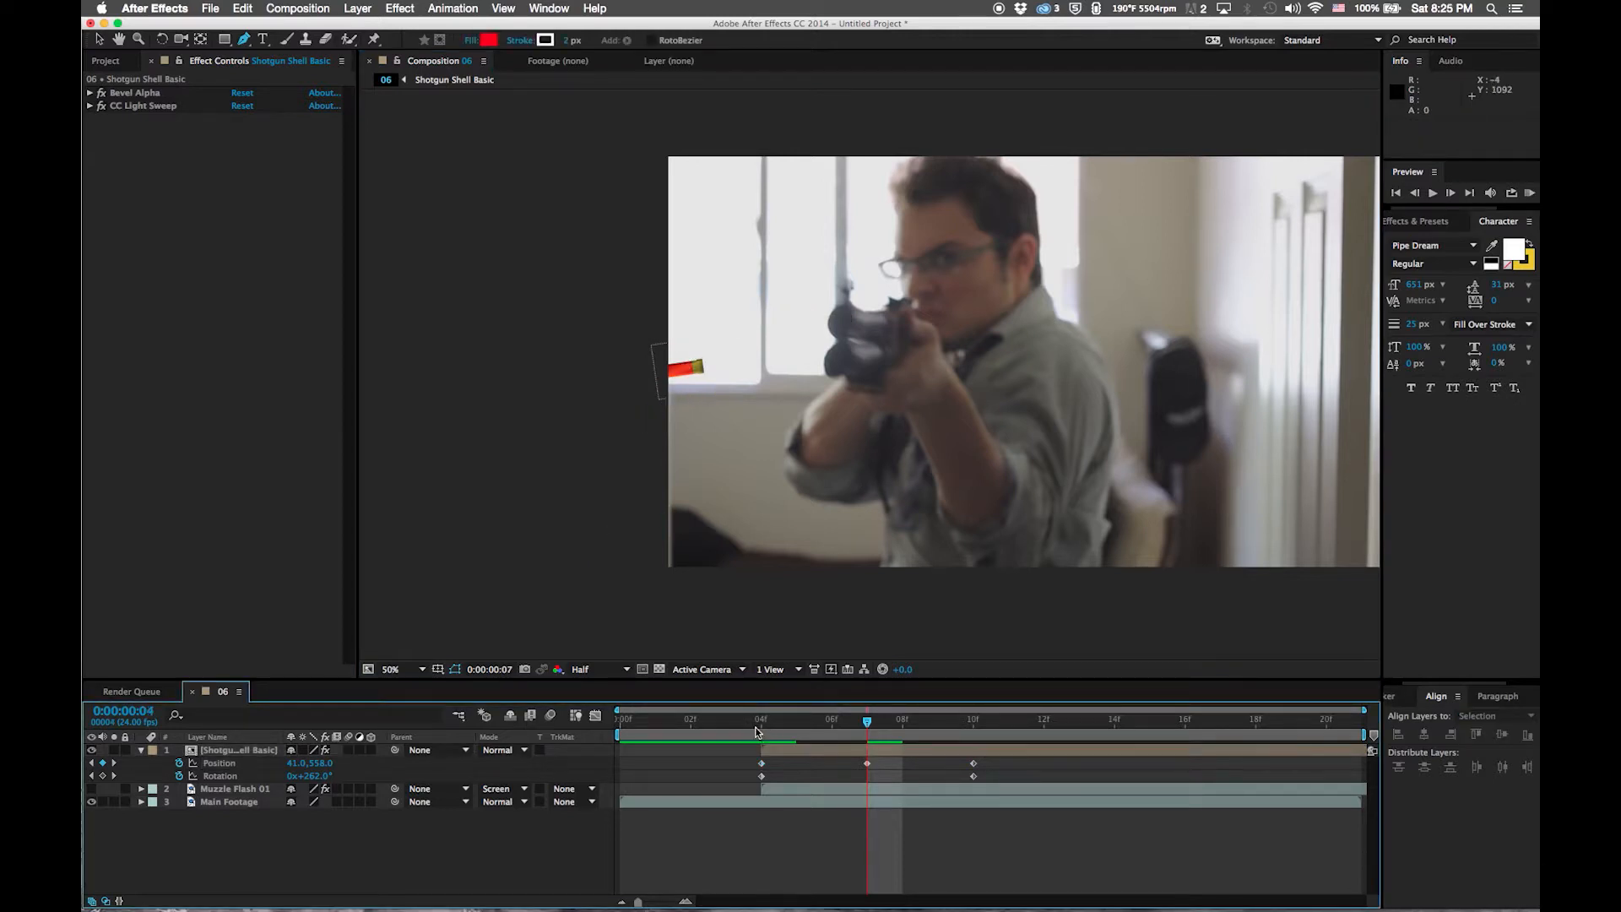
left_click(756, 727)
key("space")
left_click(756, 727)
key("space")
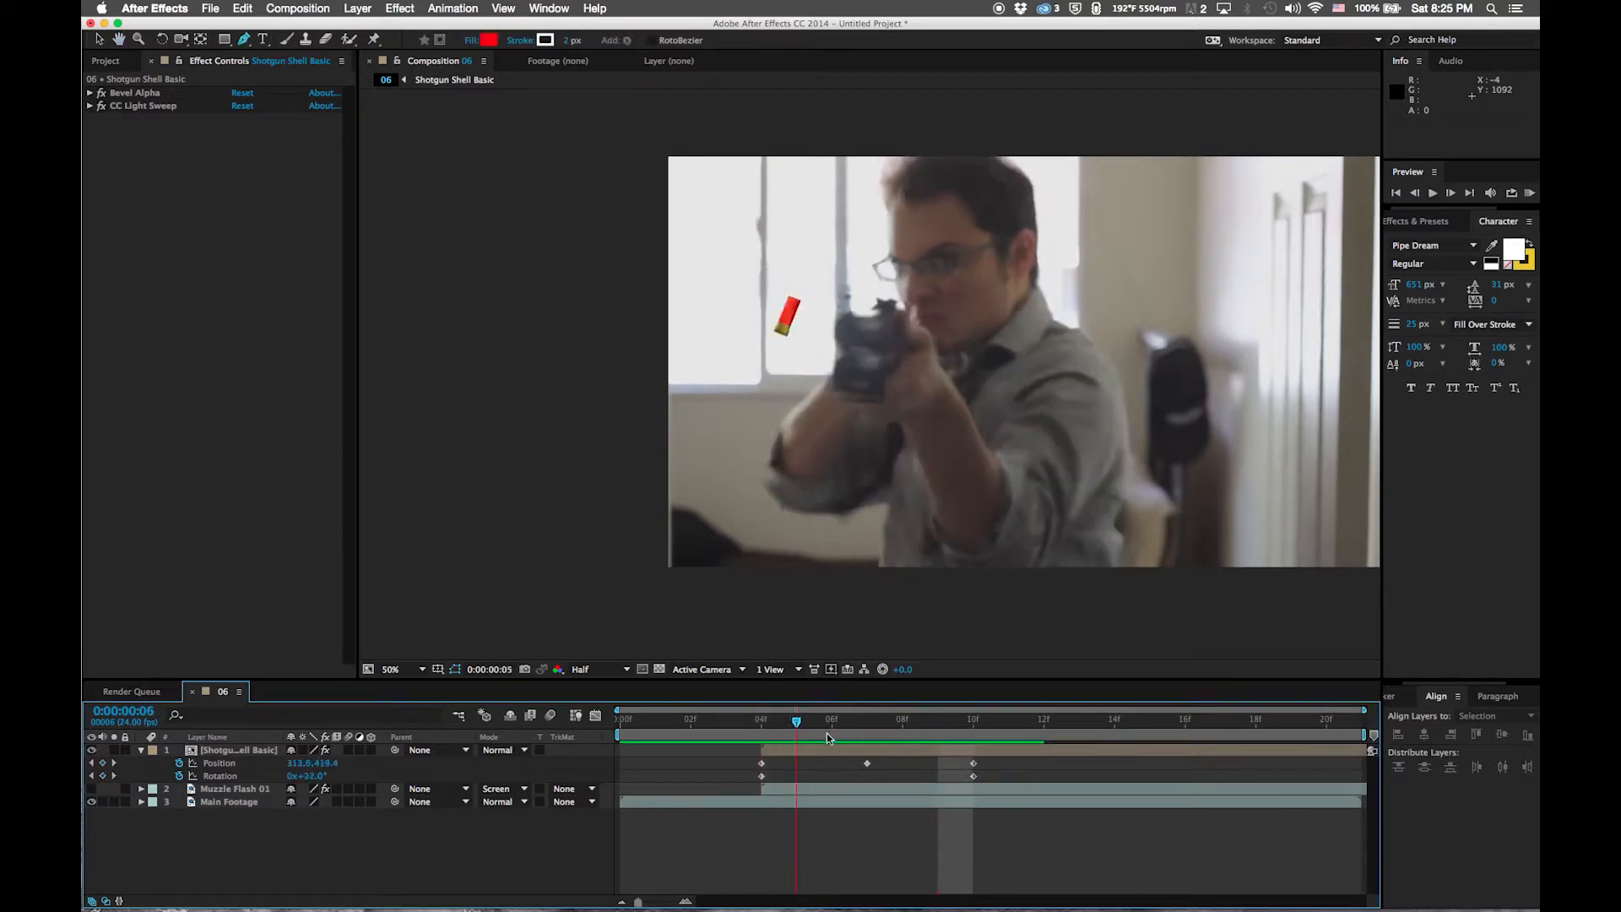
key("space")
Move the motion path's middle keyframe to −41, 436 and its end keyframe farther outside the picture to −522, 936
left_click(868, 752)
left_click_drag(605, 569, 542, 545)
key("super+z")
left_click(102, 41)
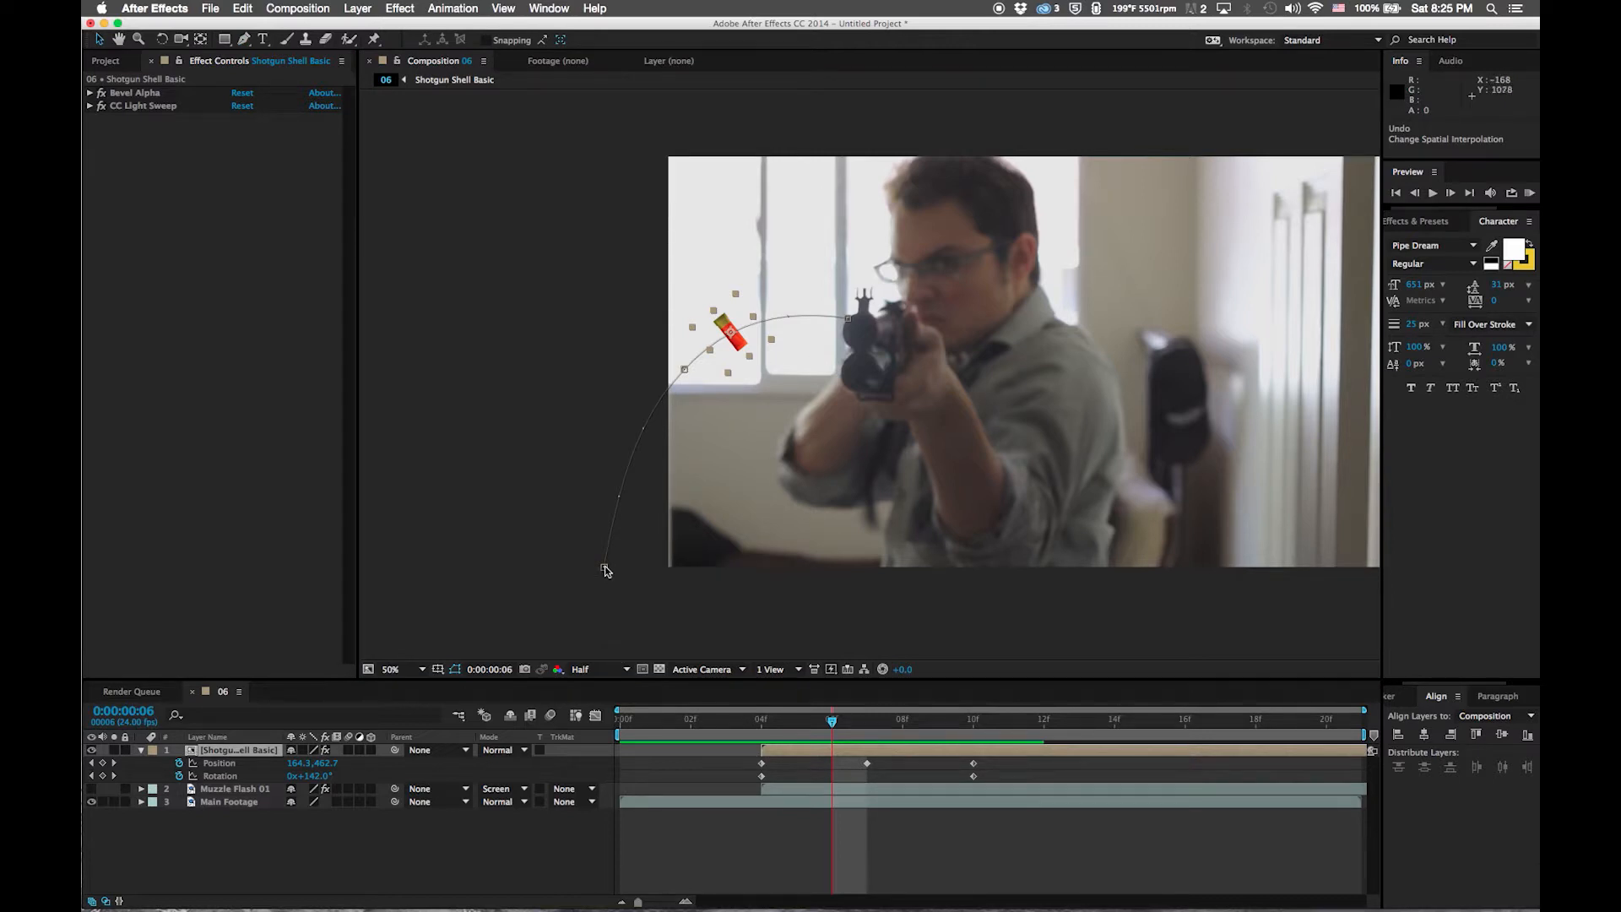
left_click_drag(604, 568, 518, 513)
left_click_drag(683, 371, 653, 325)
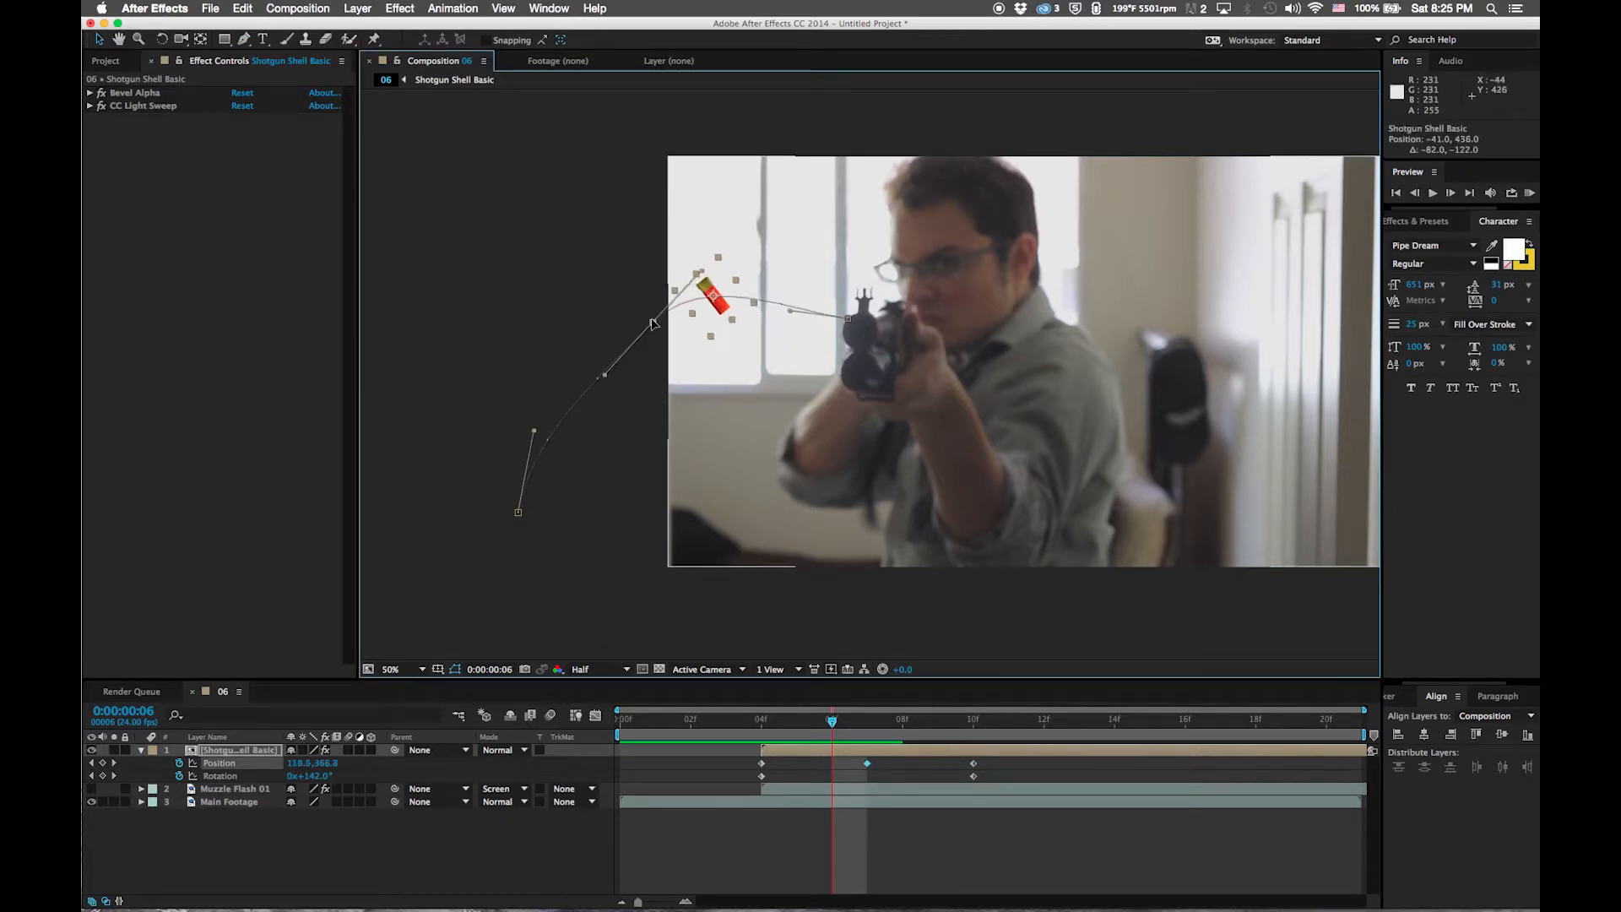
left_click_drag(518, 514, 470, 512)
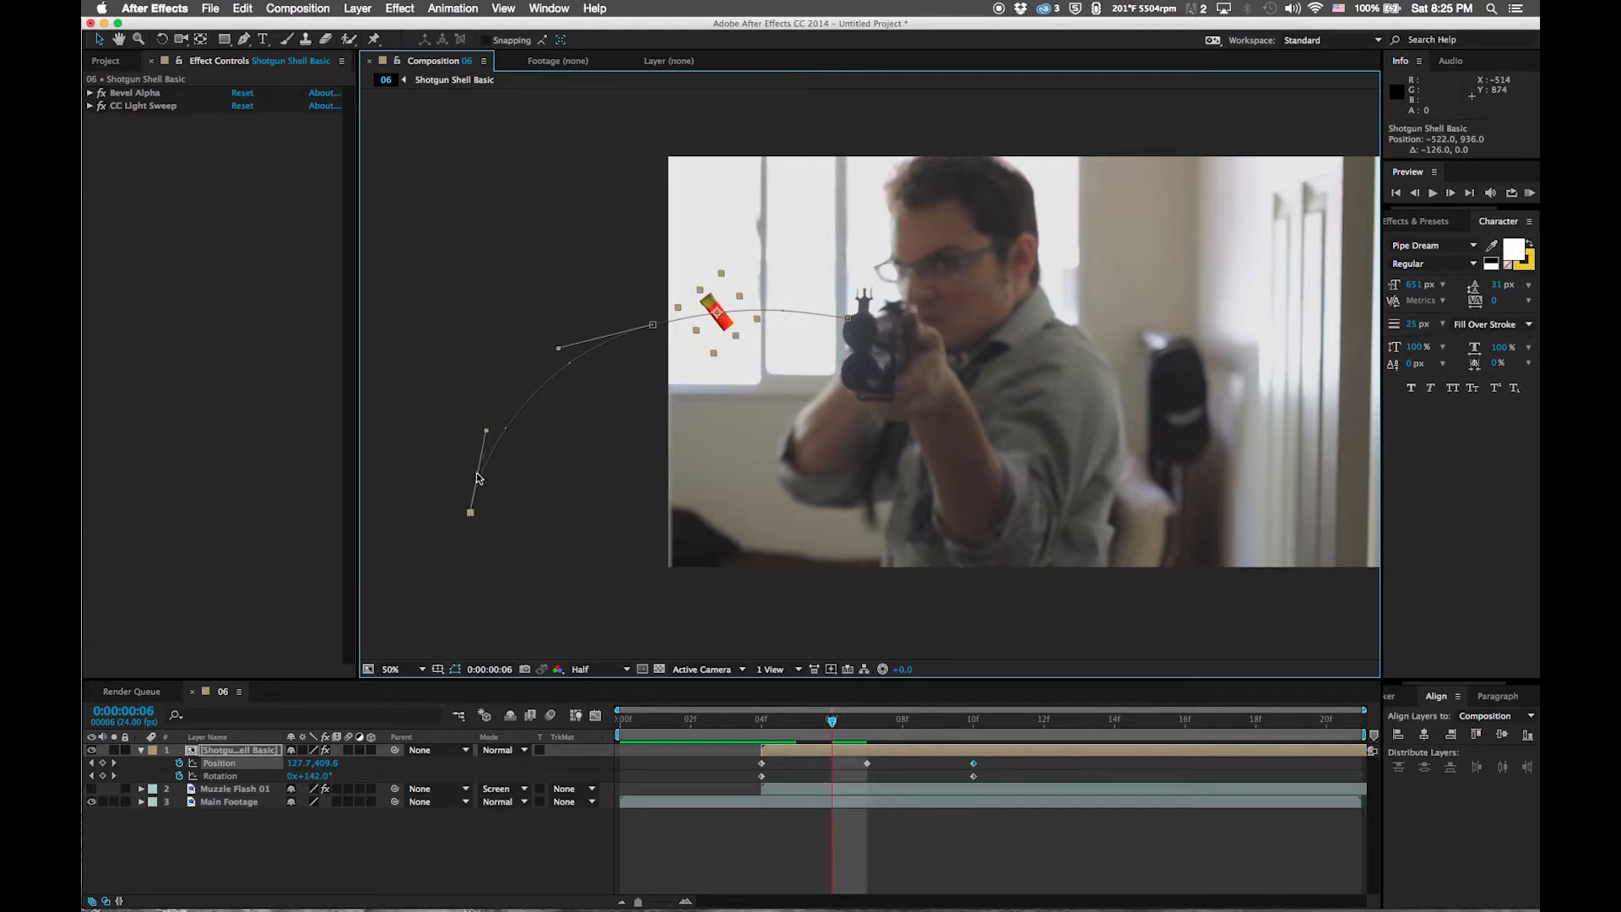
Smooth the motion path's outer arc by adjusting its tangents and shifting the middle keyframe slightly outward, and preview the flight
left_click_drag(486, 432, 520, 426)
left_click_drag(561, 352, 597, 348)
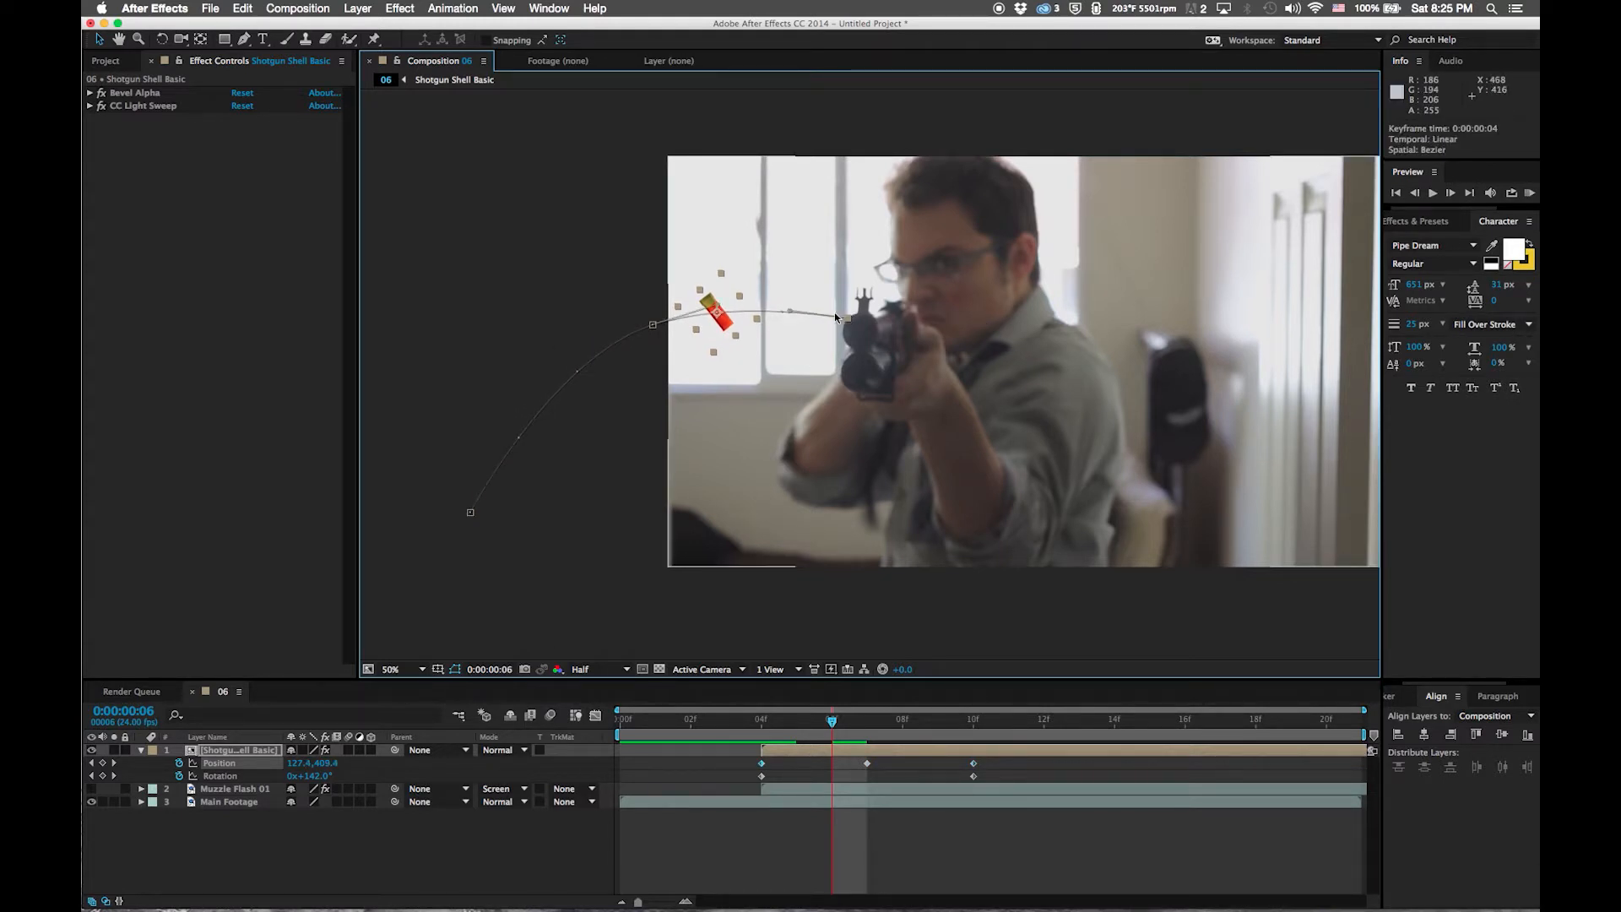
left_click_drag(653, 325, 627, 341)
key("space")
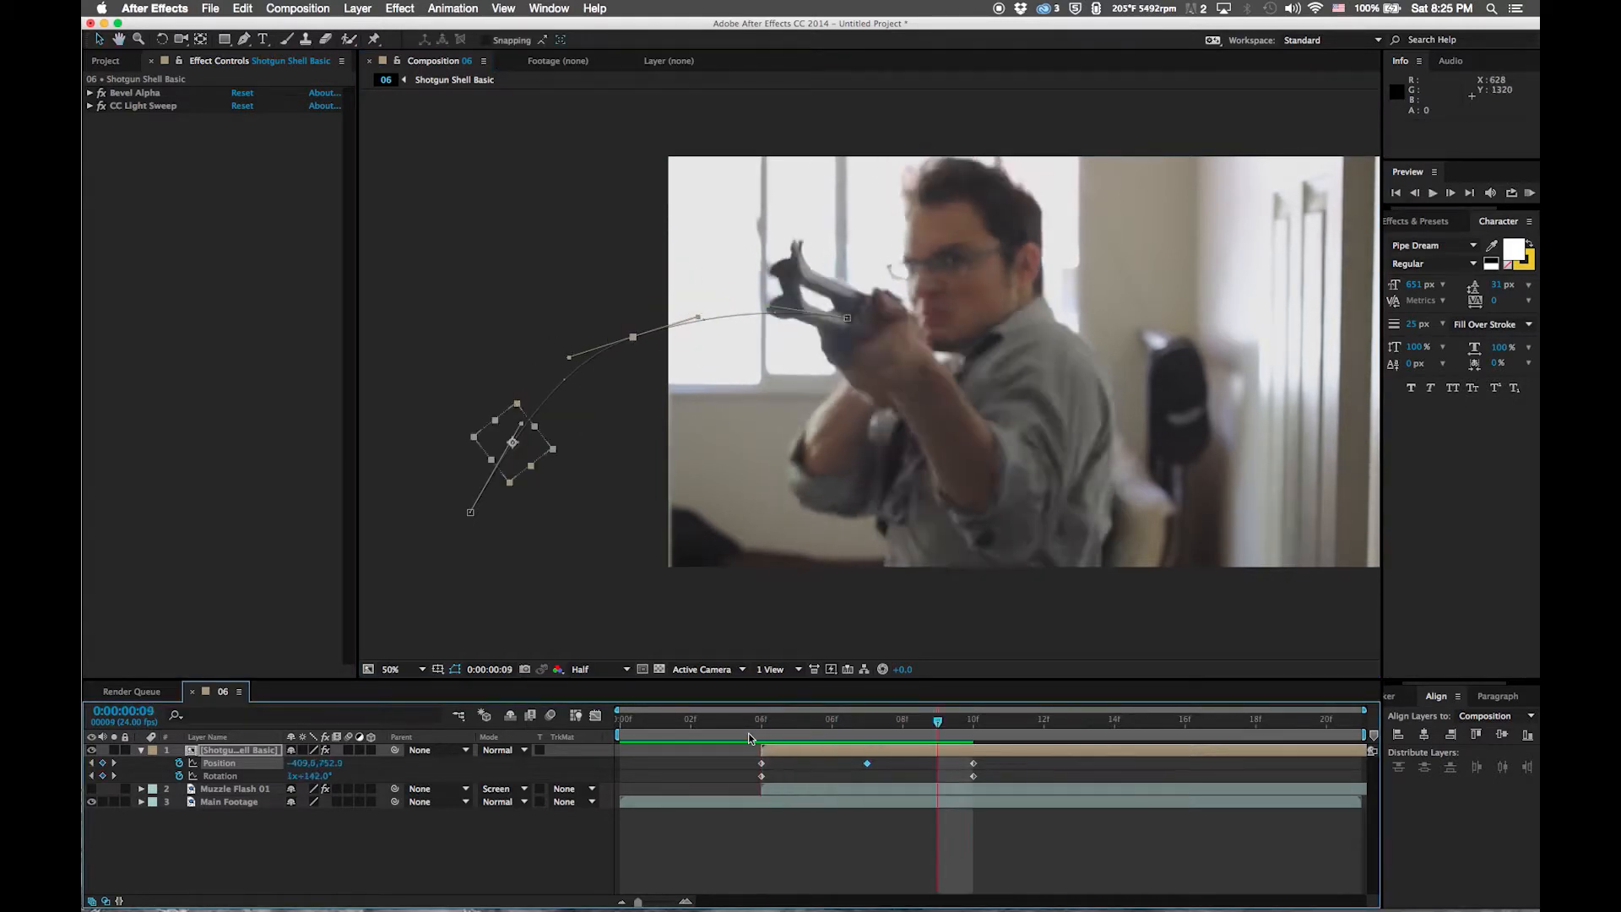
Delete the shell's frame-10 rotation keyframe and create a new one there with a gentler clockwise spin
key("space")
mouse_move(754, 733)
left_mouse_down()
mouse_move(833, 728)
mouse_move(767, 722)
left_mouse_up()
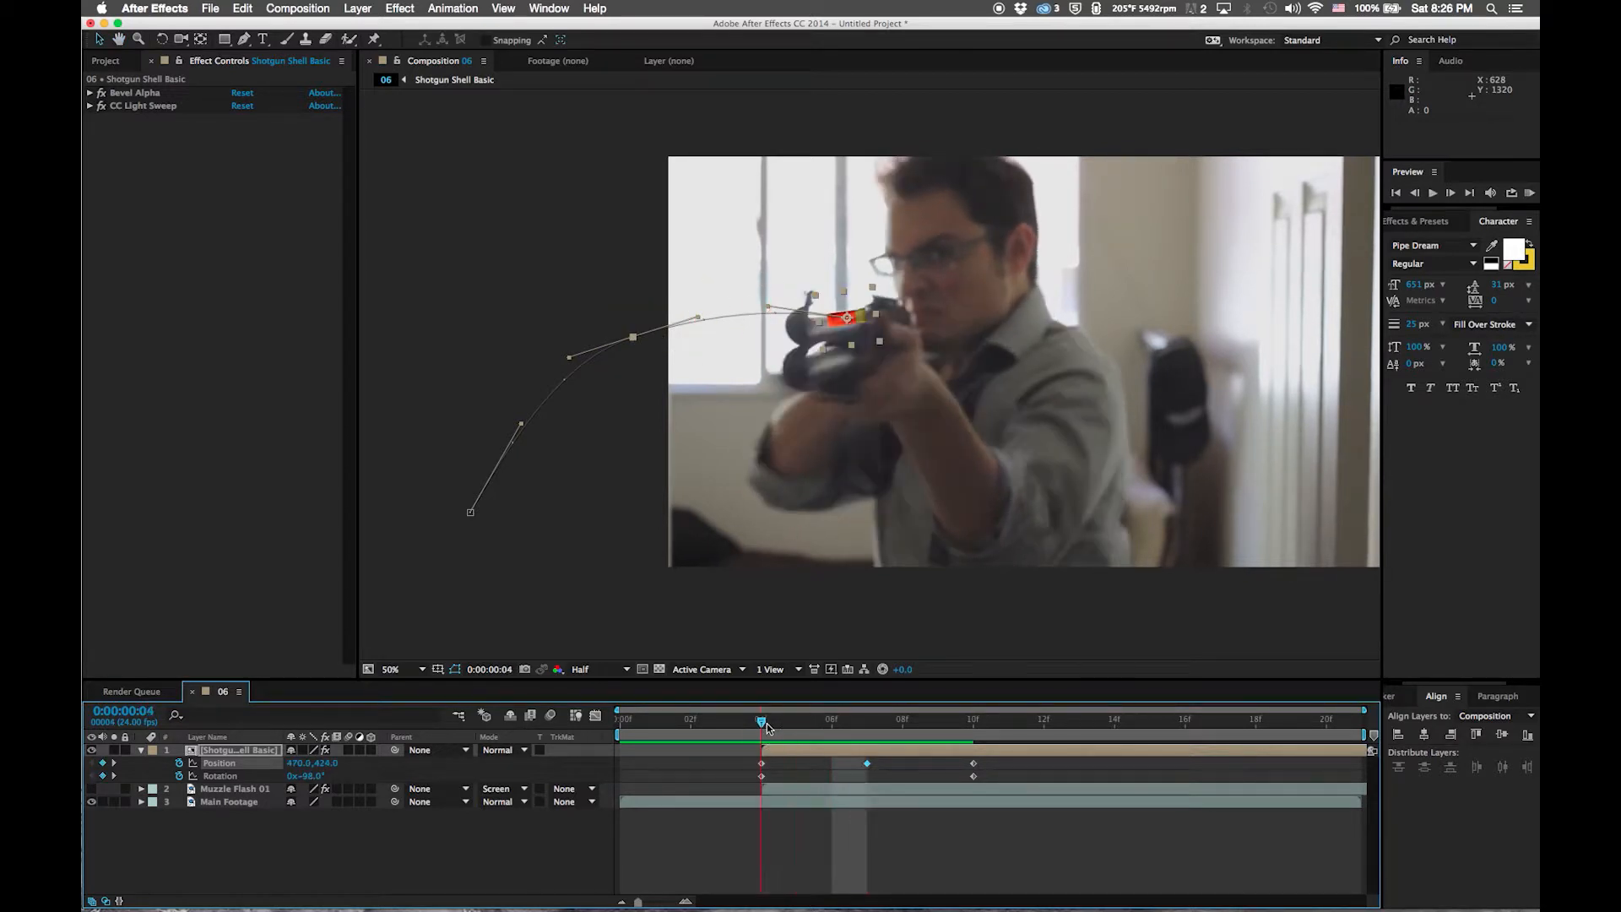
left_click(974, 776)
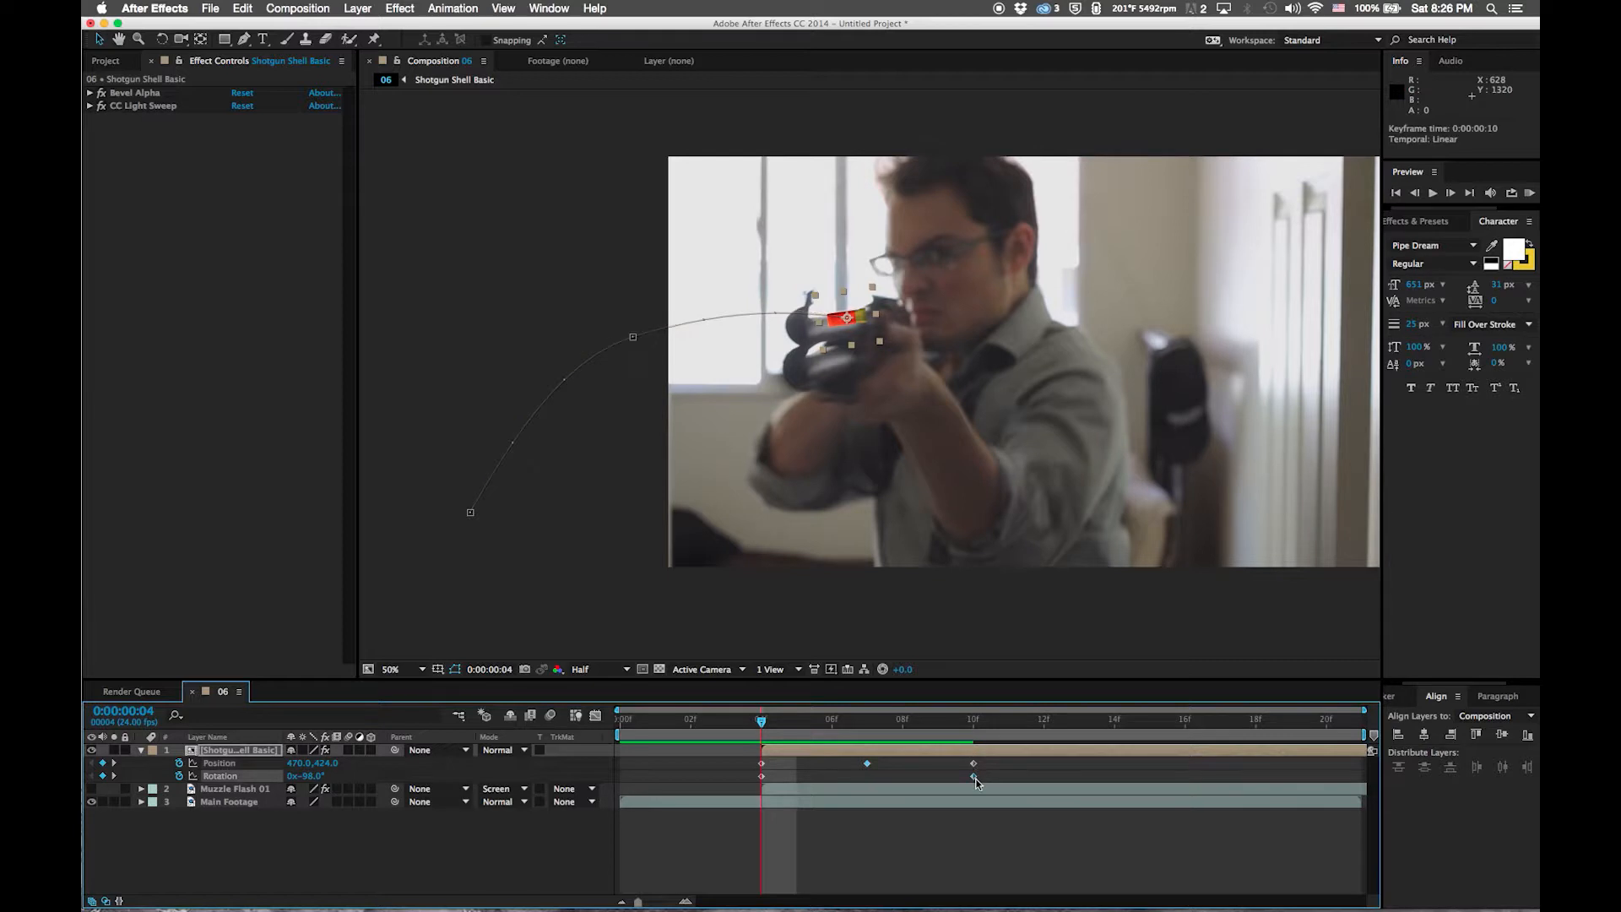
key("Delete")
left_click_drag(767, 727, 975, 738)
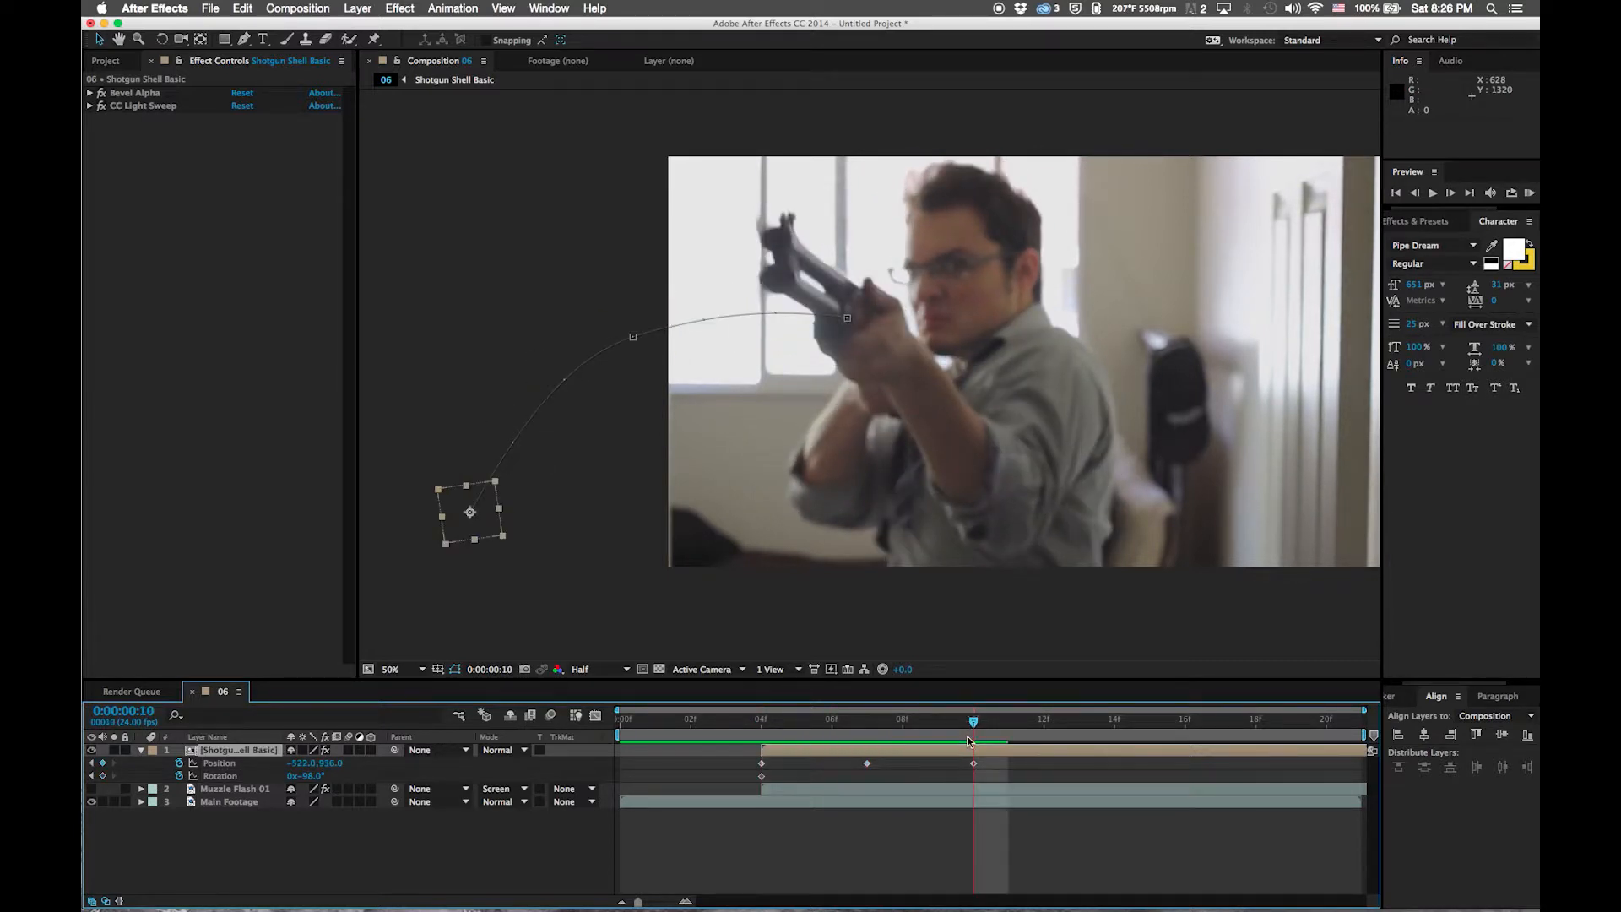
left_click_drag(308, 775, 355, 776)
Play back the shell's flight from frame 4 to check its rotation
left_click_drag(993, 727, 763, 733)
key("space")
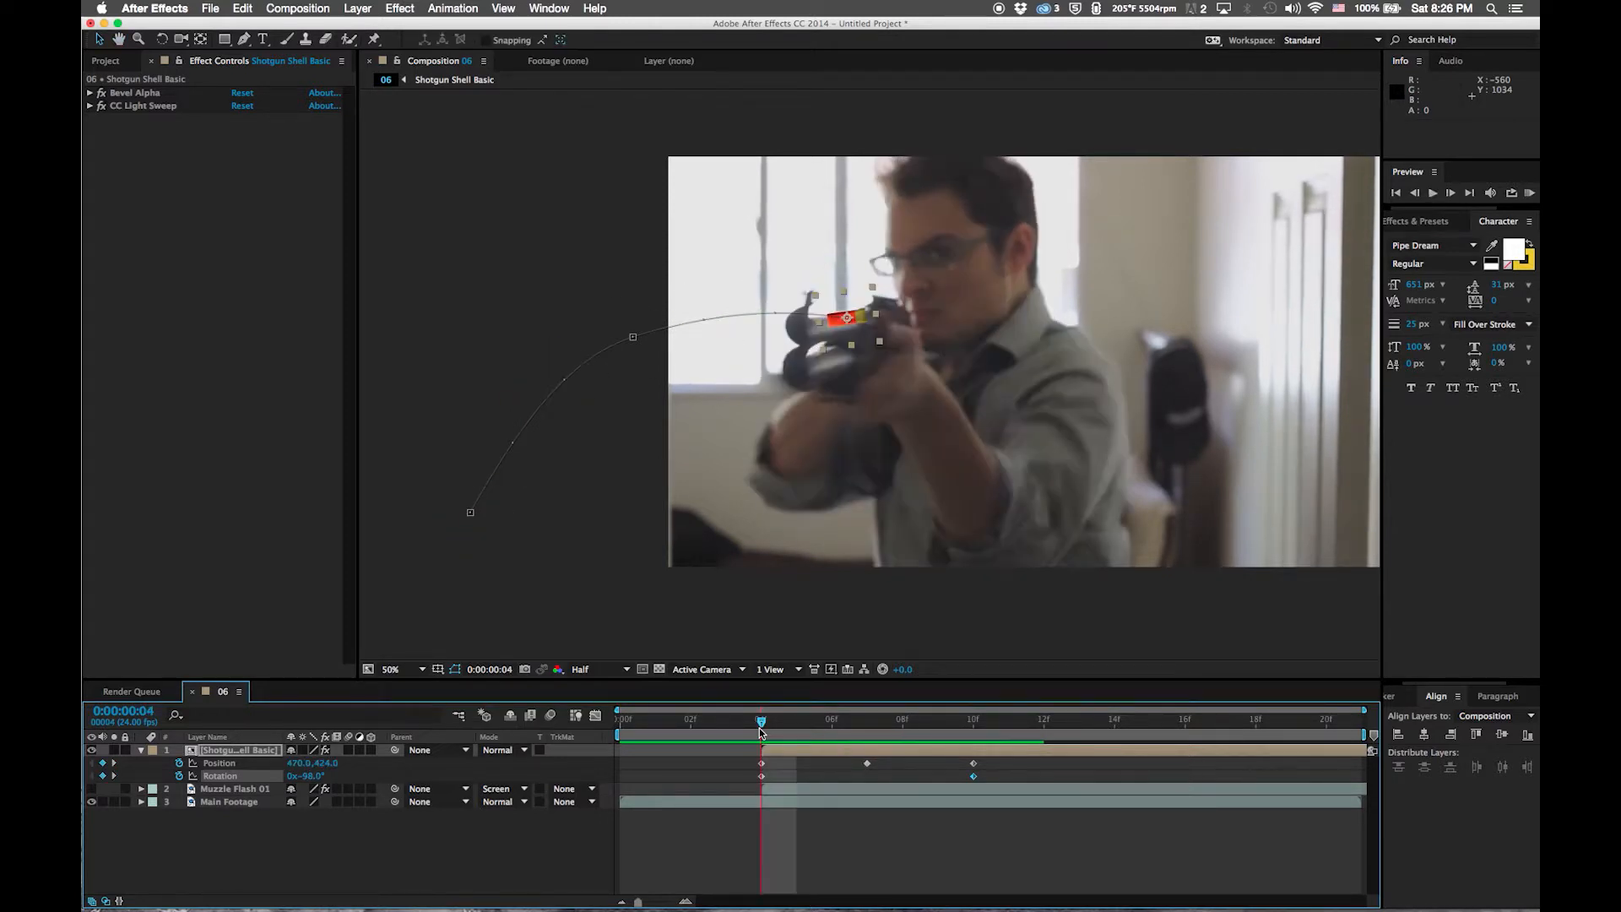
key("space")
key("space")
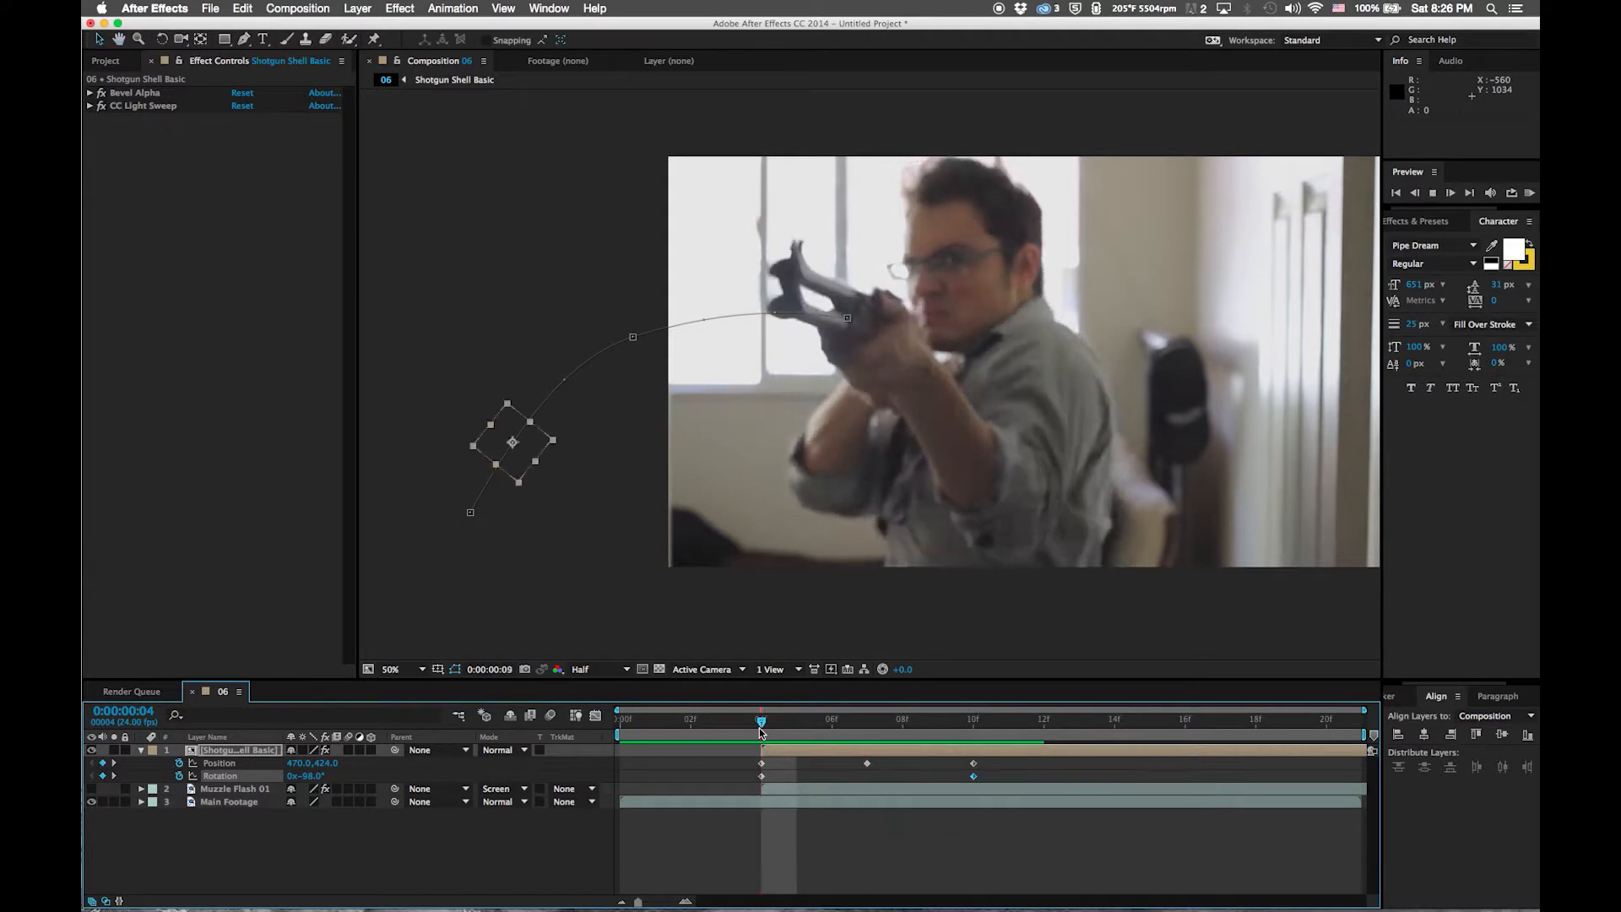
At frame 5, add a Curves effect to the shell and darken it by lowering the RGB curve's white point and midtones
left_click(912, 728)
left_click_drag(913, 731, 853, 750)
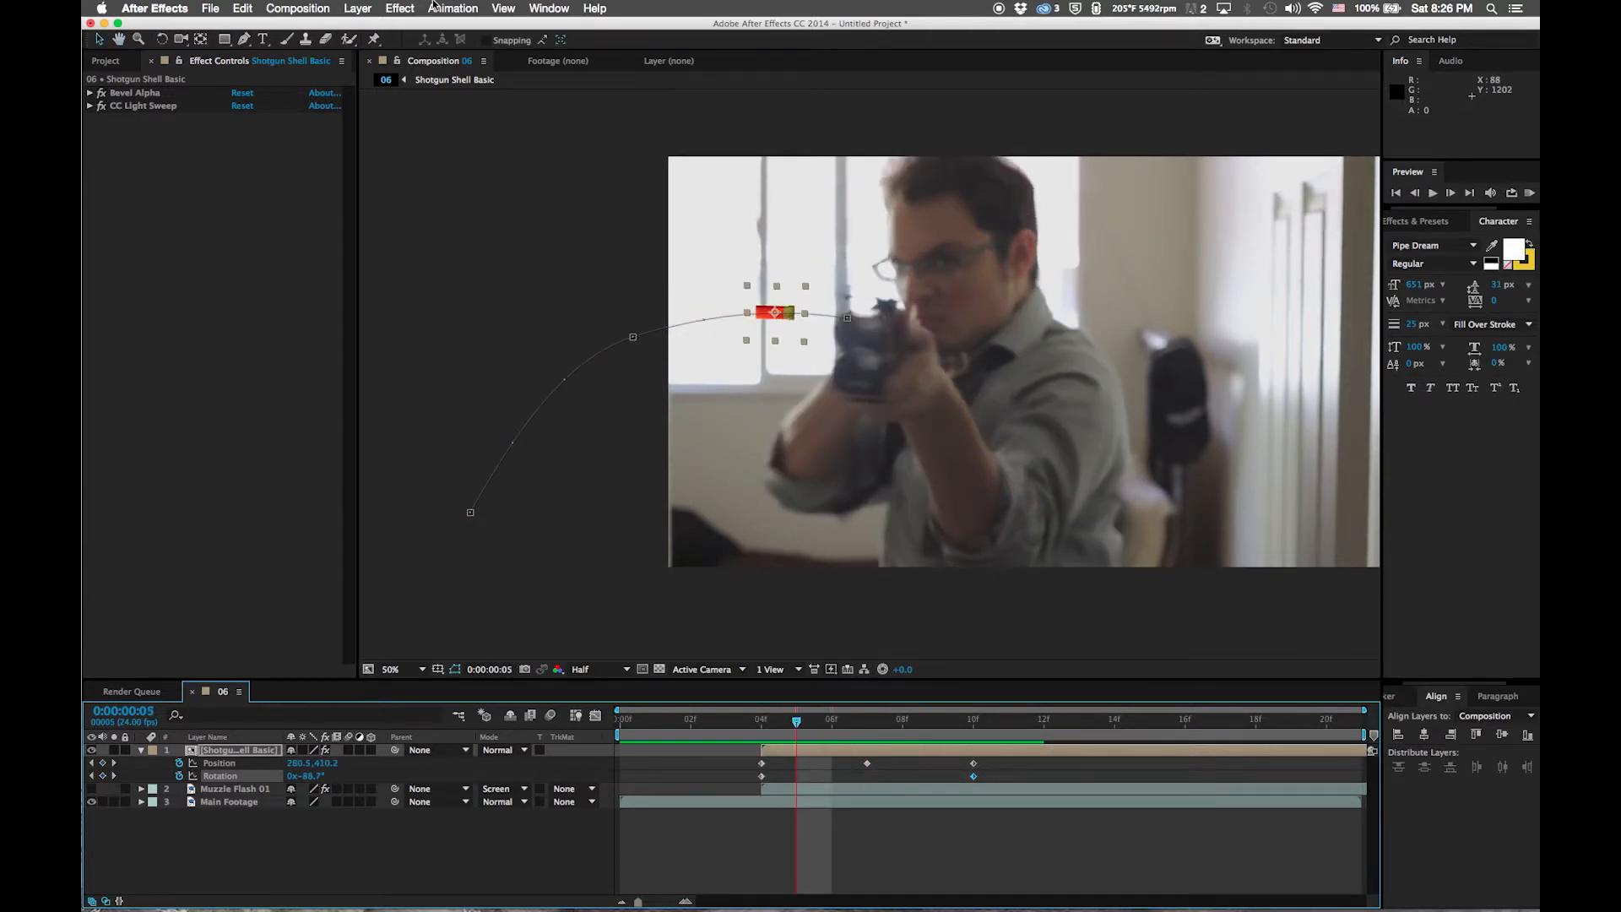
left_click(402, 9)
mouse_move(436, 151)
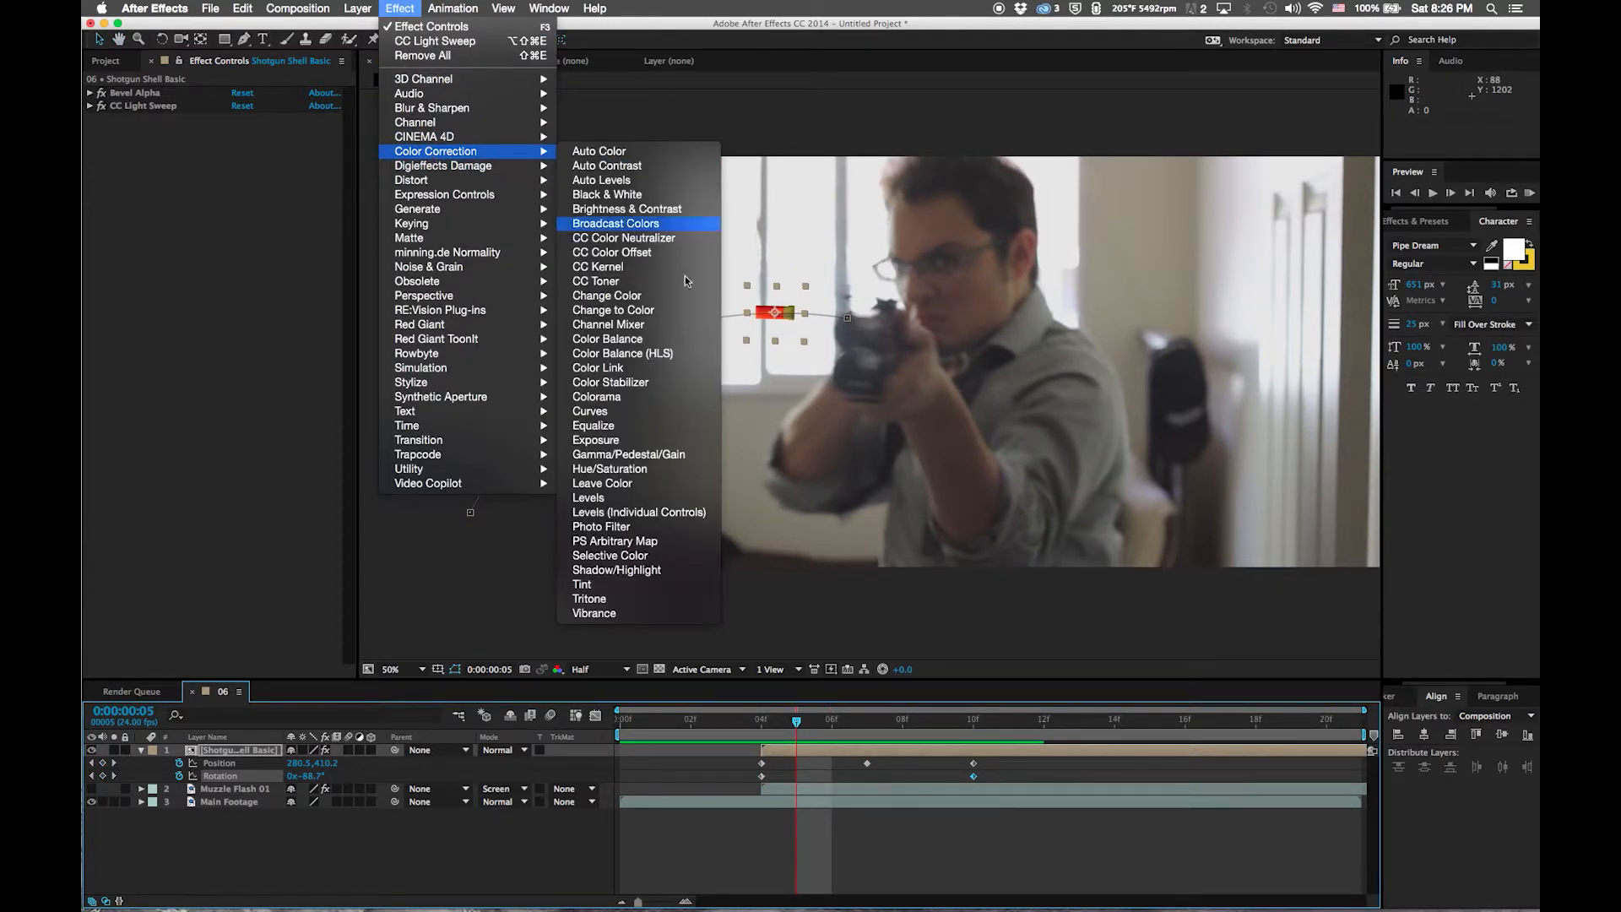
left_click(591, 411)
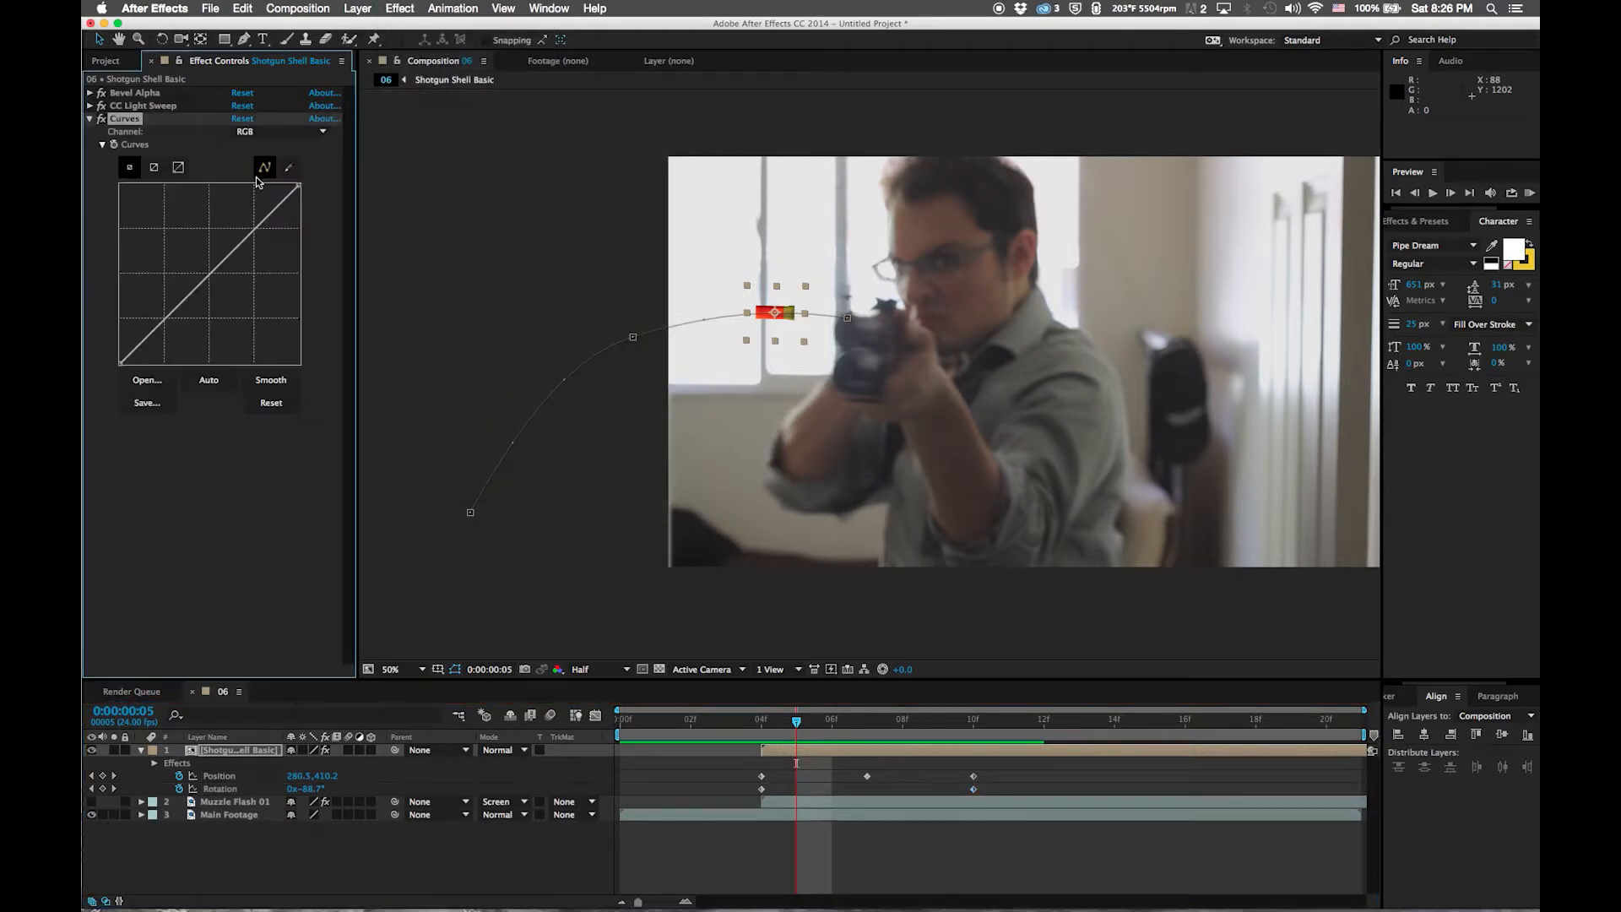
left_click_drag(299, 187, 322, 223)
left_click_drag(216, 283, 203, 340)
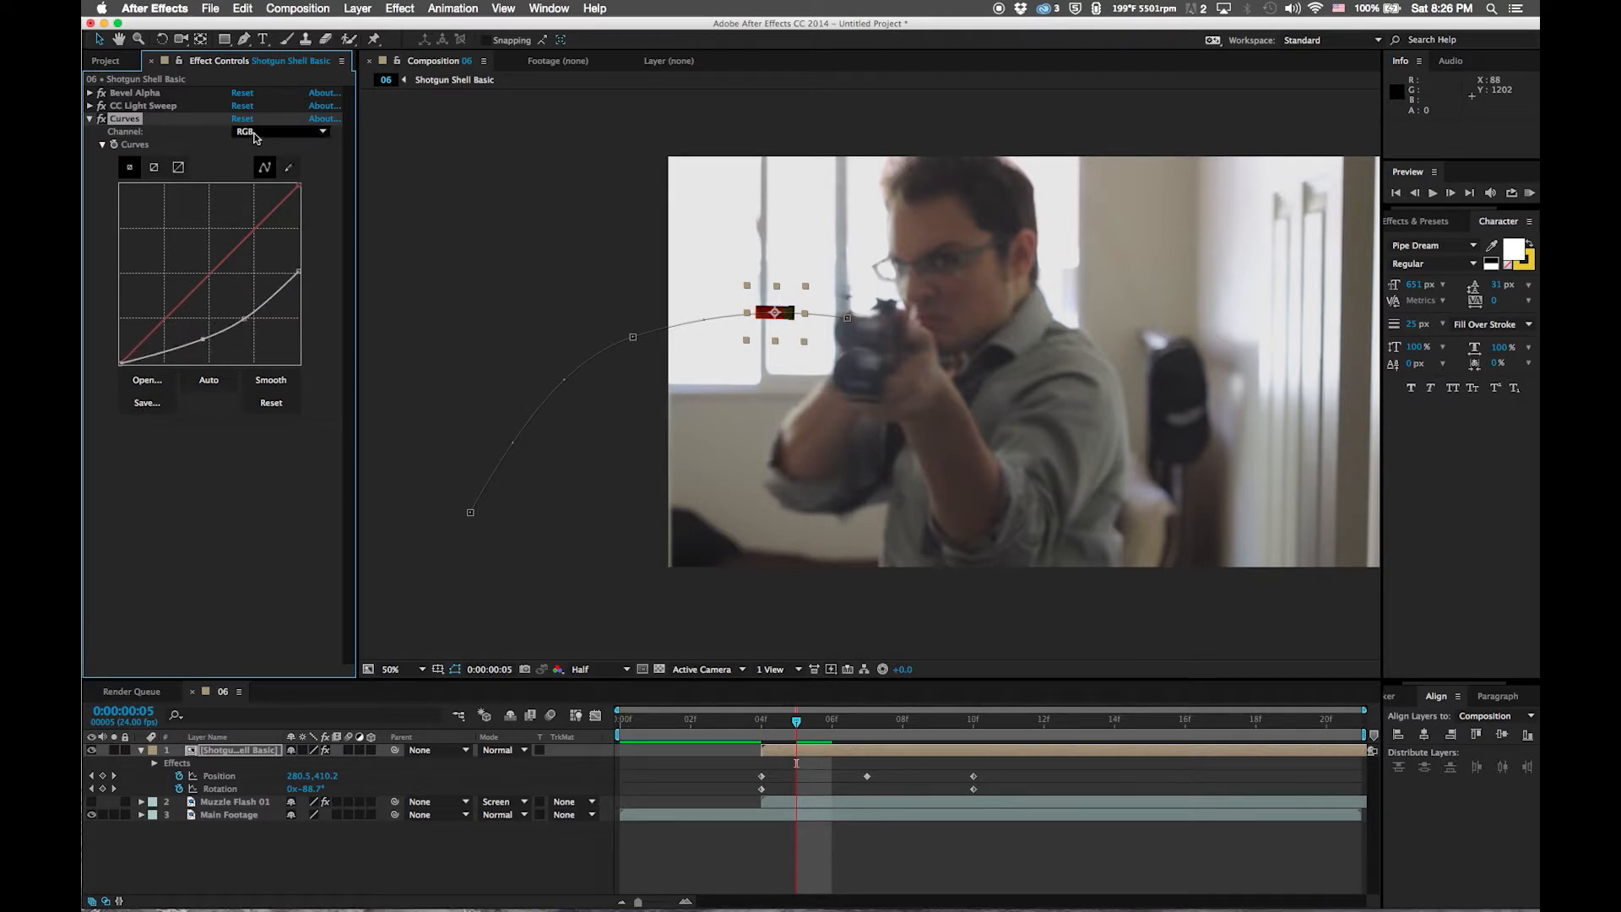
Lower the blue channel's midtones in the shell's Curves effect and reshape the RGB curve to deepen its upper midtones
left_click(279, 132)
left_click(260, 190)
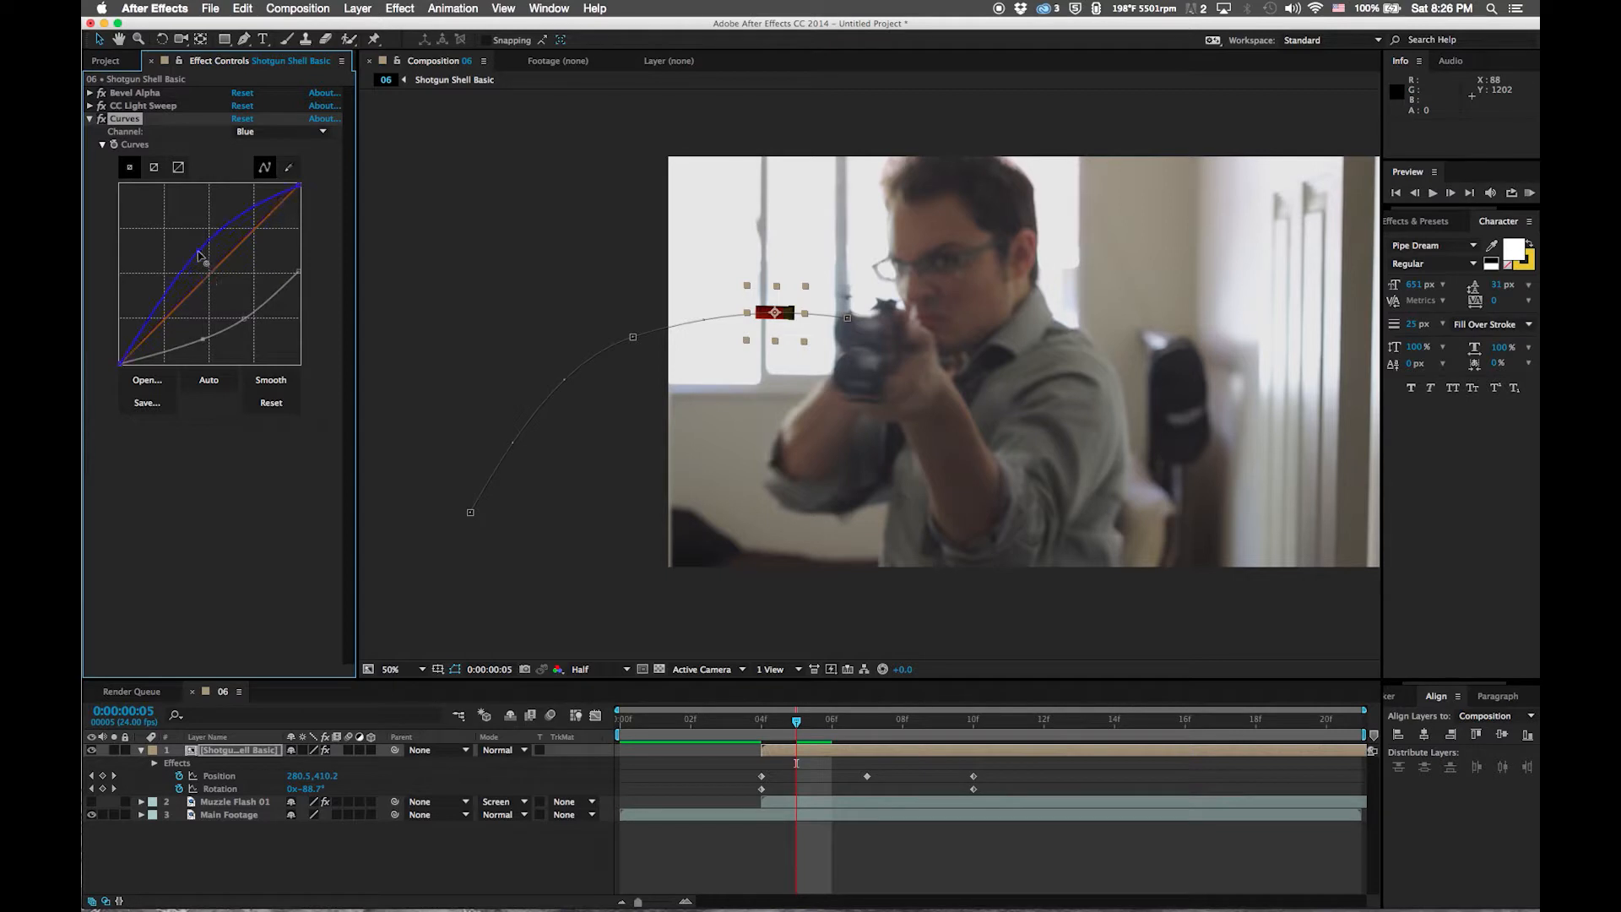
left_click_drag(228, 270, 233, 290)
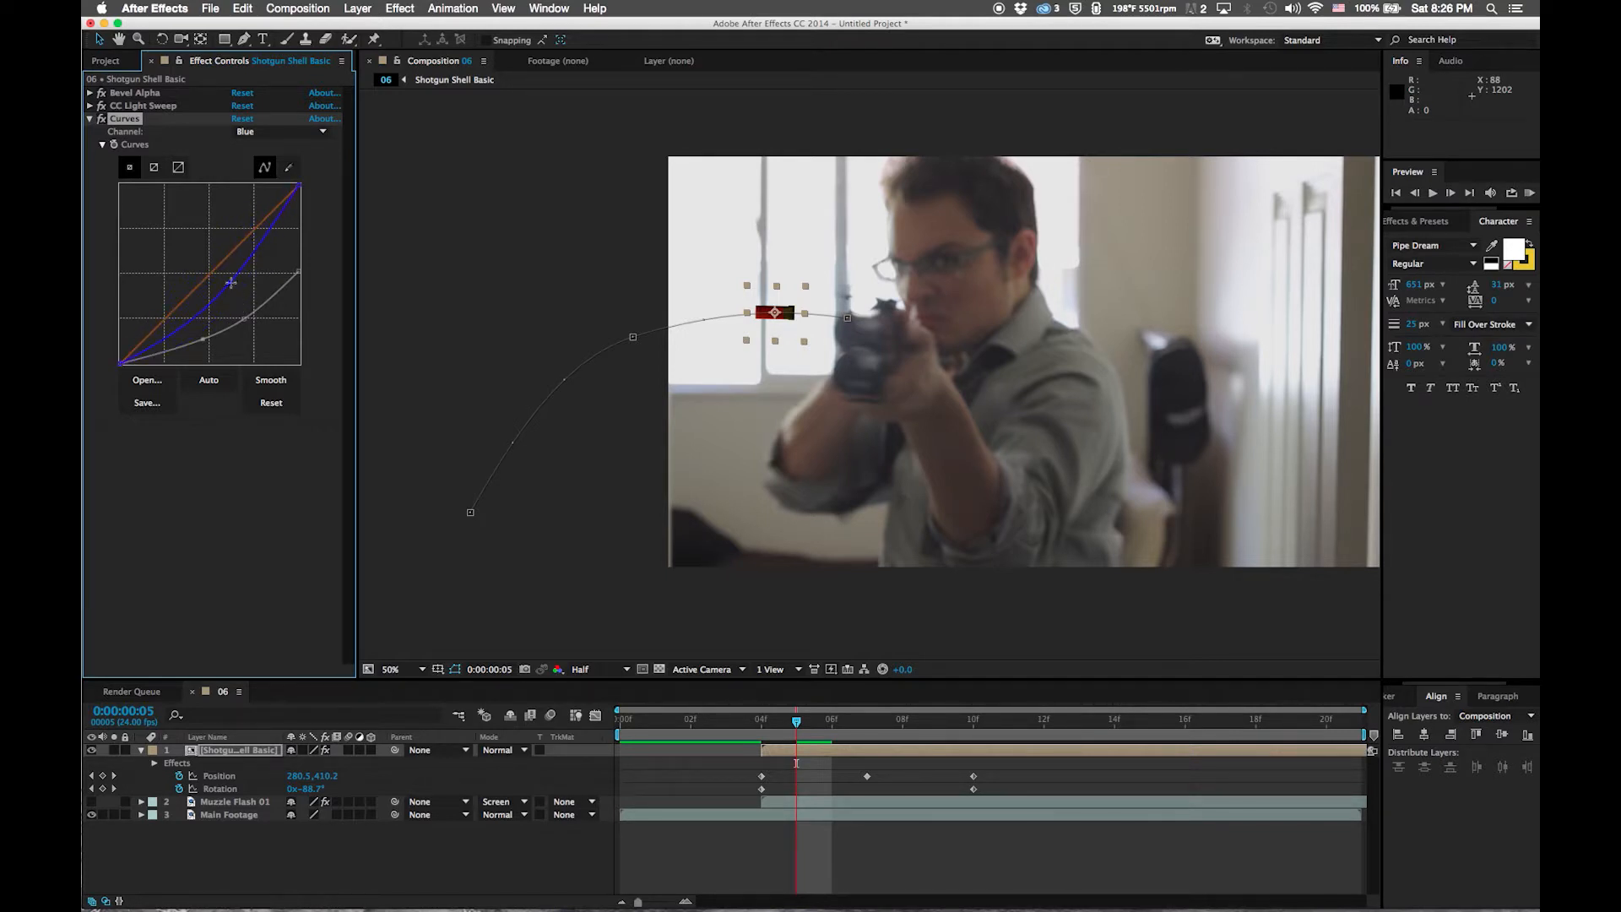
left_click(89, 119)
left_click(90, 119)
left_click(301, 271)
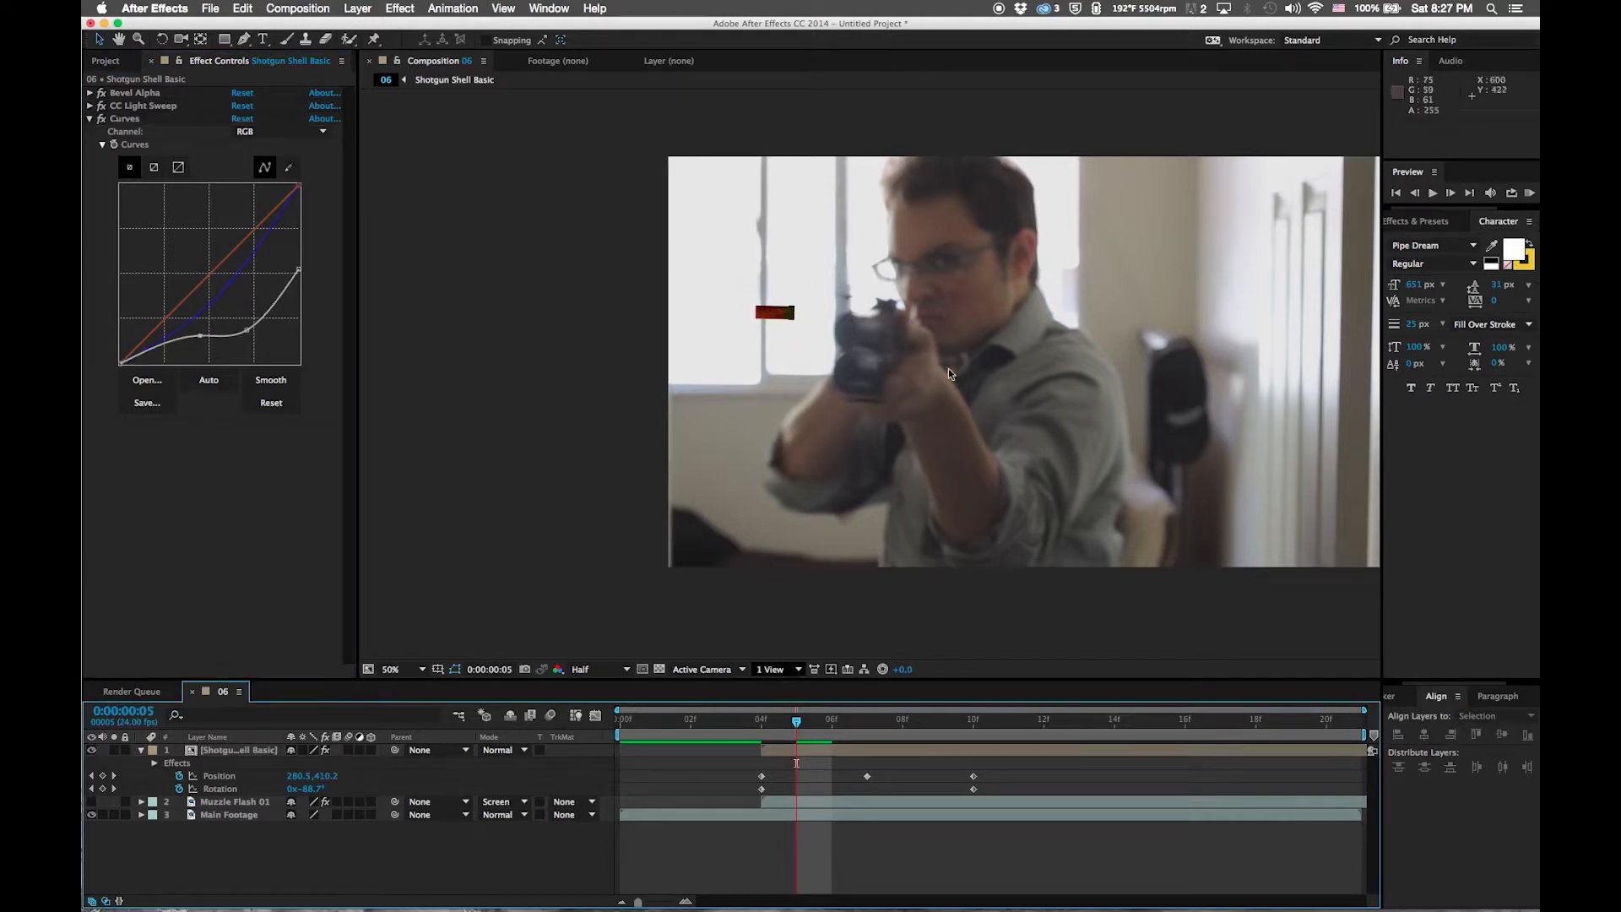
left_click(90, 120)
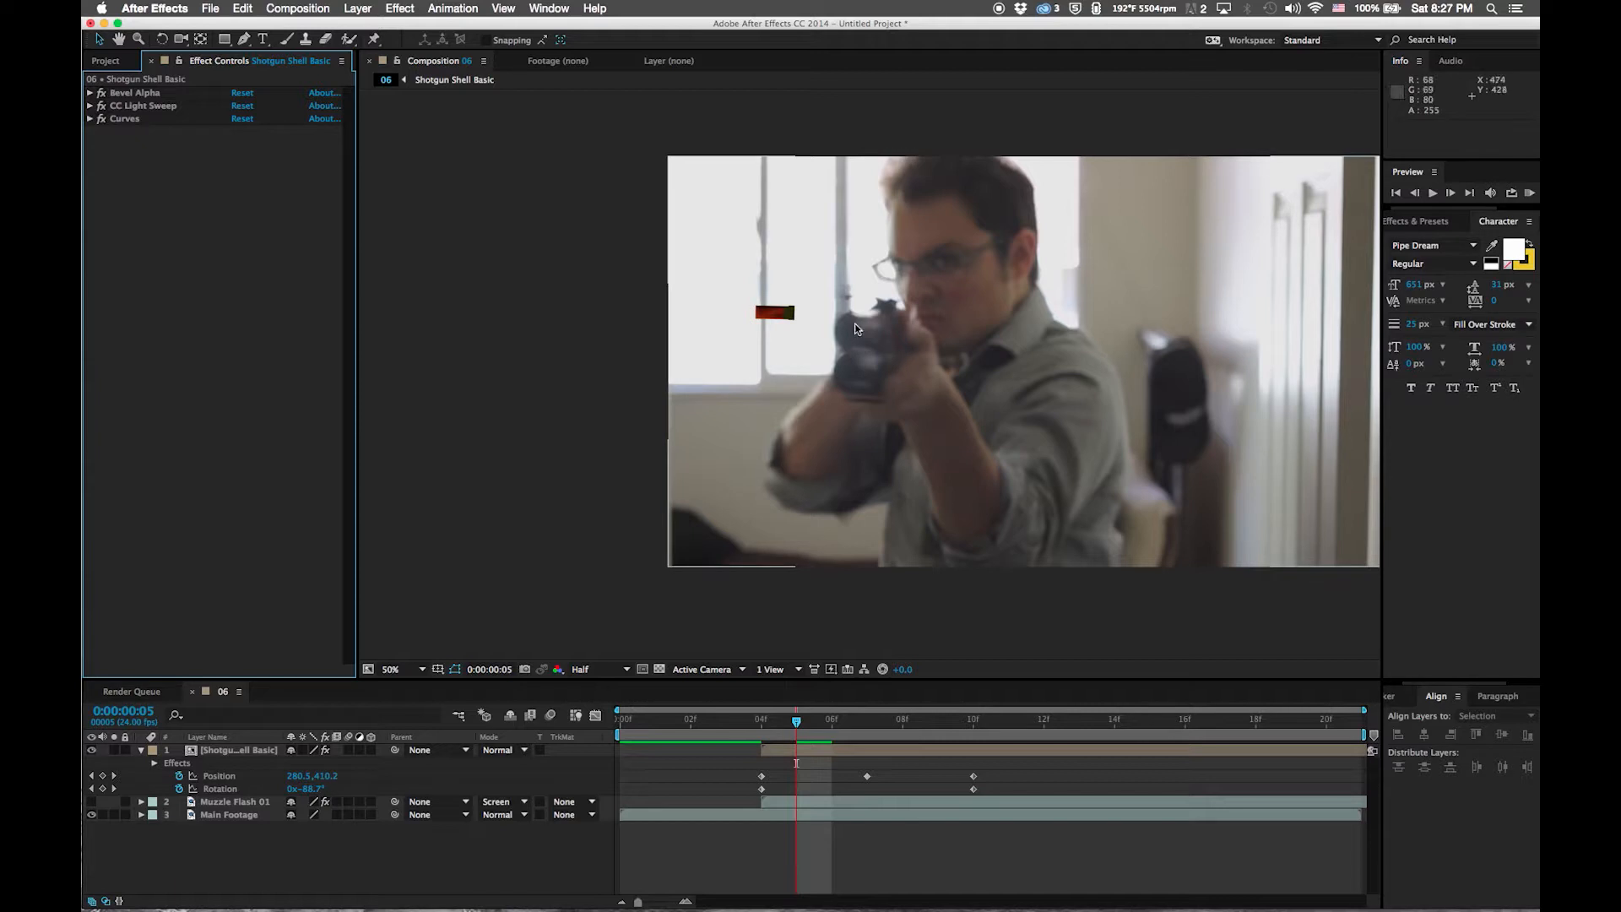
Add a Hue/Saturation effect to the shell layer and set Master Saturation to -40
left_click(400, 9)
left_click(401, 9)
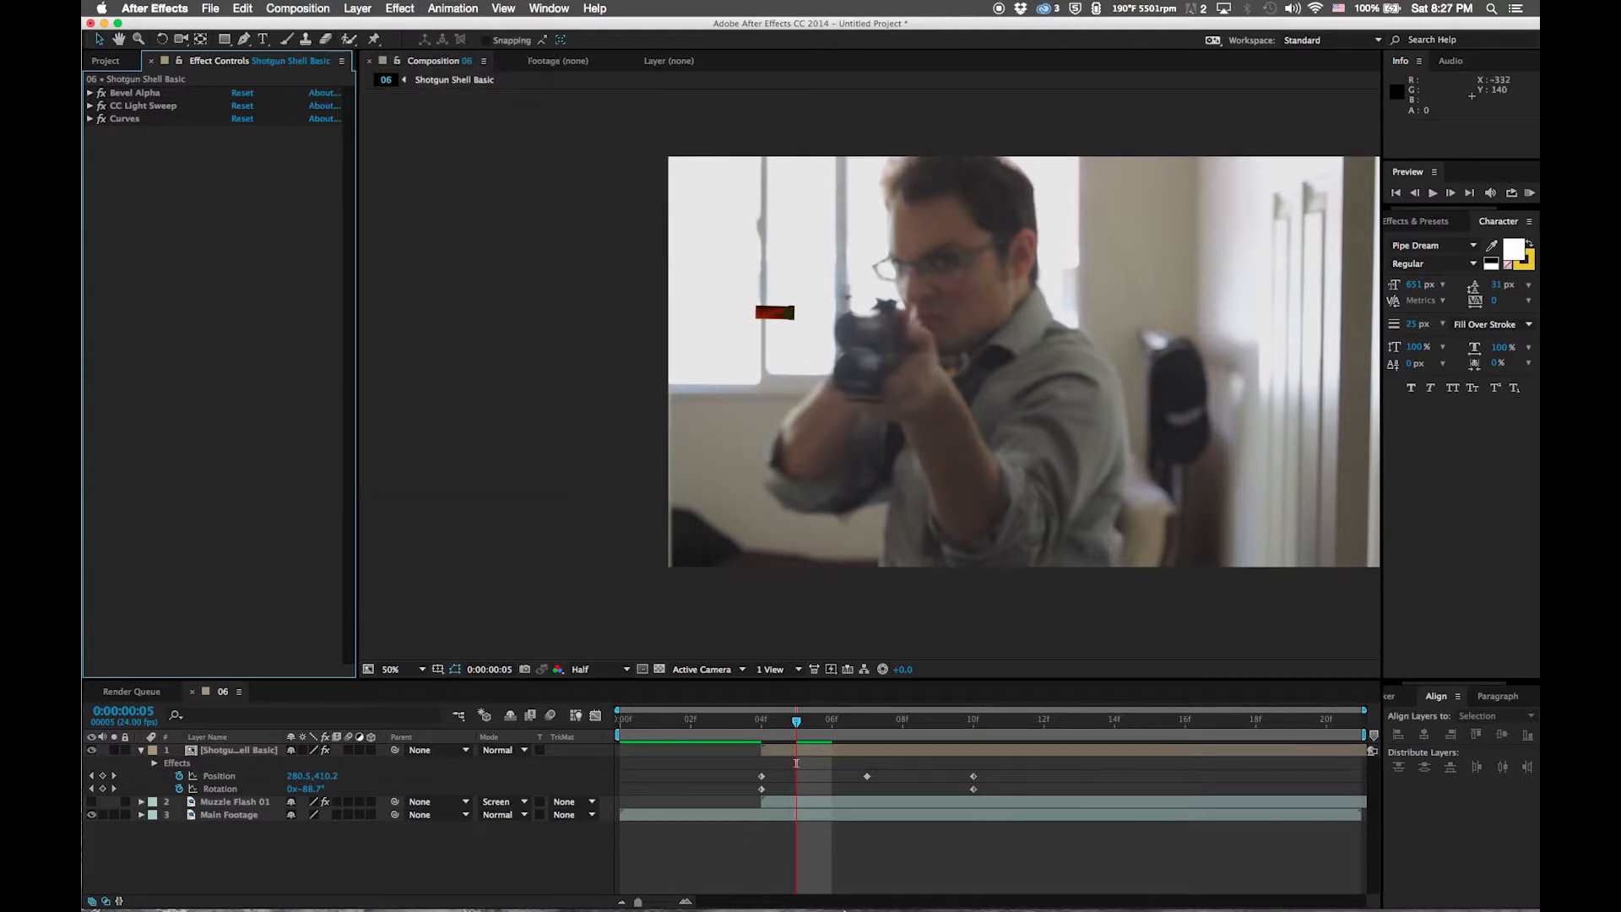
left_click(832, 750)
left_click(400, 9)
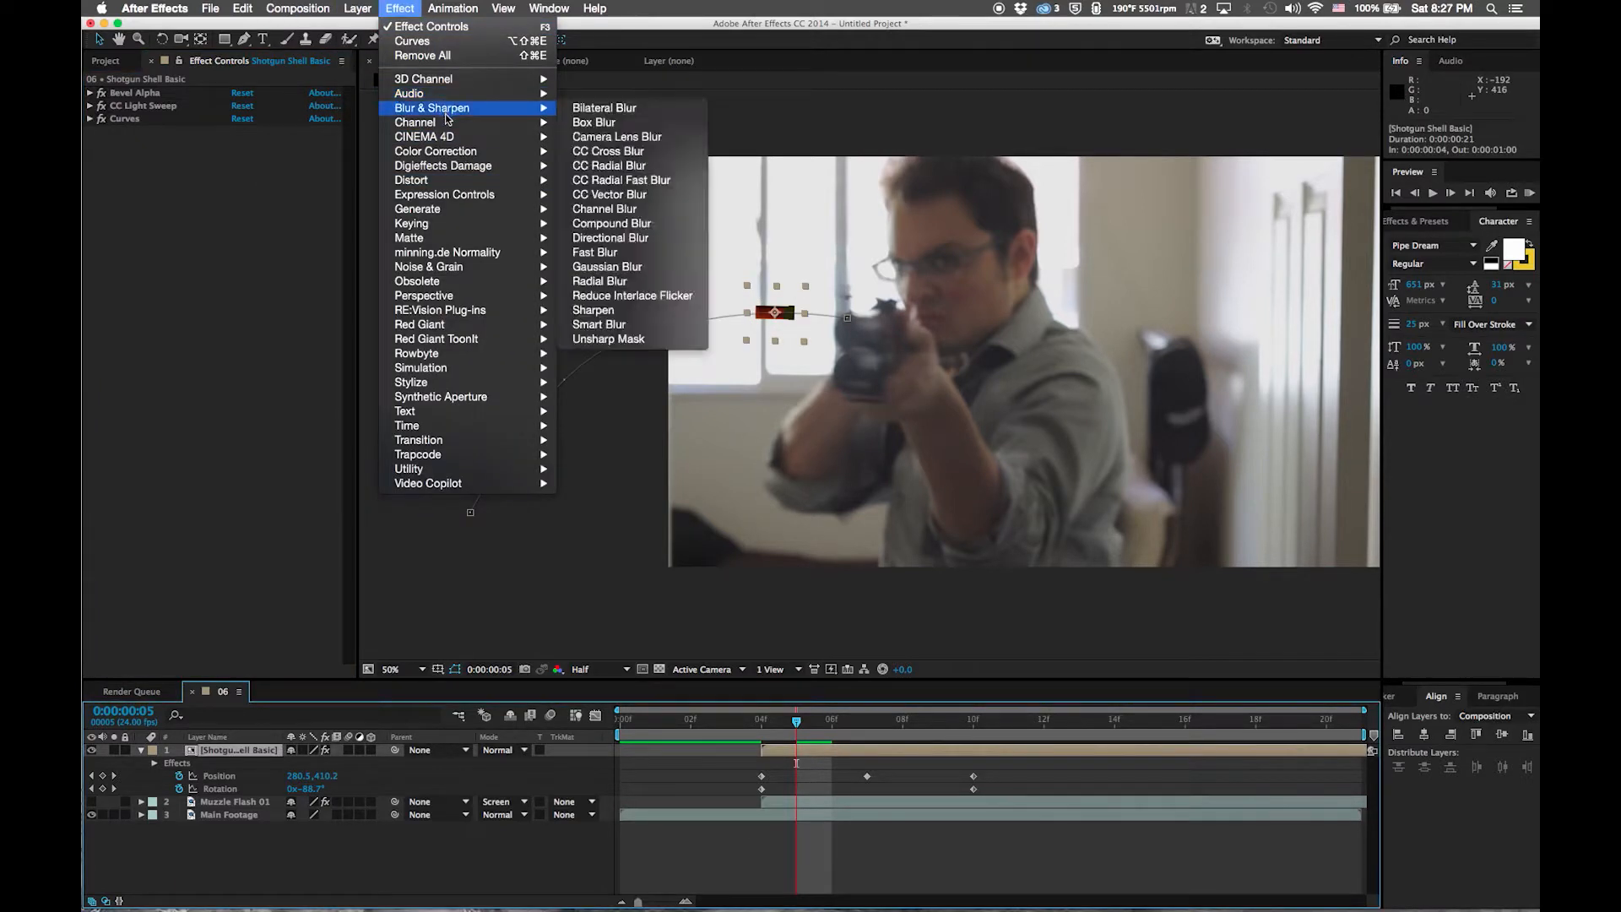
mouse_move(440, 155)
left_click(609, 469)
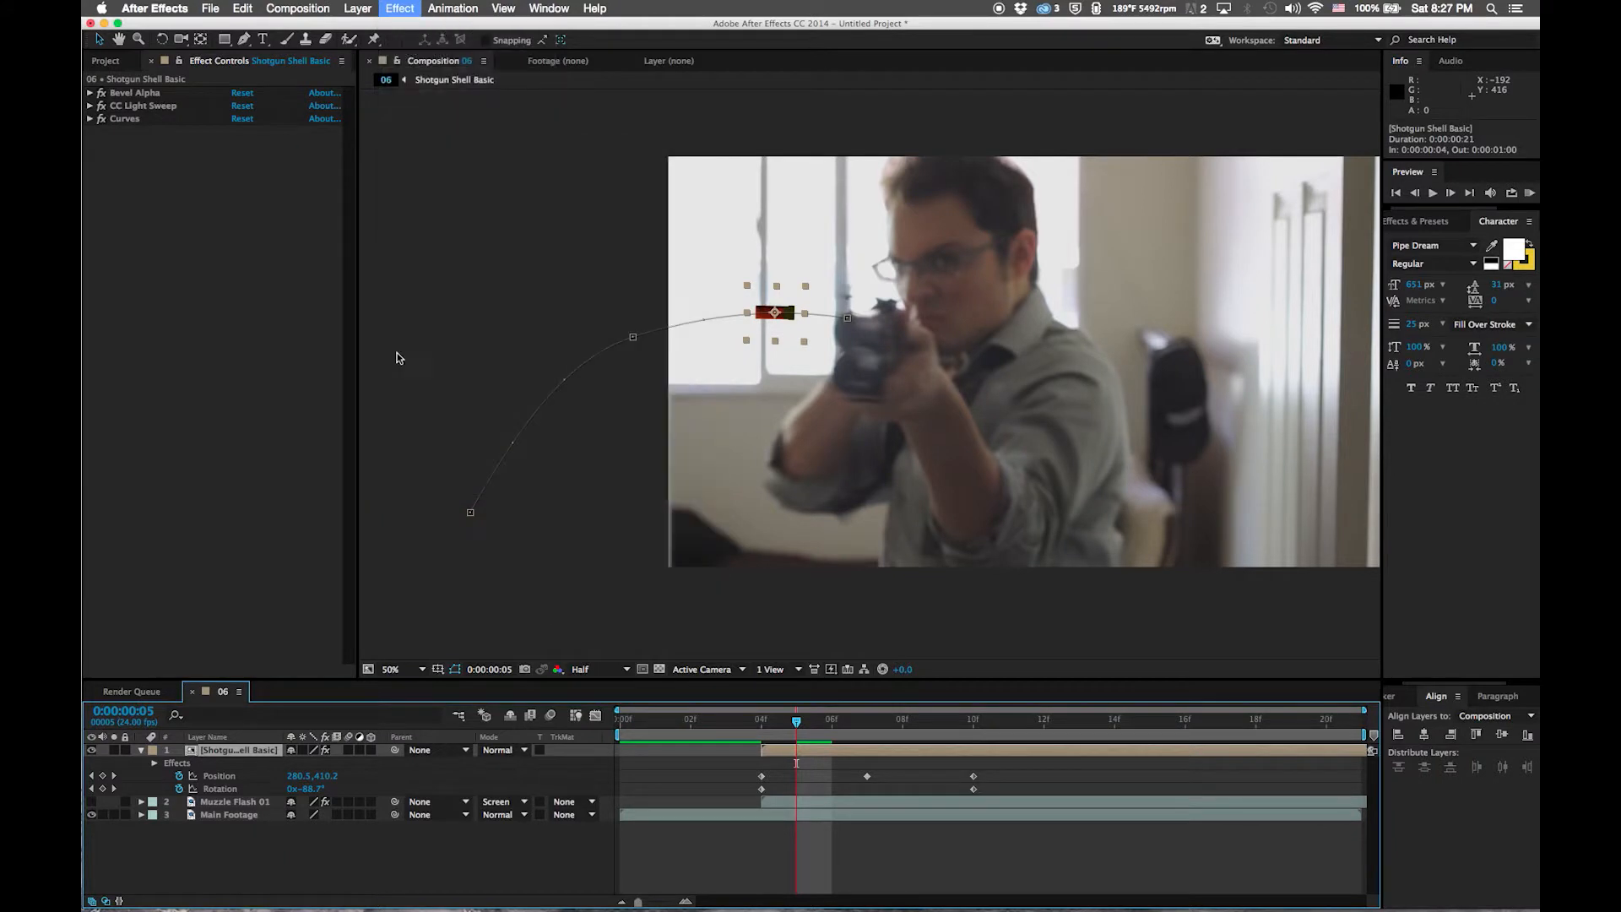
left_click(180, 271)
left_click_drag(180, 270, 172, 270)
left_click(241, 251)
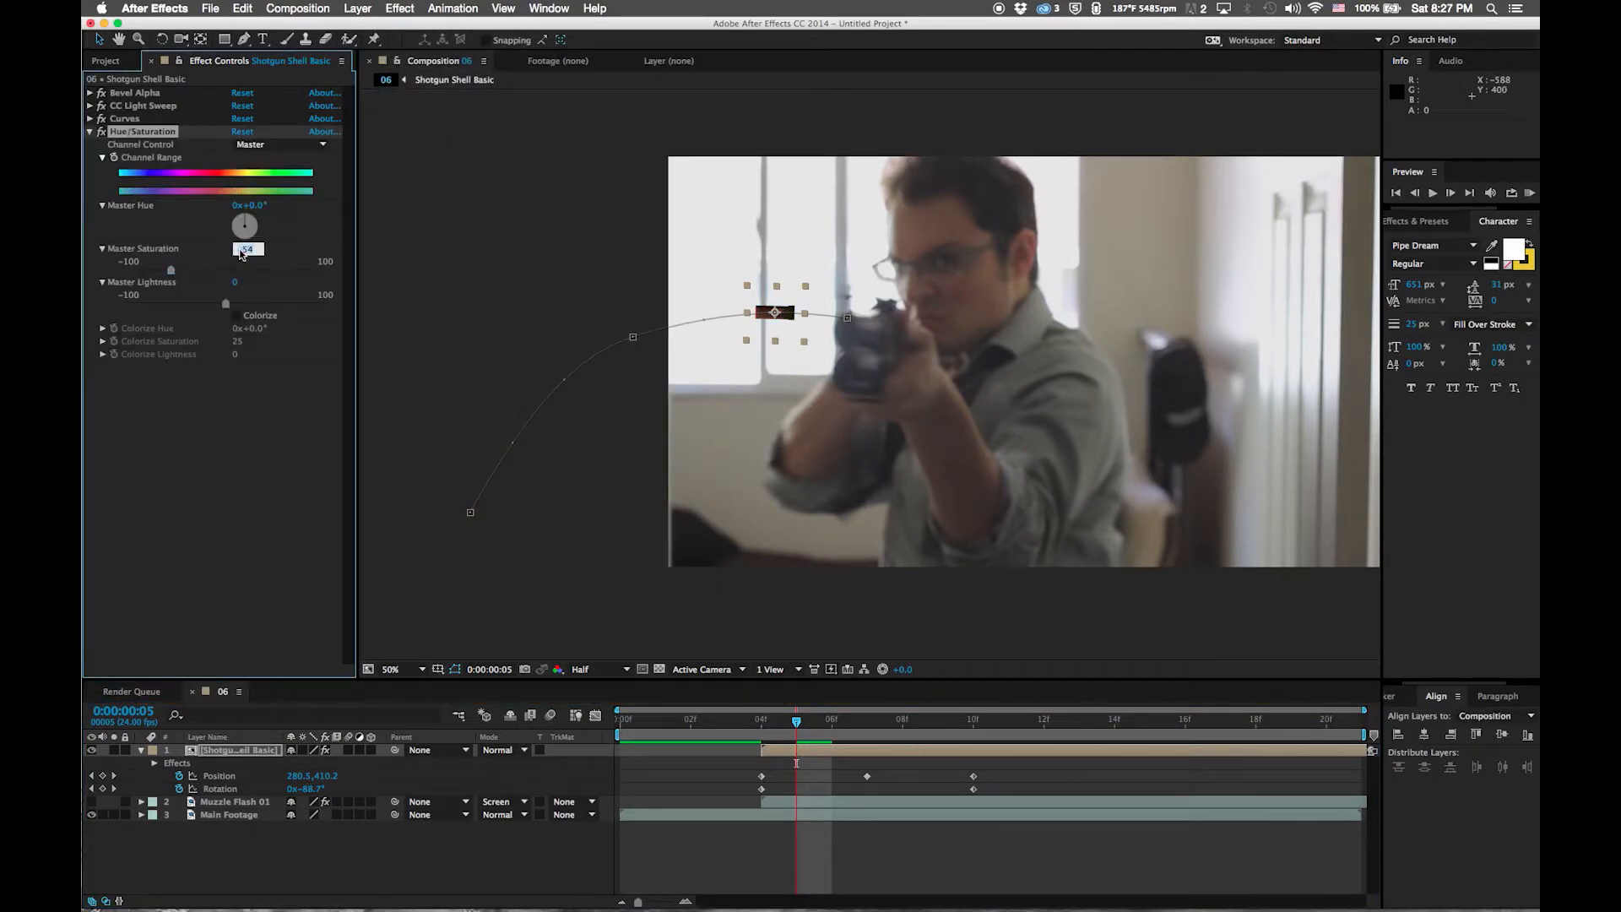
type("-40")
key("Return")
left_click(92, 133)
left_click(92, 133)
Add a second Curves effect to the shell, raising the blue channel in the shadows and lowering it in the highlights
left_click(399, 7)
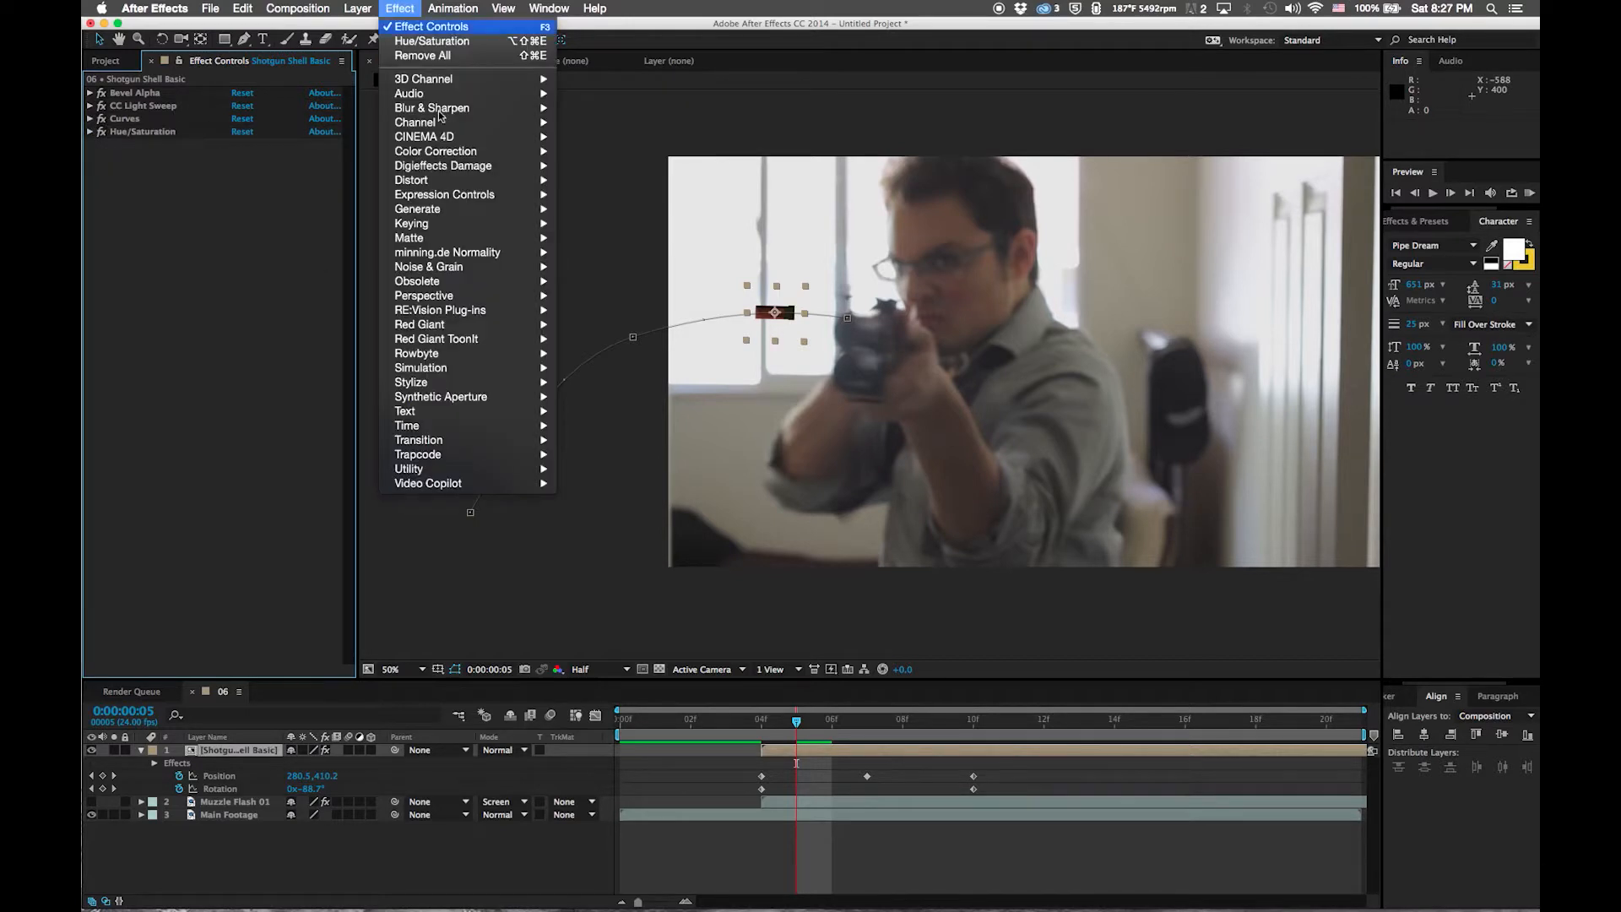
mouse_move(446, 151)
left_click(590, 411)
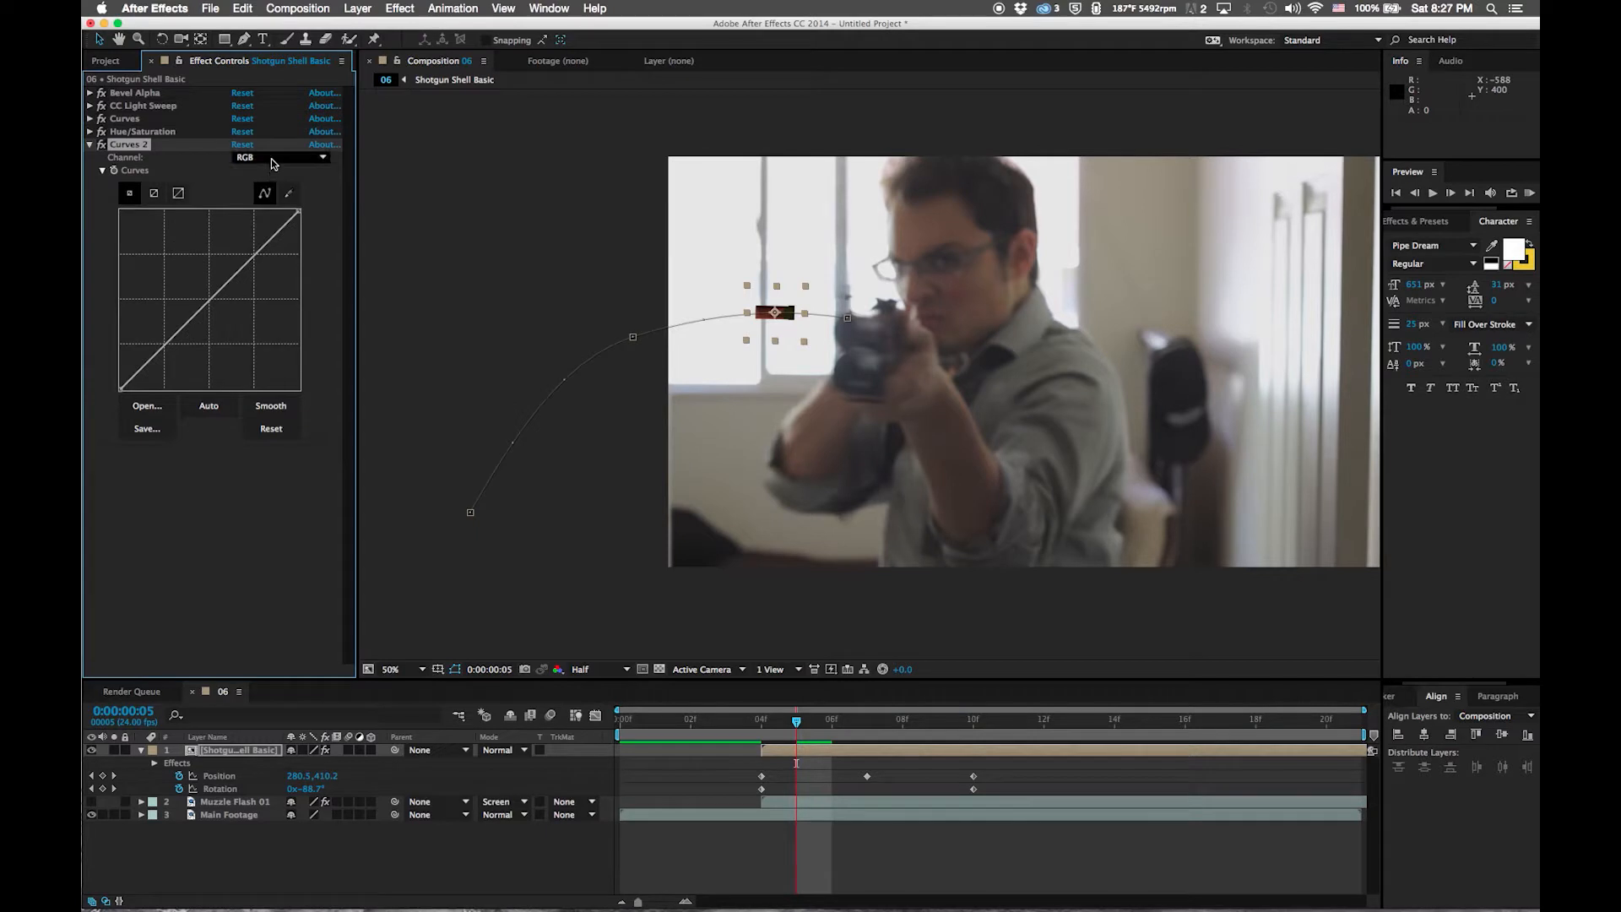
left_click(273, 158)
left_click(259, 215)
left_click_drag(203, 306, 196, 278)
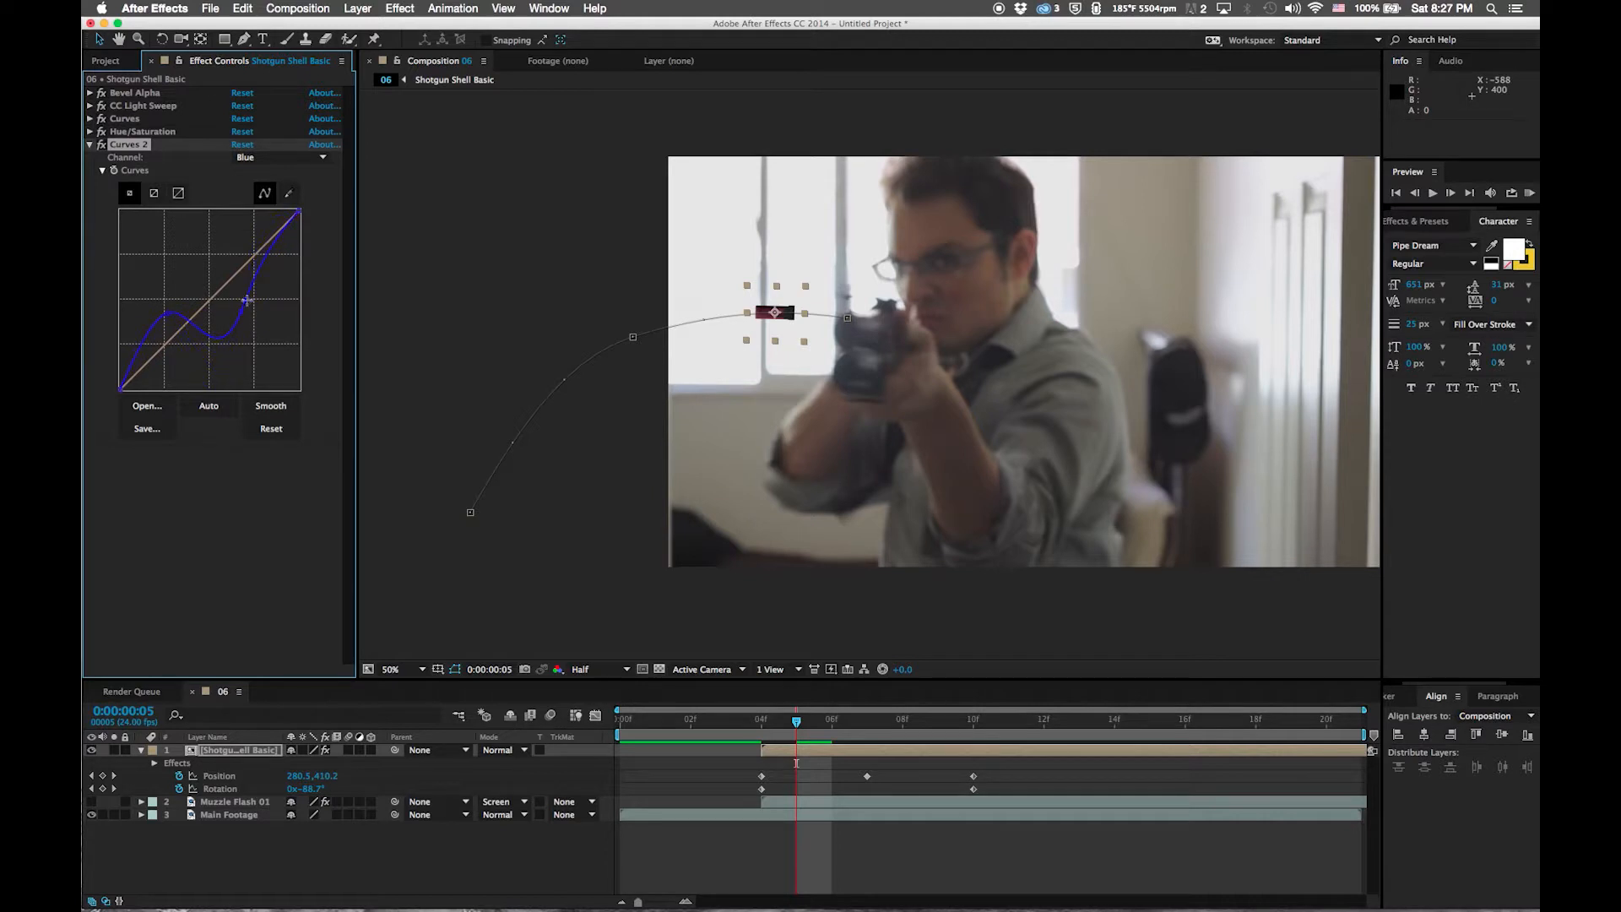
left_click_drag(246, 300, 247, 305)
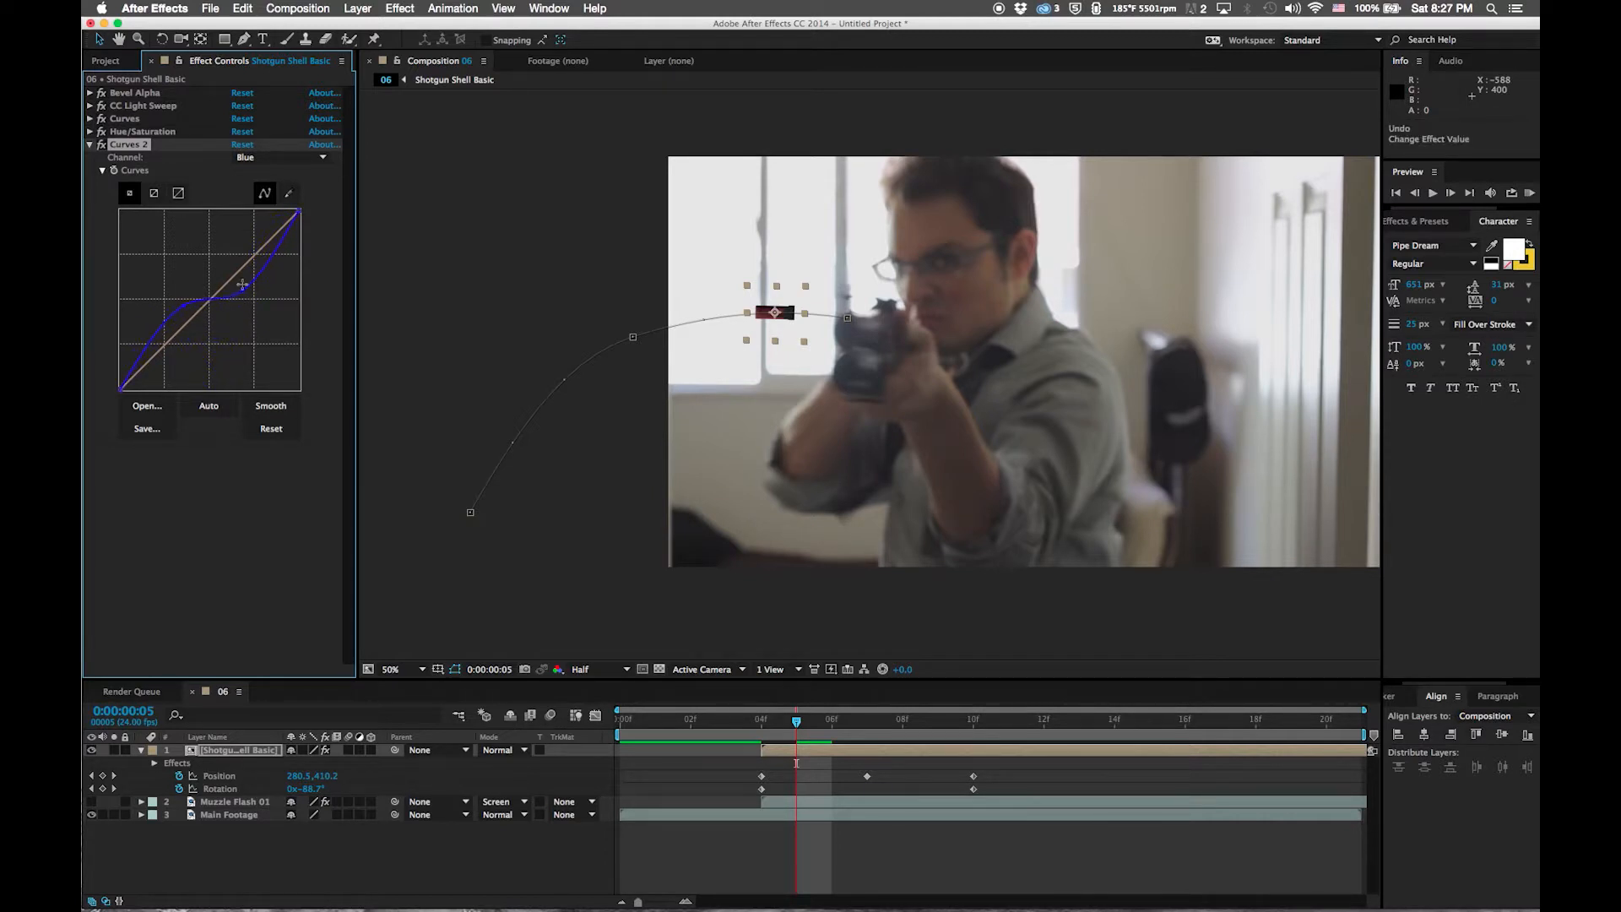
Lift the black point of the RGB curve slightly in the shell's second Curves effect
left_click(937, 859)
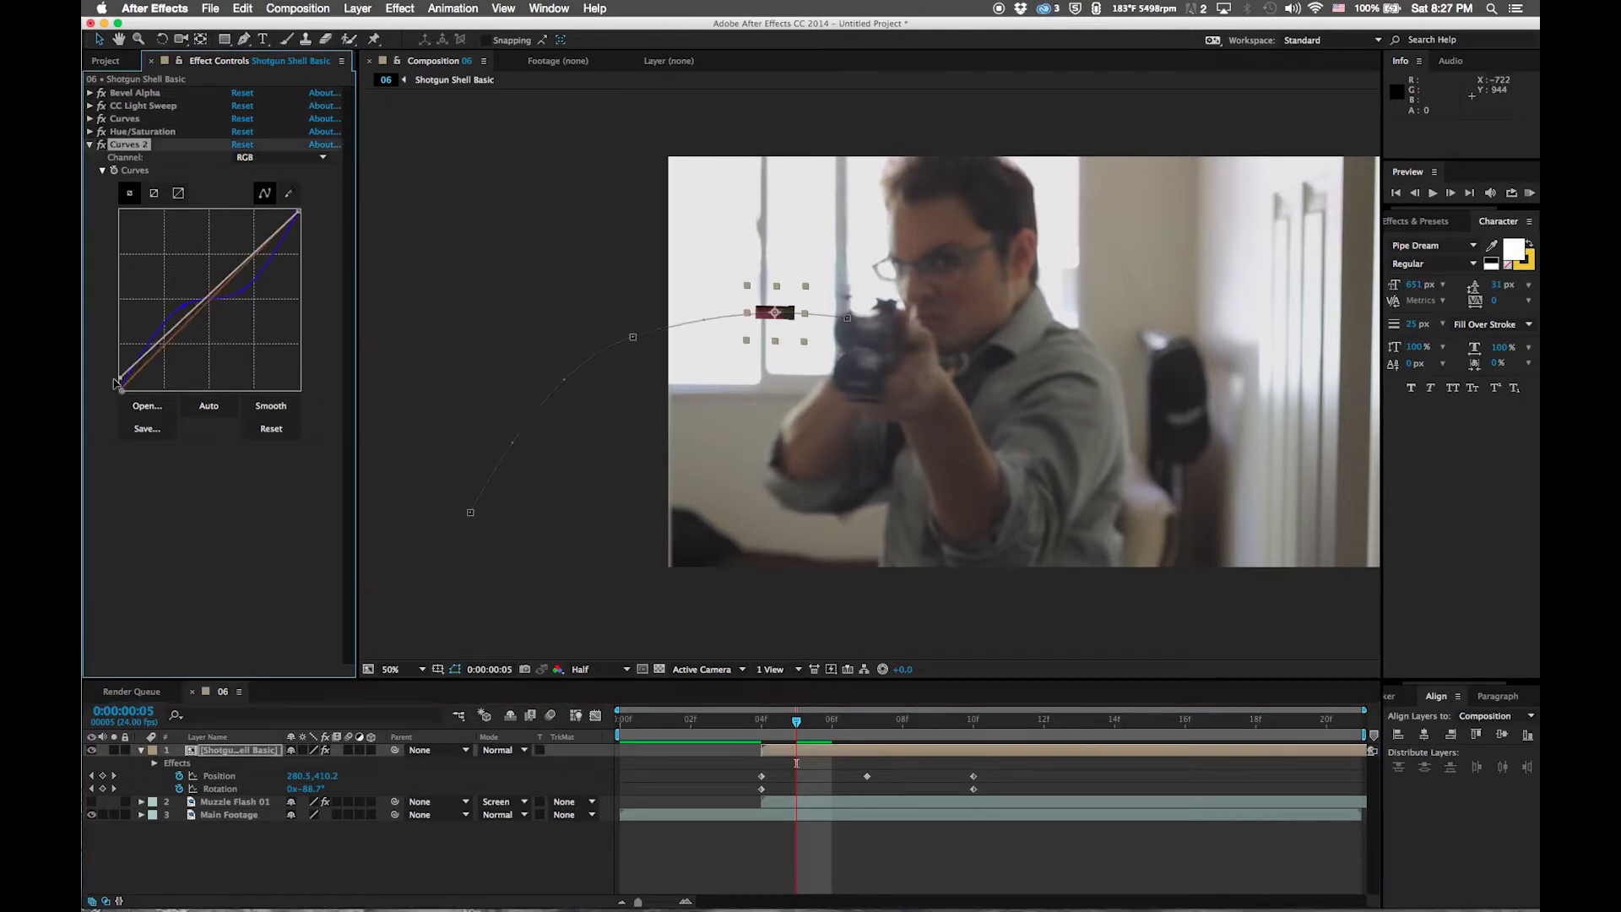
left_click_drag(120, 389, 120, 380)
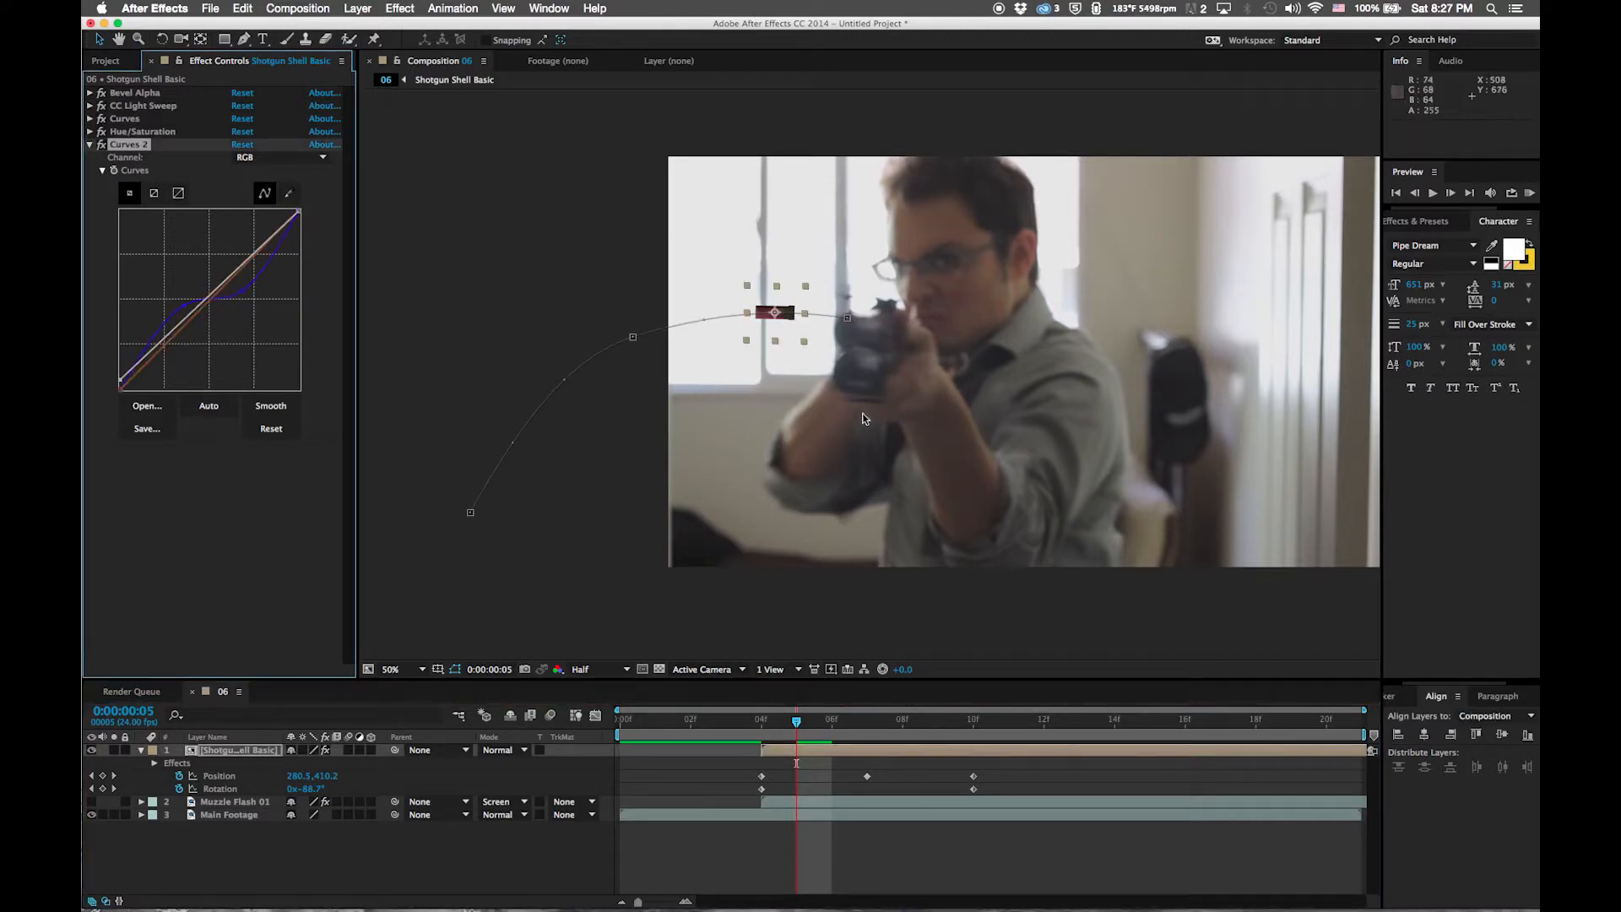
left_click(907, 851)
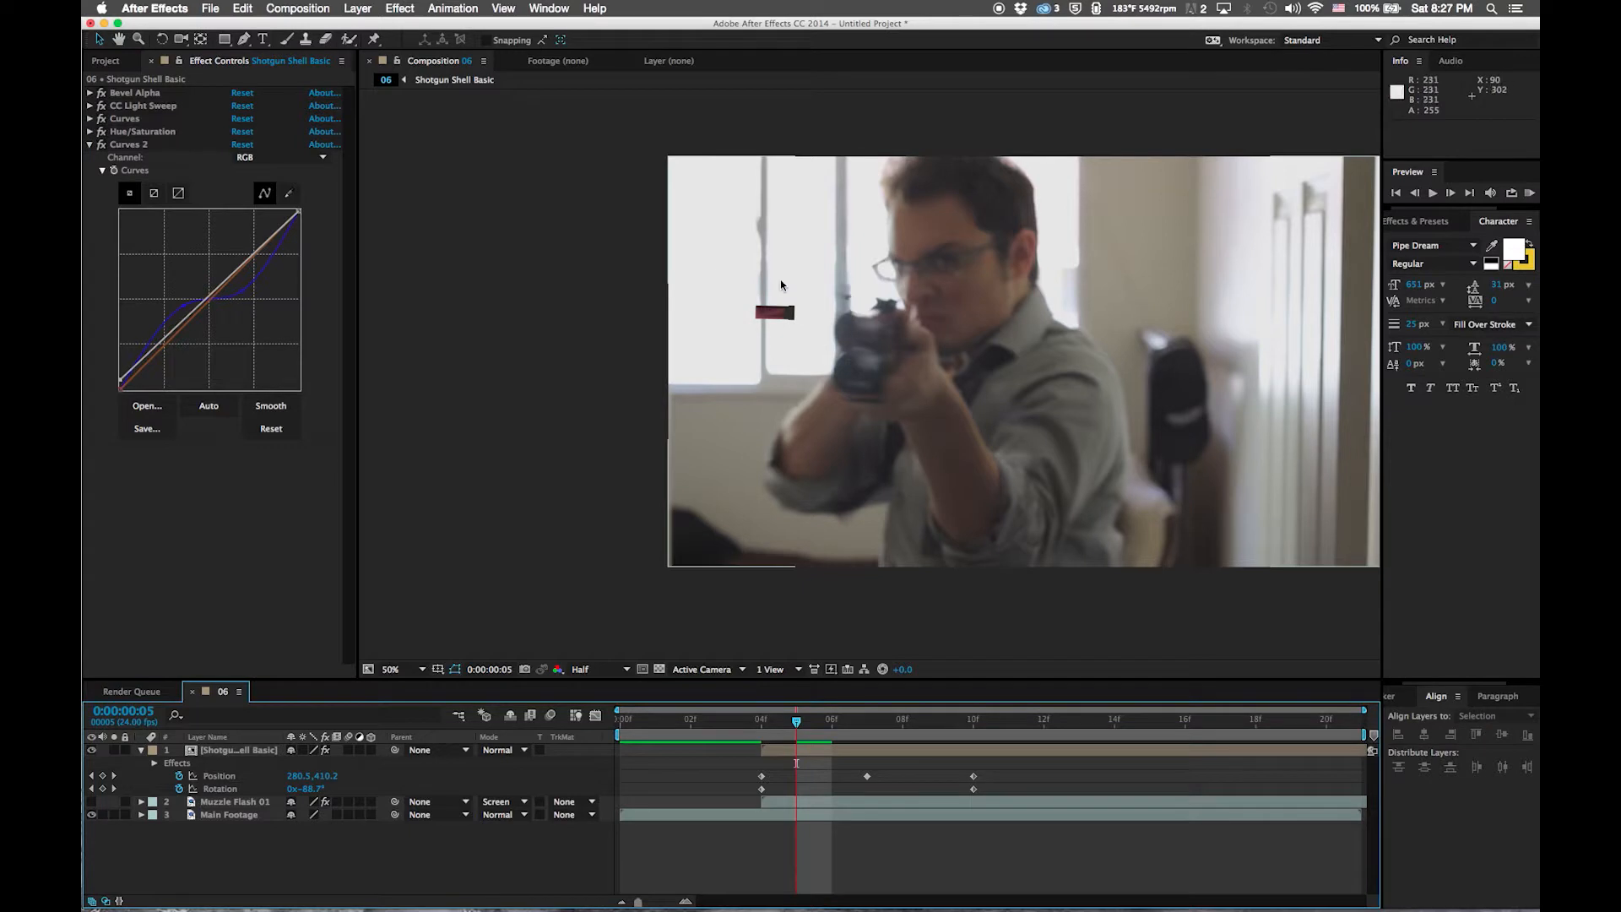
left_click(89, 143)
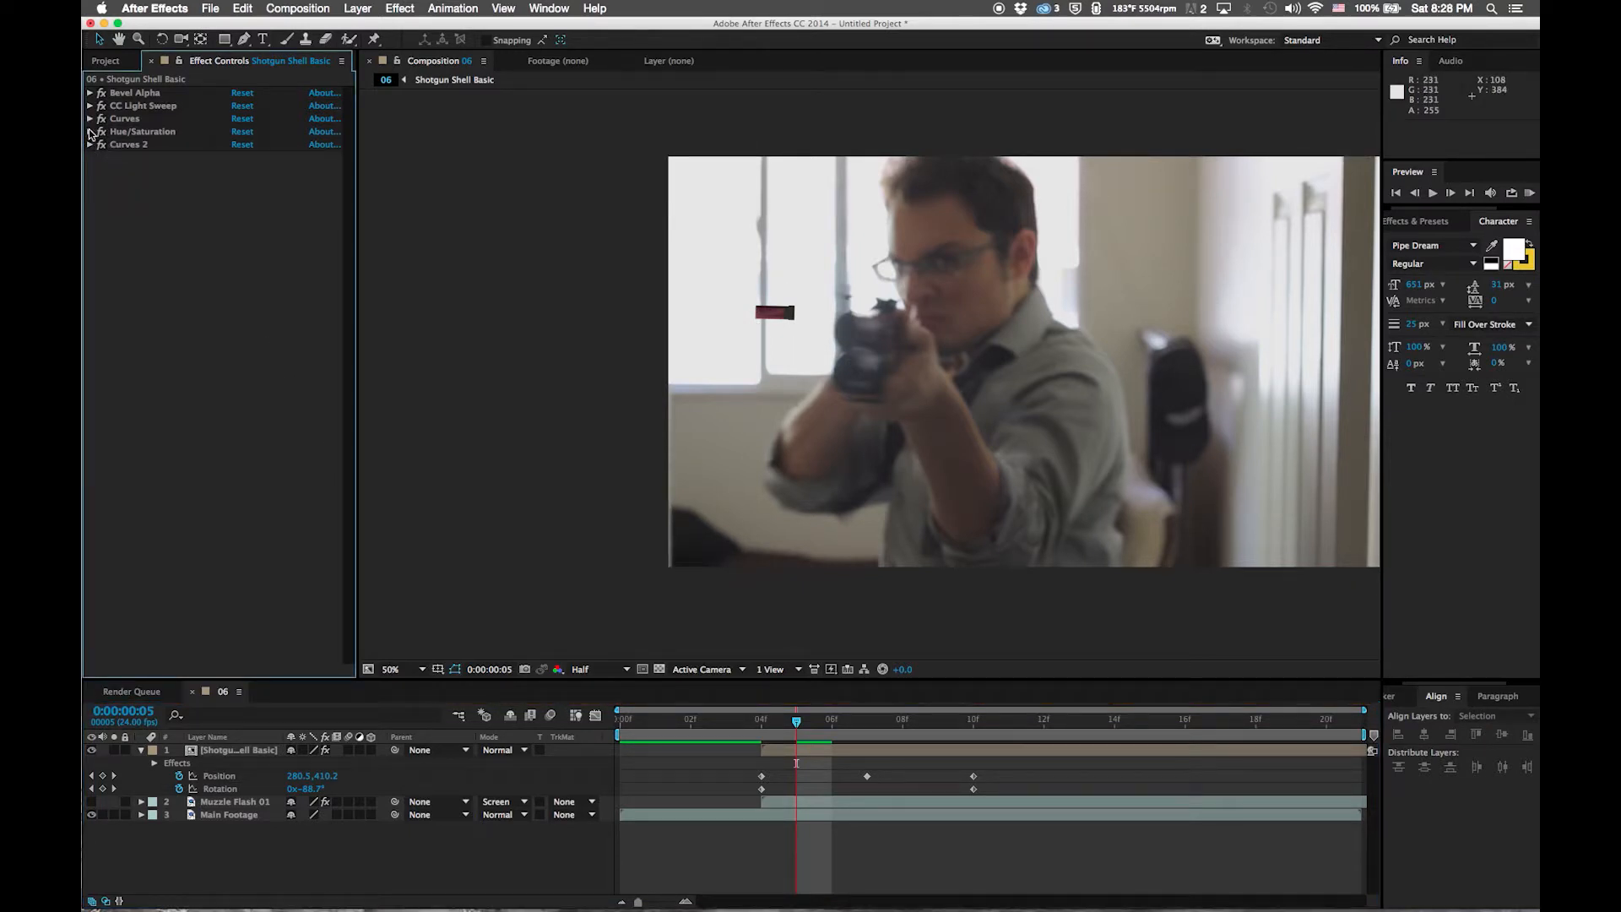
Set the Master Saturation of the shell's Hue/Saturation effect to -20
left_click(89, 132)
left_click(243, 252)
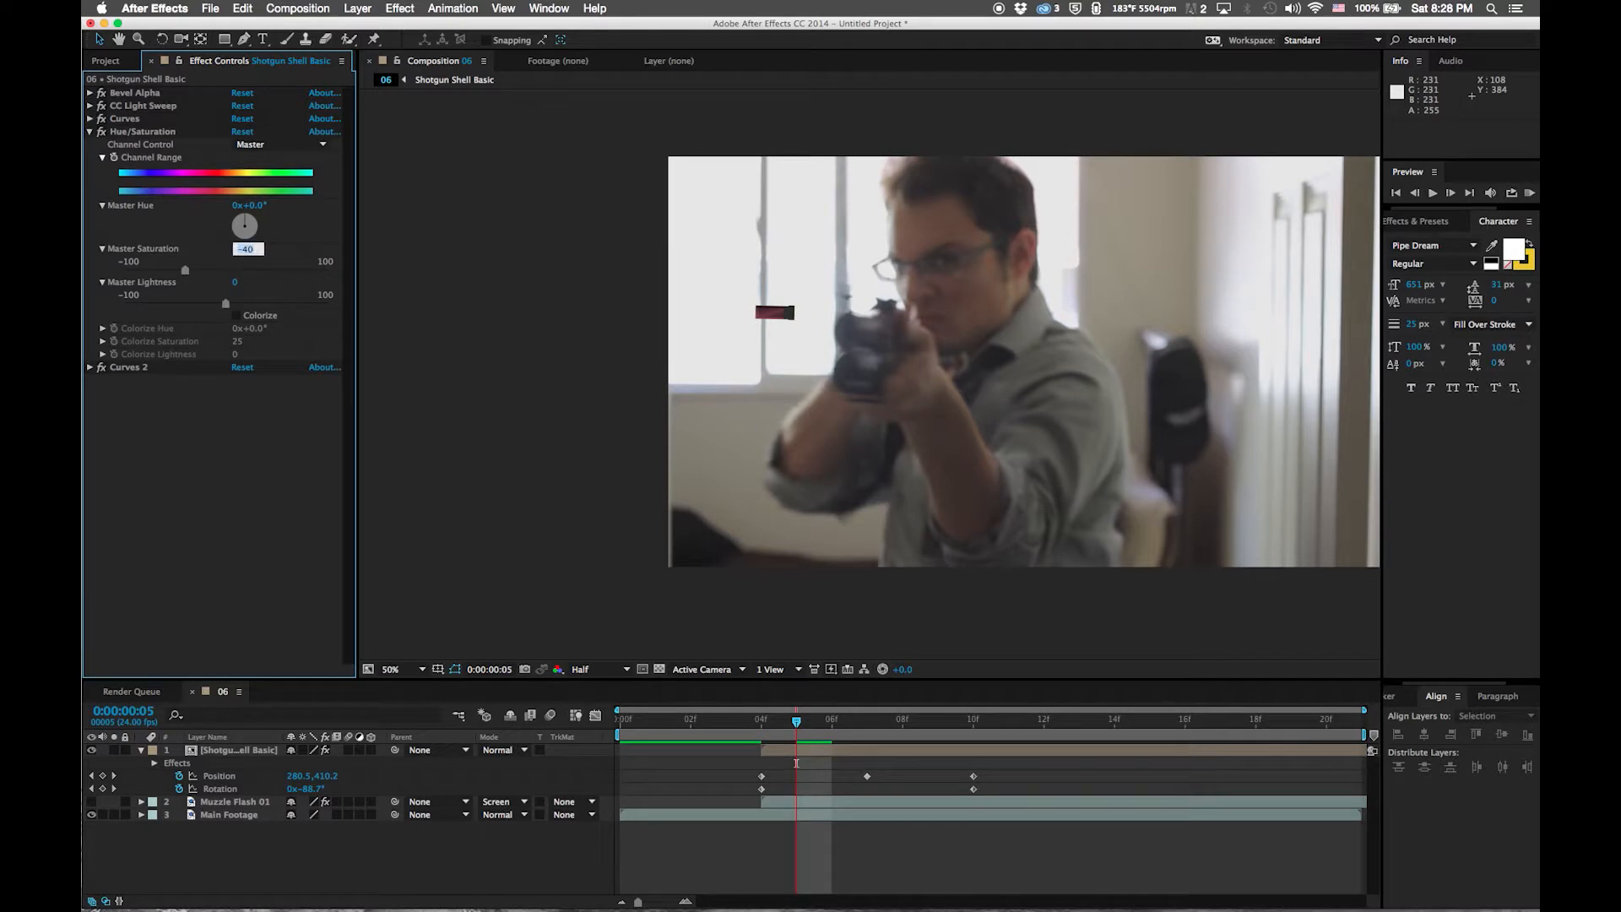
key("Return")
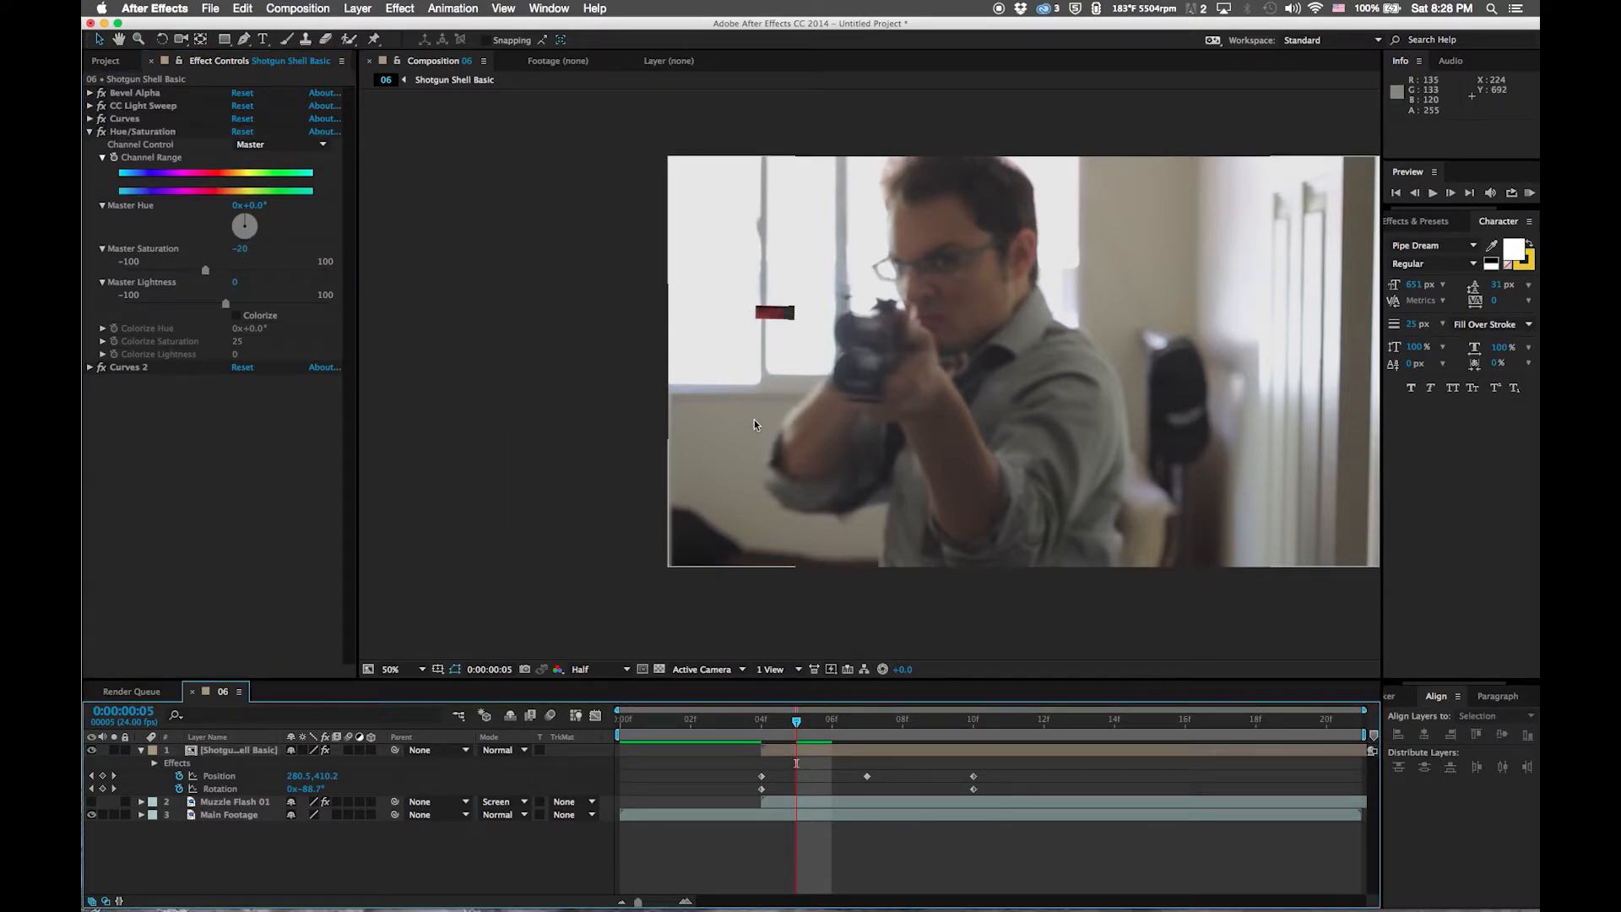
Add a Camera Lens Blur effect to the shell layer and open its Blur Radius for editing
left_click(772, 313)
left_click(89, 132)
left_click(400, 9)
mouse_move(426, 109)
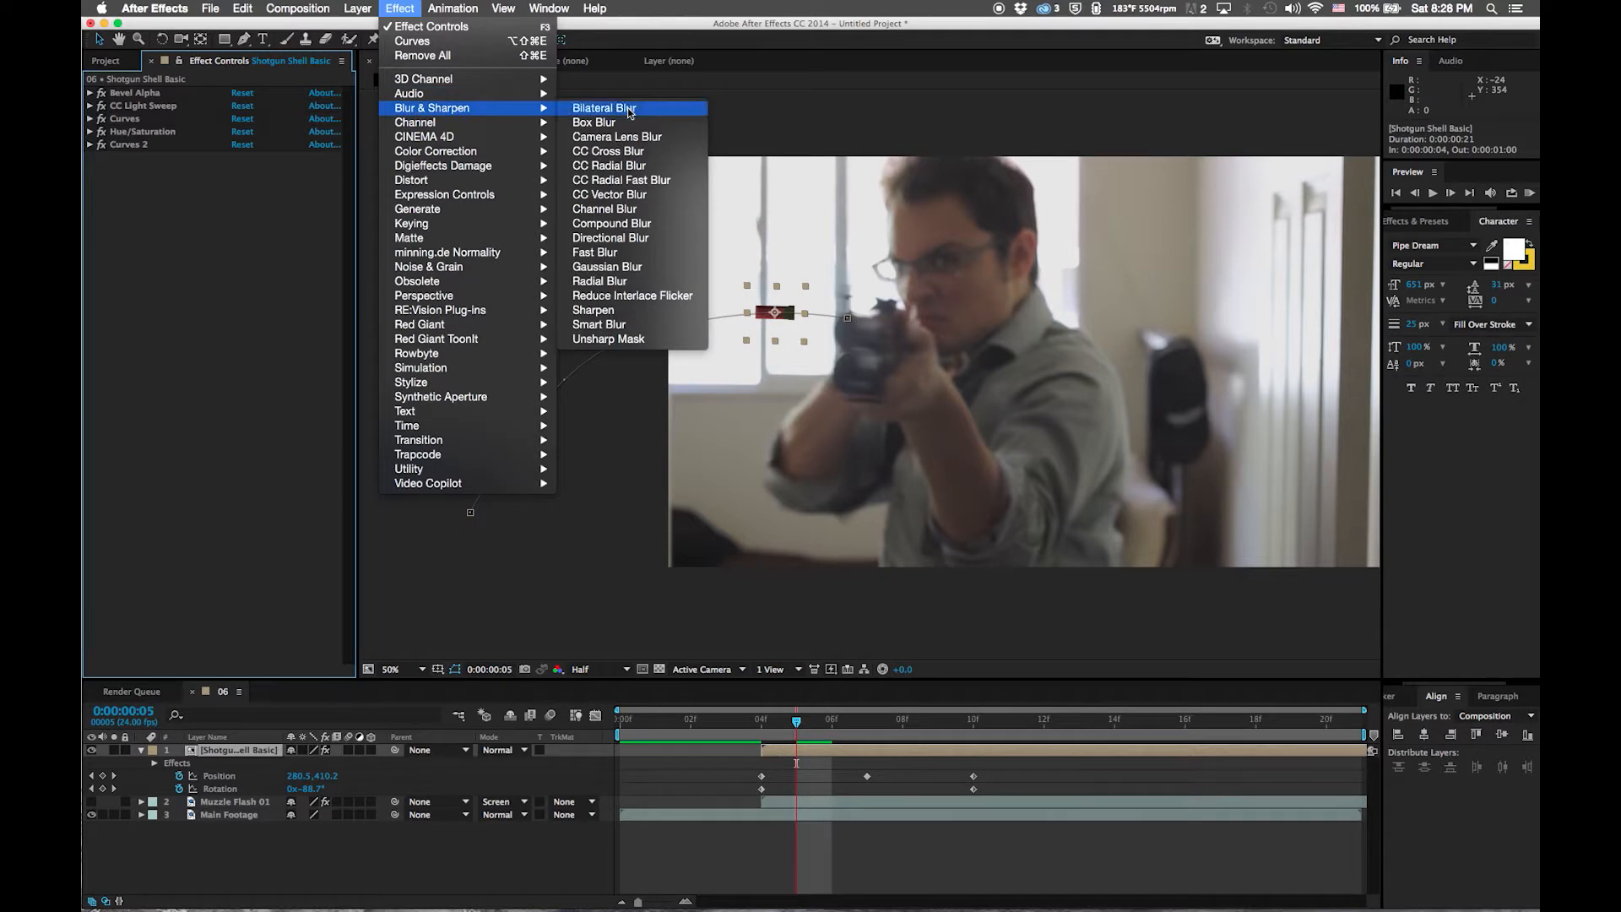
left_click(649, 137)
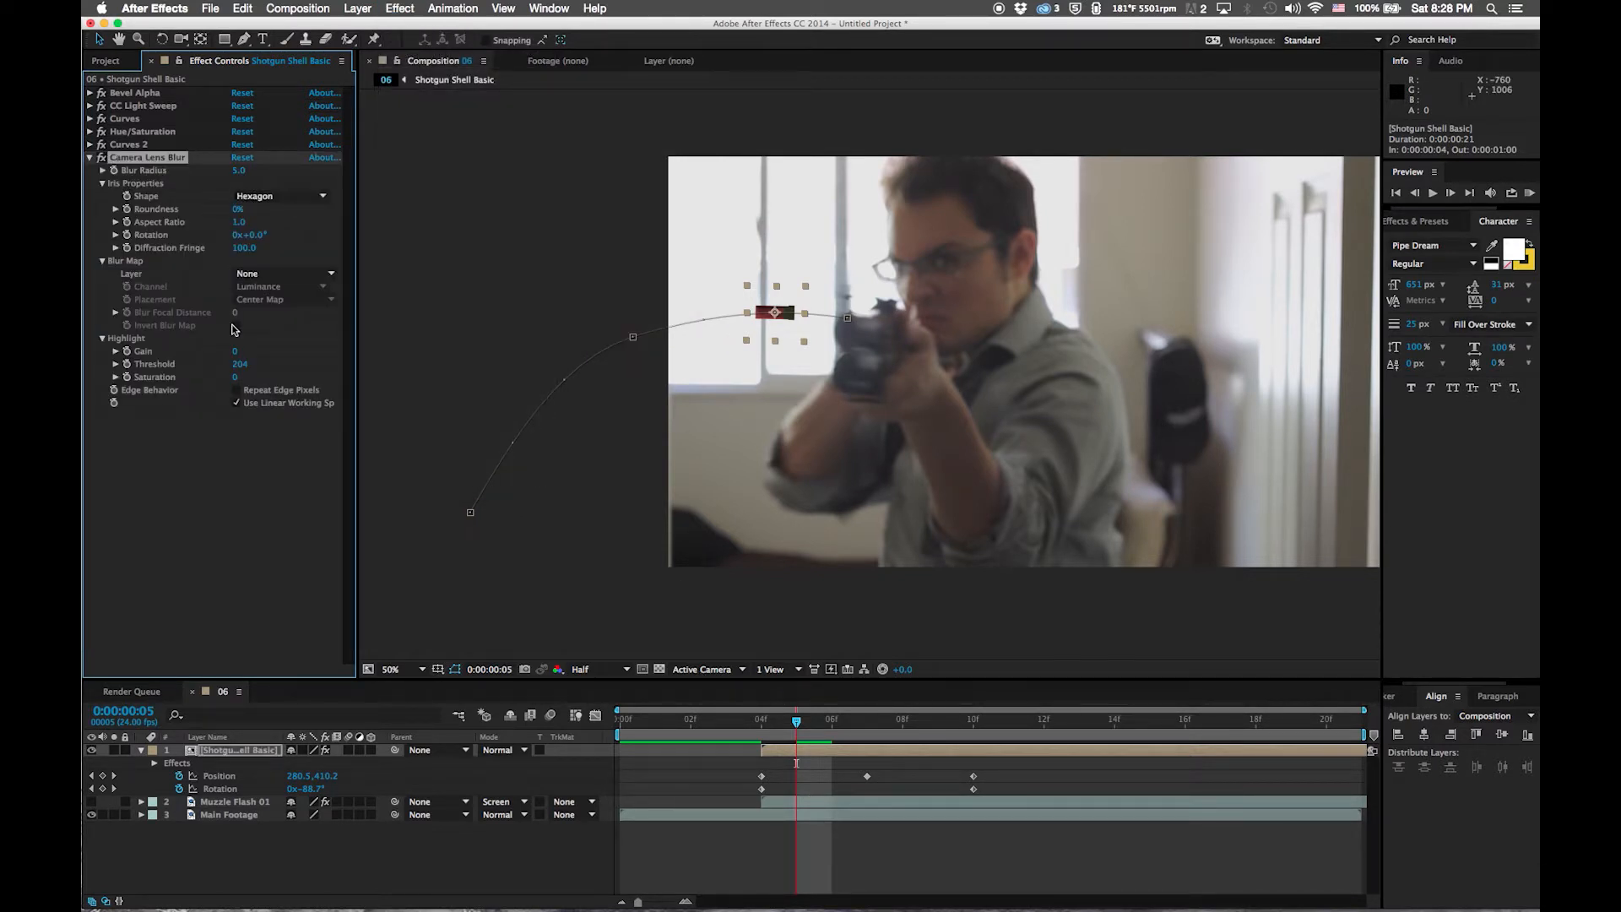
left_click(239, 170)
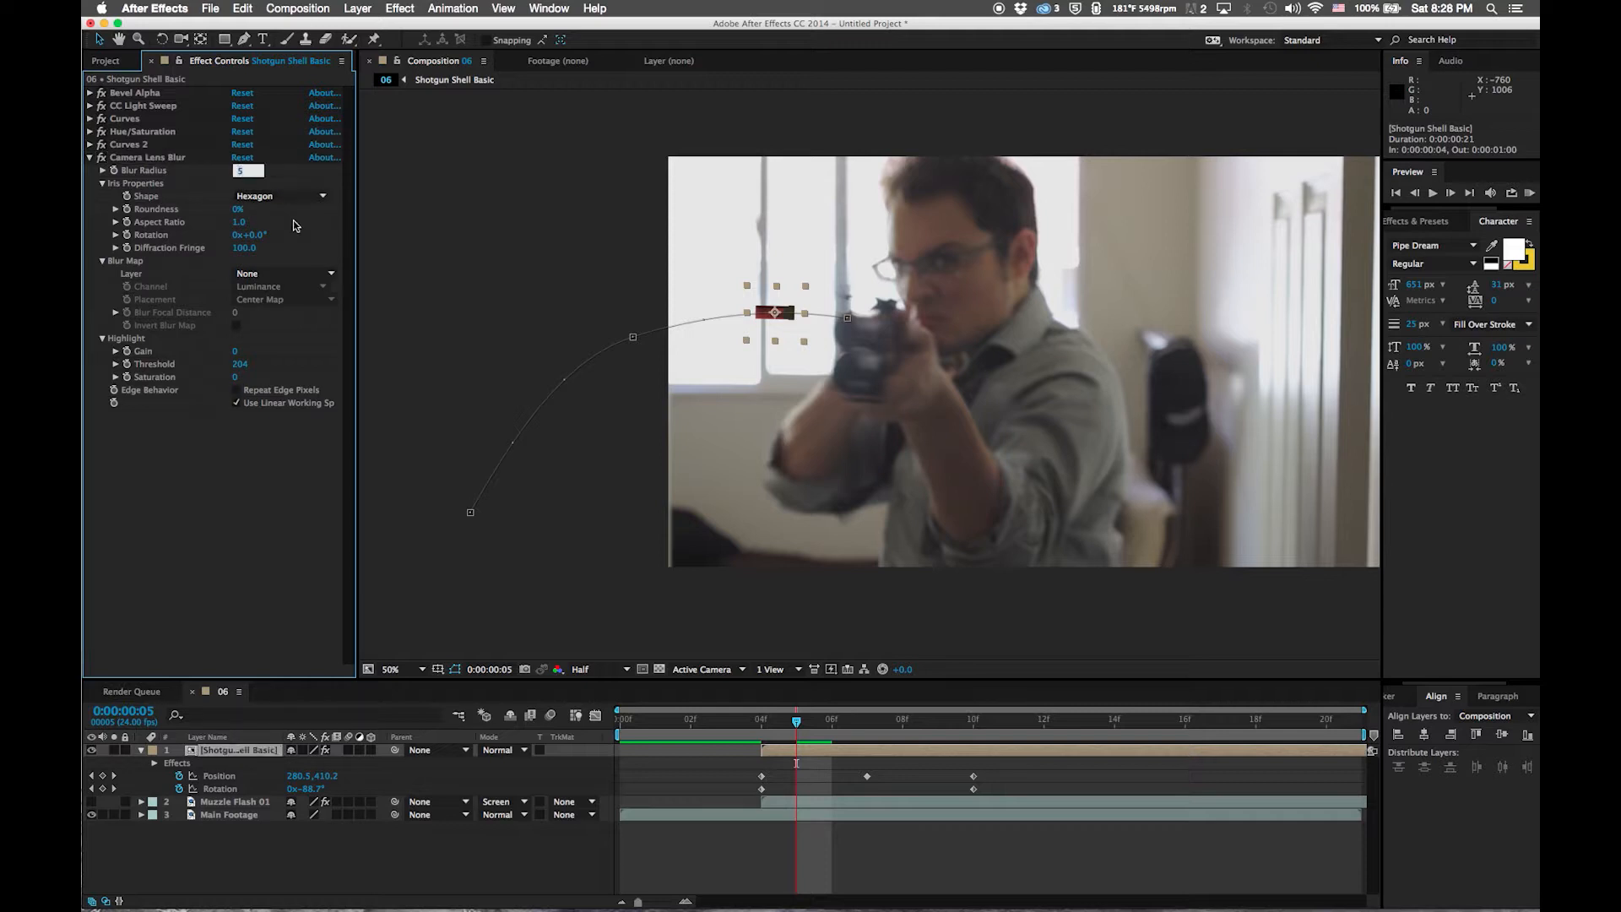
Try Camera Lens Blur radii of 20 and 40 on the shotgun shell layer
key("Return")
left_click(960, 840)
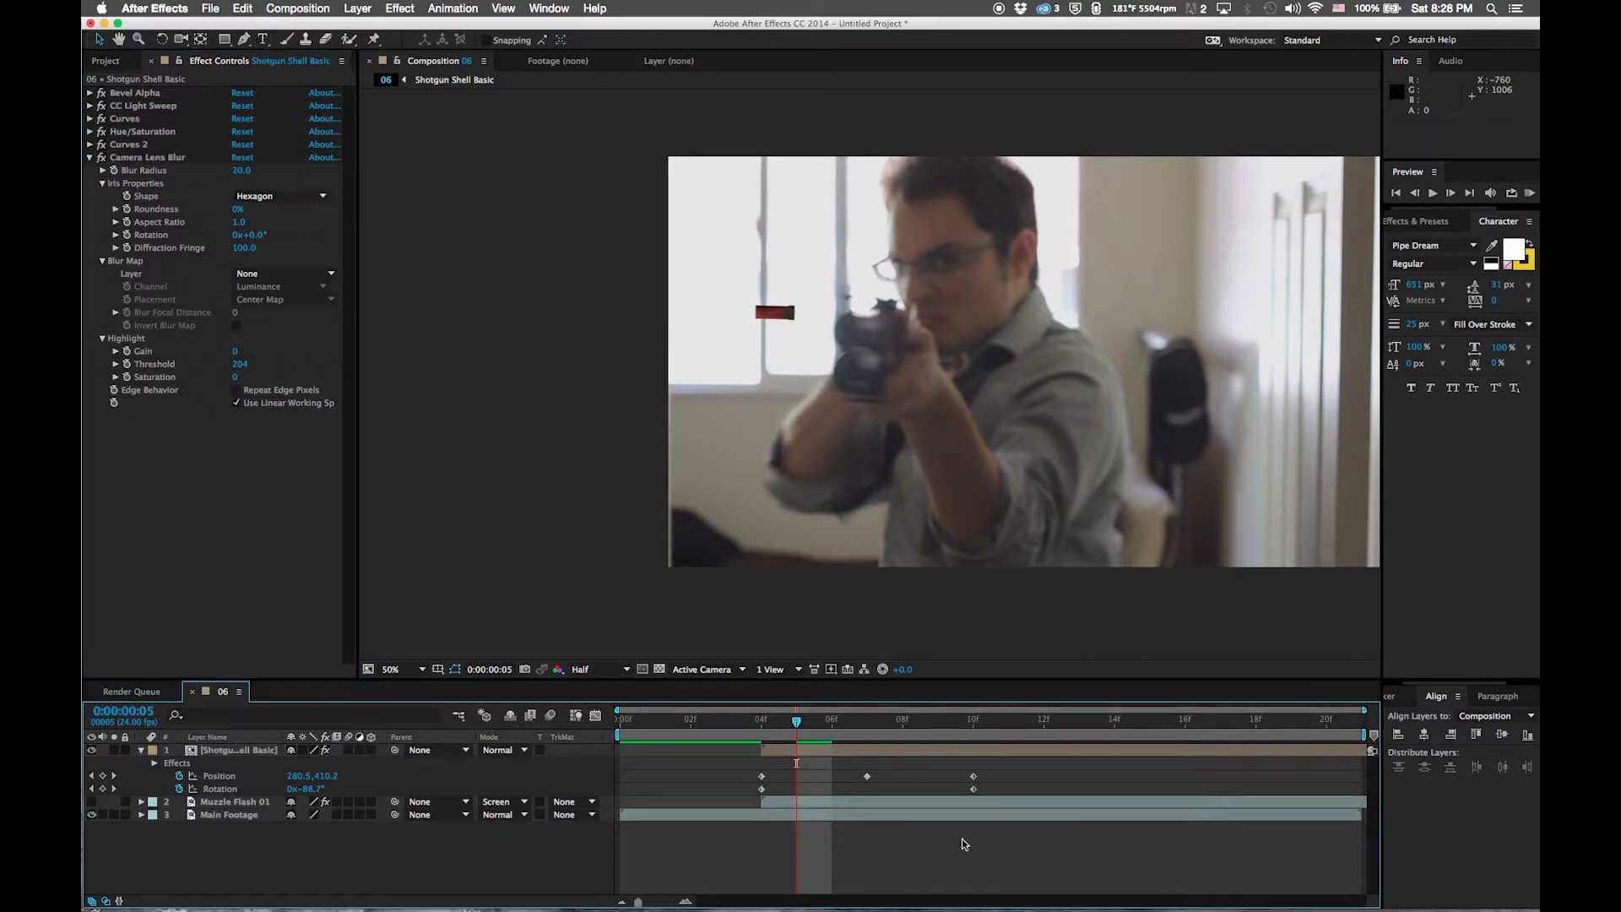
left_click(244, 172)
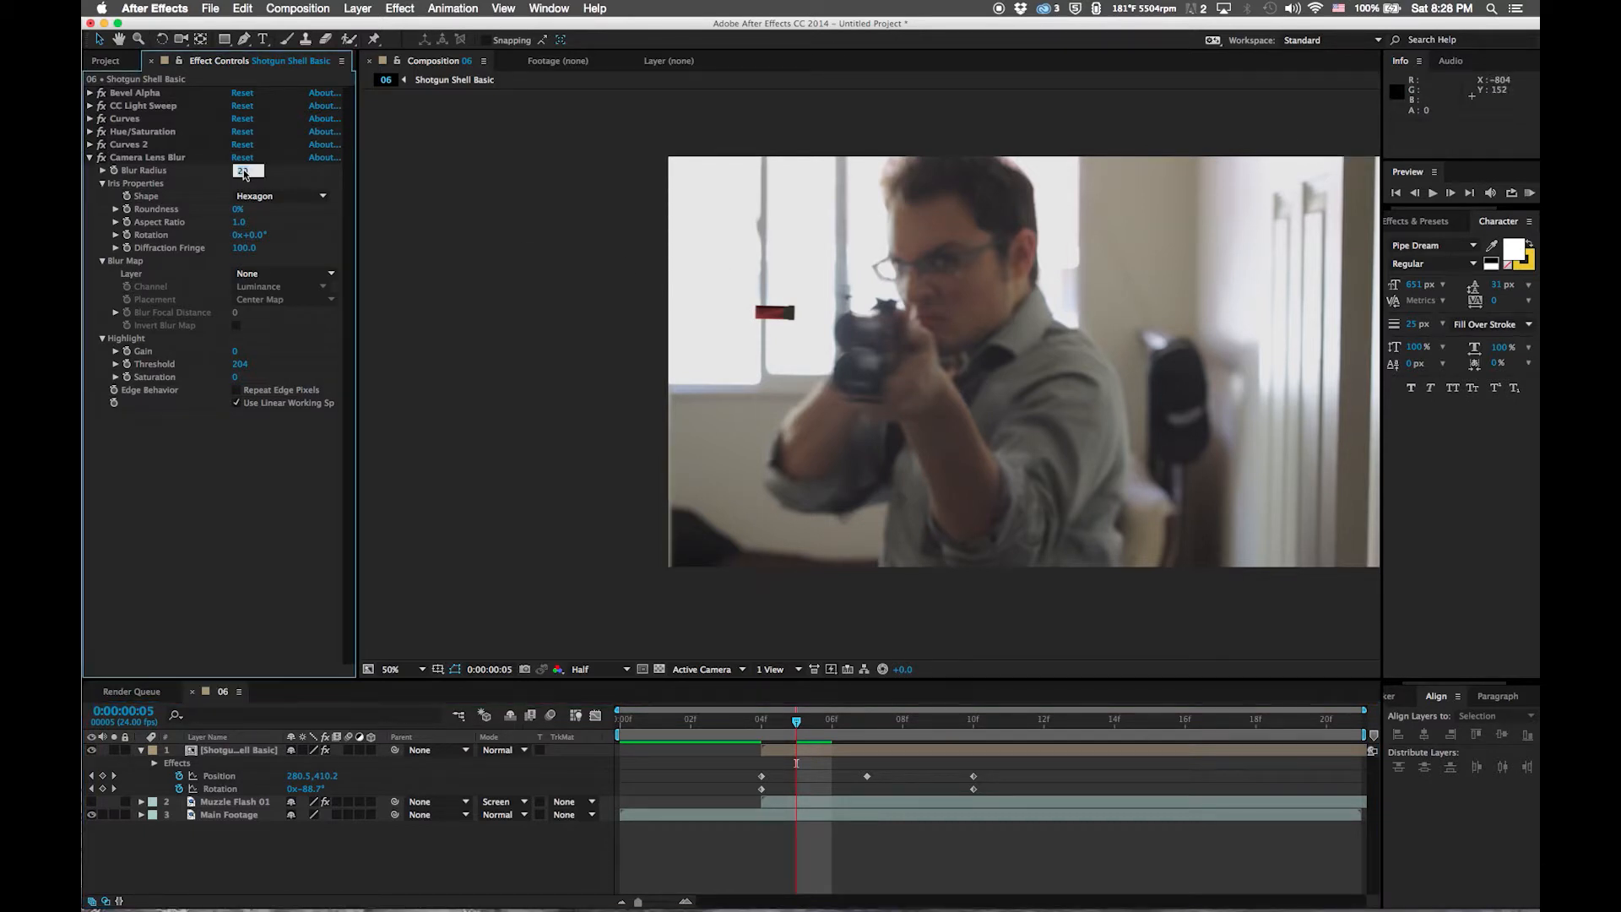
key("Return")
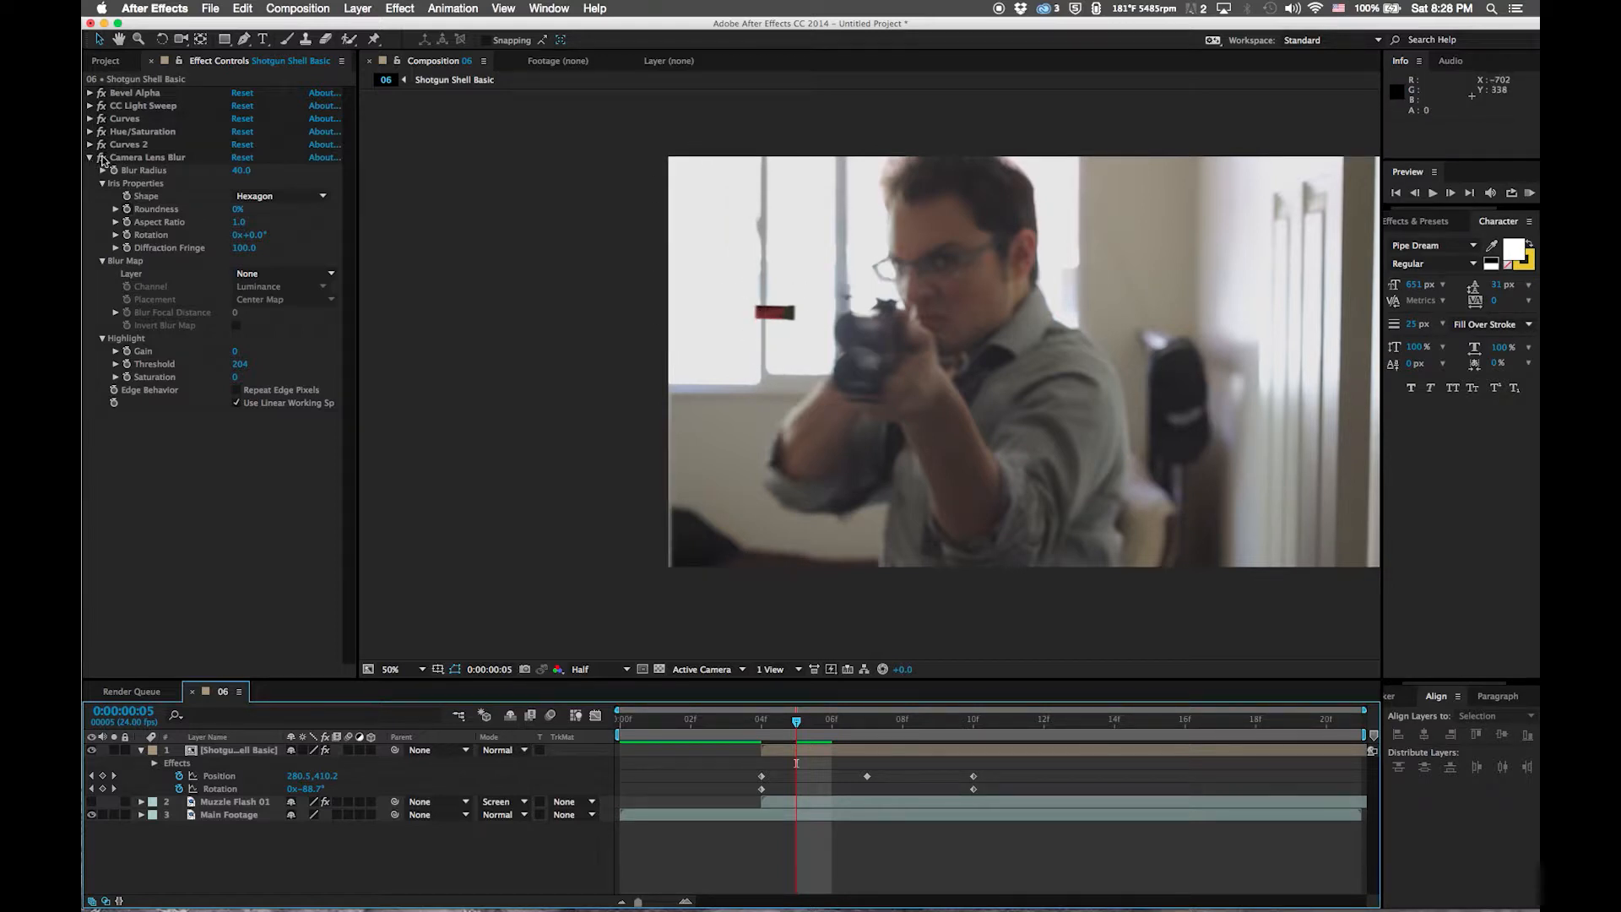
Set the shotgun shell's Camera Lens Blur radius to 35 and collapse the effect's settings
left_click(241, 171)
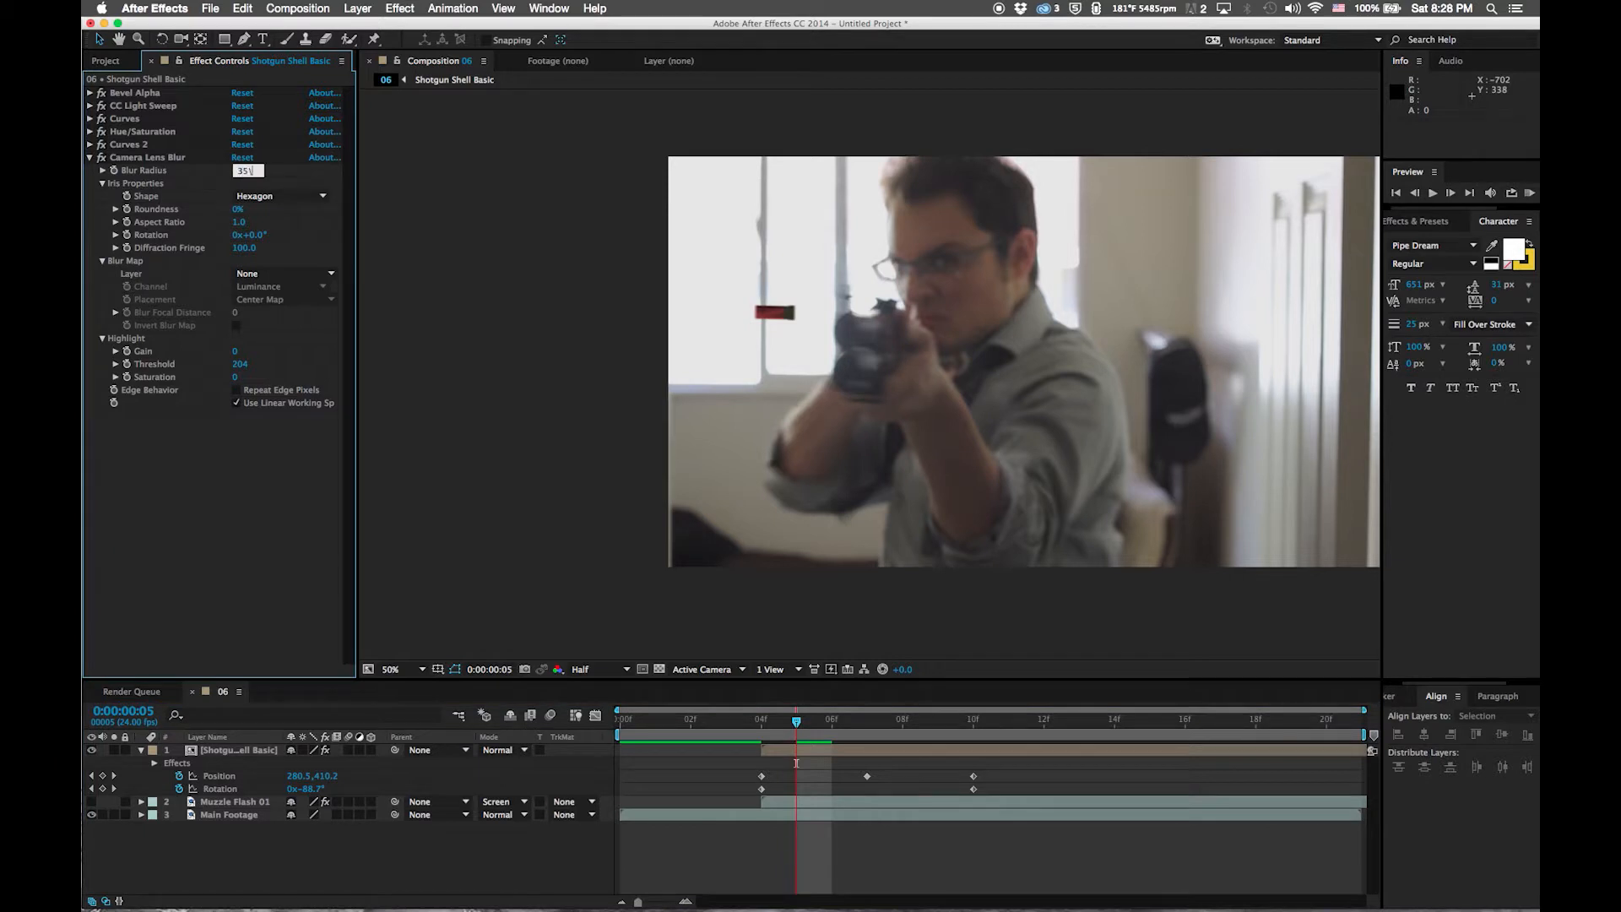
type("35")
key("Return")
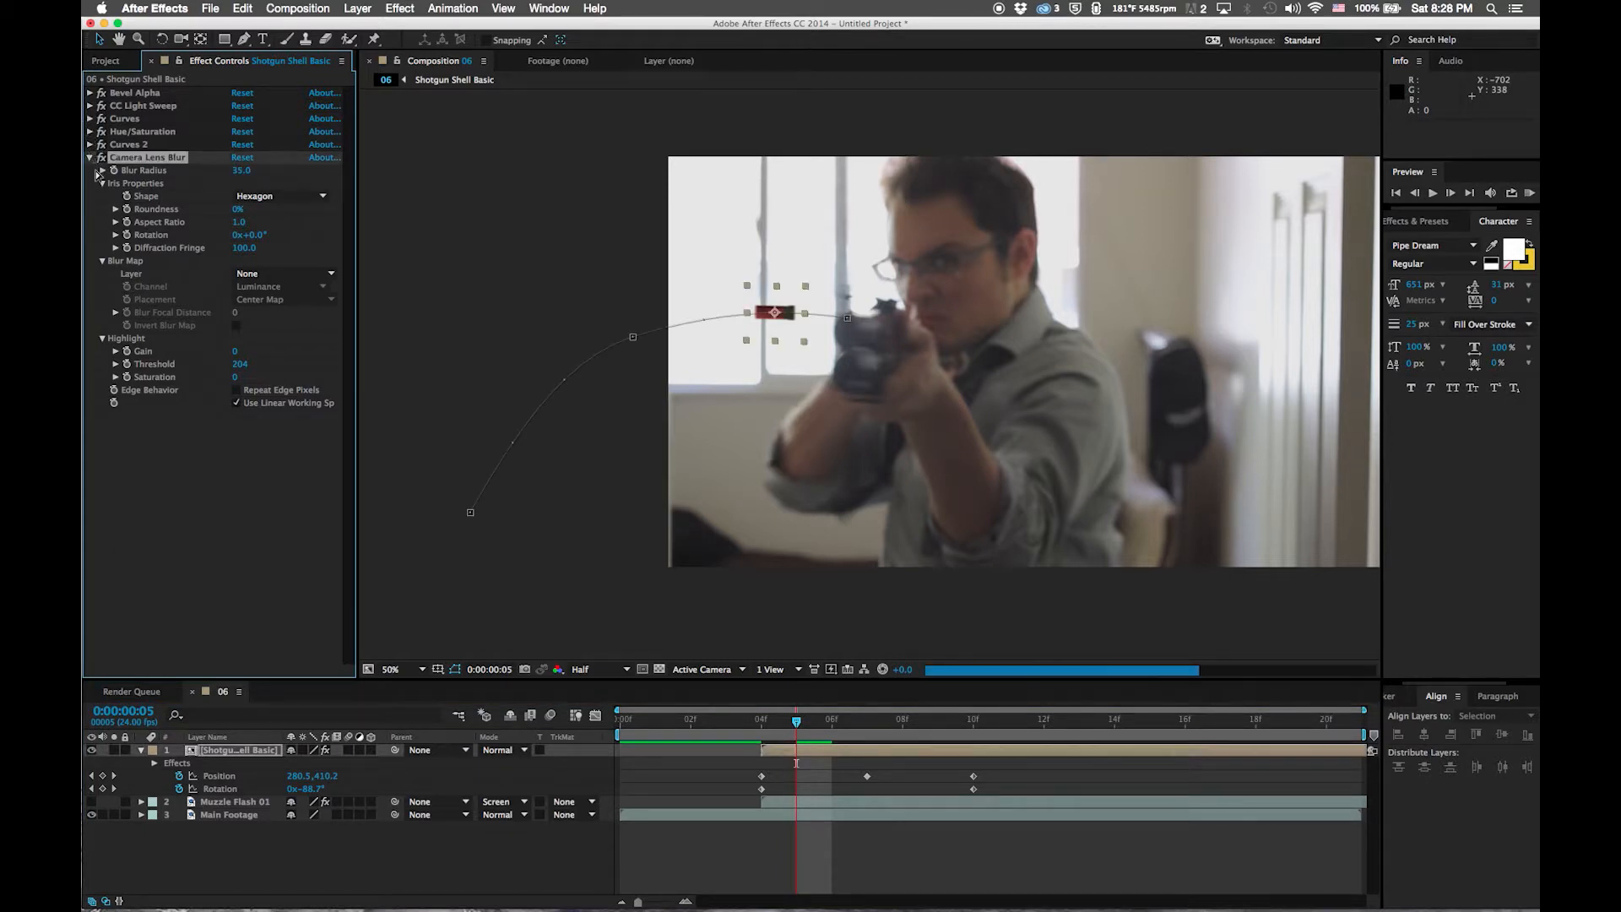
left_click(90, 159)
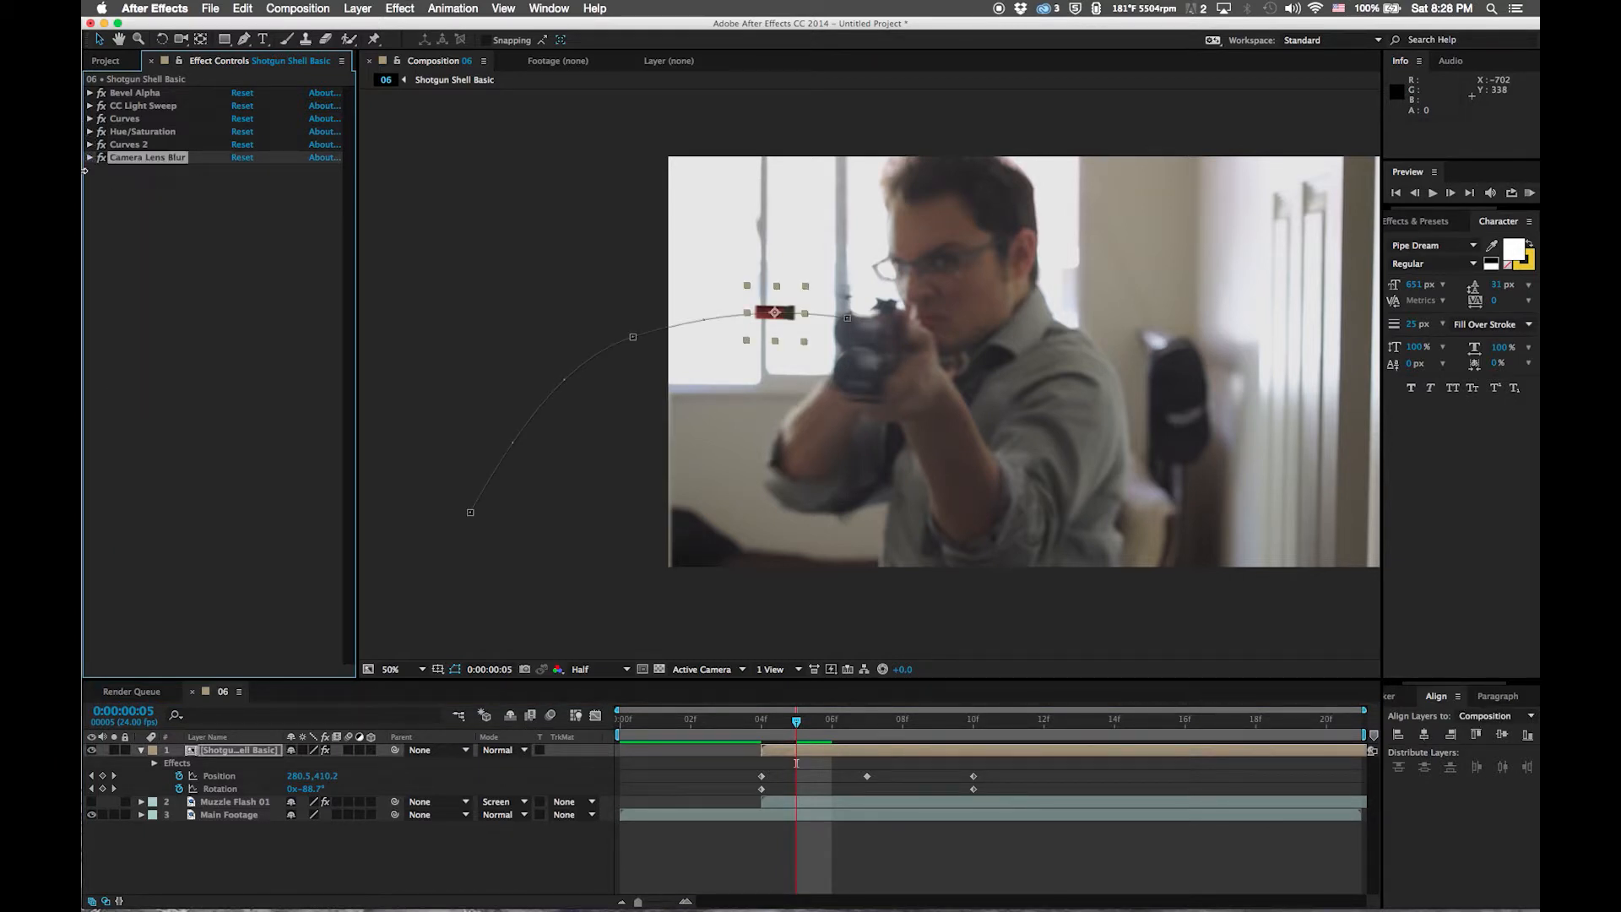
Add a Noise effect to the shotgun shell layer with an amount of 10%
left_click(400, 9)
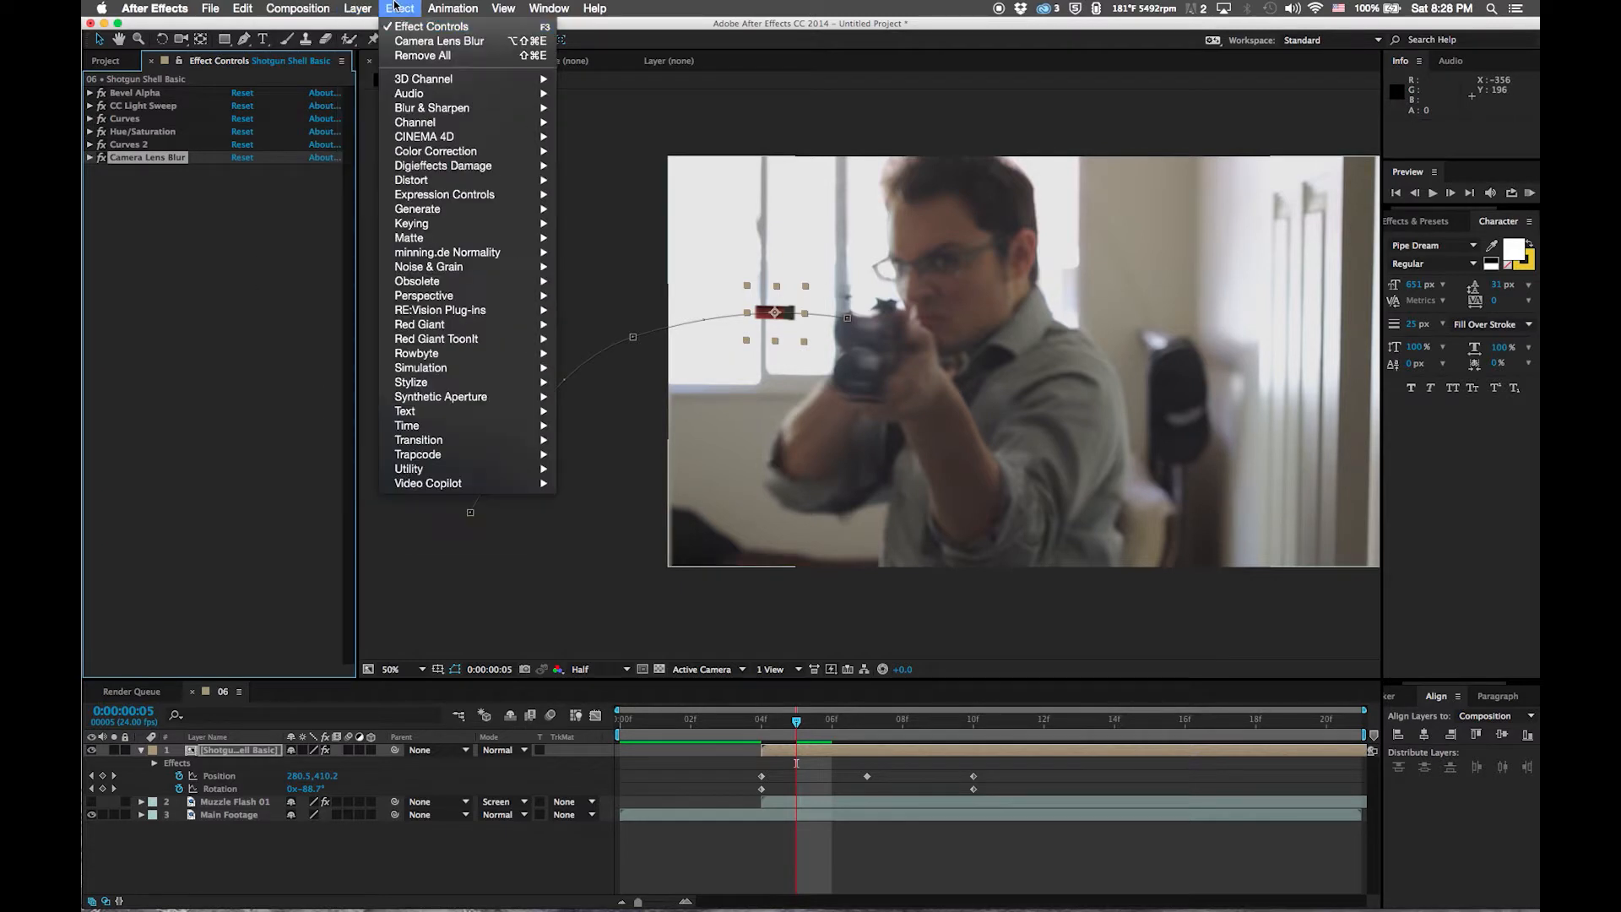
mouse_move(427, 110)
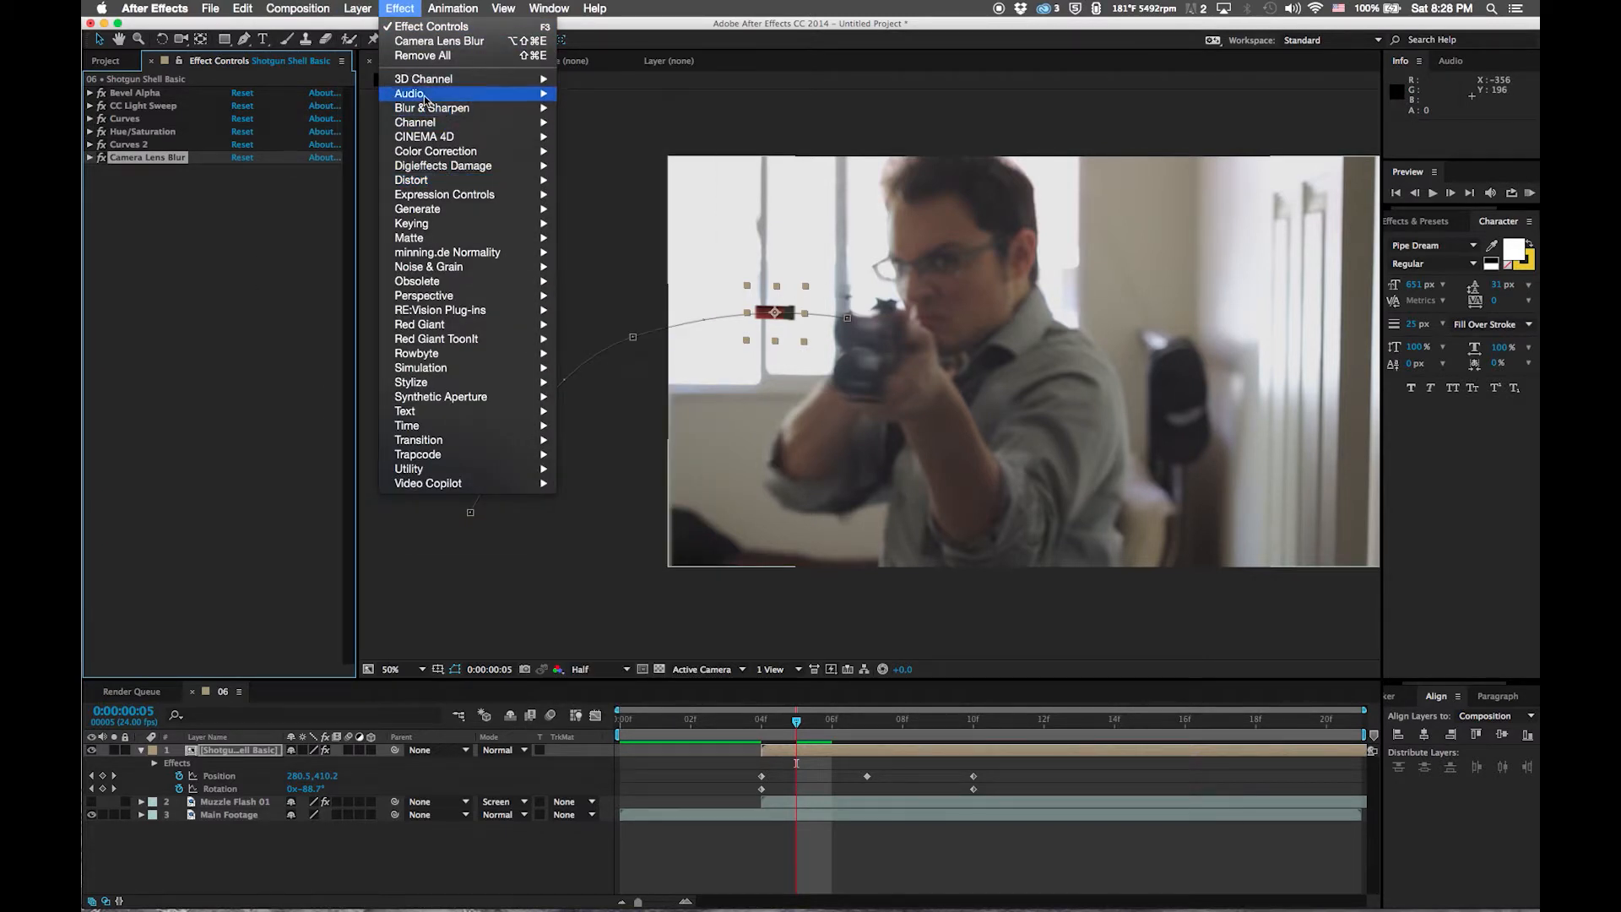
mouse_move(421, 269)
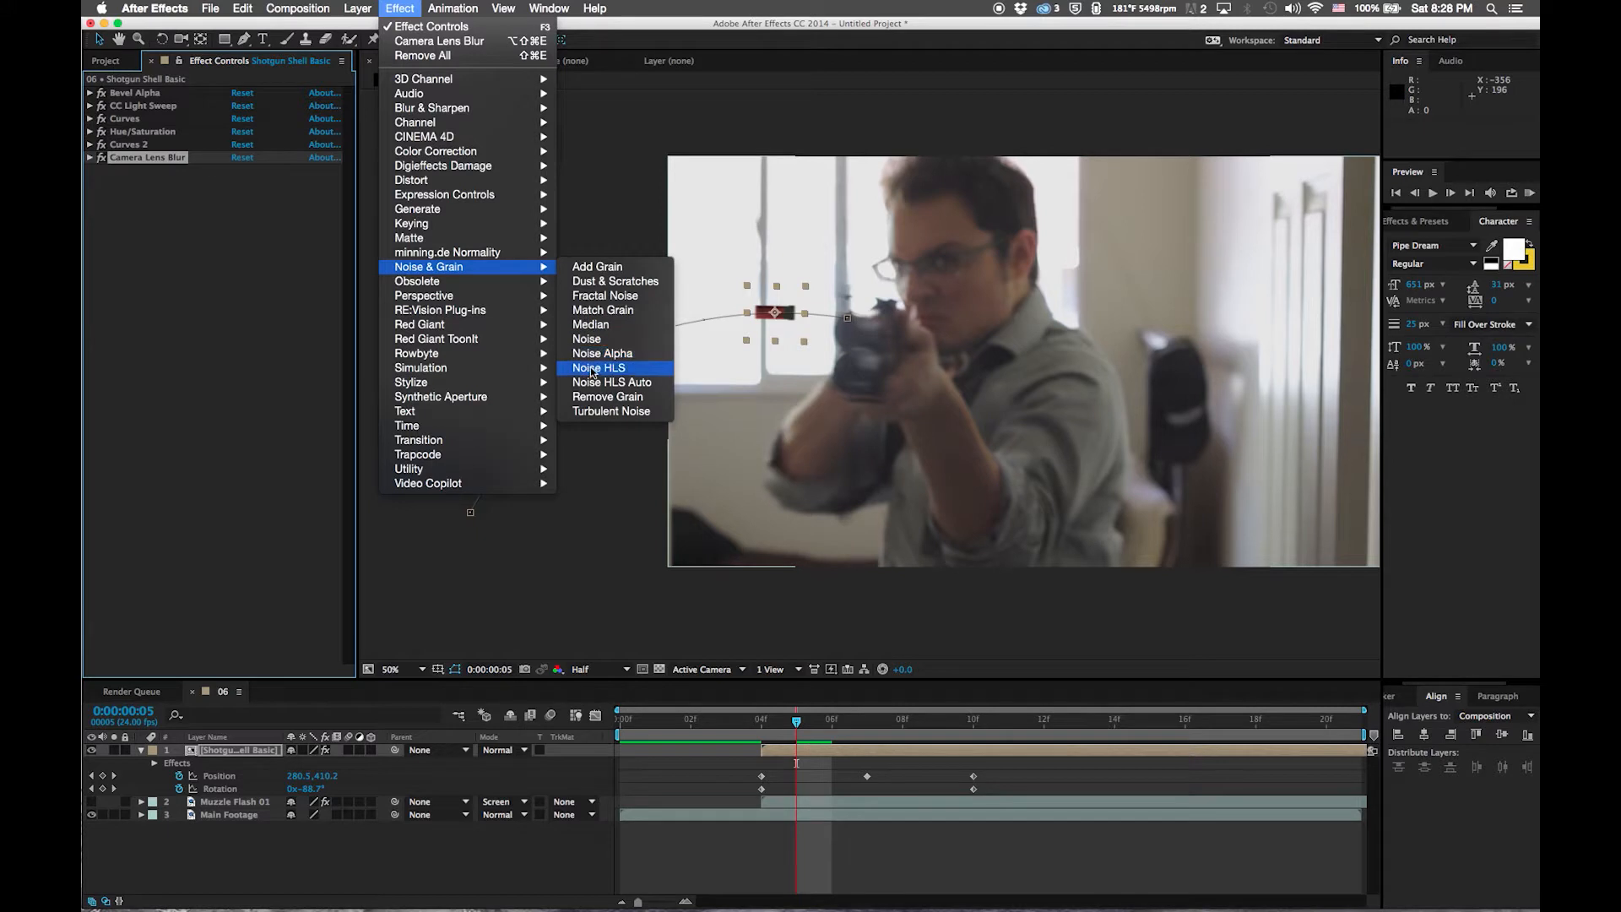
left_click(587, 338)
left_click(241, 188)
type("10")
key("Return")
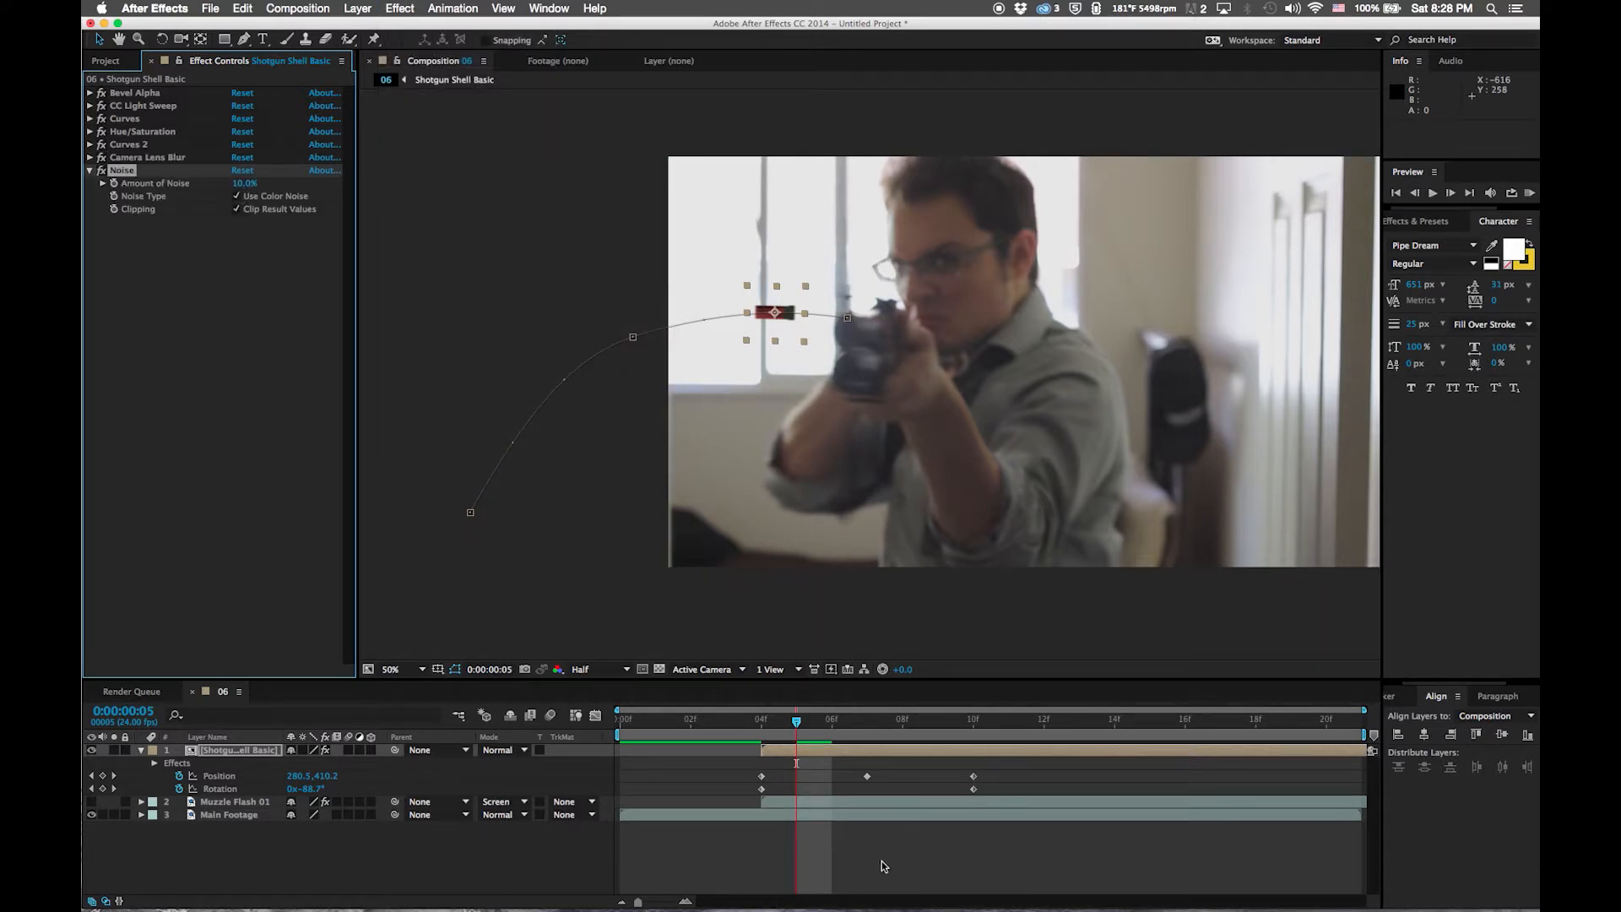
Try noise amounts of 40% and 45% on the shell, checking it with the layer deselected
left_click(910, 867)
left_click(242, 185)
type("40")
left_click(855, 750)
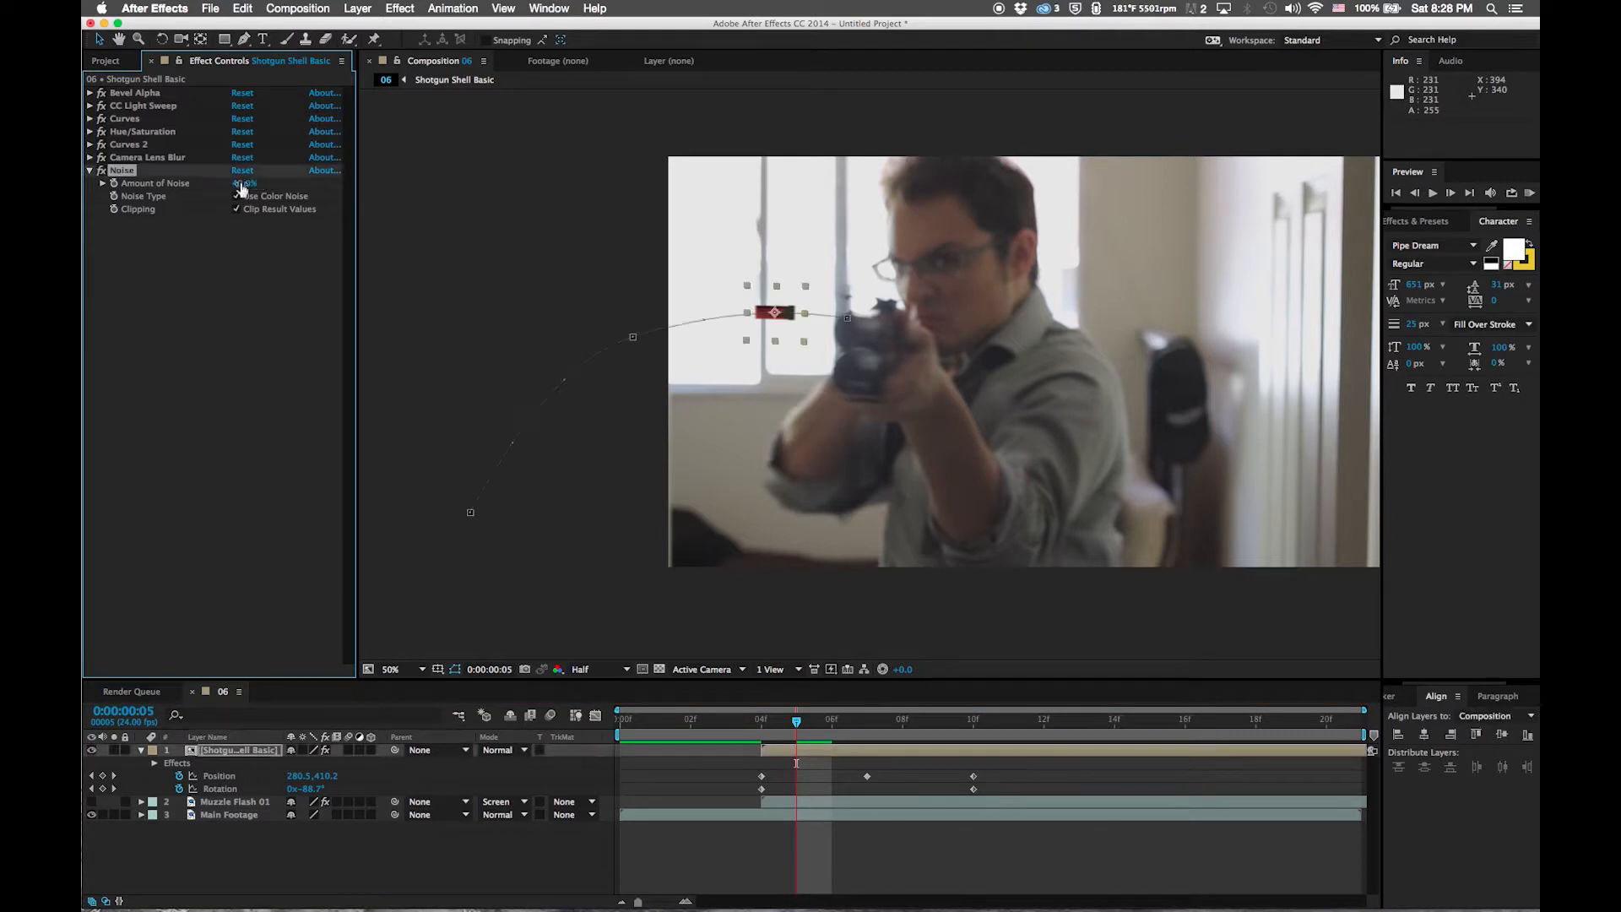
left_click(909, 857)
left_click(244, 184)
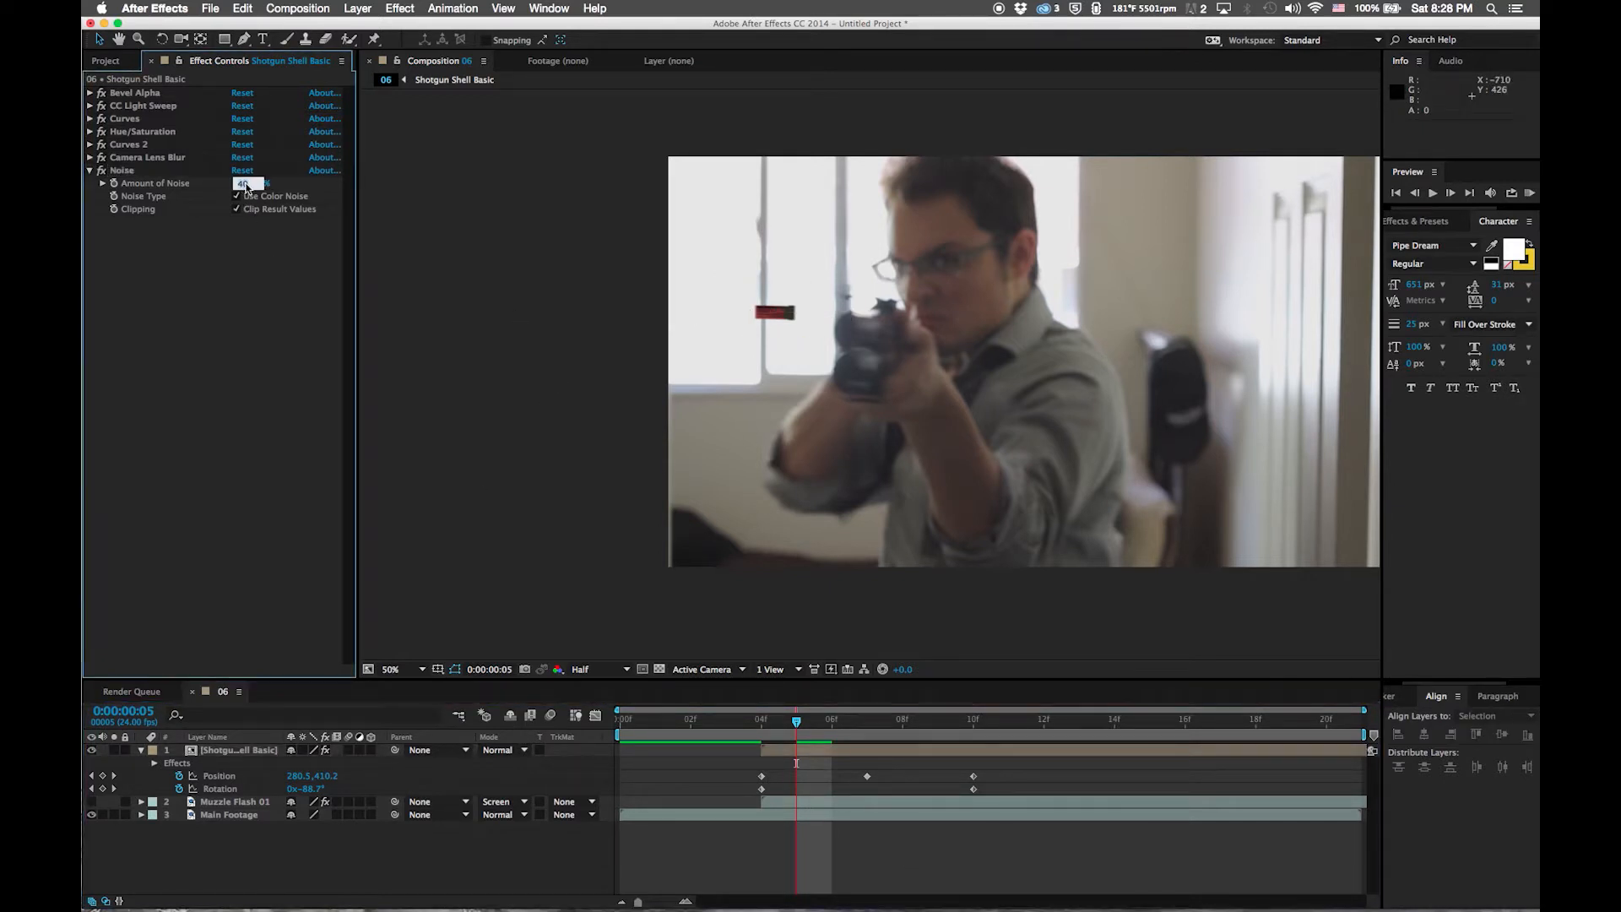
type("45")
key("Return")
left_click(920, 898)
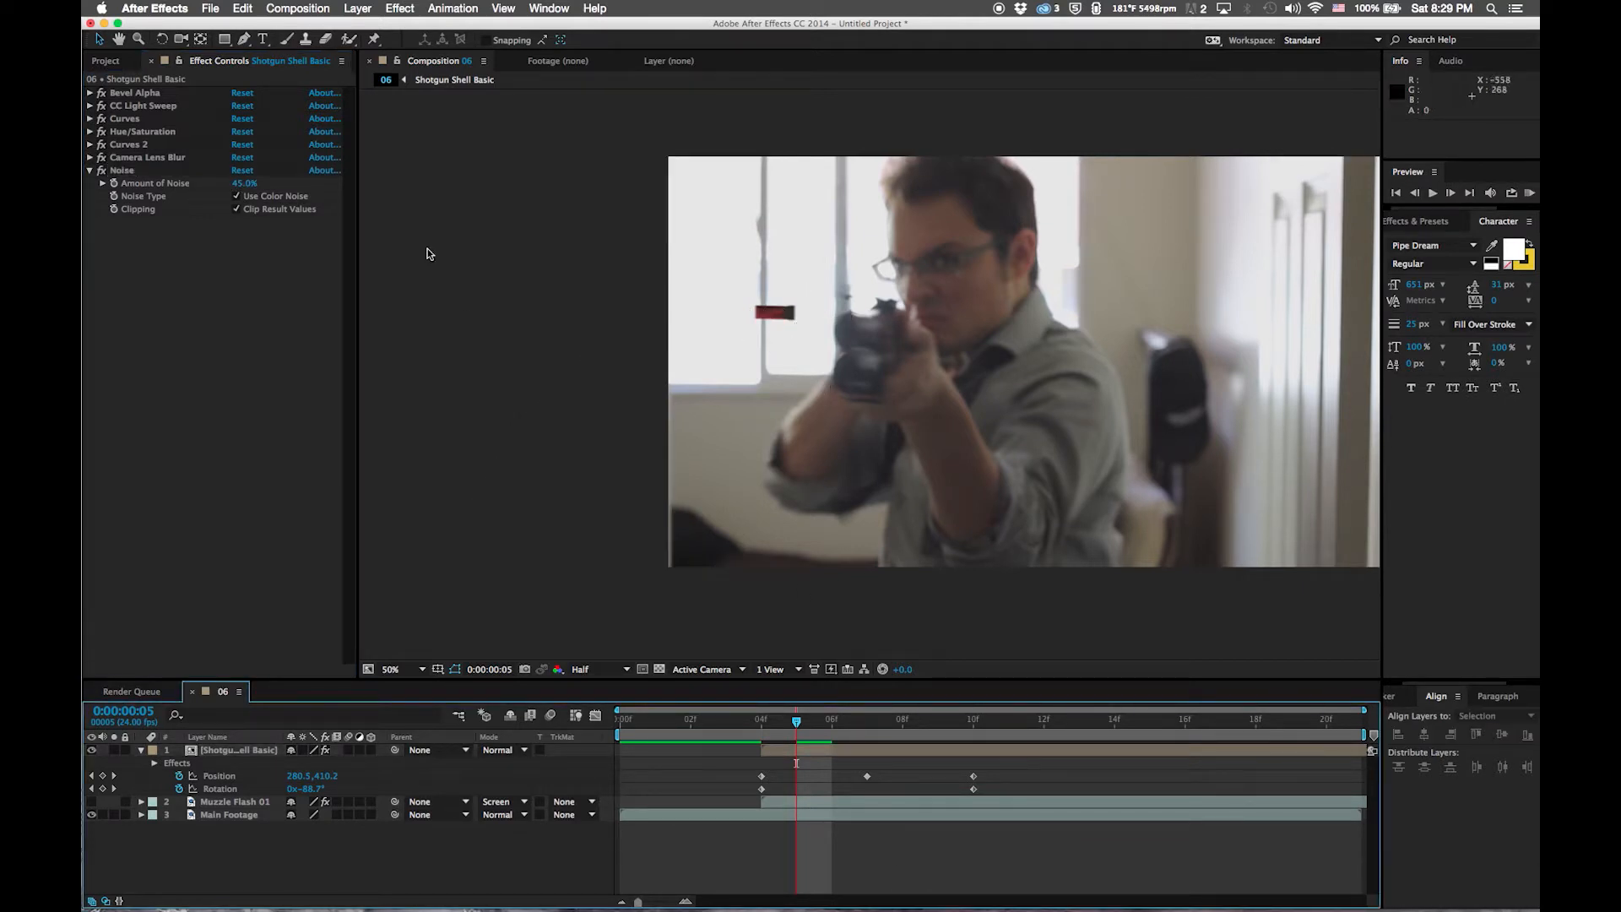
Try noise amounts of 70% and 100% on the shell, inspecting the grain up close
left_click(246, 185)
key("Return")
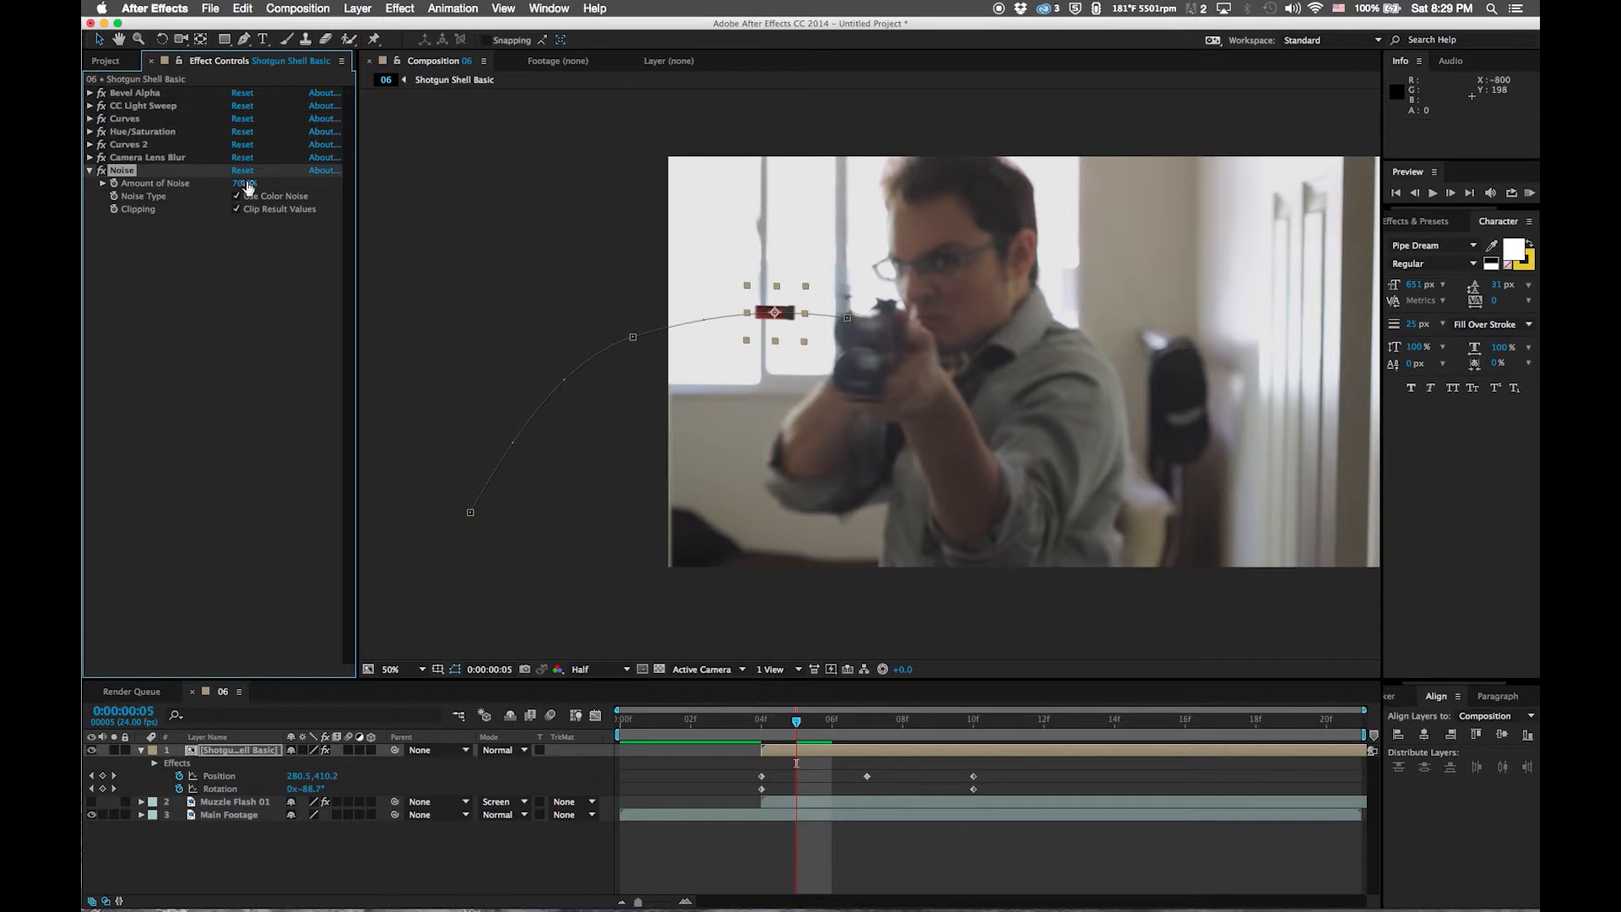
left_click(896, 833)
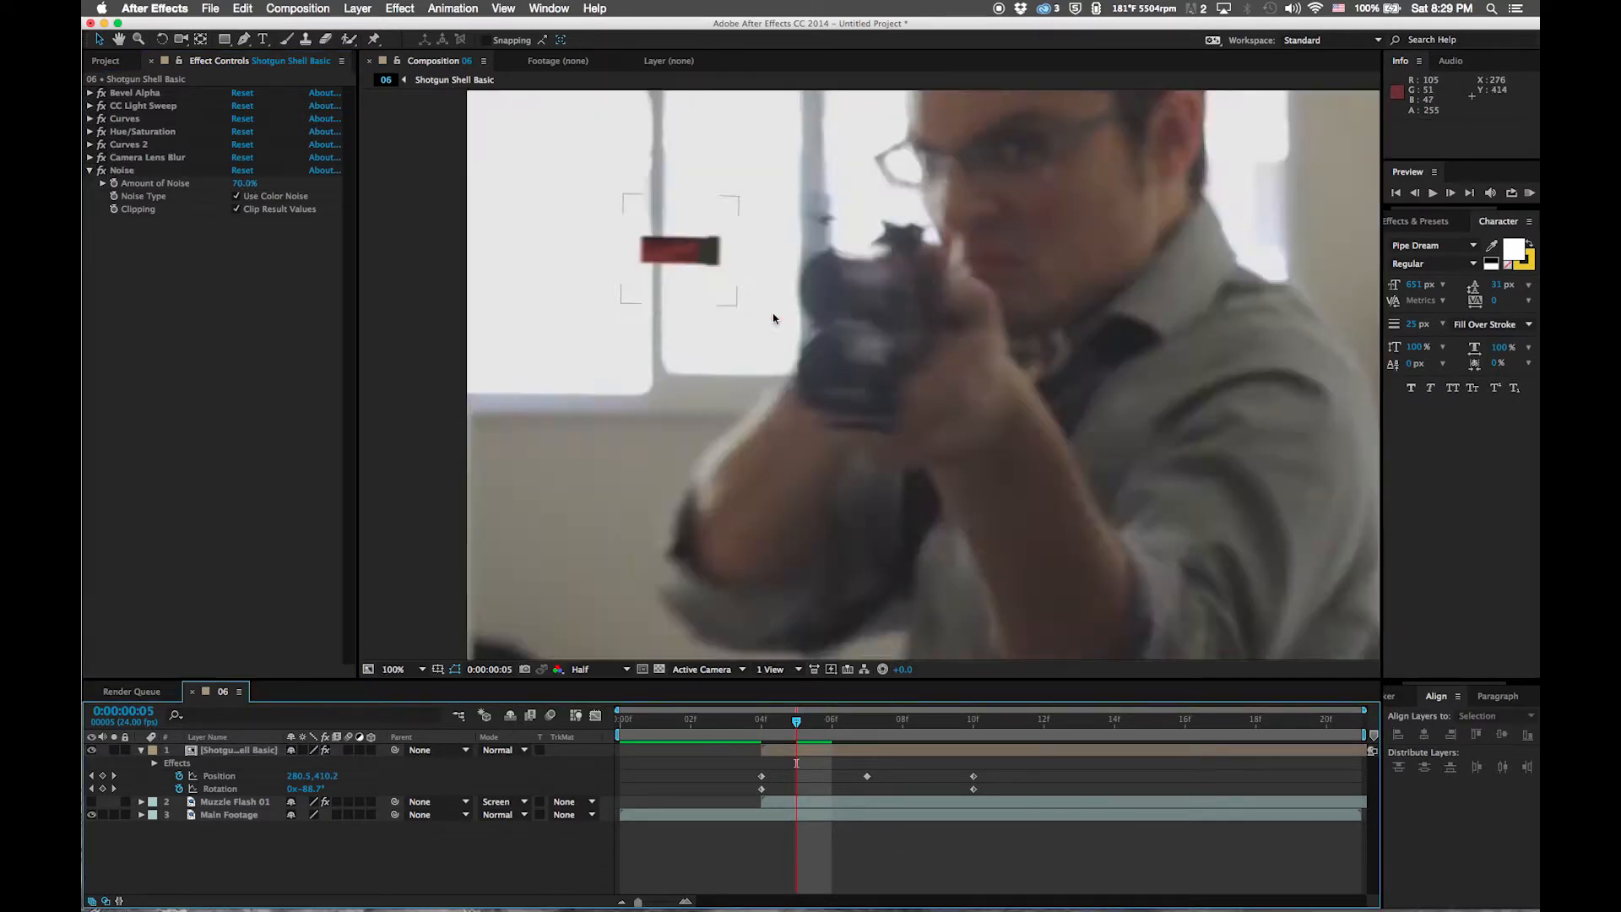
key("period")
key("period")
key("space")
left_click_drag(786, 324, 886, 401)
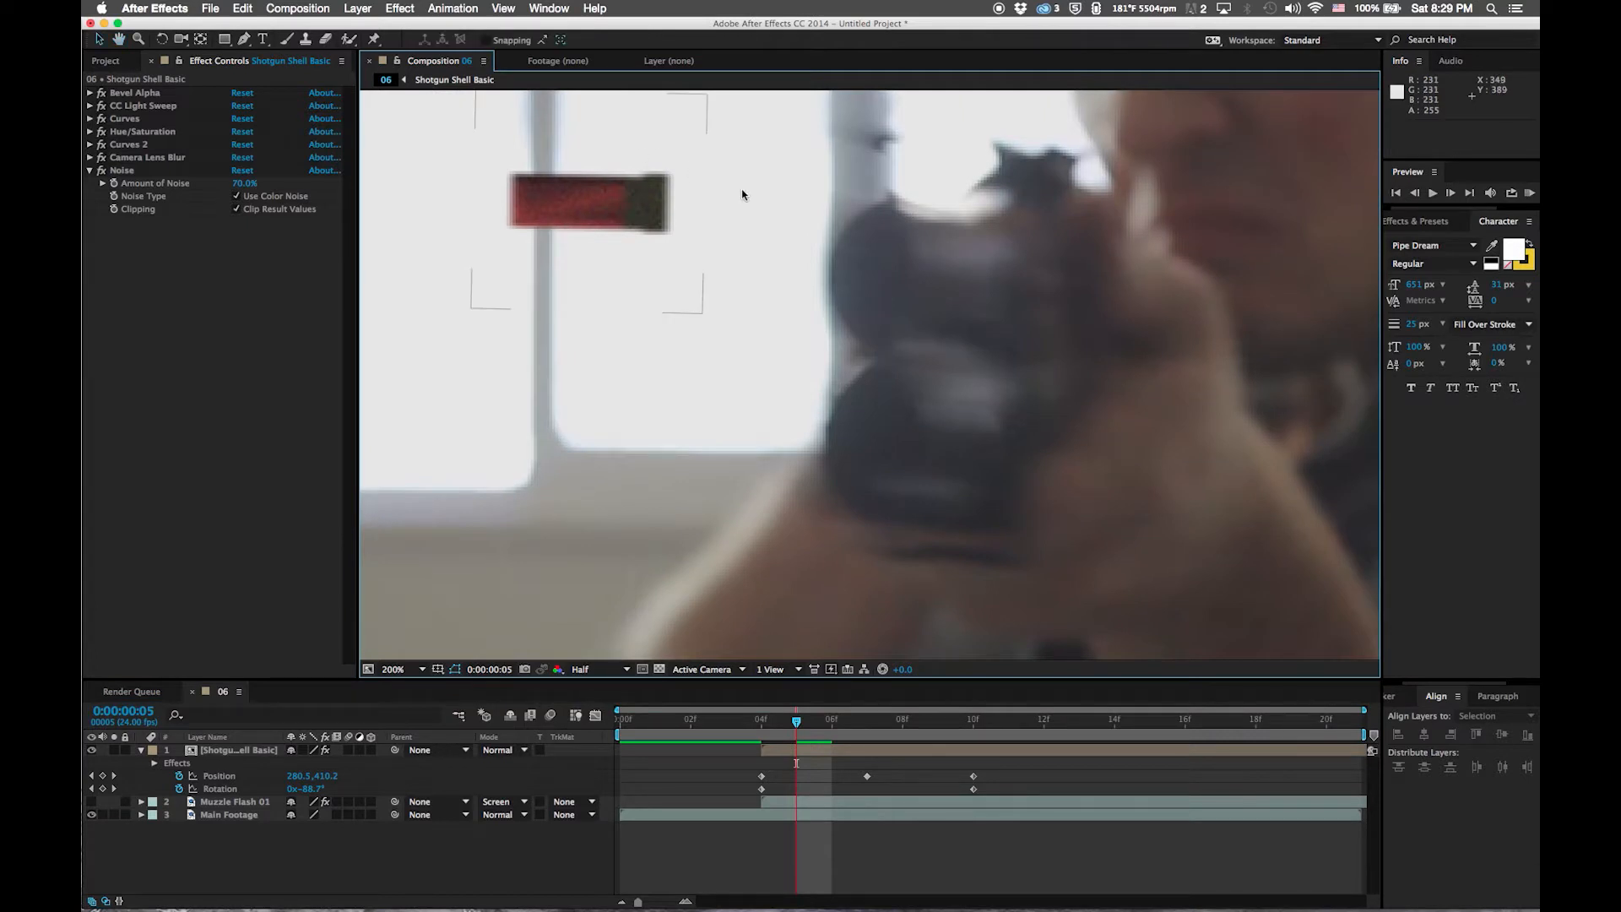
left_click(244, 184)
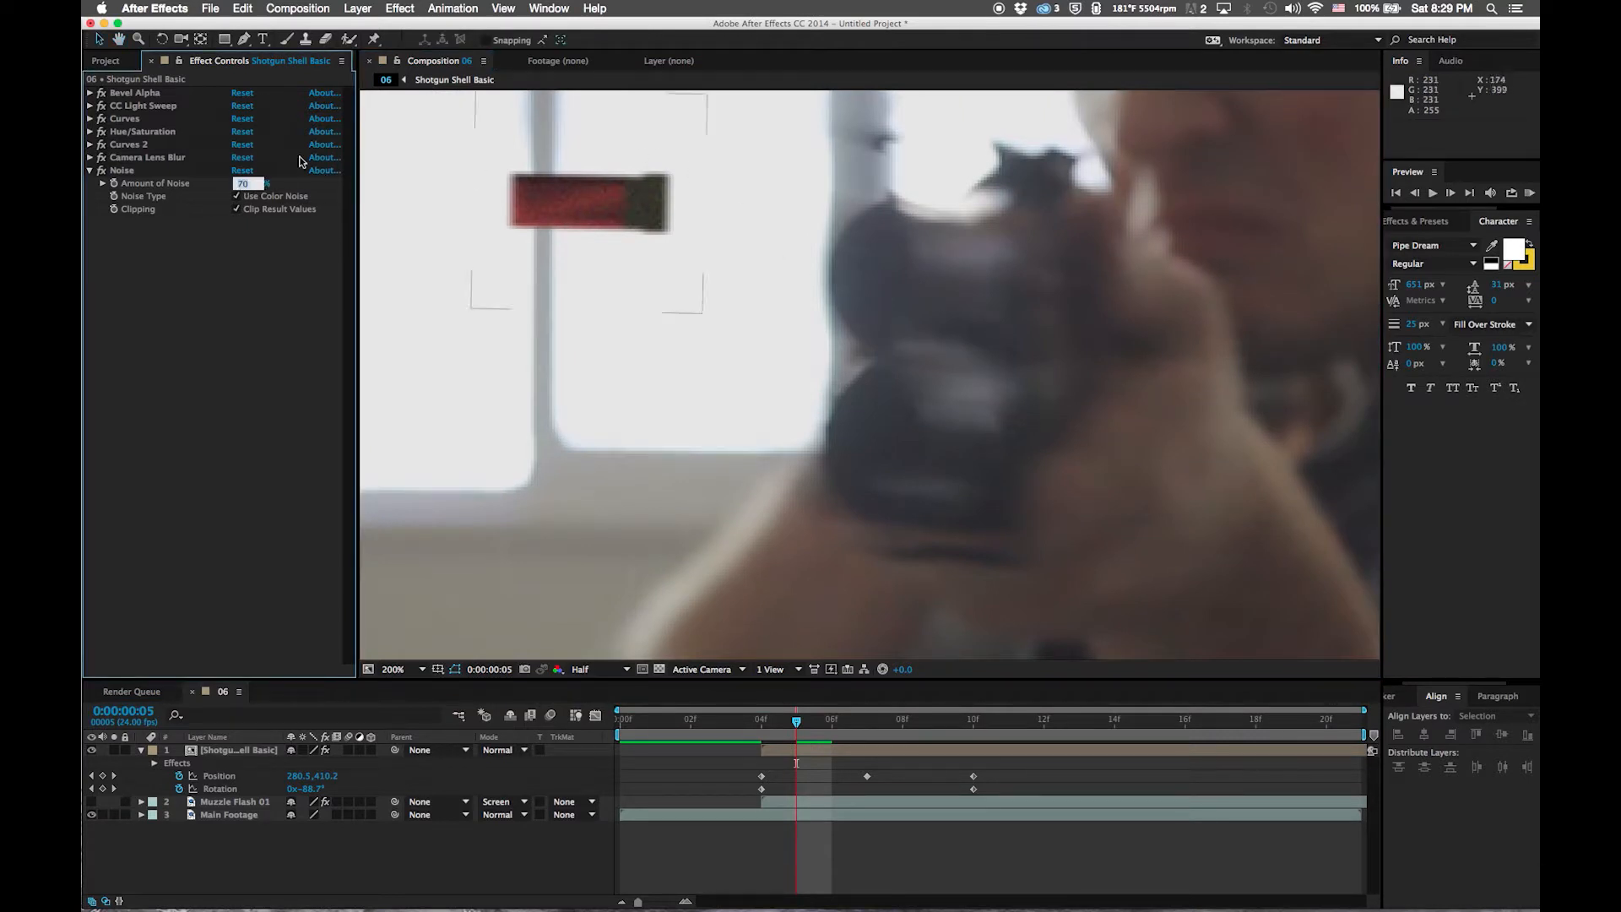
left_click(543, 238)
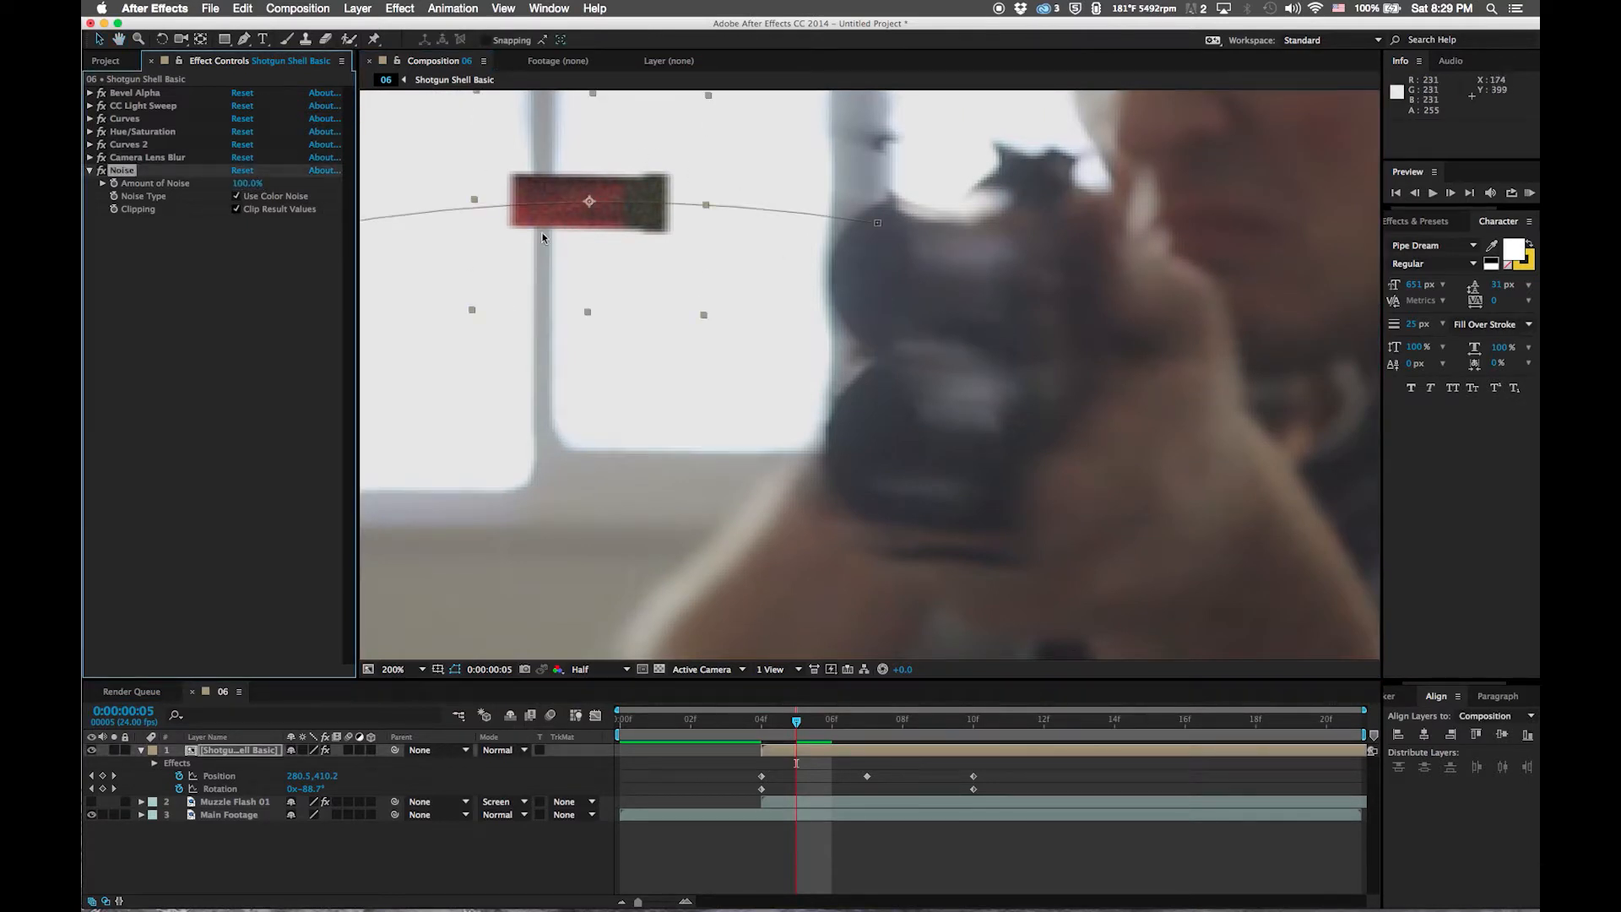
Set the shell's noise amount to 45% and collapse the Noise effect's settings
left_click(244, 184)
type("45")
key("Return")
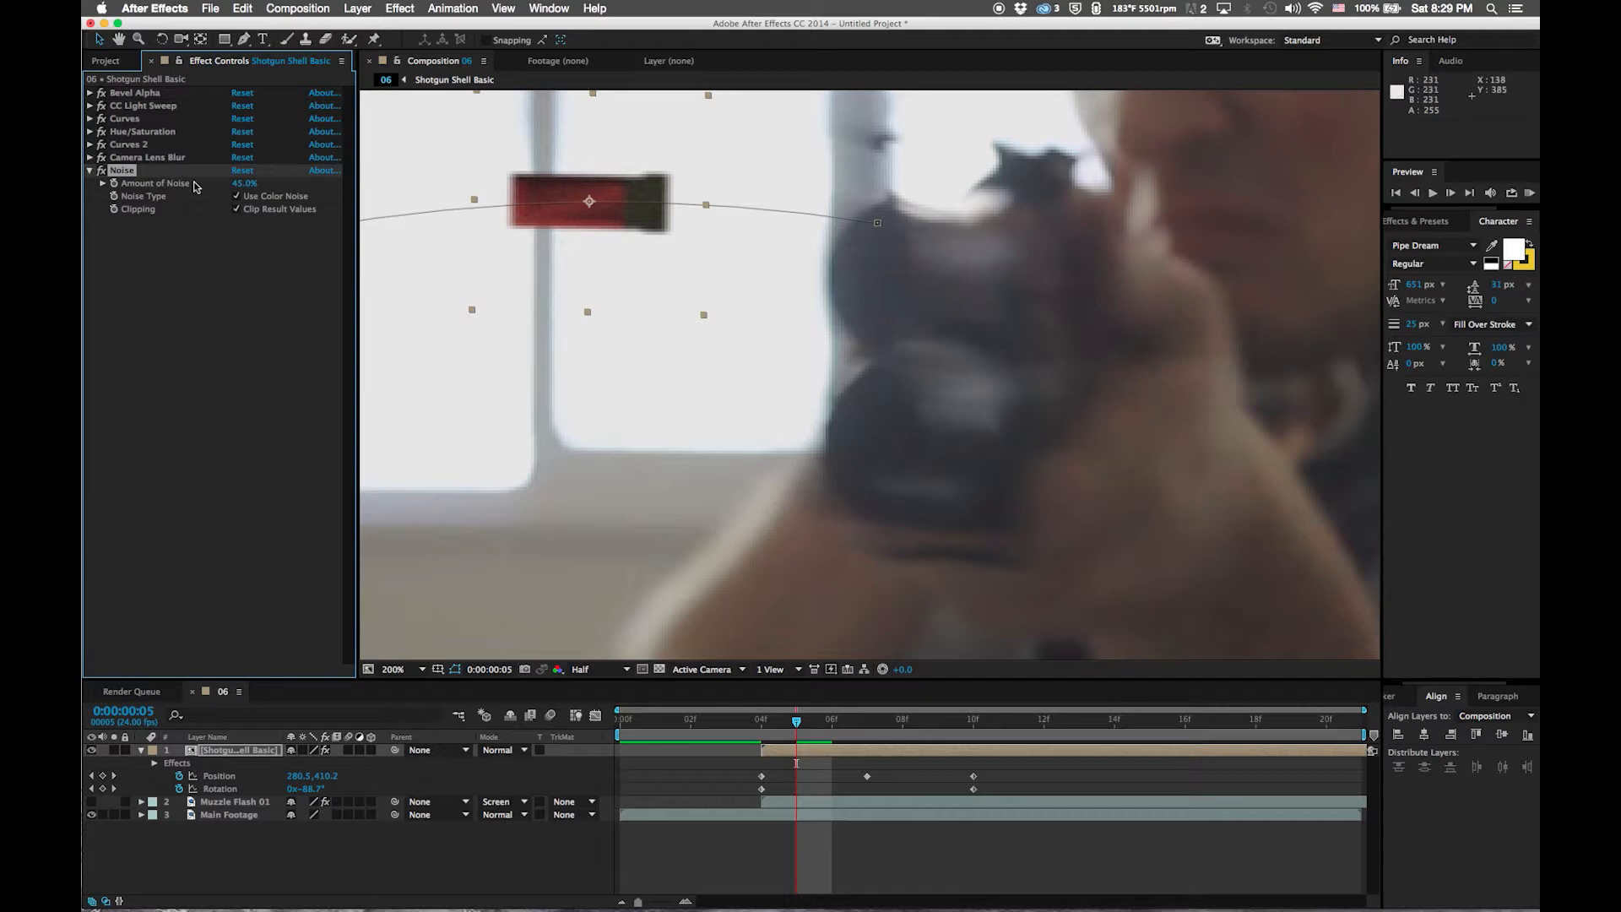
left_click(91, 172)
Turn on motion blur for the shotgun shell layer and enable it for the composition
scroll(682, 303, "down", 2)
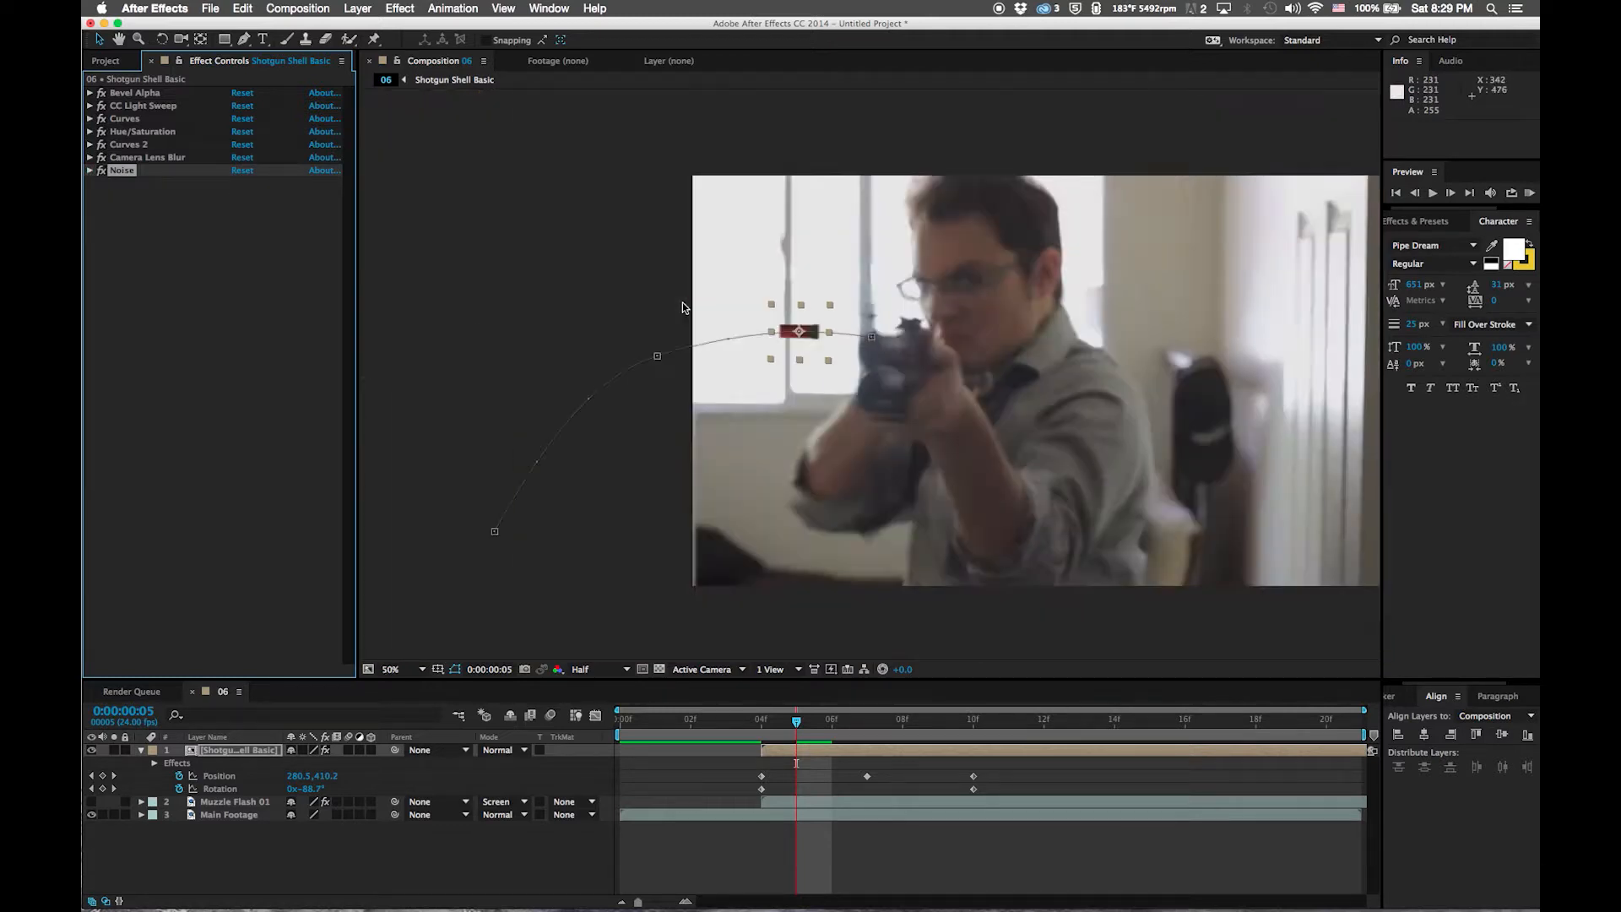
left_click_drag(771, 363, 741, 358)
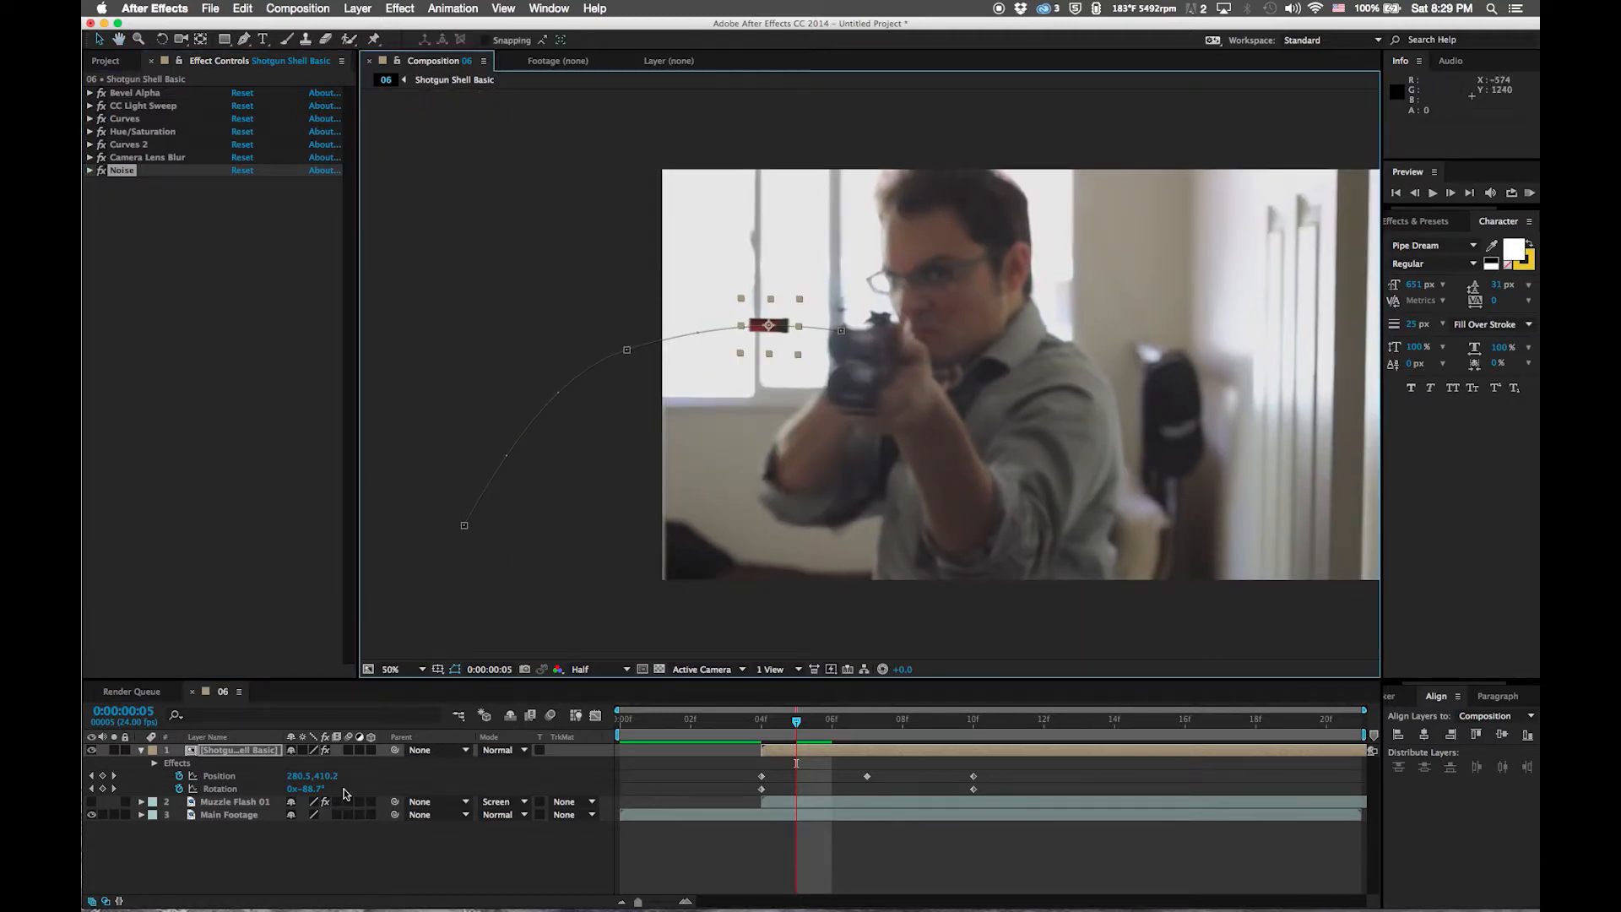
left_click(328, 750)
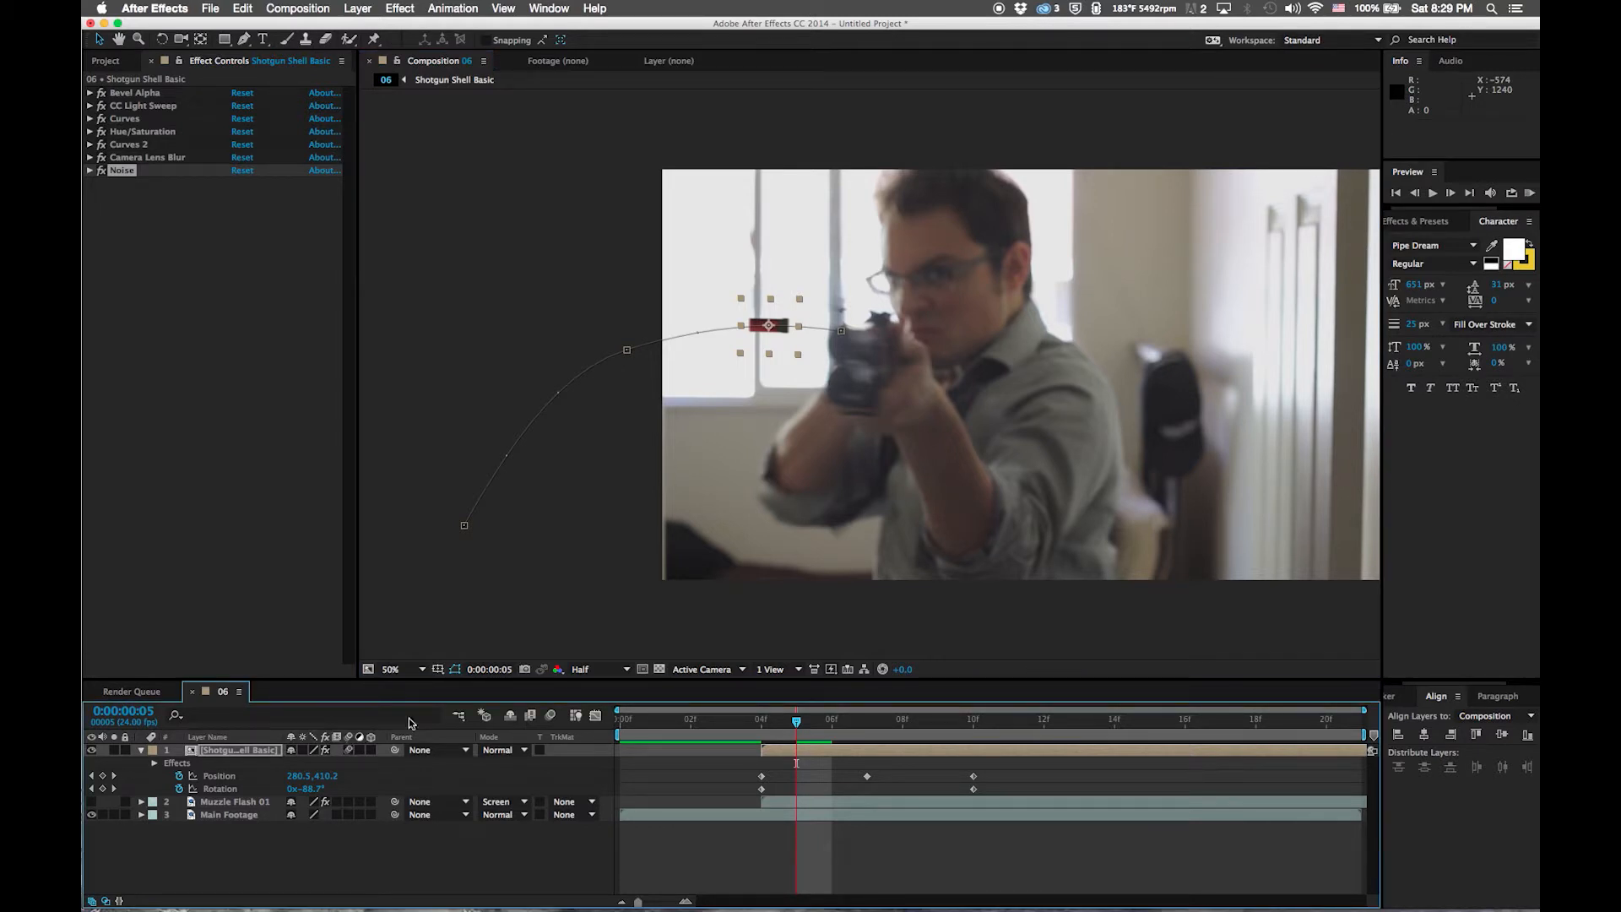
left_click(550, 716)
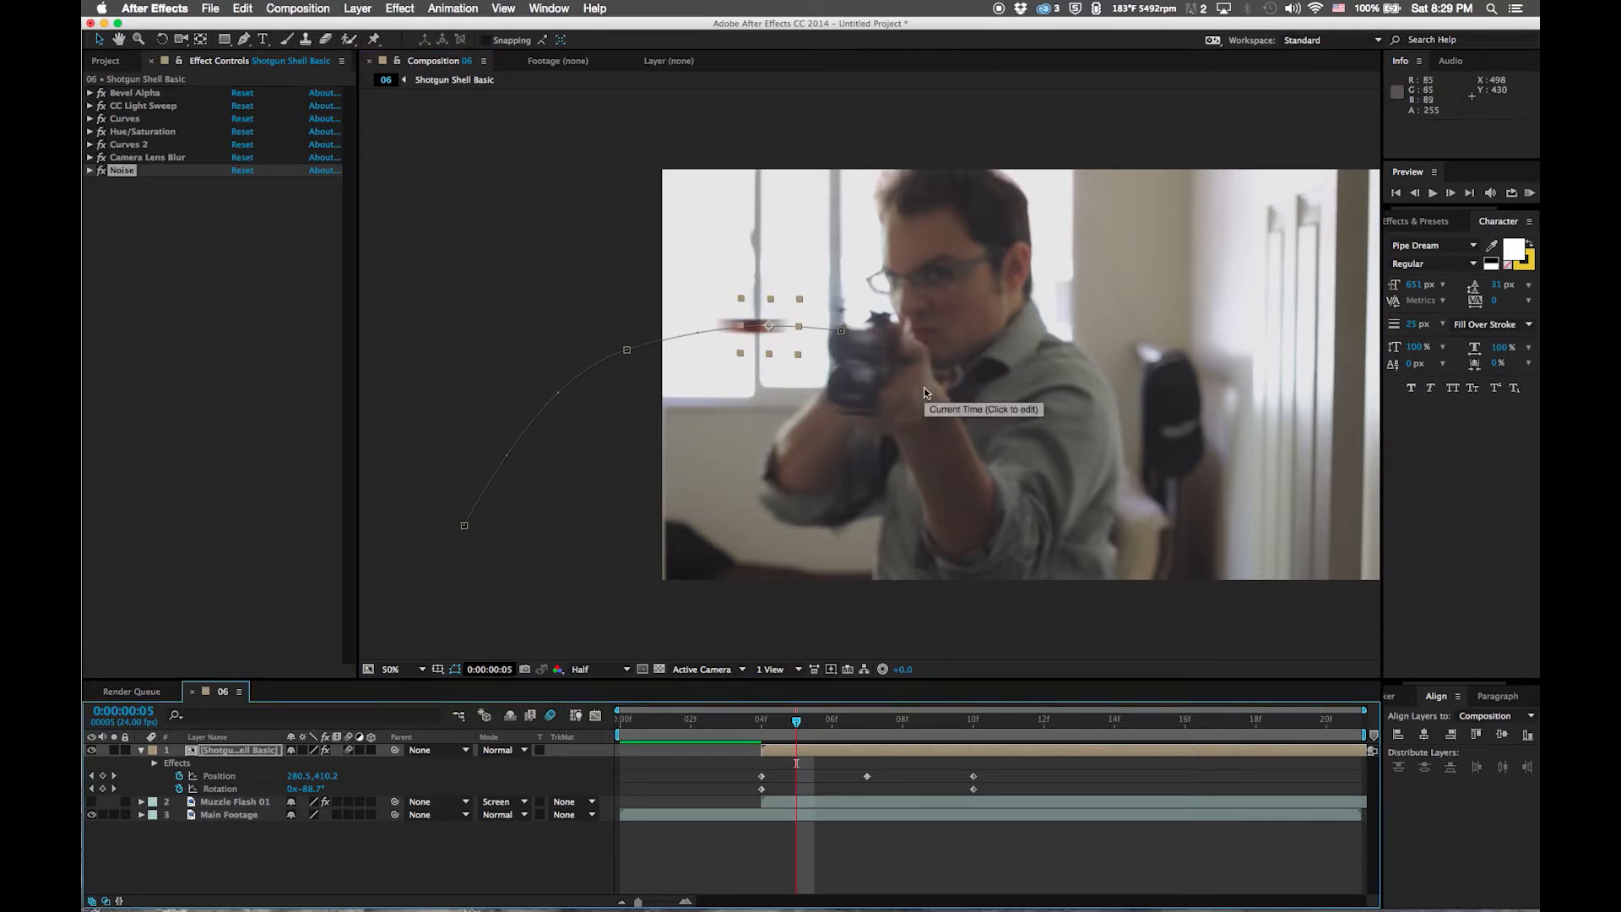
left_click(763, 848)
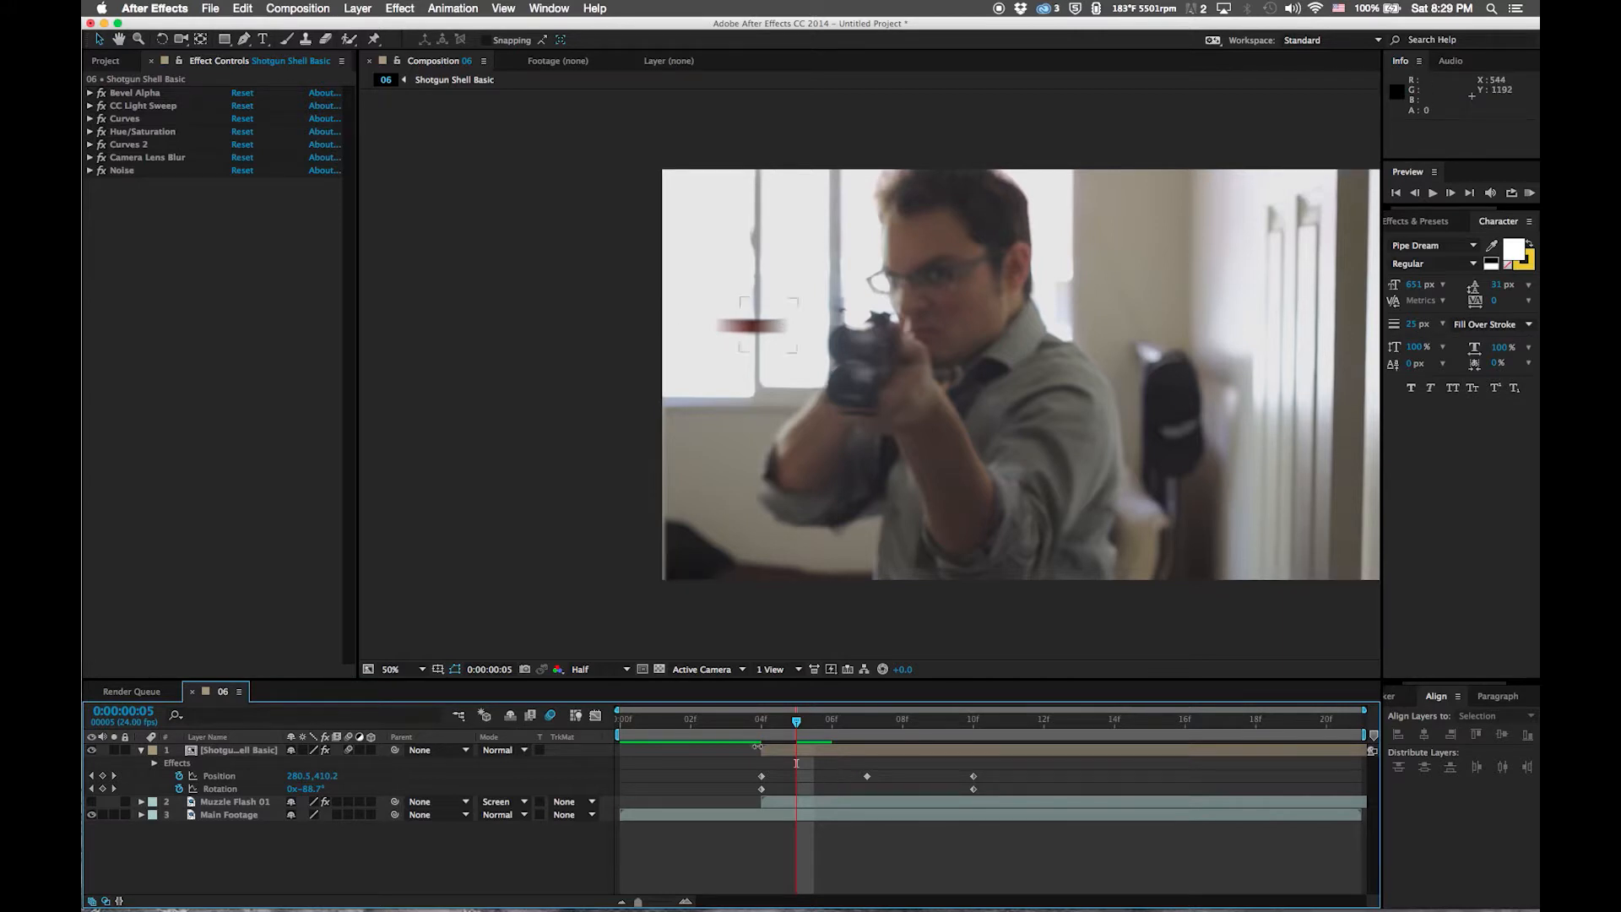
Play and scrub the motion-blurred shell ejection, ending at frame 4
left_click(753, 731)
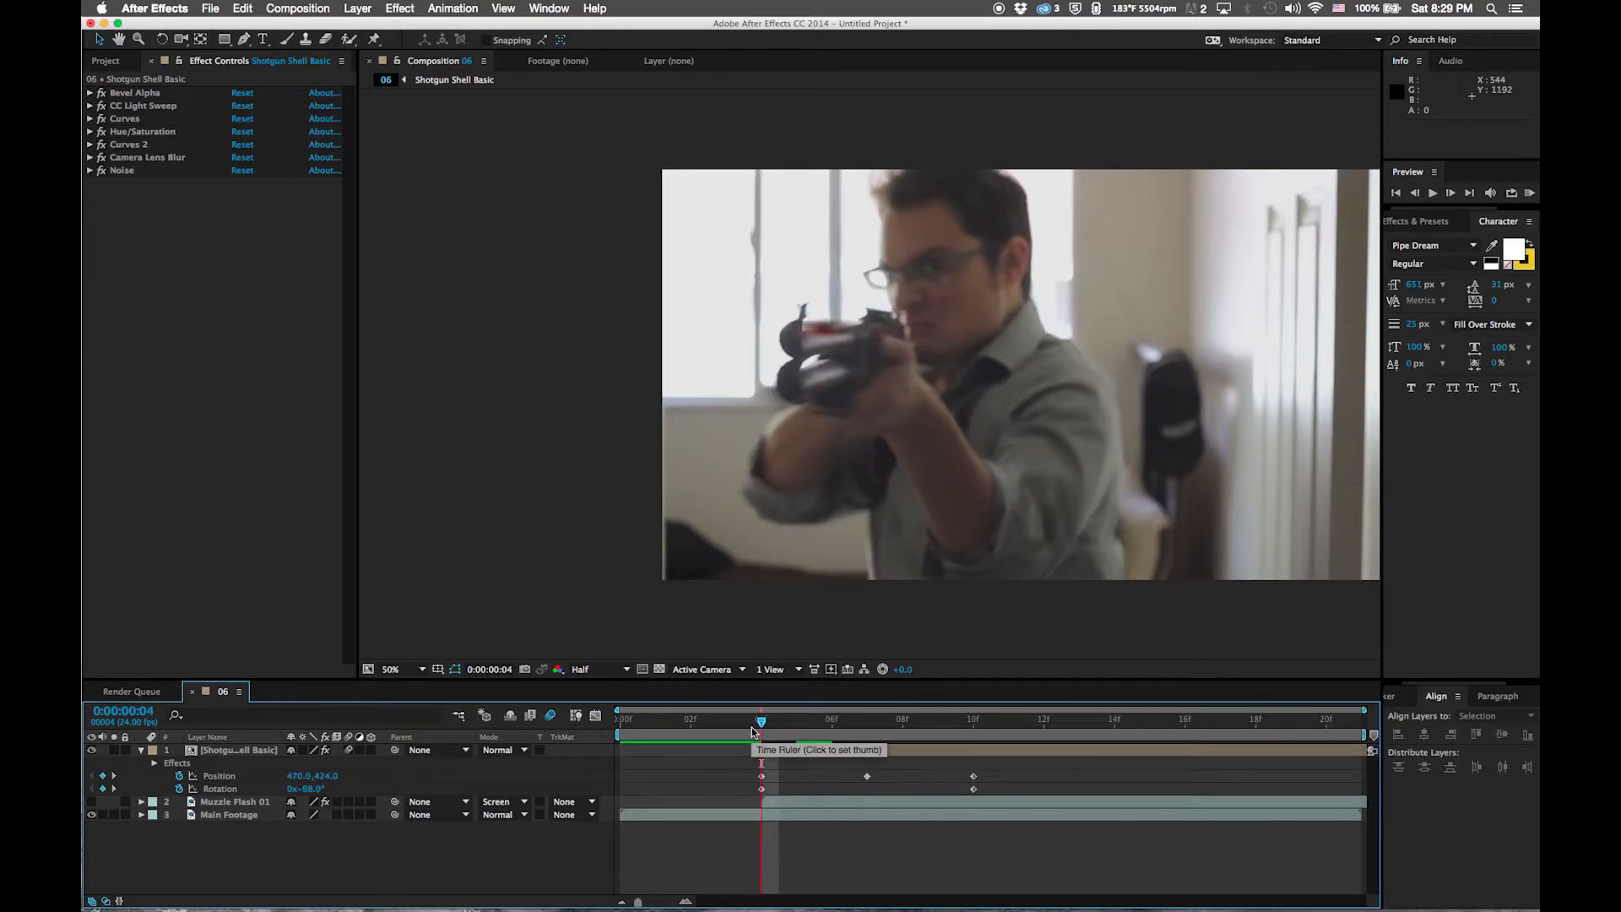
key("space")
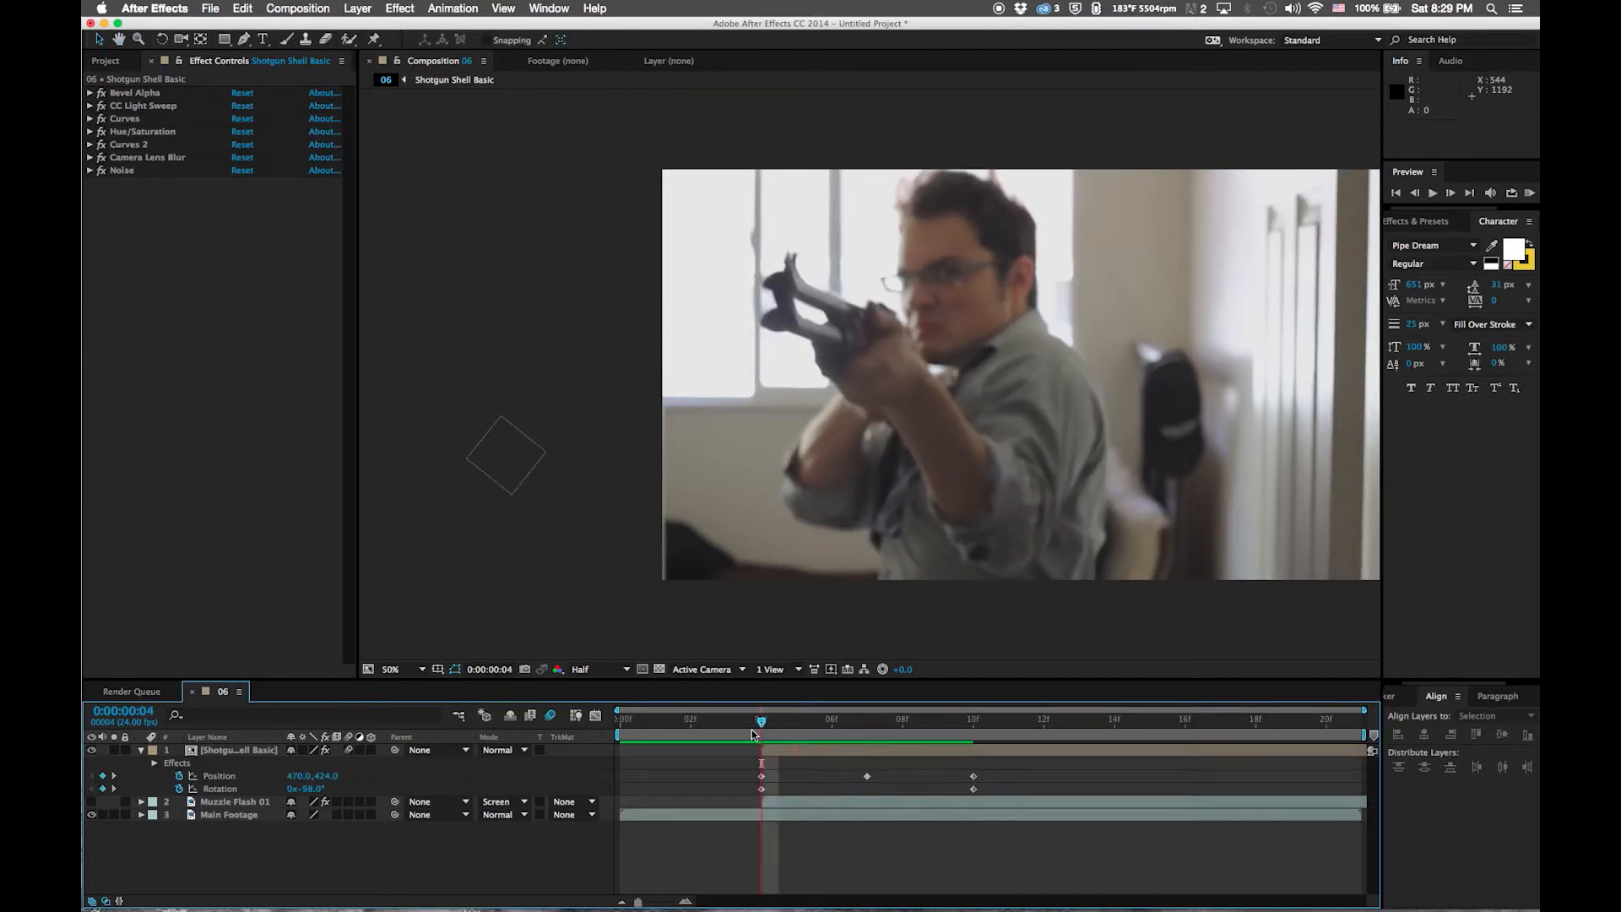
left_click(794, 730)
left_click_drag(817, 727, 764, 738)
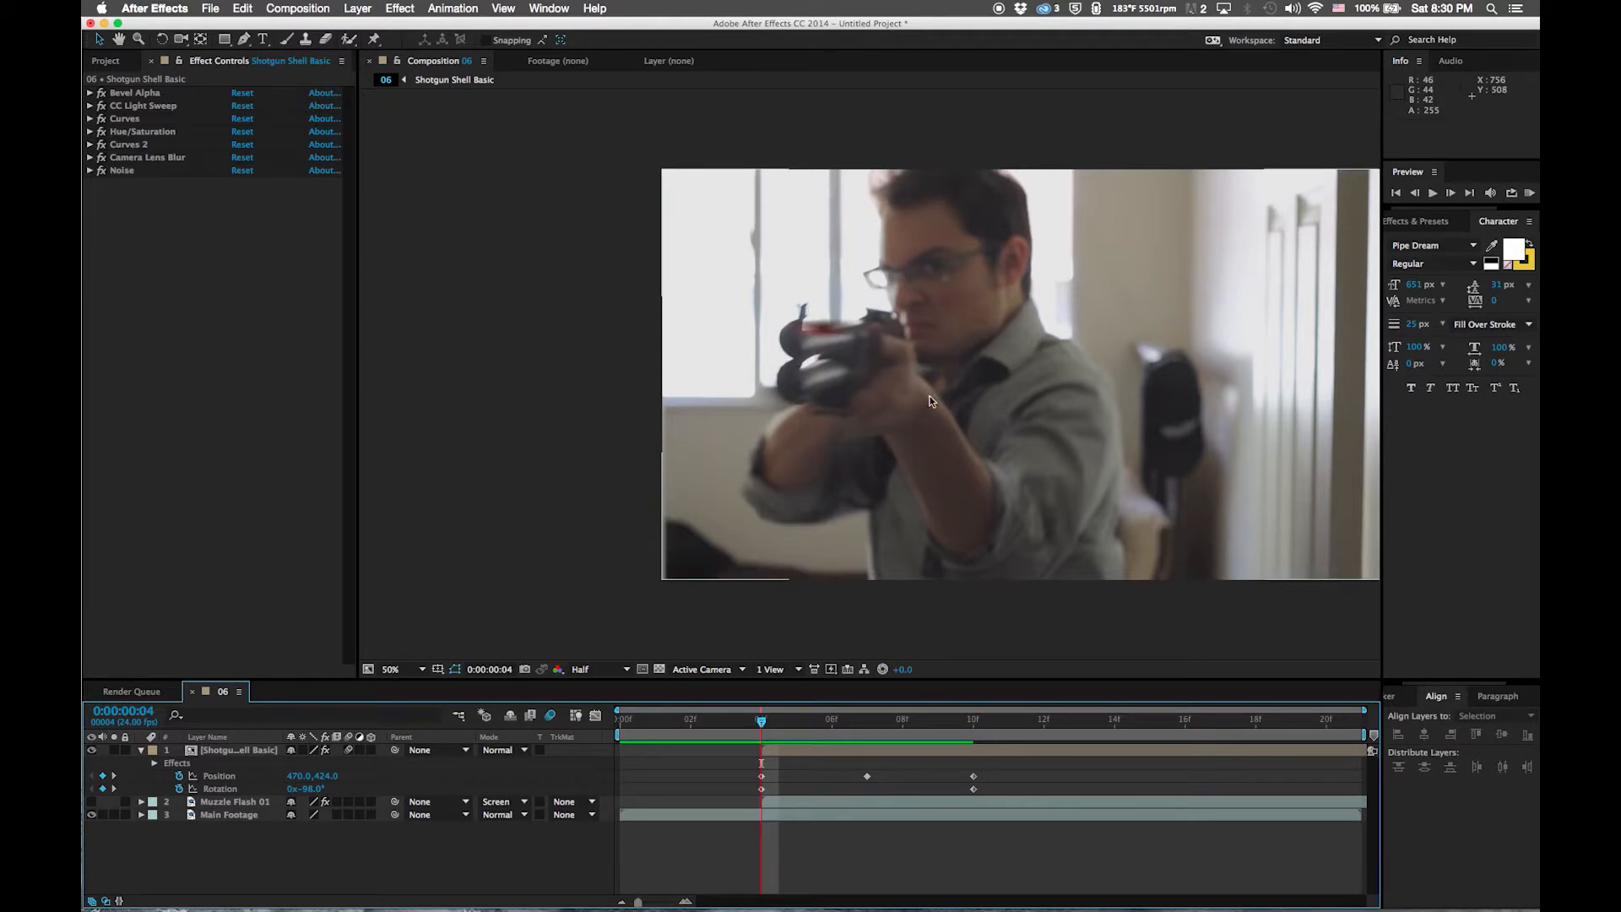
Make the Muzzle Flash 01 layer visible and place the shotgun shell layer beneath it
left_click(91, 802)
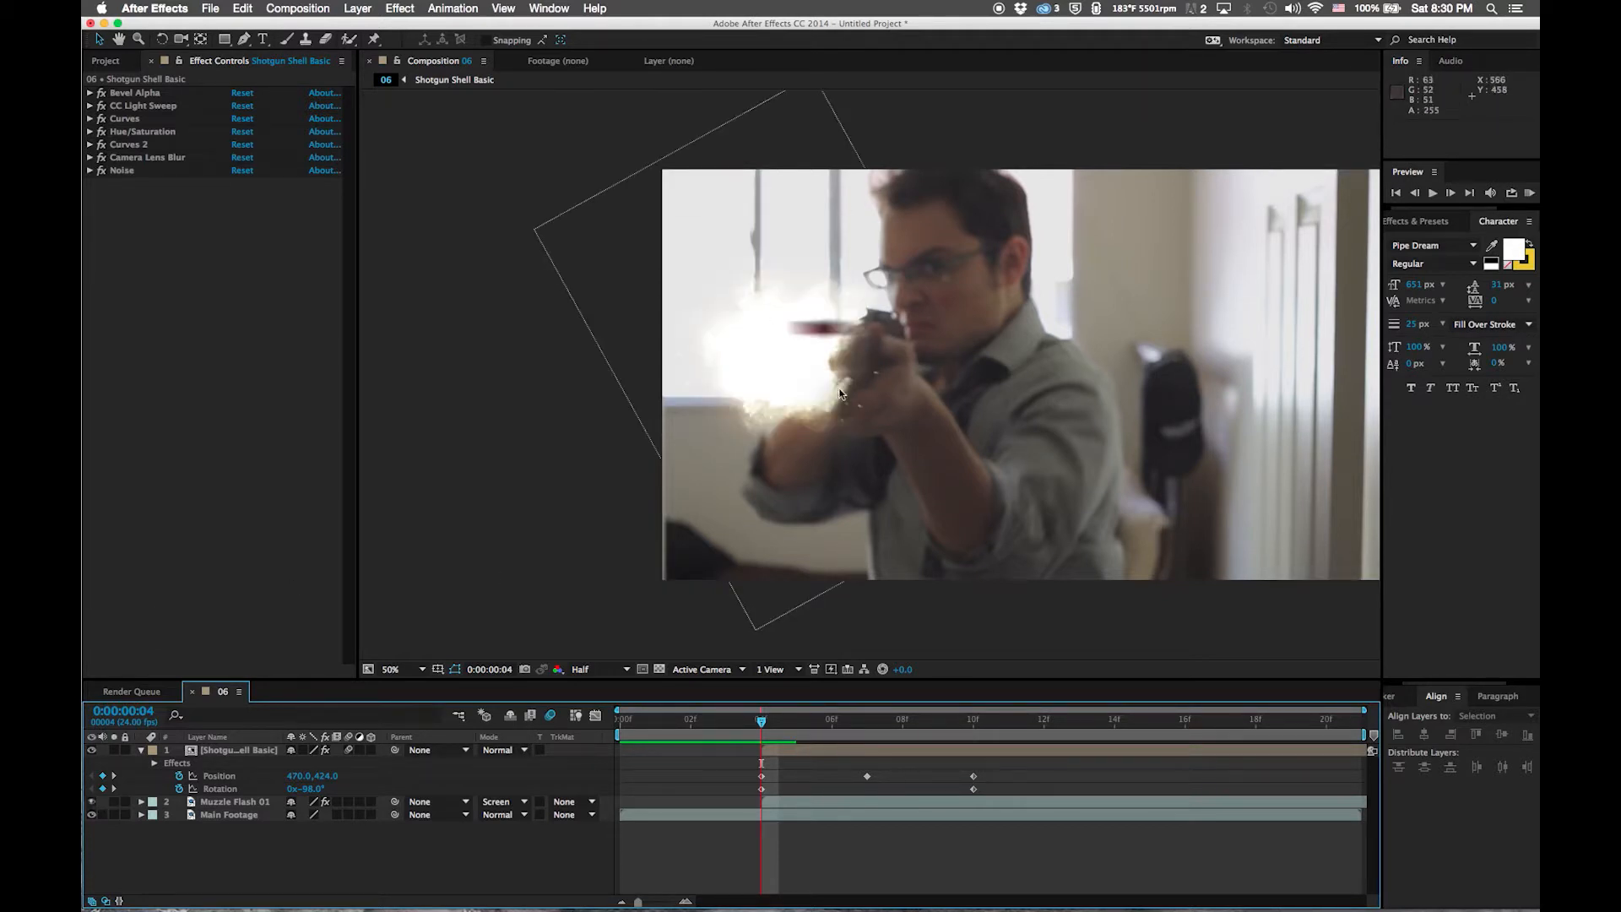
left_click_drag(217, 756, 224, 812)
left_click(701, 870)
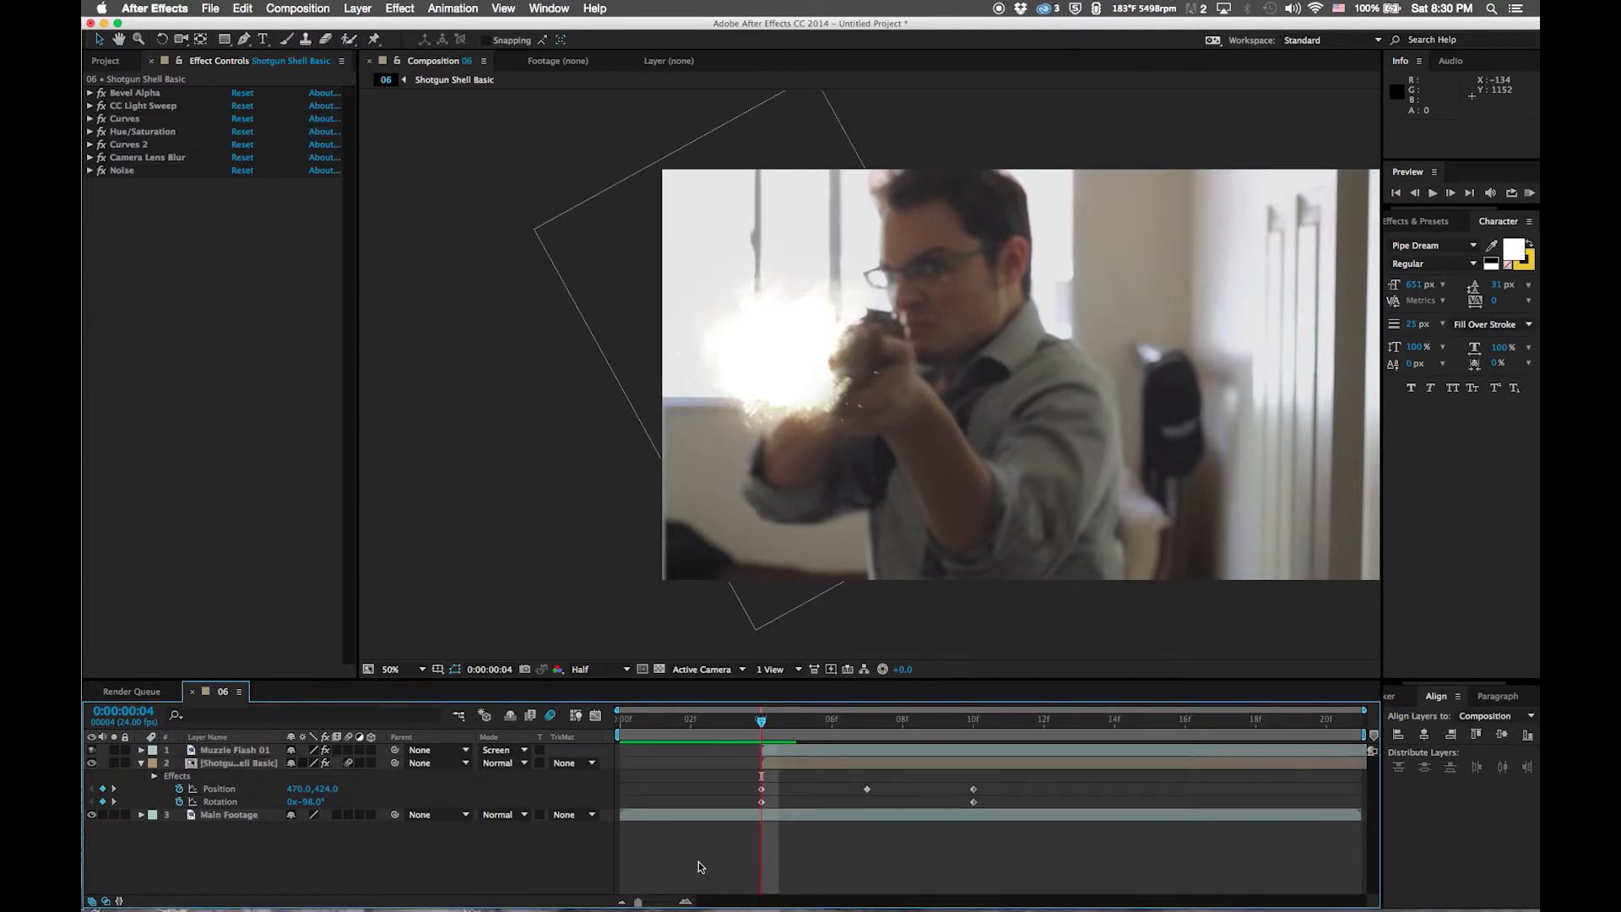
Compare frames 4 and 5 of the combined muzzle flash and shell, and play a preview
key("Page_Down")
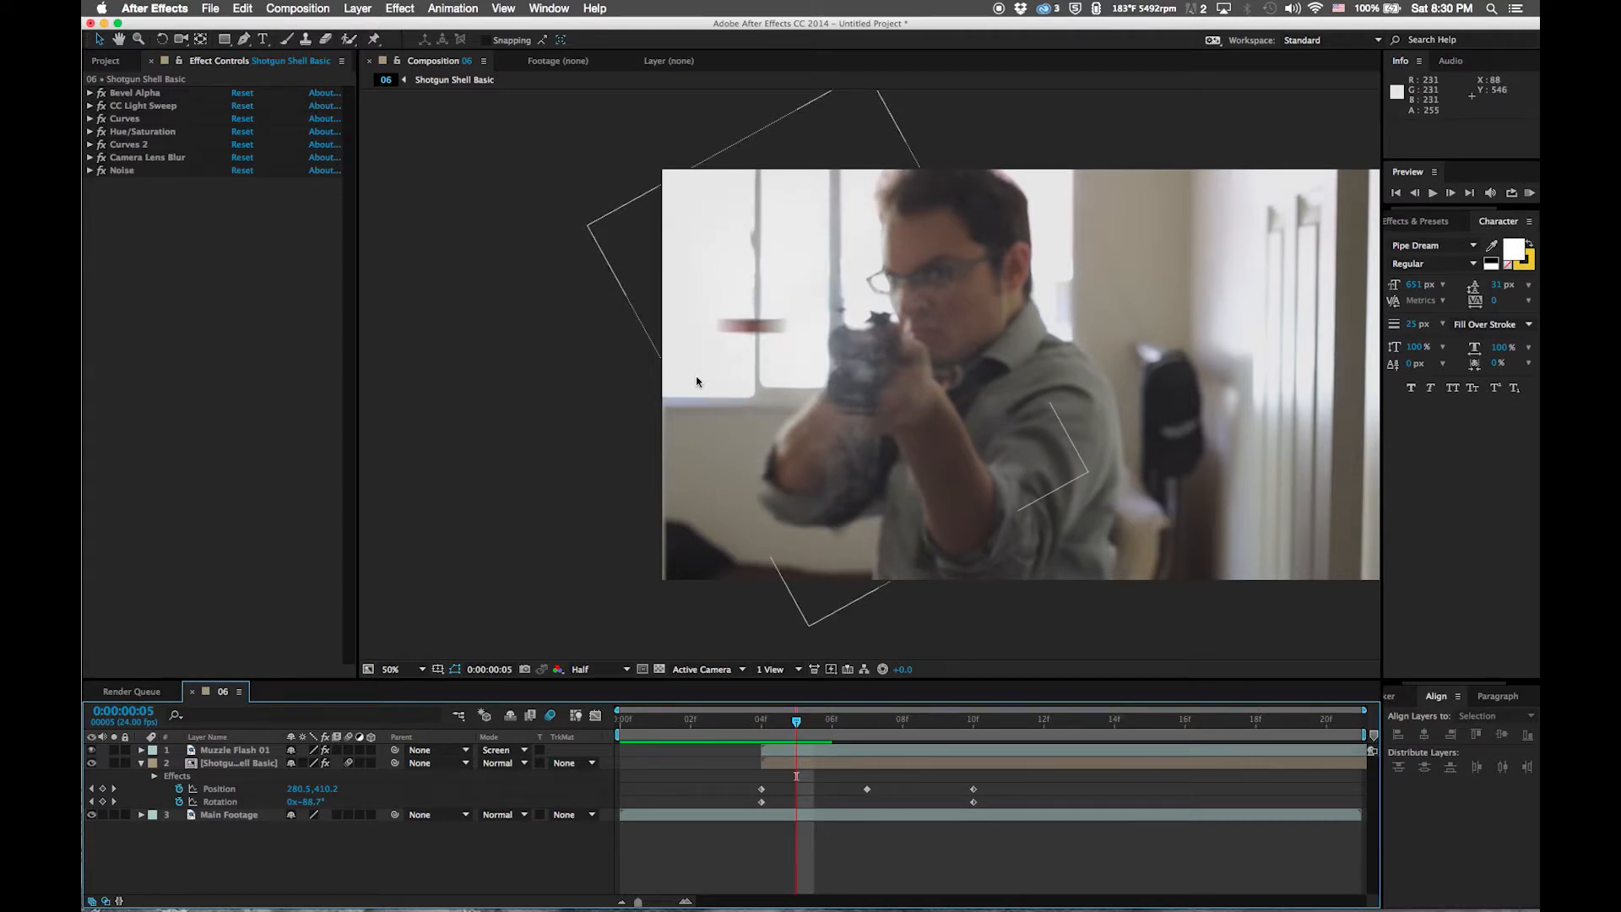
key("Page_Up")
key("Page_Down")
key("Page_Up")
key("space")
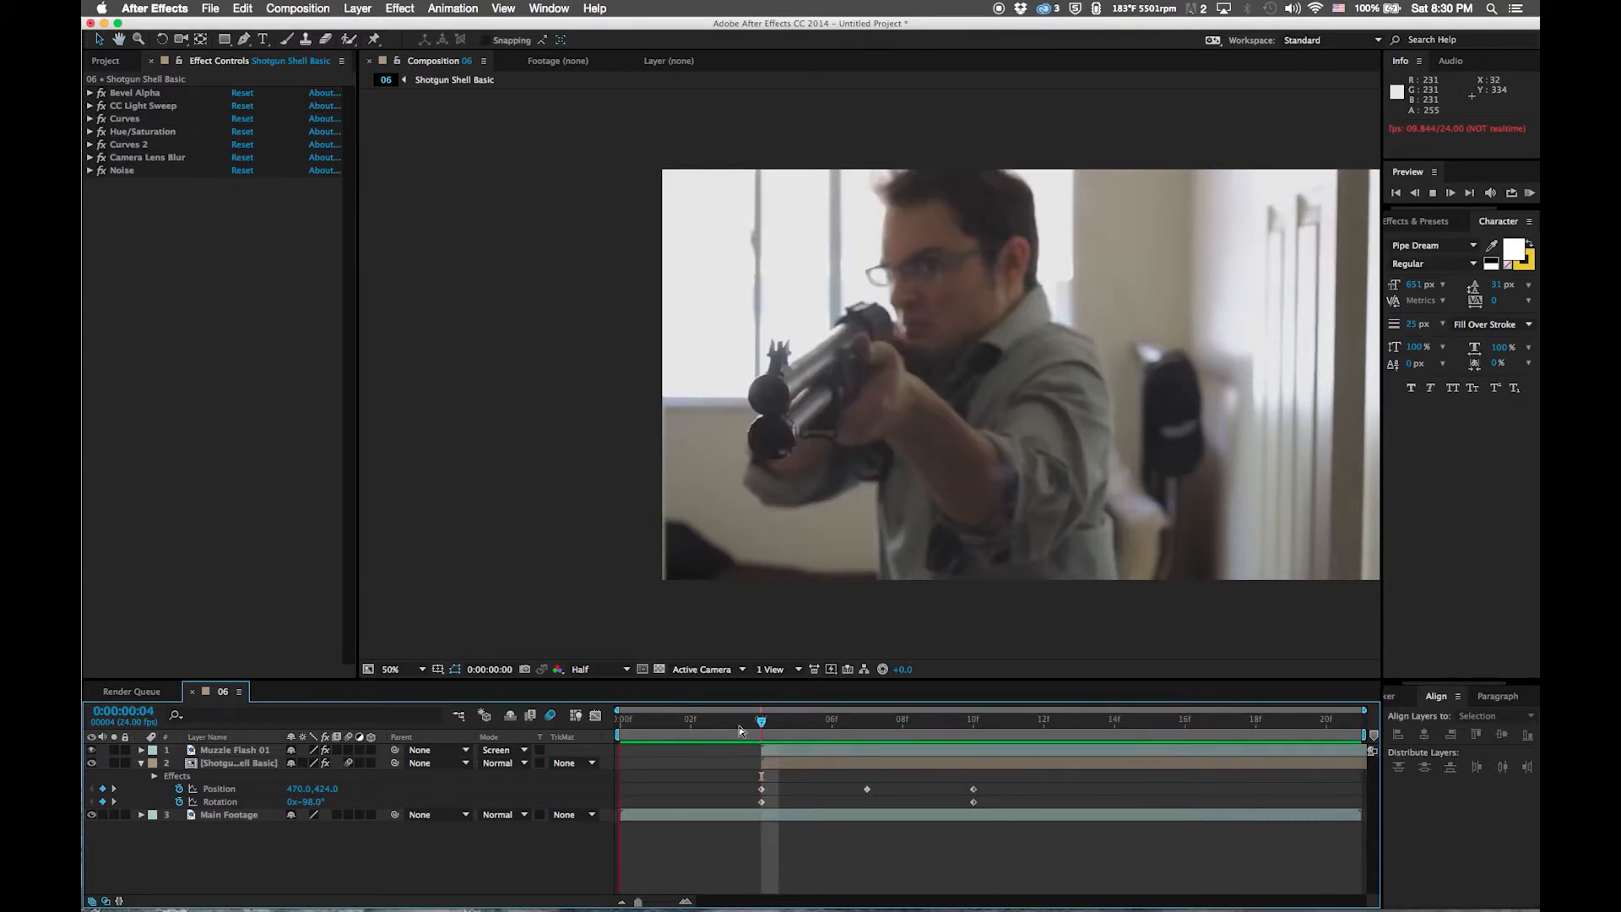
key("space")
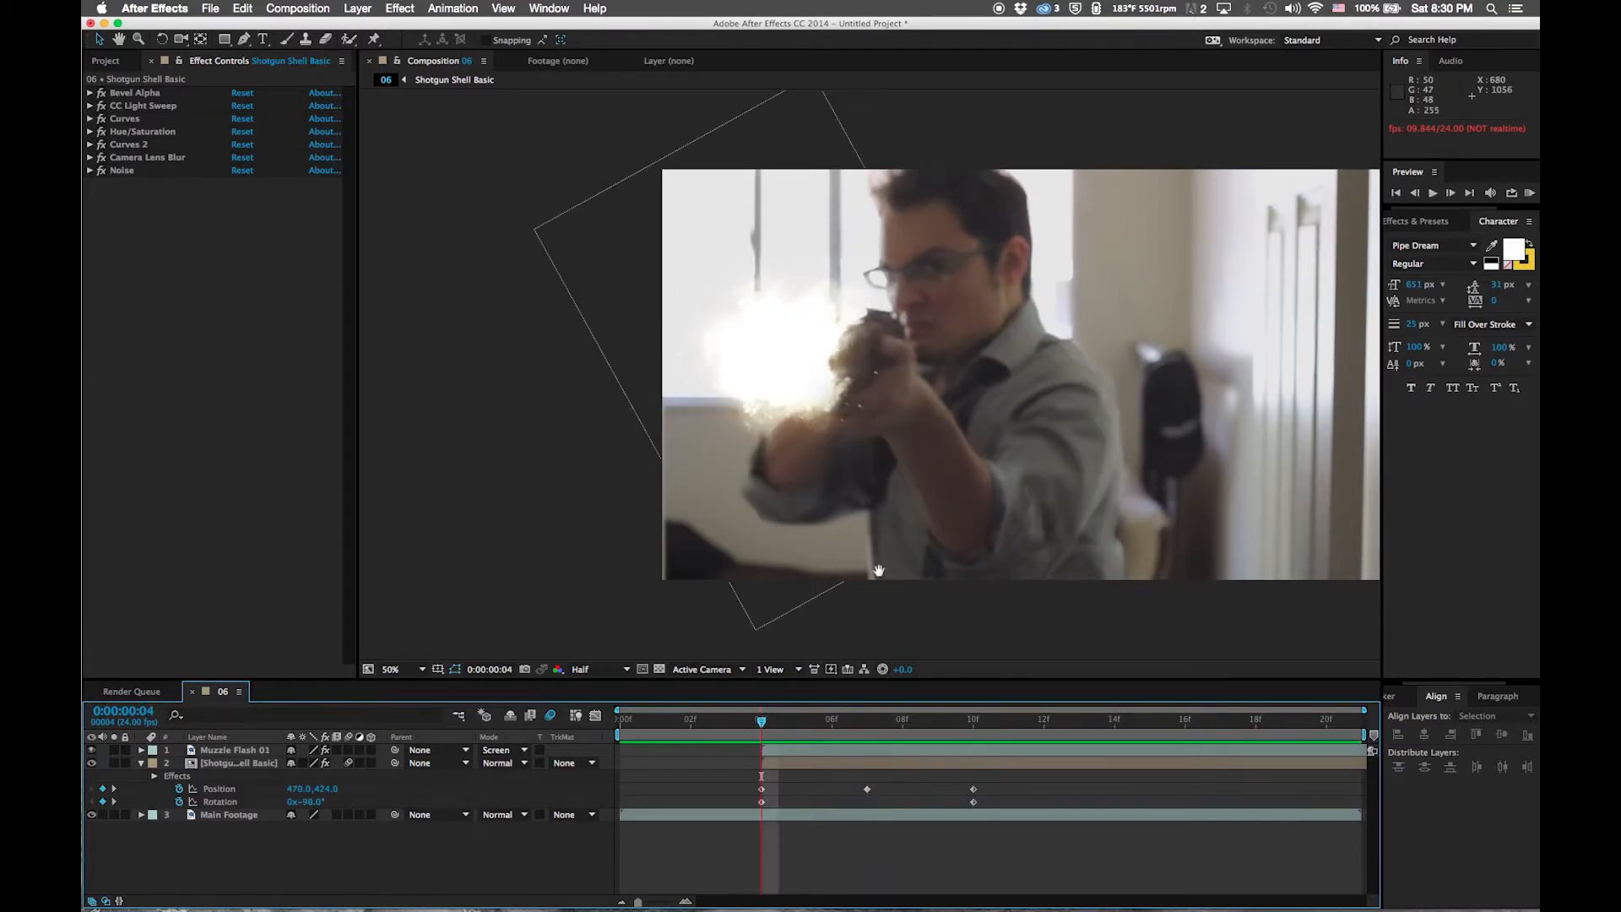
Create a new adjustment layer above the muzzle flash
scroll(919, 569, "right", 5)
left_click(368, 10)
mouse_move(371, 27)
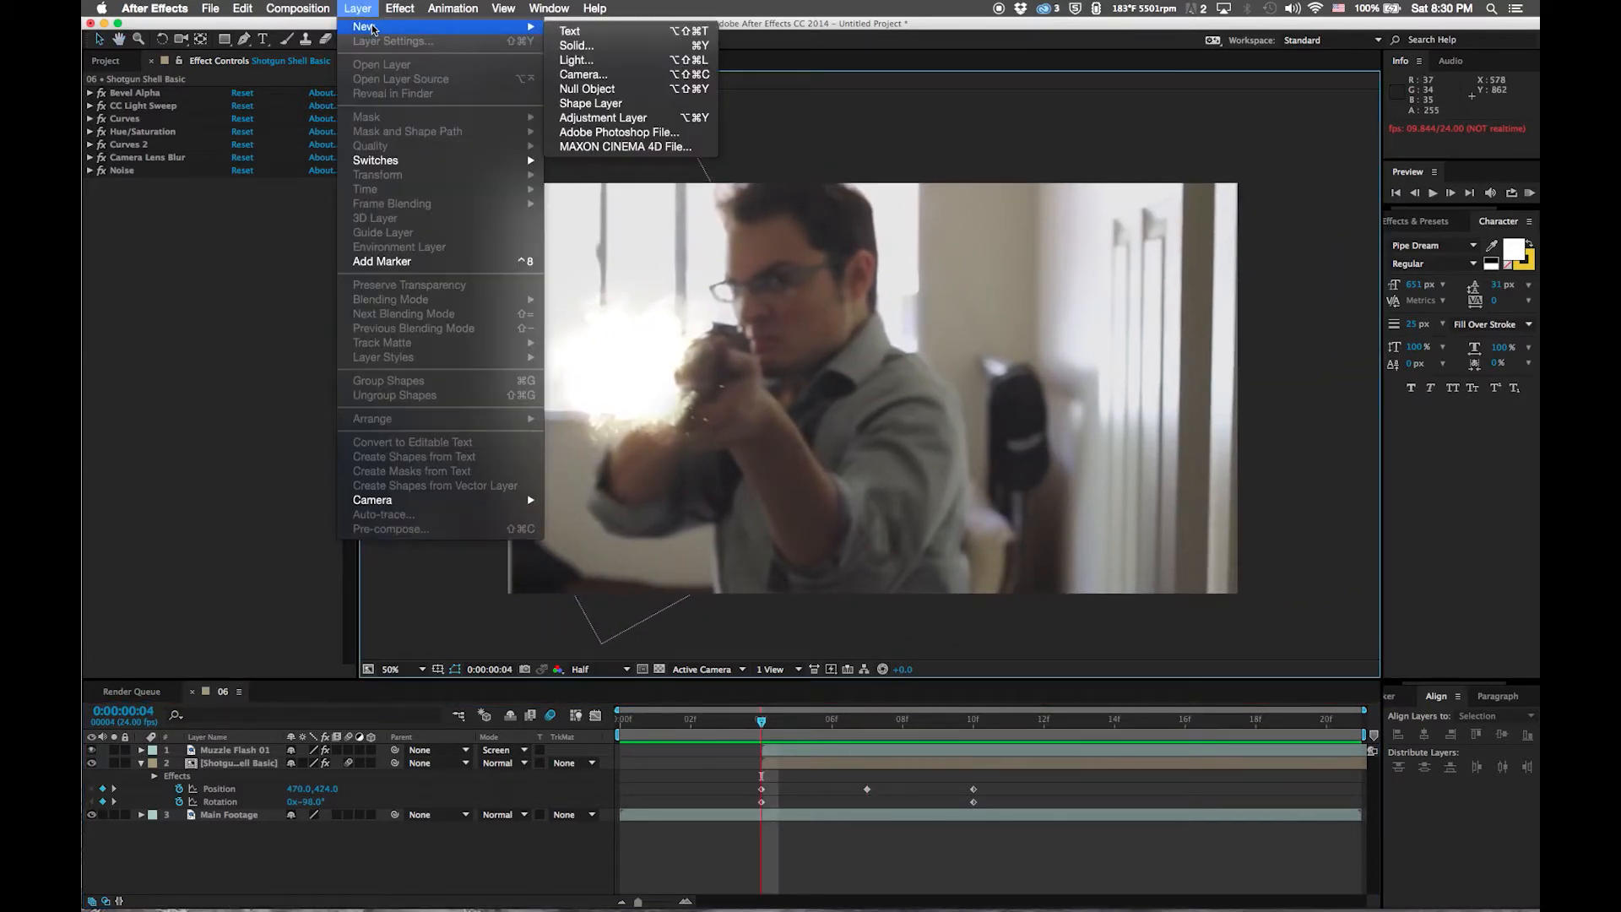
left_click(567, 119)
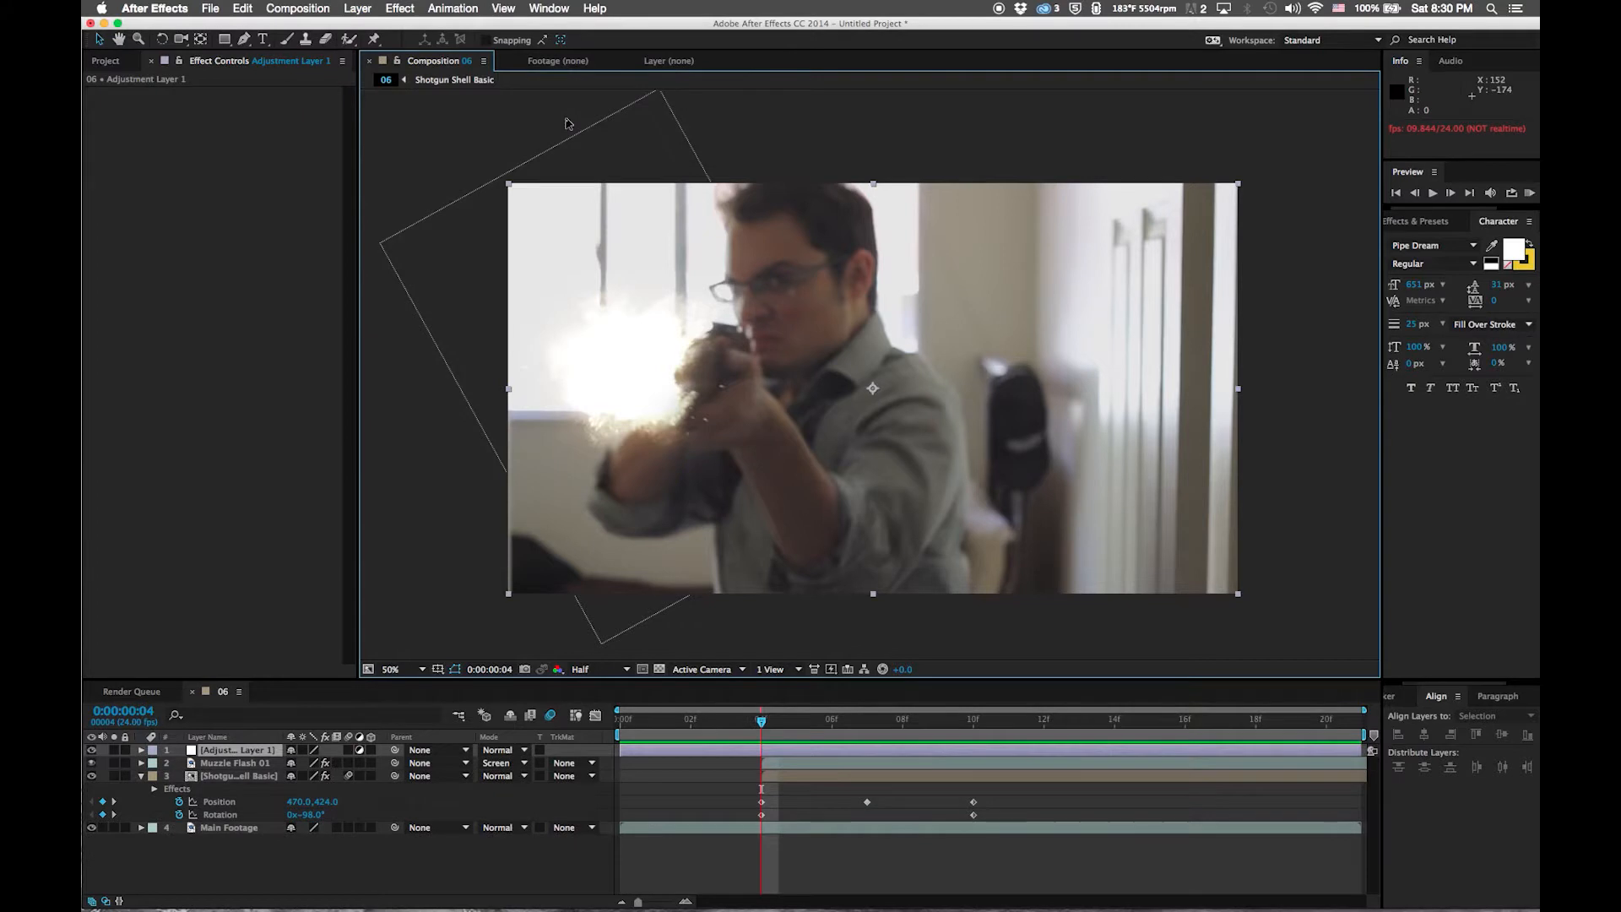
Rename the new adjustment layer to CC Main and return to the composition view
double_click(245, 750)
left_click(253, 749)
key("Return")
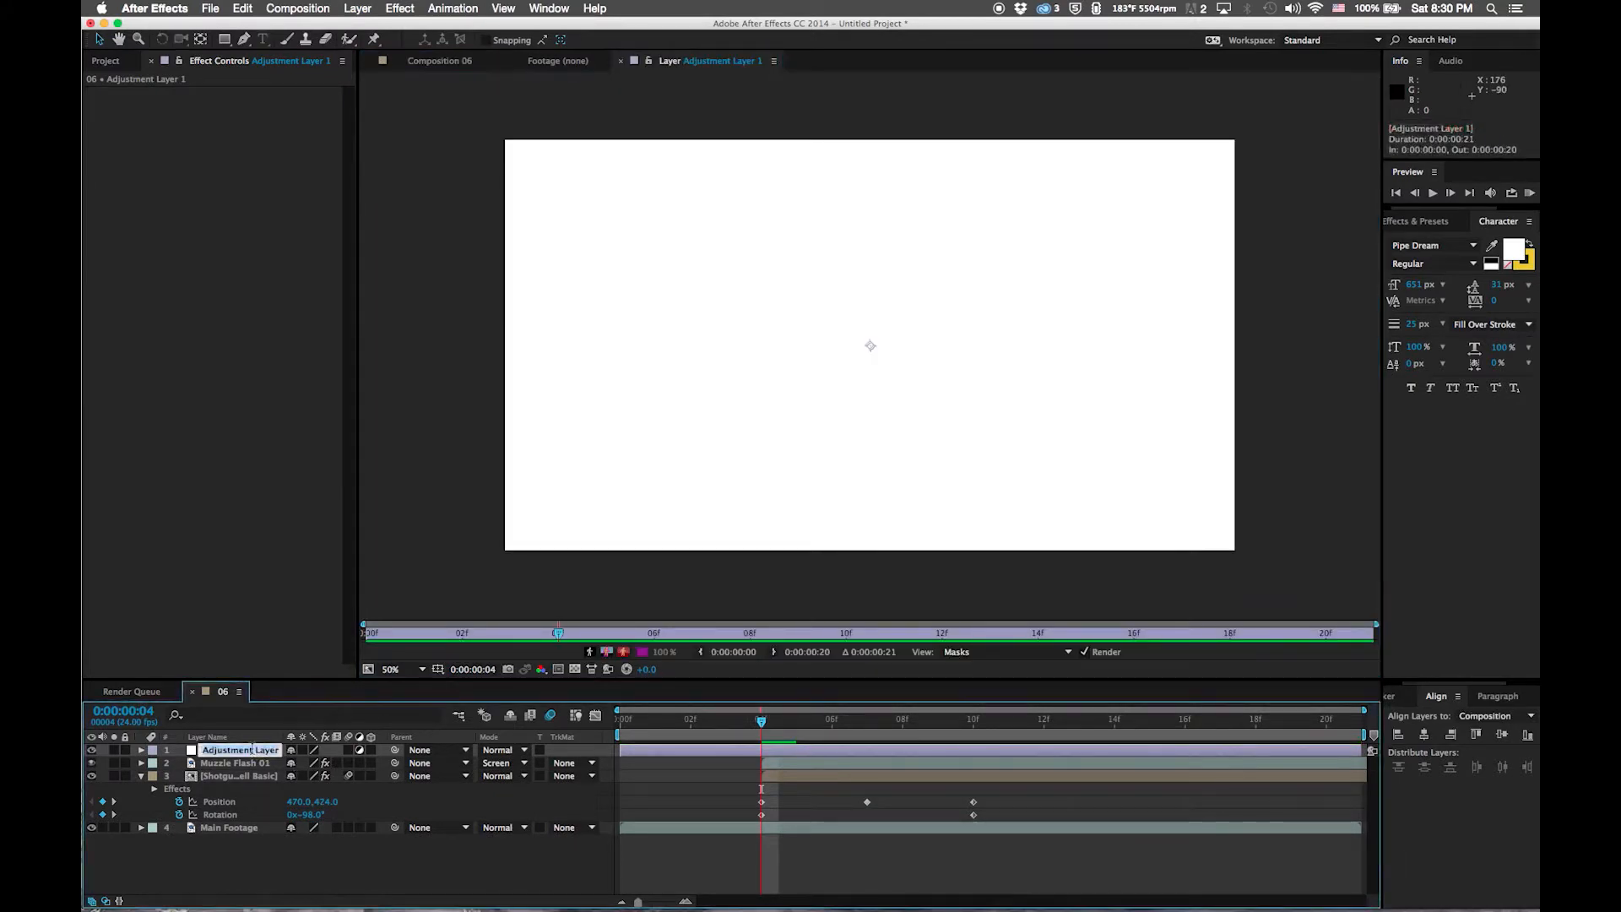
type("CC Main")
key("Return")
left_click(460, 59)
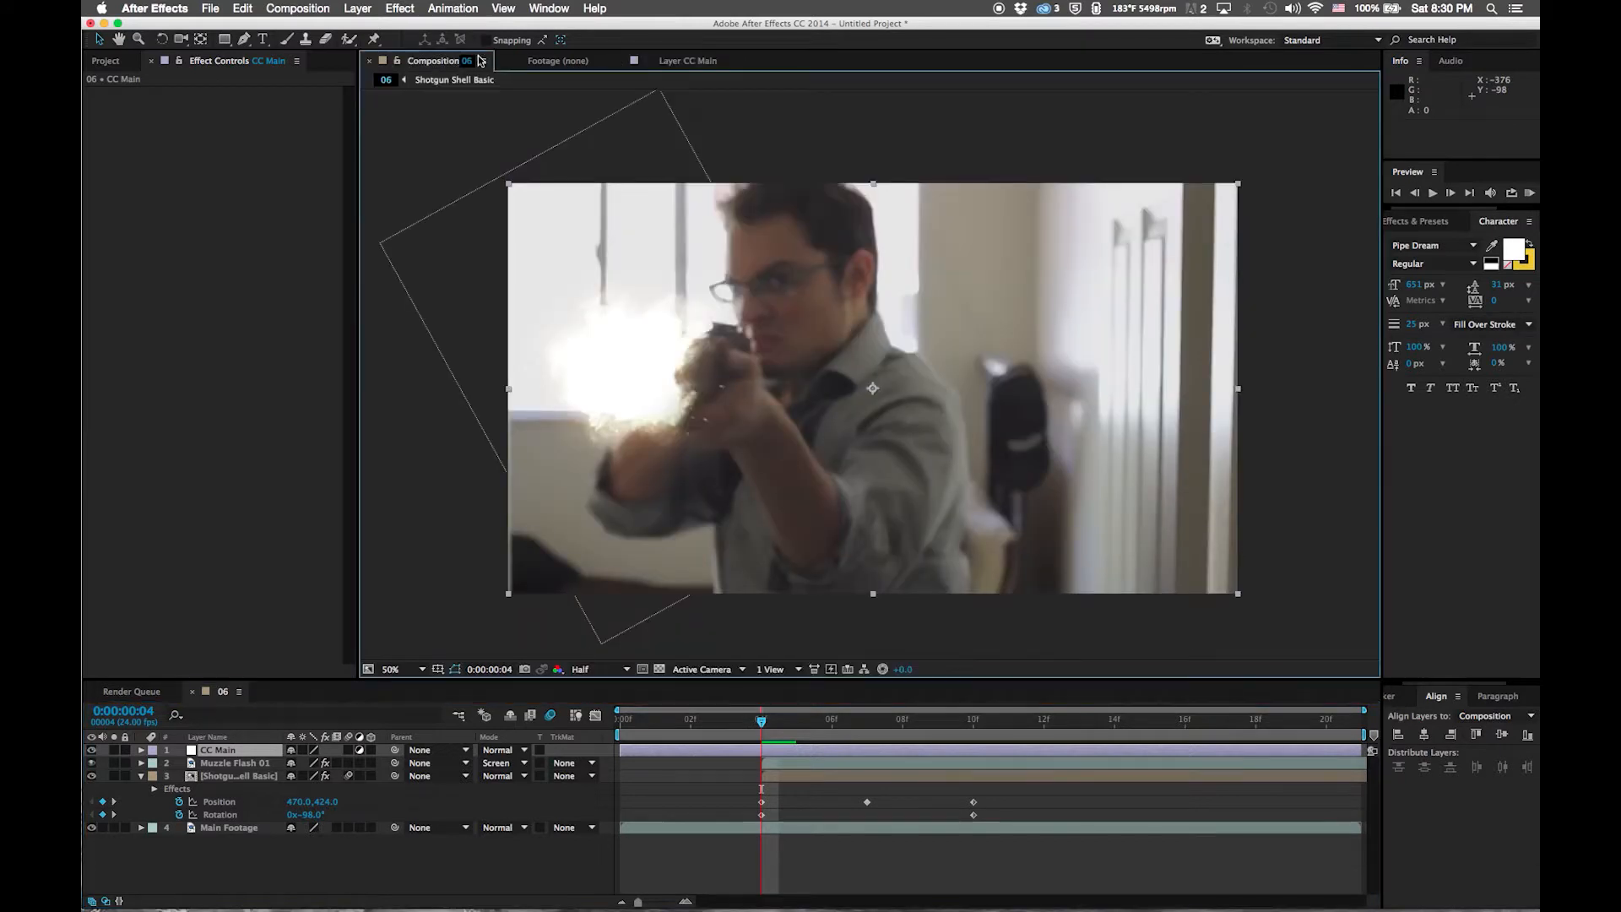
Apply Curves to CC Main, slightly lowering the RGB midtones and raising the lower part of the Blue channel
left_click(399, 8)
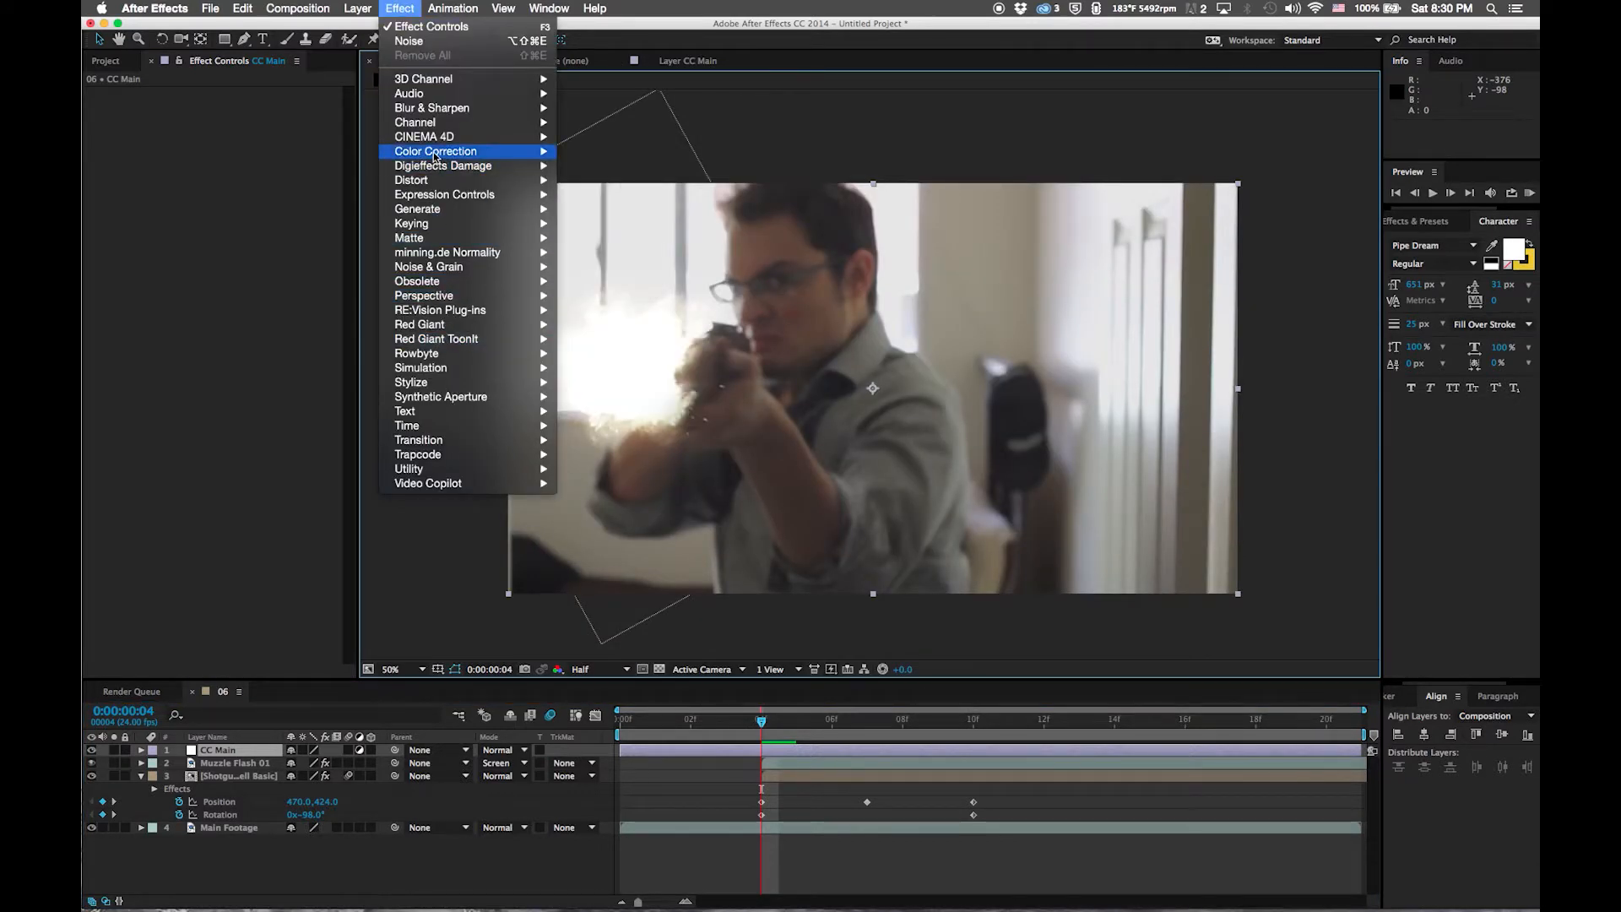
mouse_move(435, 150)
left_click(624, 411)
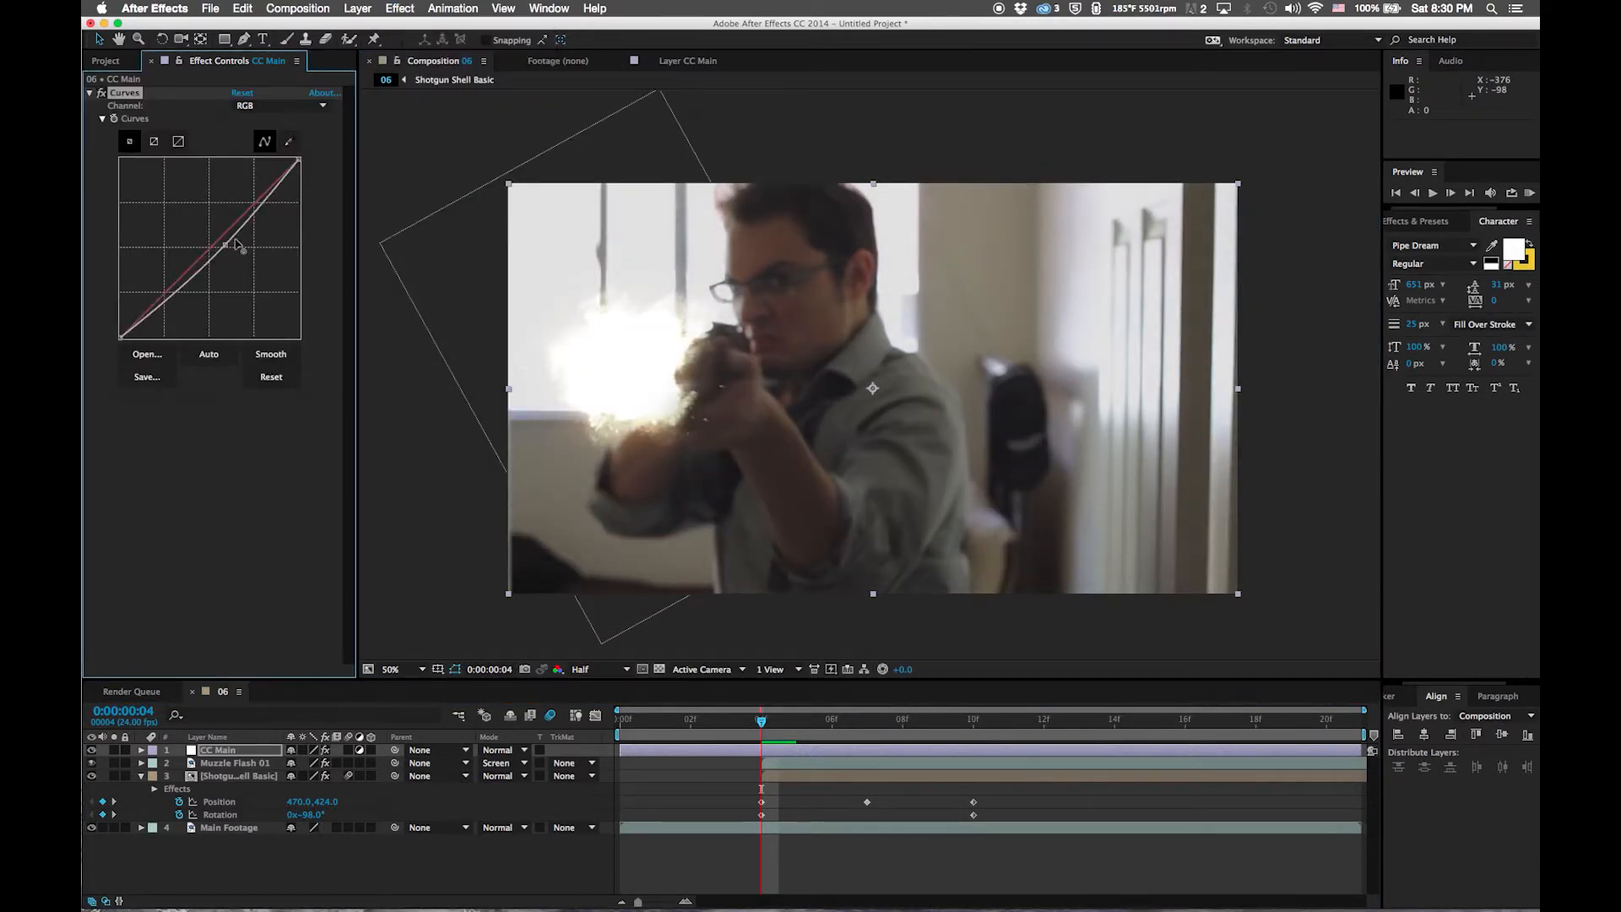
left_click(287, 106)
left_click(261, 166)
left_click_drag(225, 245, 184, 267)
Play the graded clip, then compare the frame with the CC Main Curves effect off and on
key("space")
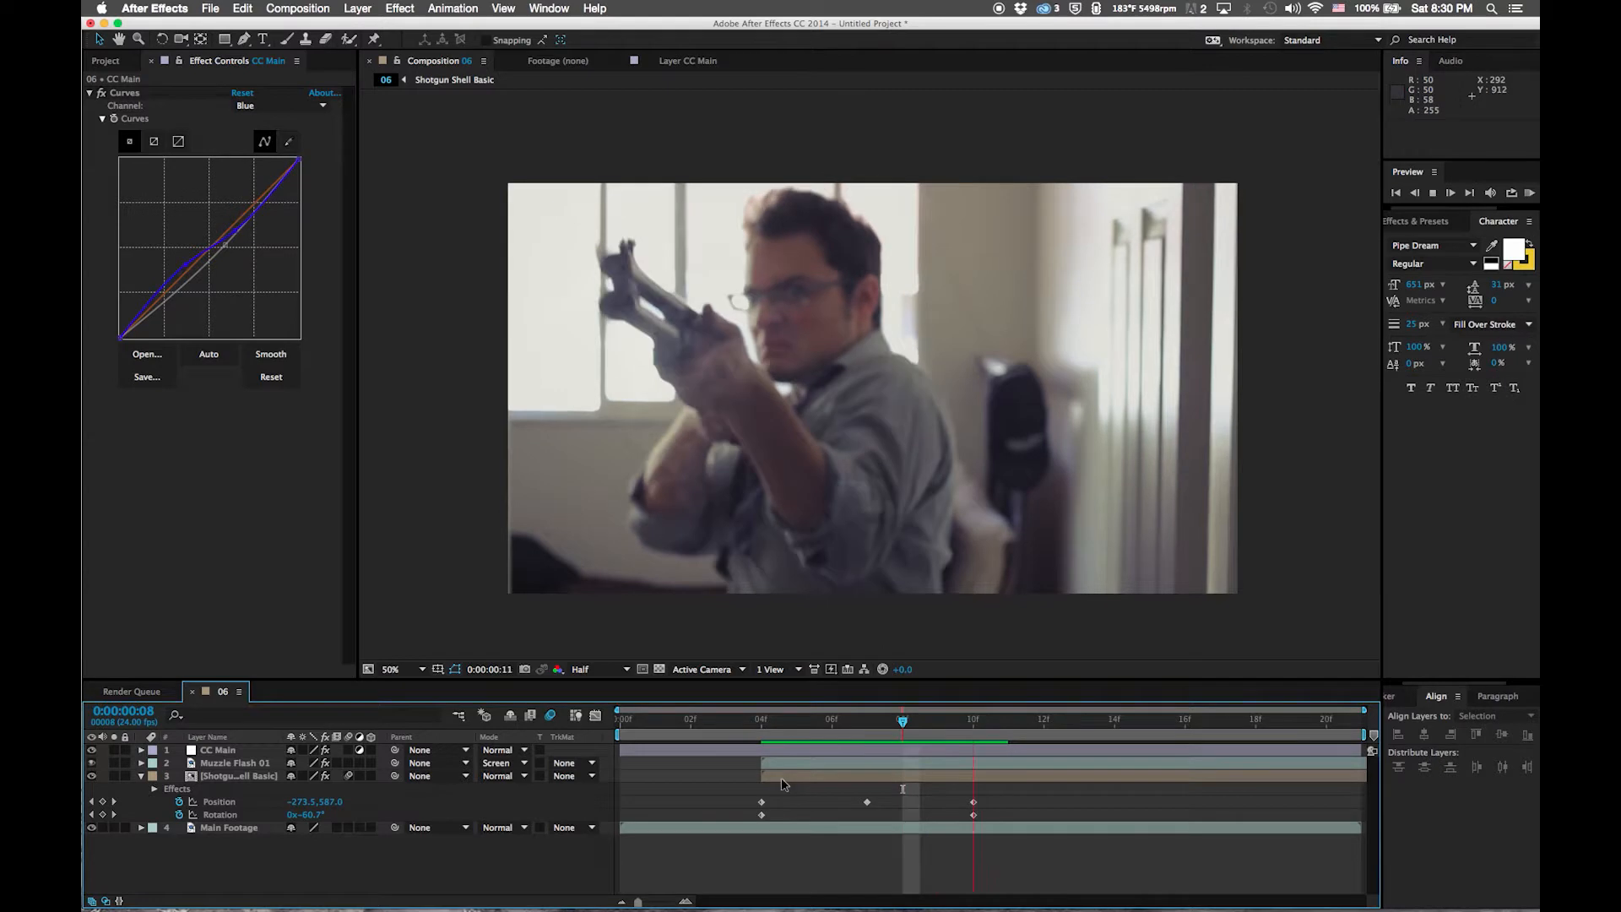
key("space")
left_click(98, 92)
left_click(98, 92)
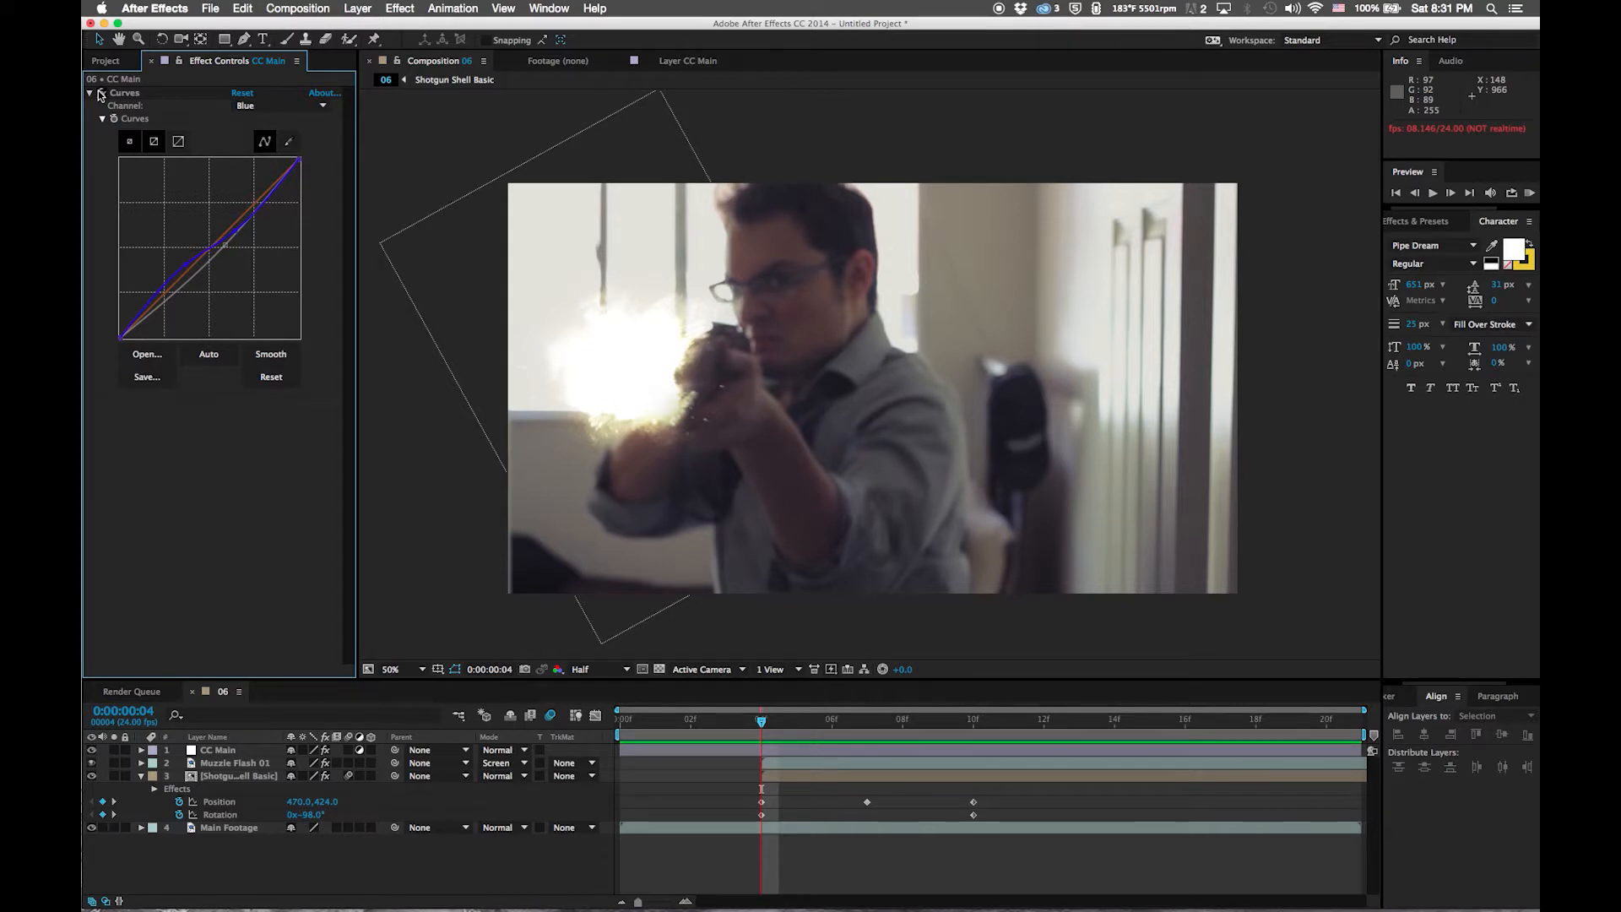
left_click(99, 92)
left_click(98, 92)
Create a second adjustment layer above CC Main and name it Vin
left_click(248, 8)
mouse_move(358, 8)
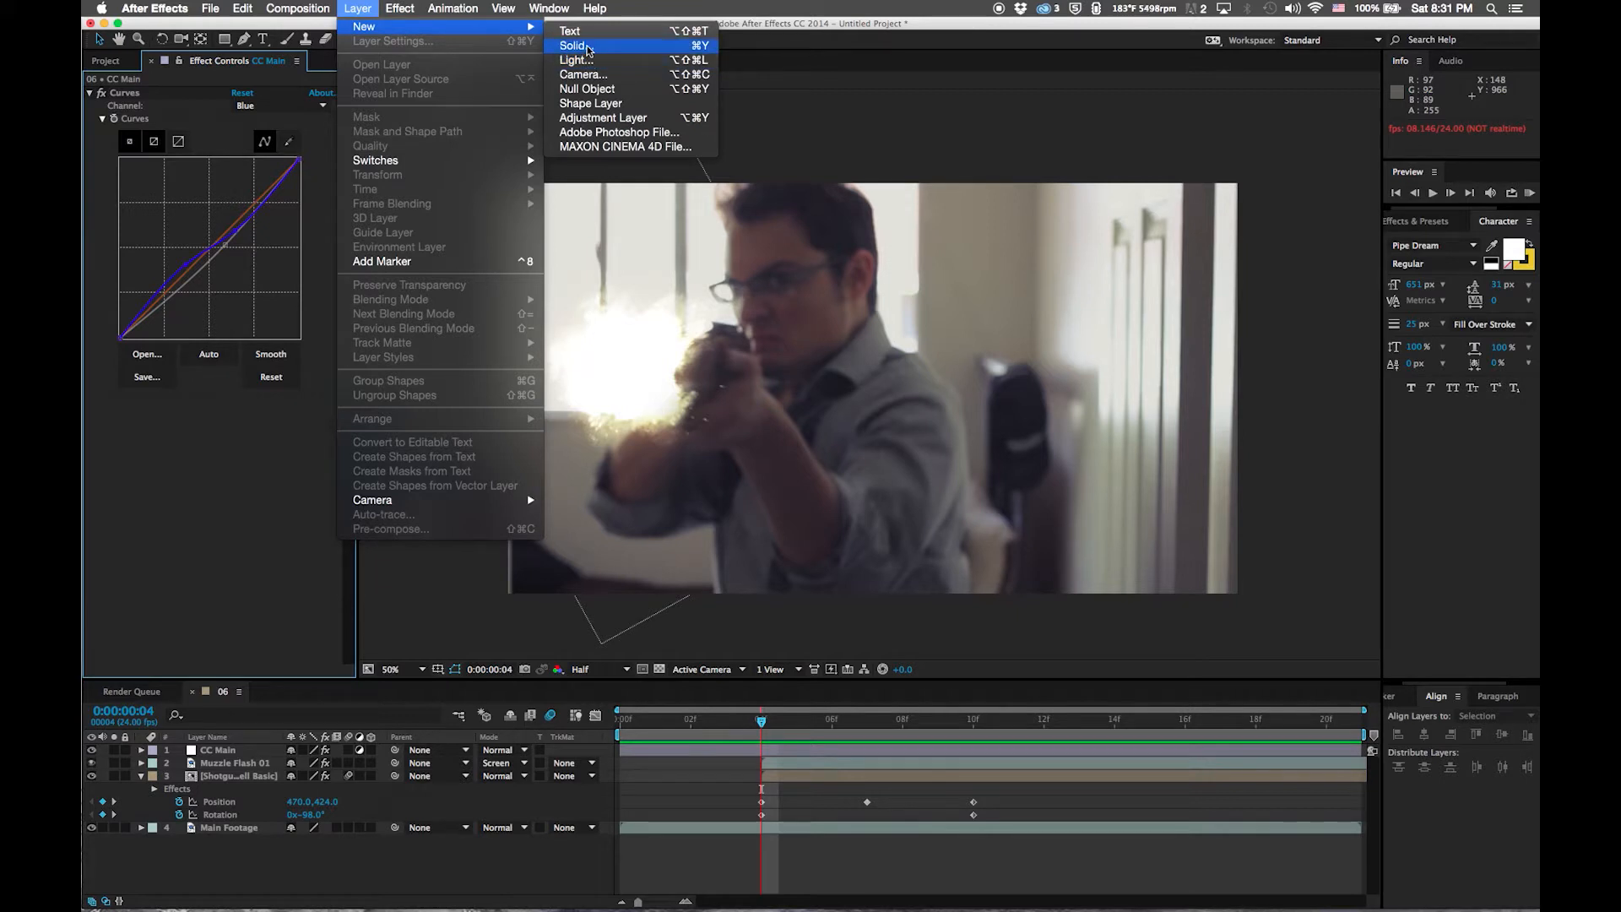
left_click(581, 117)
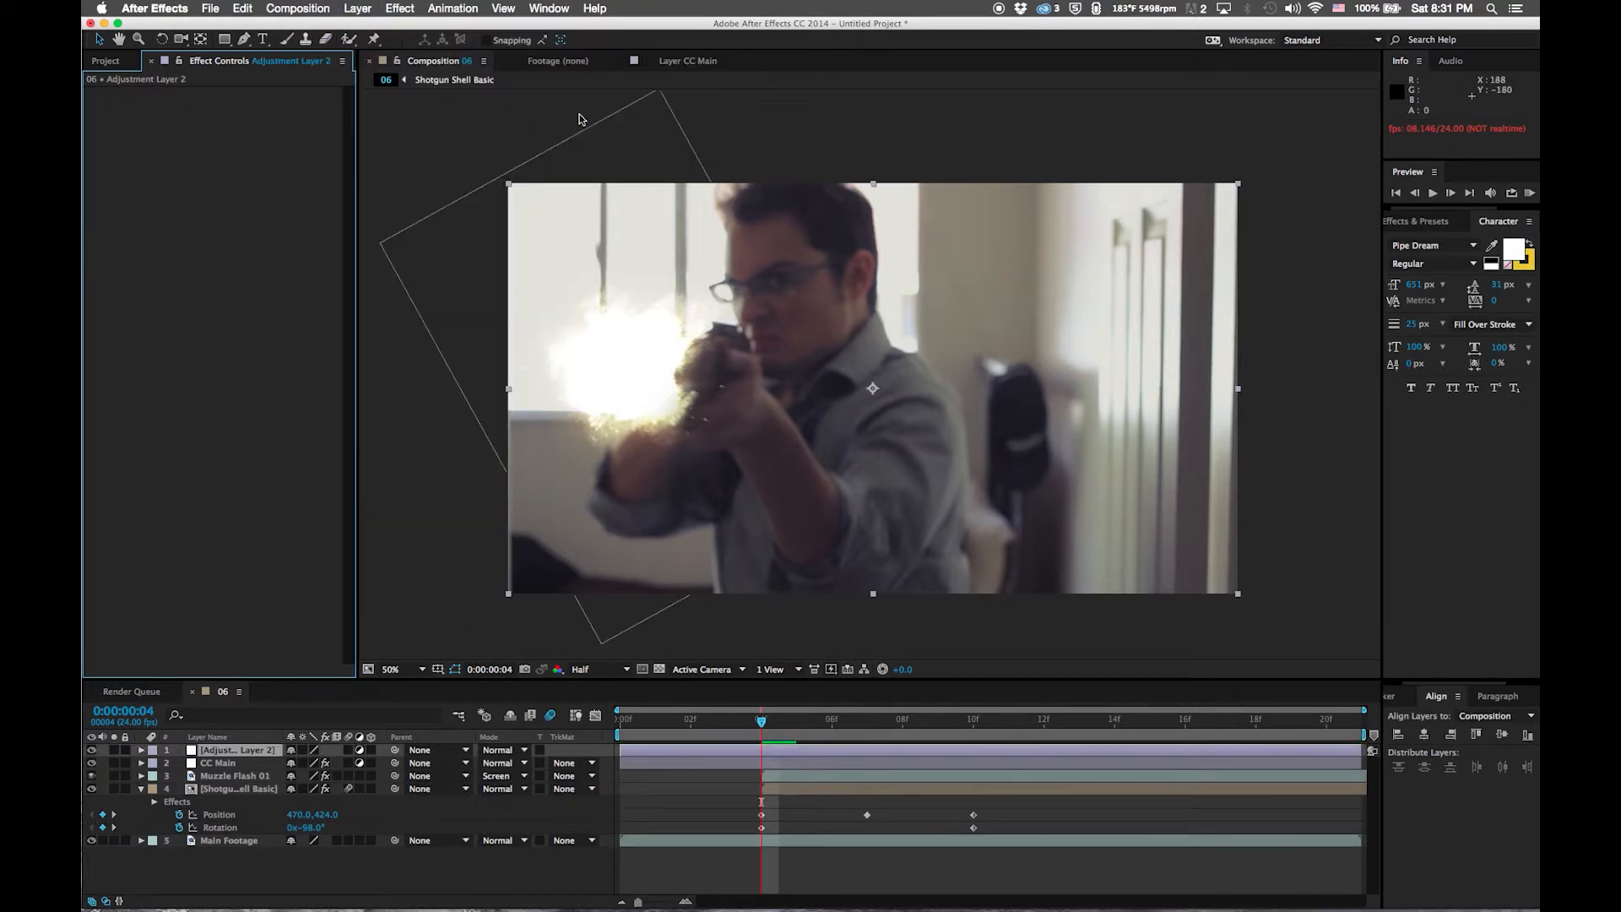
left_click(218, 751)
key("Return")
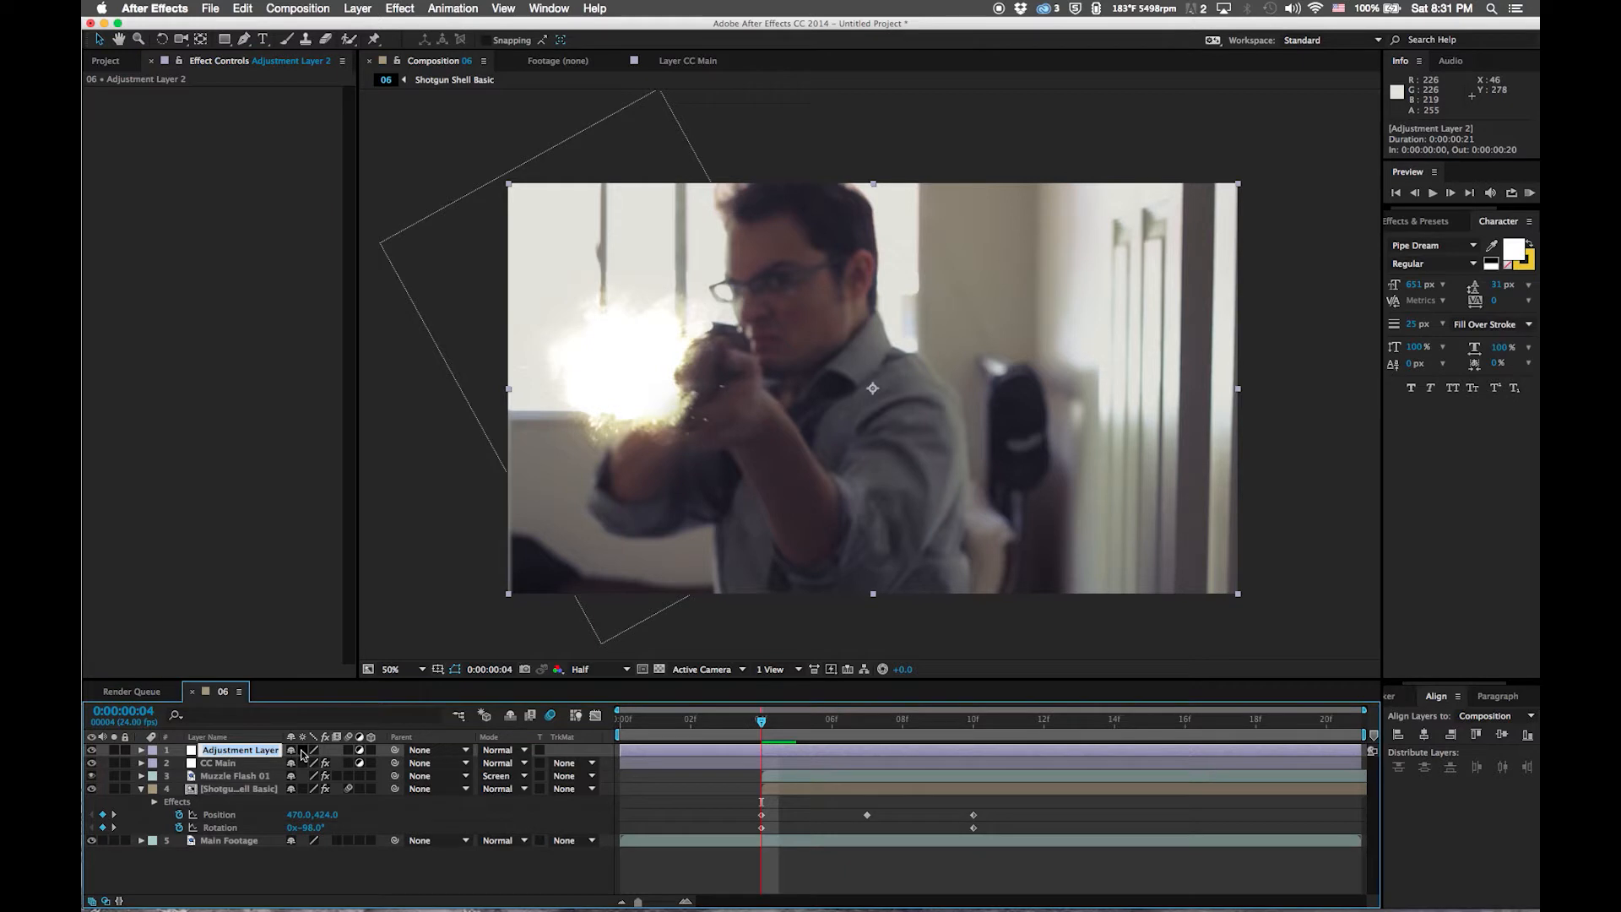
type("Vin")
key("Return")
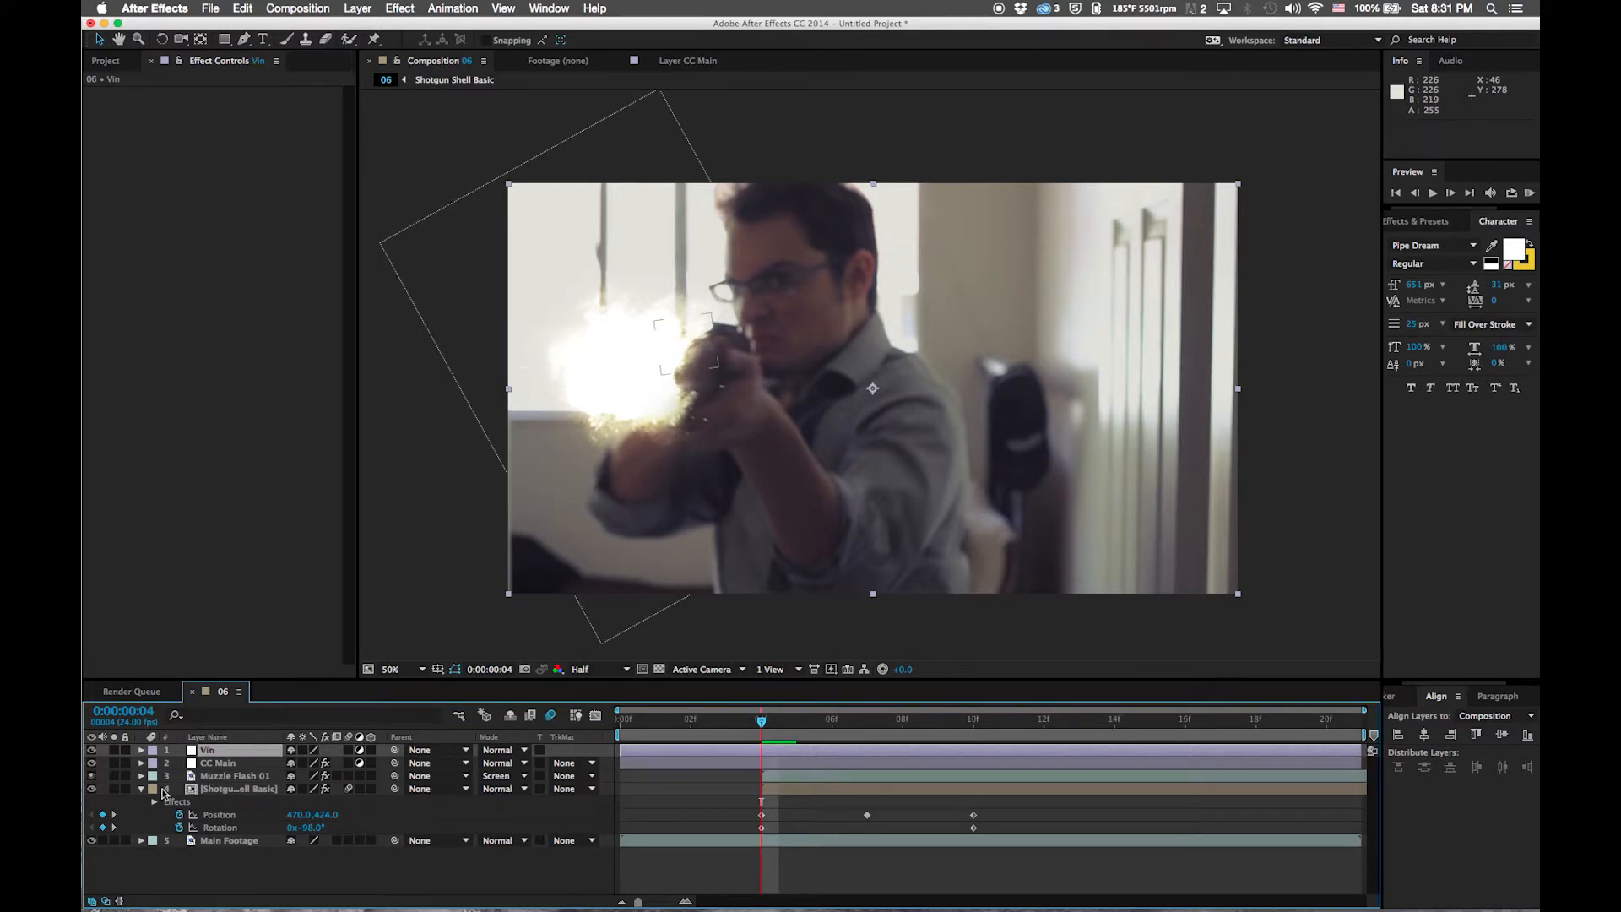
Collapse the shotgun shell layer's properties and add a full-frame elliptical mask to the Vin layer
left_click(139, 791)
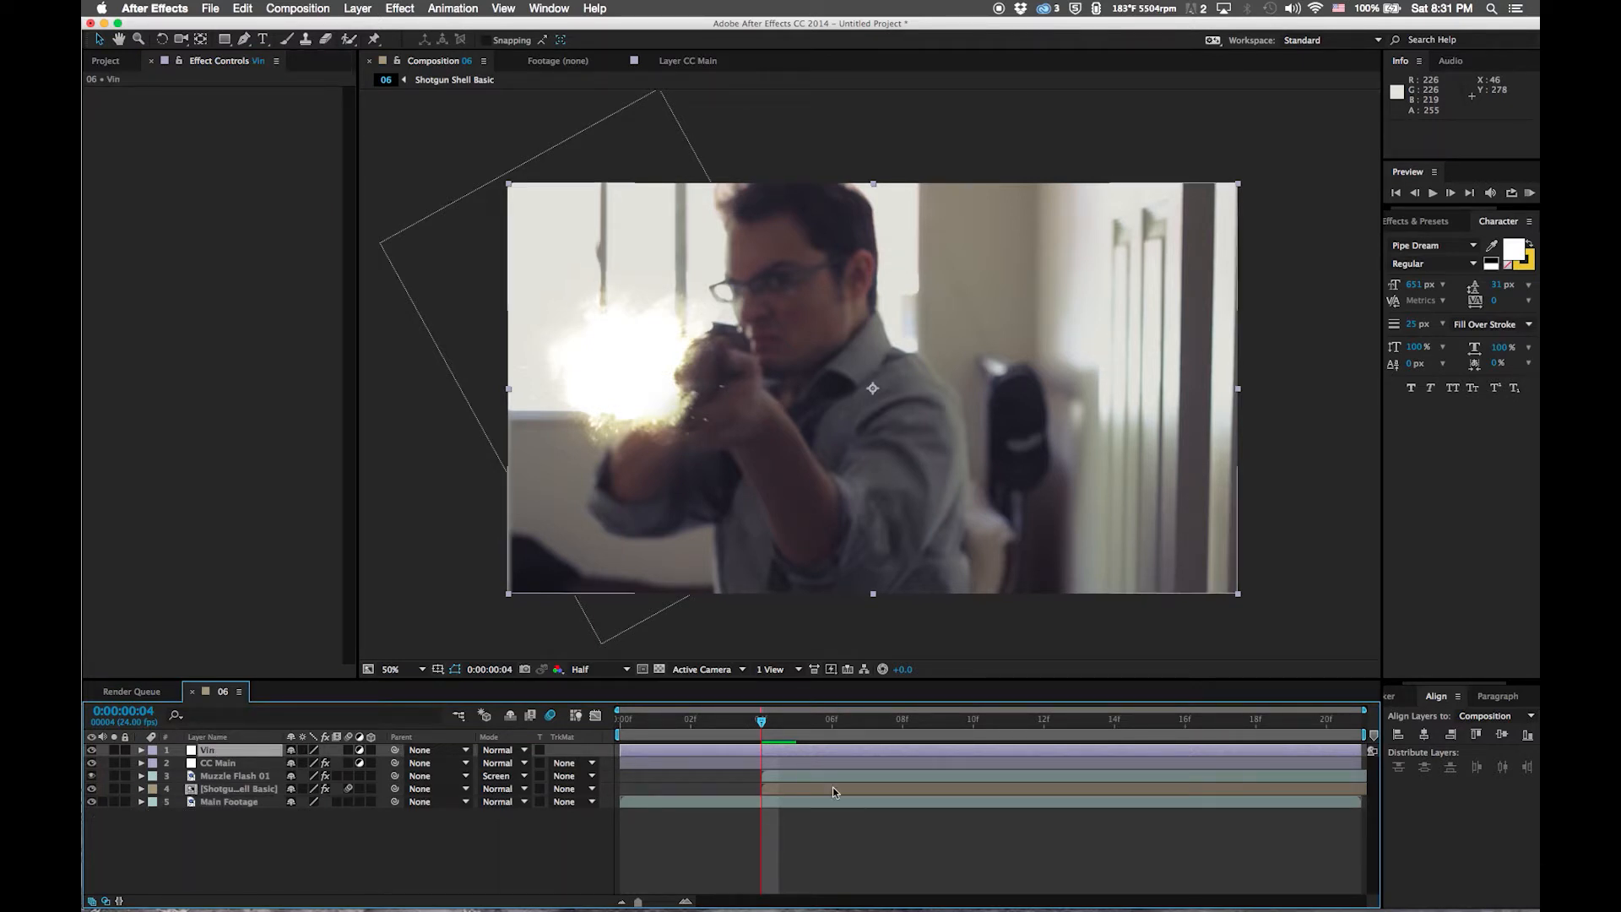
left_click_drag(224, 41, 262, 73)
double_click(225, 40)
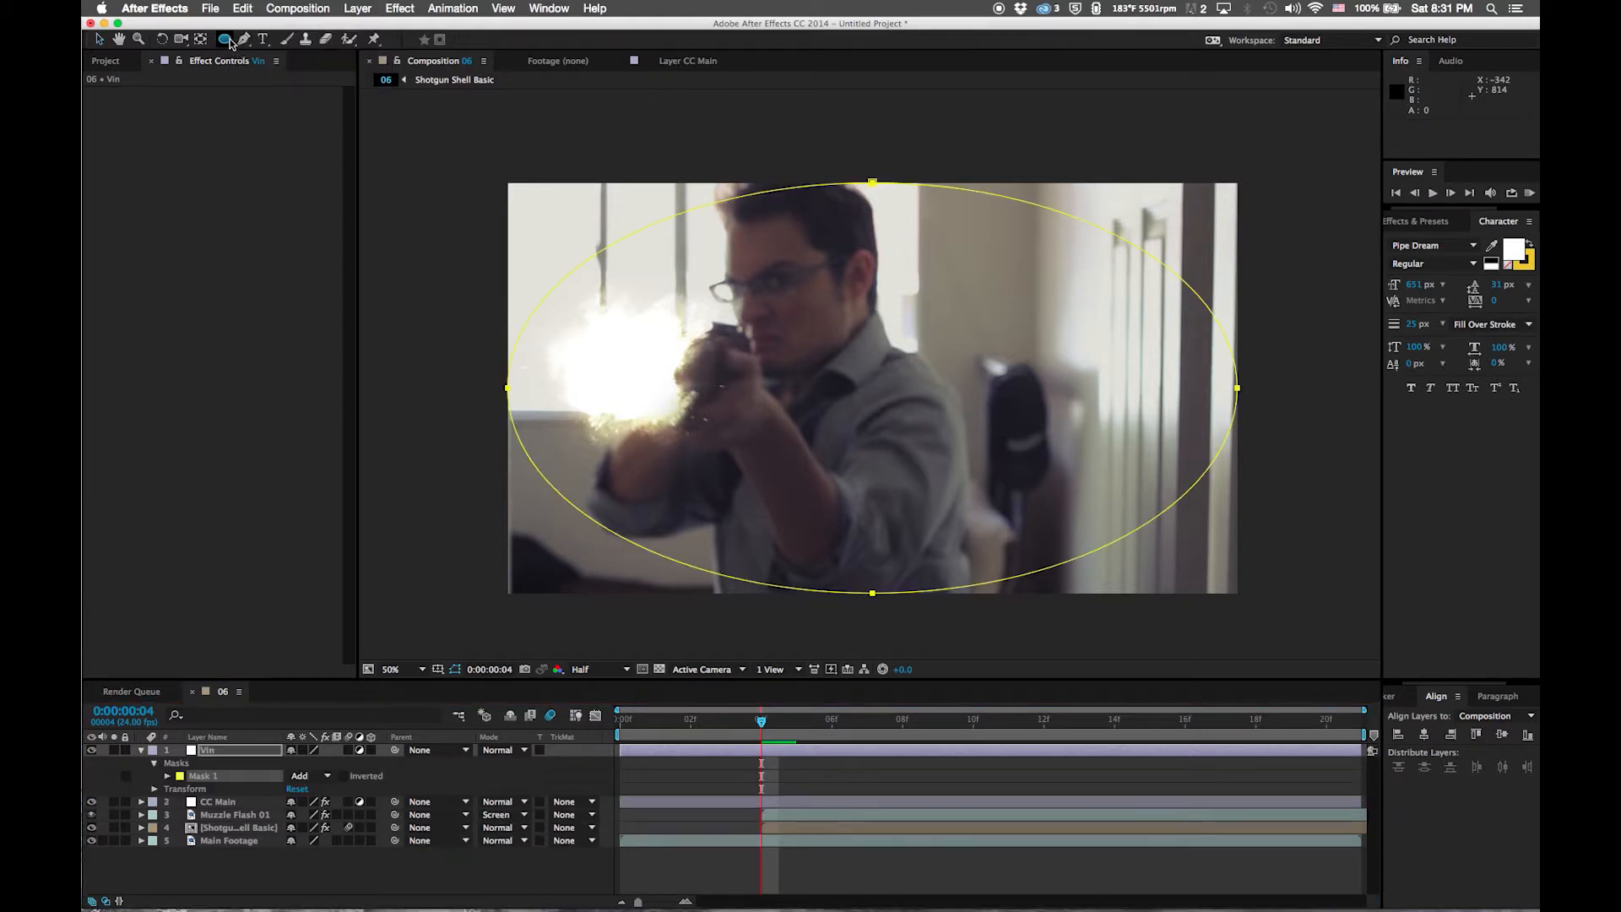
Apply Curves to the Vin layer, lowering the white point and pulling the midtones and shadows down strongly
left_click(400, 7)
mouse_move(456, 151)
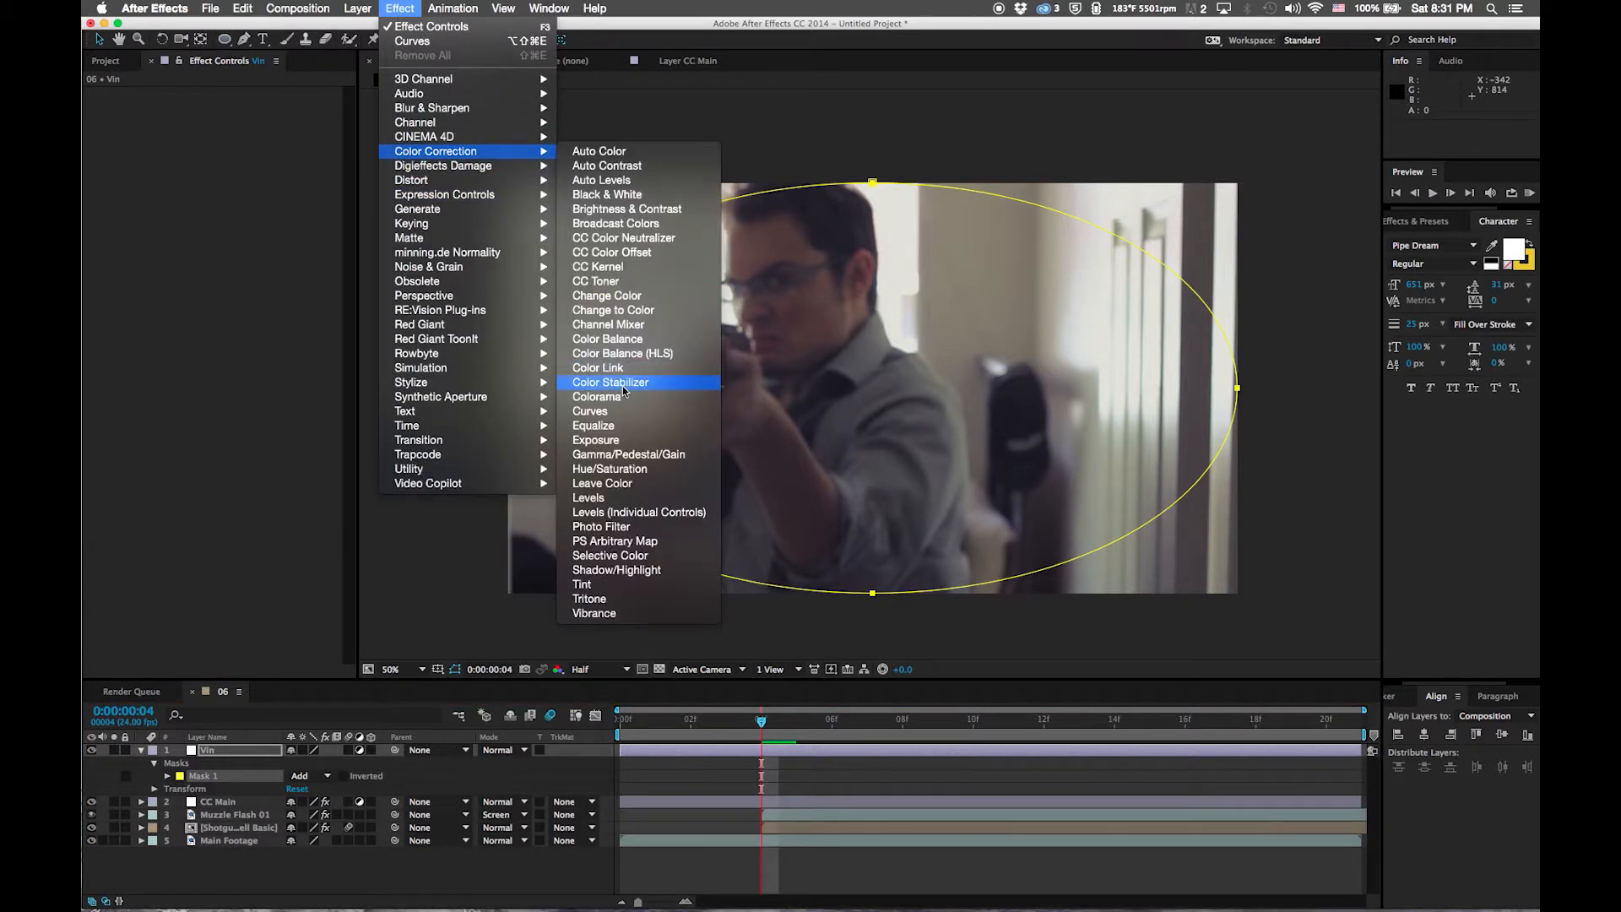
left_click(595, 411)
left_click_drag(301, 163, 309, 202)
left_click_drag(228, 255, 198, 307)
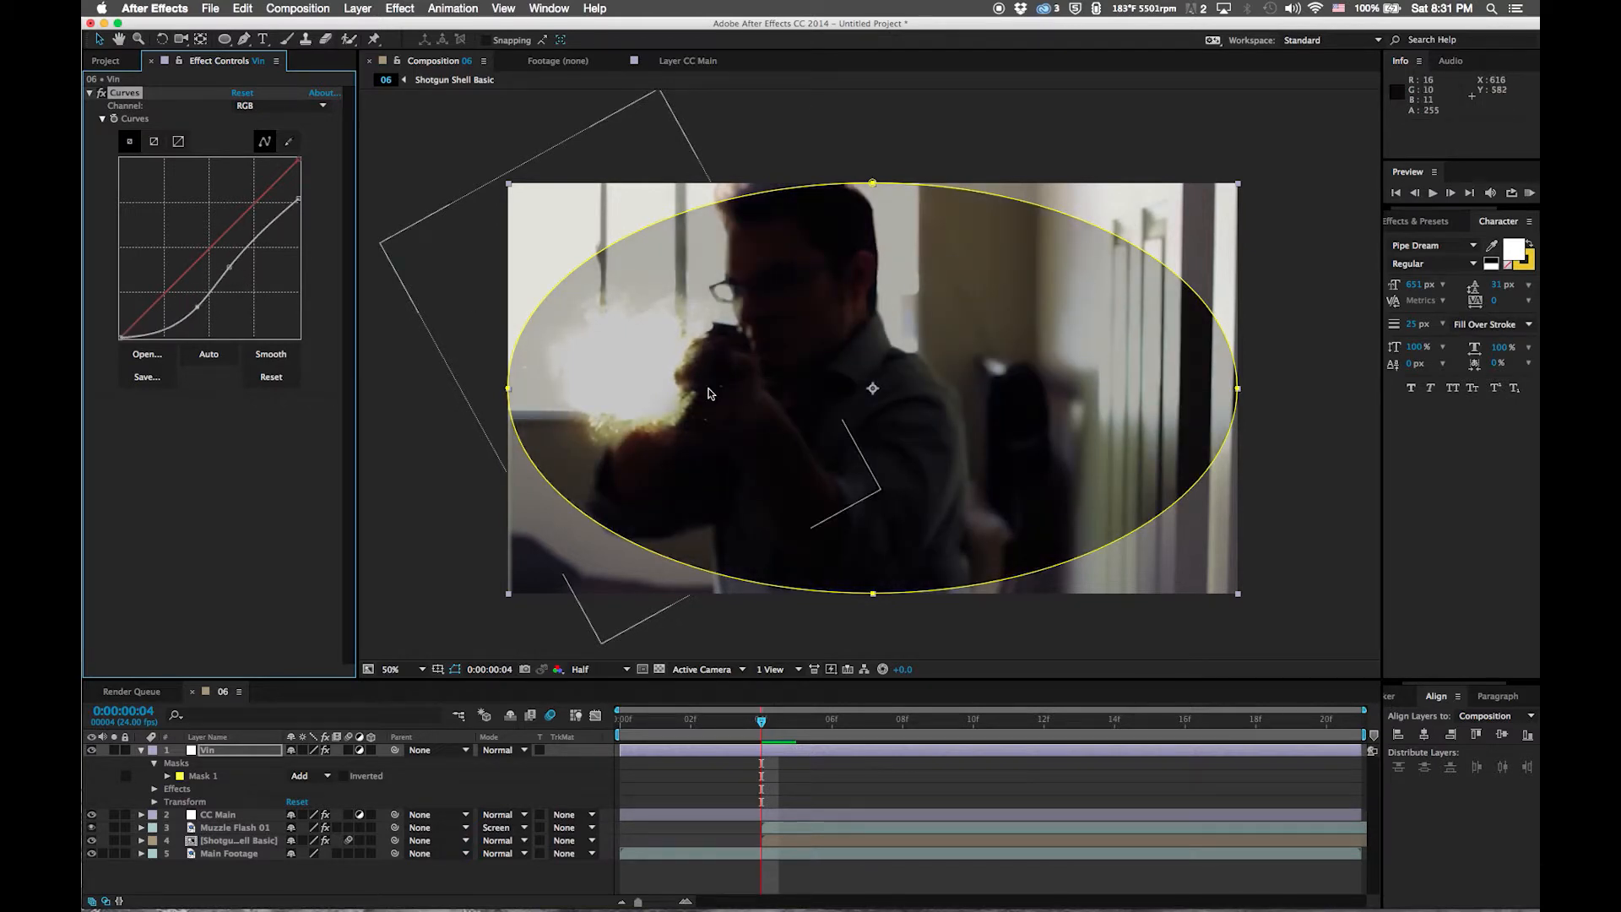
left_click_drag(197, 307, 191, 311)
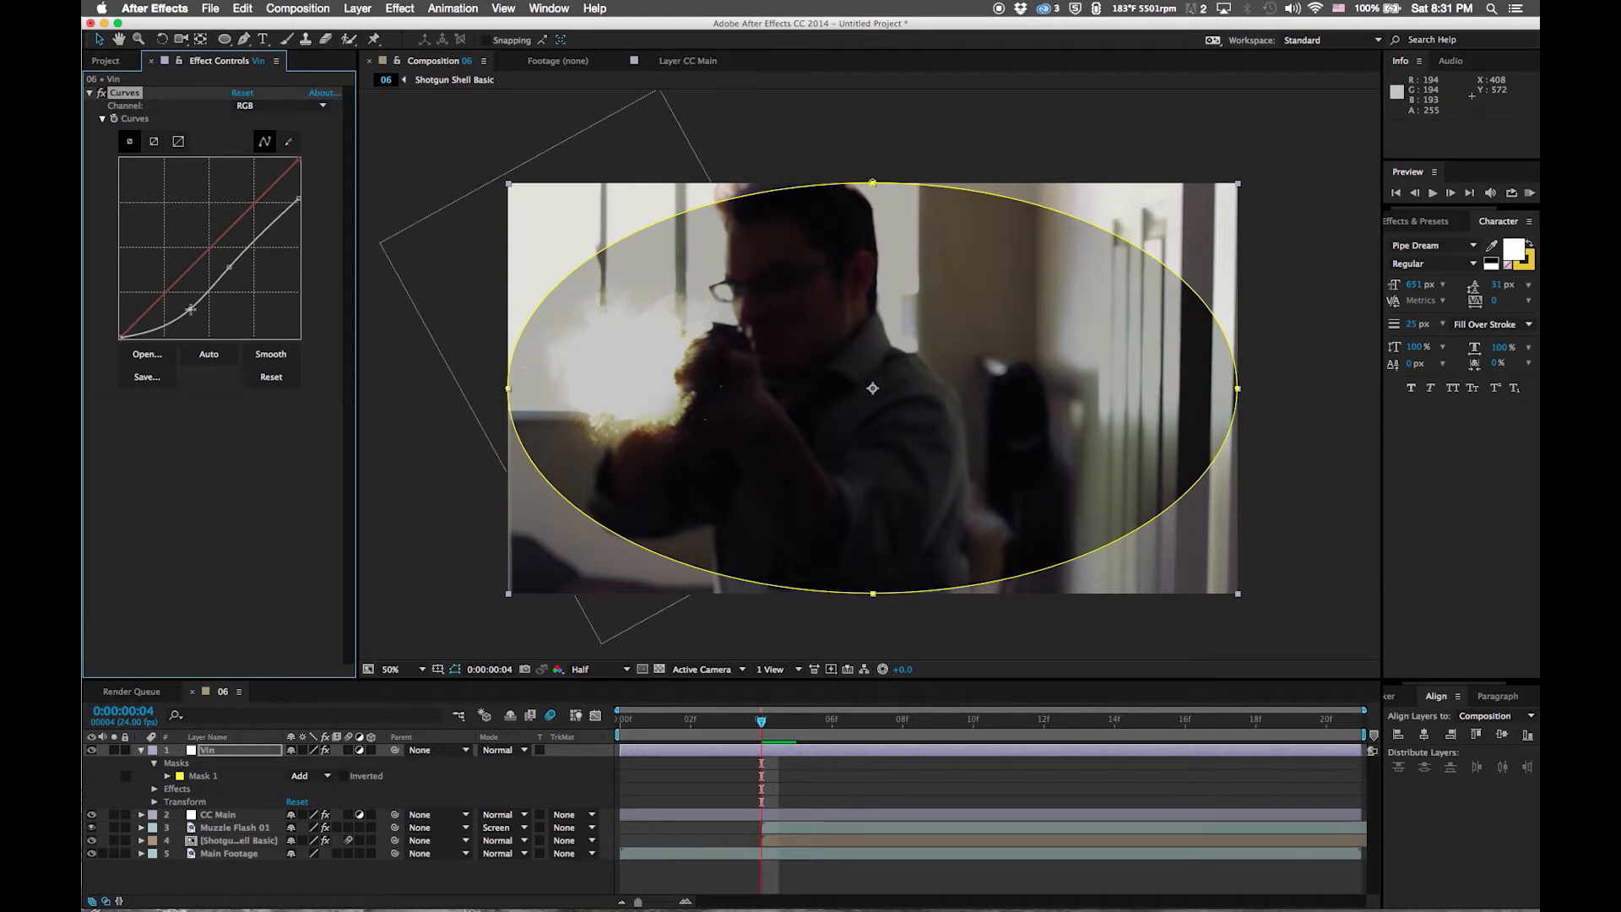
Set the elliptical mask on the Vin layer to Subtract
left_click(321, 775)
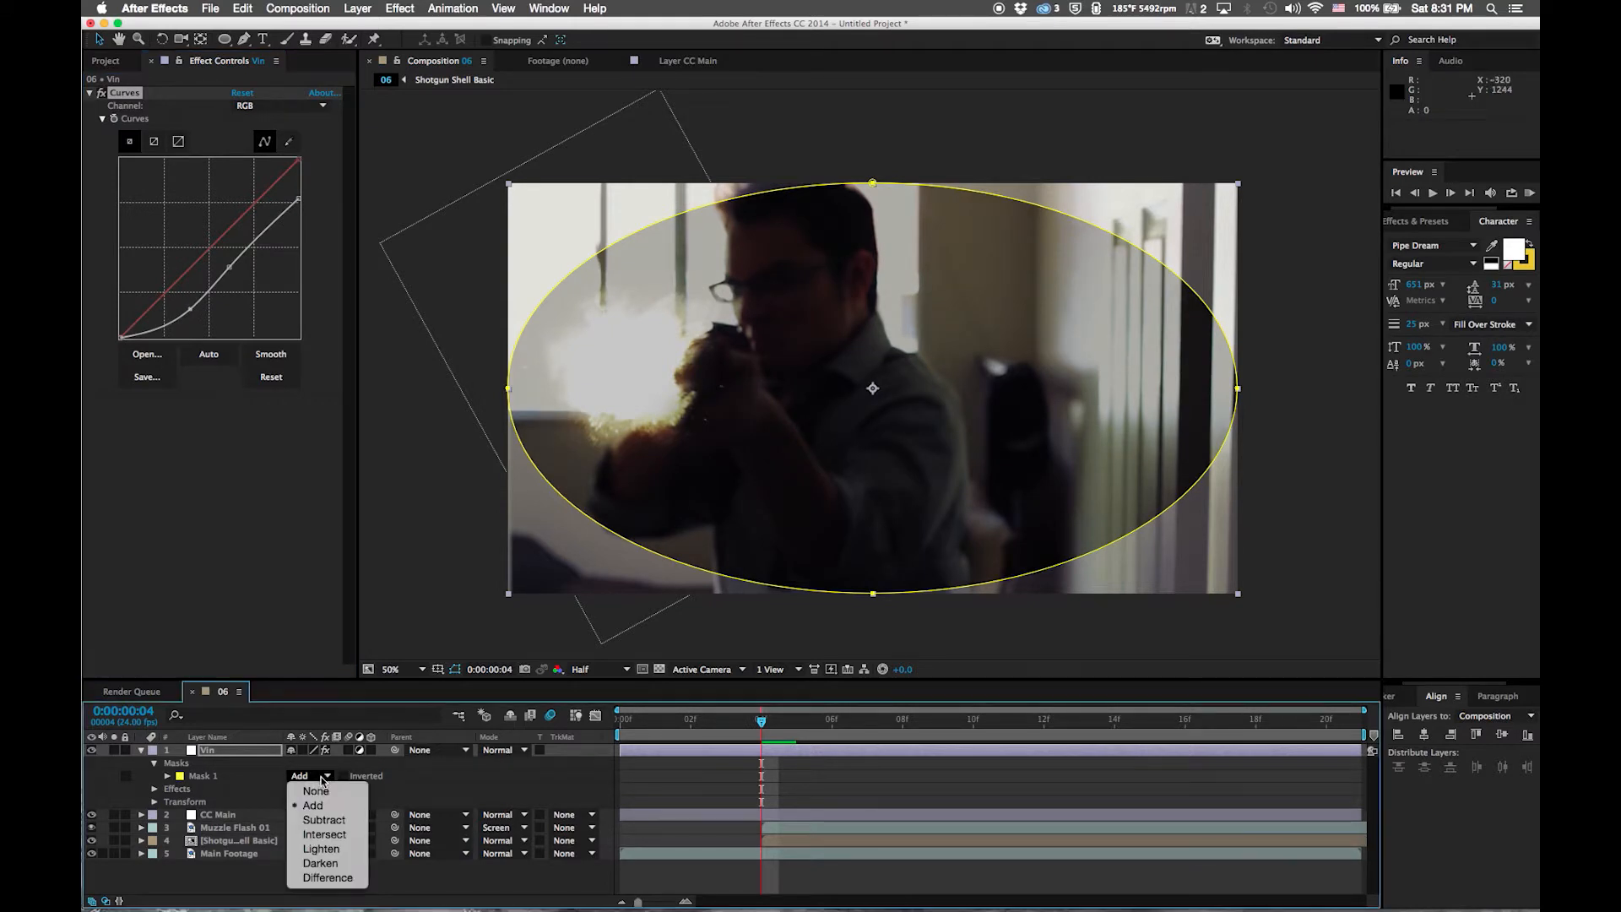
left_click(203, 776)
left_click(305, 775)
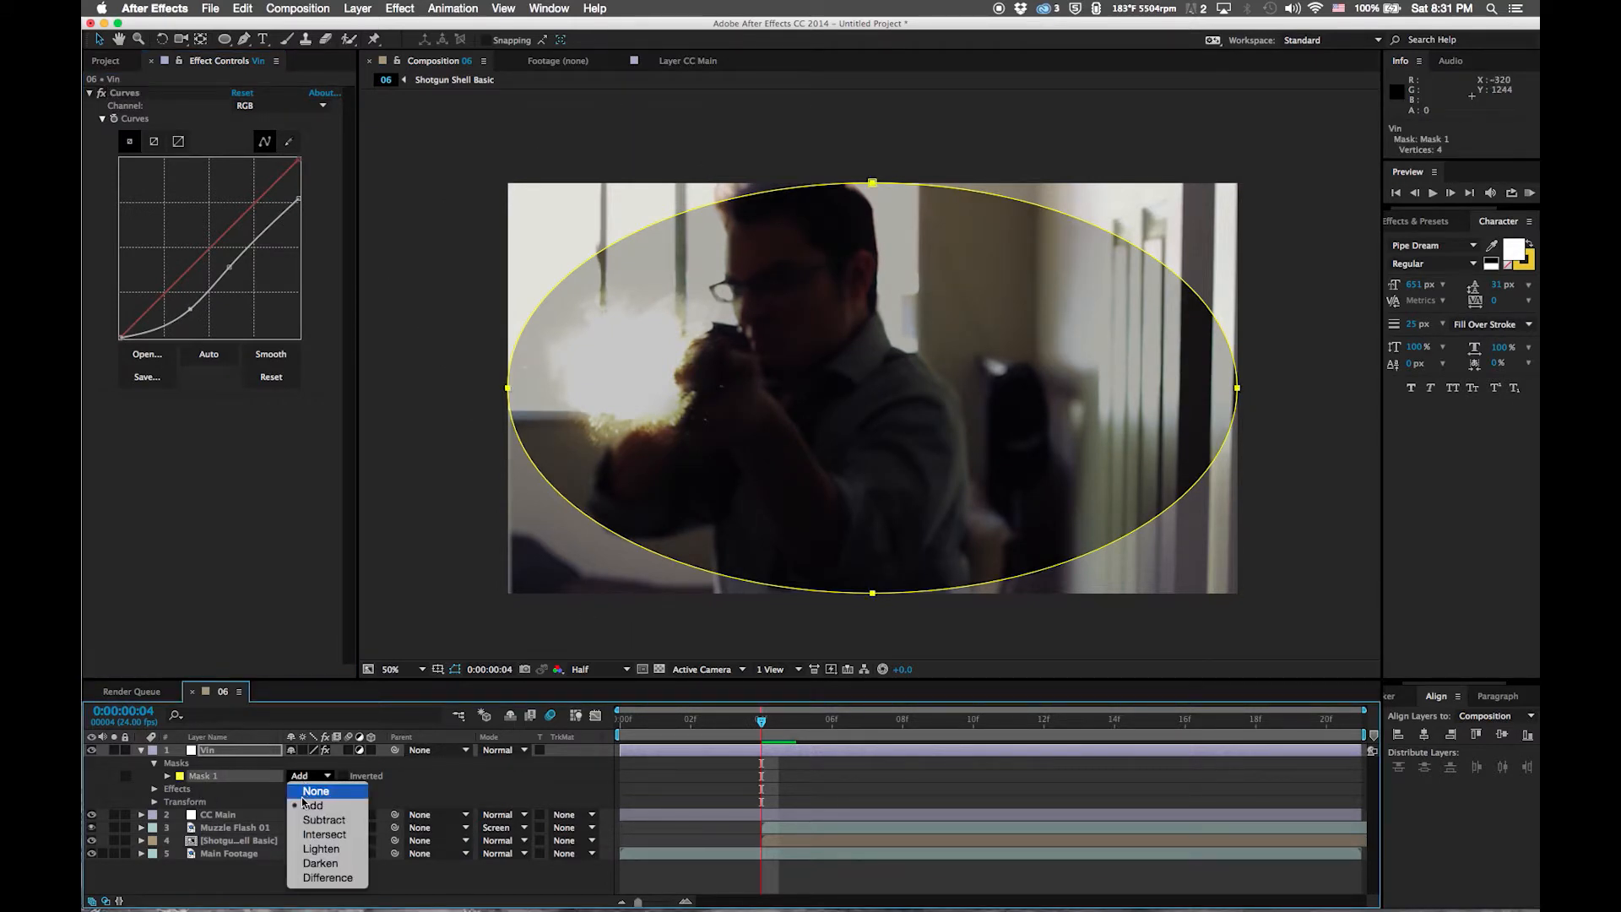
left_click(322, 820)
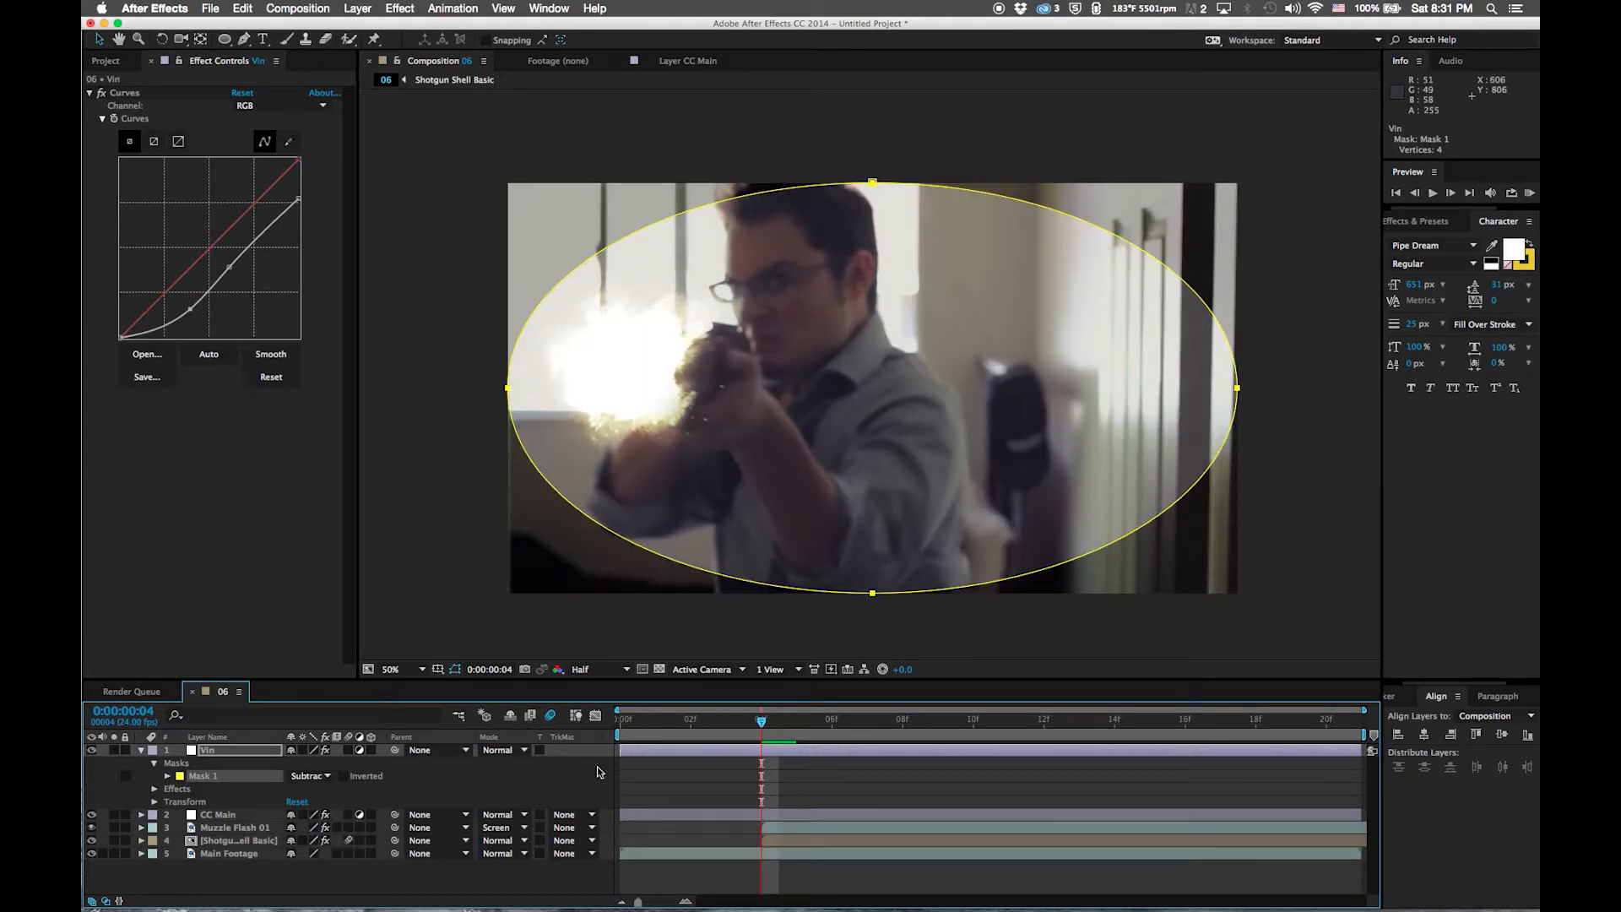
Set the Vin layer's mask feather to 300 pixels in both directions
key("f")
left_click(216, 754)
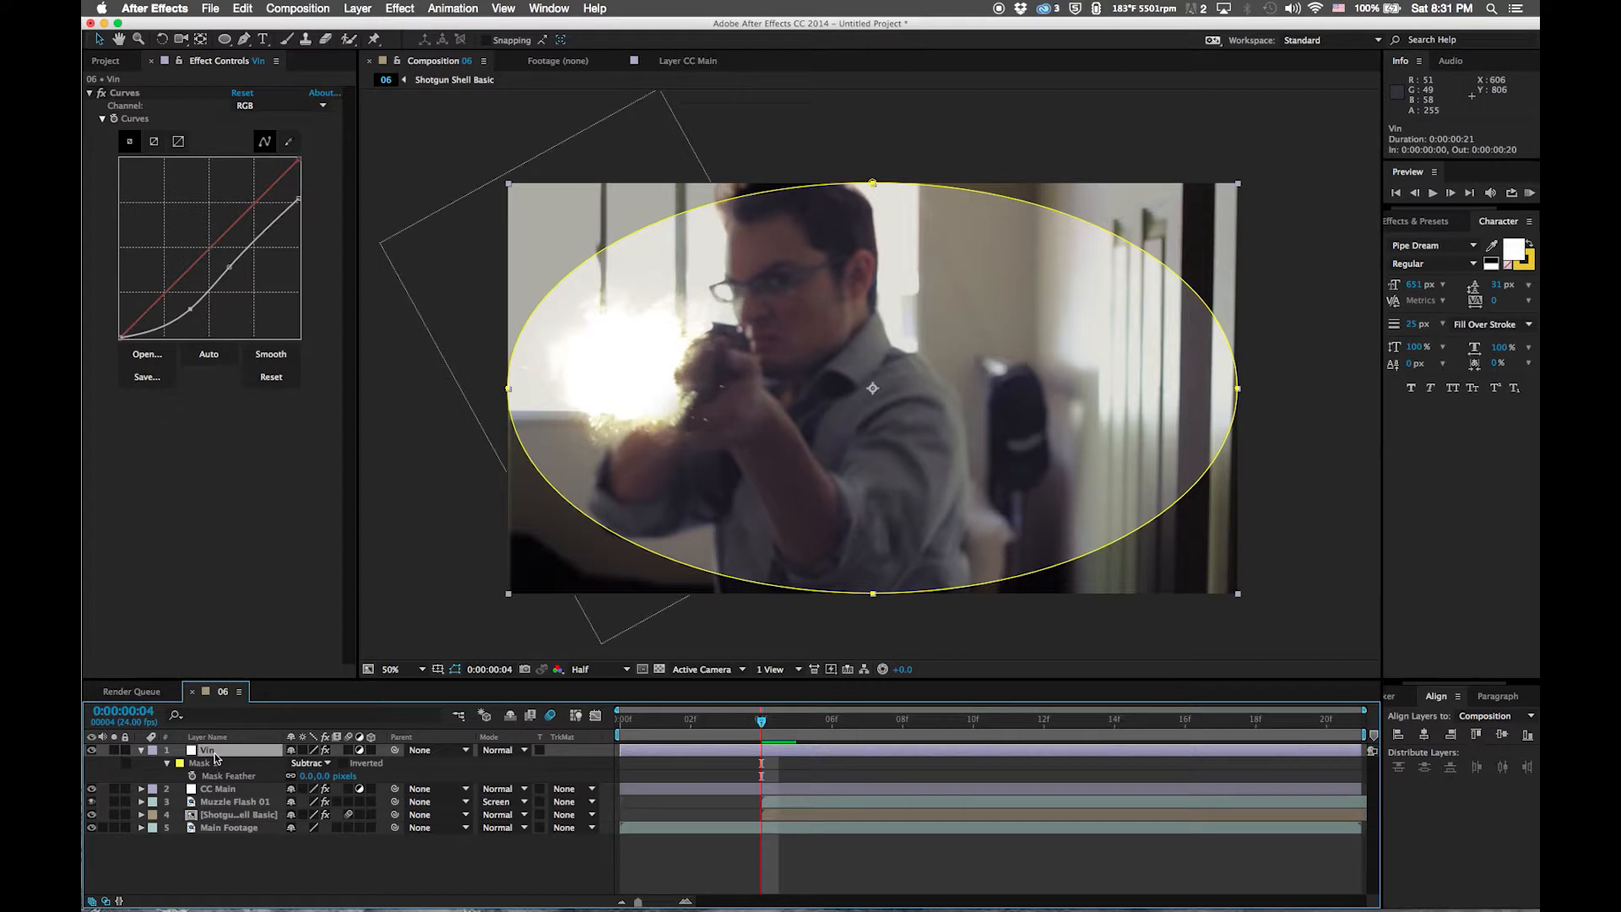
left_click(323, 775)
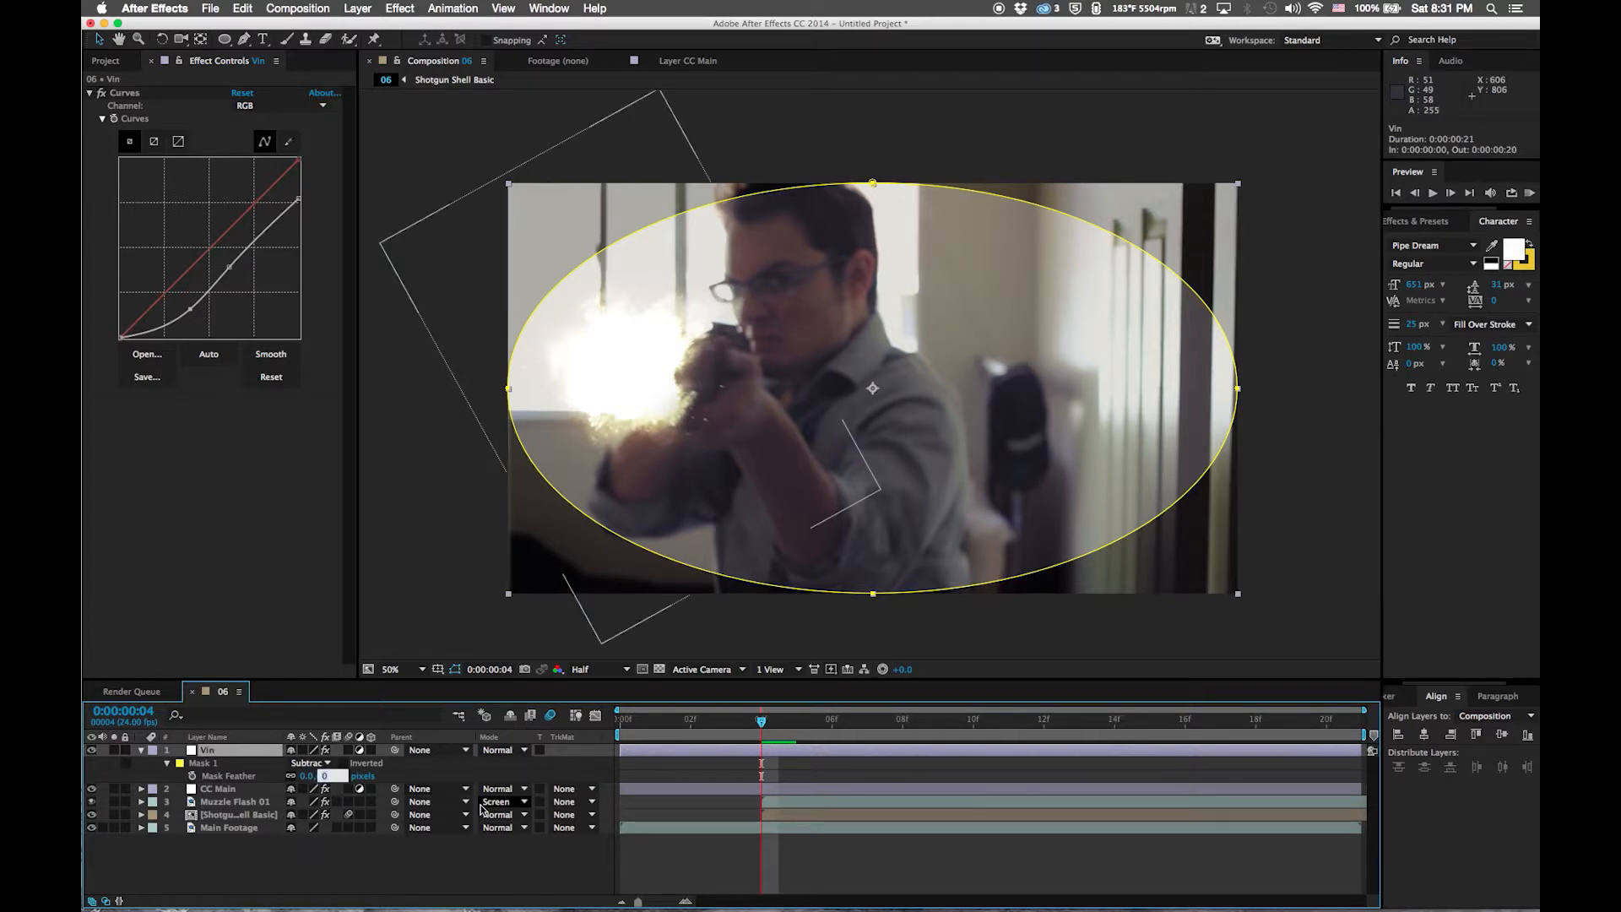
key("Return")
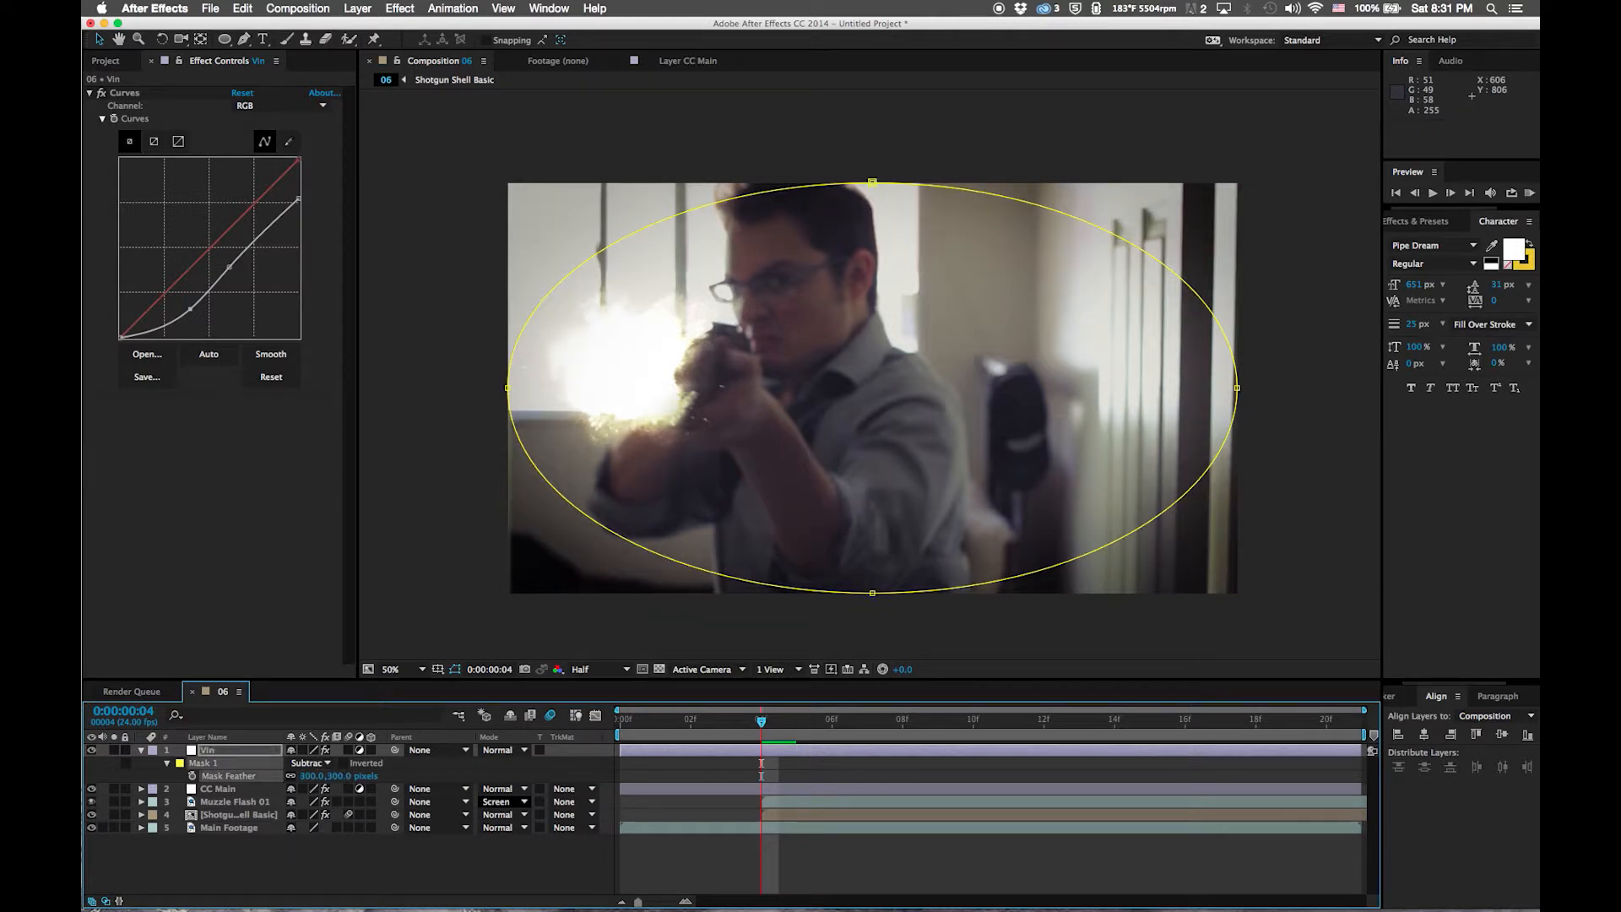
Preview the vignette and compare frame 5 with the Vin layer hidden and shown
left_click(840, 867)
key("space")
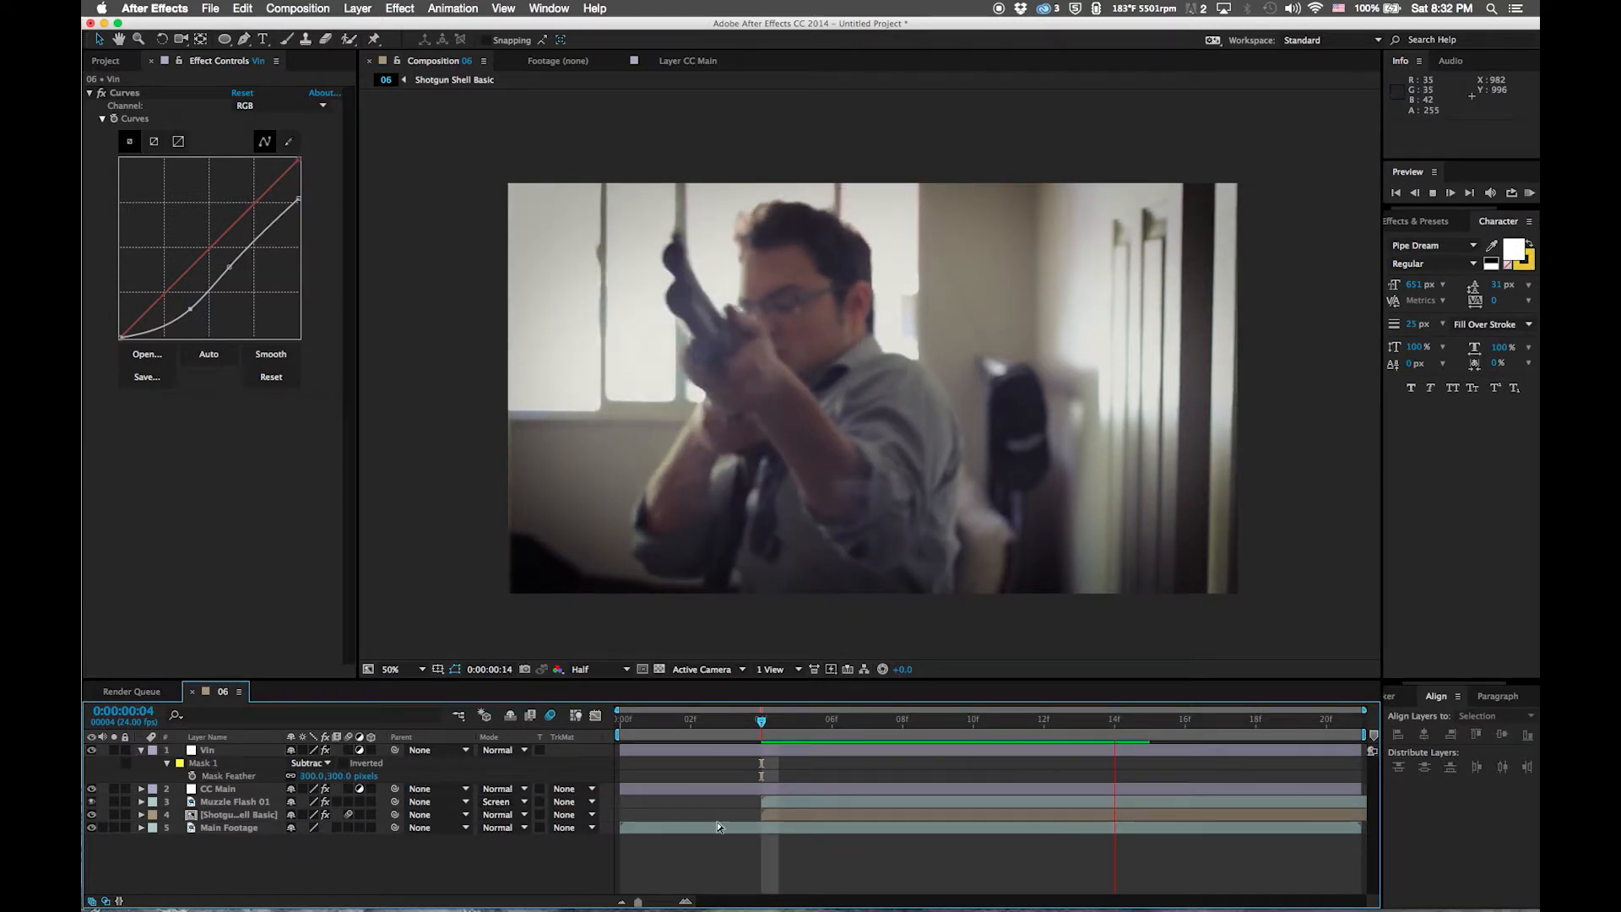
key("space")
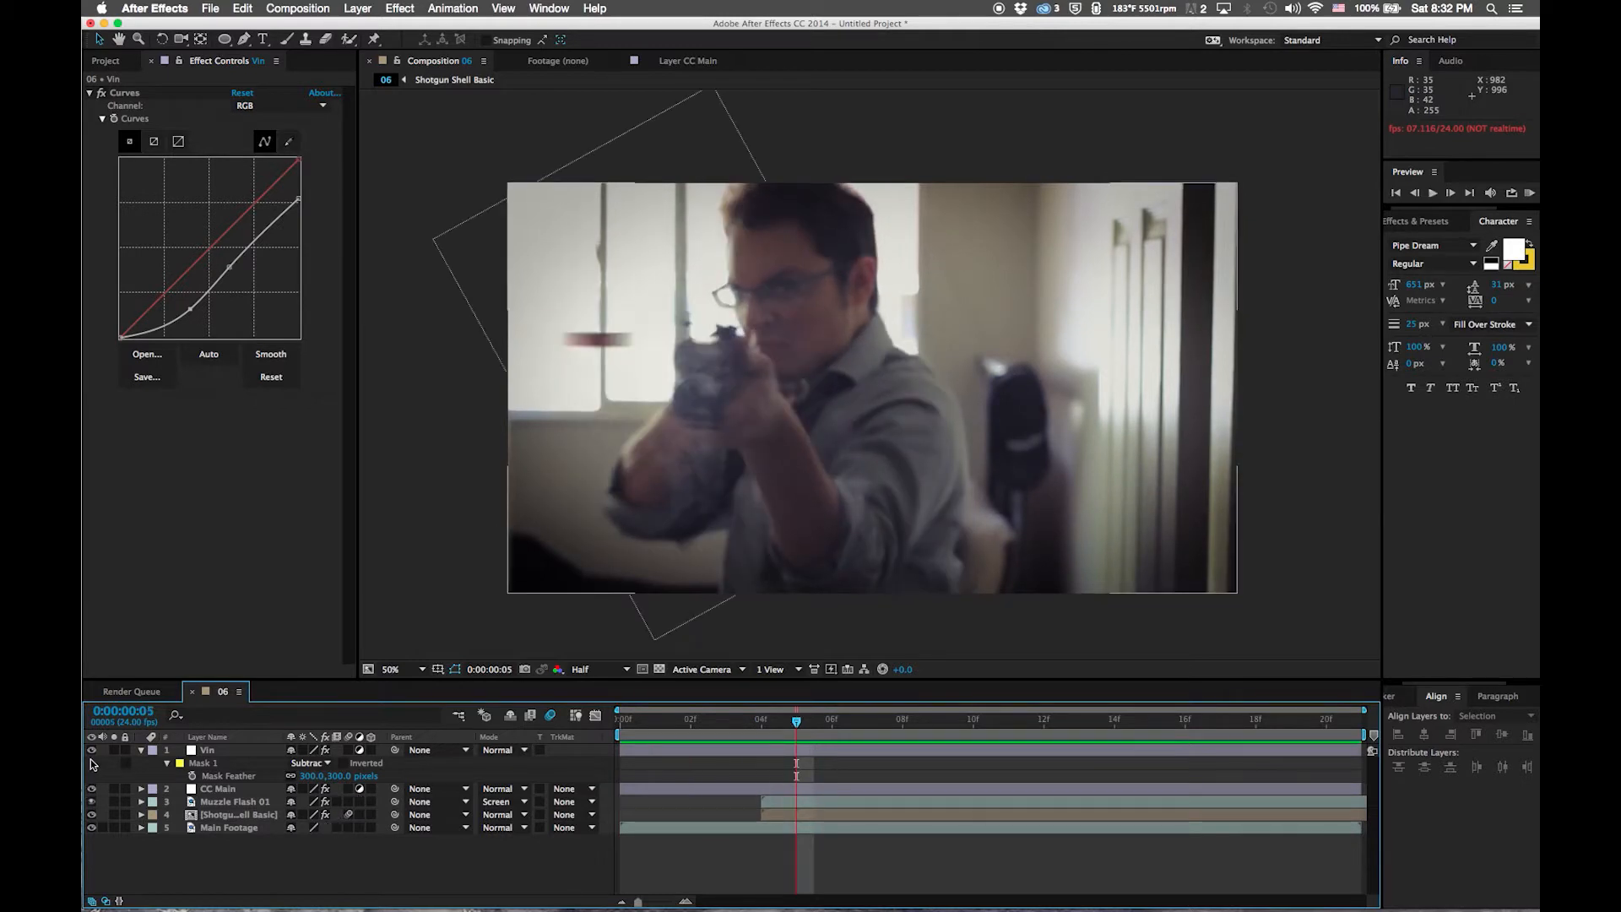
left_click(92, 749)
left_click(92, 749)
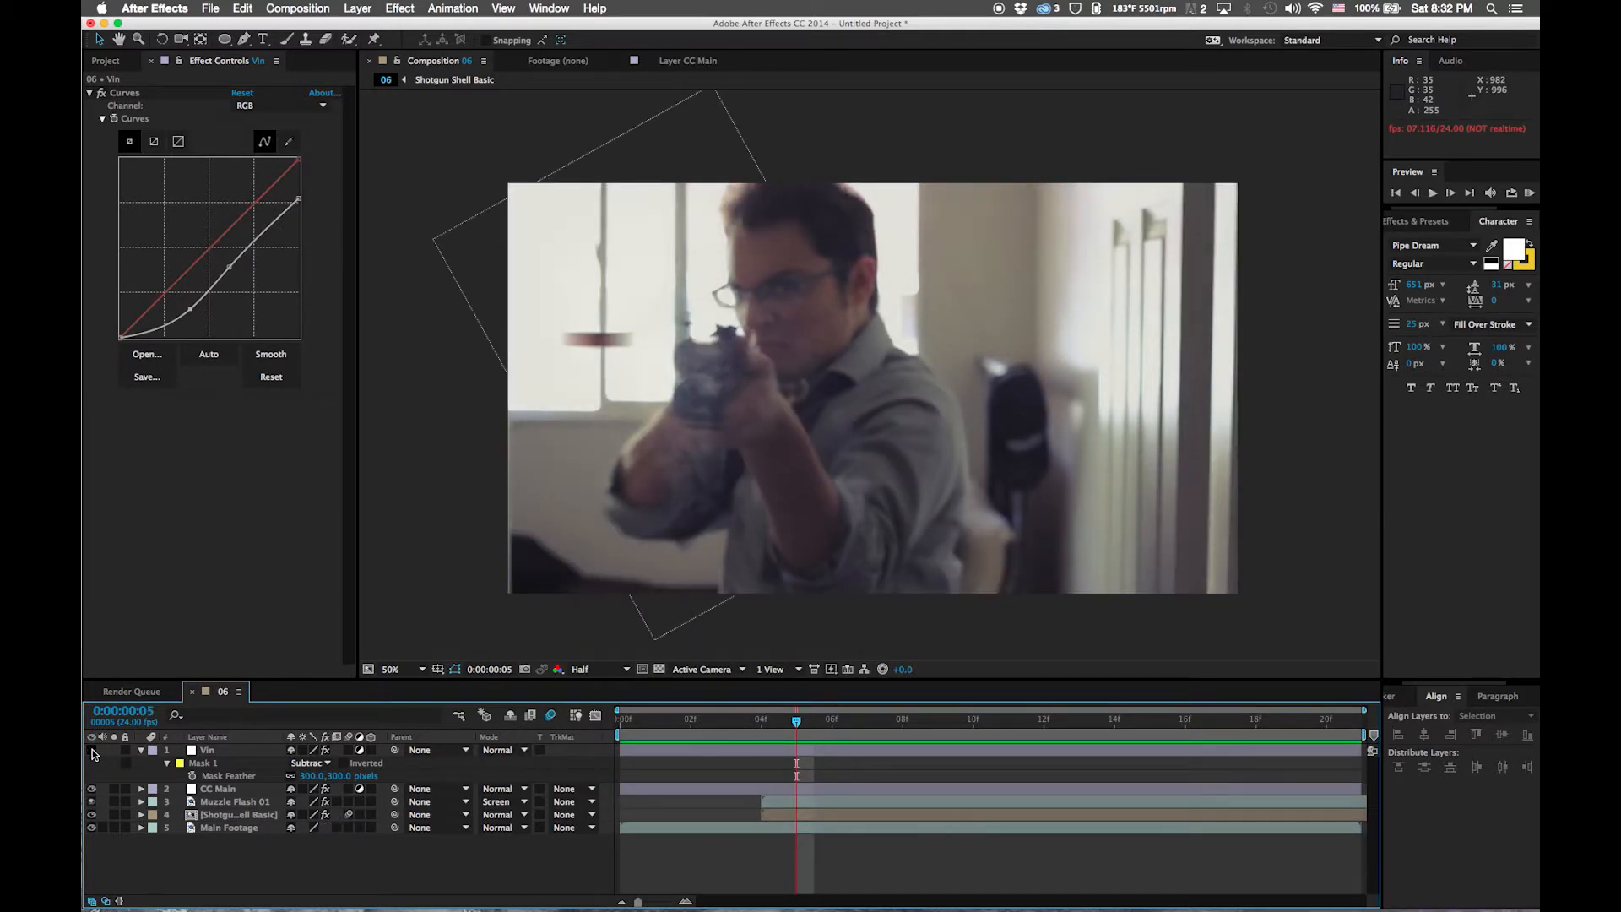
left_click(92, 749)
left_click(92, 750)
left_click(92, 750)
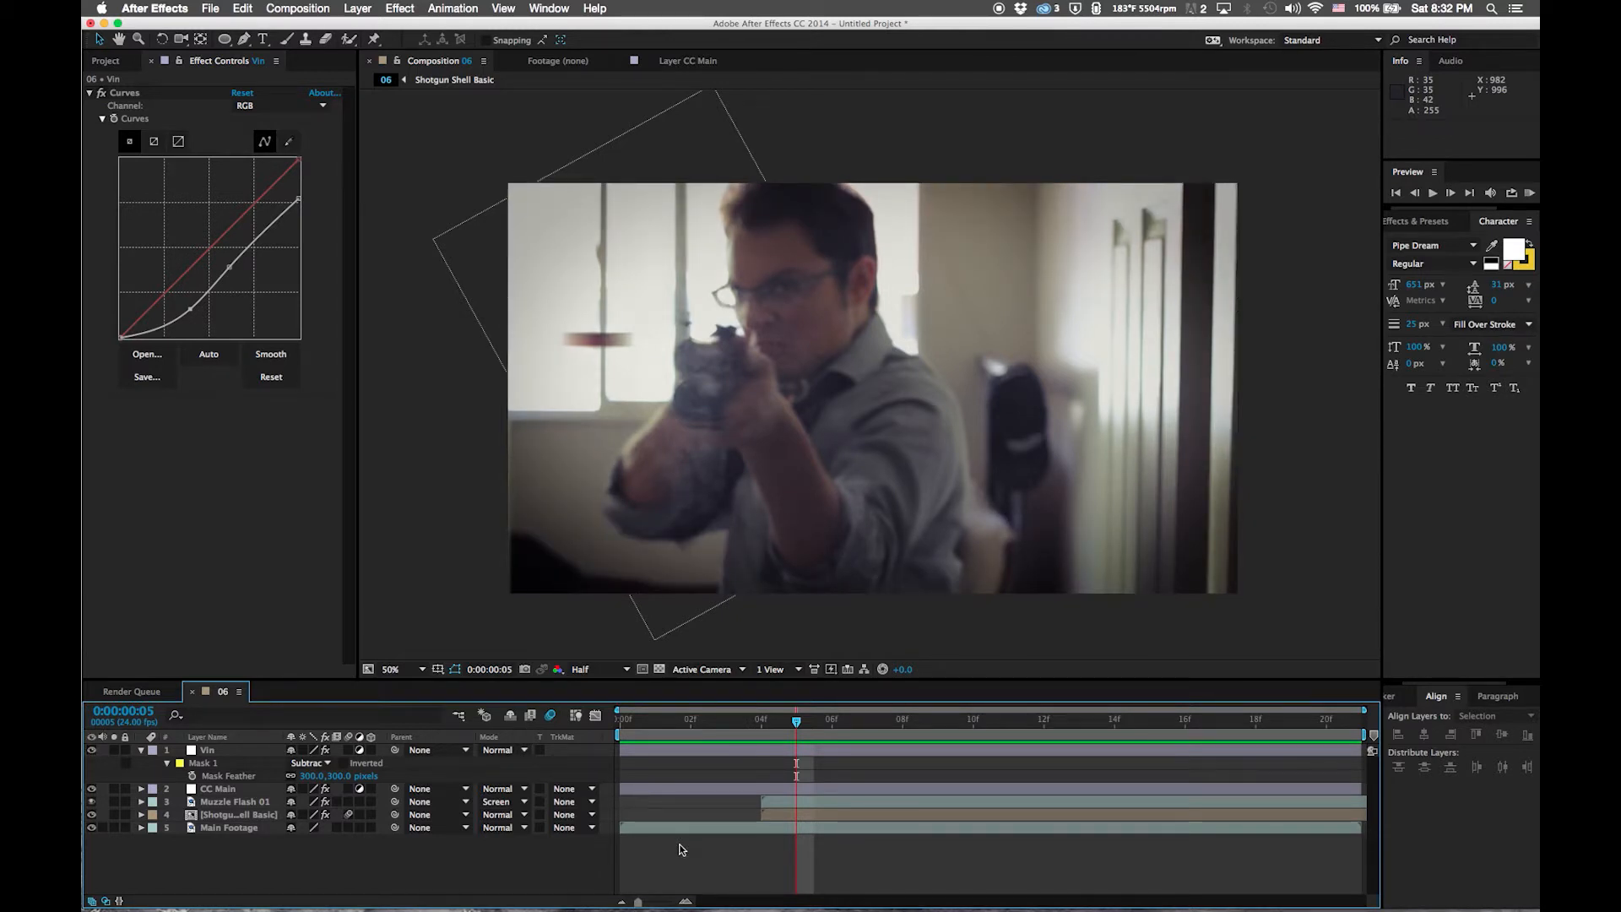
key("space")
key("space")
Collapse the Vin layer's properties and play a RAM preview of the whole composition
left_click(141, 750)
left_click_drag(765, 723, 683, 745)
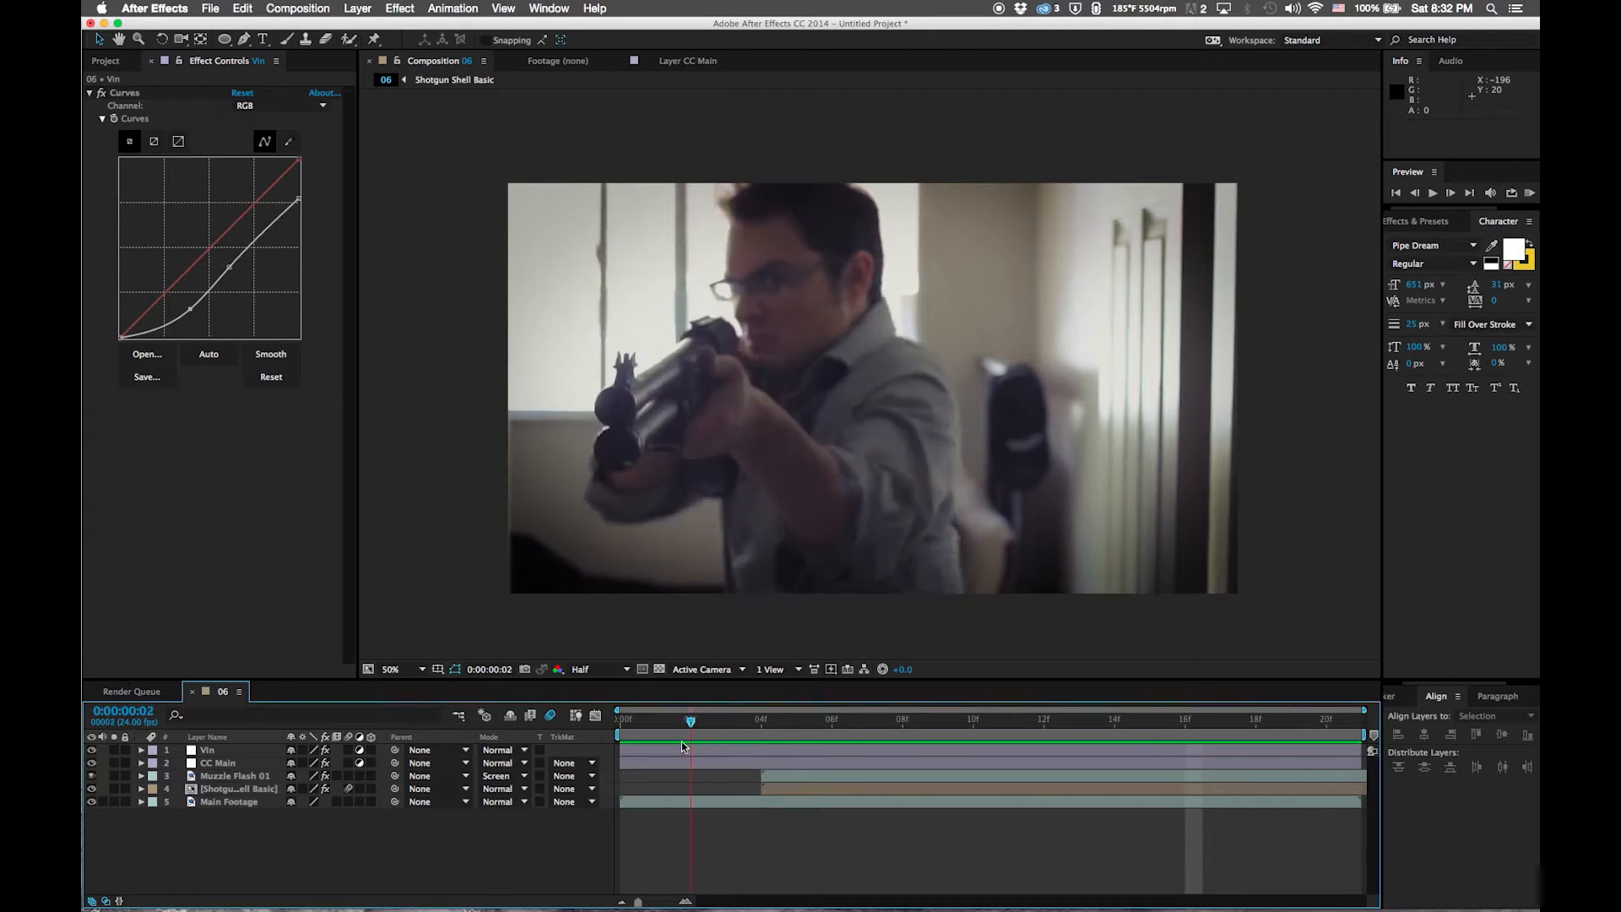
left_click(1528, 194)
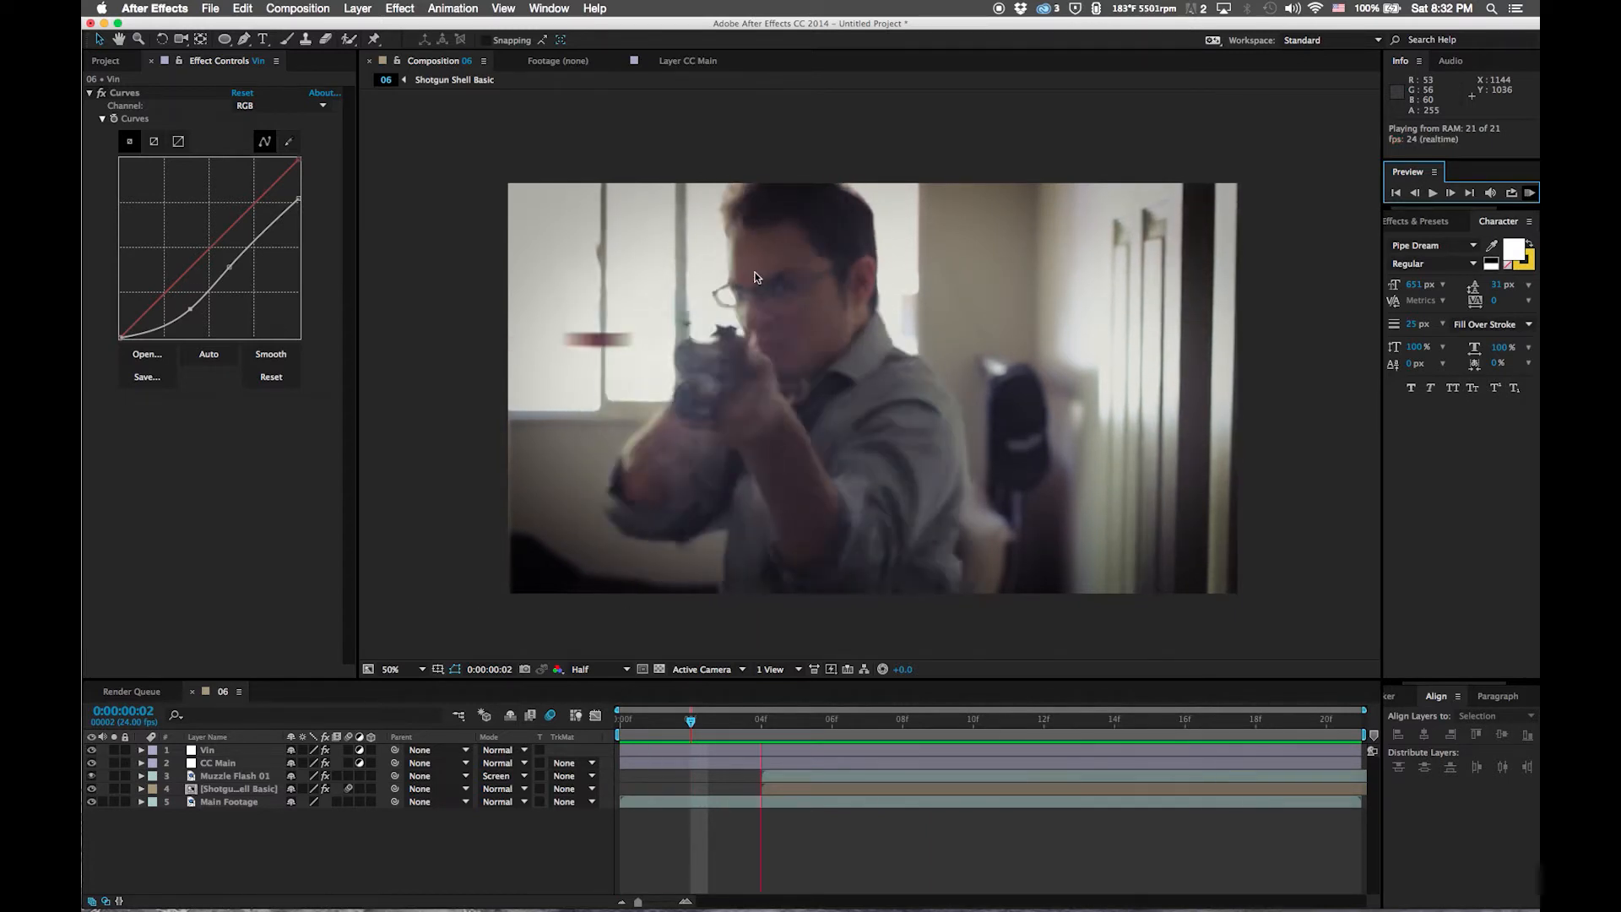
key("space")
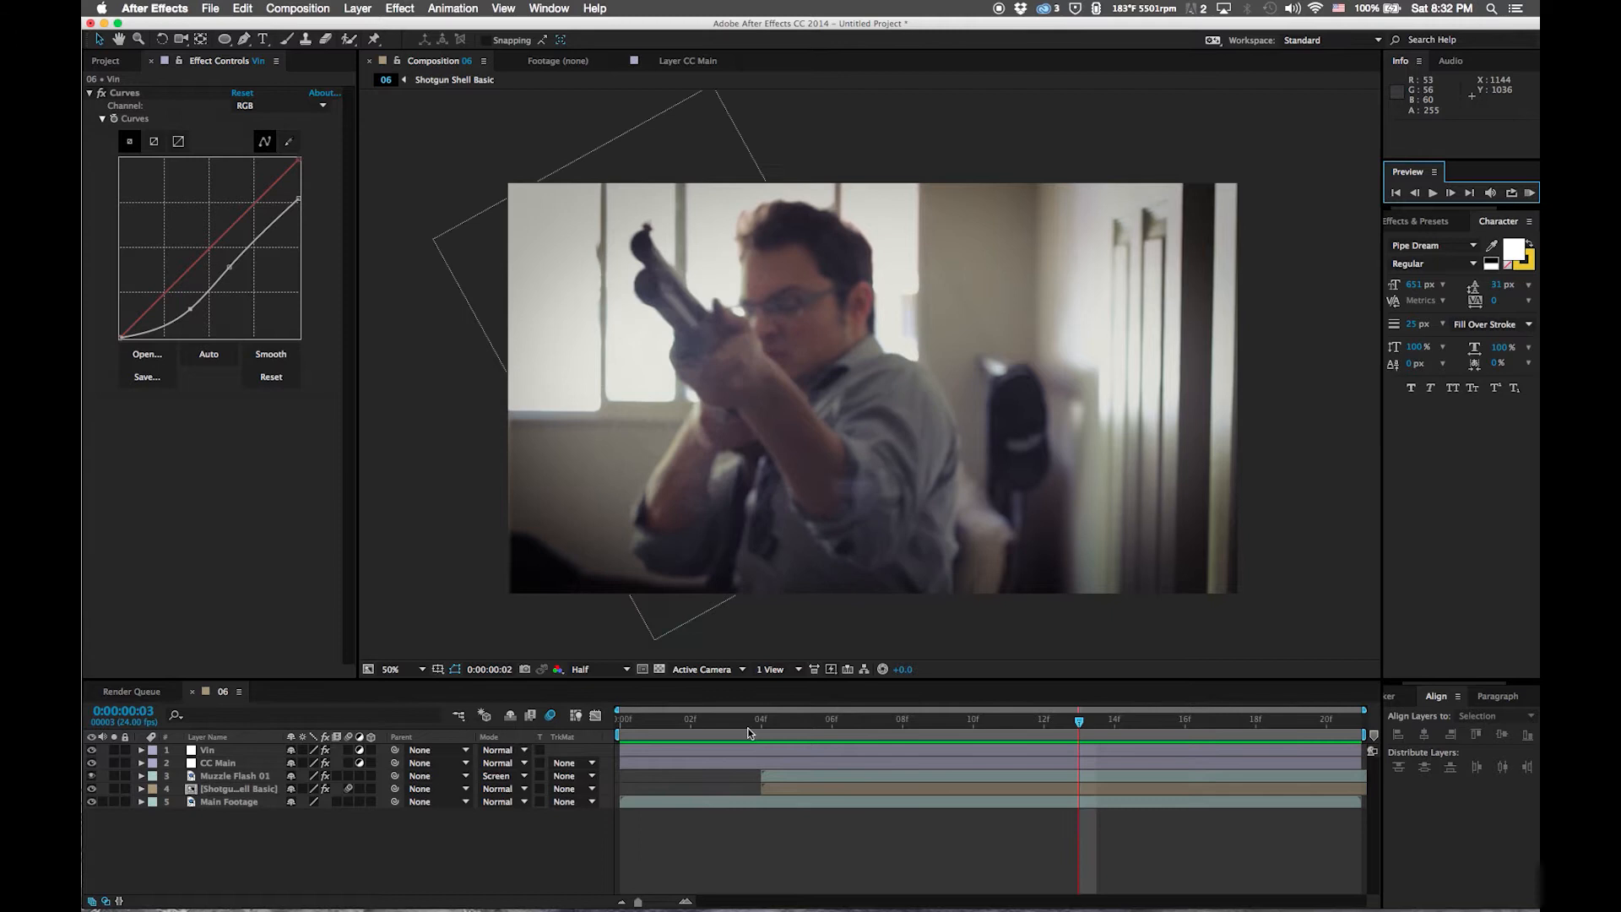
Duplicate the Muzzle Flash 01 layer at frame 4 and apply Freeze Frame to the copy
left_click_drag(748, 728, 763, 729)
left_click(261, 775)
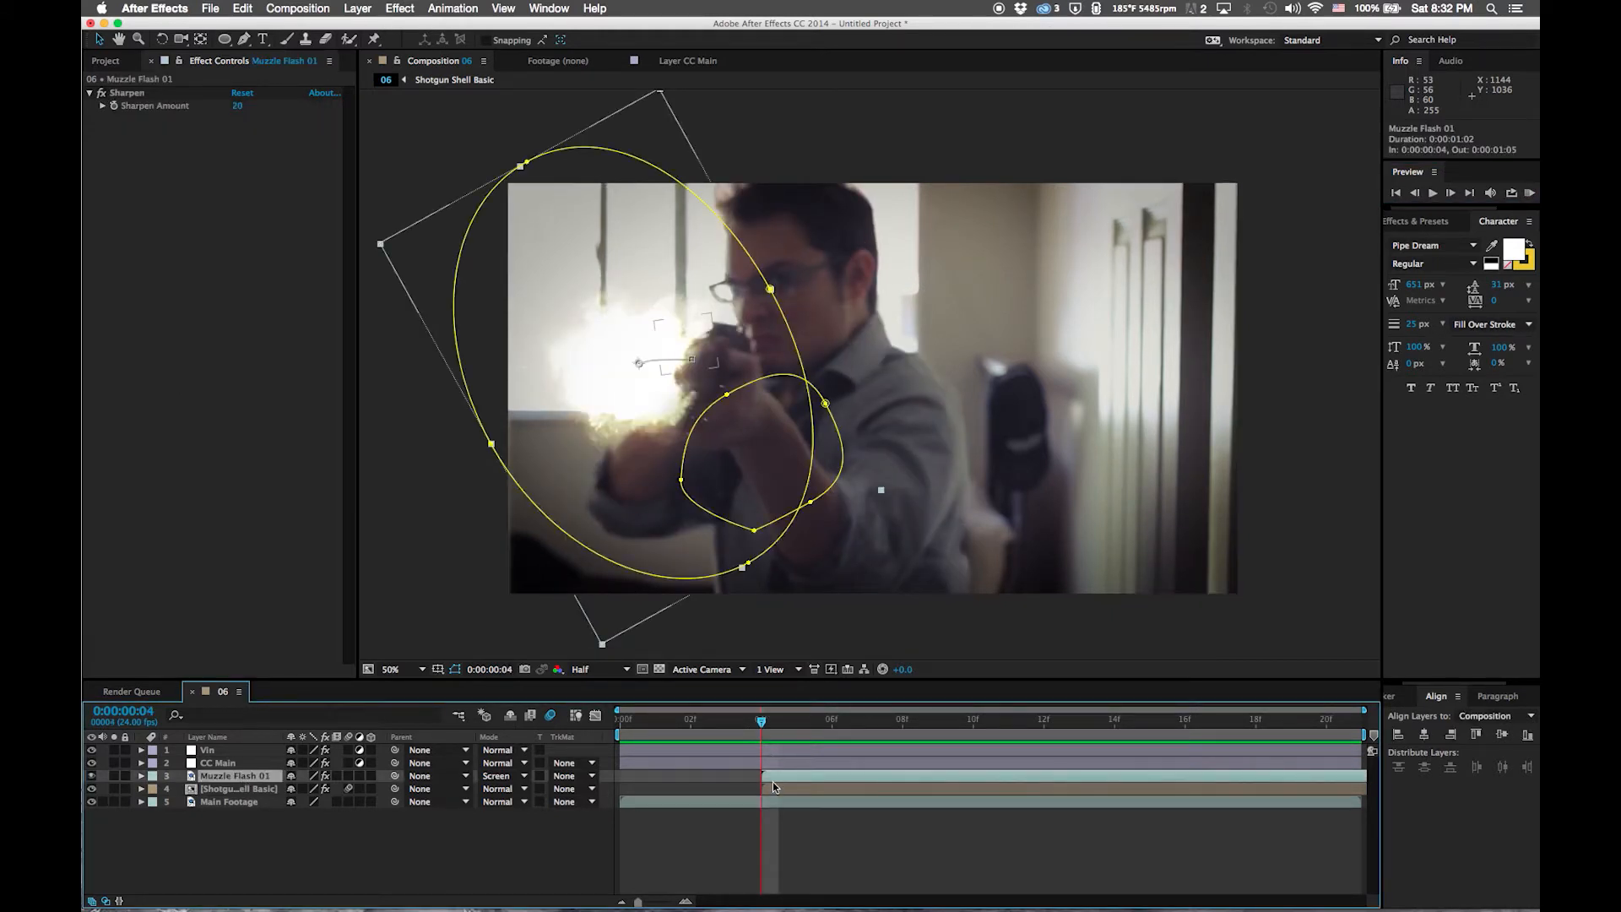
key("super+d")
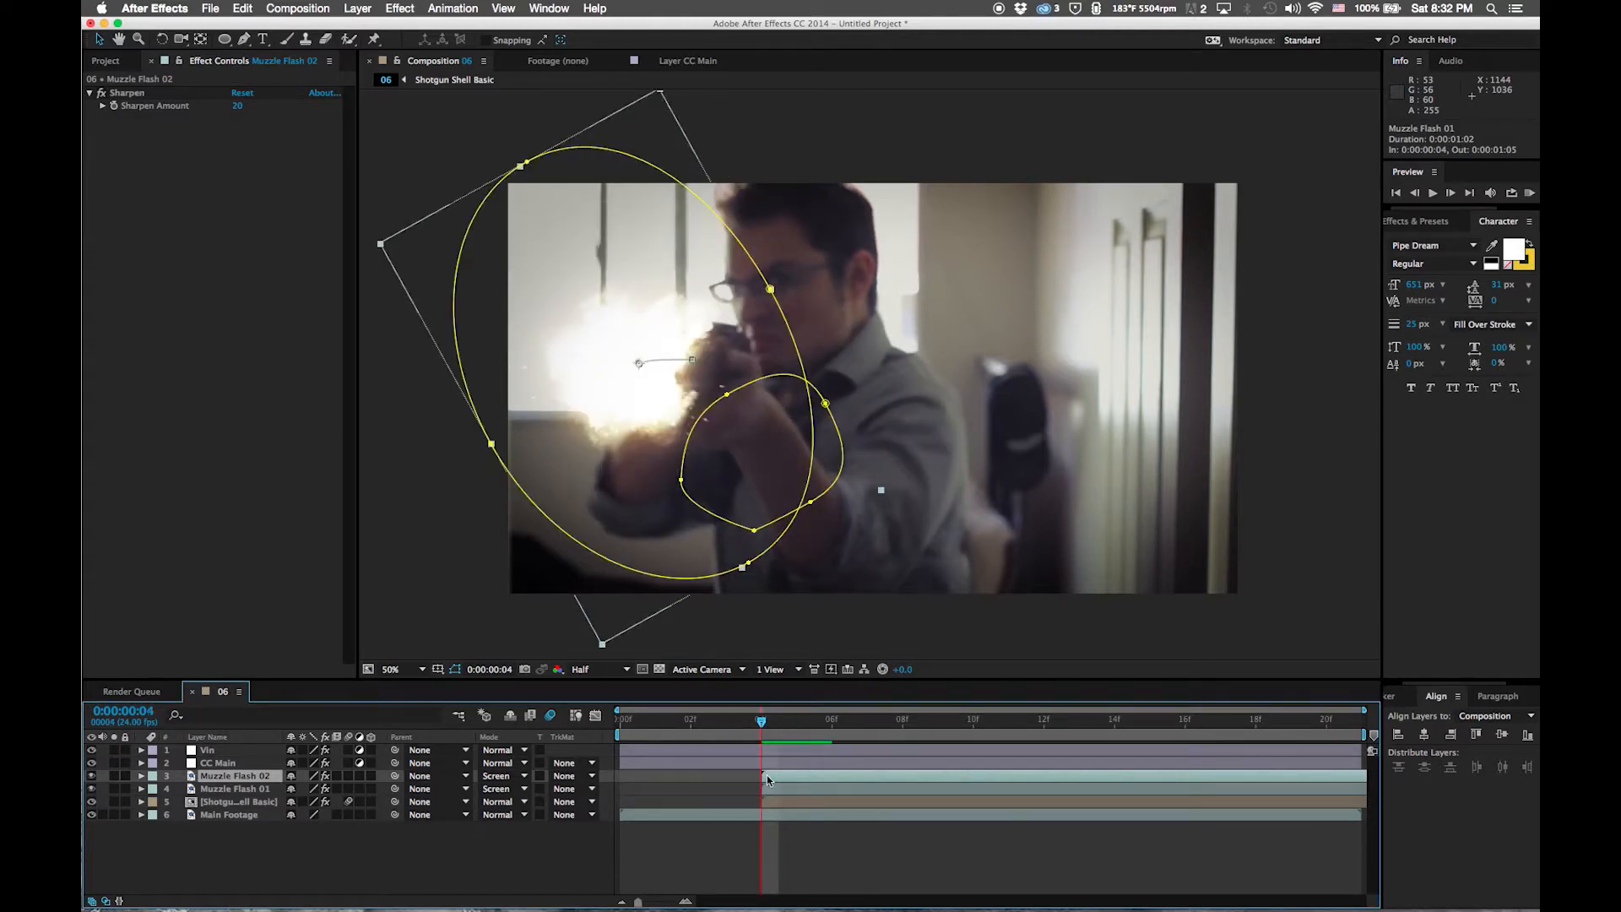
right_click(765, 773)
mouse_move(798, 445)
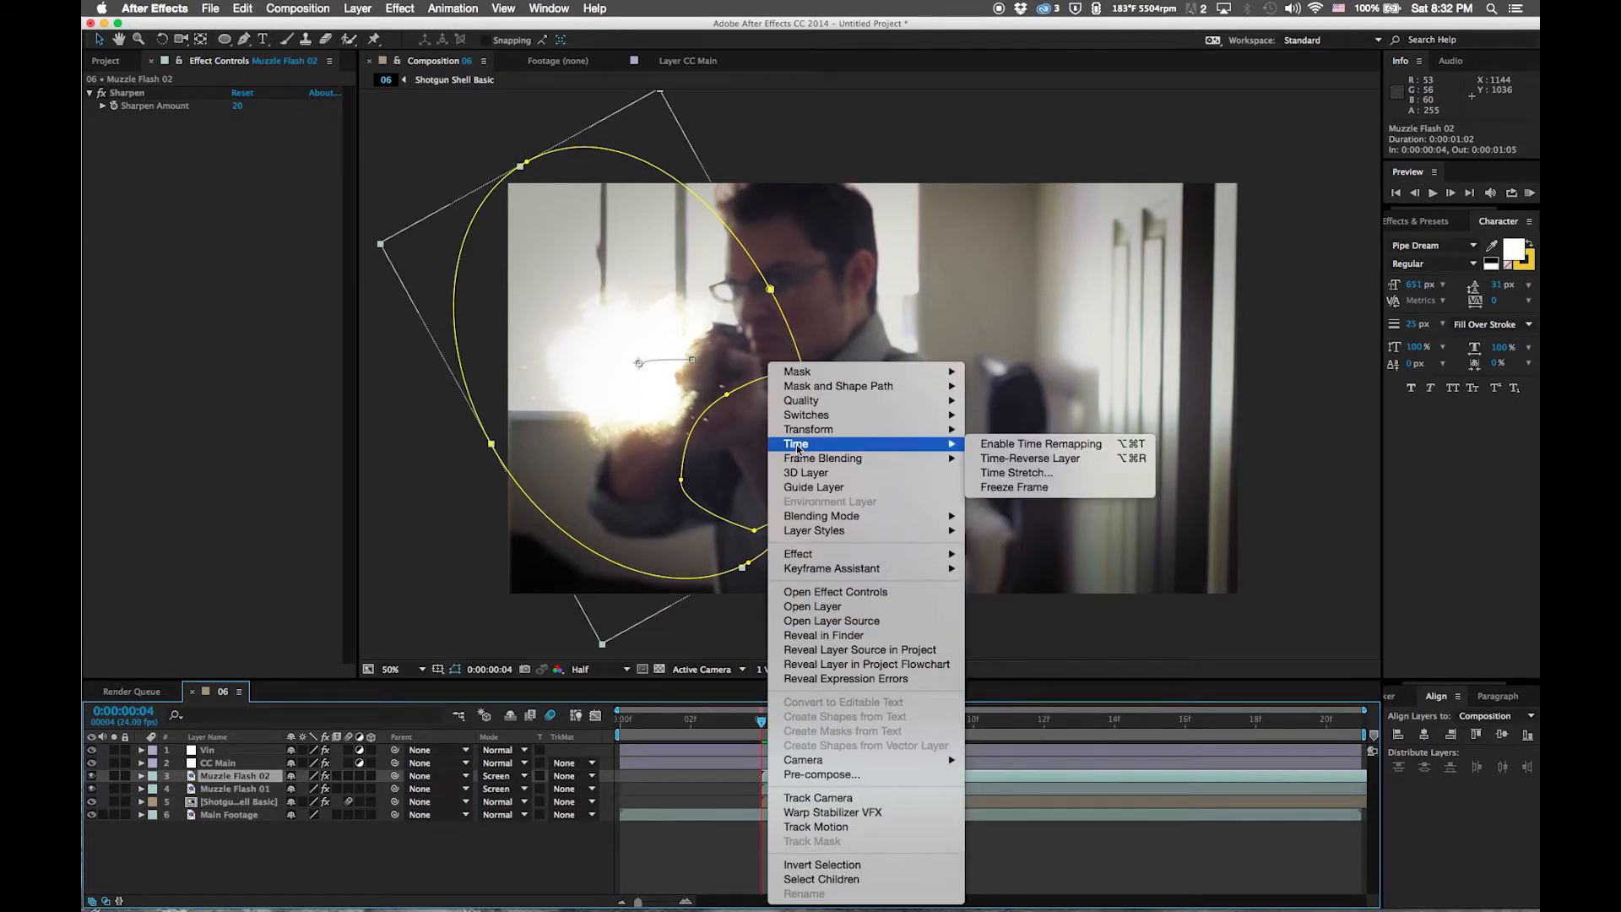
left_click(1021, 487)
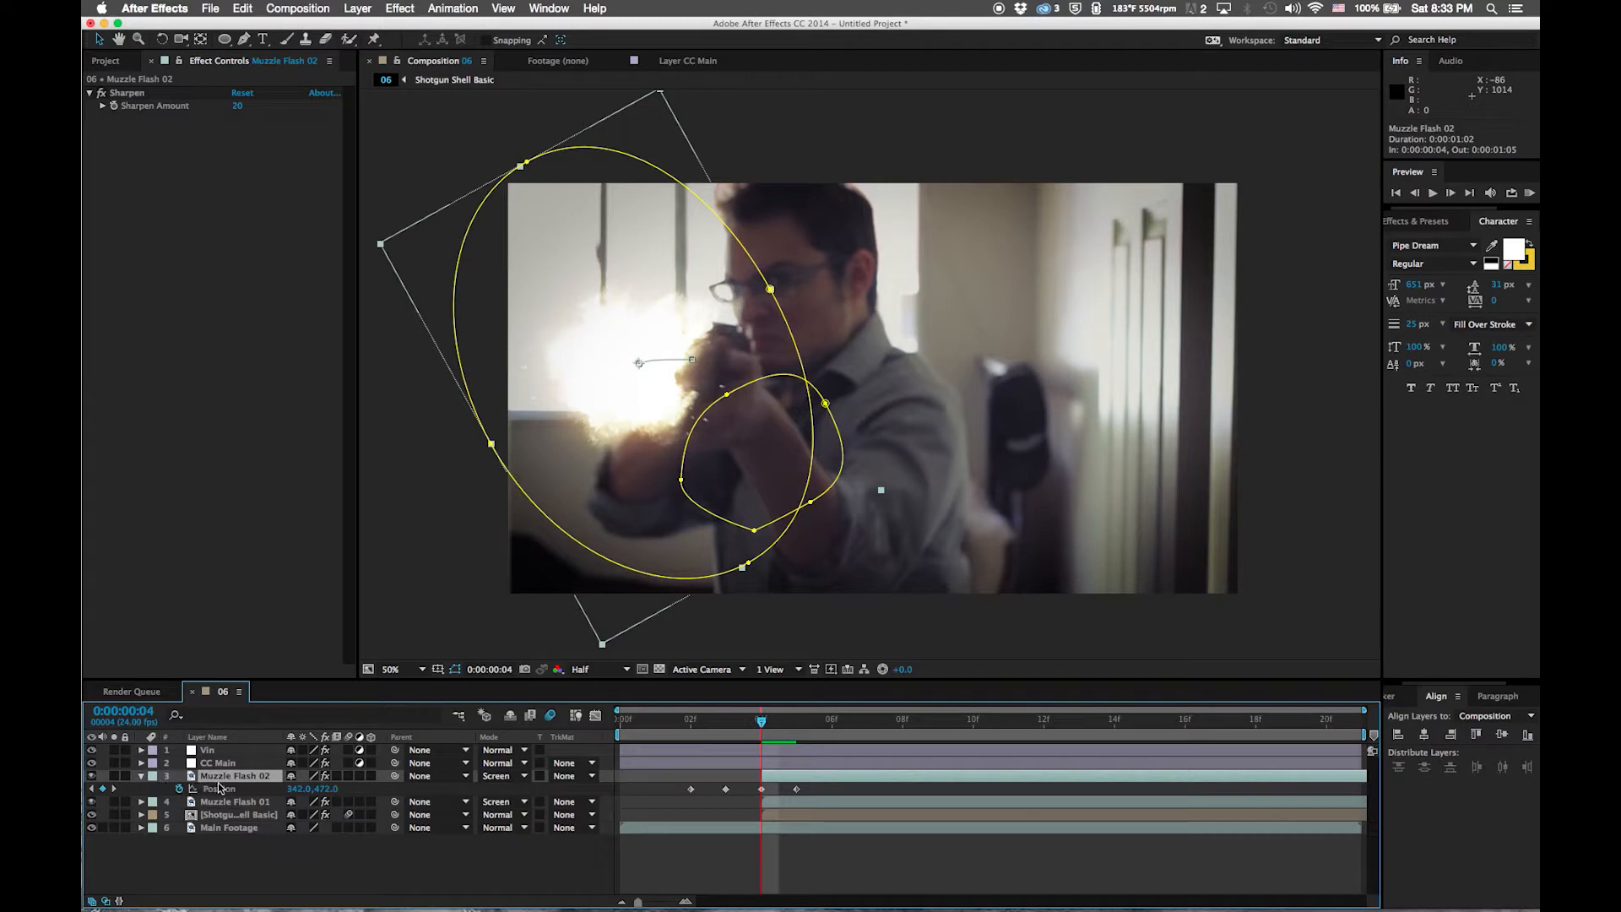
Remove the position keyframes from Muzzle Flash 02 and parent it to Muzzle Flash 01
left_click(179, 789)
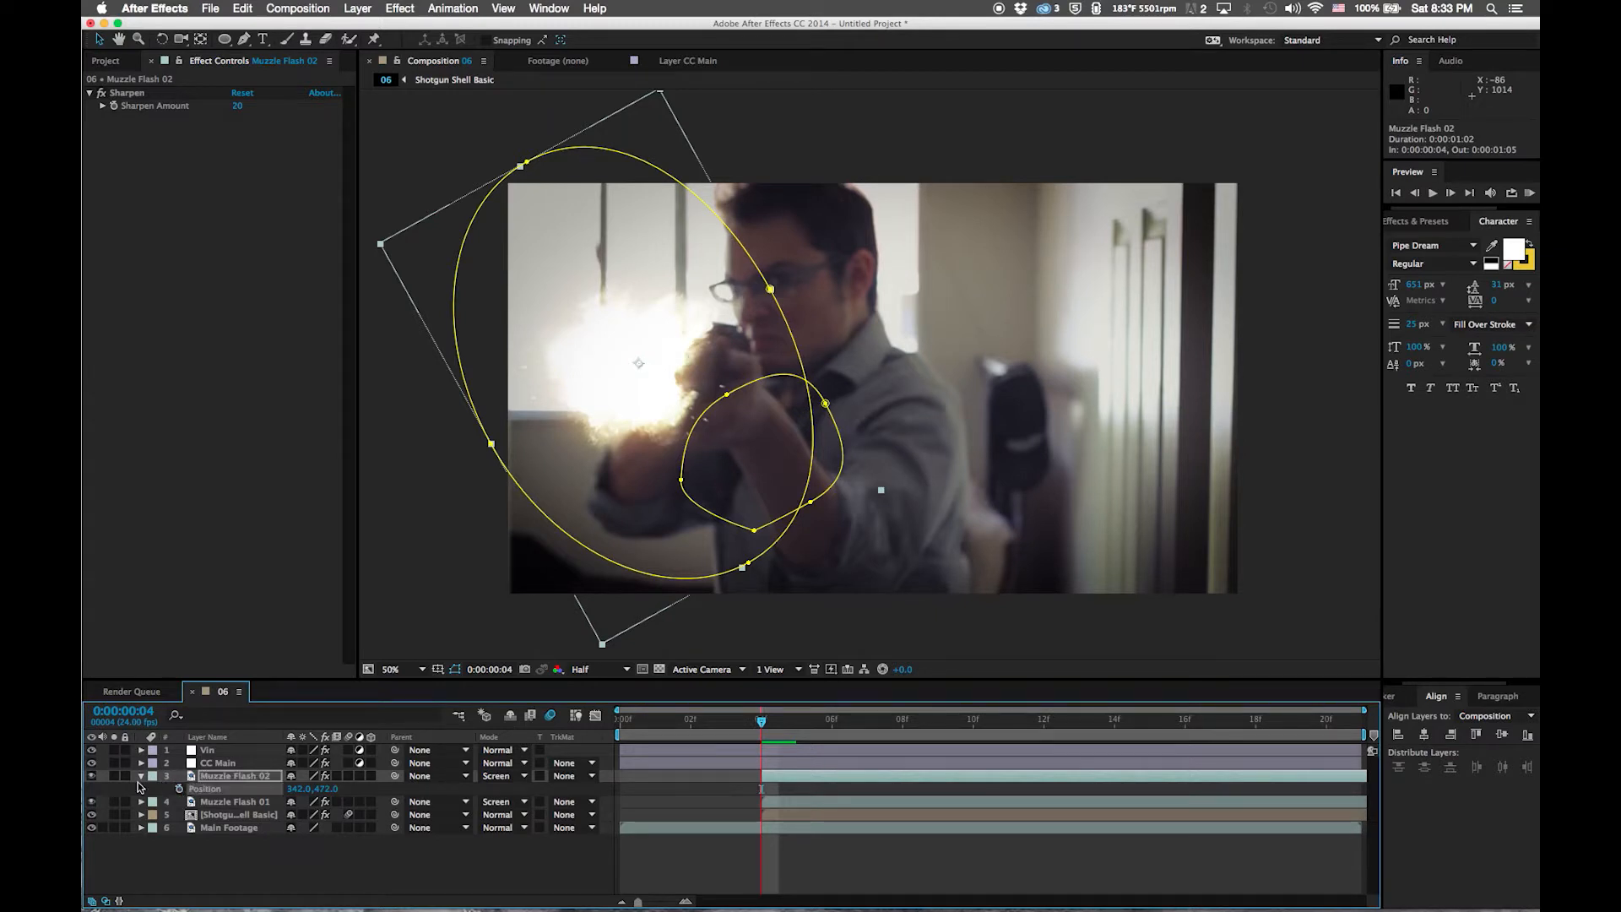
left_click(142, 777)
left_click_drag(394, 776, 249, 790)
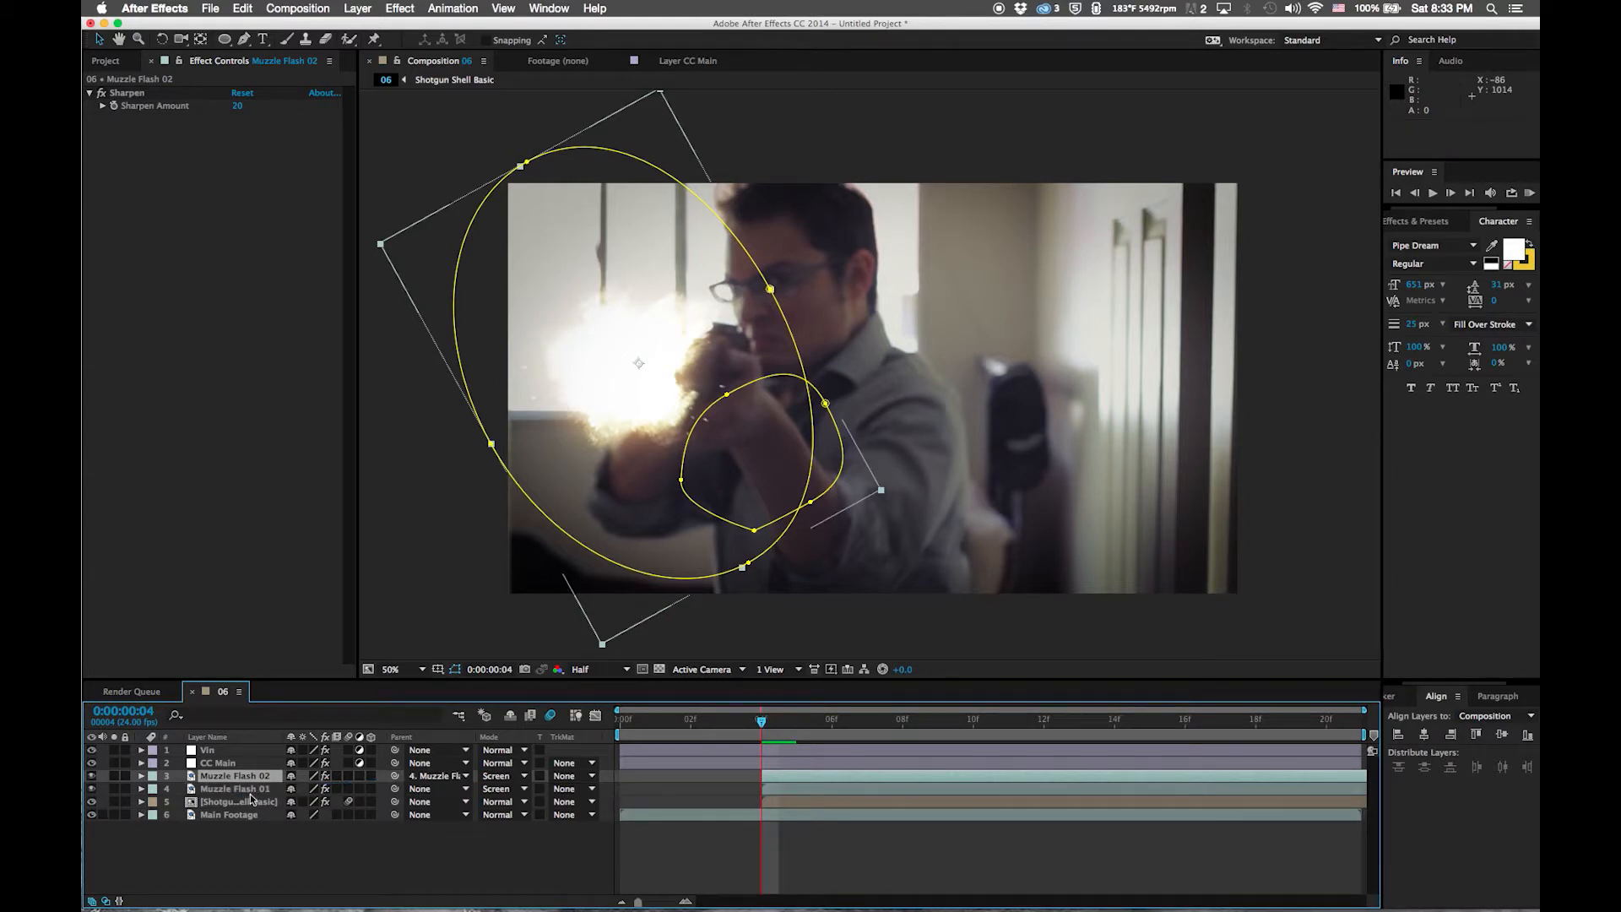
left_click(250, 791)
left_click(772, 777)
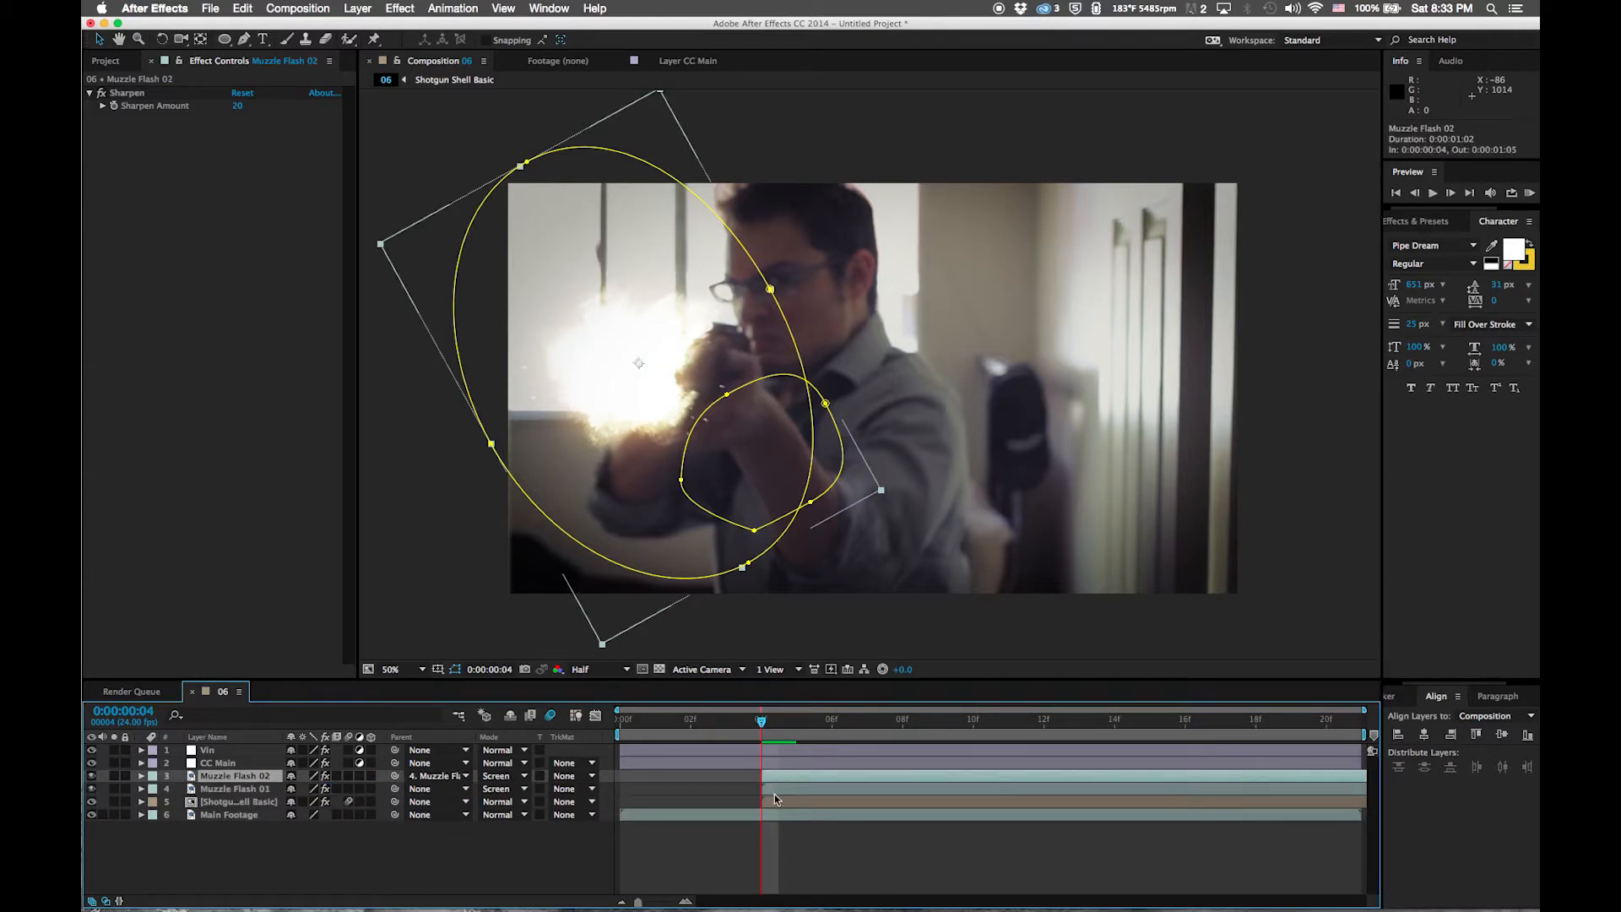
Slide the Muzzle Flash 02 layer one frame earlier in time so it starts at frame 3
left_click(774, 790)
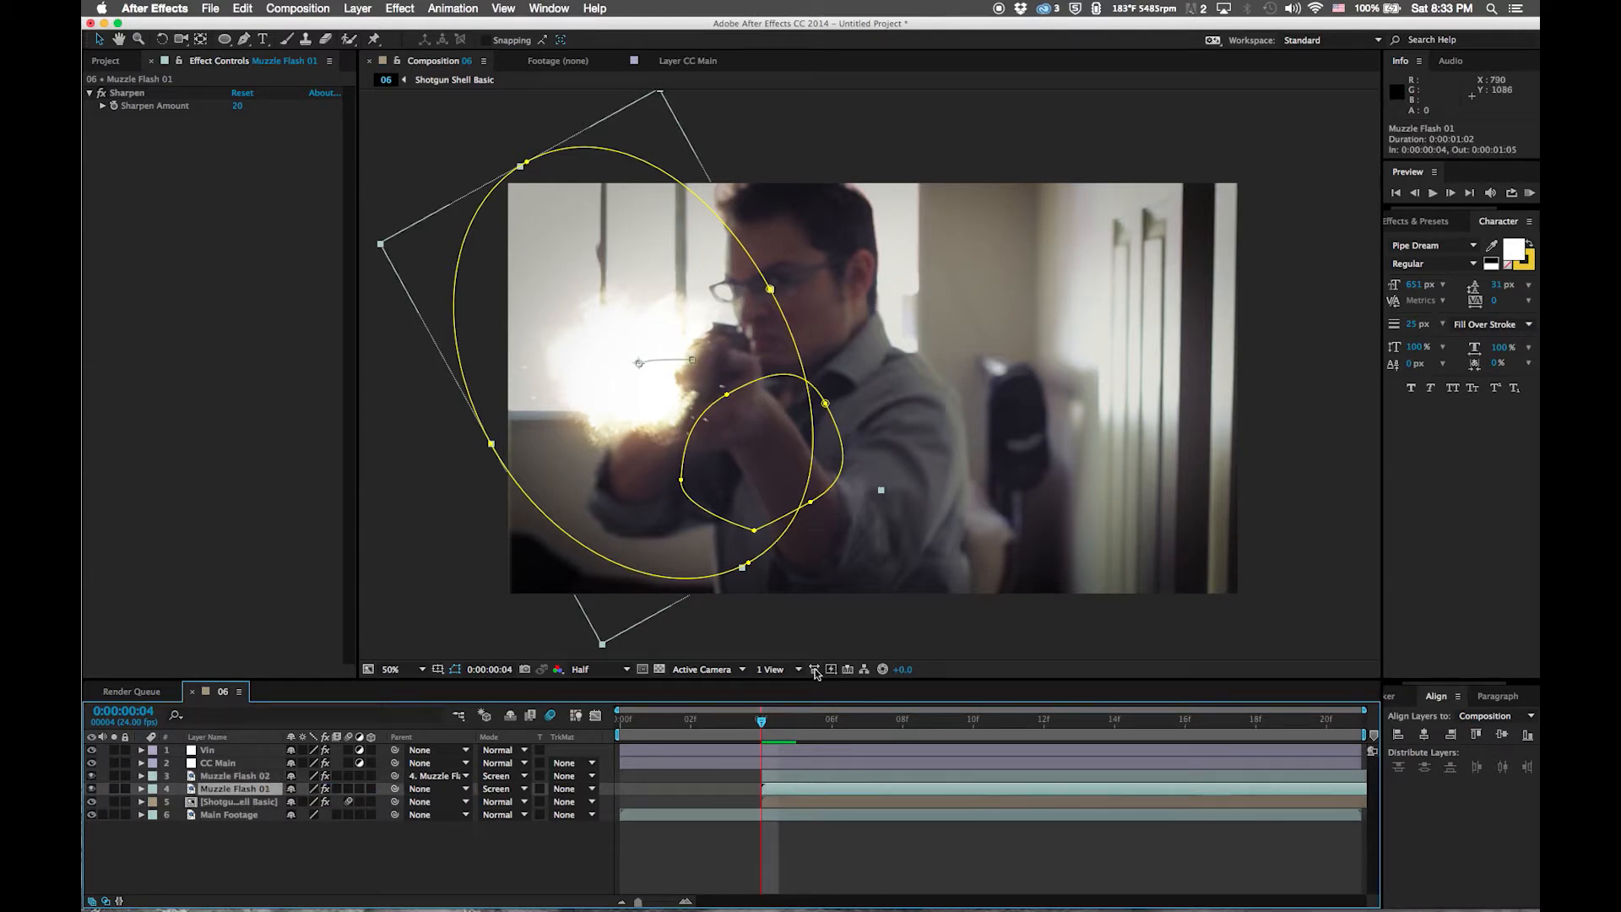
left_click(793, 774)
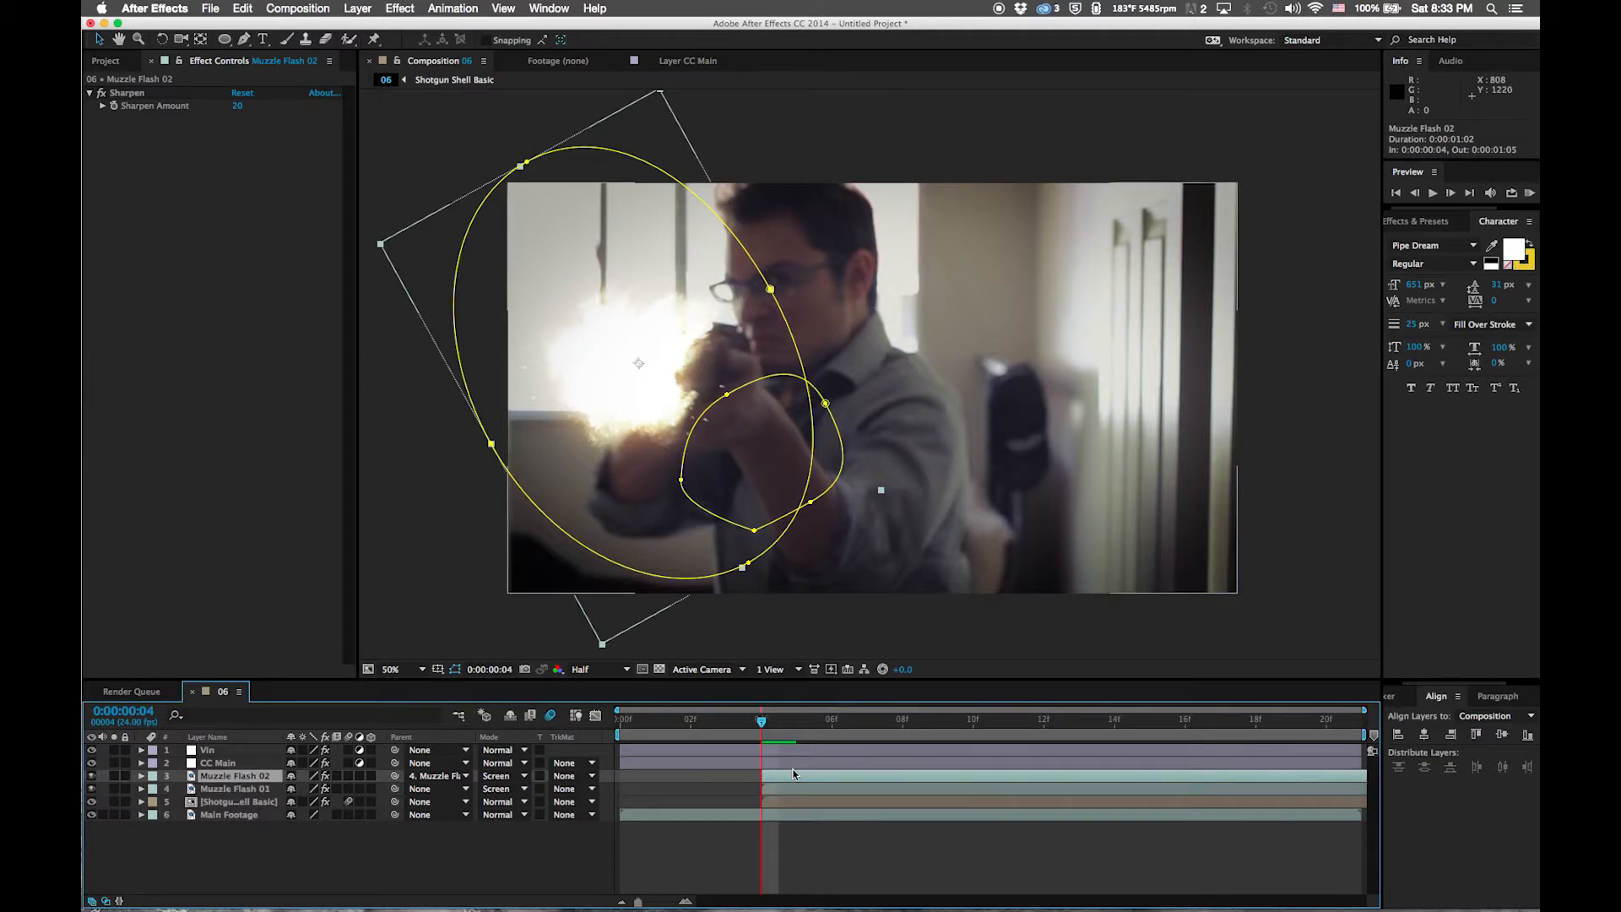
left_click_drag(794, 774, 767, 775)
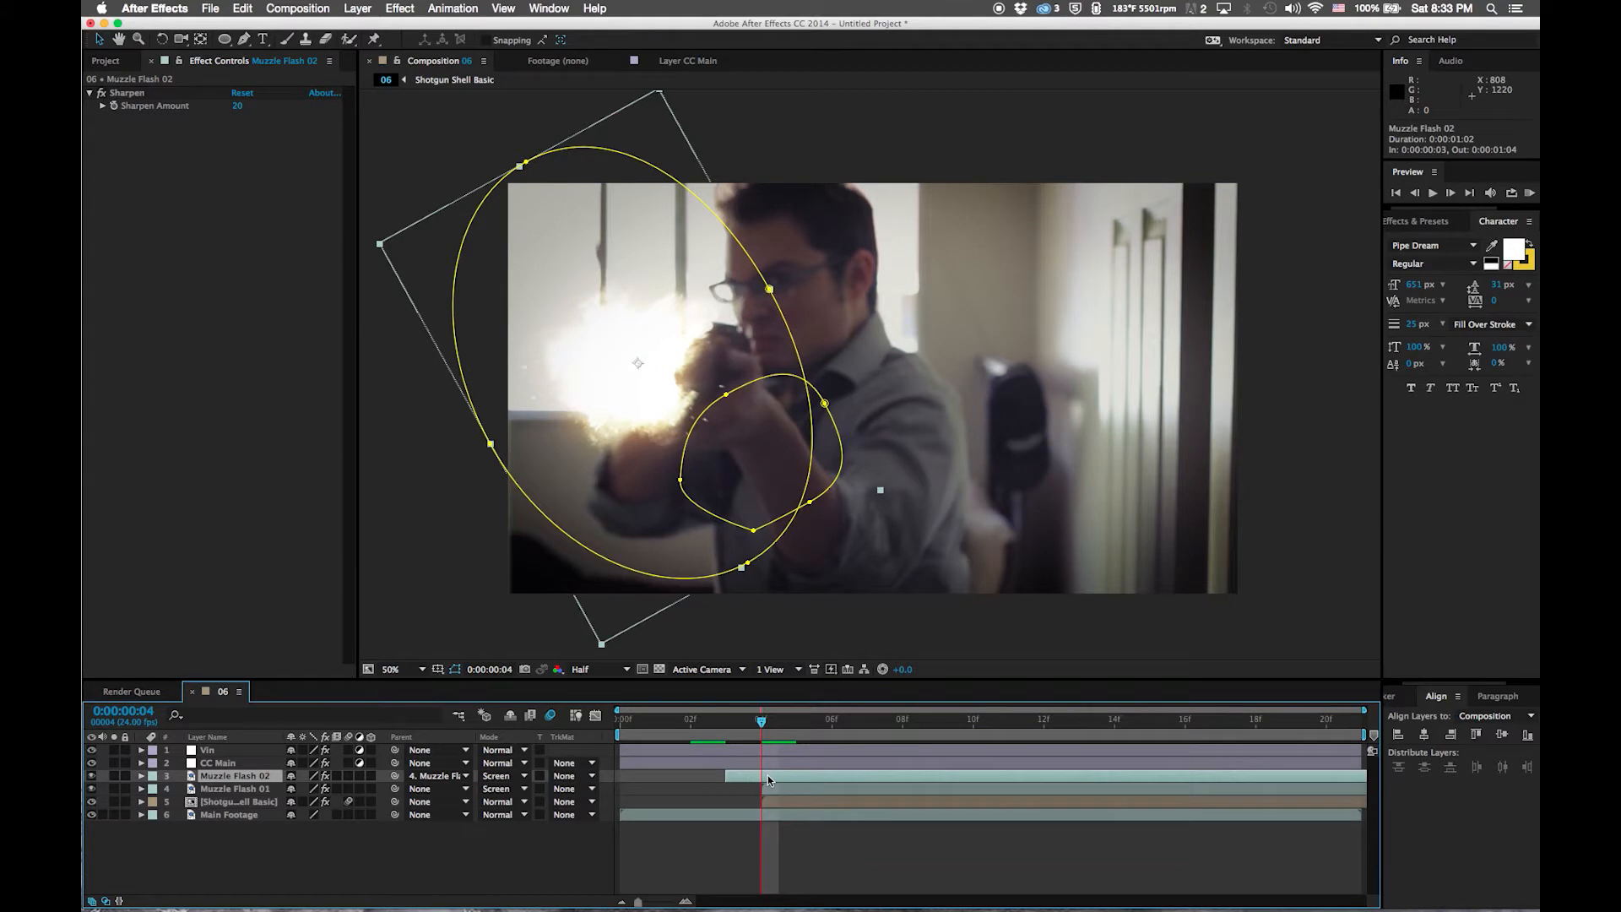
left_click(728, 729)
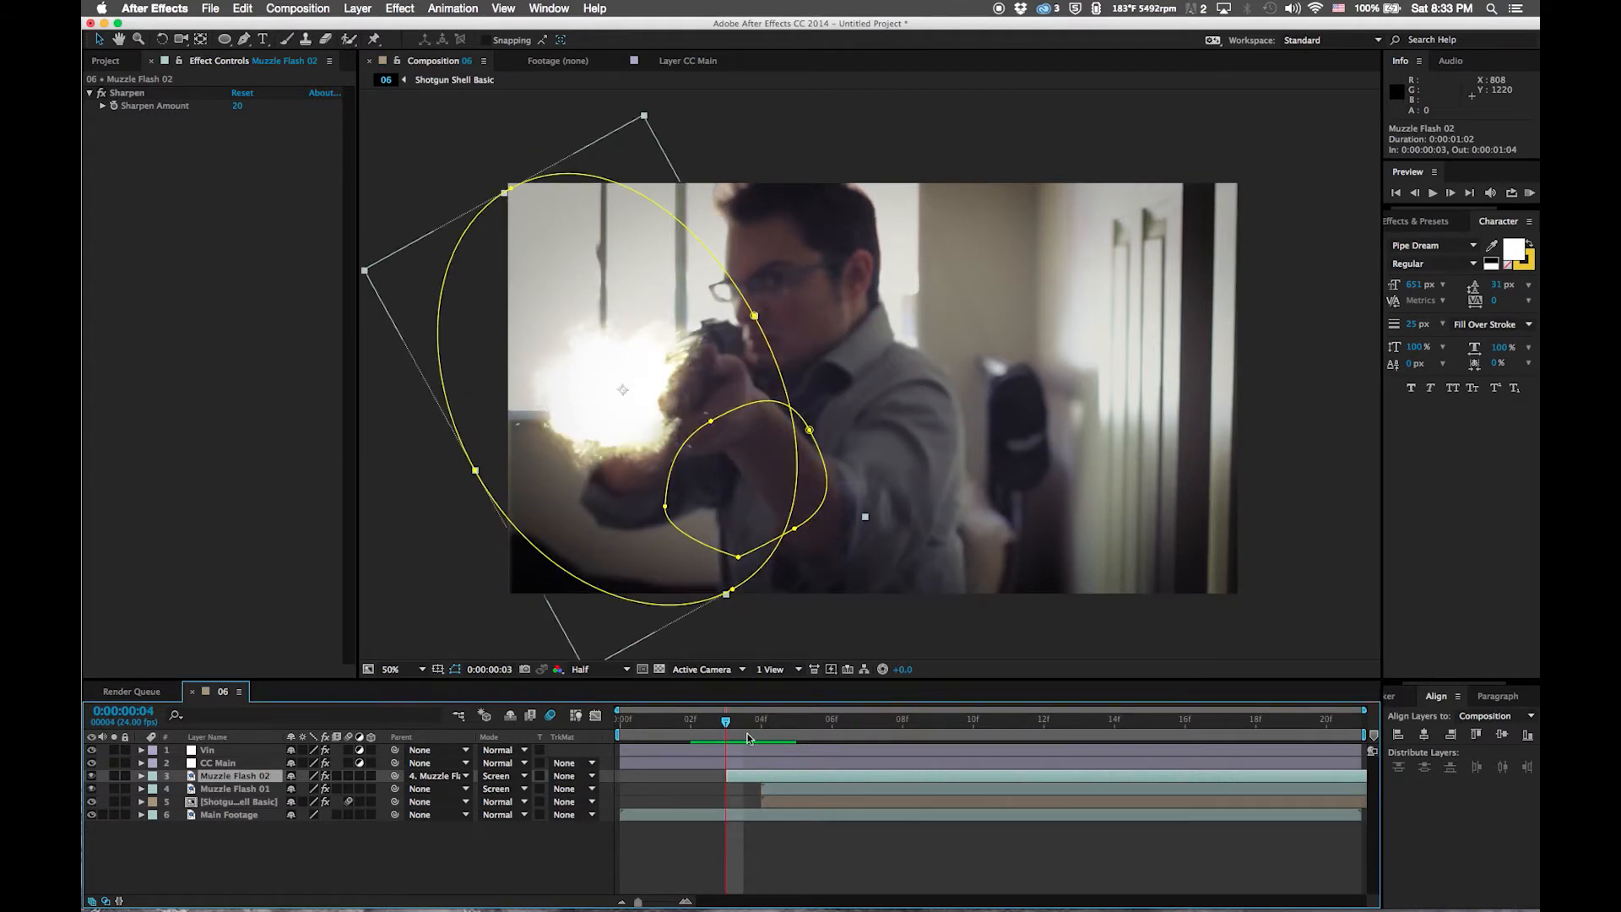
Split Muzzle Flash 02 at frame 4 and delete the part after the split, leaving a one-frame clip
left_click(768, 732)
key("super+shift+d")
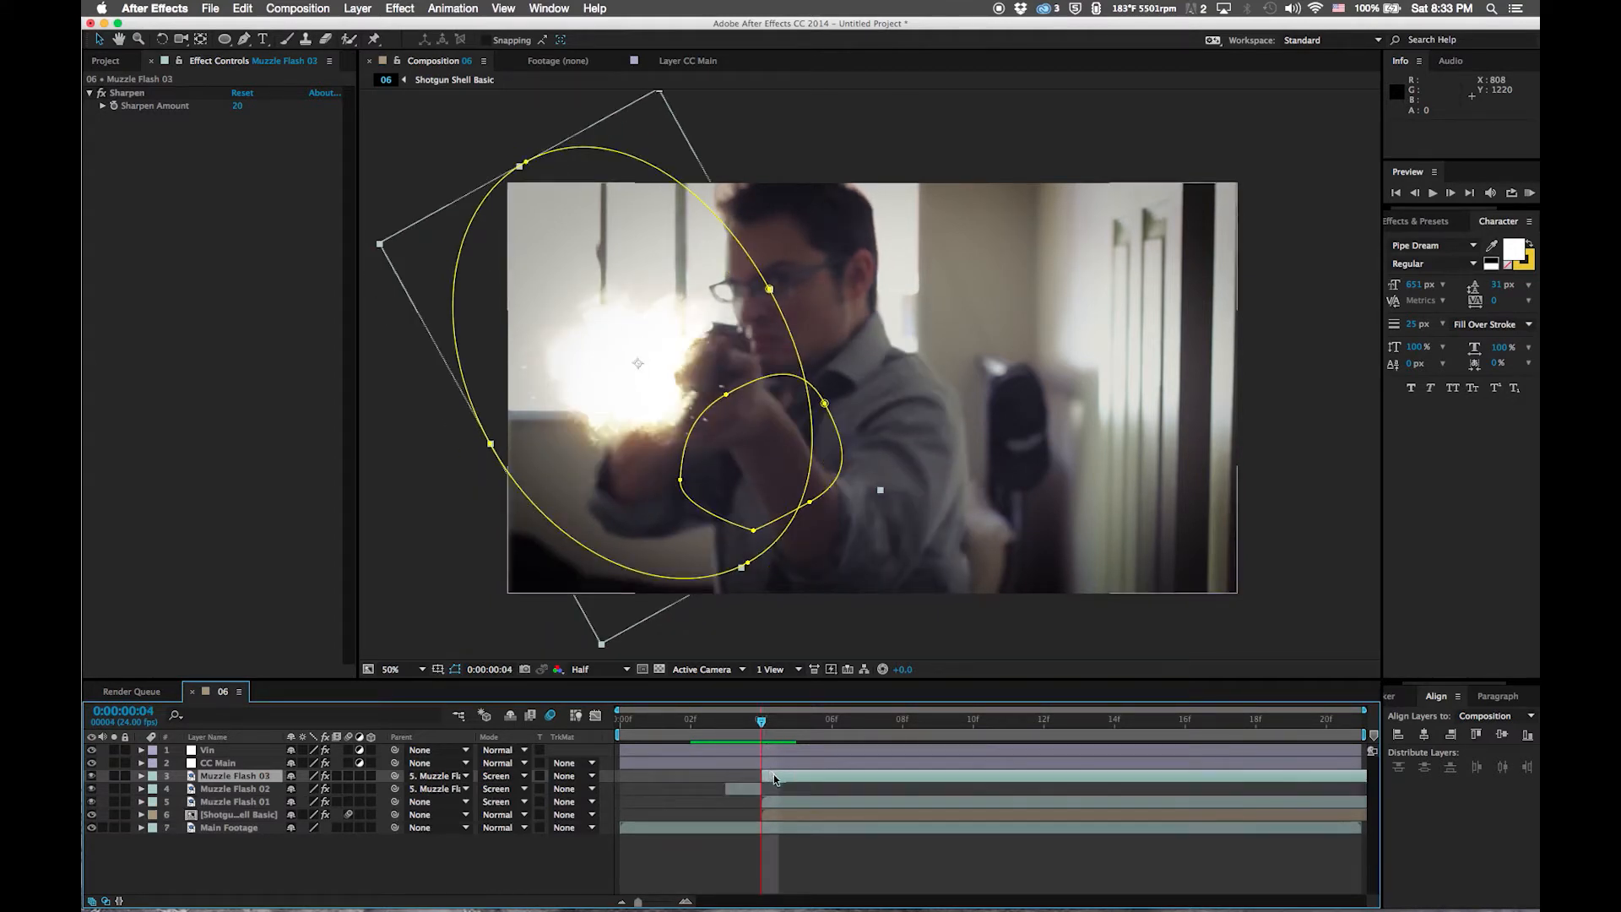
key("Delete")
left_click_drag(761, 722, 738, 748)
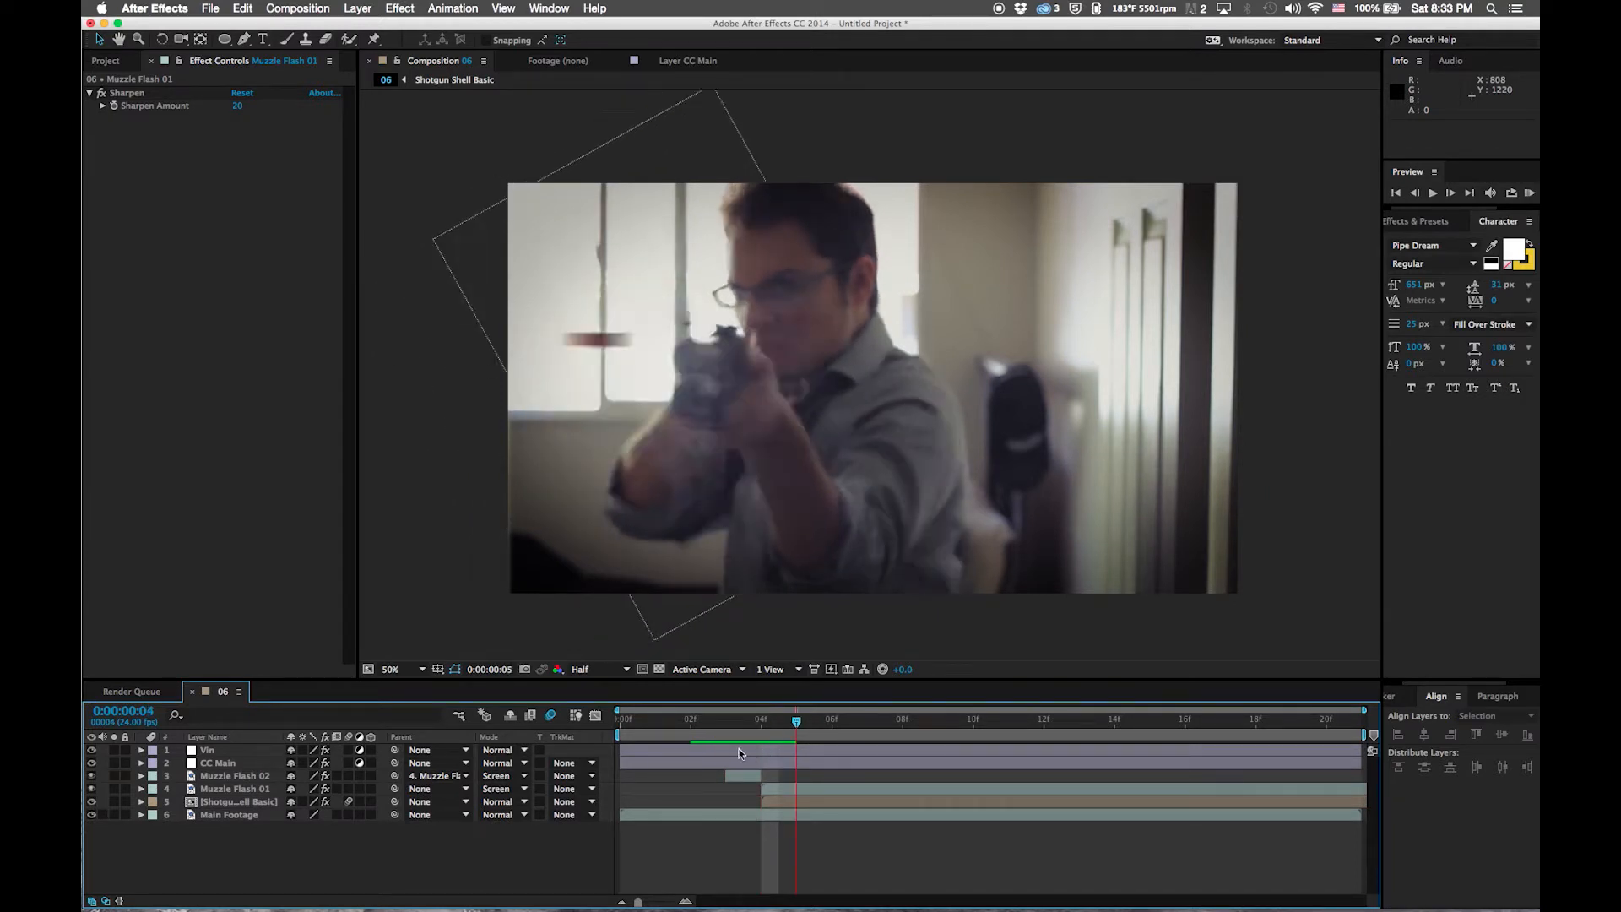
Check Muzzle Flash 01's position keyframes against the Muzzle Flash 02 clip around frame 3, and play a RAM preview
left_click(788, 791)
key("p")
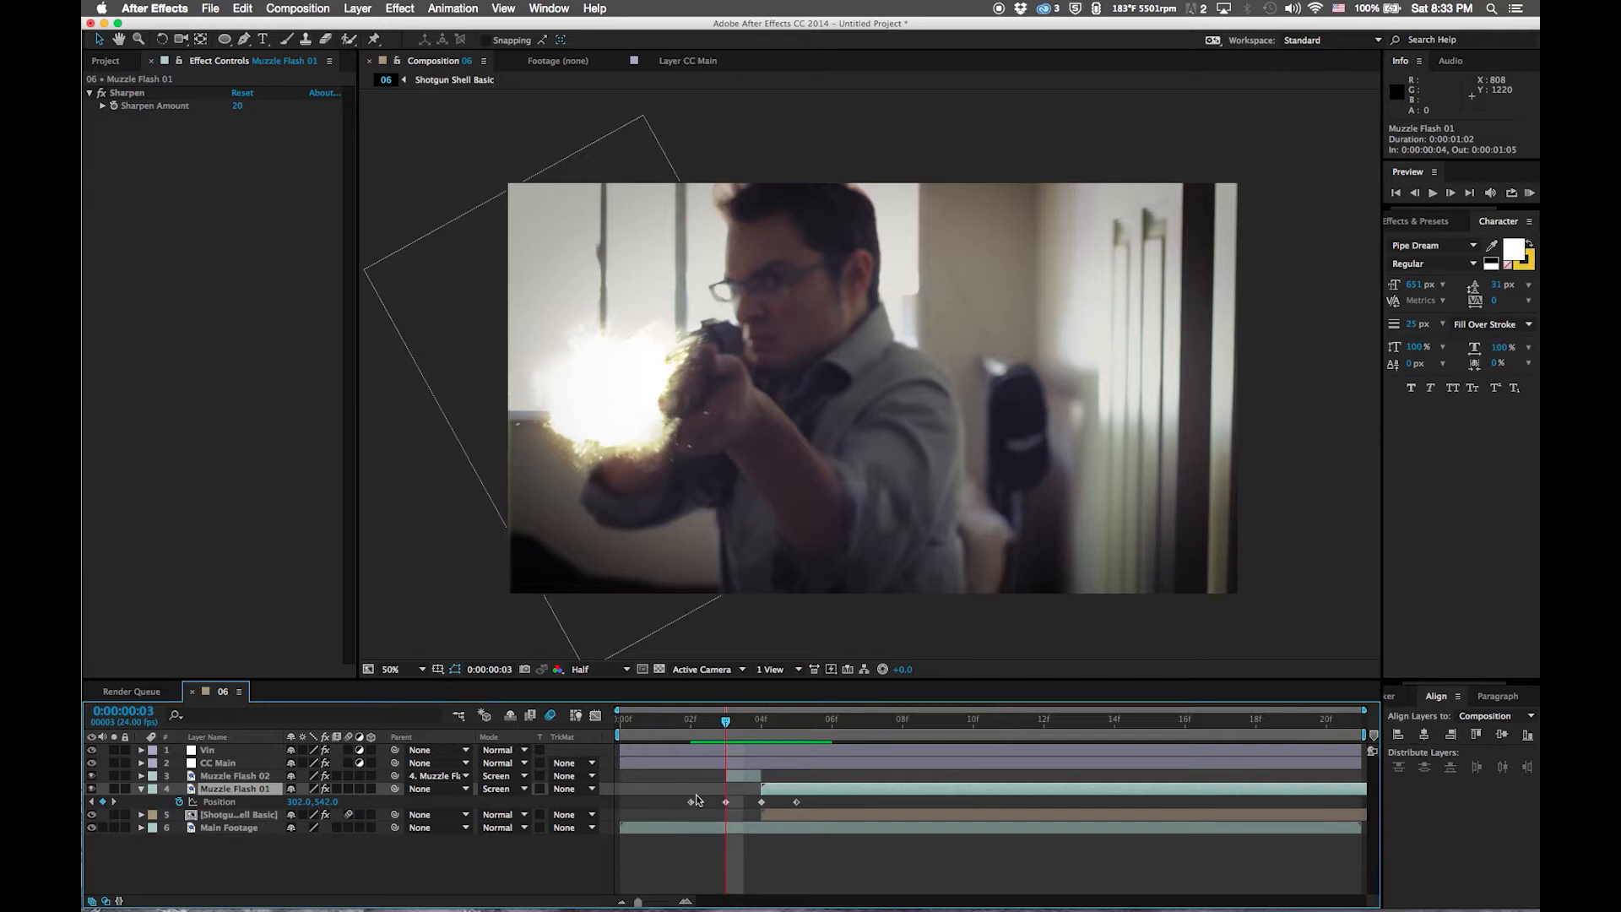
left_click(734, 775)
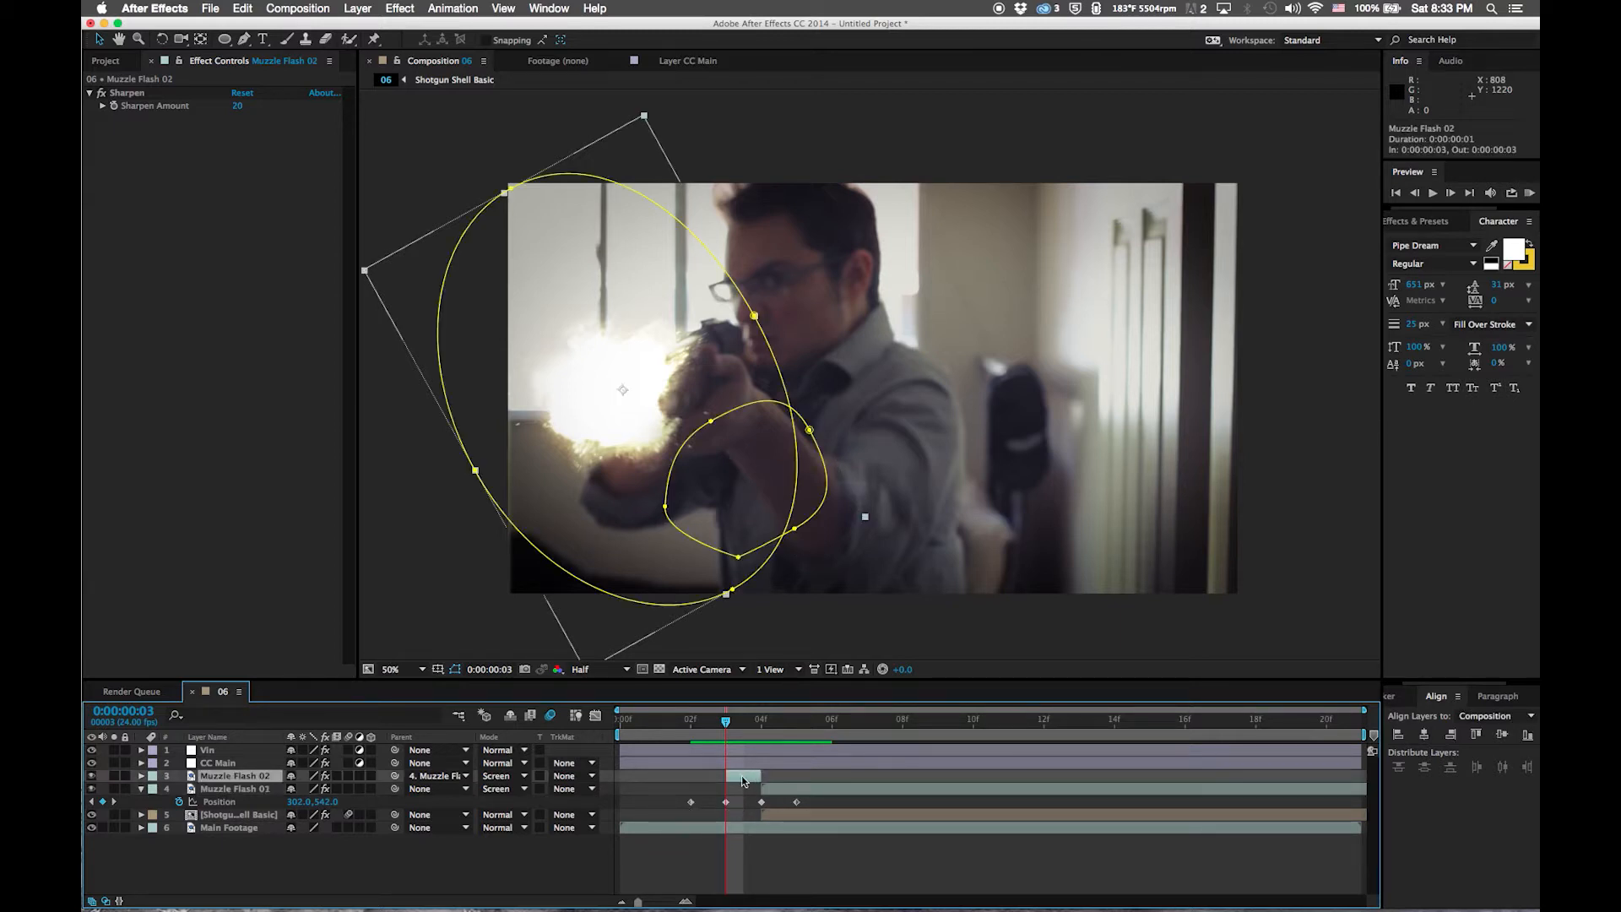
mouse_move(752, 726)
left_mouse_down()
mouse_move(783, 730)
mouse_move(711, 733)
mouse_move(725, 727)
left_mouse_up()
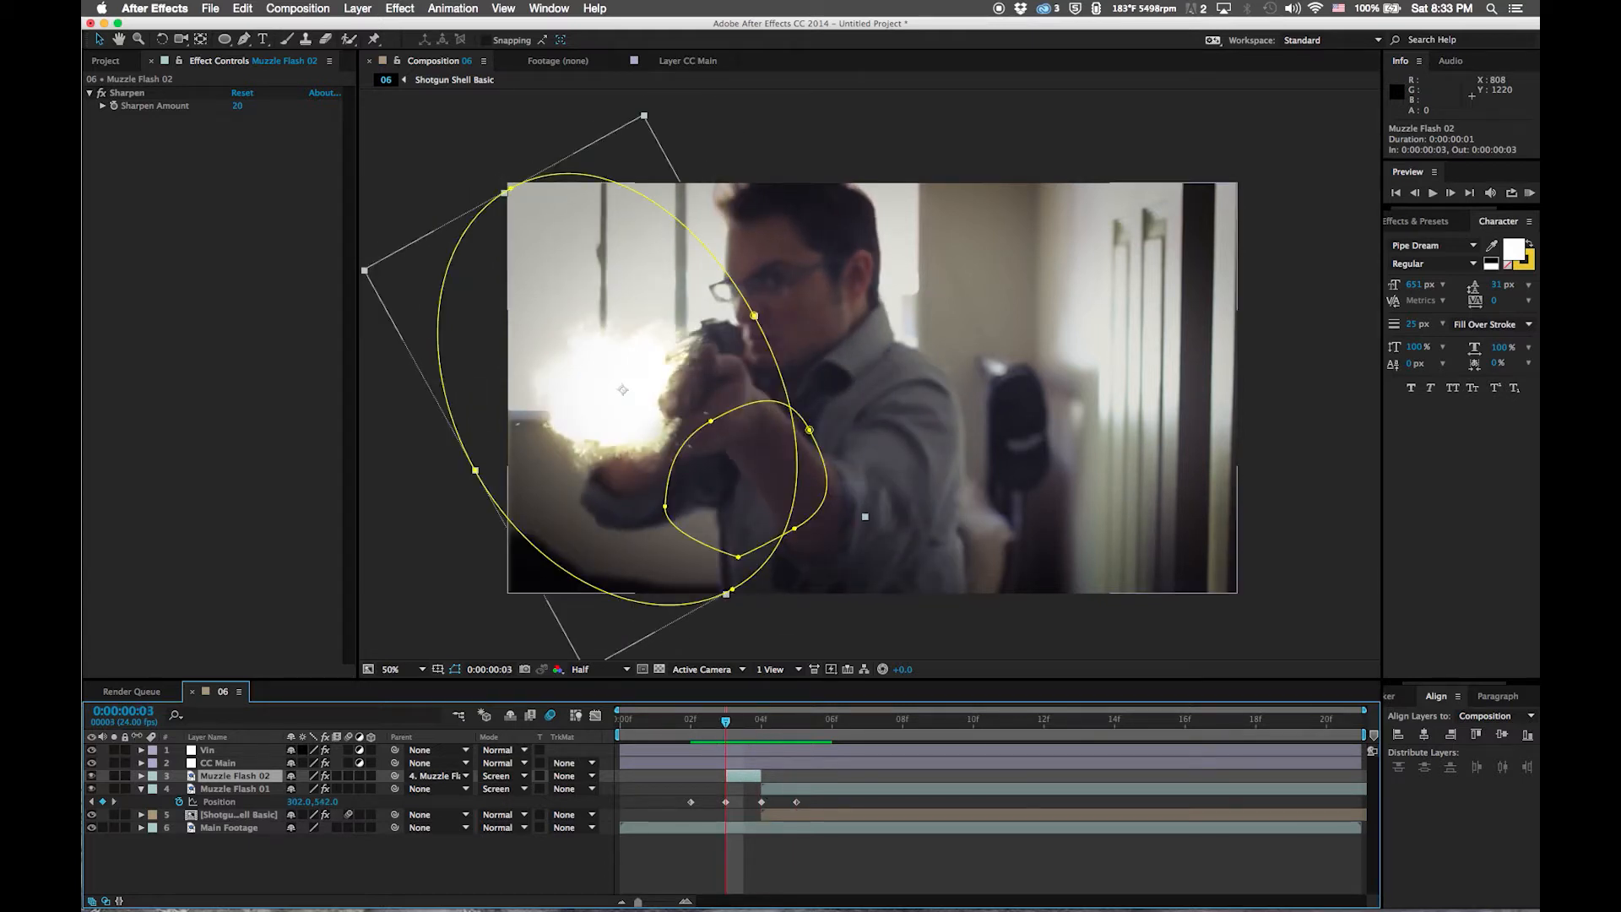
left_click(140, 789)
left_click(1529, 193)
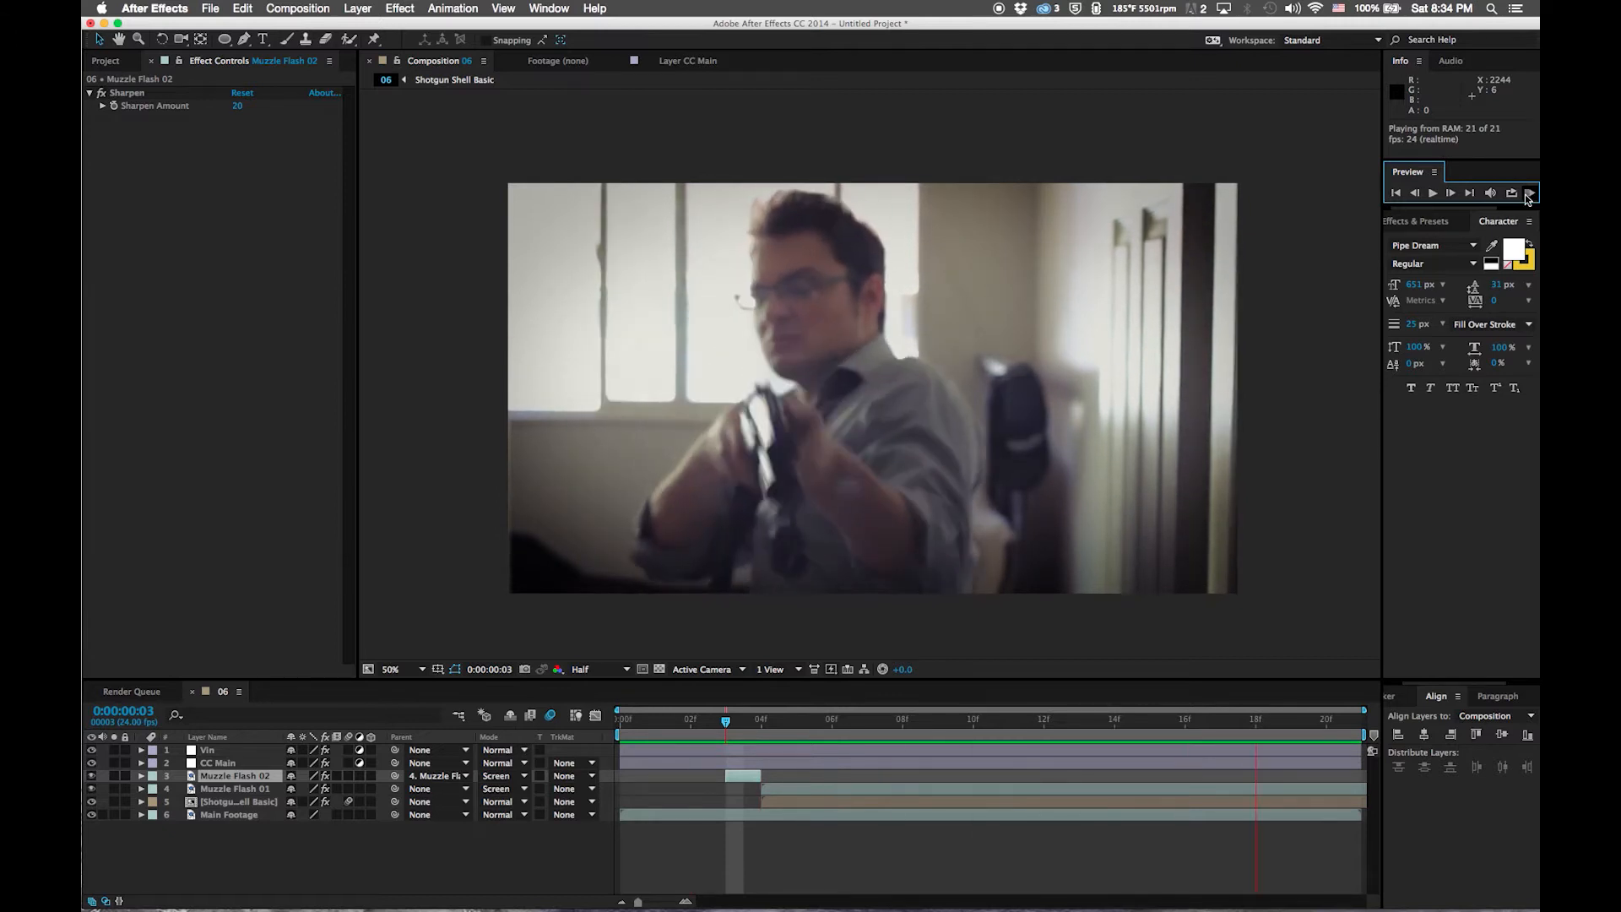
left_click(730, 726)
left_click(447, 8)
mouse_move(358, 8)
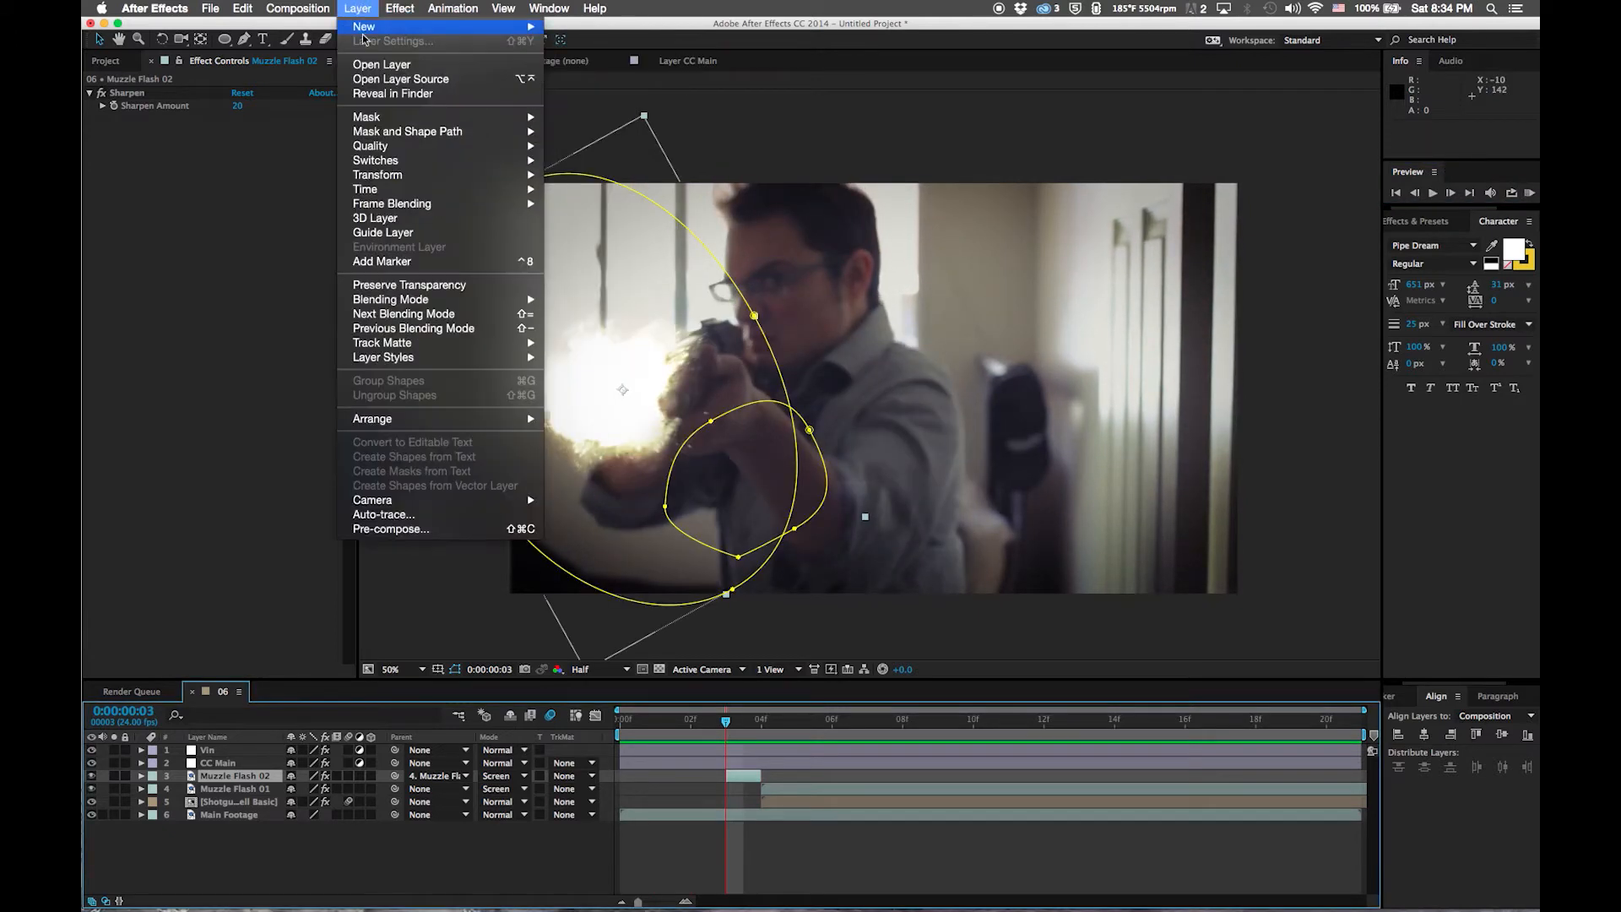
left_click(583, 45)
type("Fla")
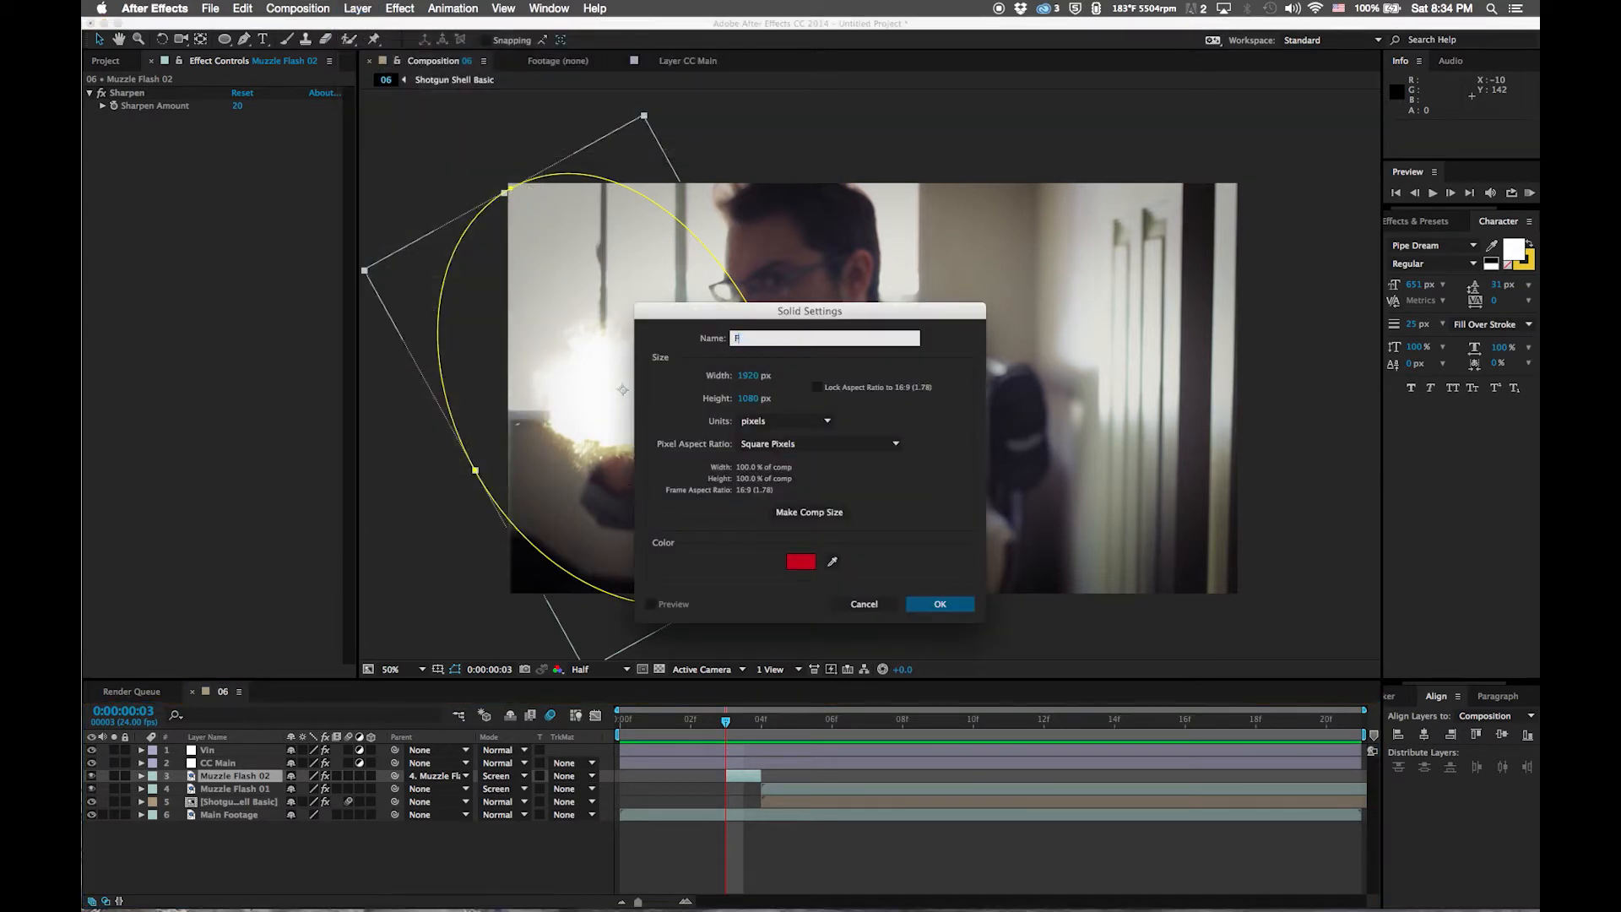
left_click(800, 562)
left_click_drag(1184, 397, 1150, 424)
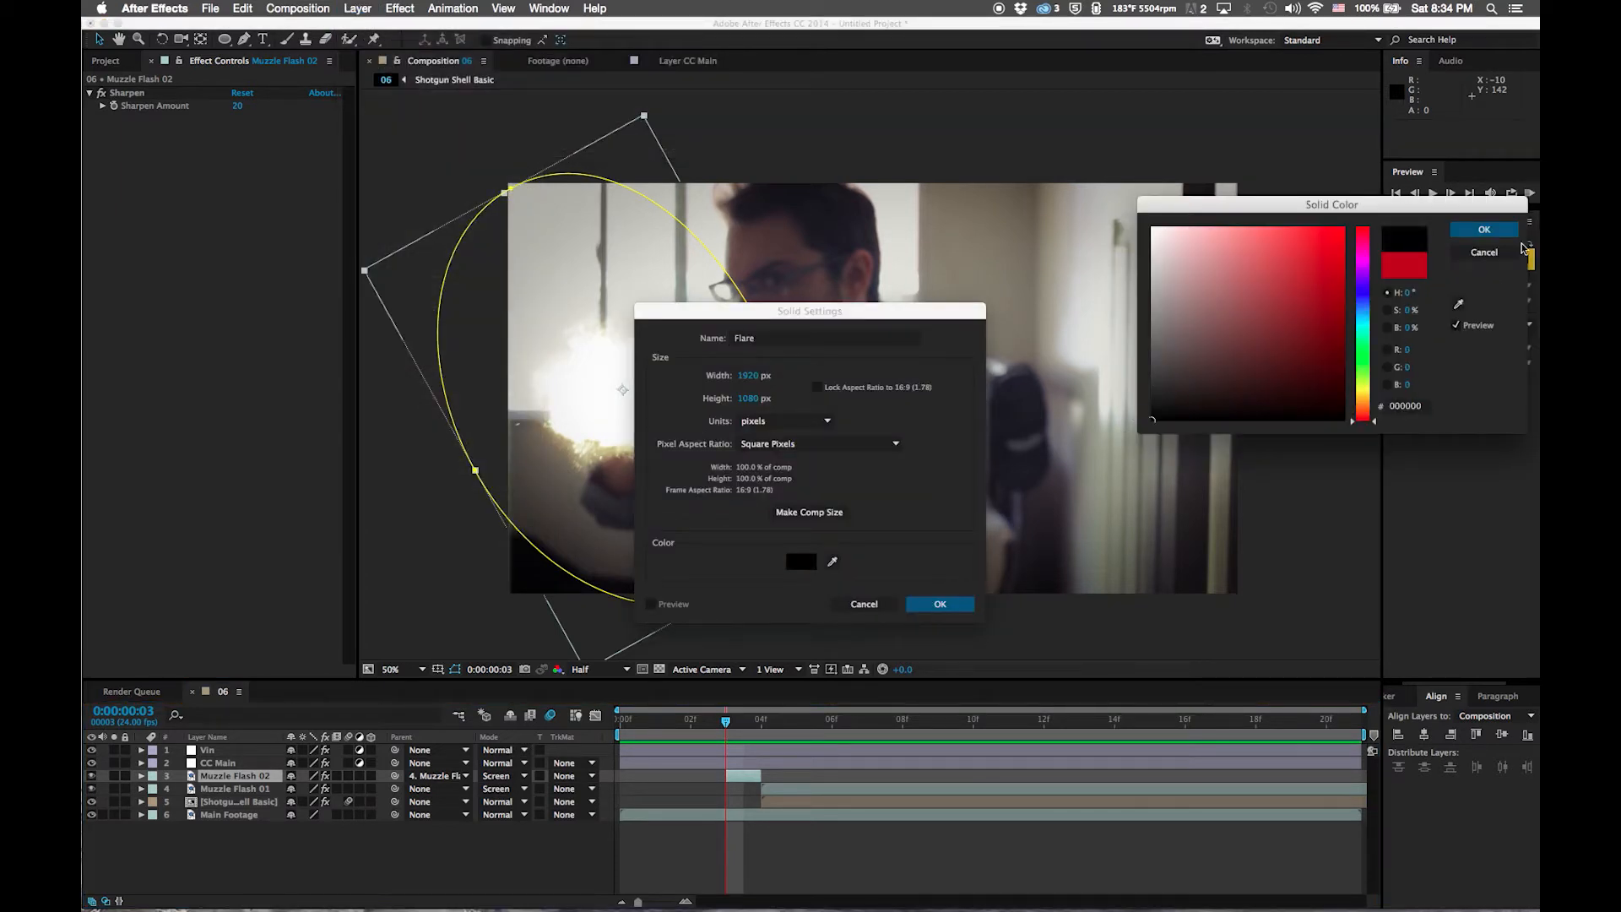
left_click(1484, 231)
left_click(943, 601)
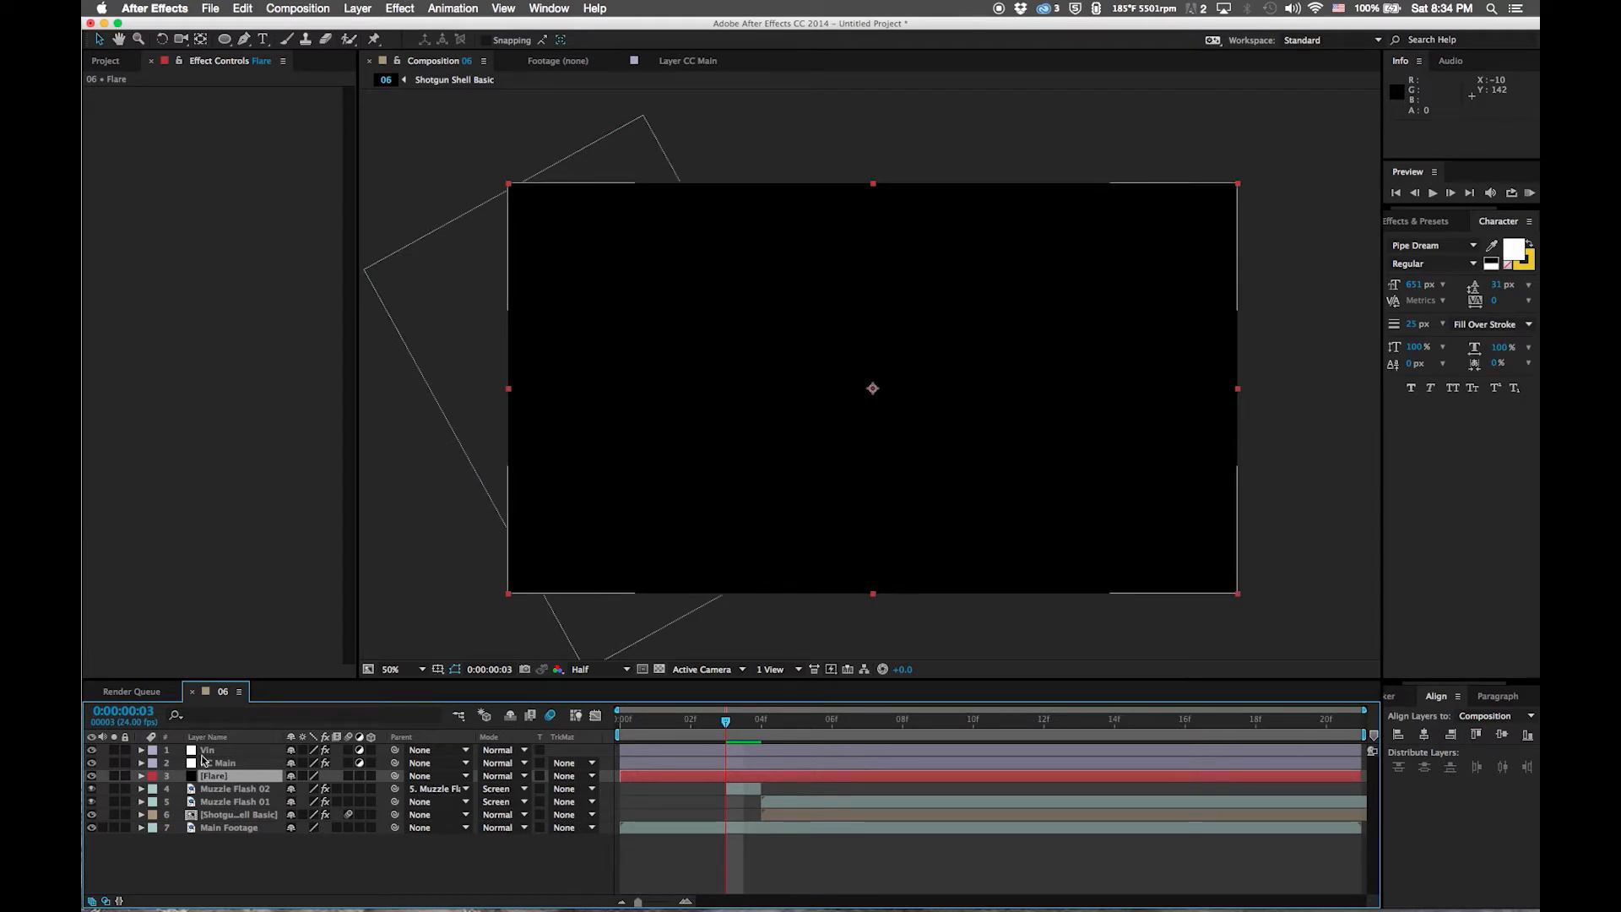
Apply Video Copilot's Optical Flares effect to the Flare layer and load the Dis-Information preset
left_click(401, 8)
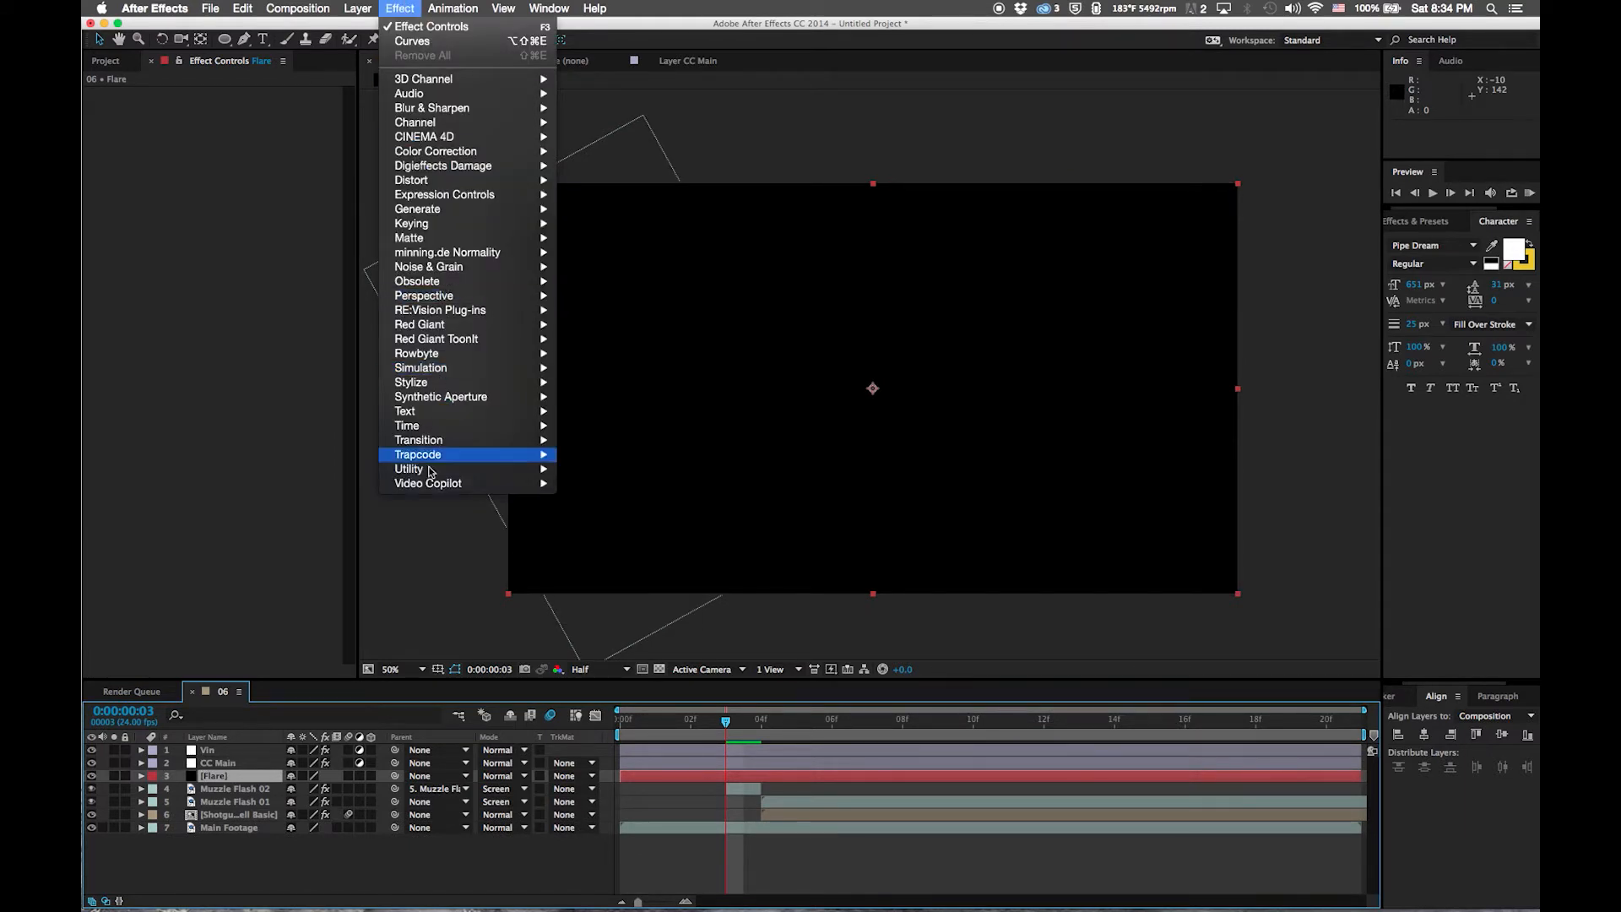
mouse_move(431, 483)
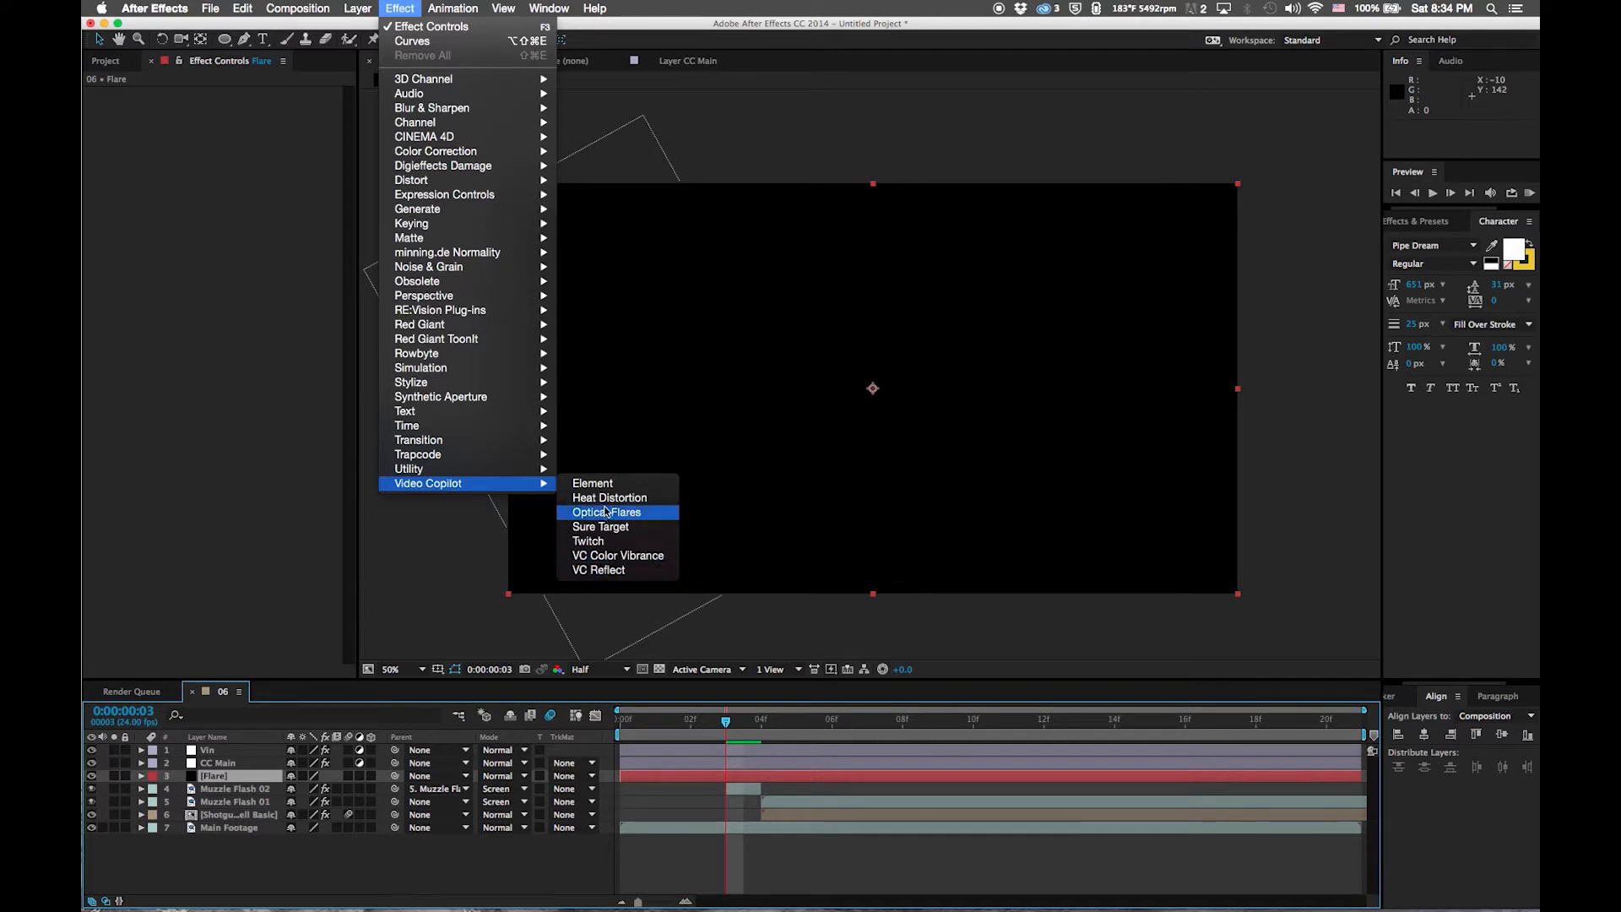
left_click(606, 512)
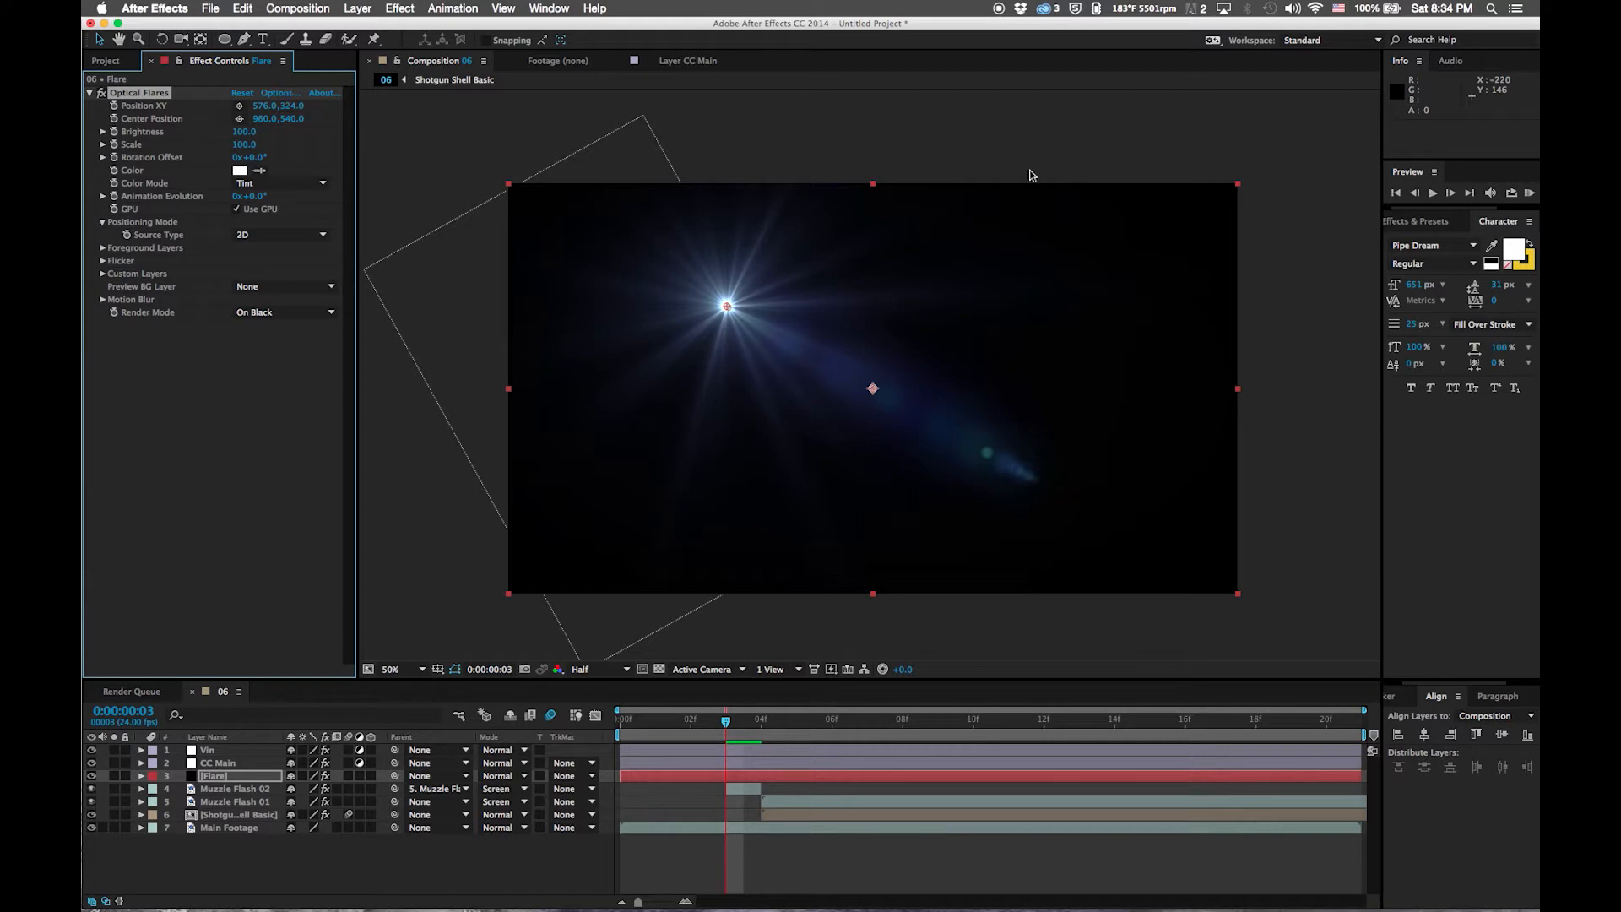
left_click(278, 94)
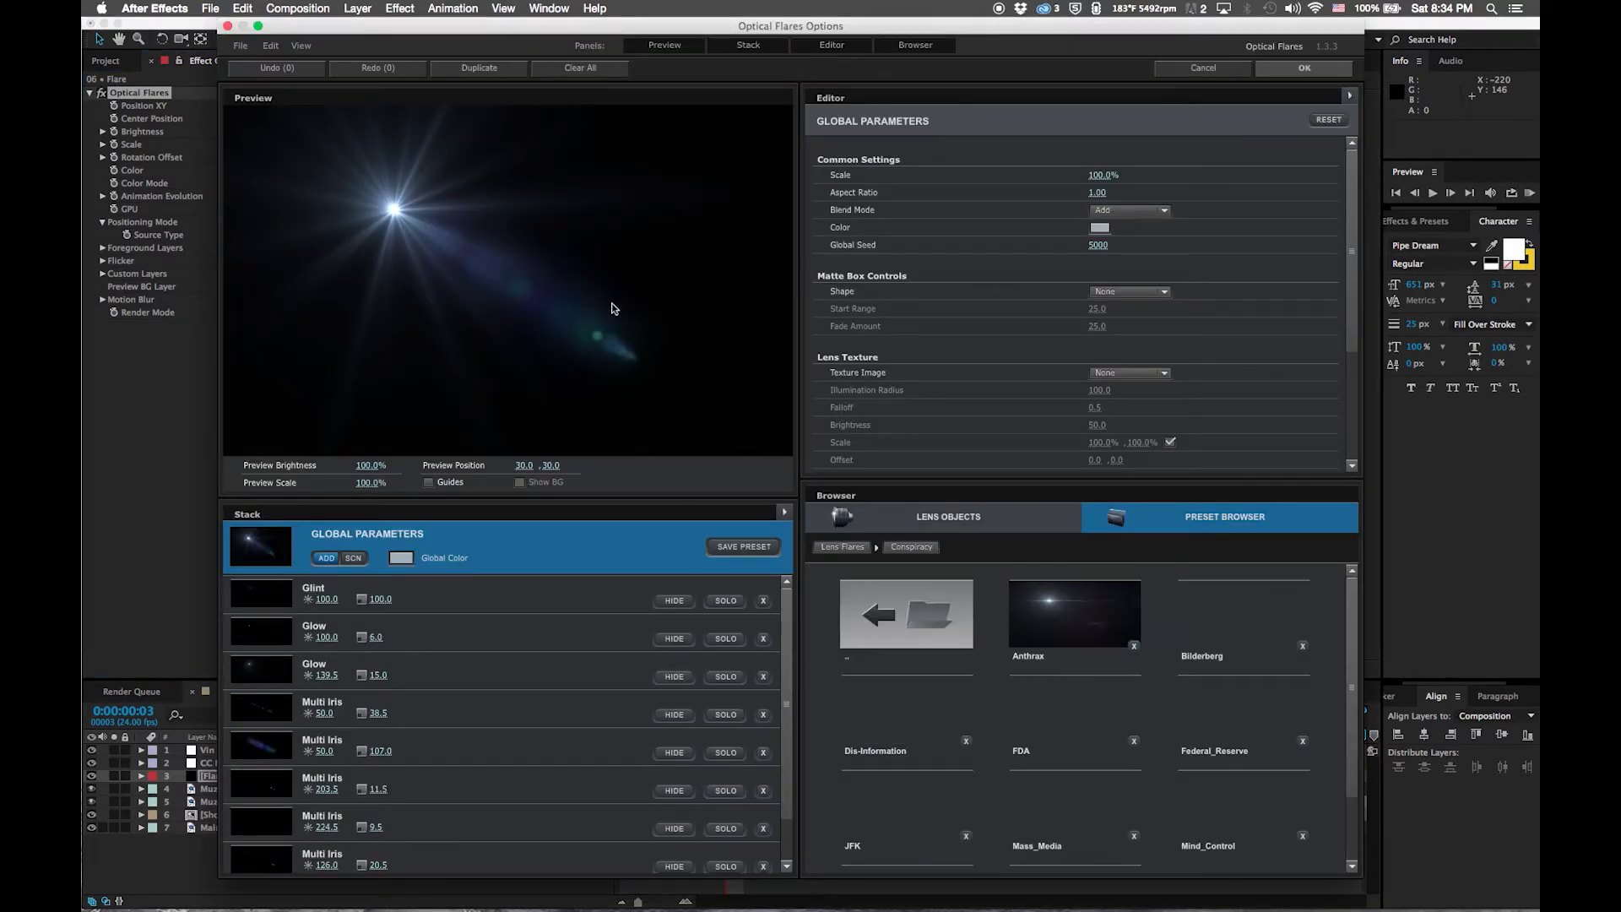
left_click(909, 709)
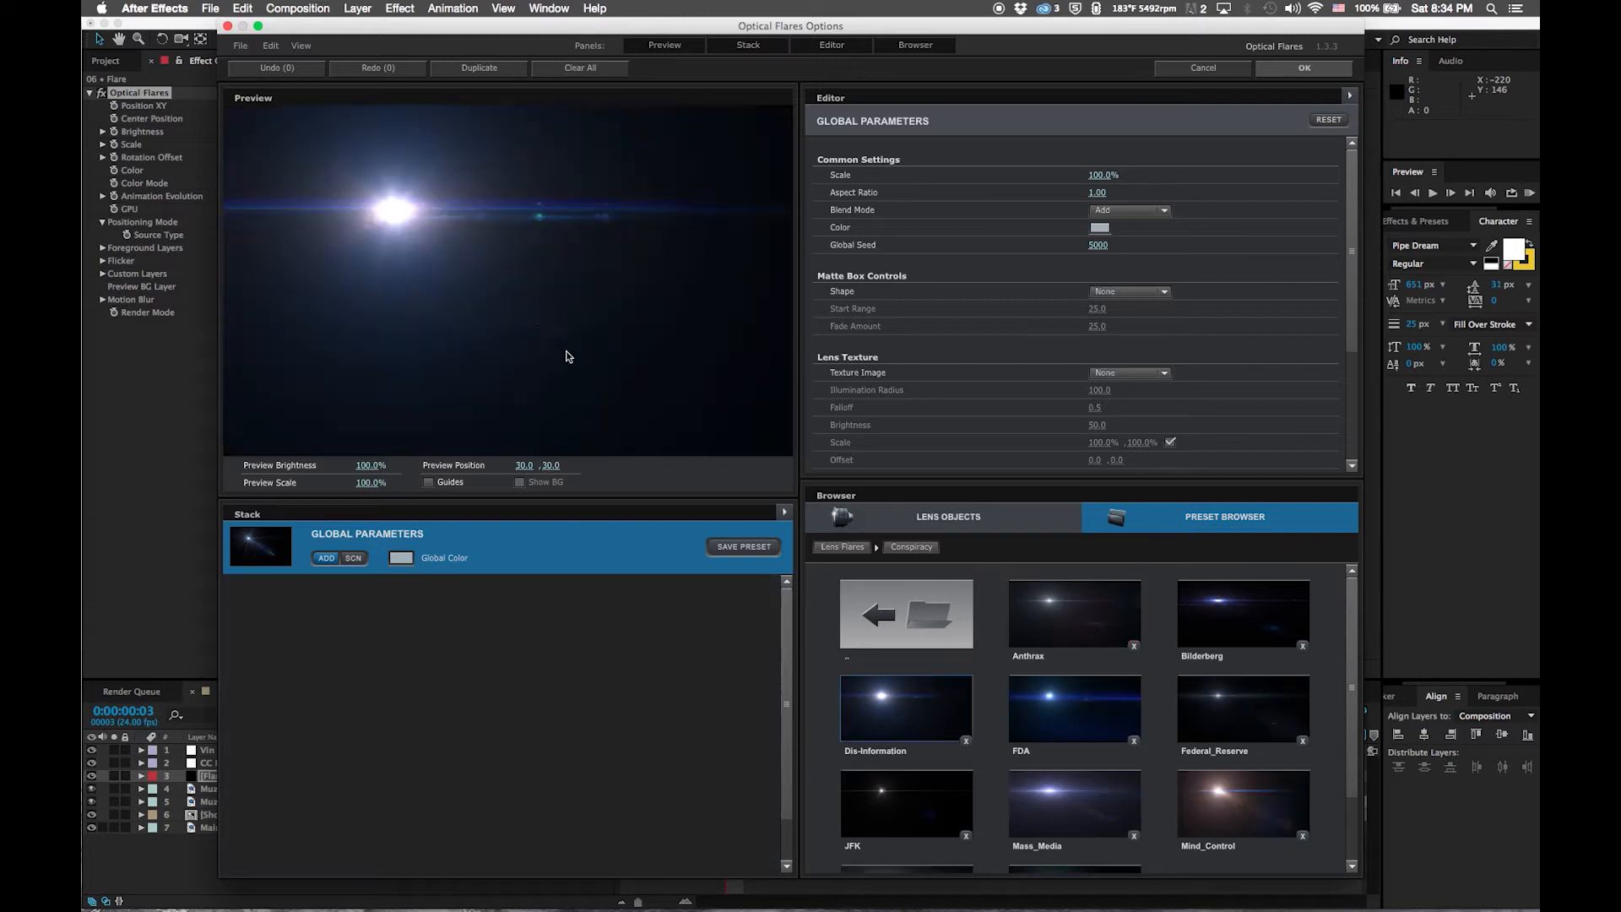
left_click_drag(608, 282, 837, 205)
left_click_drag(905, 162, 554, 274)
left_click(1328, 74)
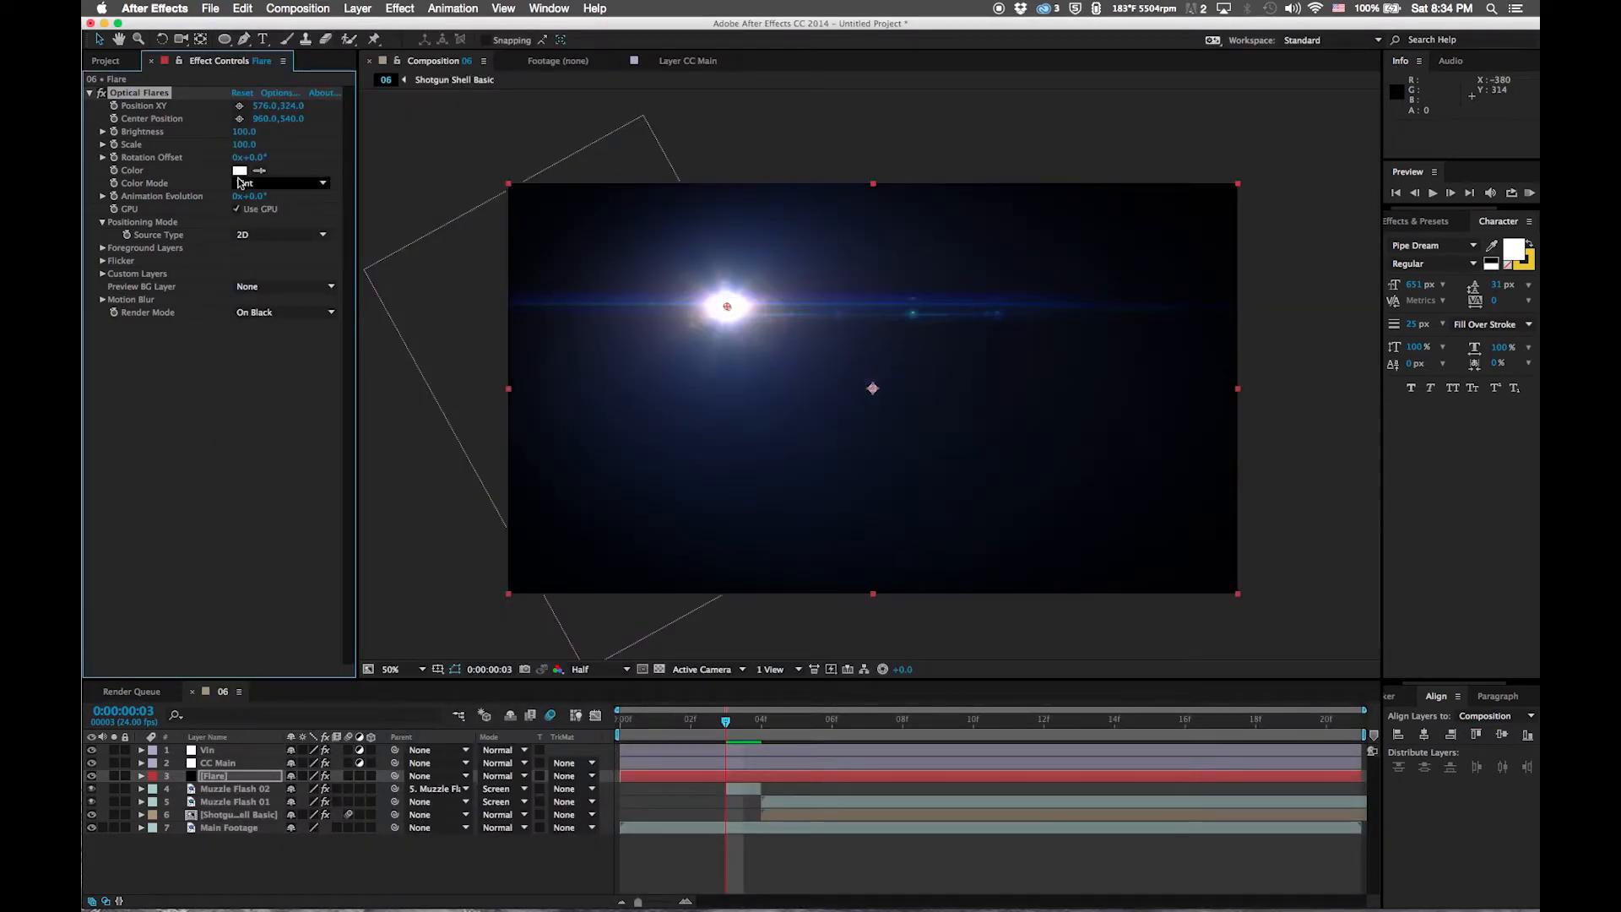
Tint the optical flare orange, using color C08930
left_click(238, 172)
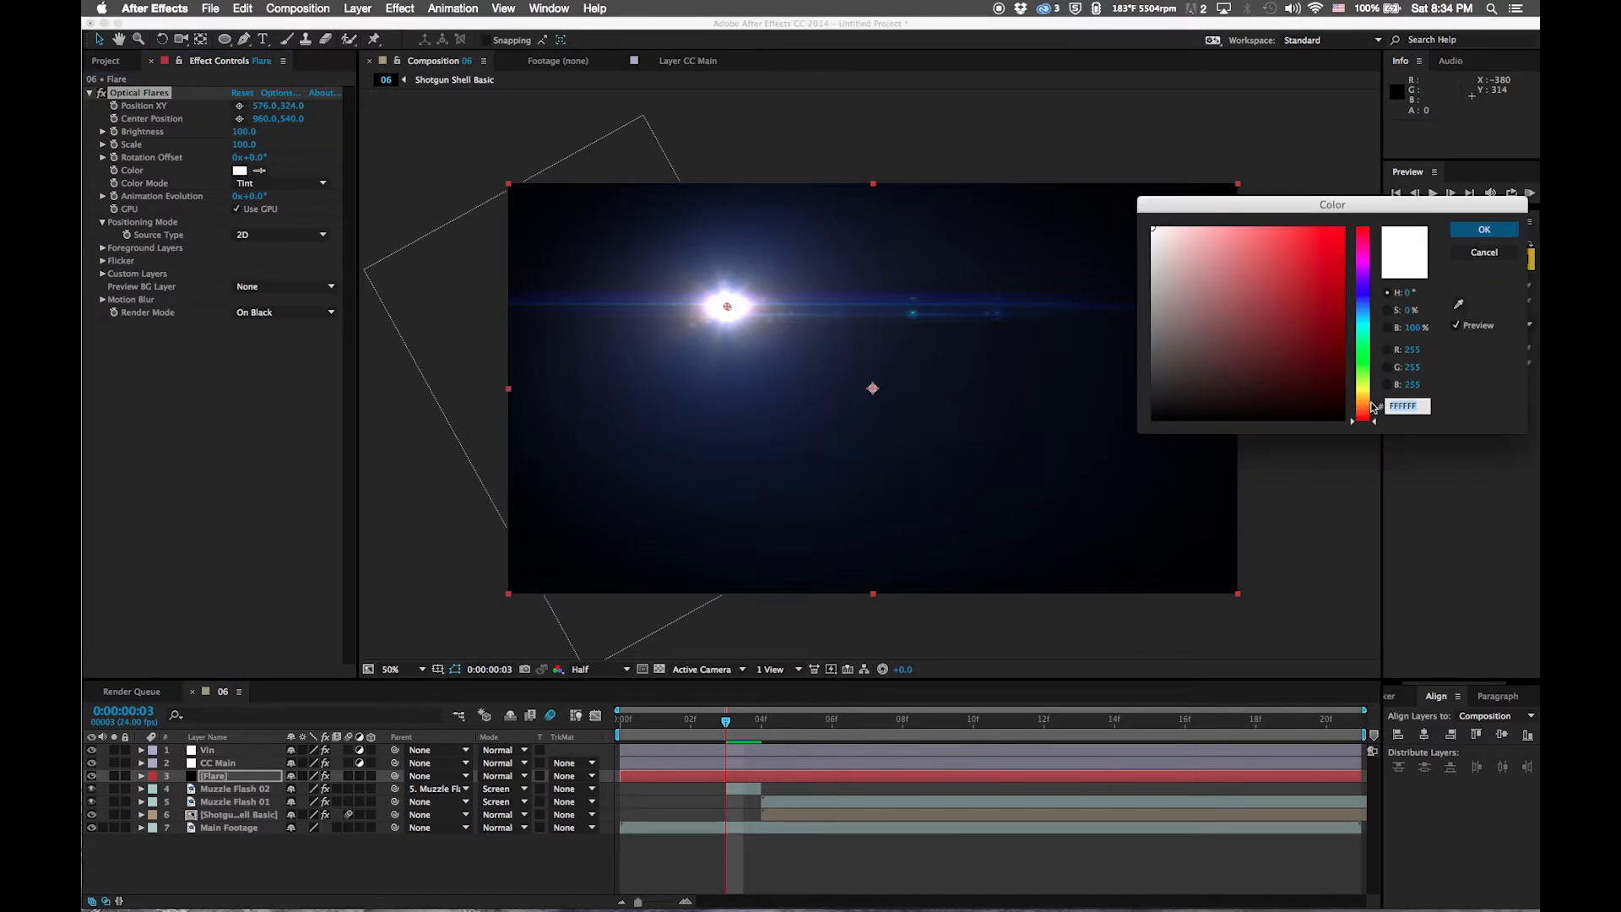
left_click(1365, 390)
left_click(1365, 401)
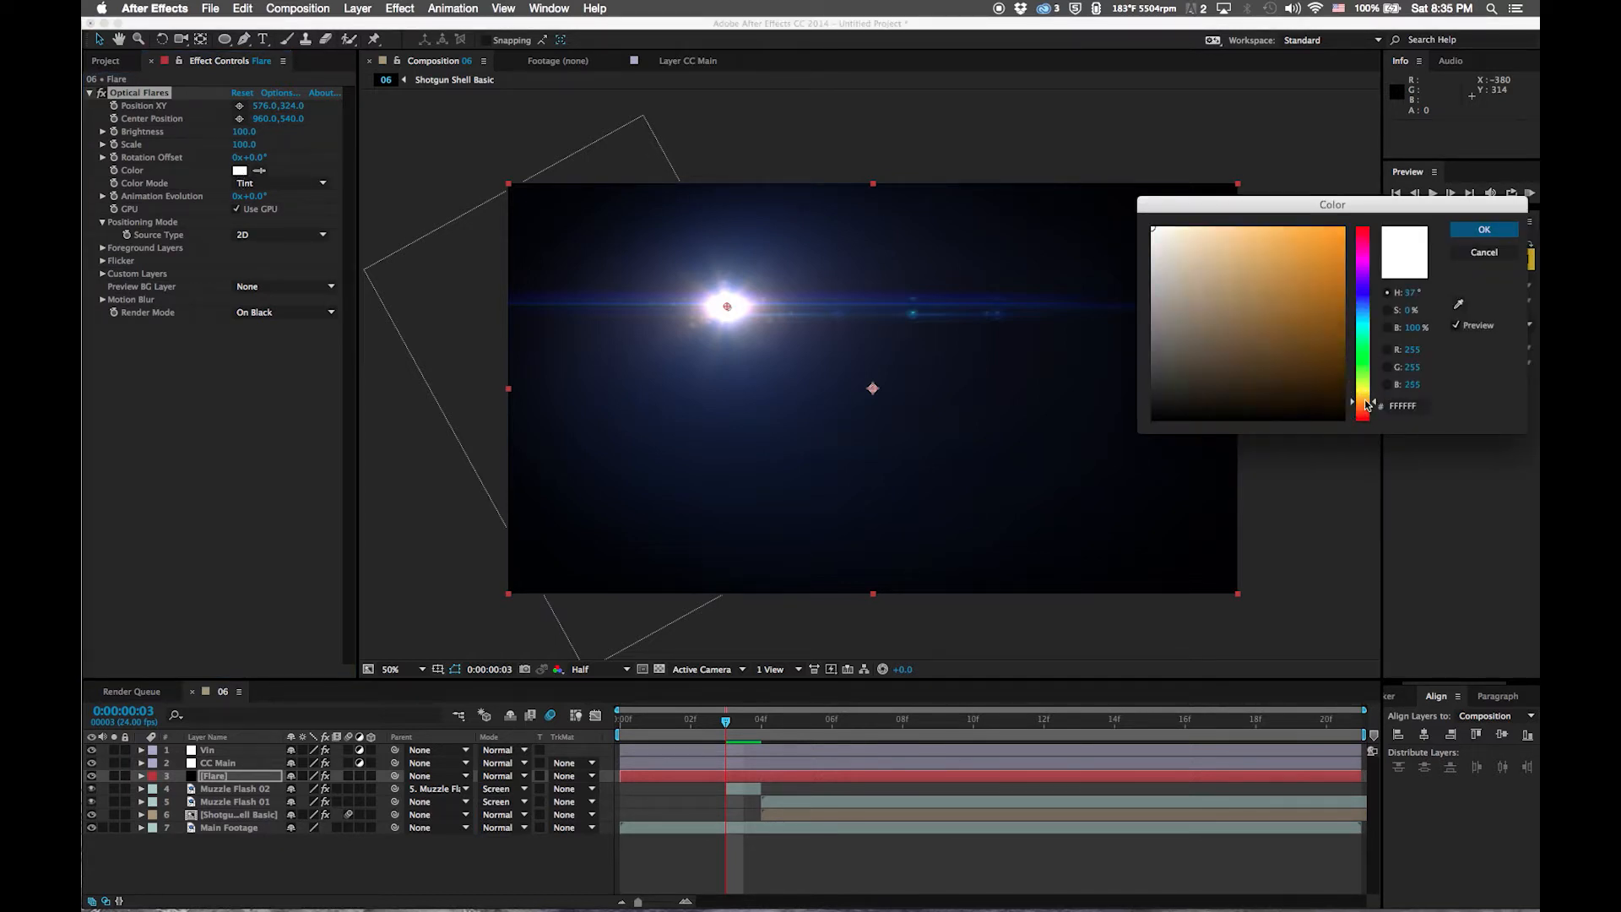
left_click(1317, 334)
left_click(1307, 274)
left_click(1292, 304)
left_click(1298, 275)
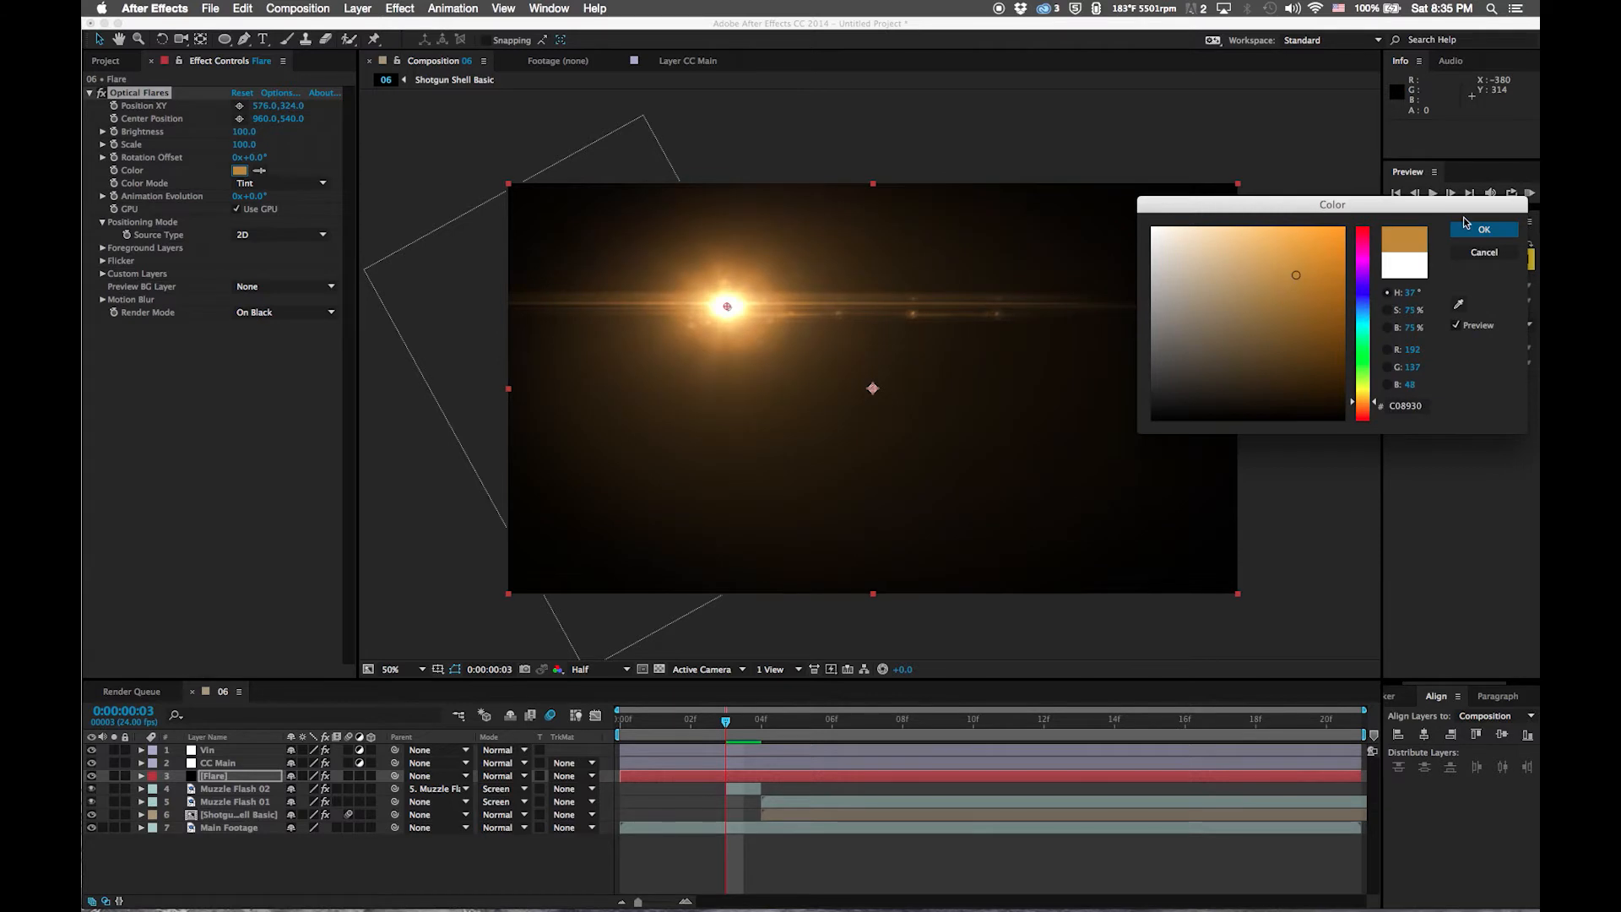
left_click(1467, 227)
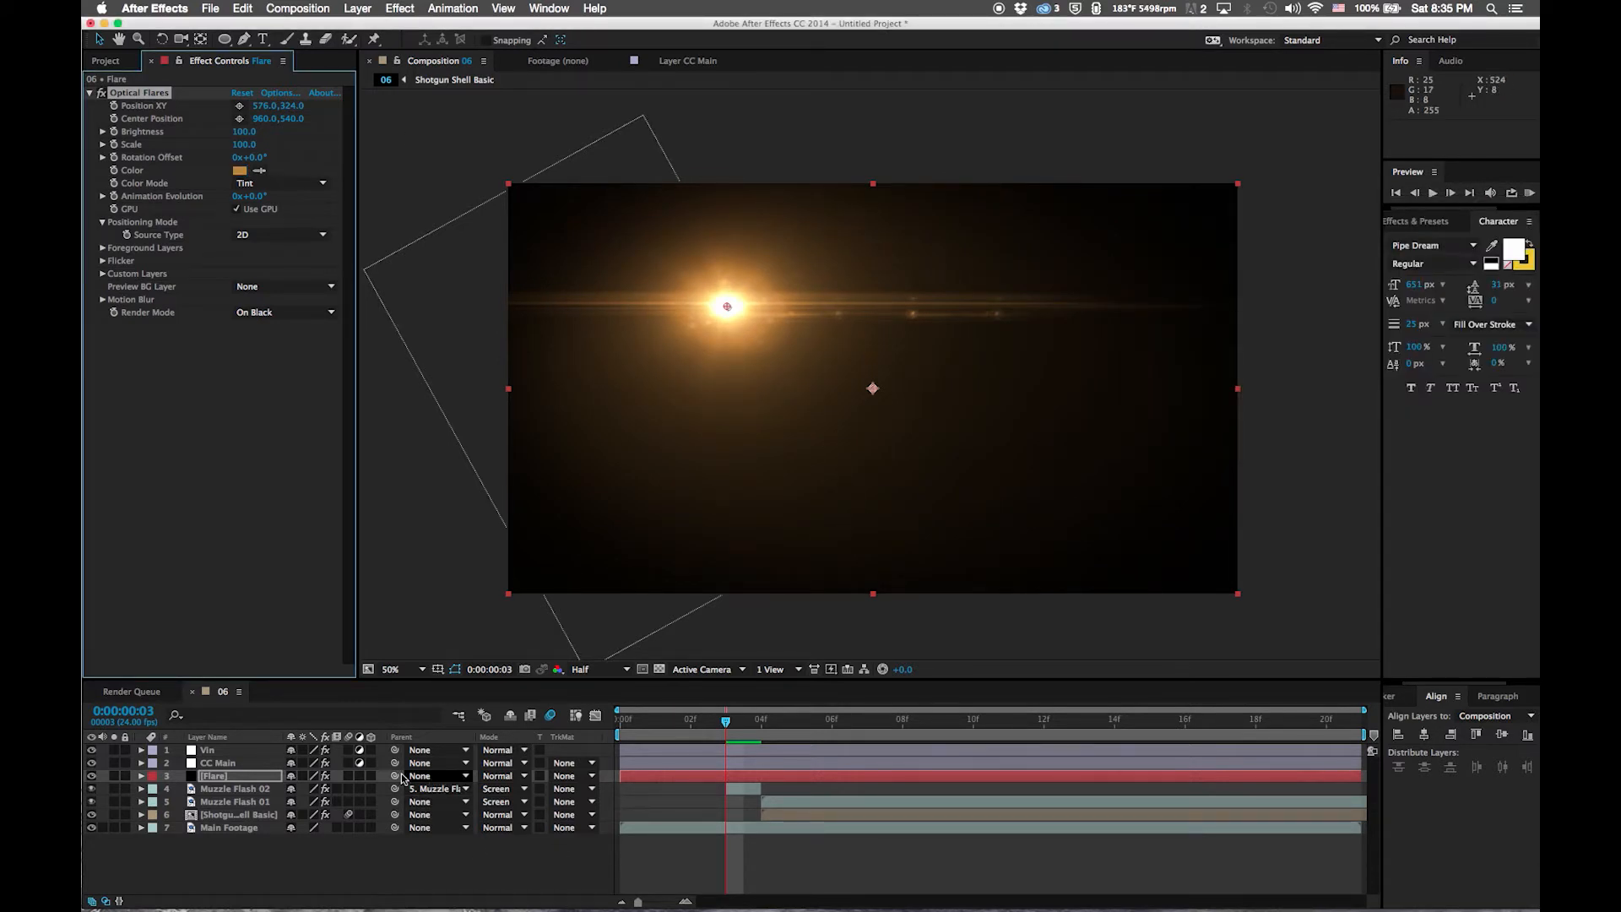
Set the Flare layer's blending mode to Screen
left_click(203, 776)
left_click(502, 776)
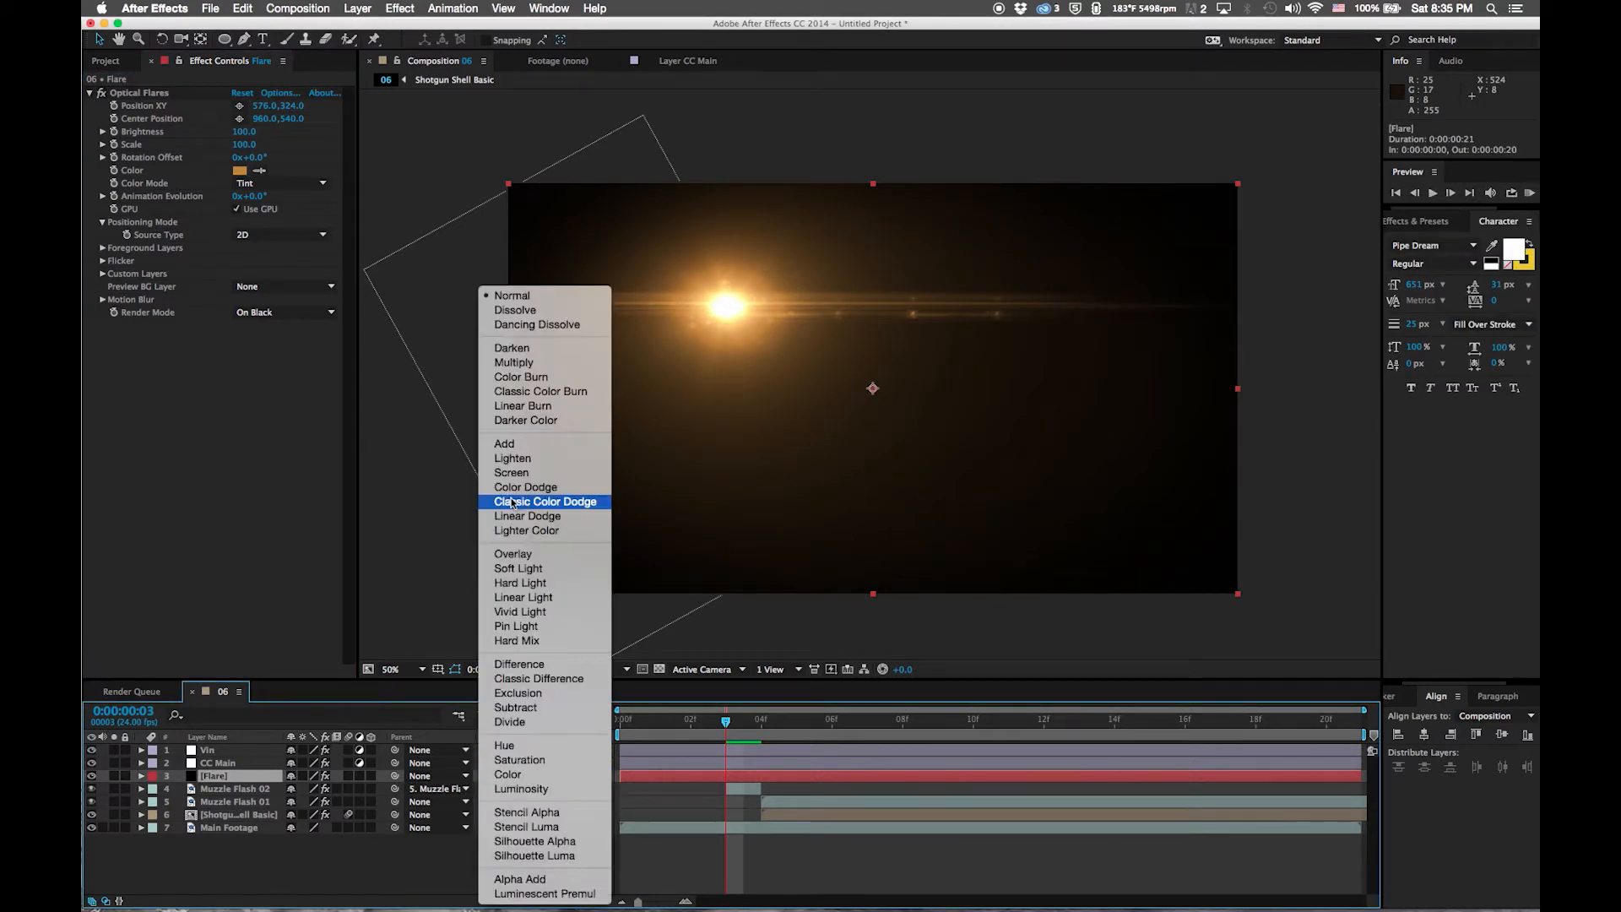
left_click(511, 473)
Place the optical flare over the muzzle flash at about 258, 552 and set its brightness to 180
left_click(239, 106)
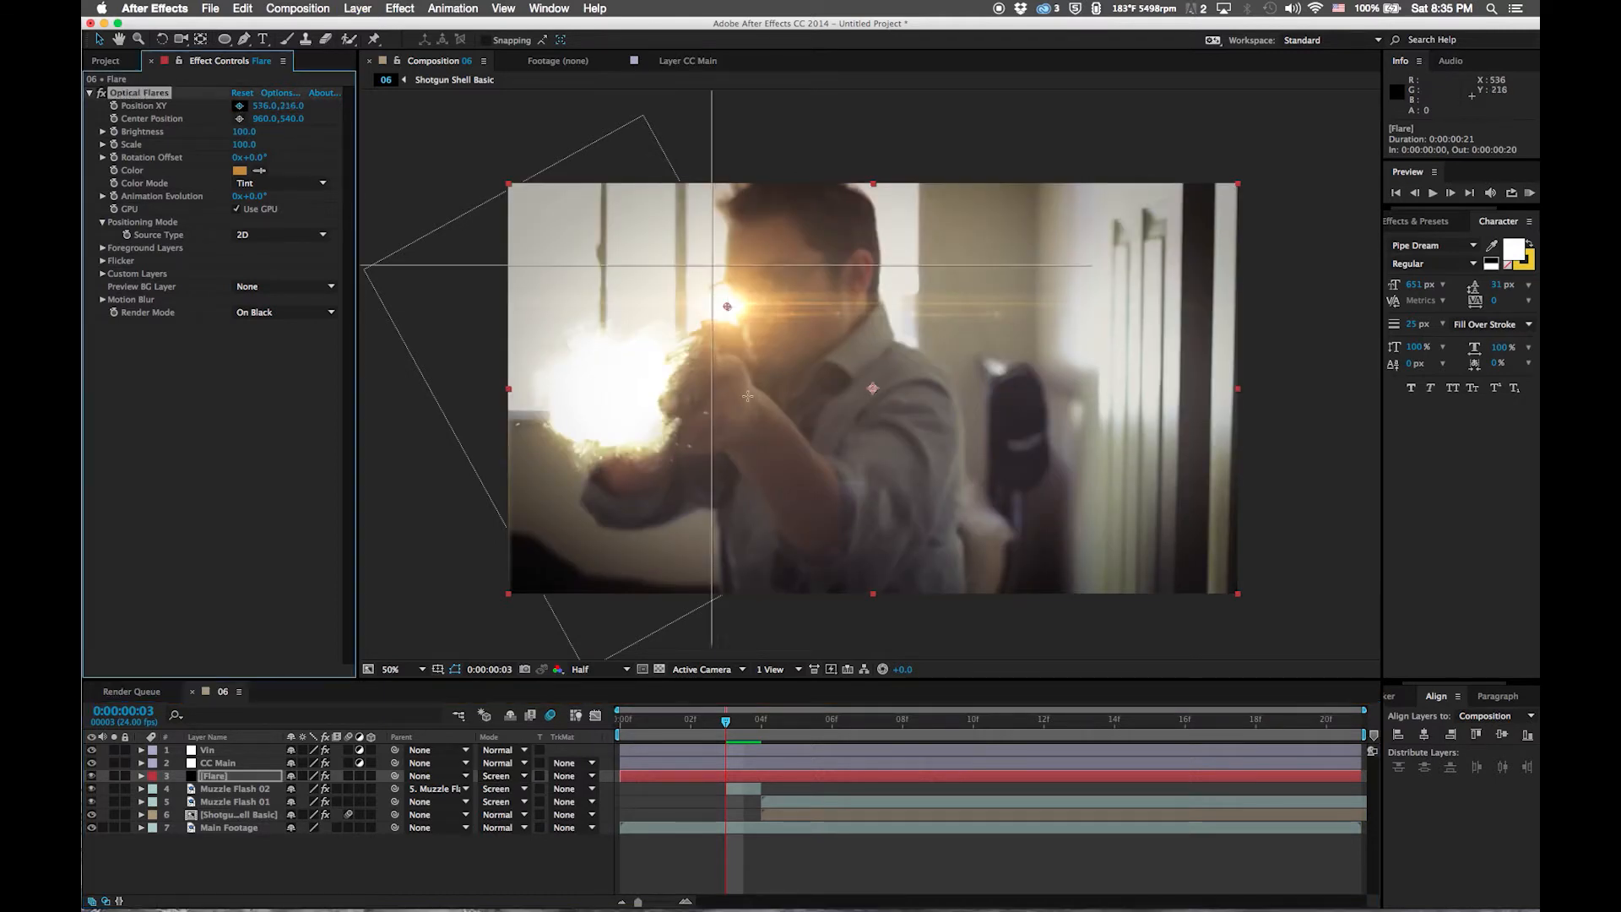
left_click(602, 402)
left_click_drag(602, 402, 608, 394)
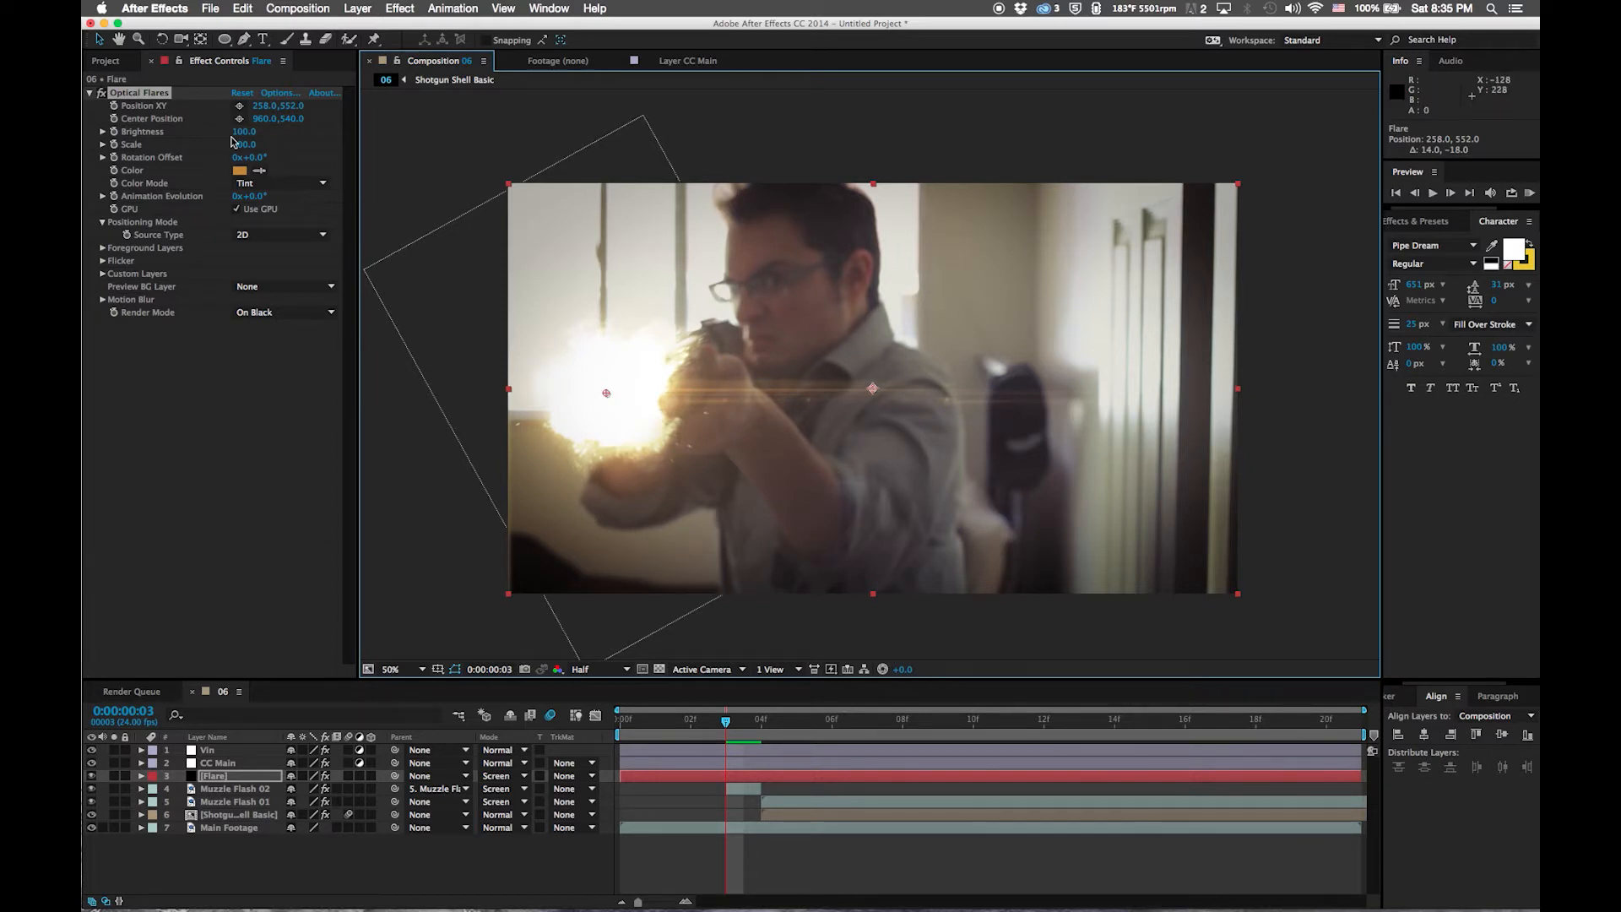
left_click_drag(239, 132, 306, 132)
Add a Fast Blur effect to the Flare layer with a blurriness of 3.5
left_click(400, 8)
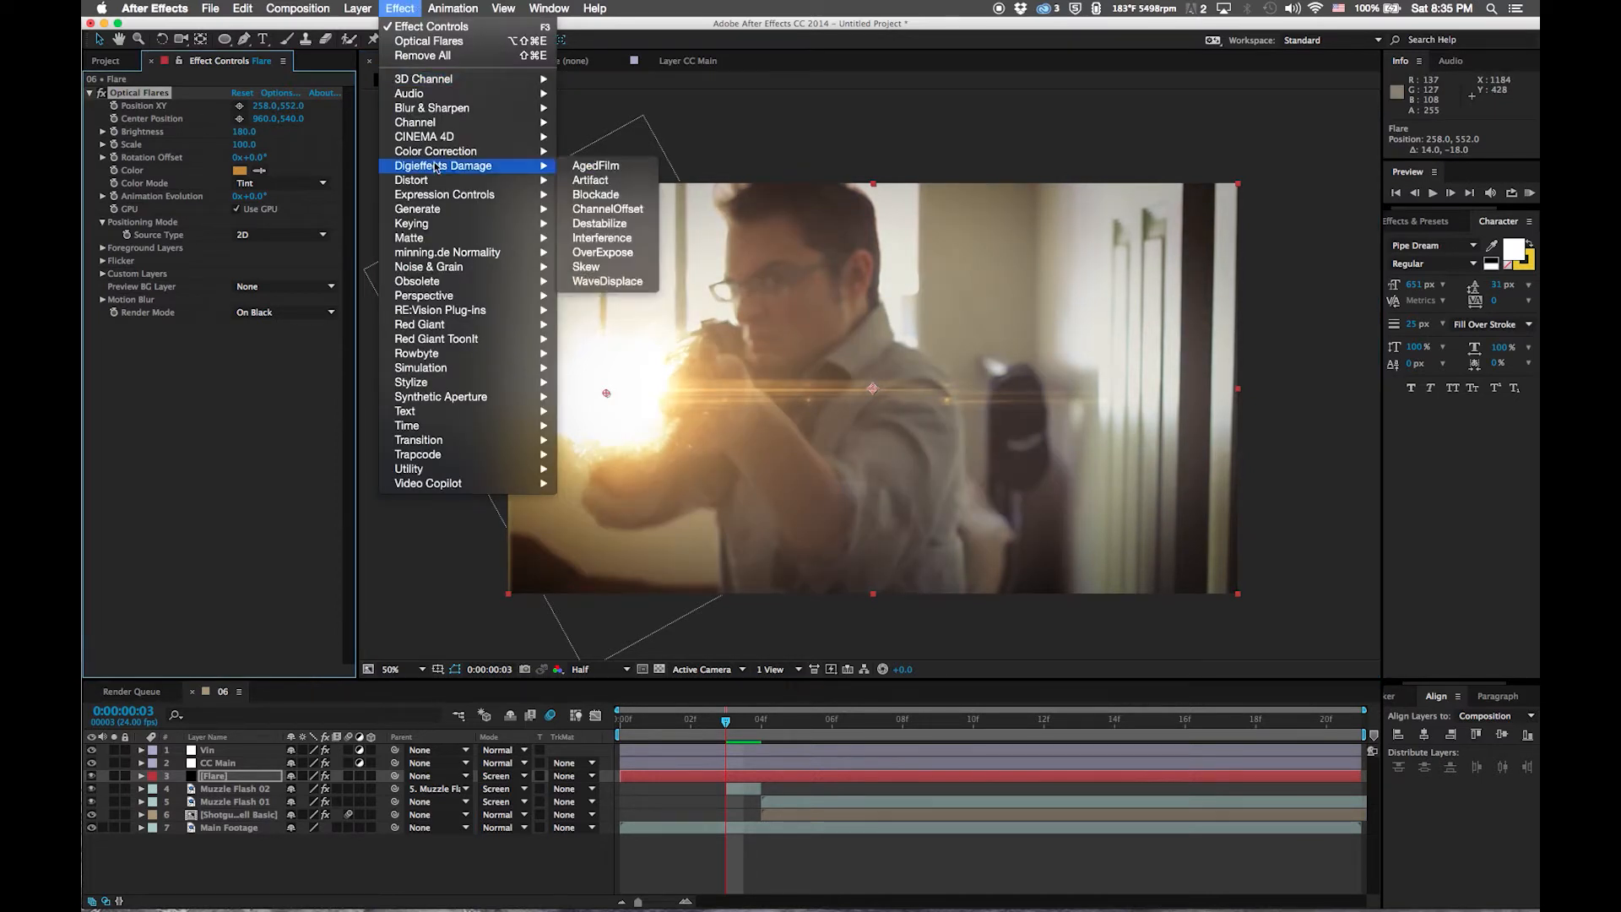
mouse_move(428, 110)
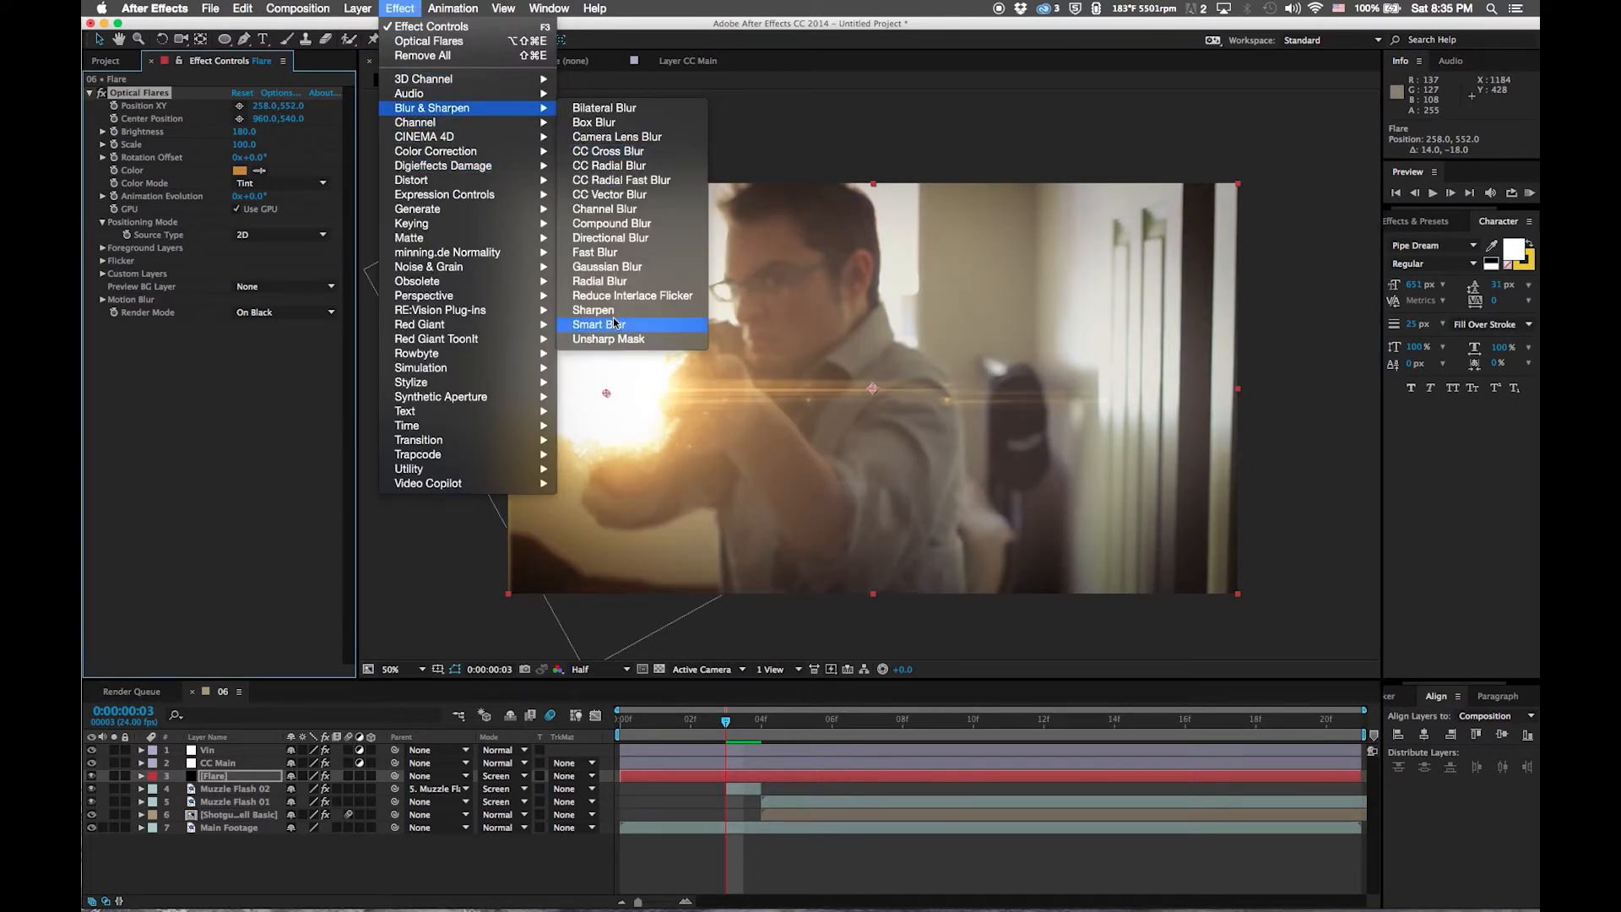
left_click(589, 254)
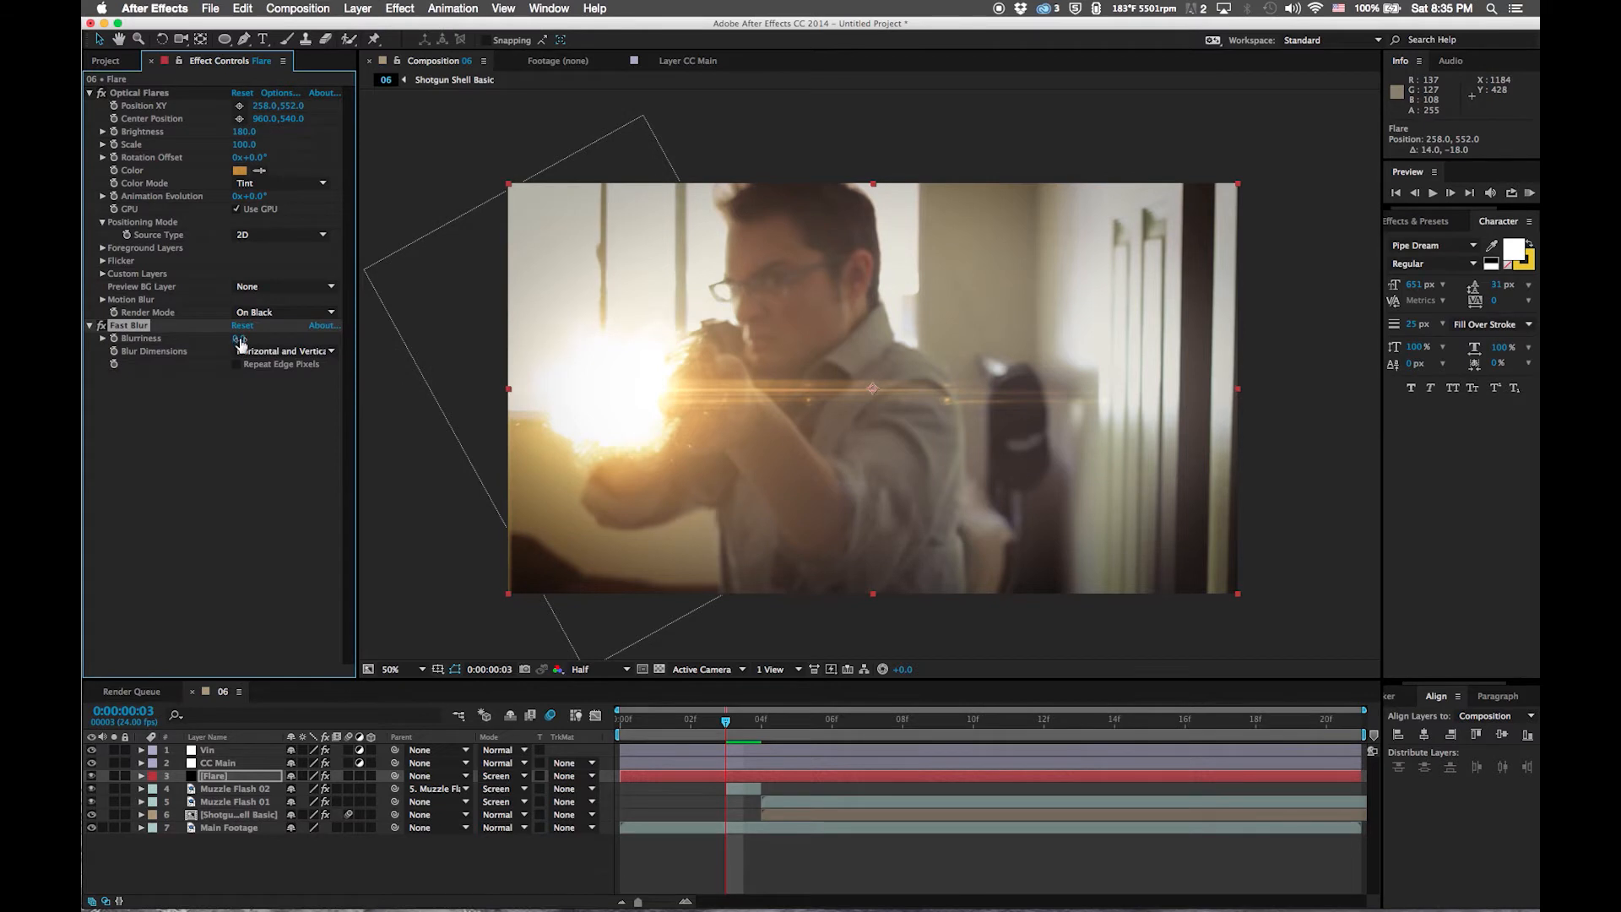
left_click(240, 339)
type("5")
key("Return")
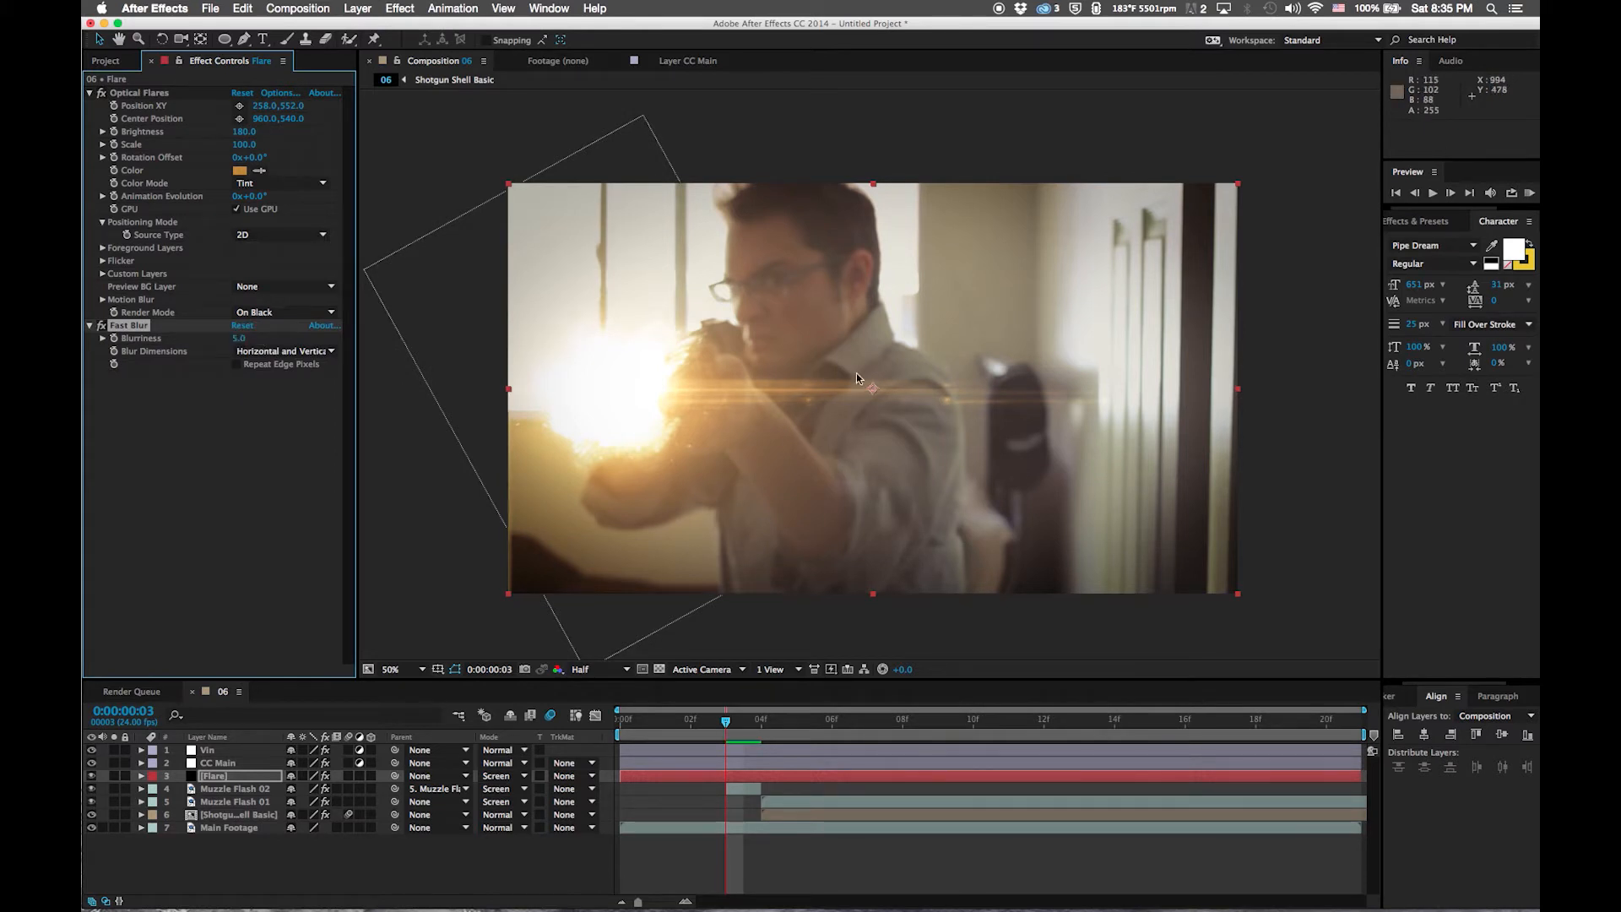
left_click(239, 340)
type("3.5")
key("Return")
left_click(89, 326)
Keyframe the optical flare's Position XY at frame 3, and move the flare to about 284, 580 at frame 2
left_click(118, 94)
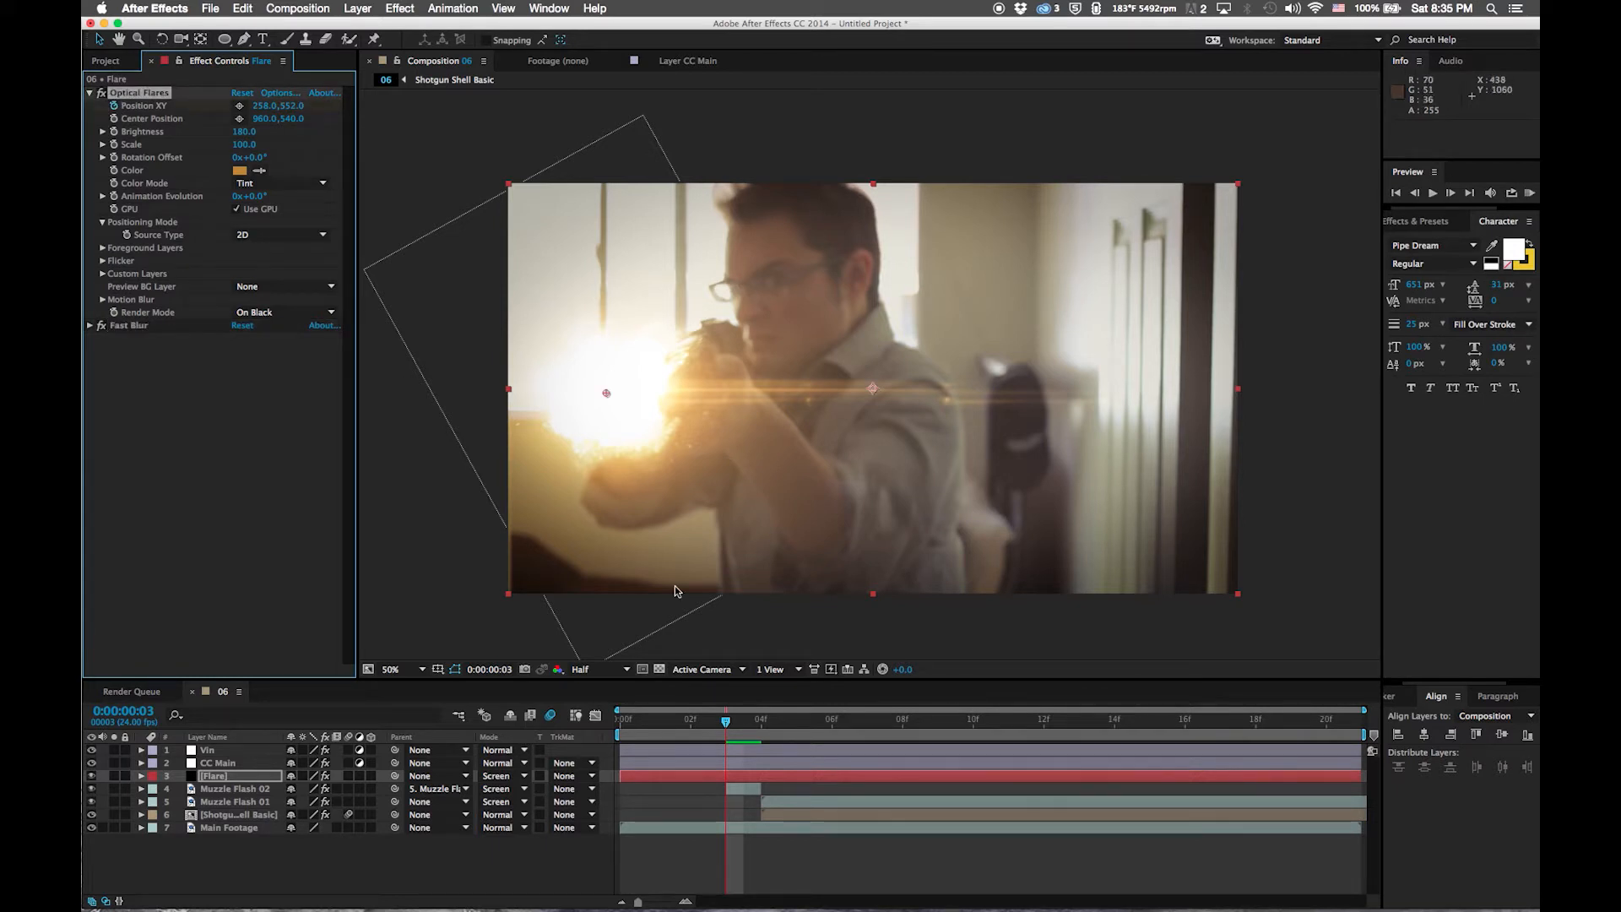
key("u")
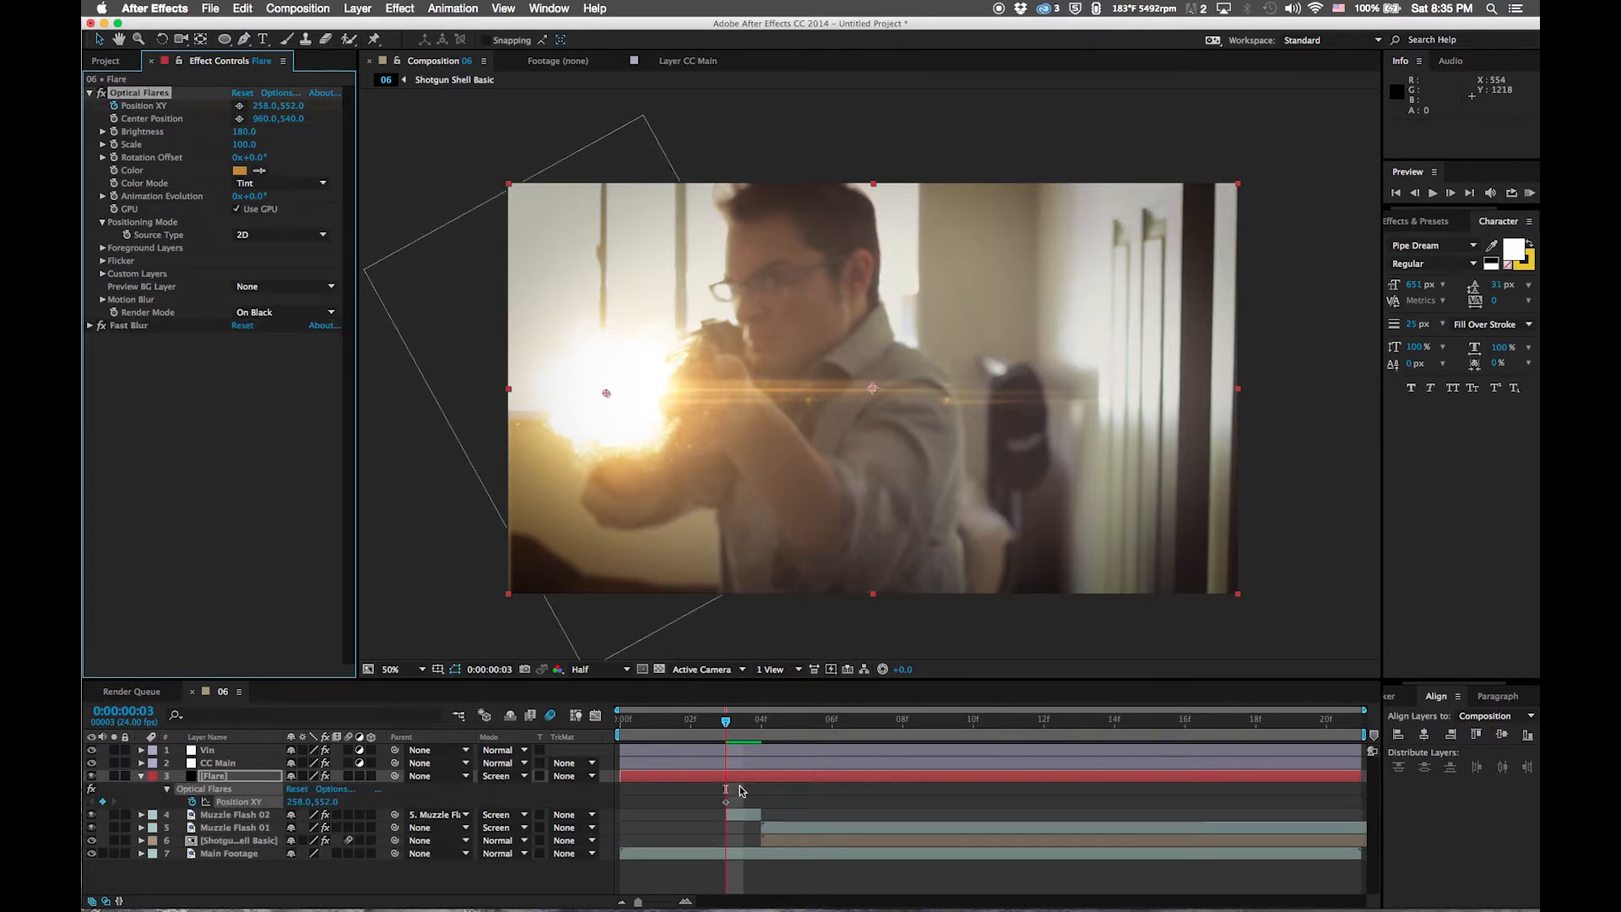
key("Page_Up")
key("Page_Down")
key("Page_Up")
mouse_move(607, 394)
left_mouse_down()
mouse_move(628, 541)
mouse_move(615, 406)
left_mouse_up()
At frame 4, move the optical flare onto the muzzle flash at about 318, 486
key("Page_Down")
key("Page_Down")
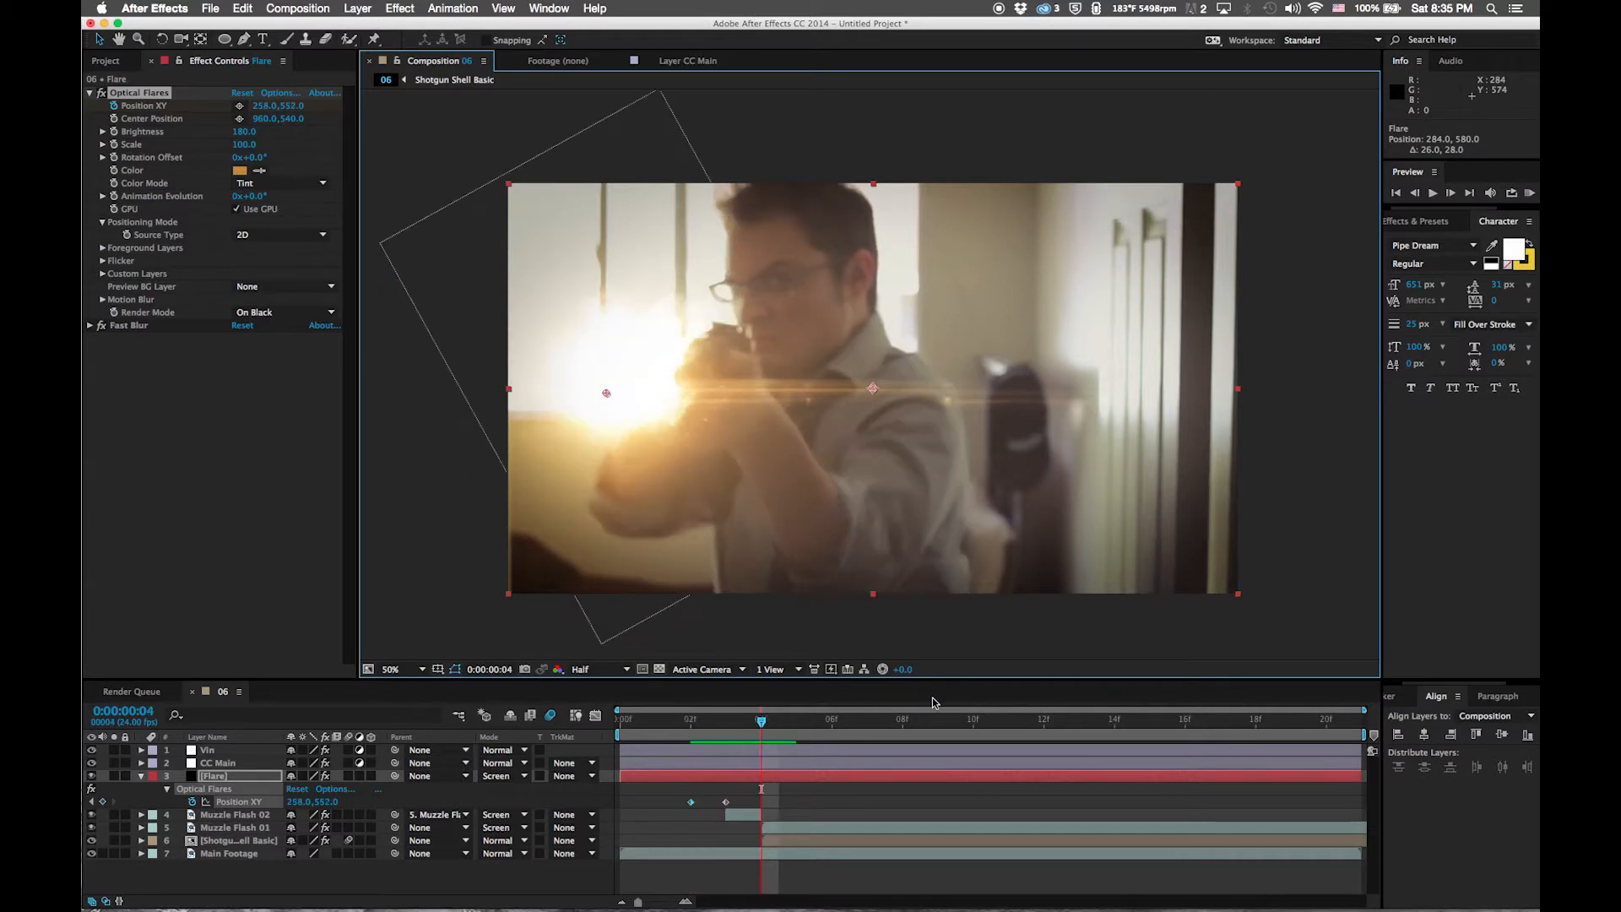
left_click_drag(608, 394, 628, 370)
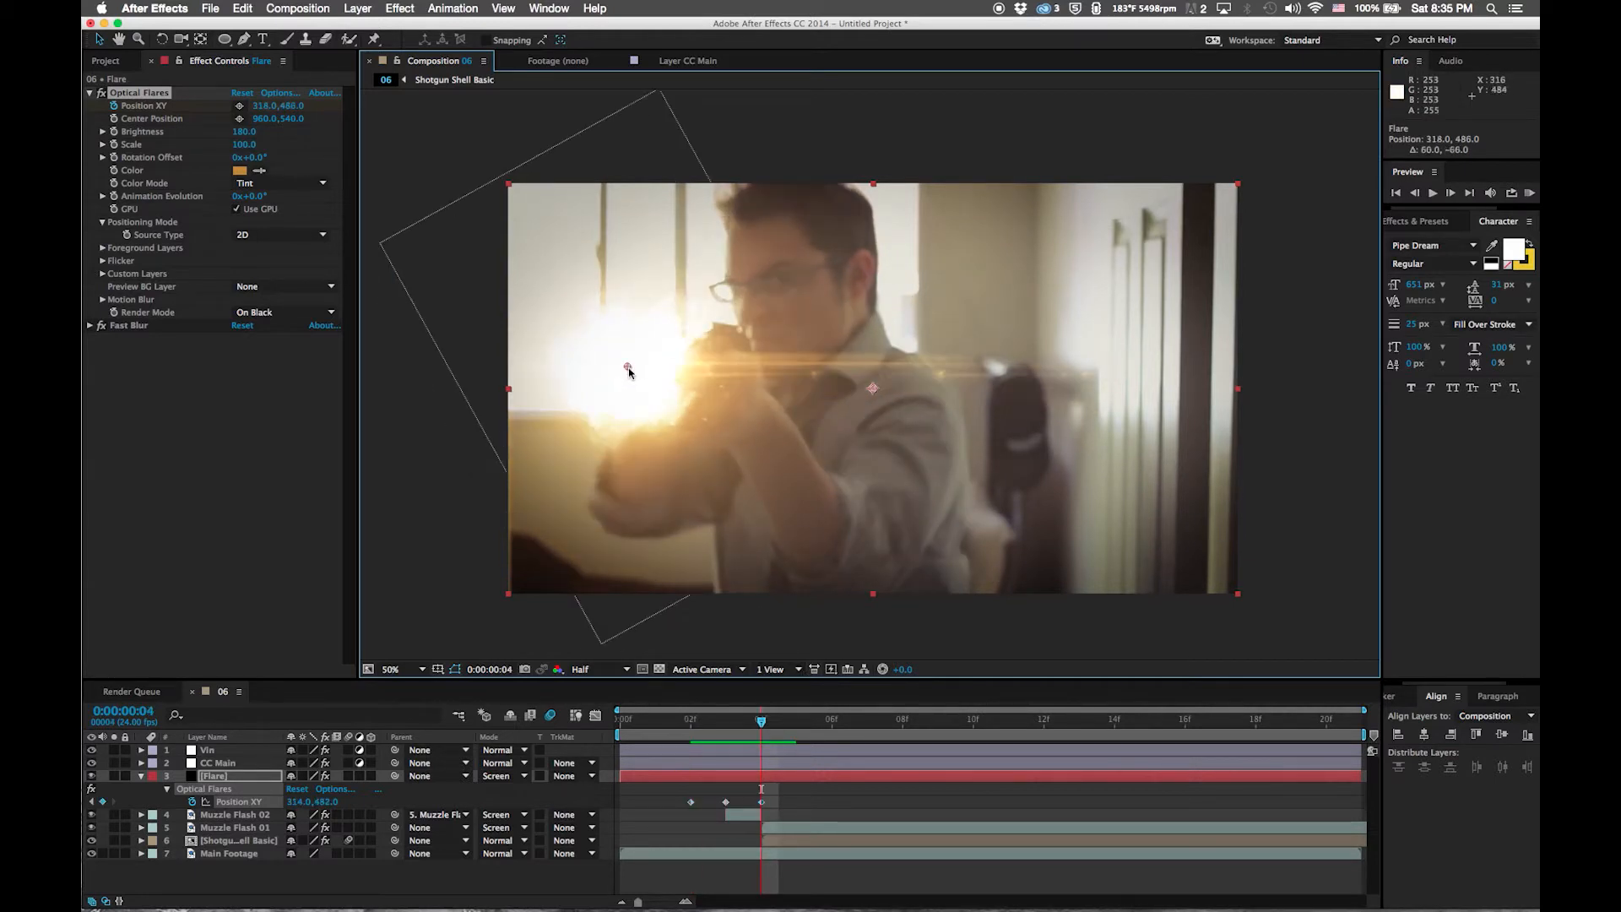
At frame 5, move the optical flare onto the muzzle at about 472, 456 and check the neighbouring frames
key("Page_Down")
left_click_drag(628, 372, 694, 358)
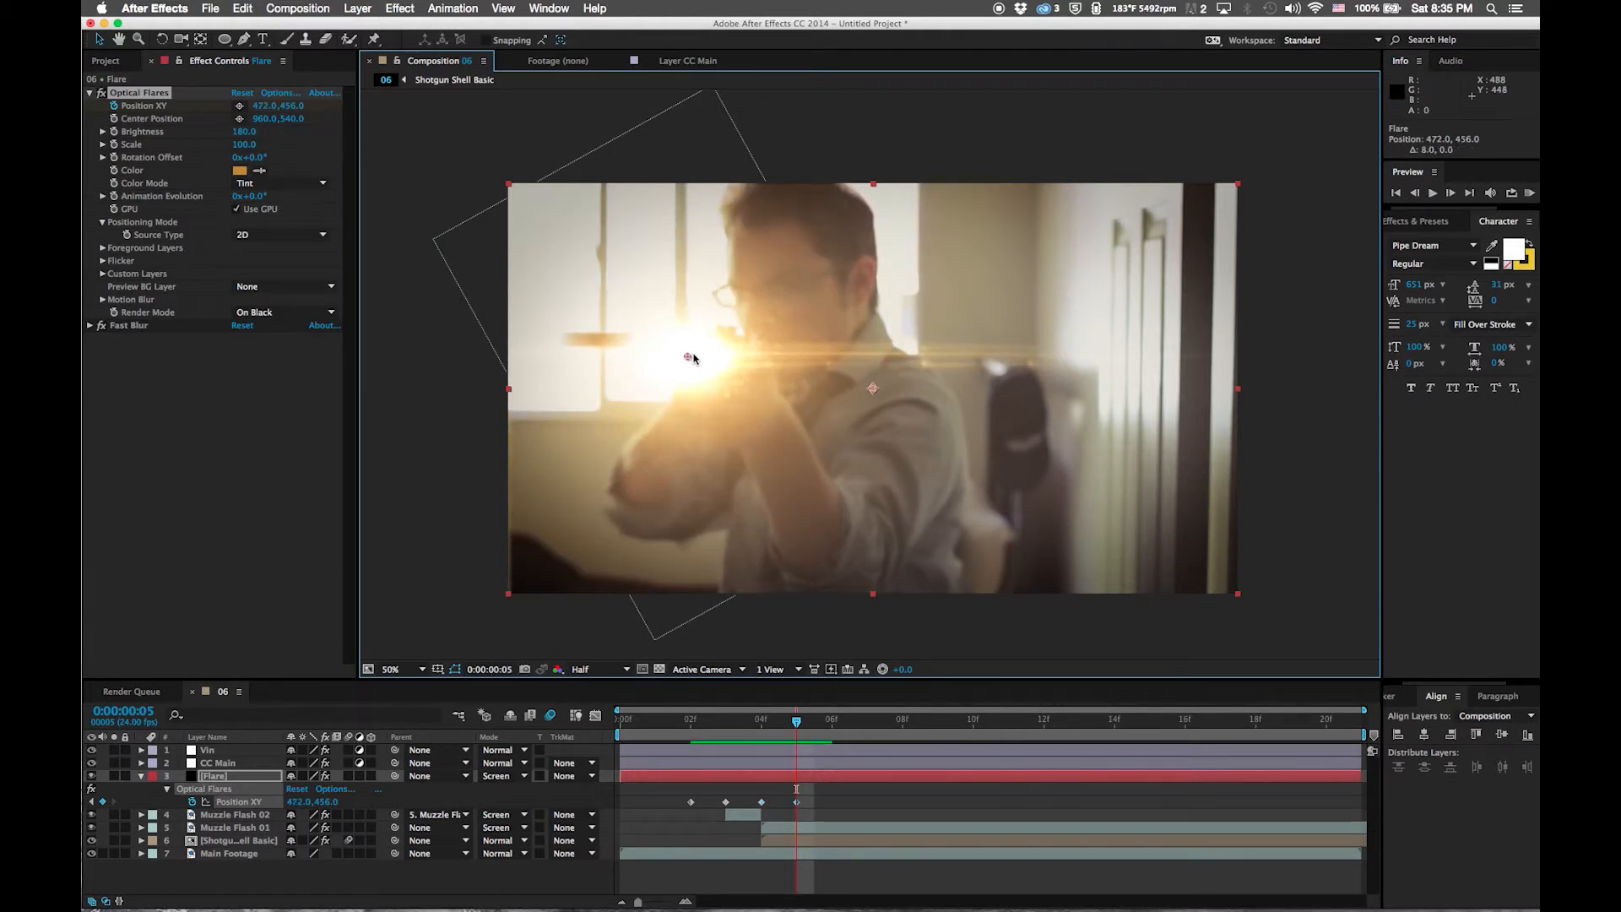
key("Page_Up")
key("Page_Up")
key("Page_Down")
key("Page_Up")
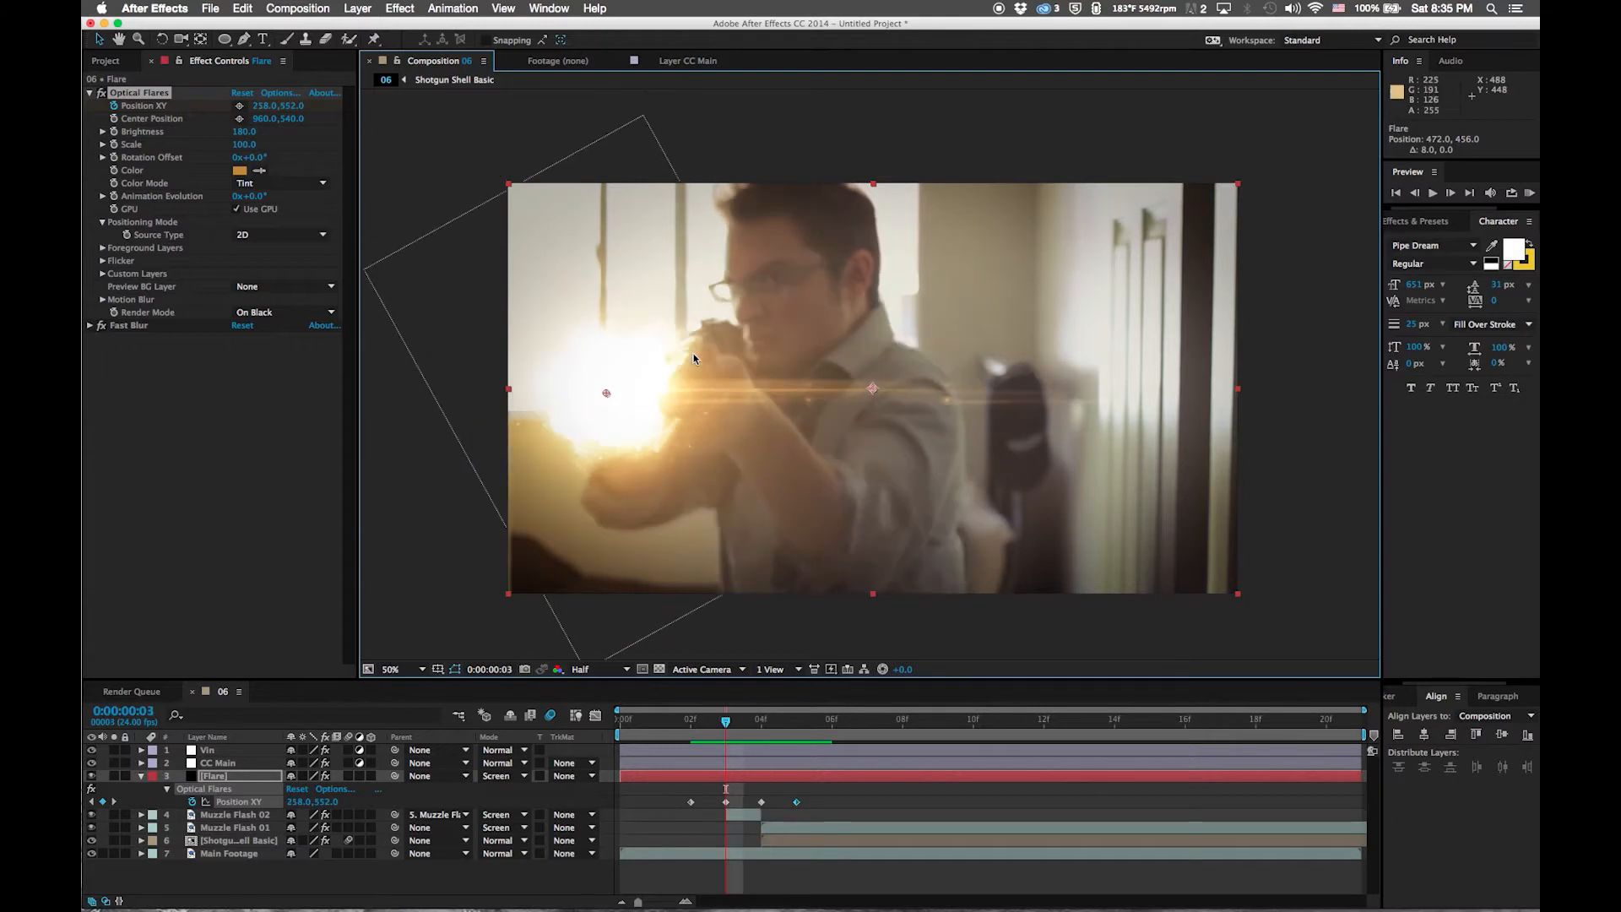
Keyframe the optical flare's Brightness at frame 3 and set it to 0 at frame 2
left_click(116, 133)
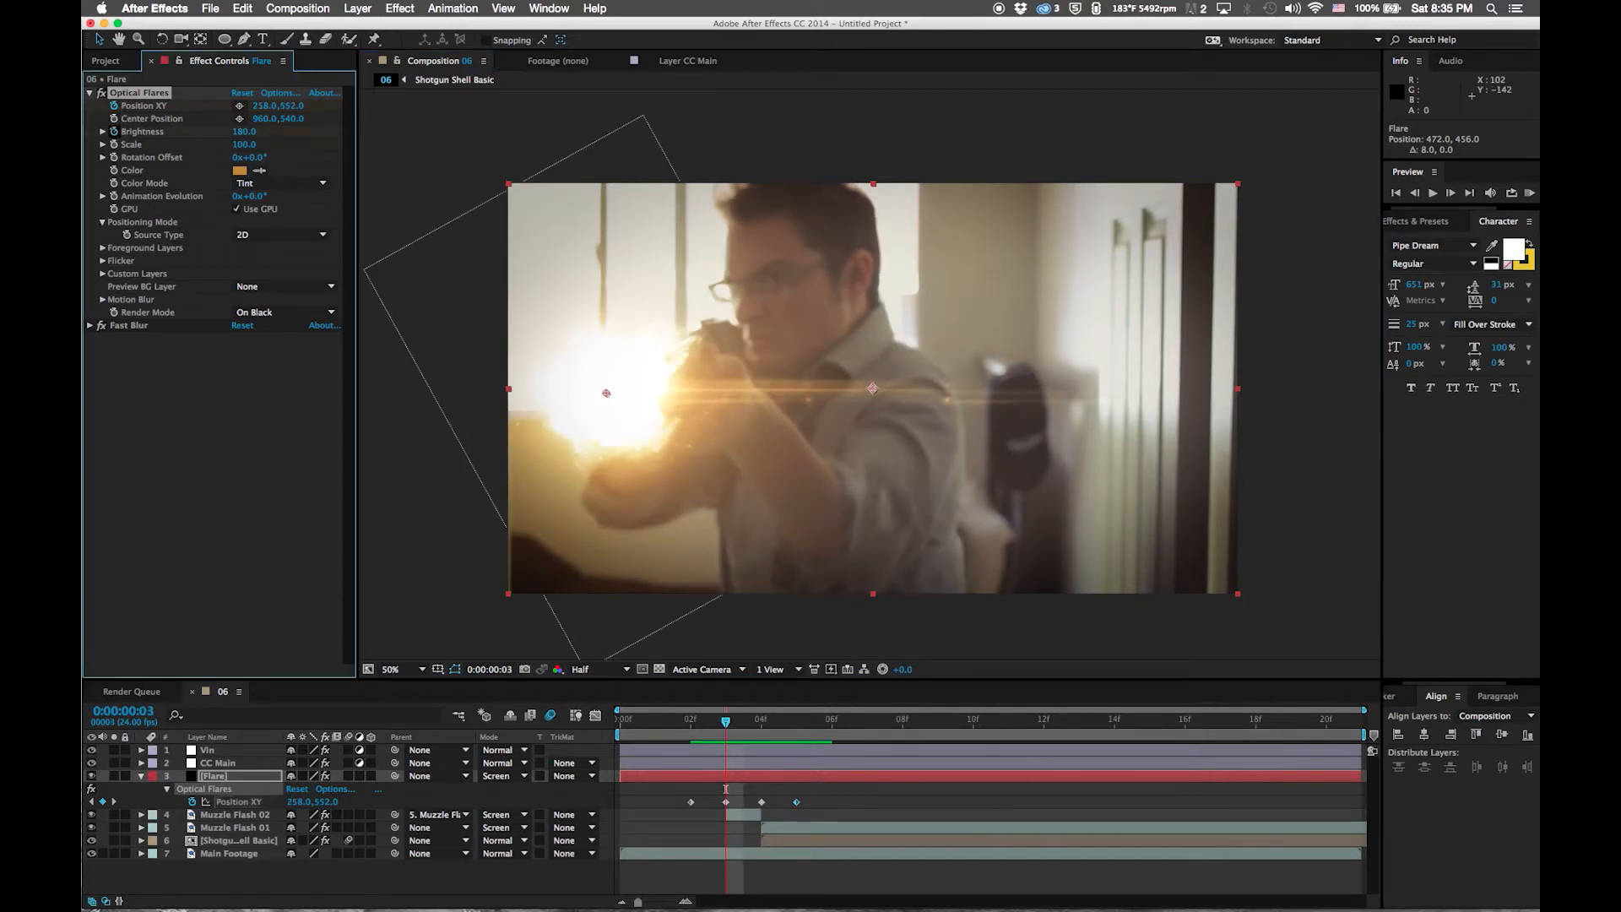
key("u")
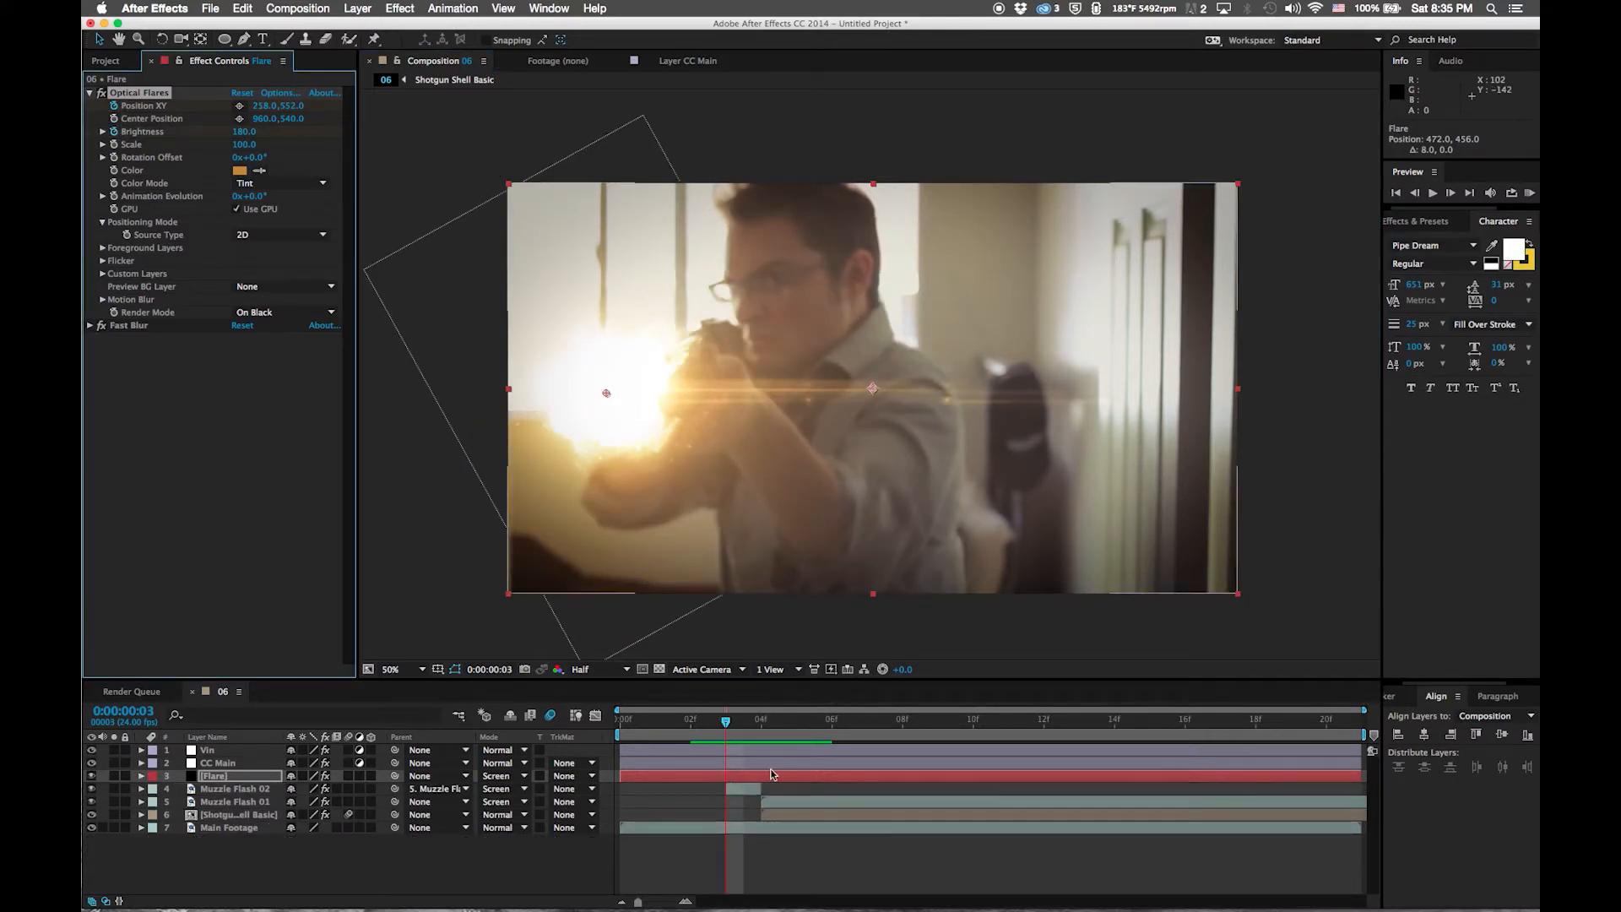
key("u")
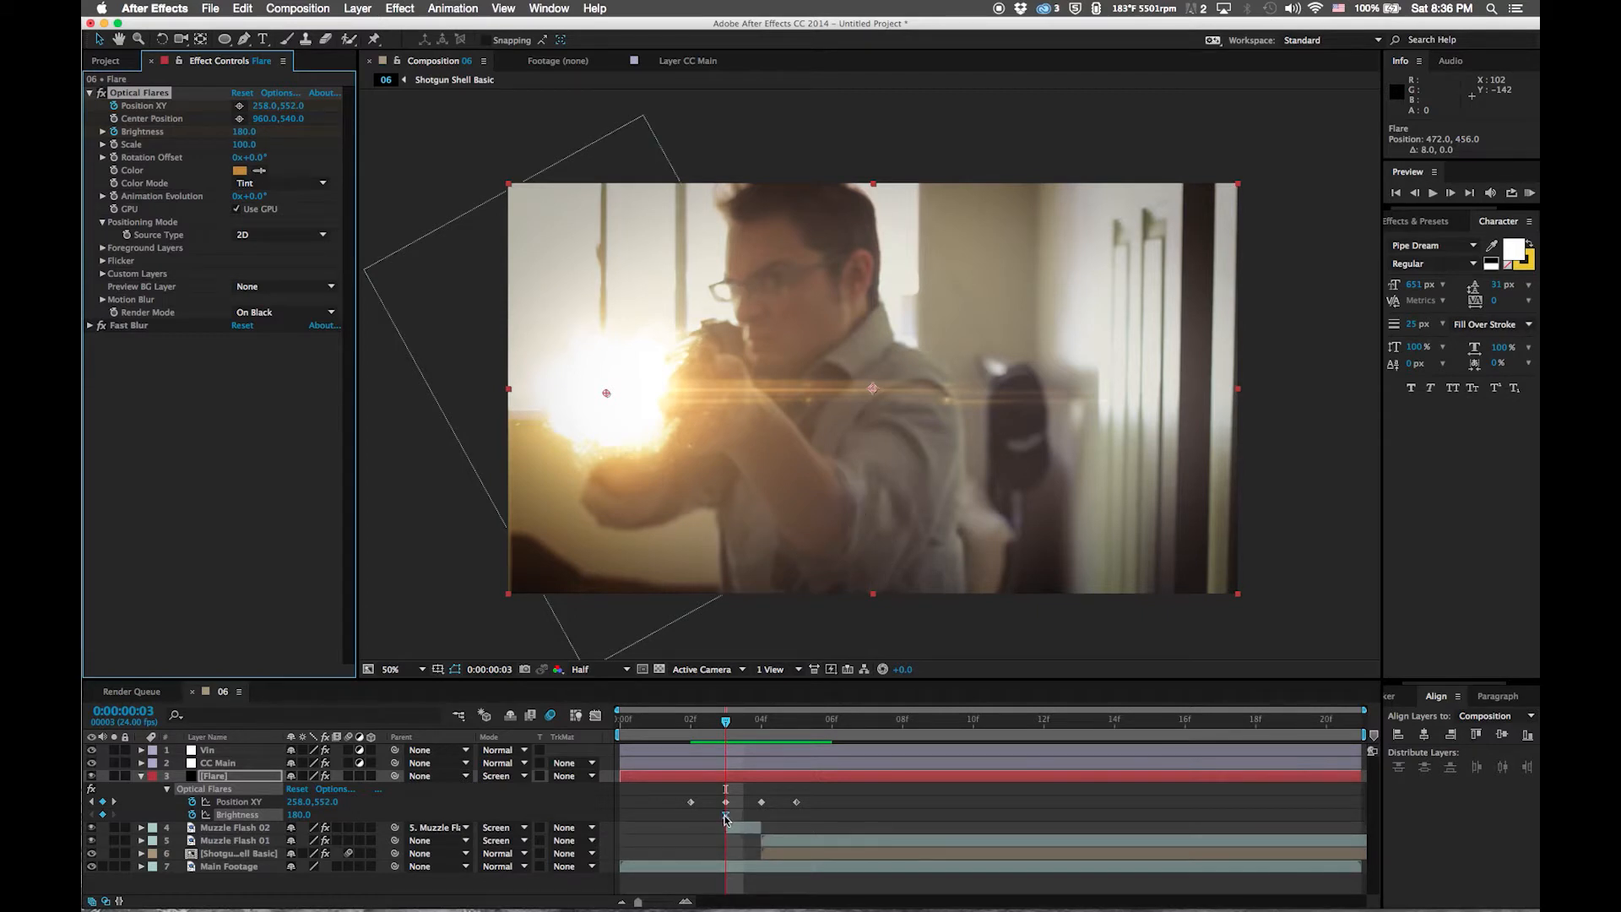
left_click(694, 733)
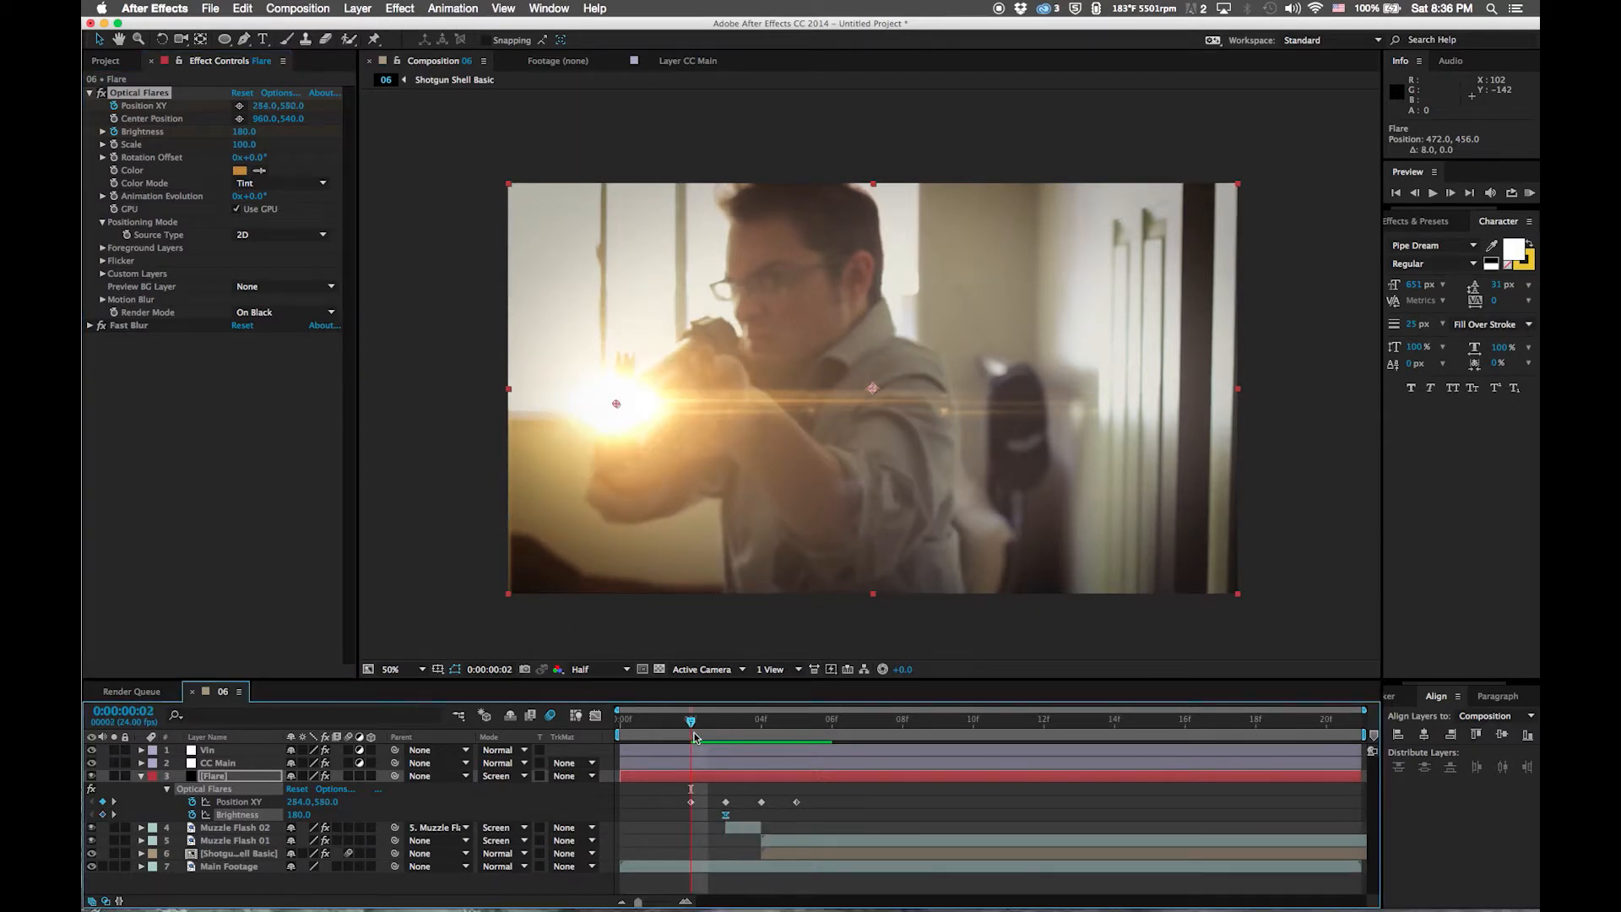
left_click_drag(283, 815, 116, 815)
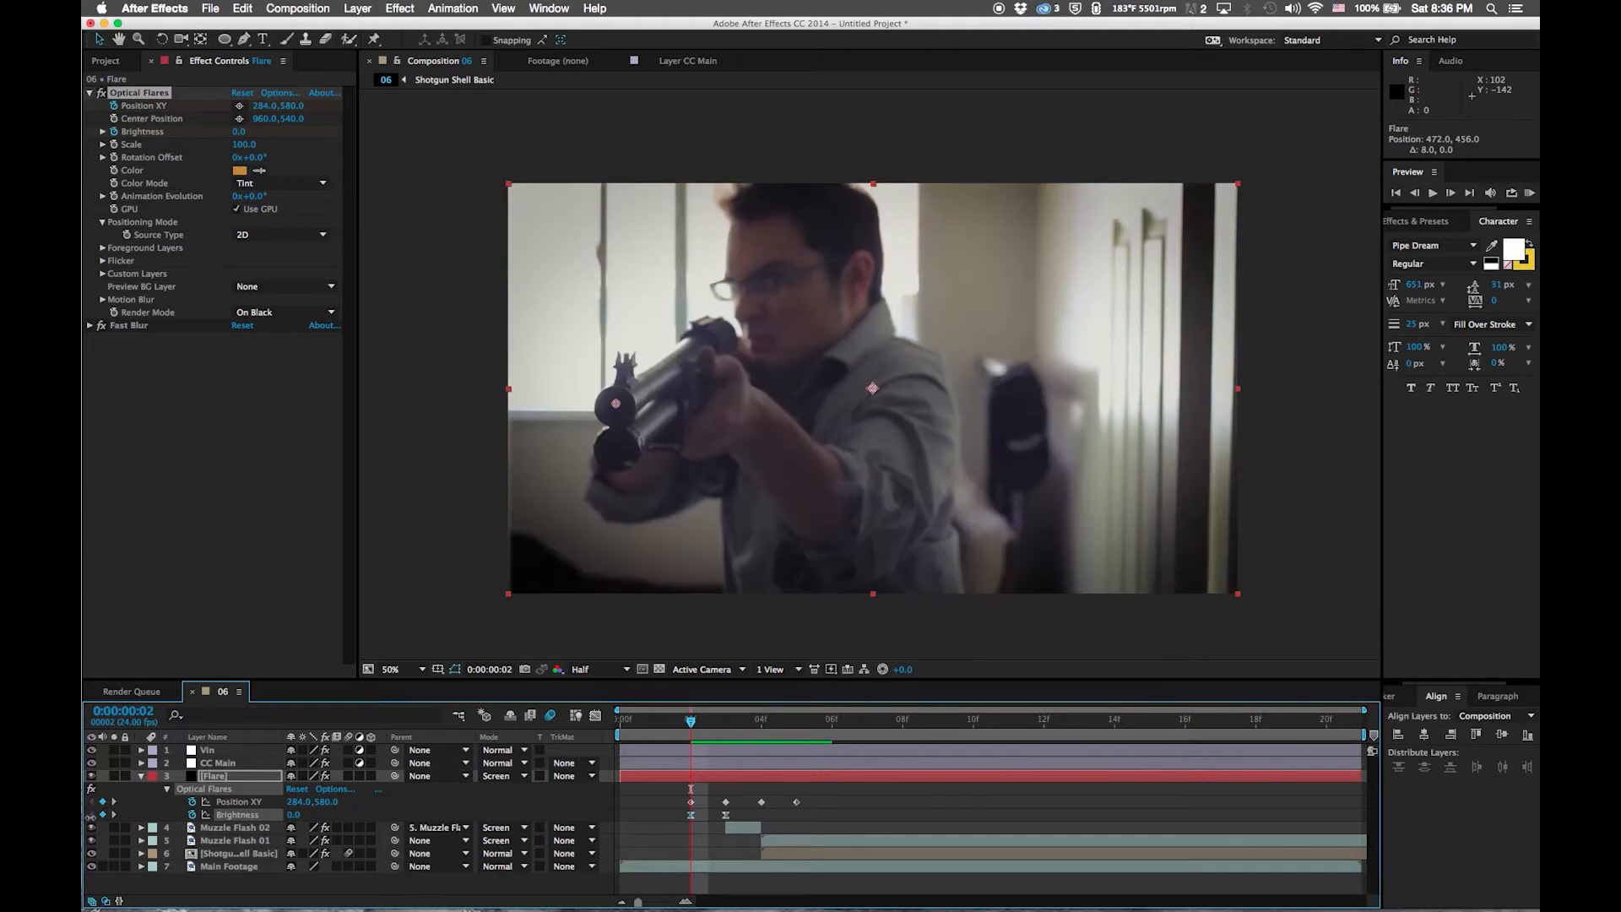
Copy the frame 2 Brightness keyframe to frame 5 and preview the flare animation
left_click(690, 815)
left_click(691, 815)
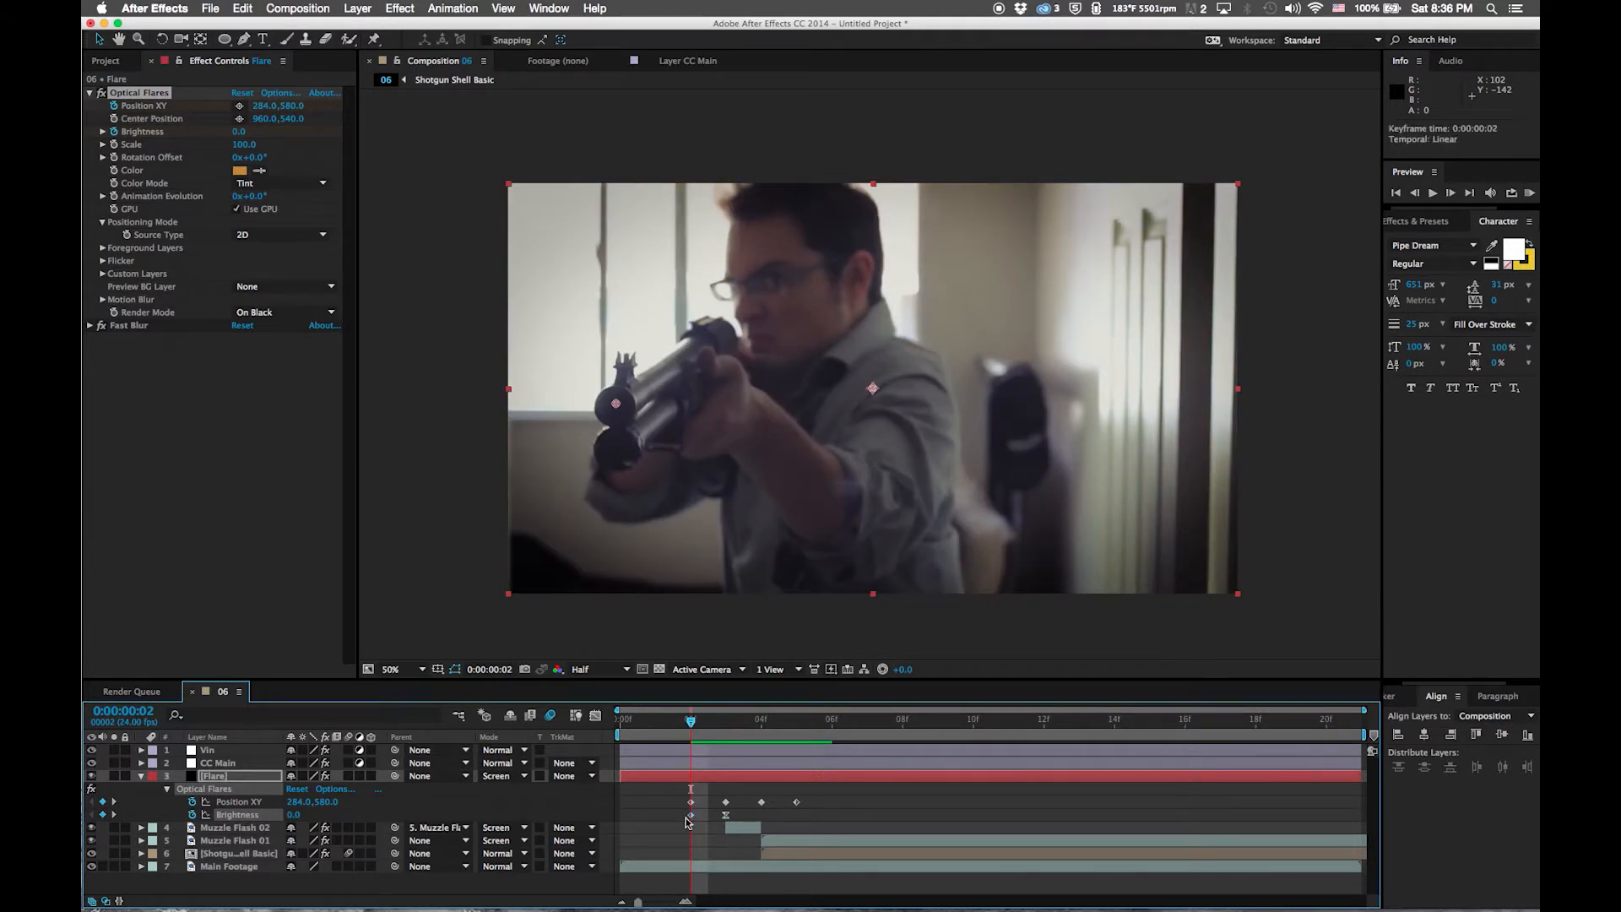
key("ctrl+c")
left_click(797, 722)
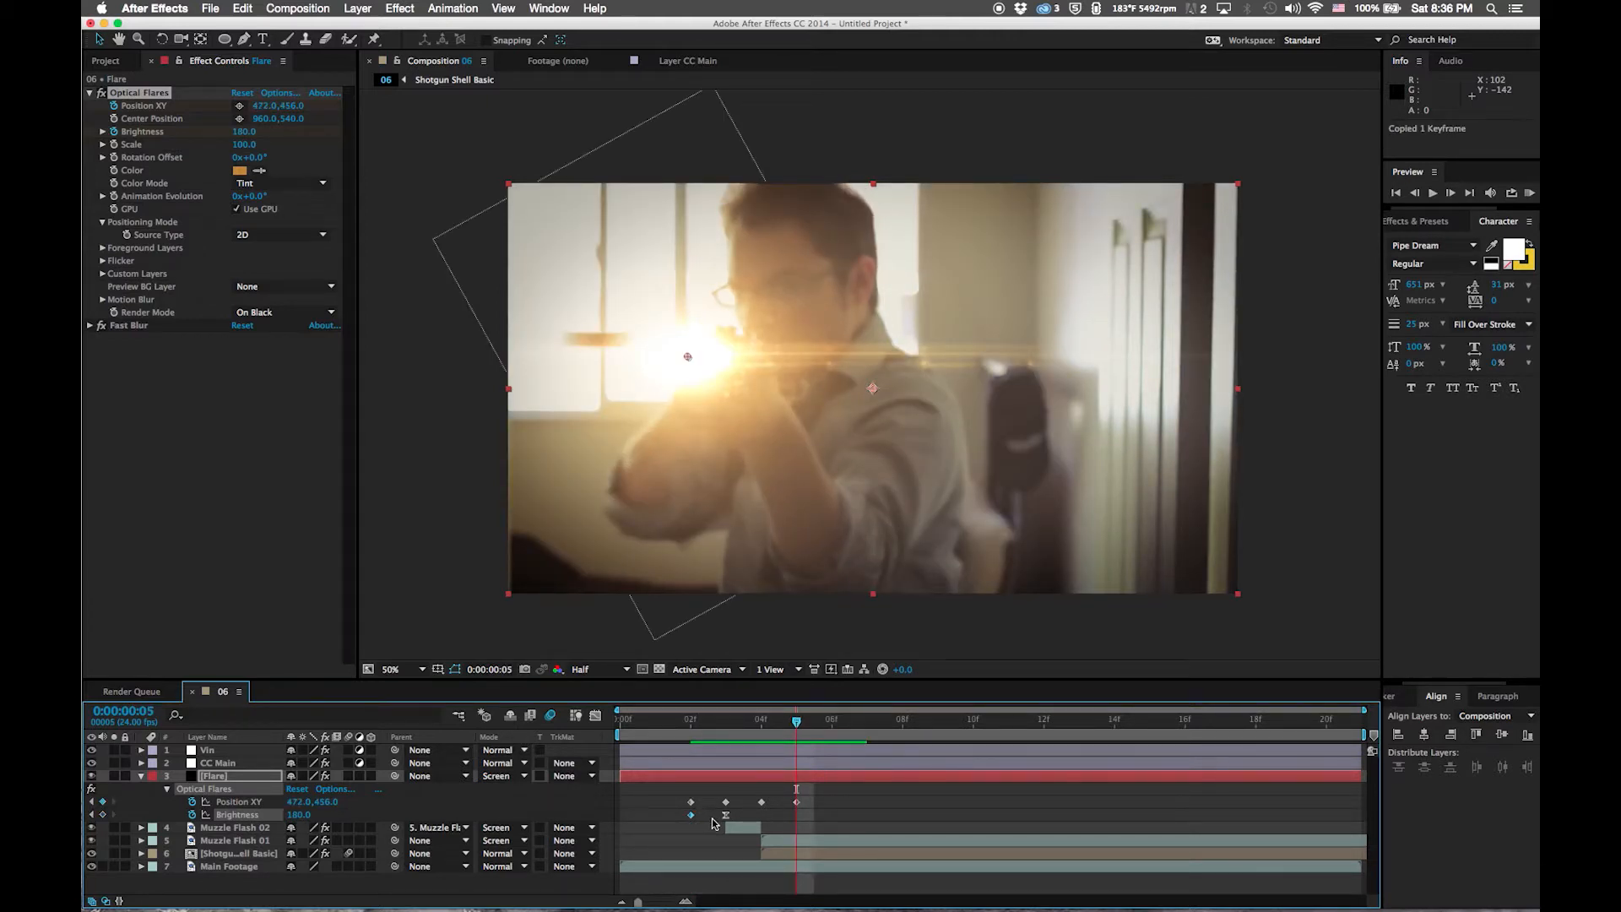
key("super+v")
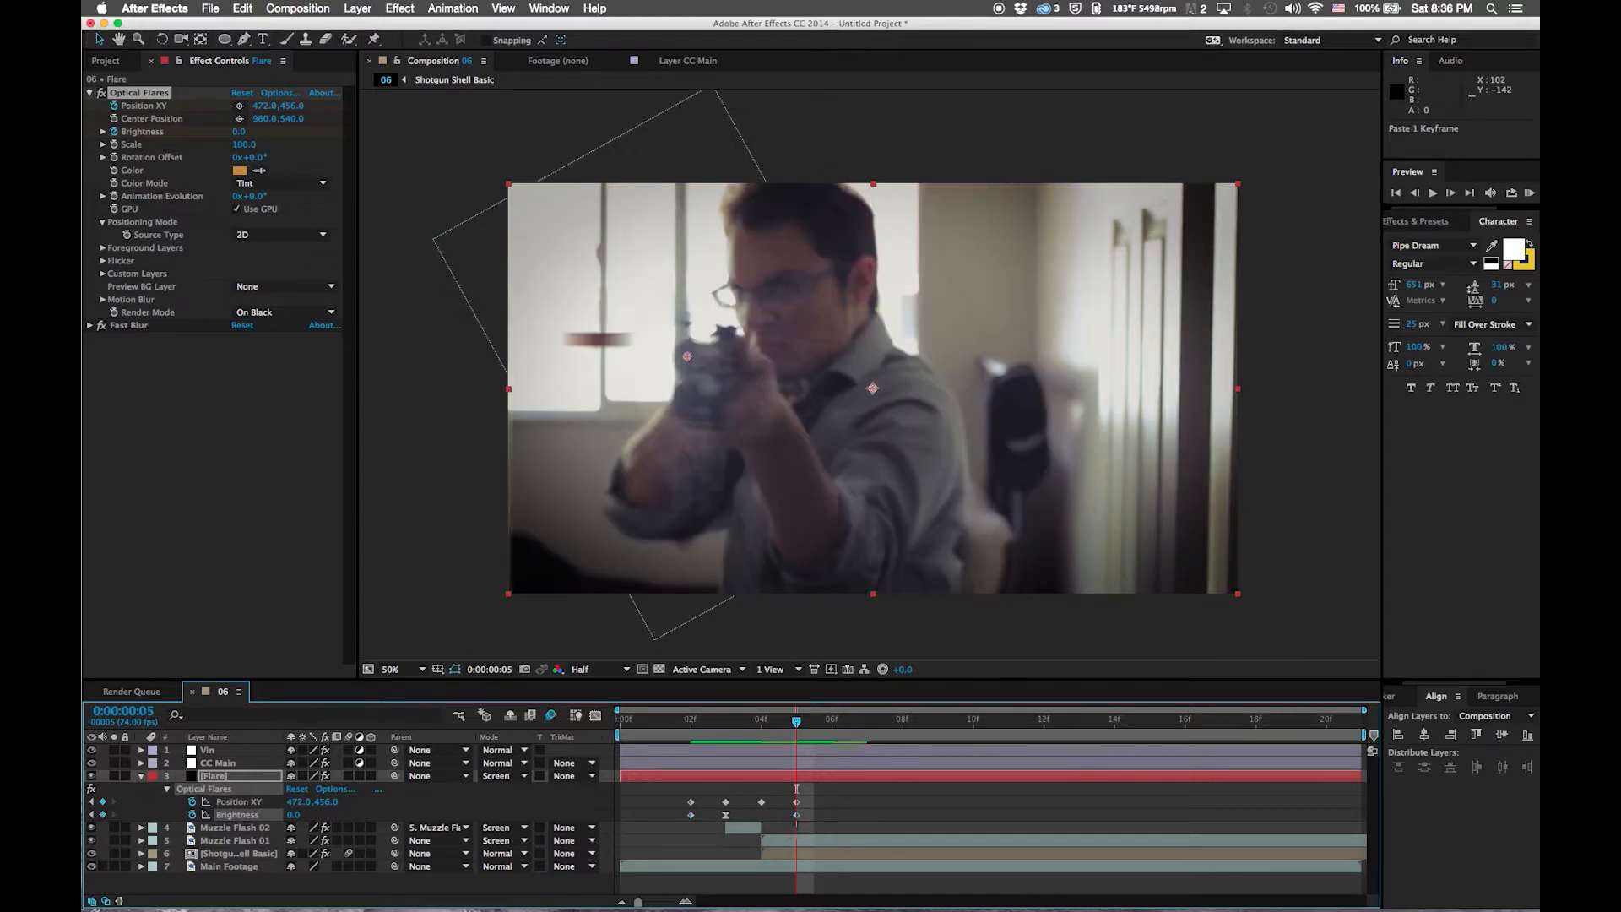
key("Page_Up")
key("Page_Up")
key("Page_Up")
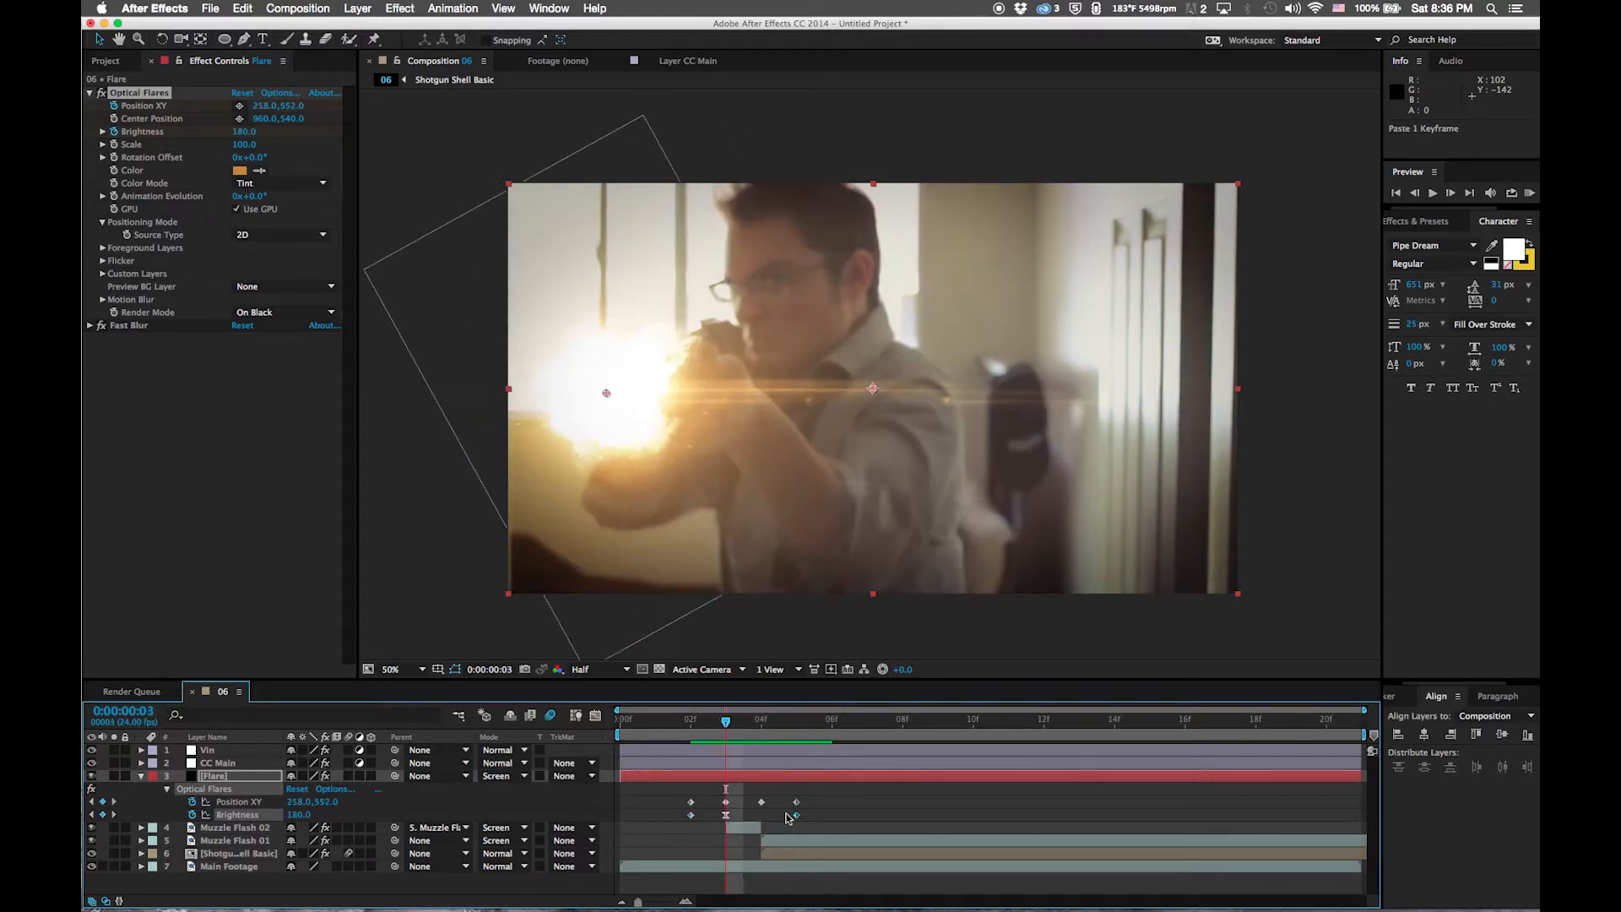
key("space")
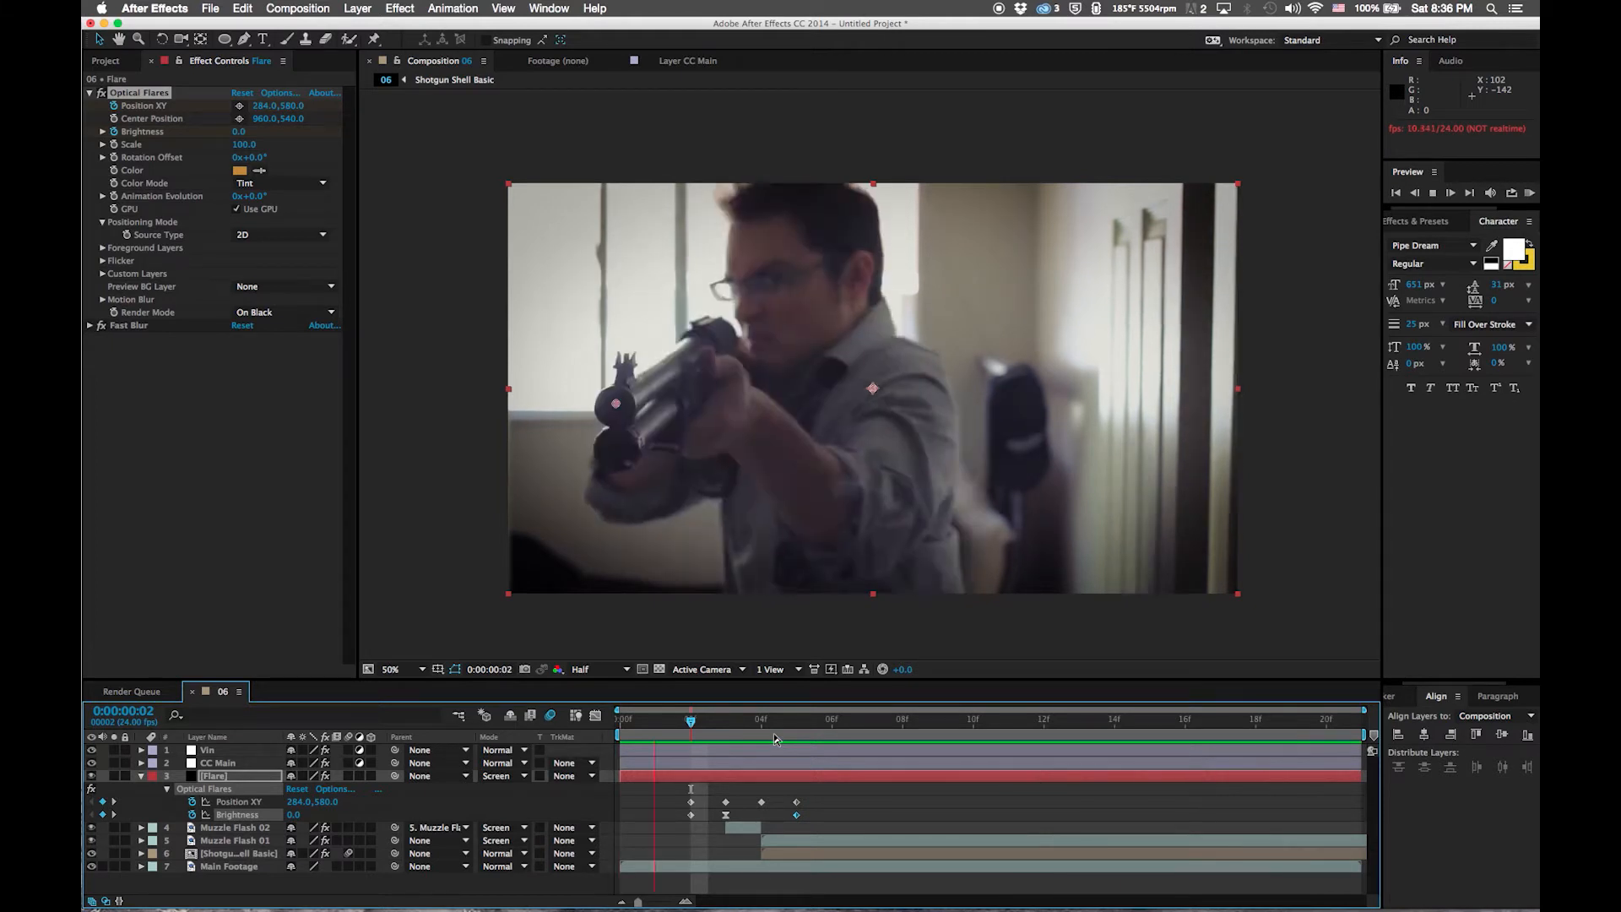
key("space")
Set the optical flare's Brightness keyframe at frame 3 to 125
left_click(726, 734)
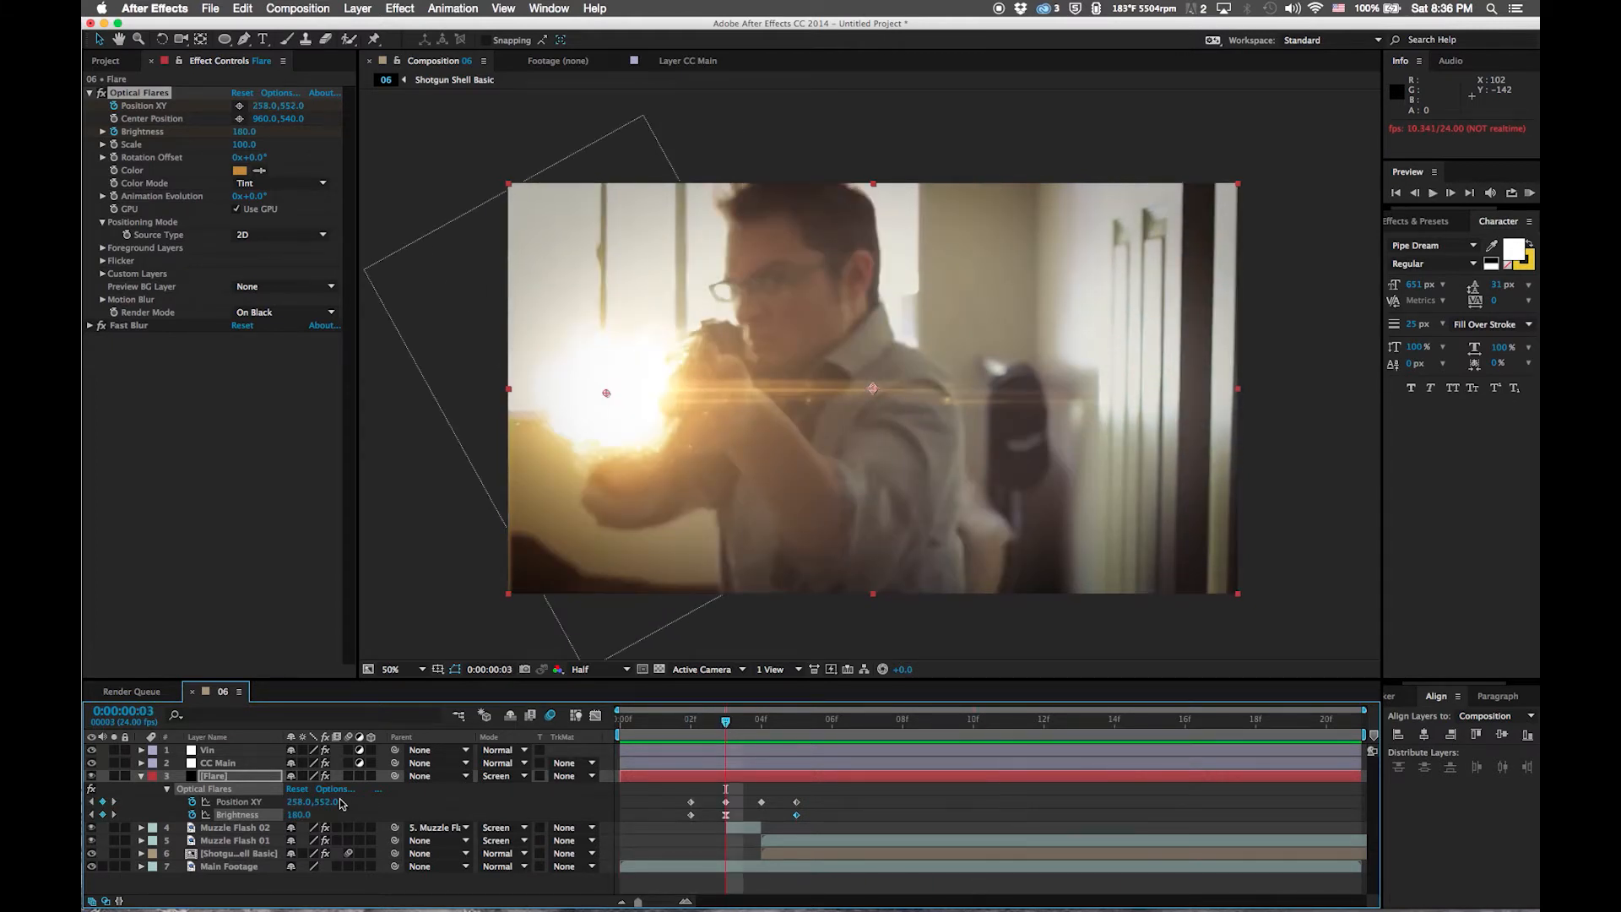
left_click(297, 815)
type("125")
key("Return")
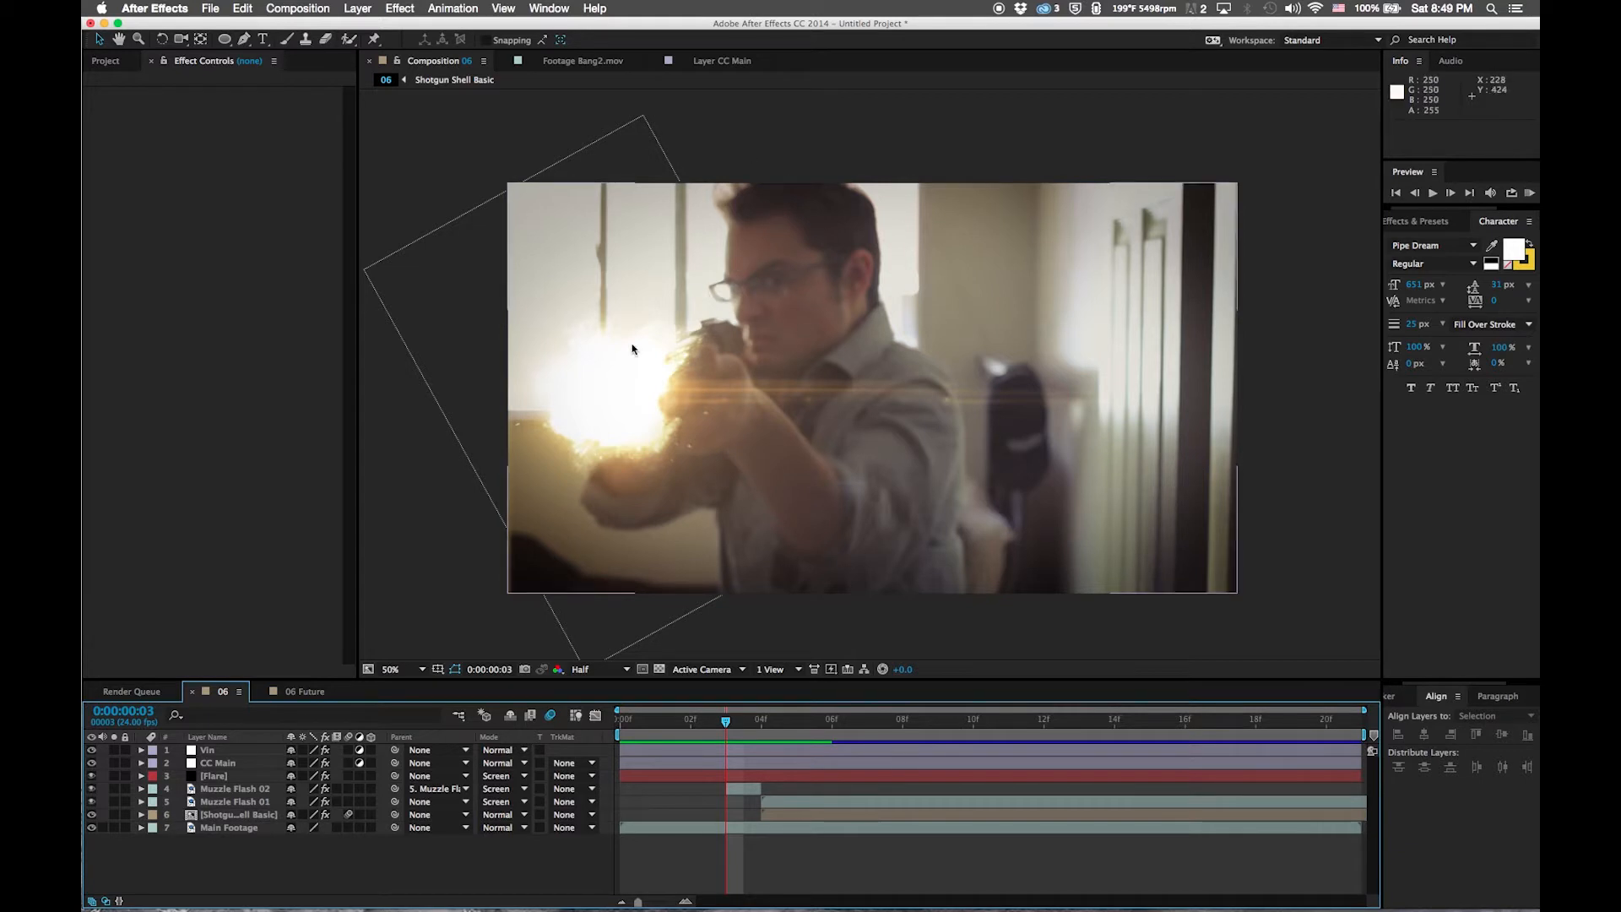
Create a new adjustment layer and name it Skin Brighten :D
left_click(408, 7)
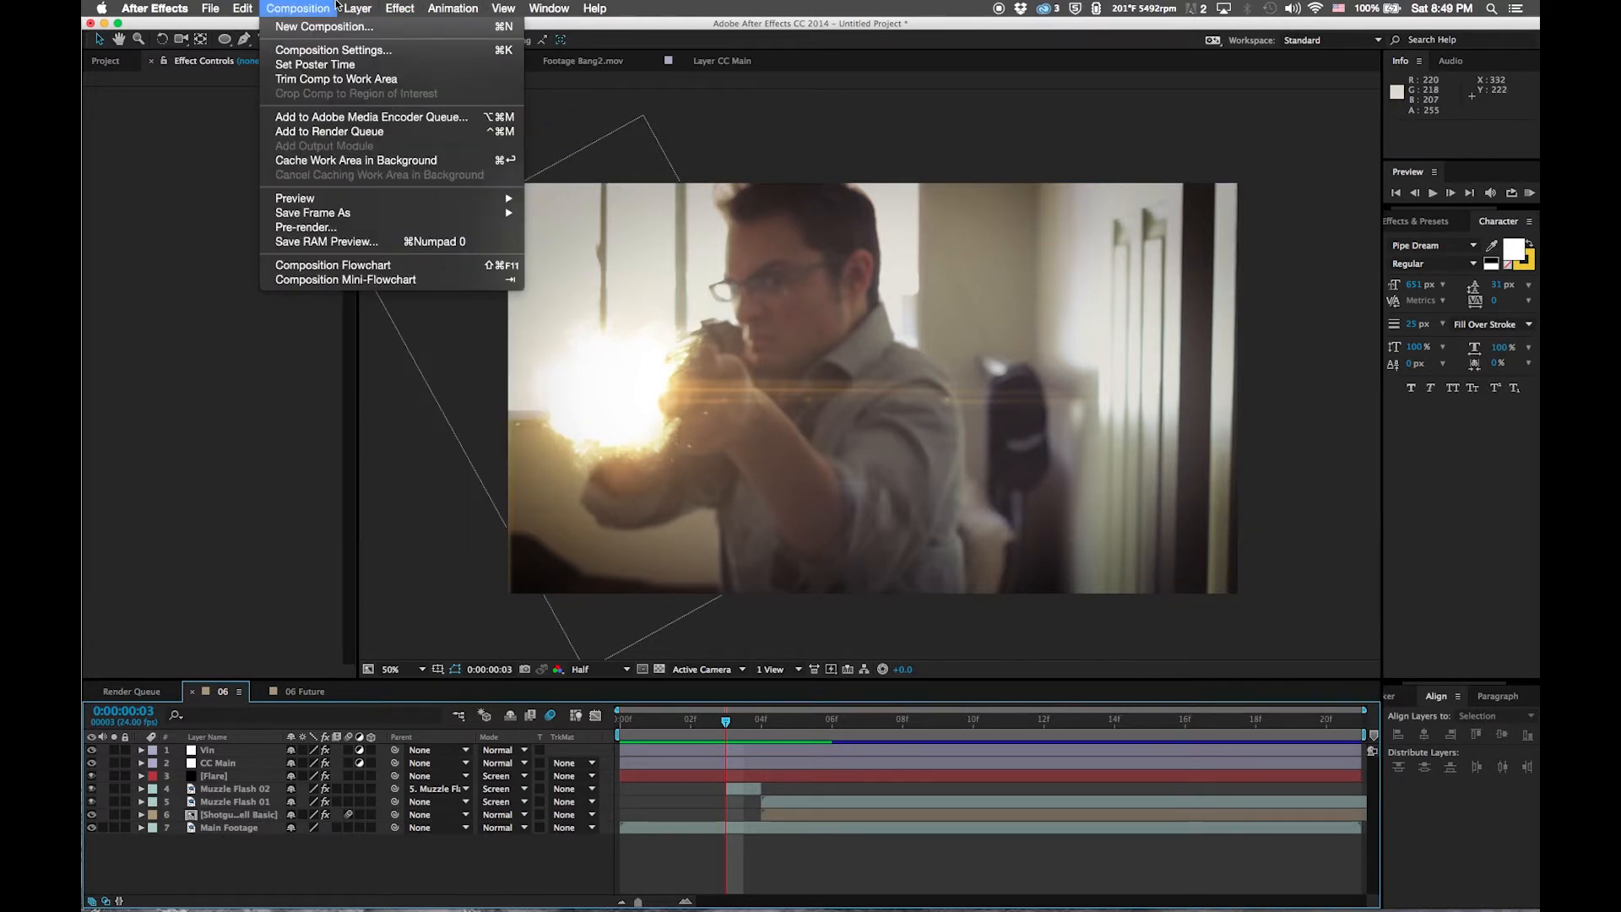
mouse_move(366, 33)
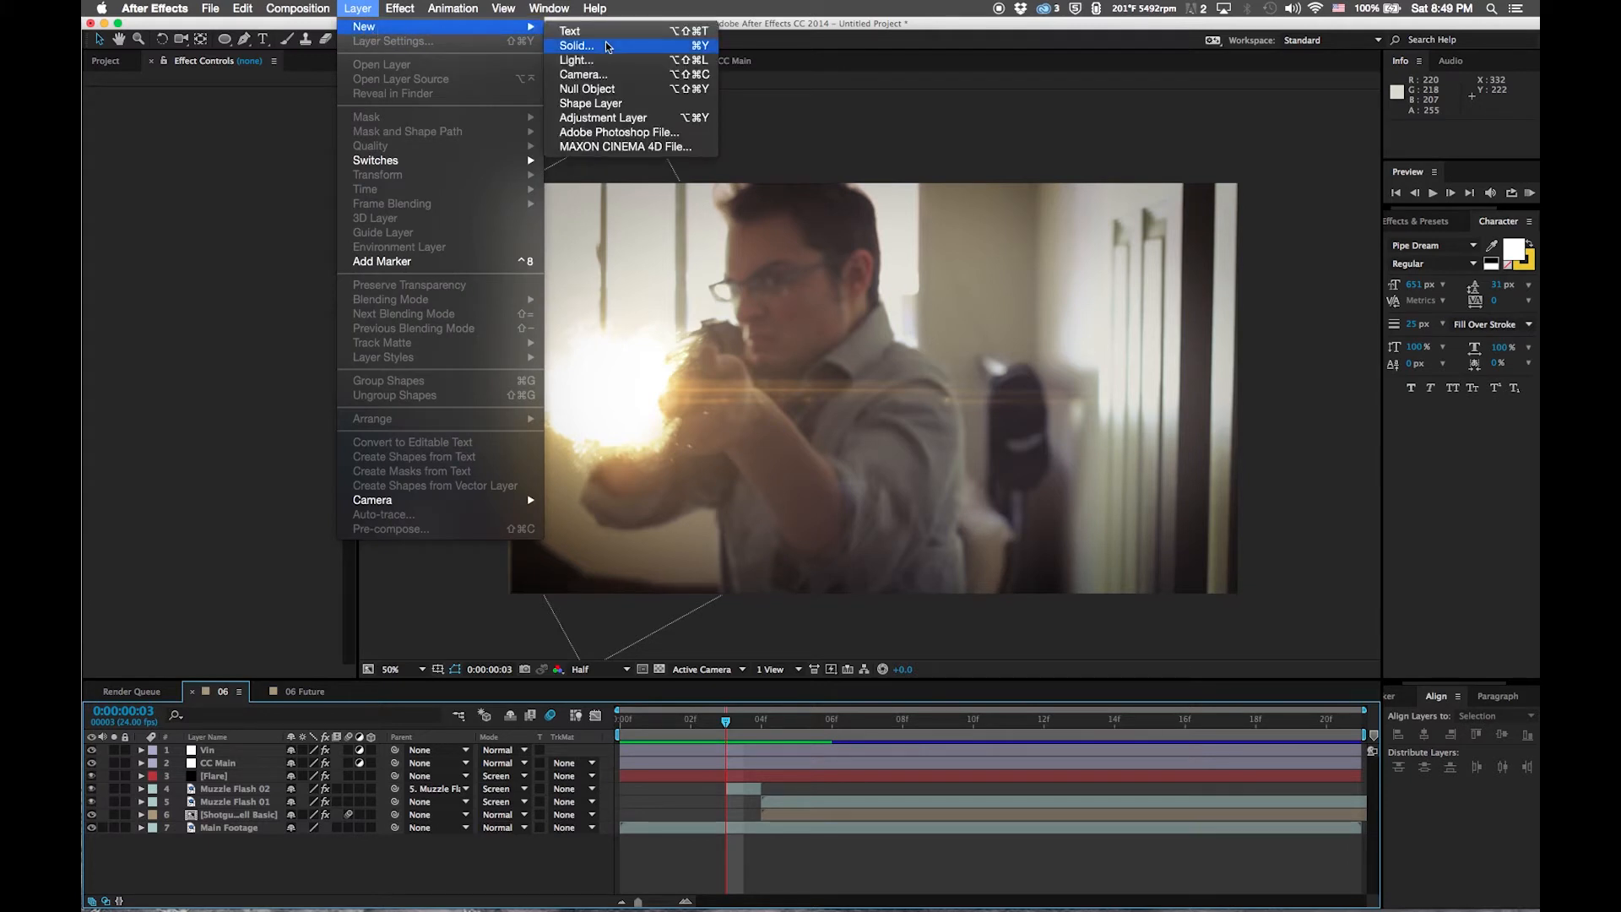
left_click(605, 118)
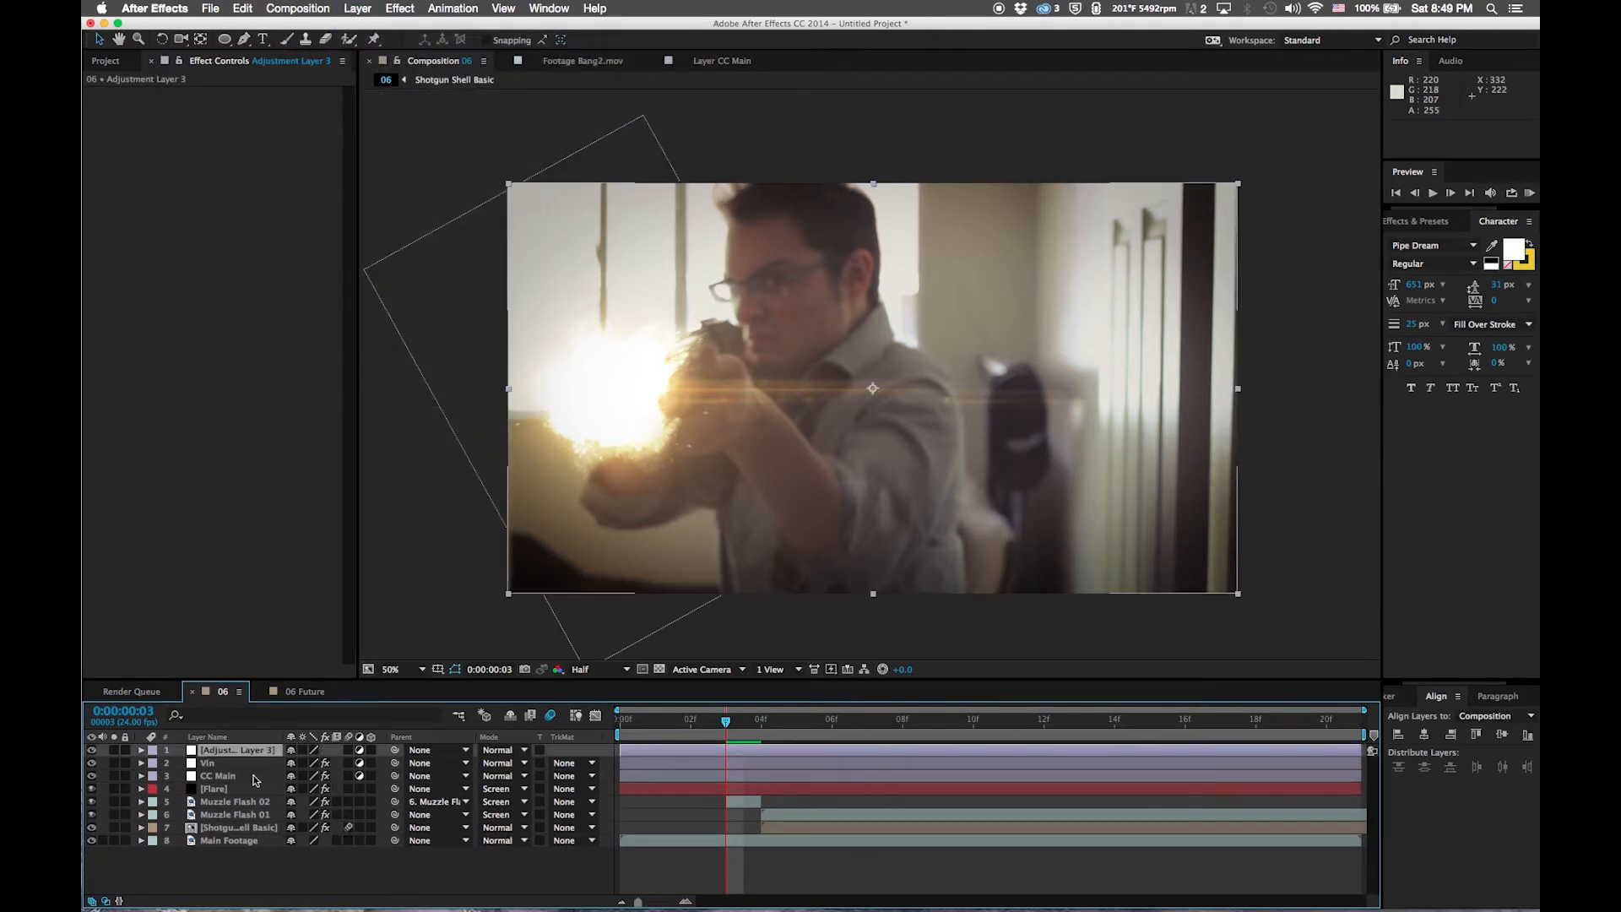
left_click(241, 749)
key("Return")
type("Skin Brighten :D")
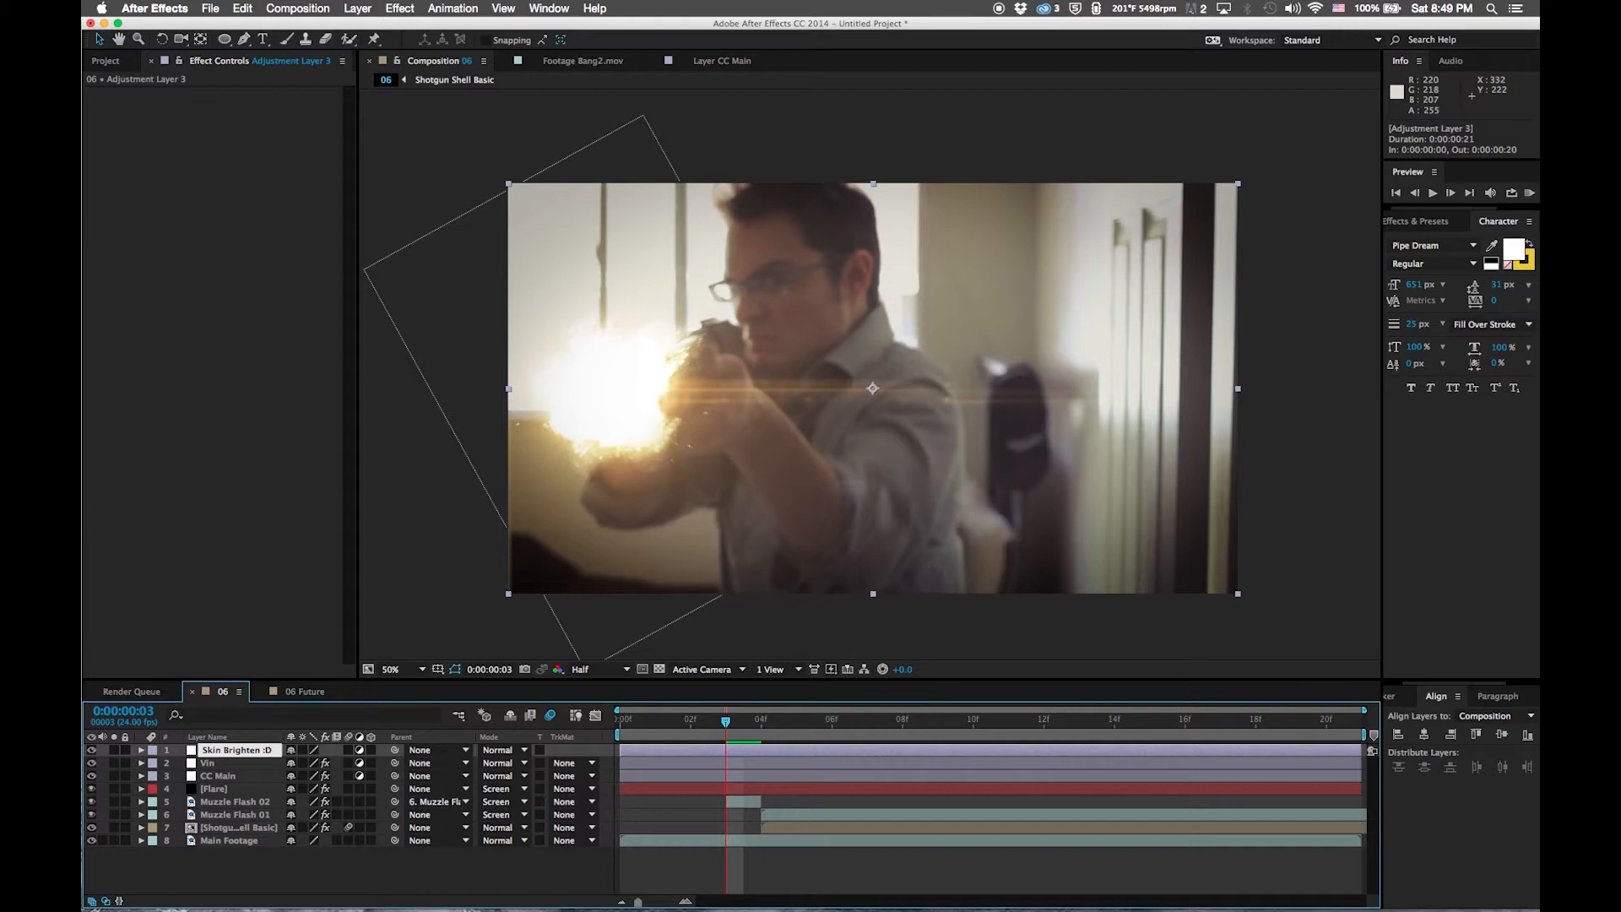
key("Return")
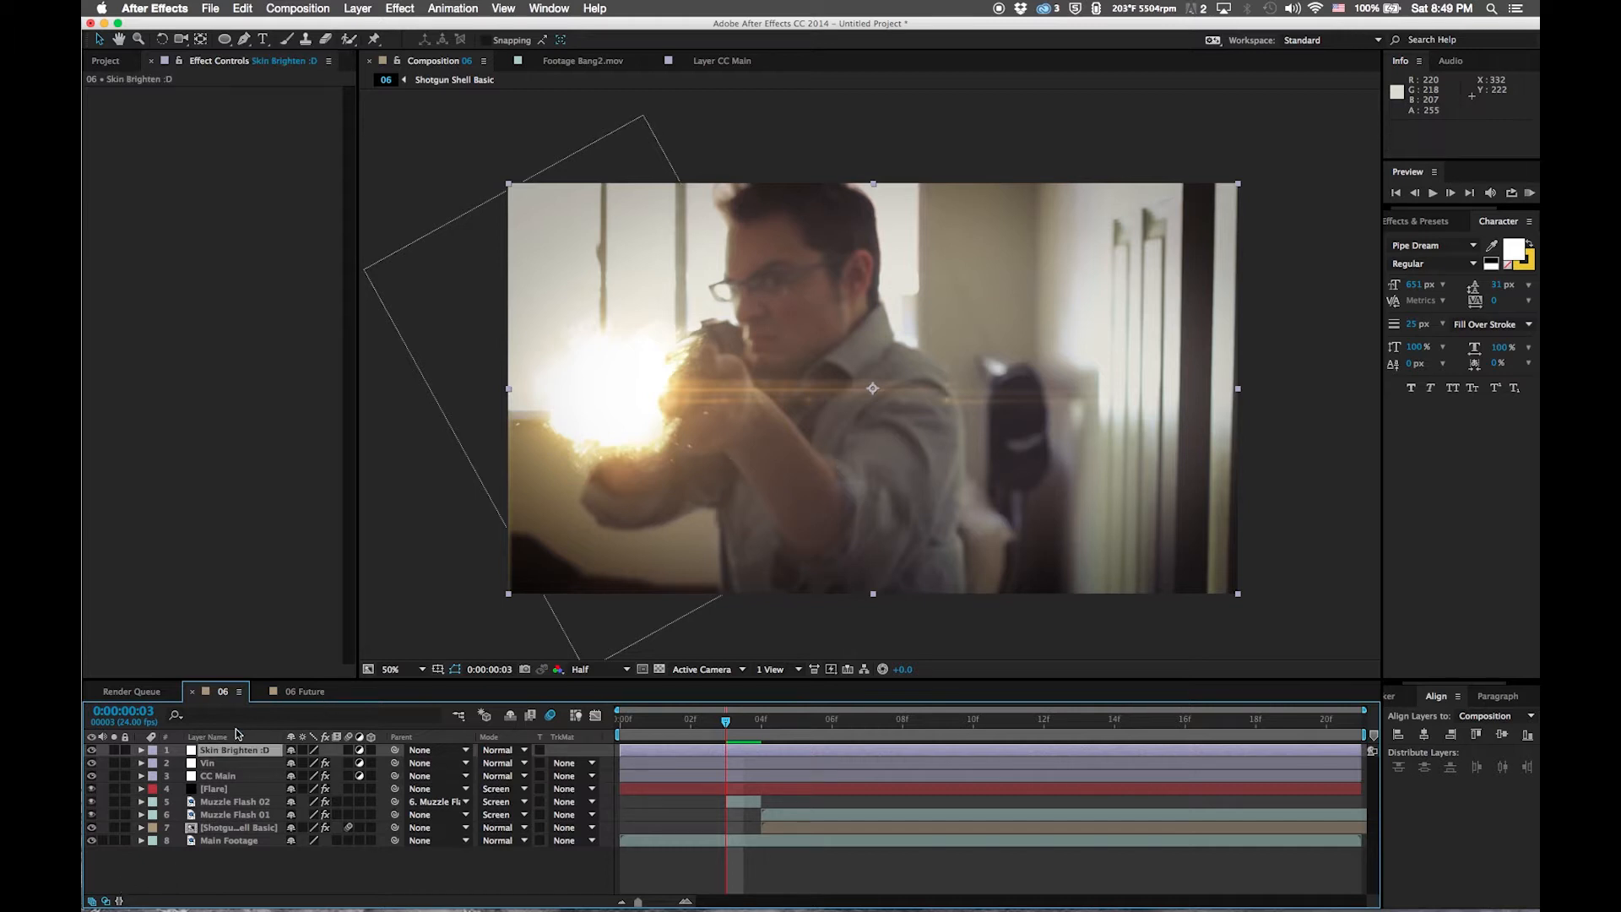
Move the Skin Brighten :D layer directly below Muzzle Flash 01 in the layer stack and activate the Pen tool
left_click_drag(224, 752, 208, 792)
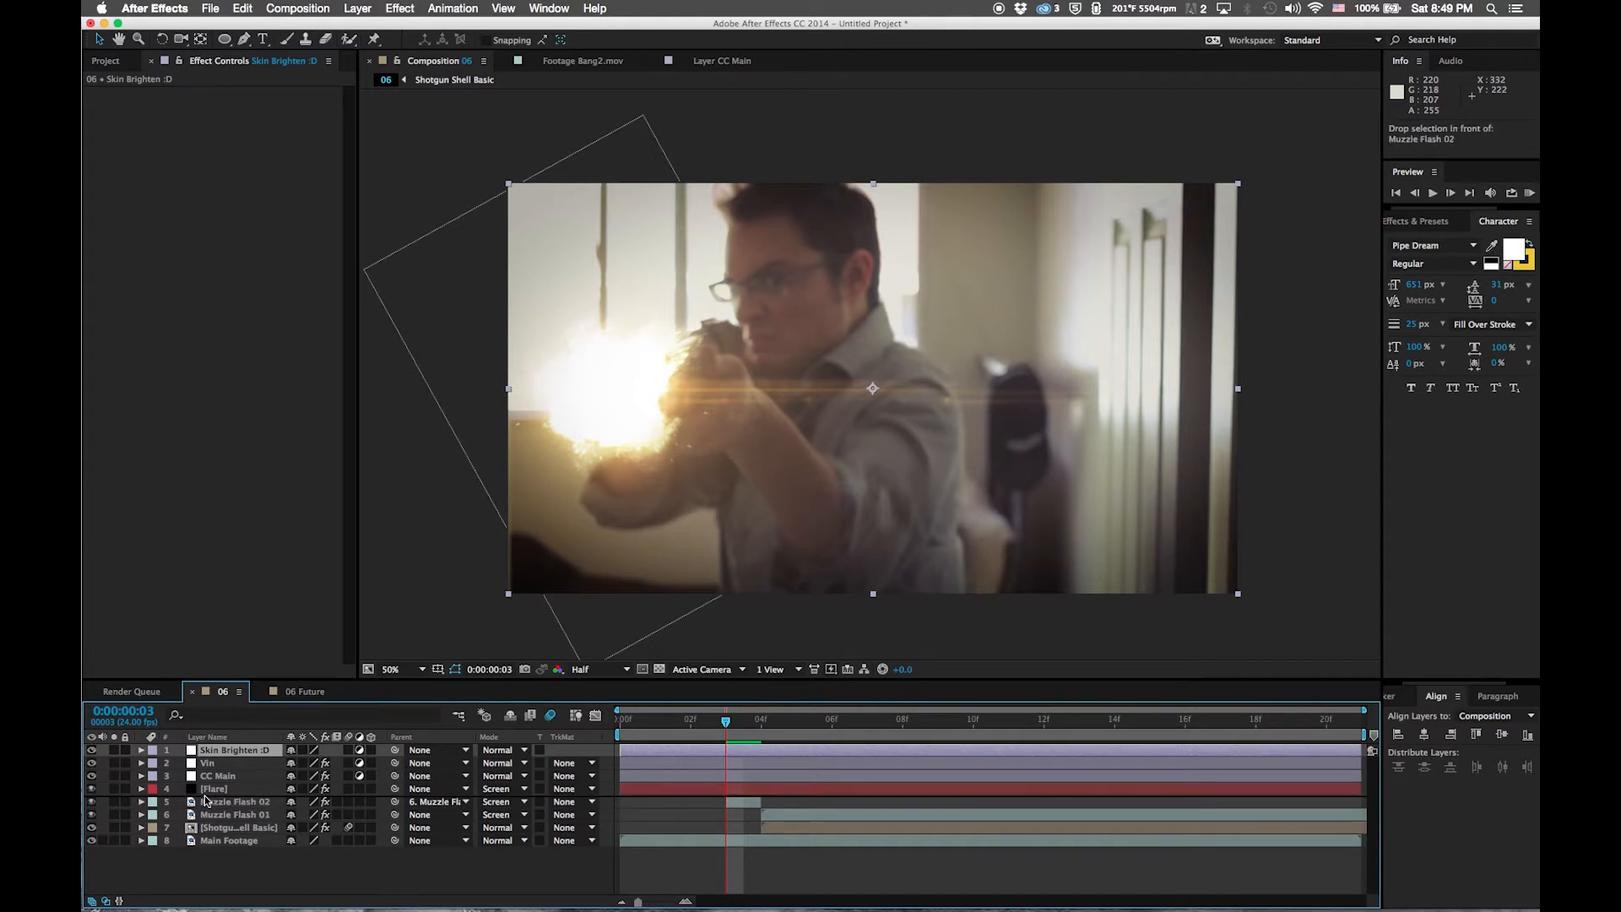
left_click_drag(207, 801, 207, 797)
left_click(244, 40)
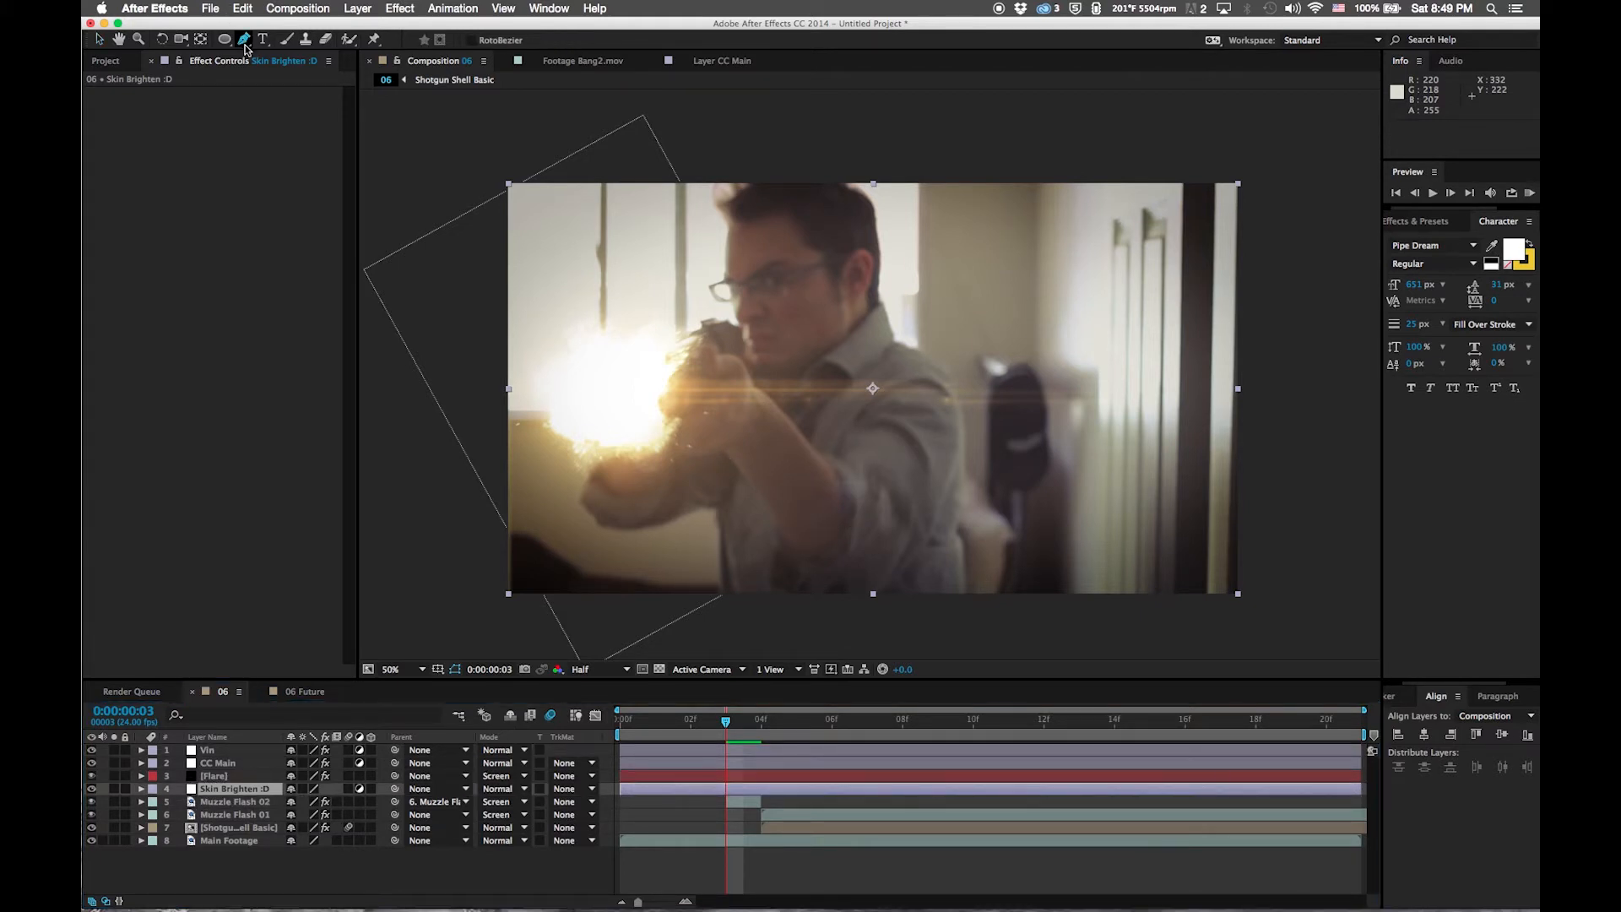
left_click_drag(216, 791, 225, 826)
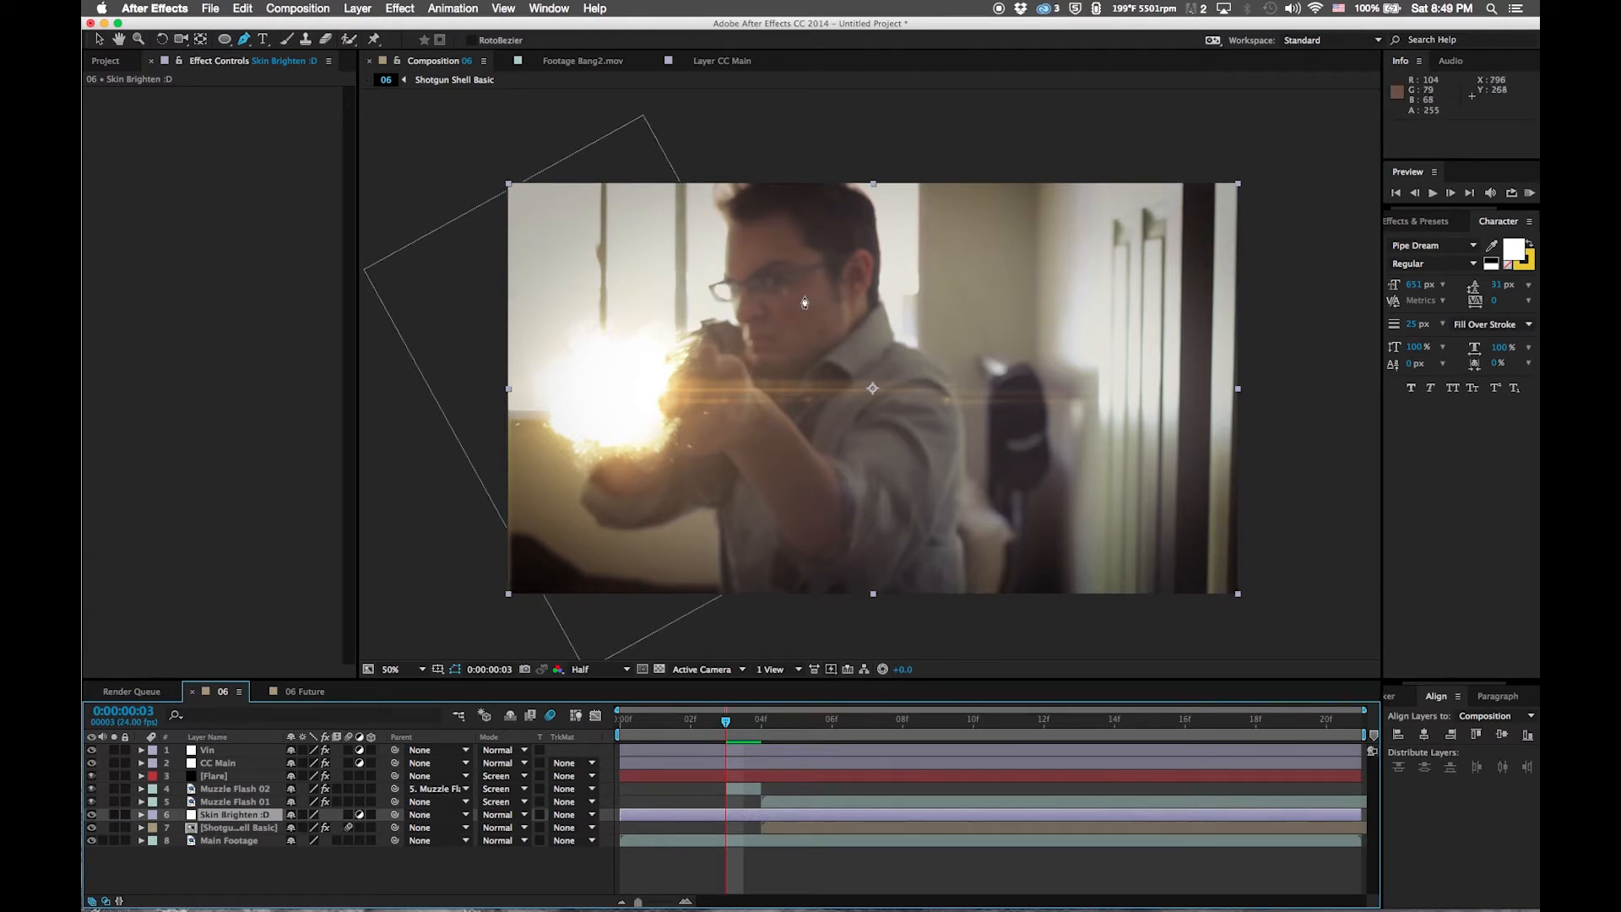
Hide the Vin, CC Main, Flare, Muzzle Flash 02 and Muzzle Flash 01 layers to expose the actor's skin
key("period")
key("space")
left_click_drag(494, 526, 642, 484)
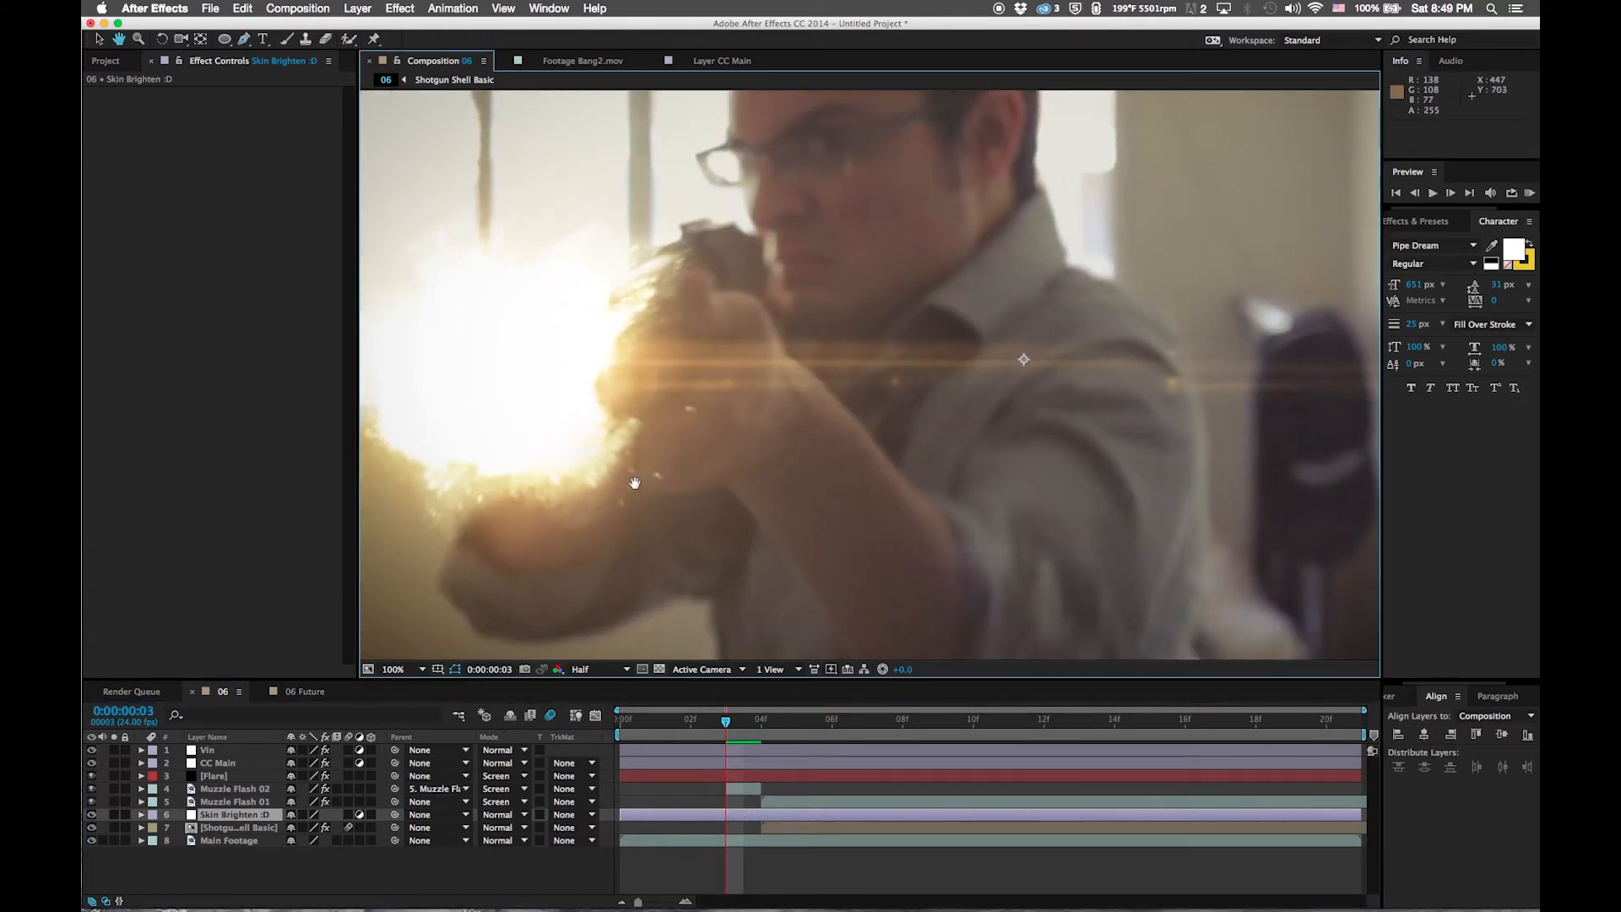
left_click_drag(91, 804, 91, 749)
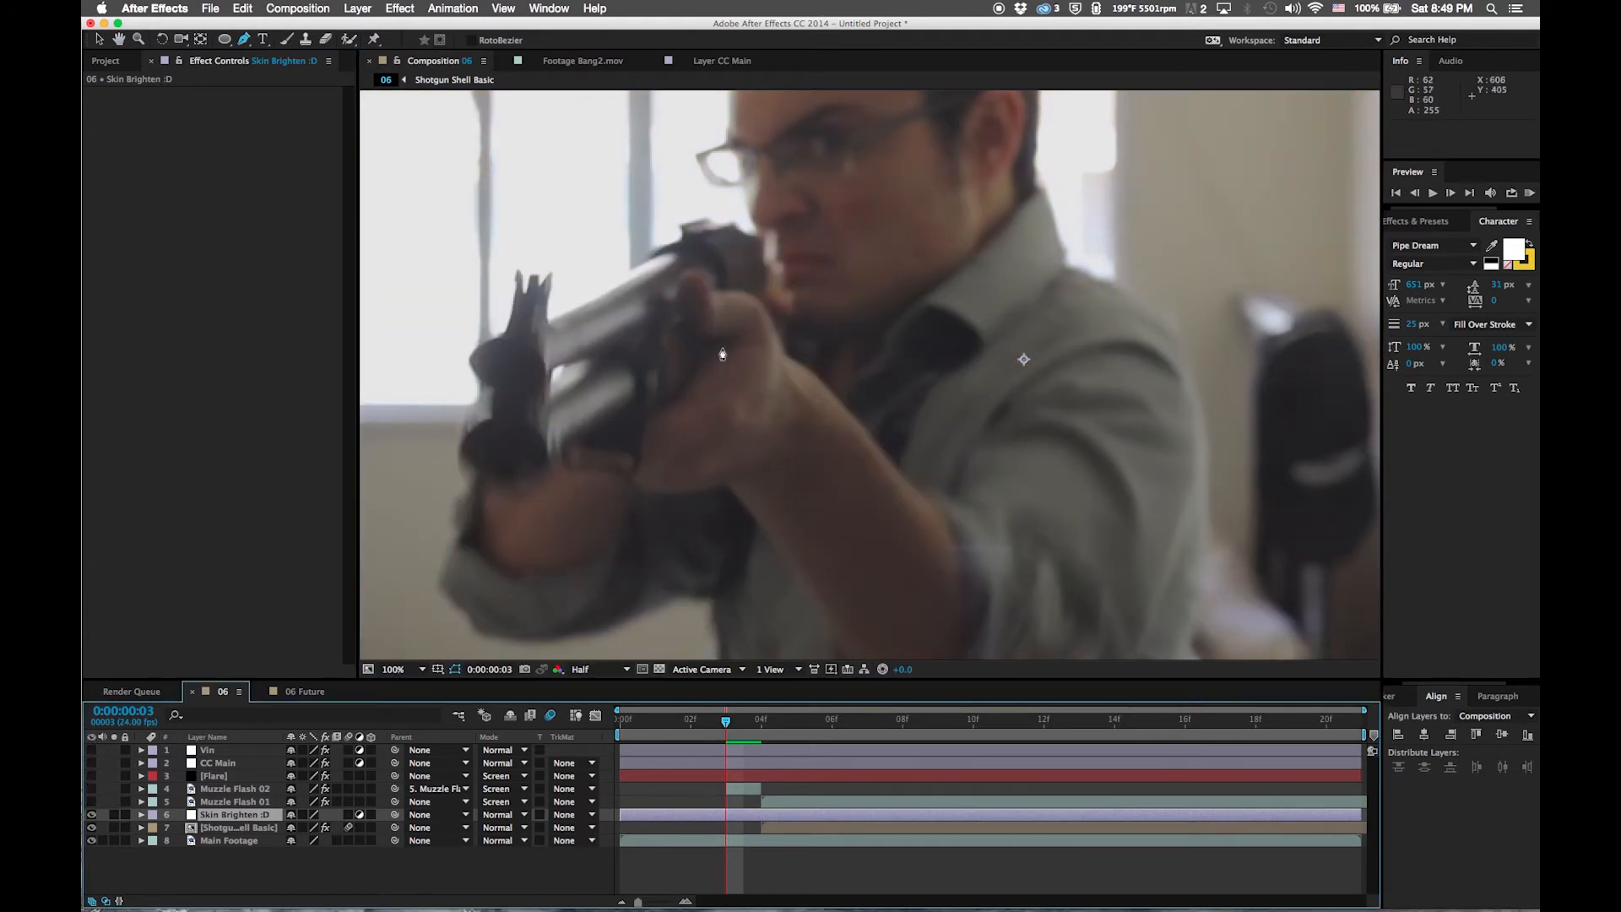
Draw a closed, curved mask on the Skin Brighten :D layer around the thumb and front of the hand holding the shotgun
key("period")
left_click_drag(679, 406, 815, 399)
left_click_drag(723, 438, 784, 274)
key("g")
left_click_drag(661, 282, 703, 250)
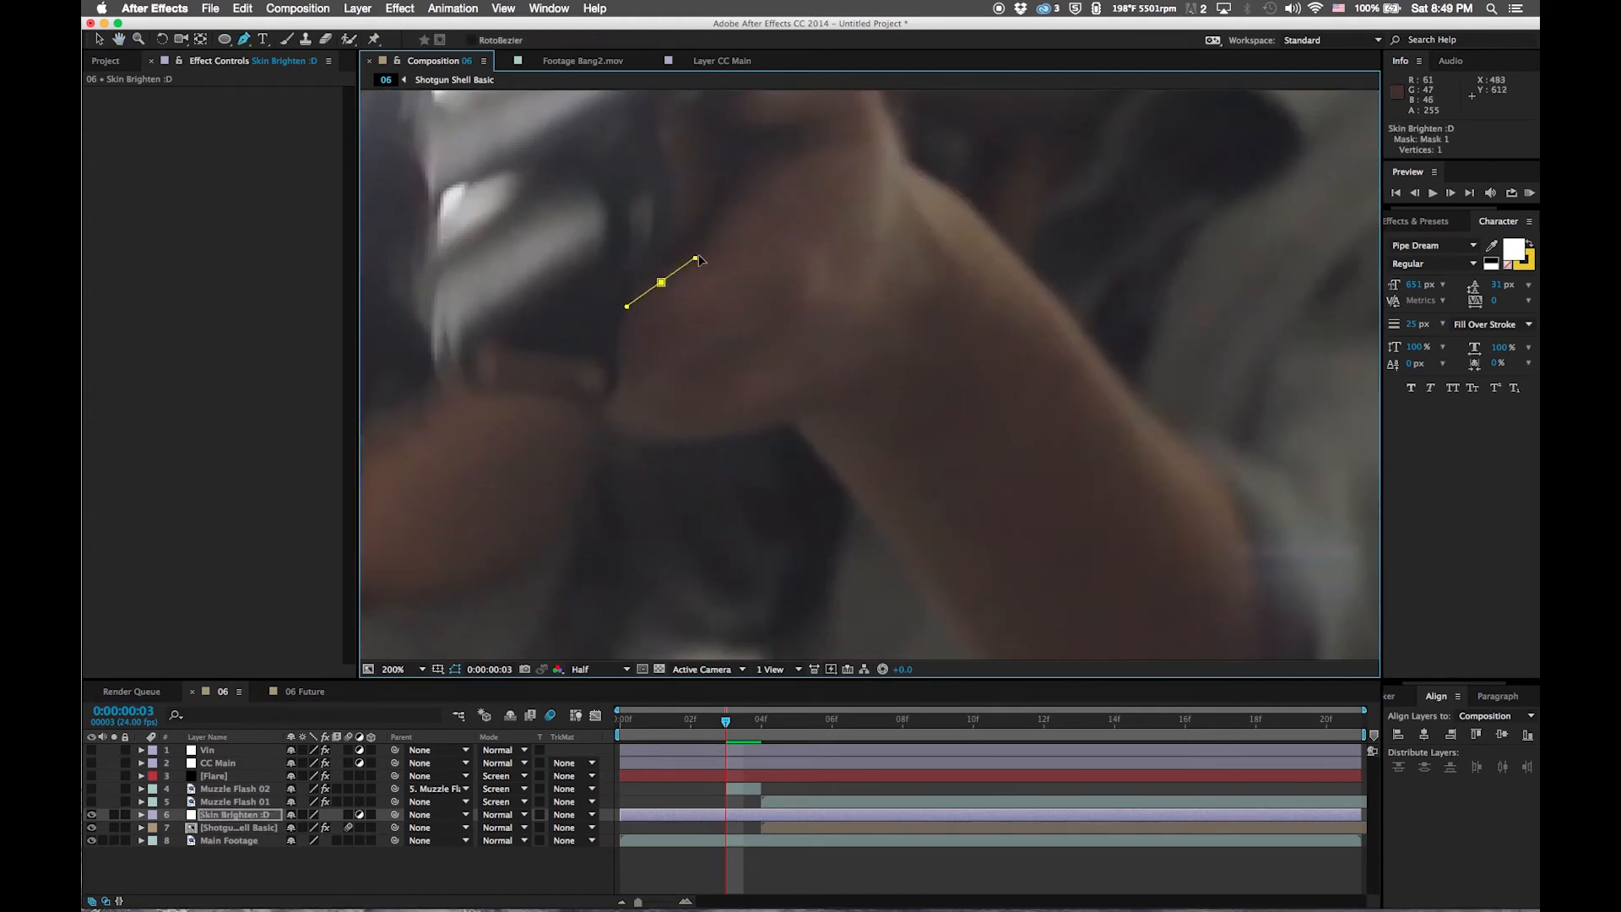
left_click_drag(744, 191, 754, 166)
left_click_drag(726, 256, 669, 464)
left_click_drag(741, 348, 734, 324)
left_click_drag(679, 319, 795, 309)
left_click_drag(798, 416, 728, 547)
left_click_drag(616, 562, 584, 559)
left_click(604, 494)
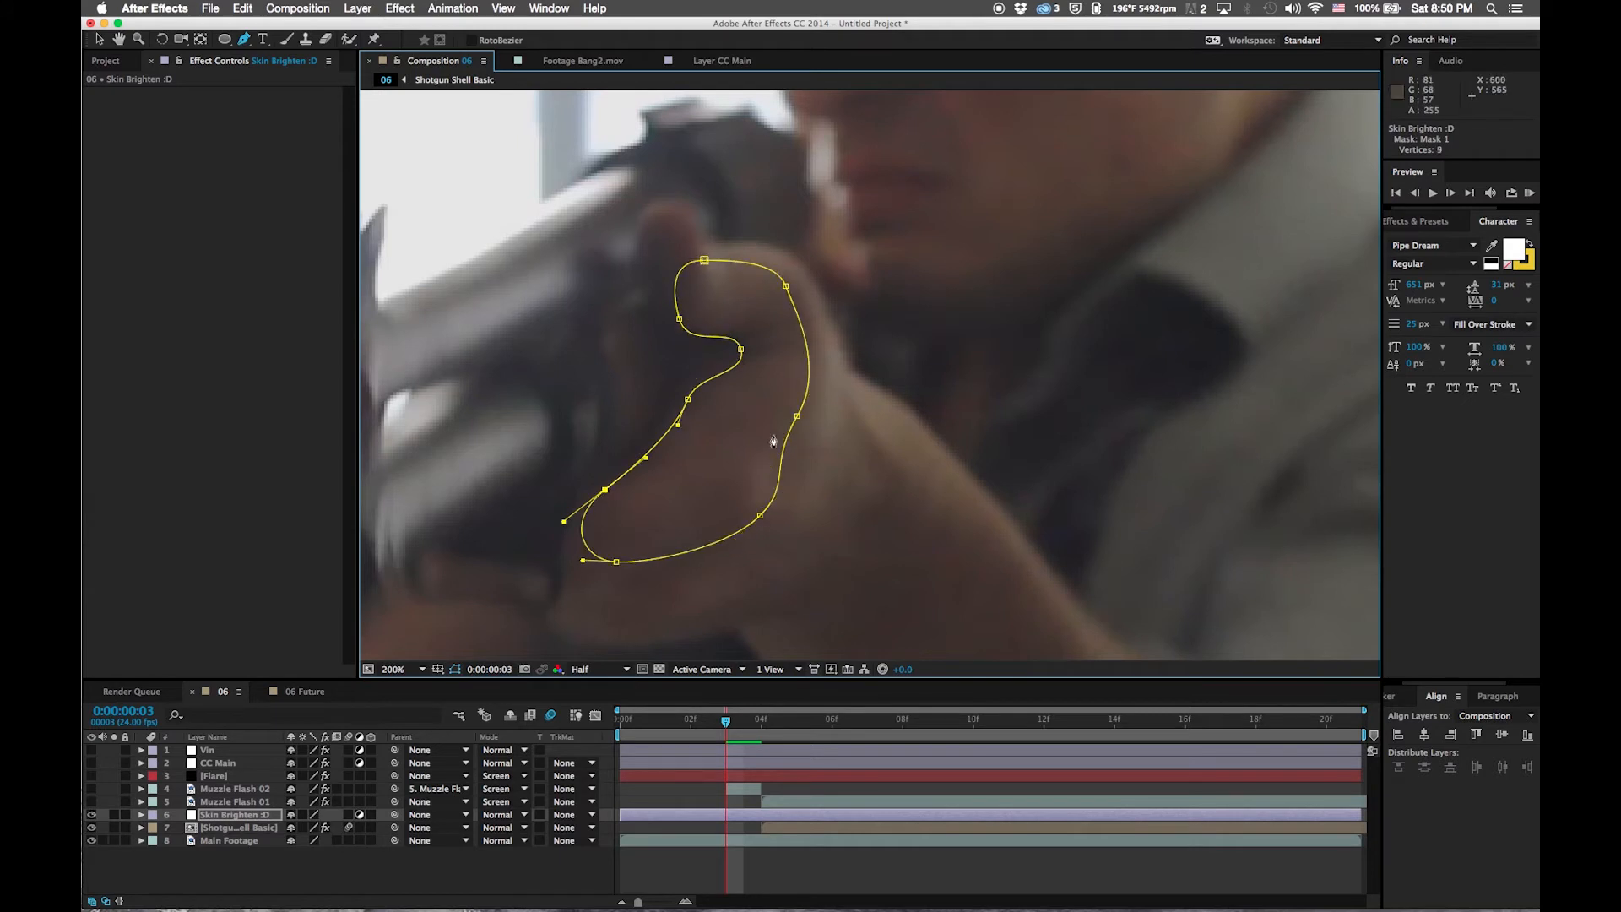
Keyframe the hand mask's Mask Path at frame 3 and reselect the Skin Brighten :D layer
key("m")
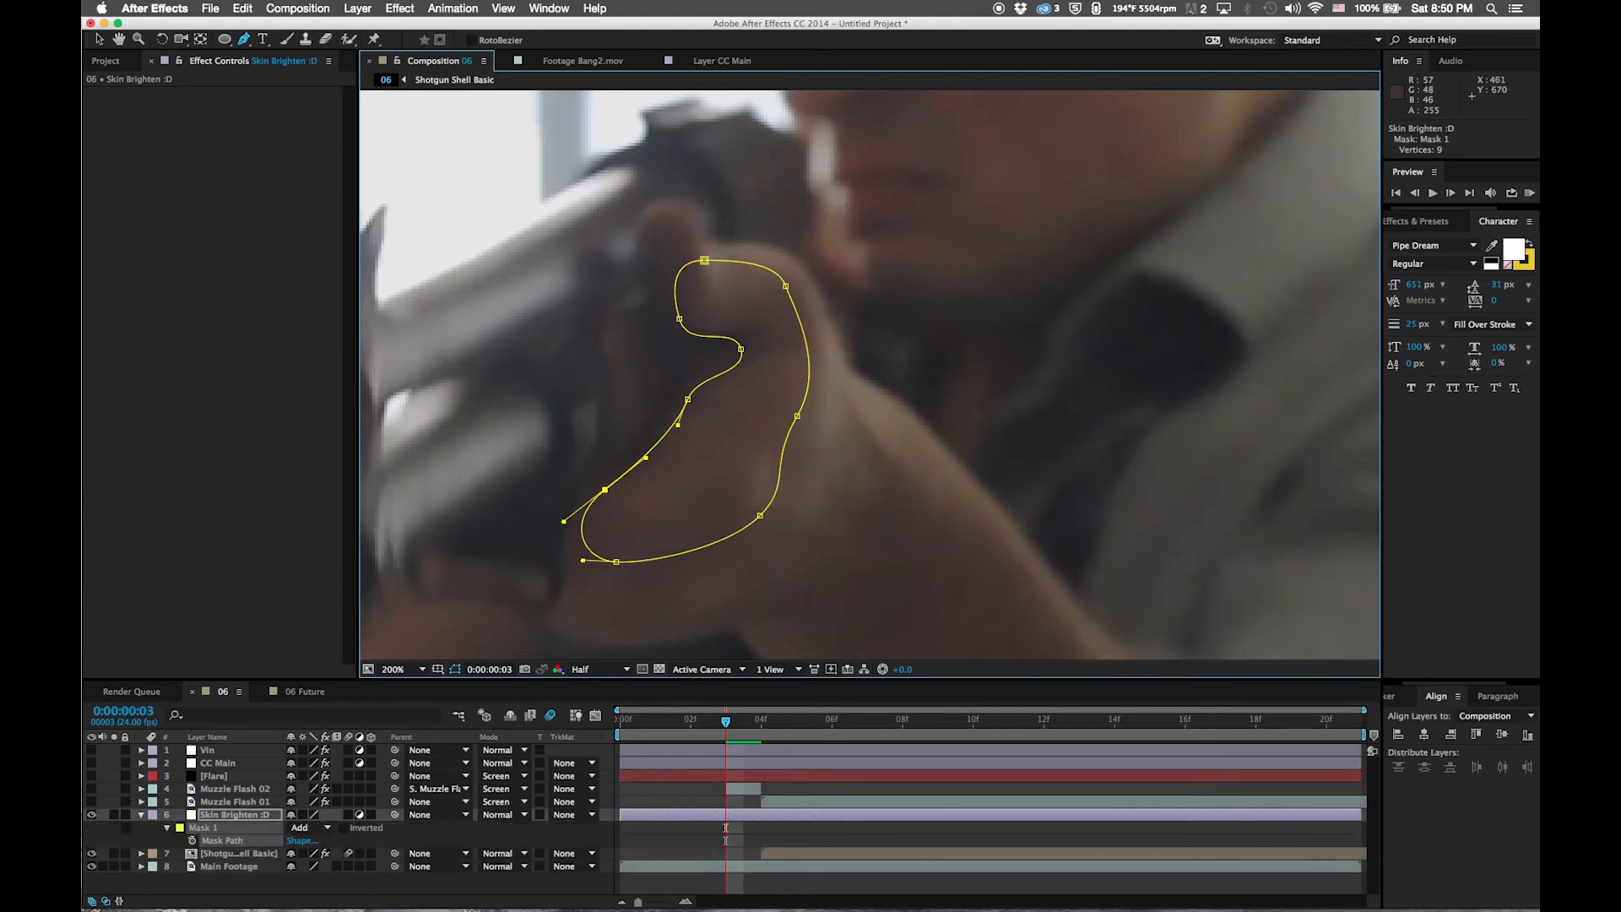
left_click(193, 841)
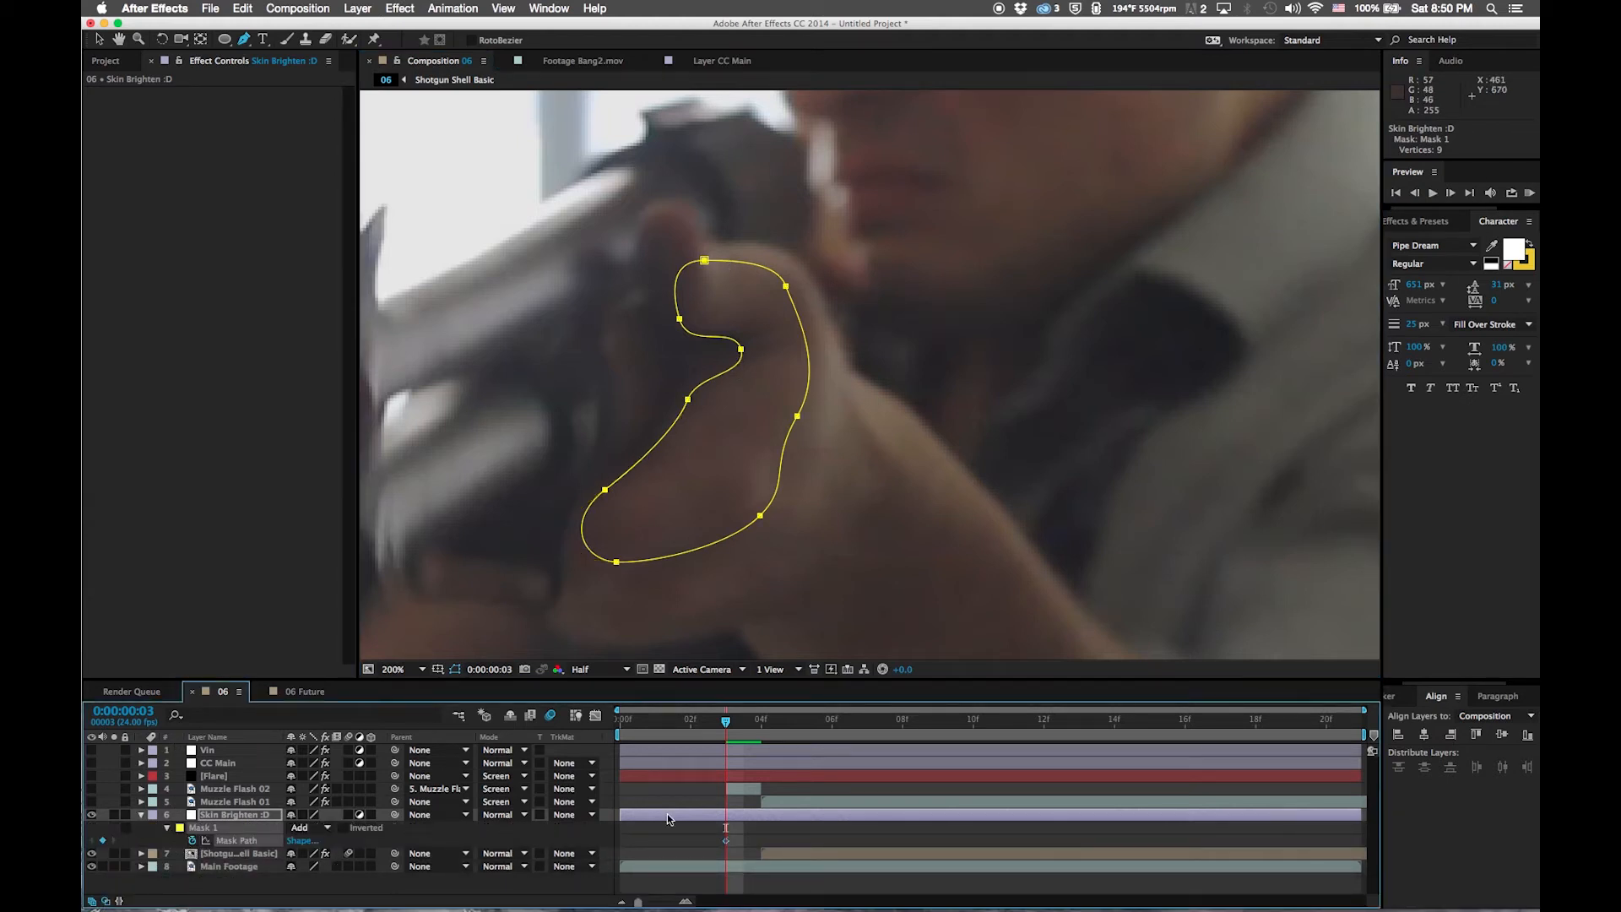
mouse_move(615, 814)
left_mouse_down()
mouse_move(673, 814)
mouse_move(602, 819)
left_mouse_up()
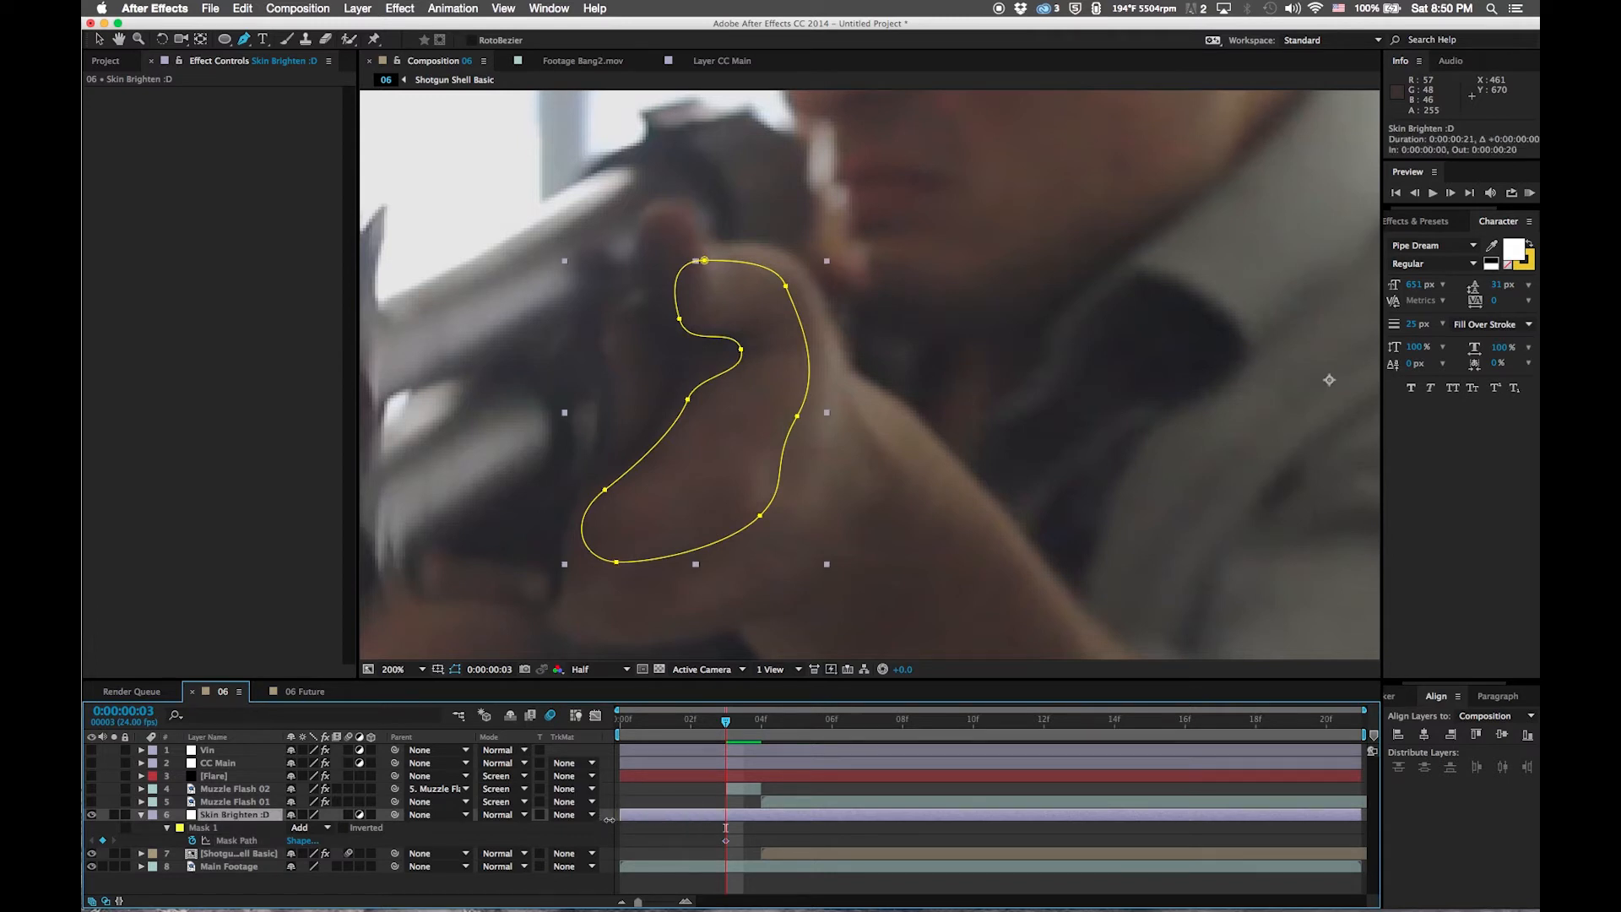
Draw a second closed mask on the Skin Brighten :D layer around the flash-facing forehead, eye, cheek and chin of the actor's face
key("space")
left_click_drag(860, 232, 797, 583)
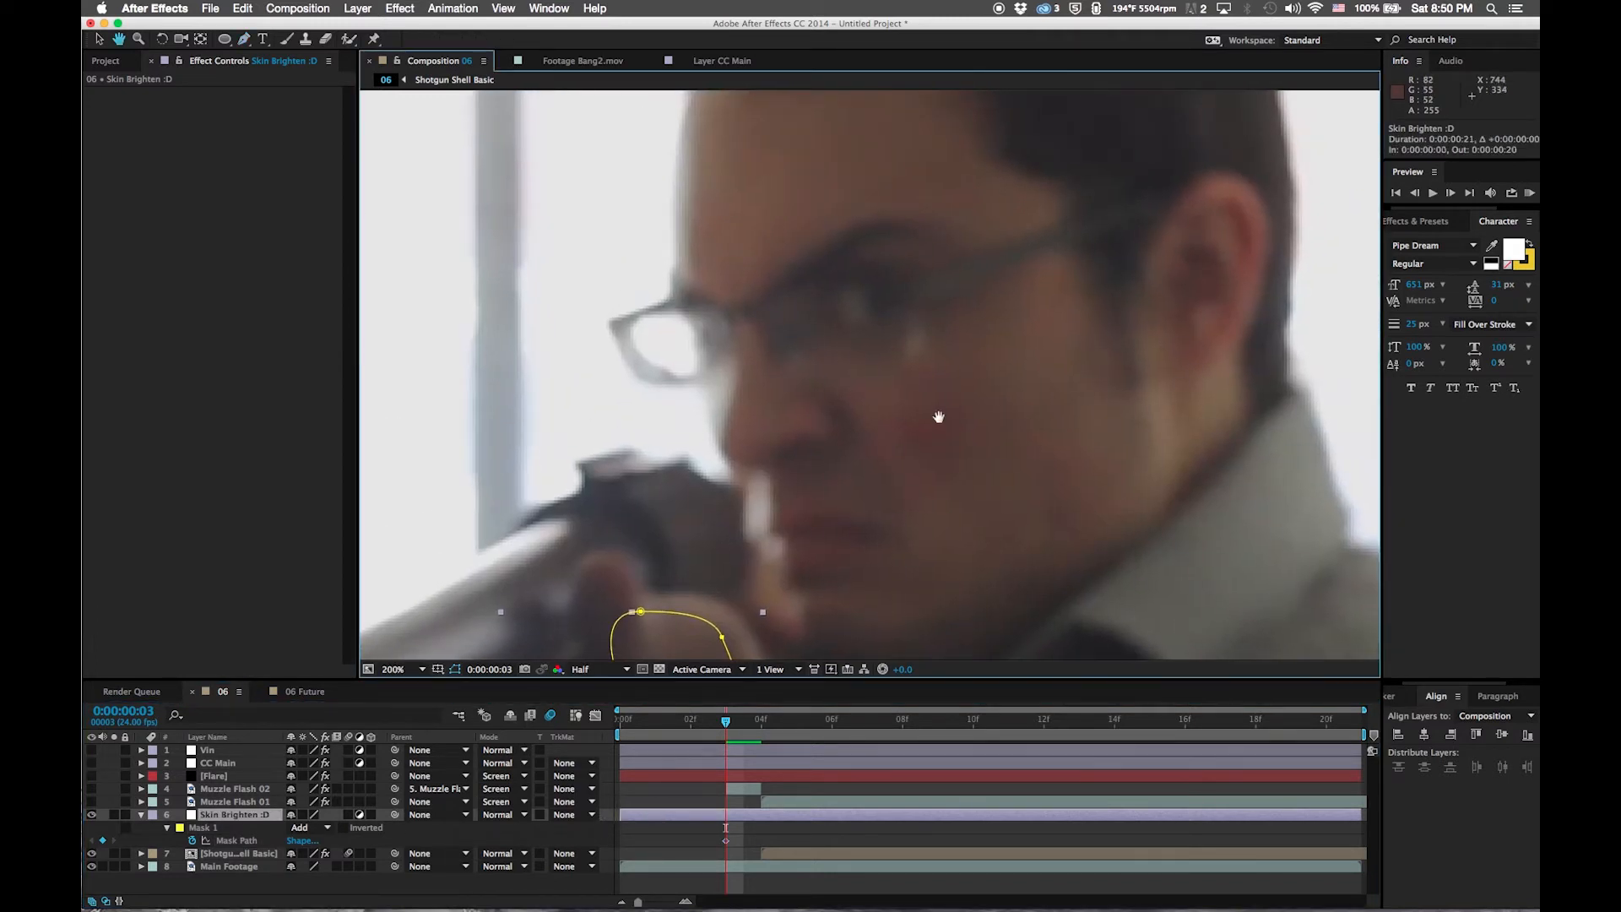
left_click_drag(938, 417, 929, 377)
key("g")
left_click(731, 383)
left_click(722, 422)
left_click(740, 343)
left_click(740, 284)
left_click(735, 253)
left_click(835, 133)
left_click(896, 133)
left_click_drag(977, 160, 996, 188)
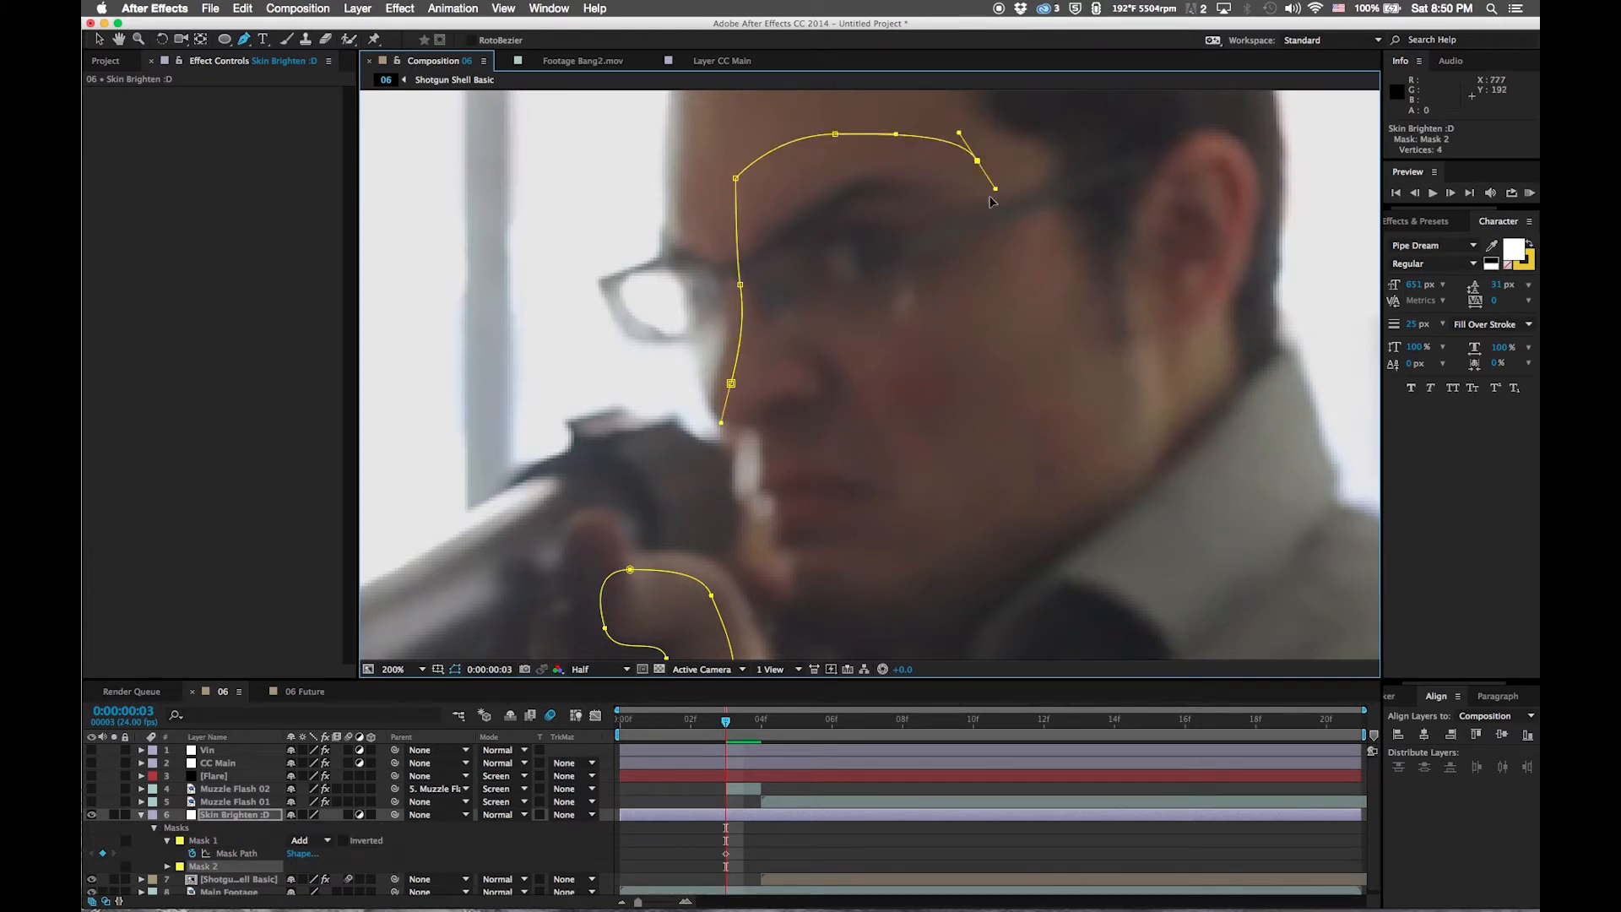
left_click(1007, 305)
left_click(923, 341)
left_click(923, 398)
left_click_drag(967, 421, 989, 451)
left_click(948, 512)
left_click_drag(878, 547, 878, 591)
left_click(825, 492)
left_click(785, 432)
left_click_drag(771, 398, 754, 402)
left_click(731, 383)
Reveal the mask paths of the Skin Brighten :D layer and keyframe the face mask's Mask Path at frame 3
left_click(491, 718)
key("m")
key("m")
key("m")
key("m")
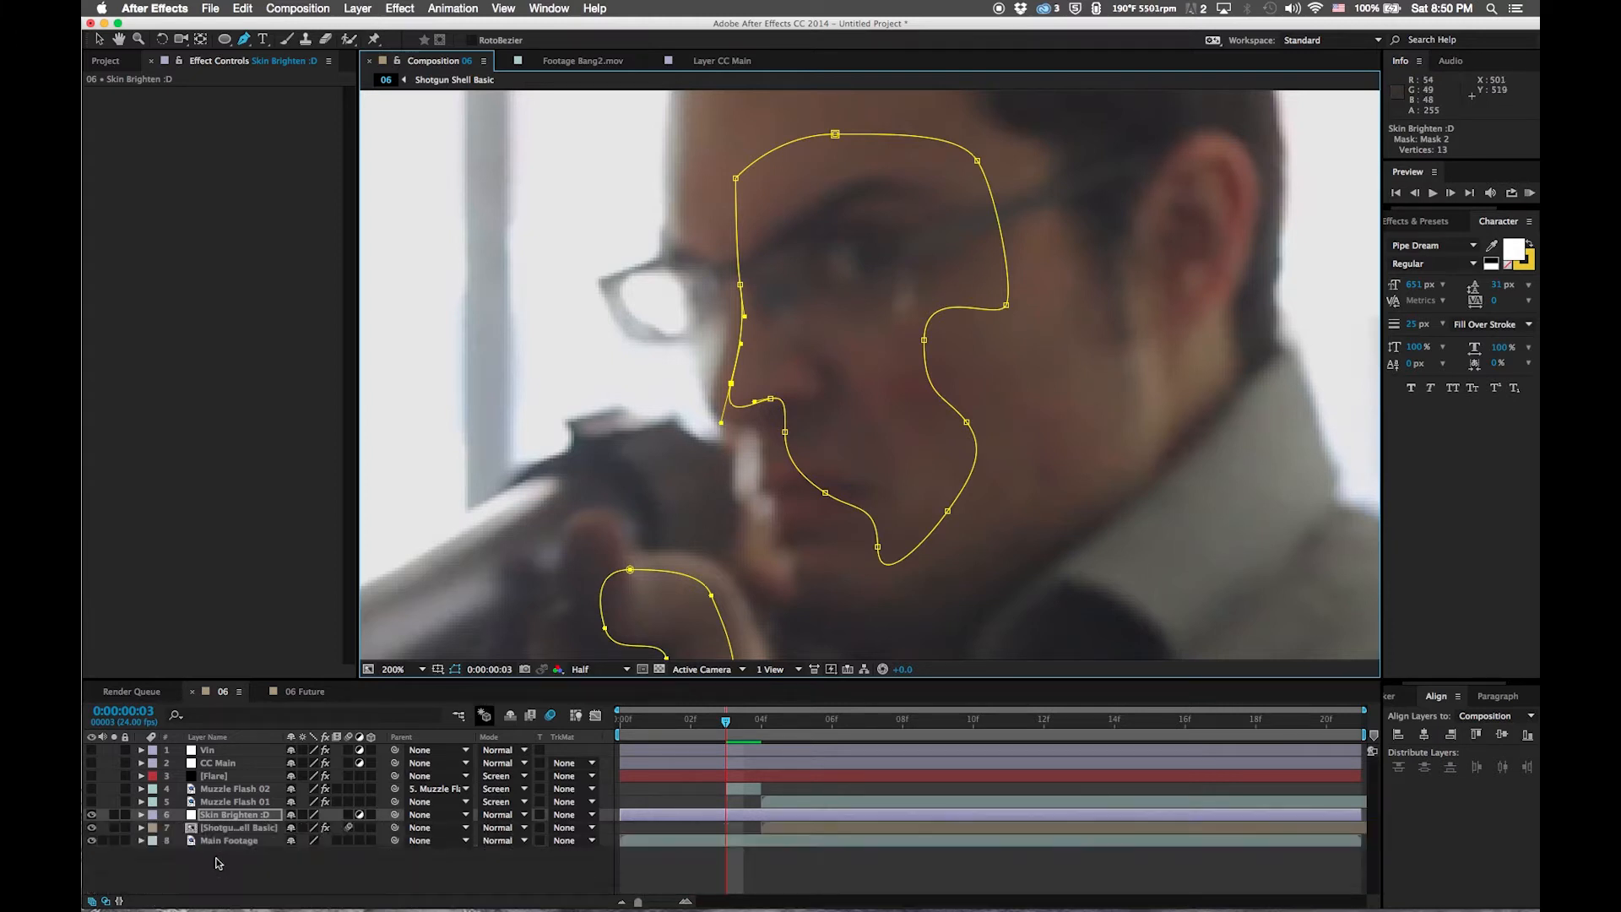
left_click(217, 815)
key("m")
left_click(193, 866)
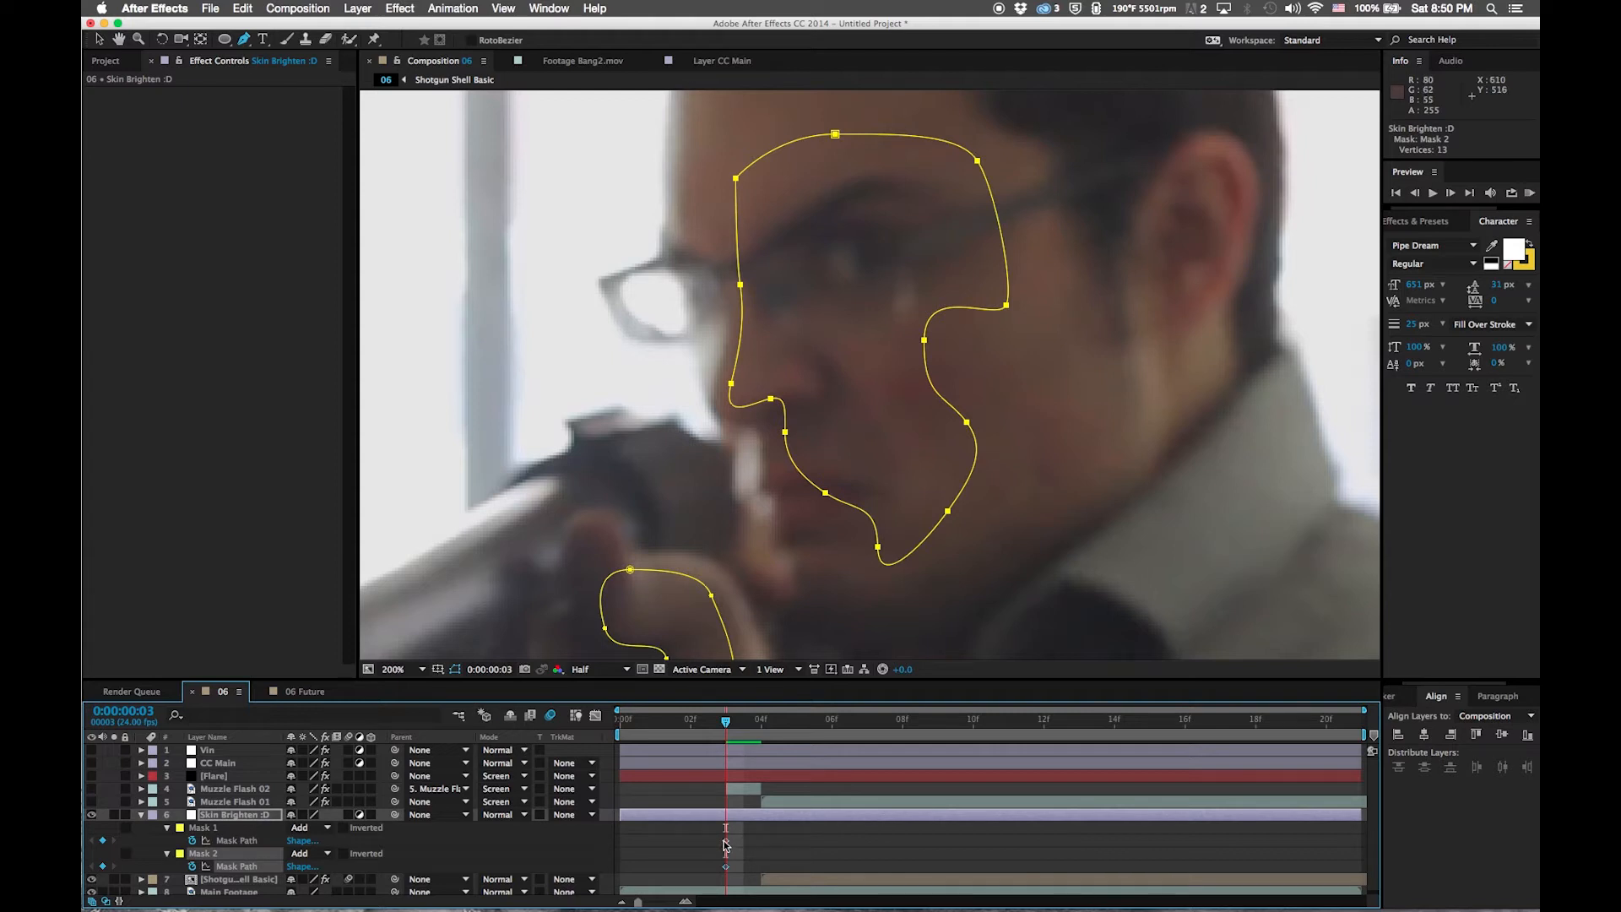
Apply a Curves effect to the Skin Brighten :D layer and raise the midtones of its RGB curve
scroll(933, 304, "down", 2)
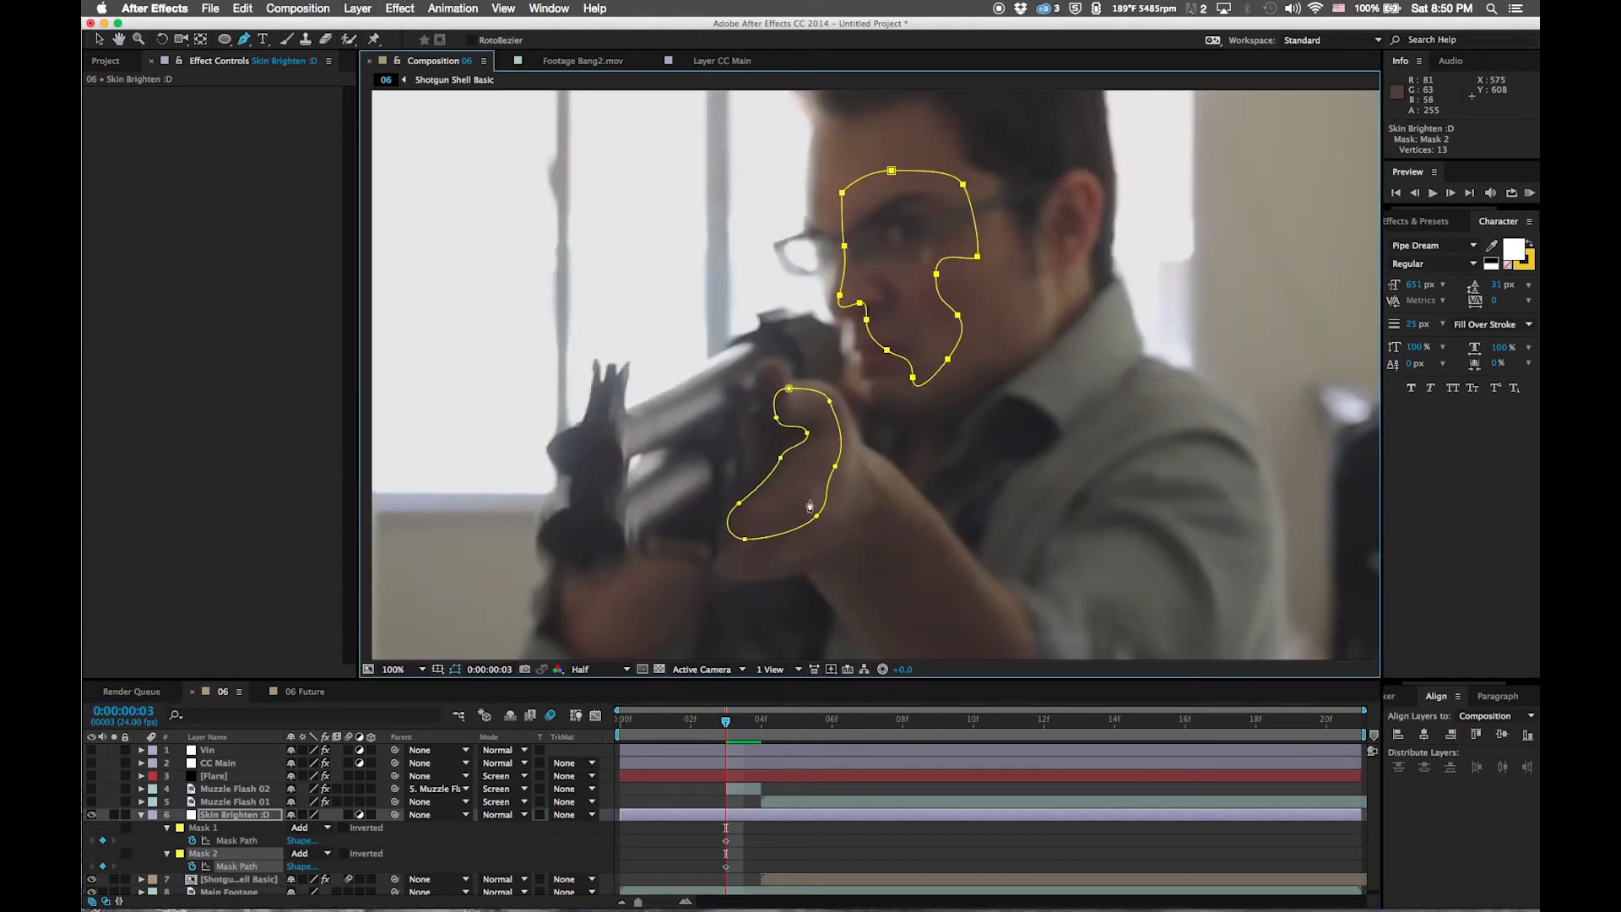
left_click(412, 7)
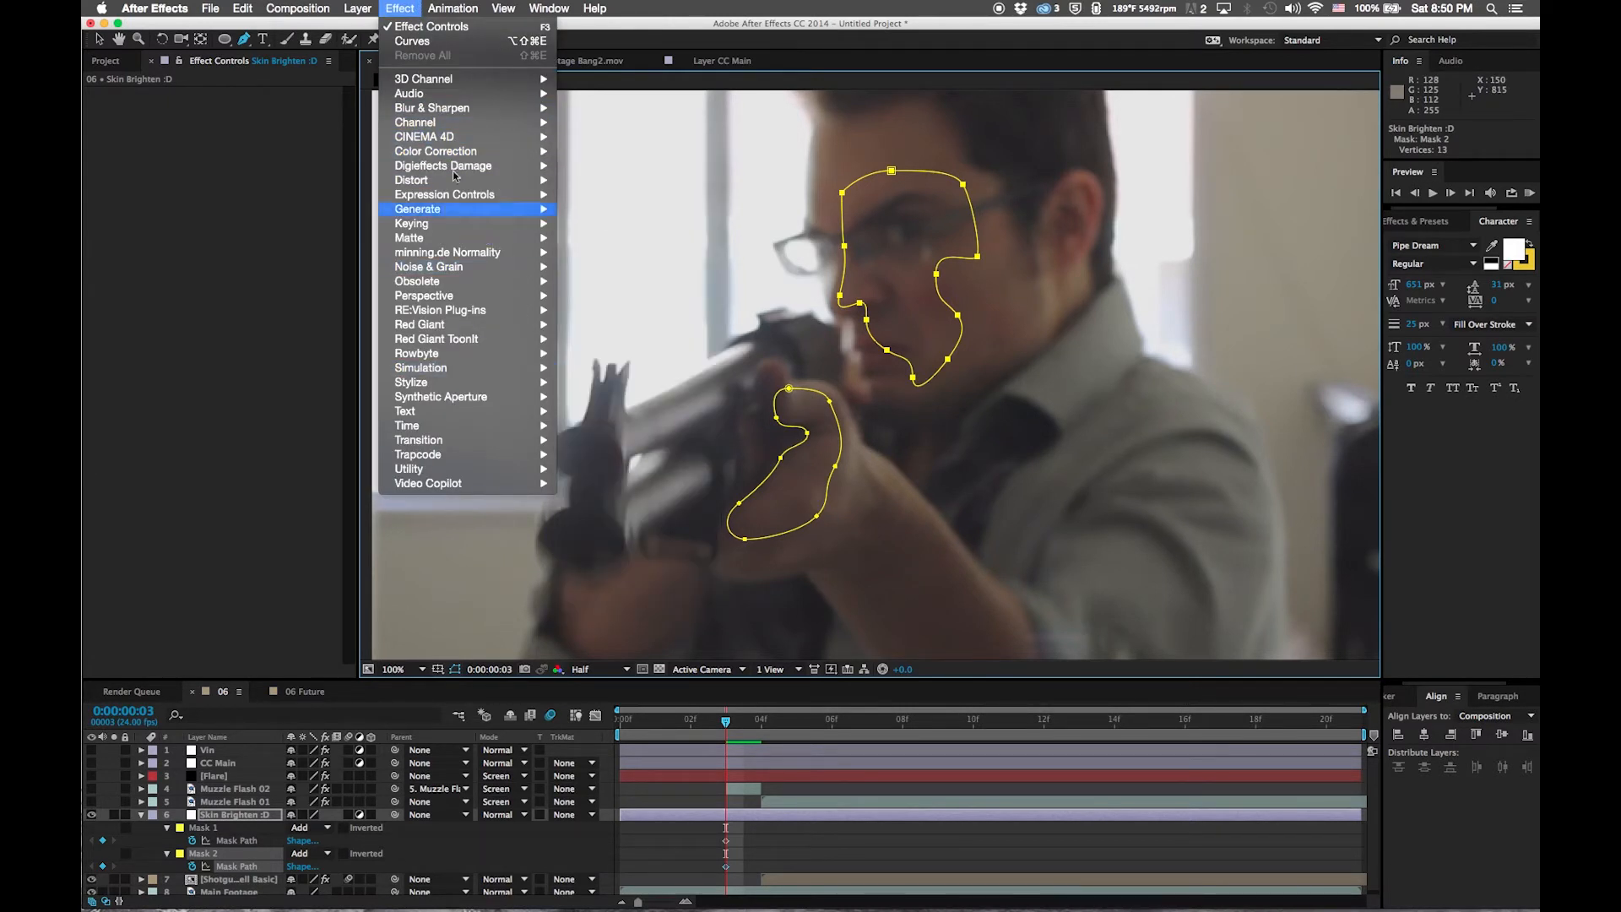
mouse_move(473, 151)
left_click(602, 412)
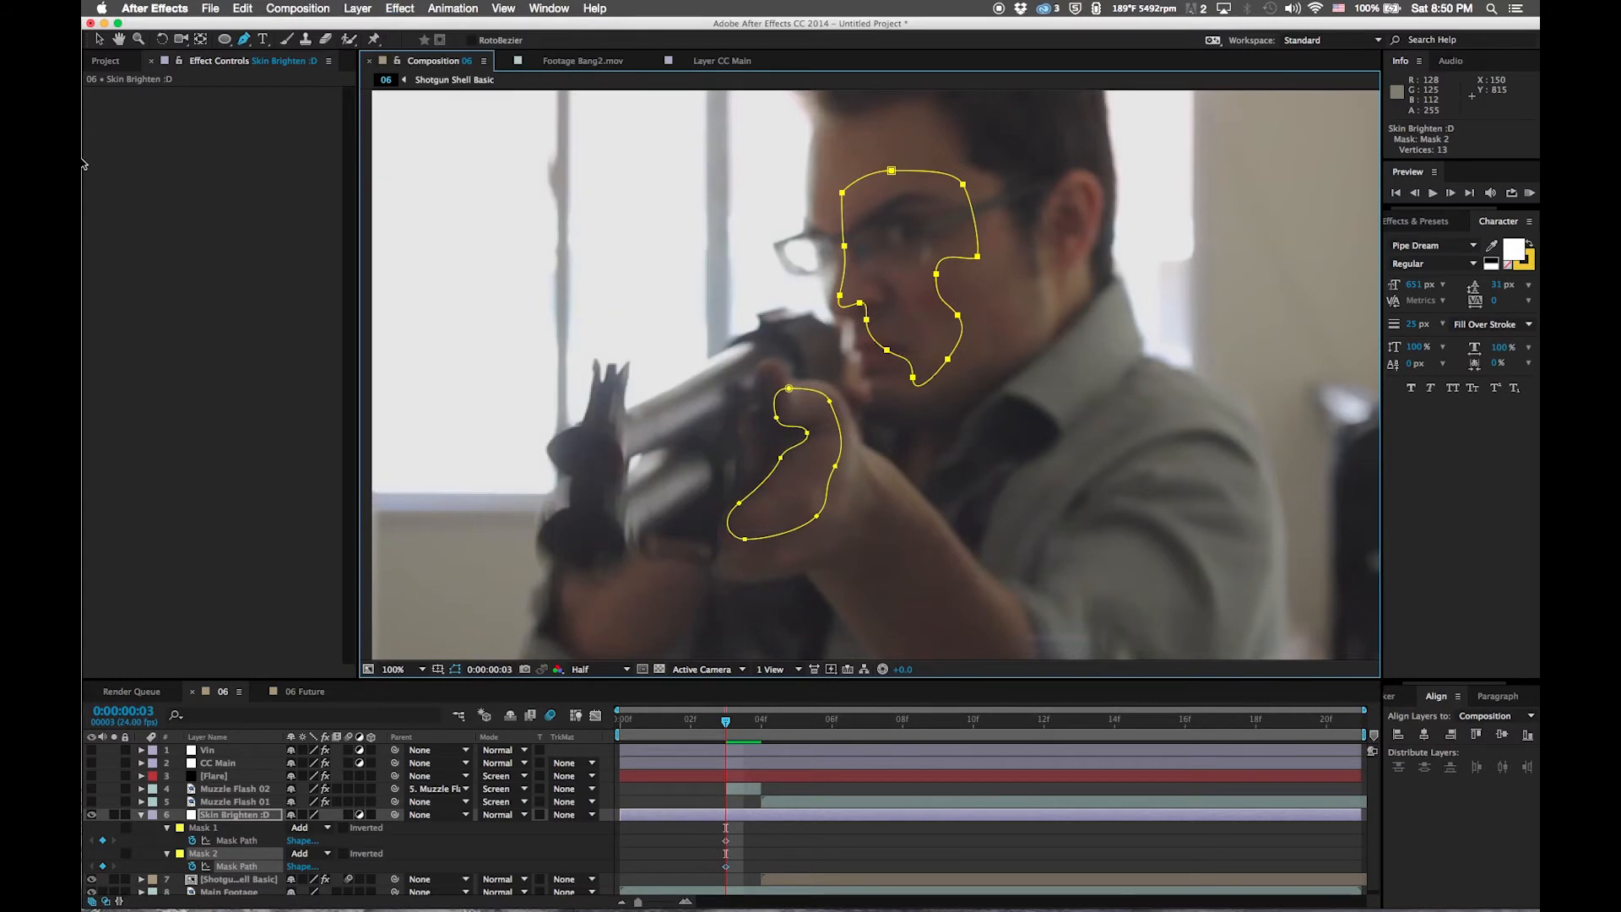
left_click_drag(206, 244, 198, 233)
Warm the masked skin by pulling down the Blue curve and raising the Red curve, undoing the stray blue adjustment
left_click(276, 110)
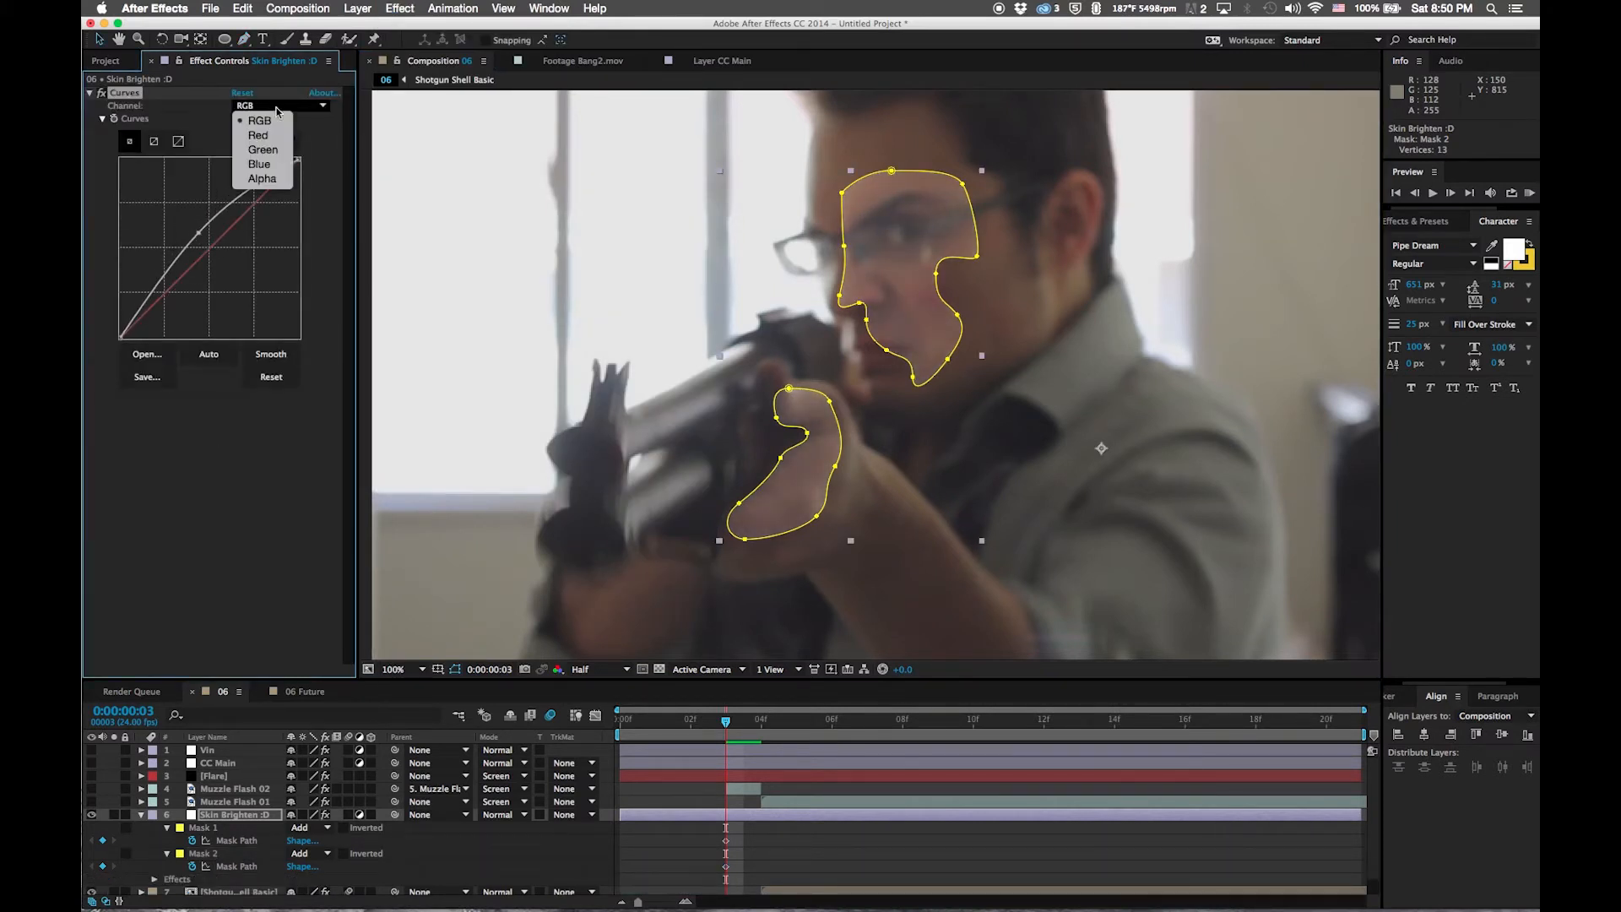
left_click(253, 165)
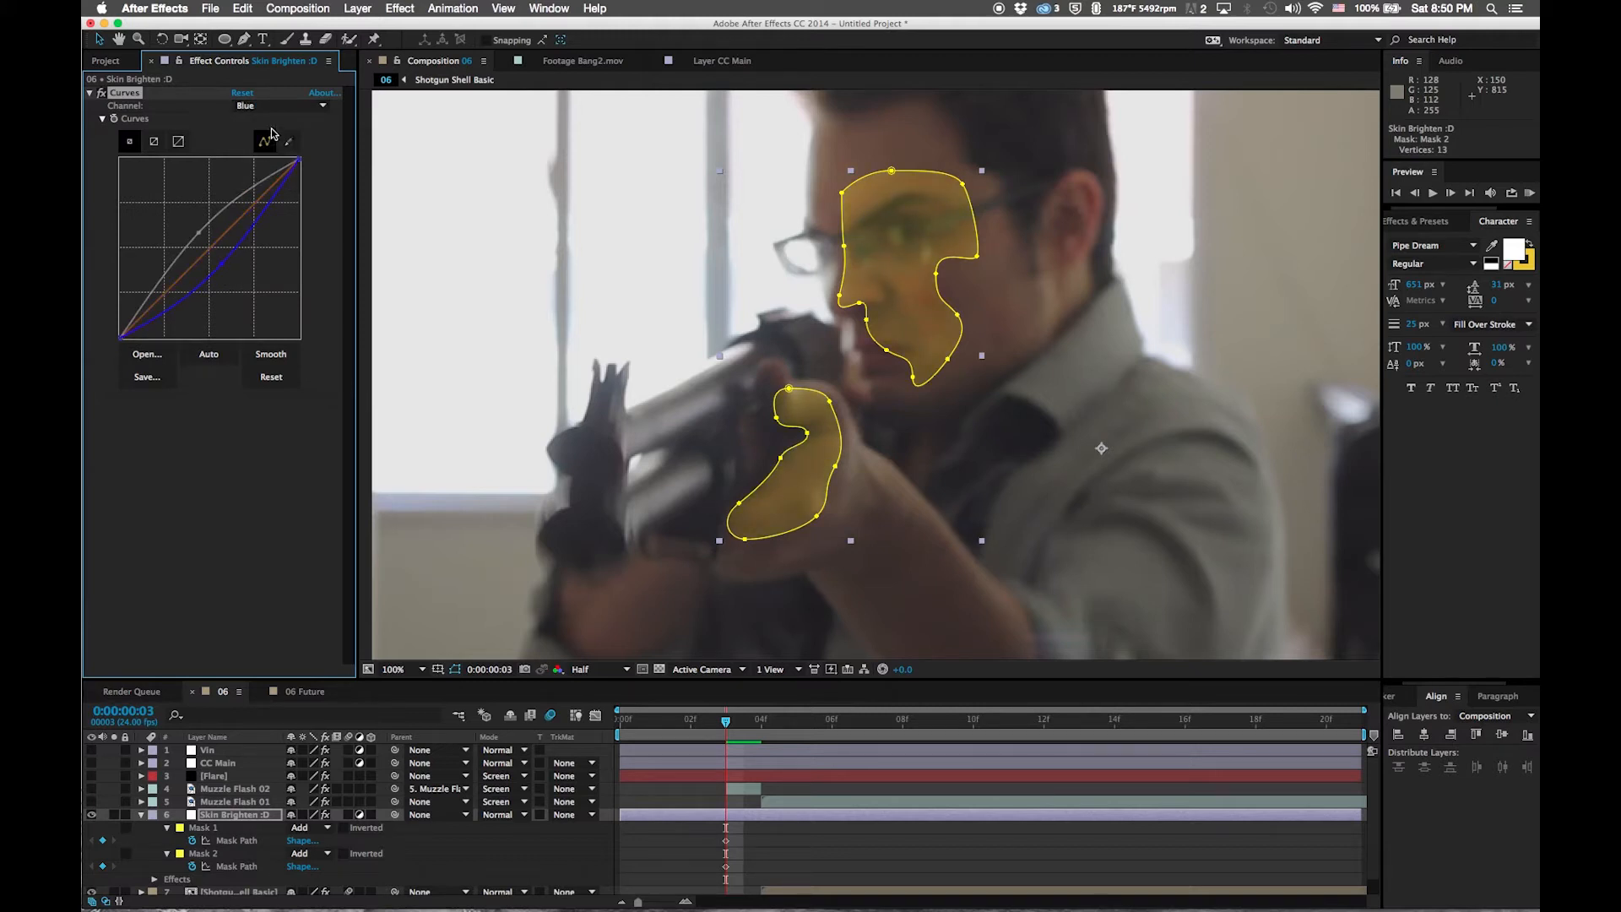
left_click_drag(211, 239, 209, 234)
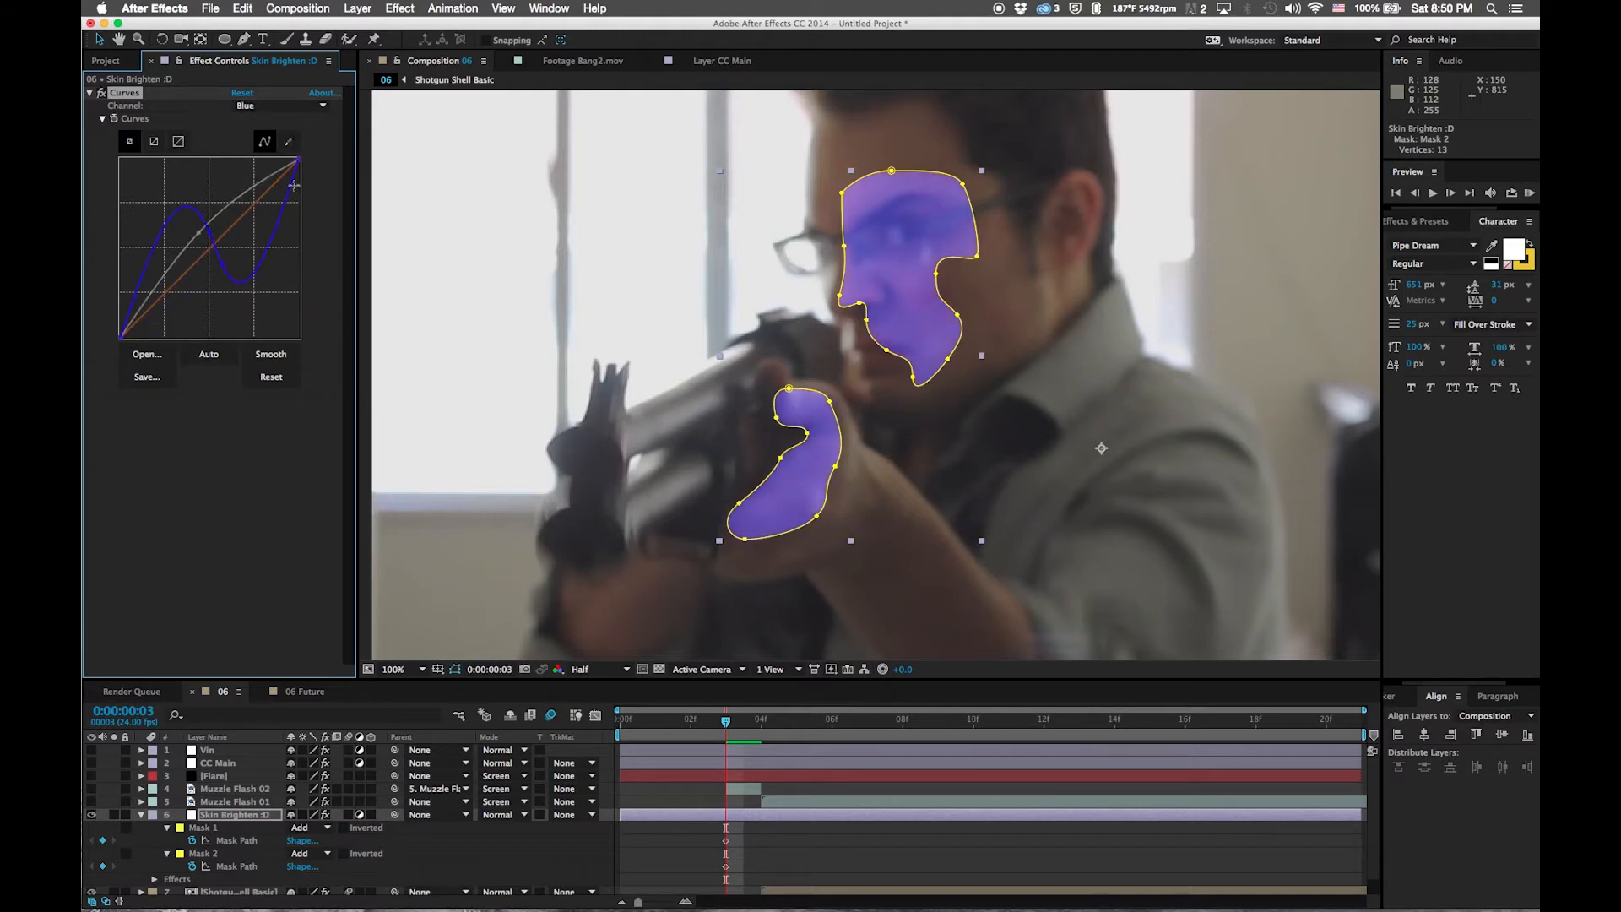
key("super+z")
left_click(279, 105)
left_click(253, 127)
left_click_drag(213, 232, 214, 228)
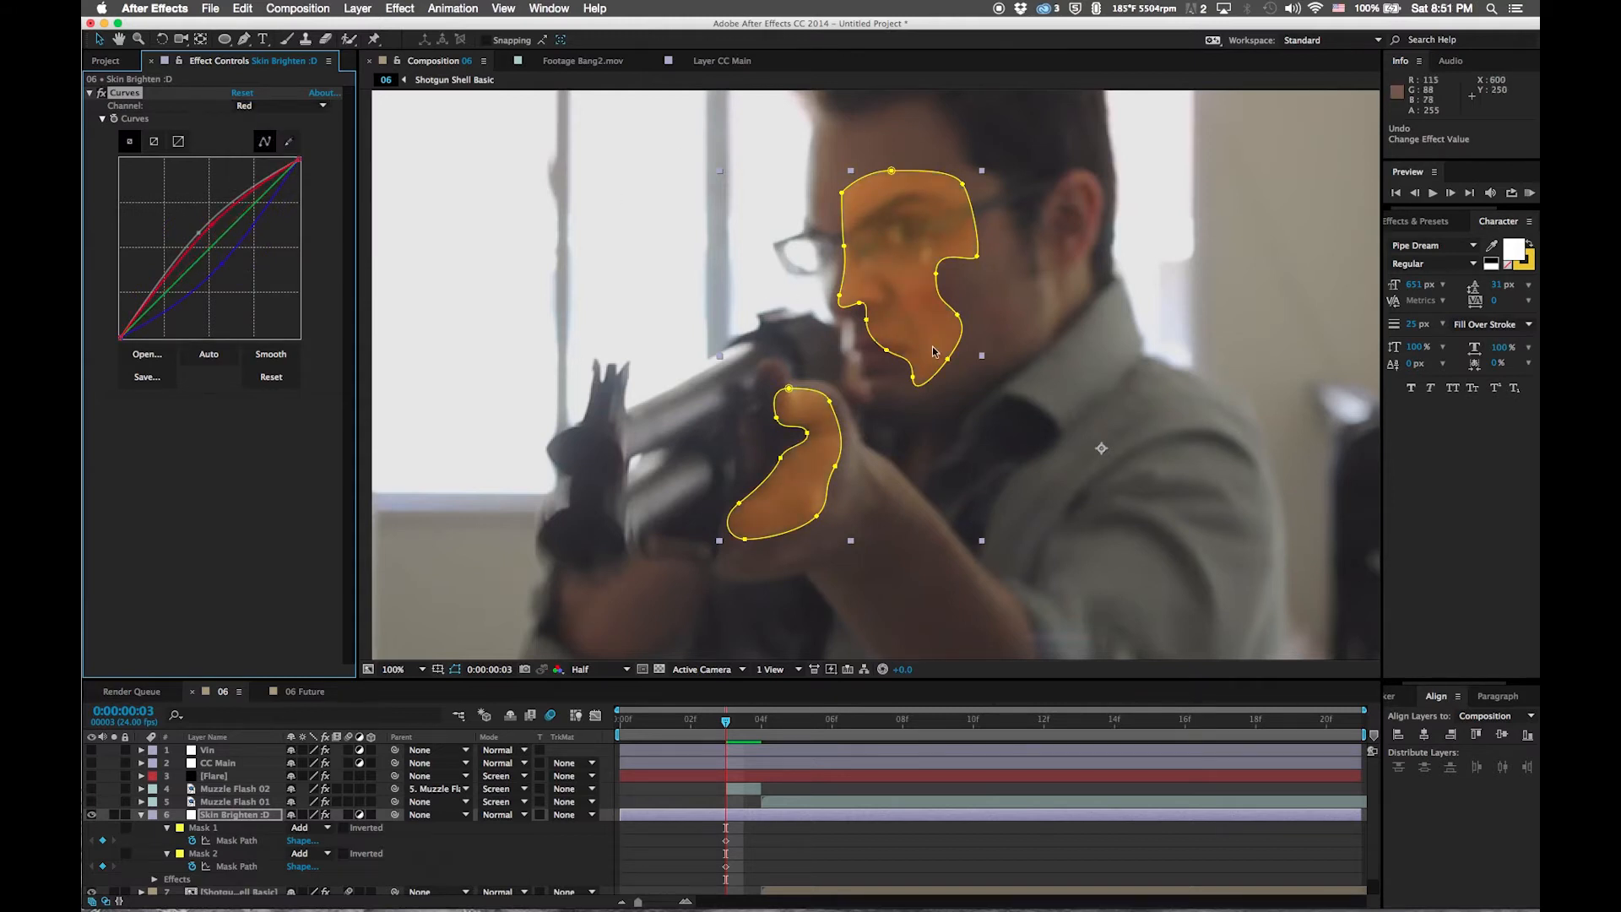
Feather the hand mask on the Skin Brighten :D layer, trying 25 pixels and settling on 32.5 pixels
key("f")
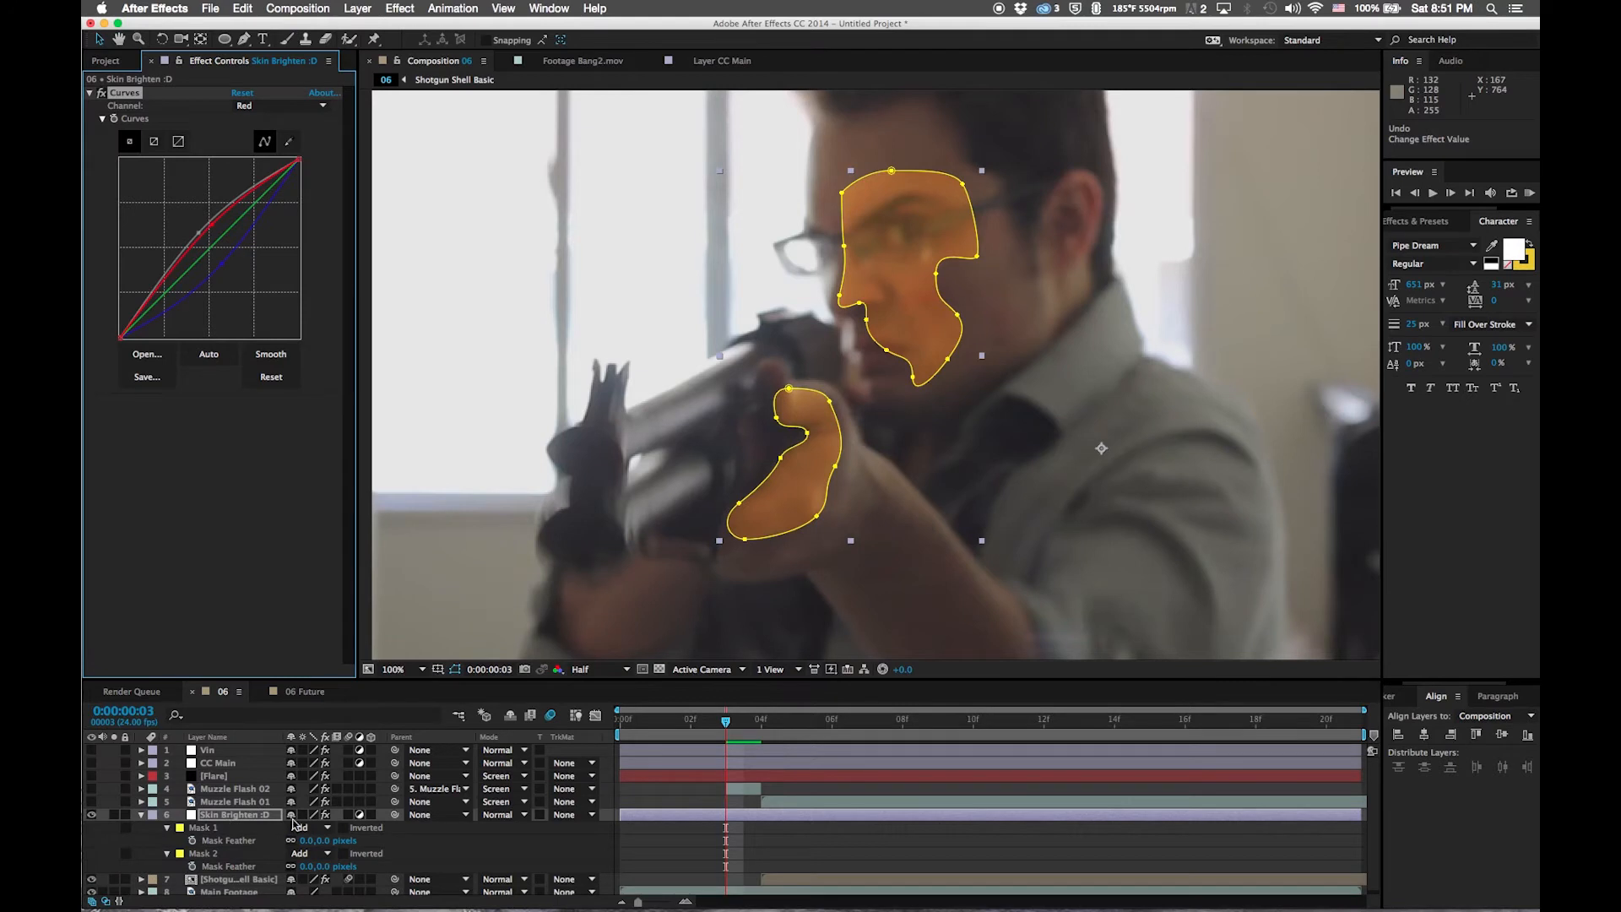
left_click_drag(304, 841, 347, 840)
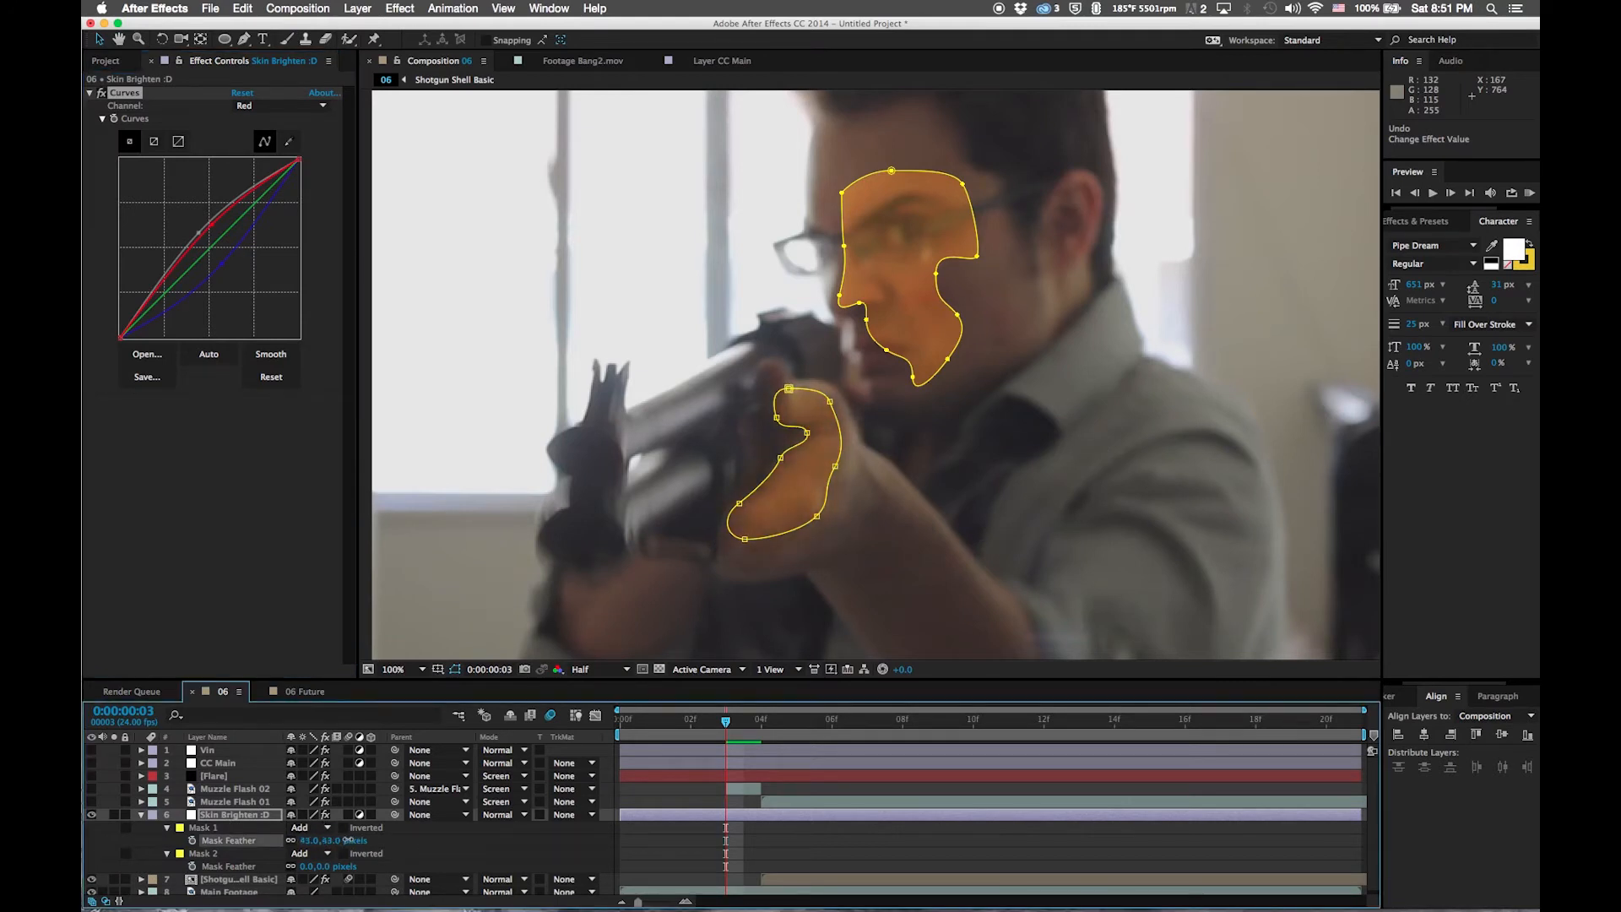
left_click_drag(342, 840, 327, 835)
left_click(331, 840)
type("25")
key("Return")
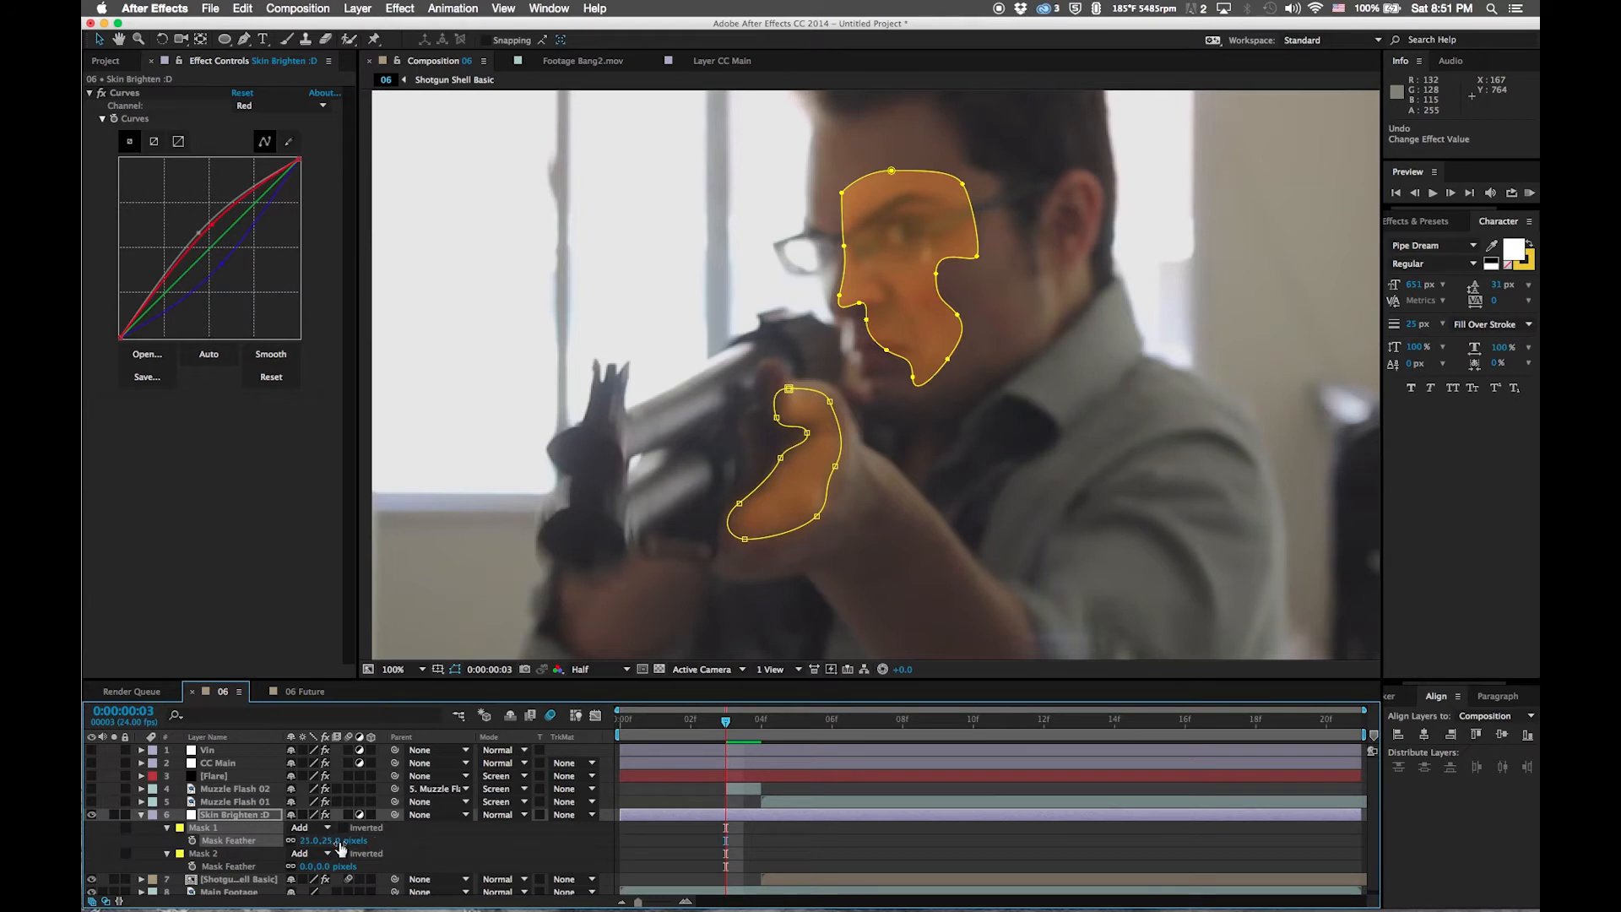
left_click(1080, 819)
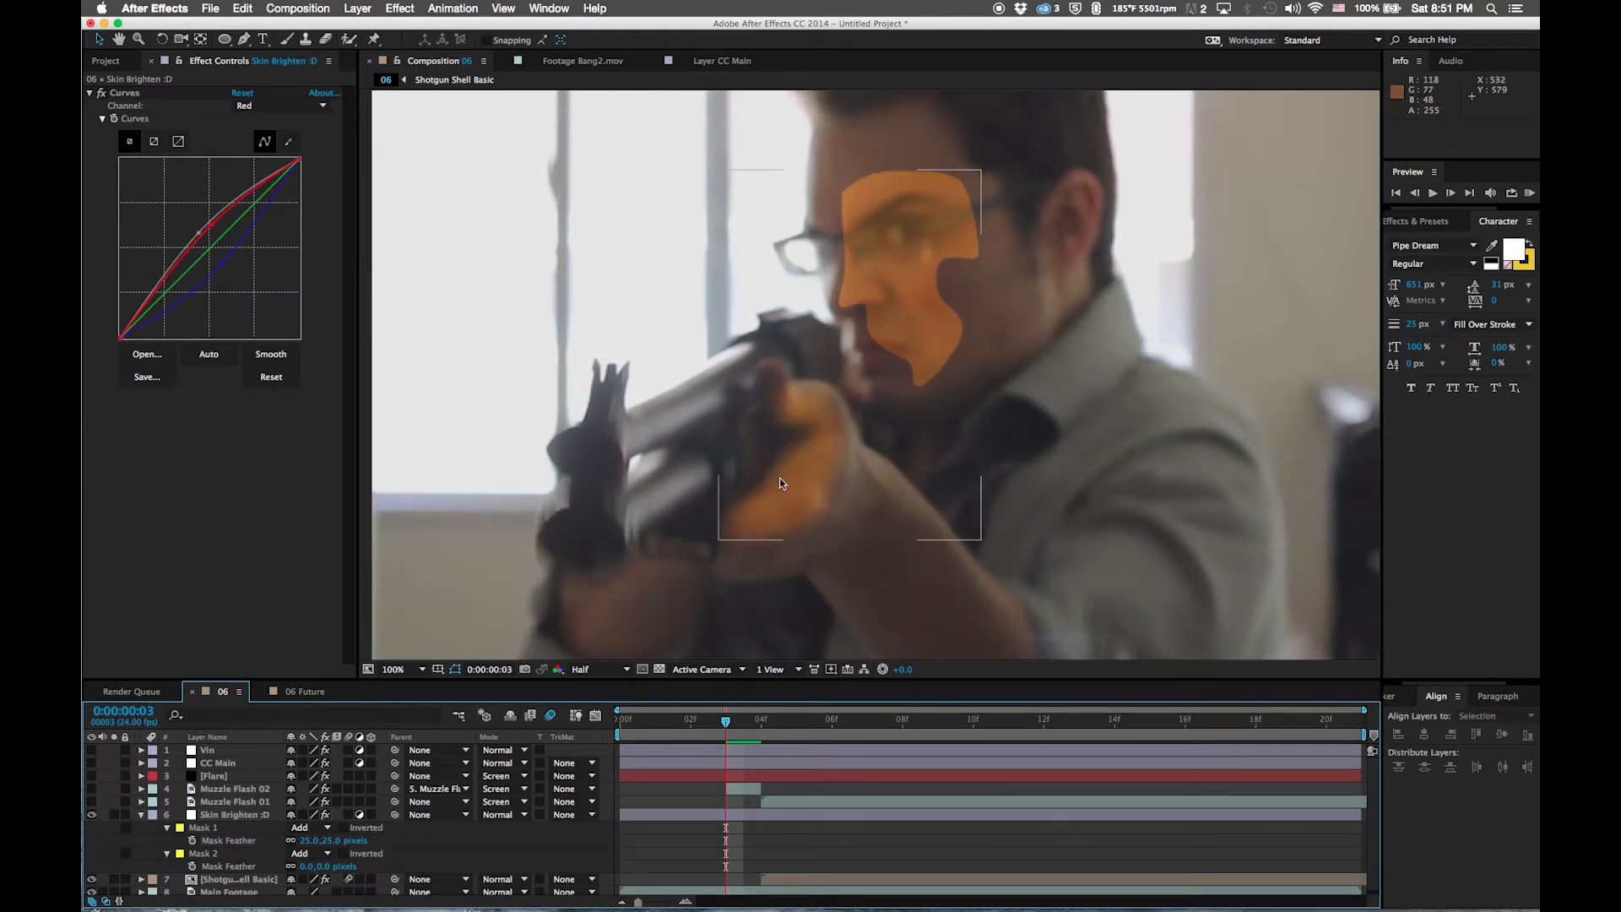
left_click(331, 840)
type("32.5")
key("Return")
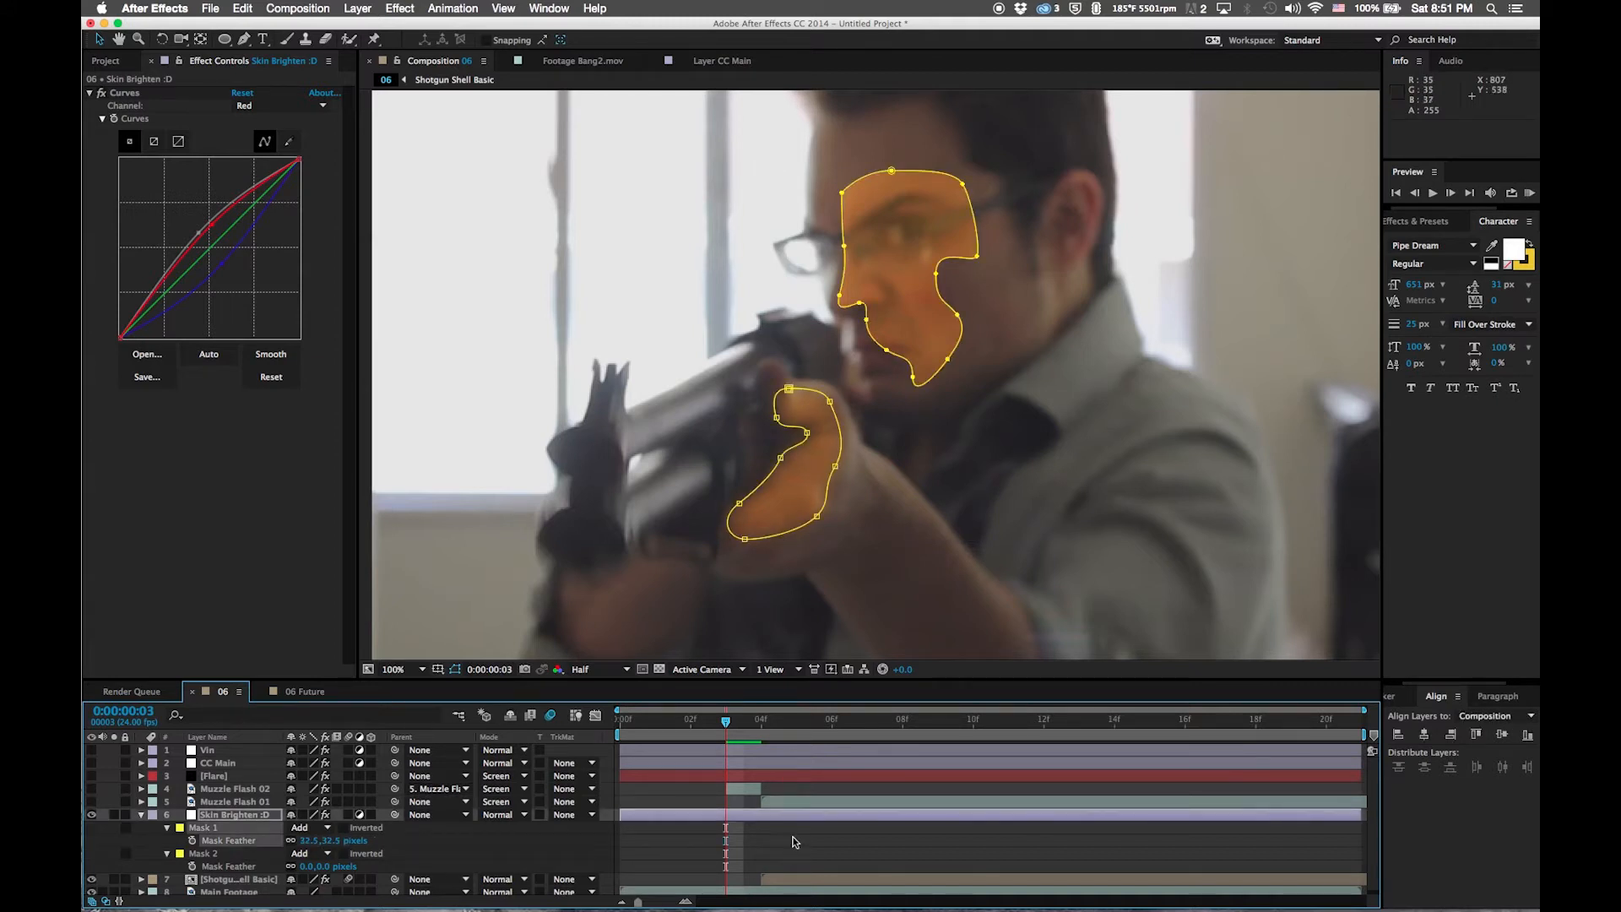
left_click(793, 842)
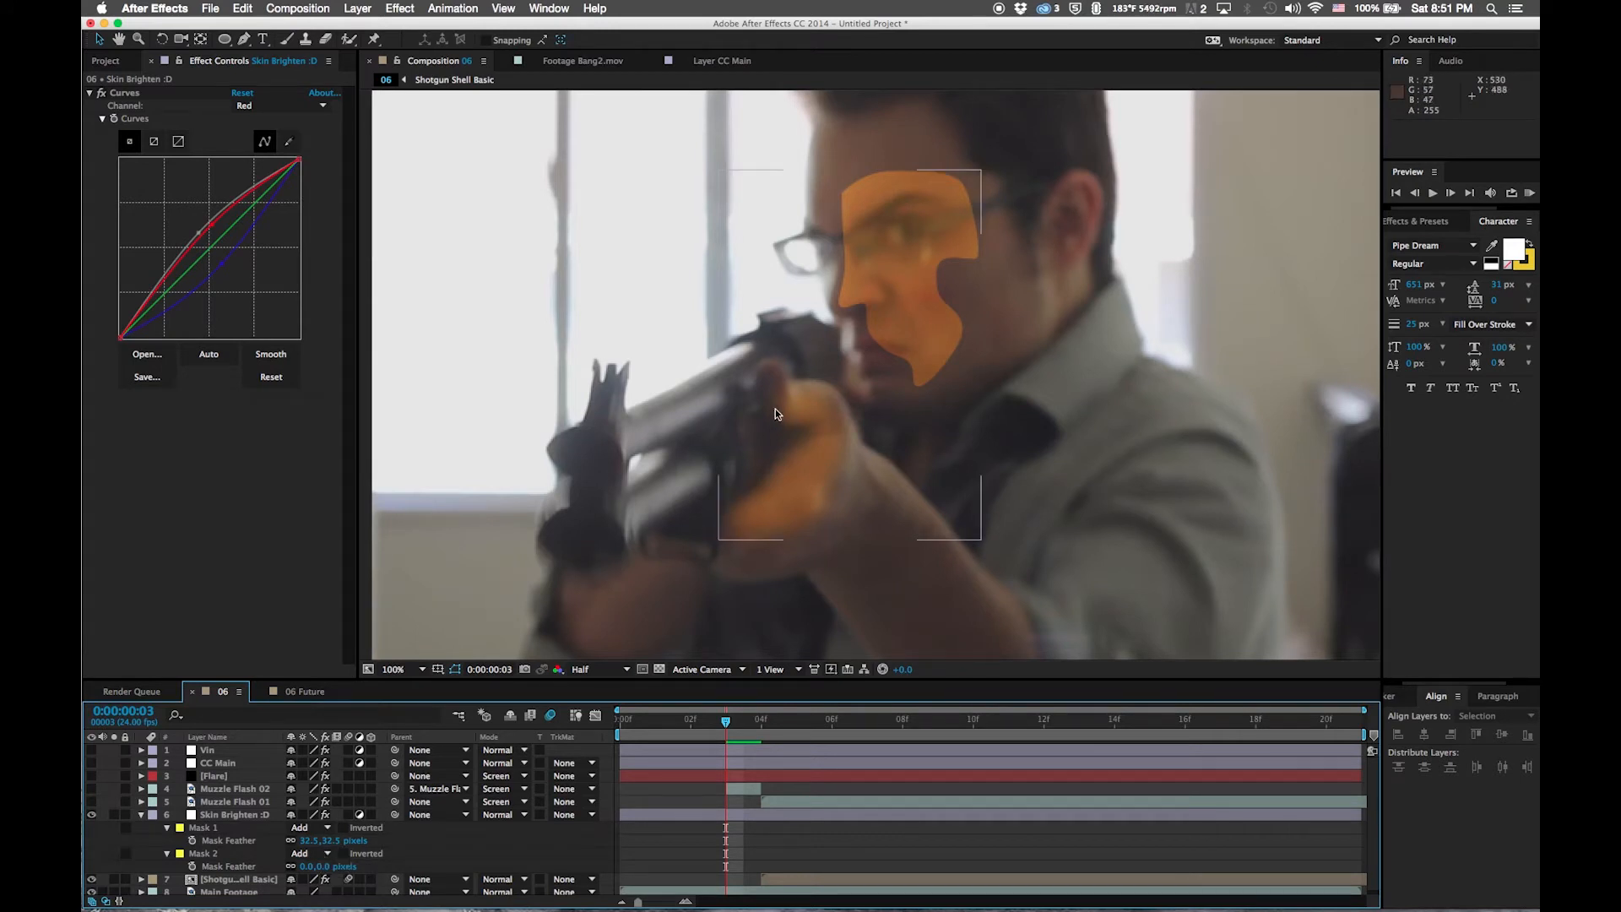
Feather the face mask on the Skin Brighten :D layer, trying 55 and 60 pixels and settling on 75 pixels
left_click(321, 866)
type("55")
key("Return")
left_click(858, 854)
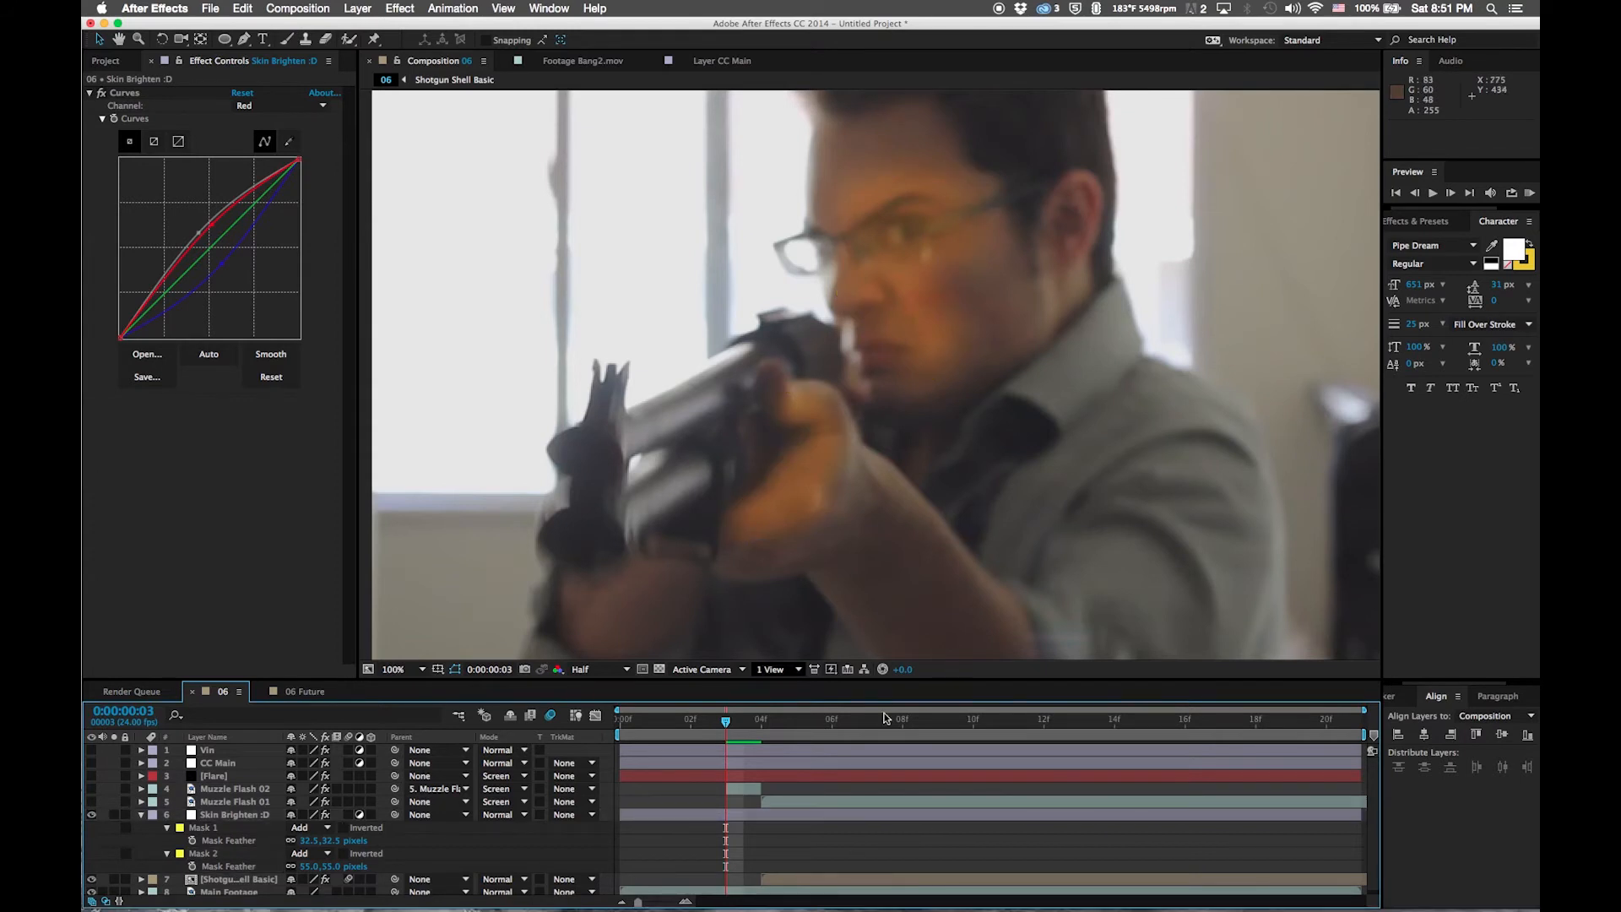
left_click(331, 866)
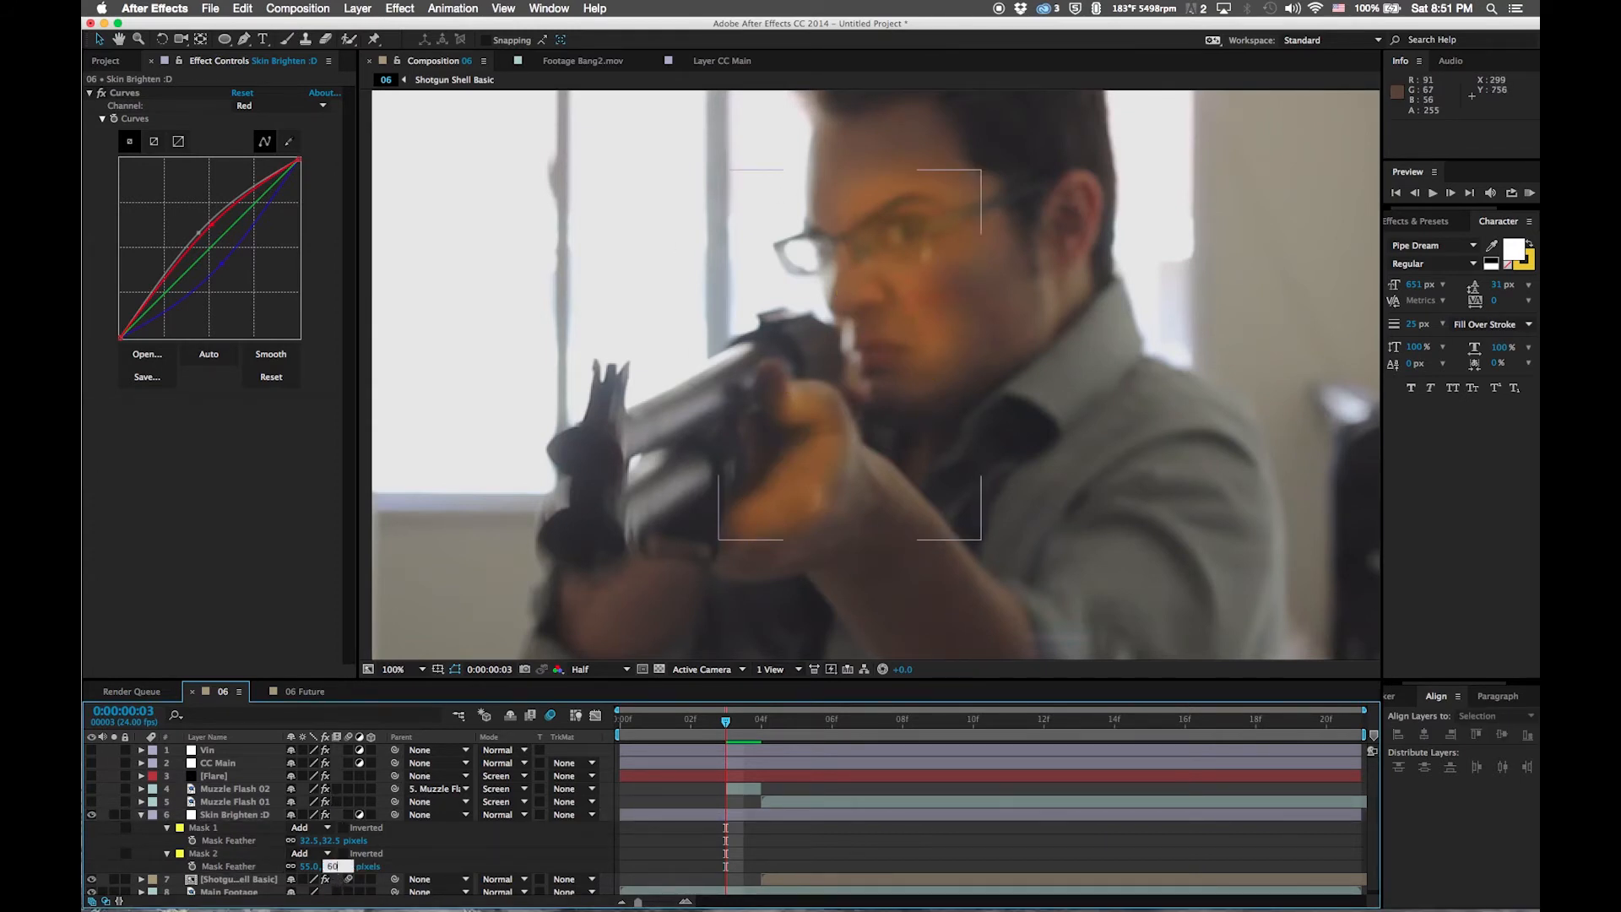
key("Return")
left_click(811, 830)
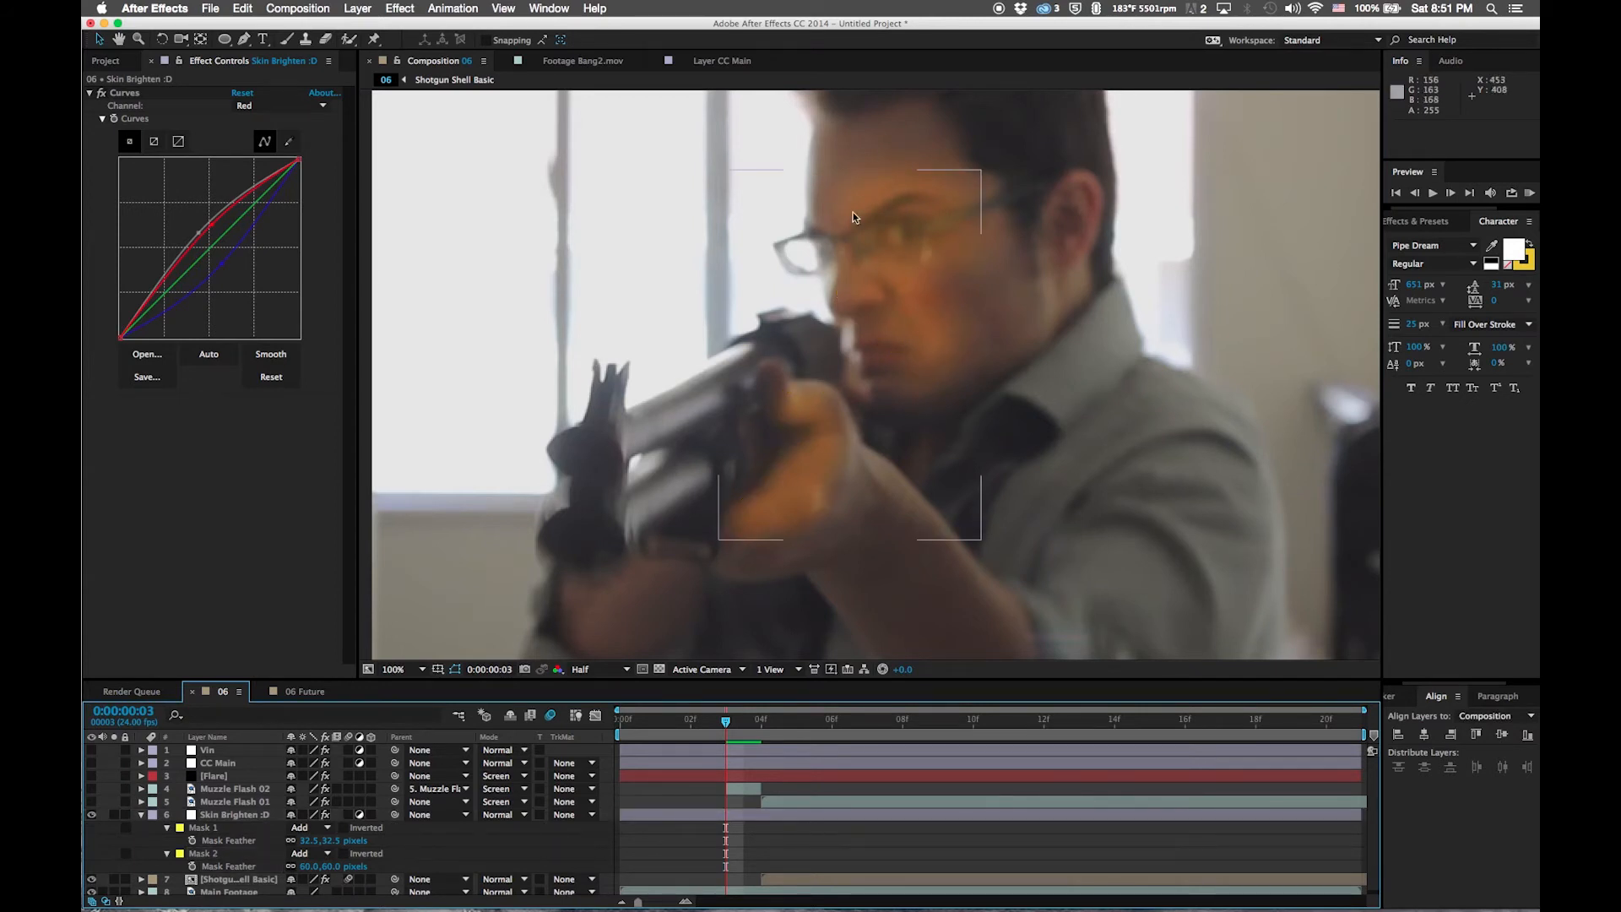
left_click(331, 866)
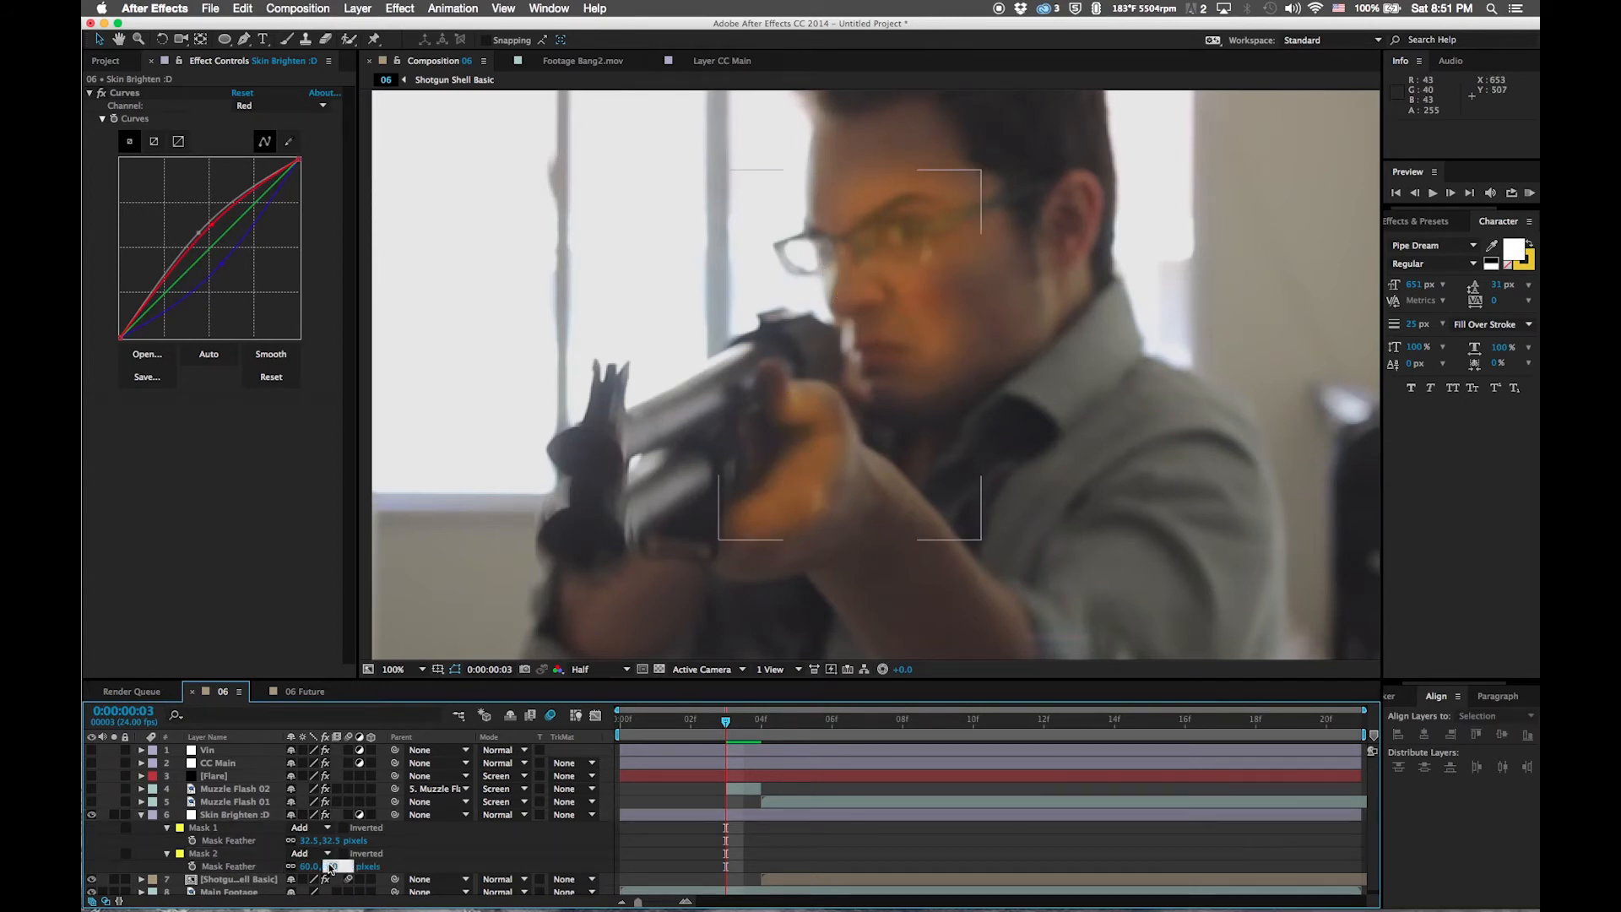
type("75")
key("Return")
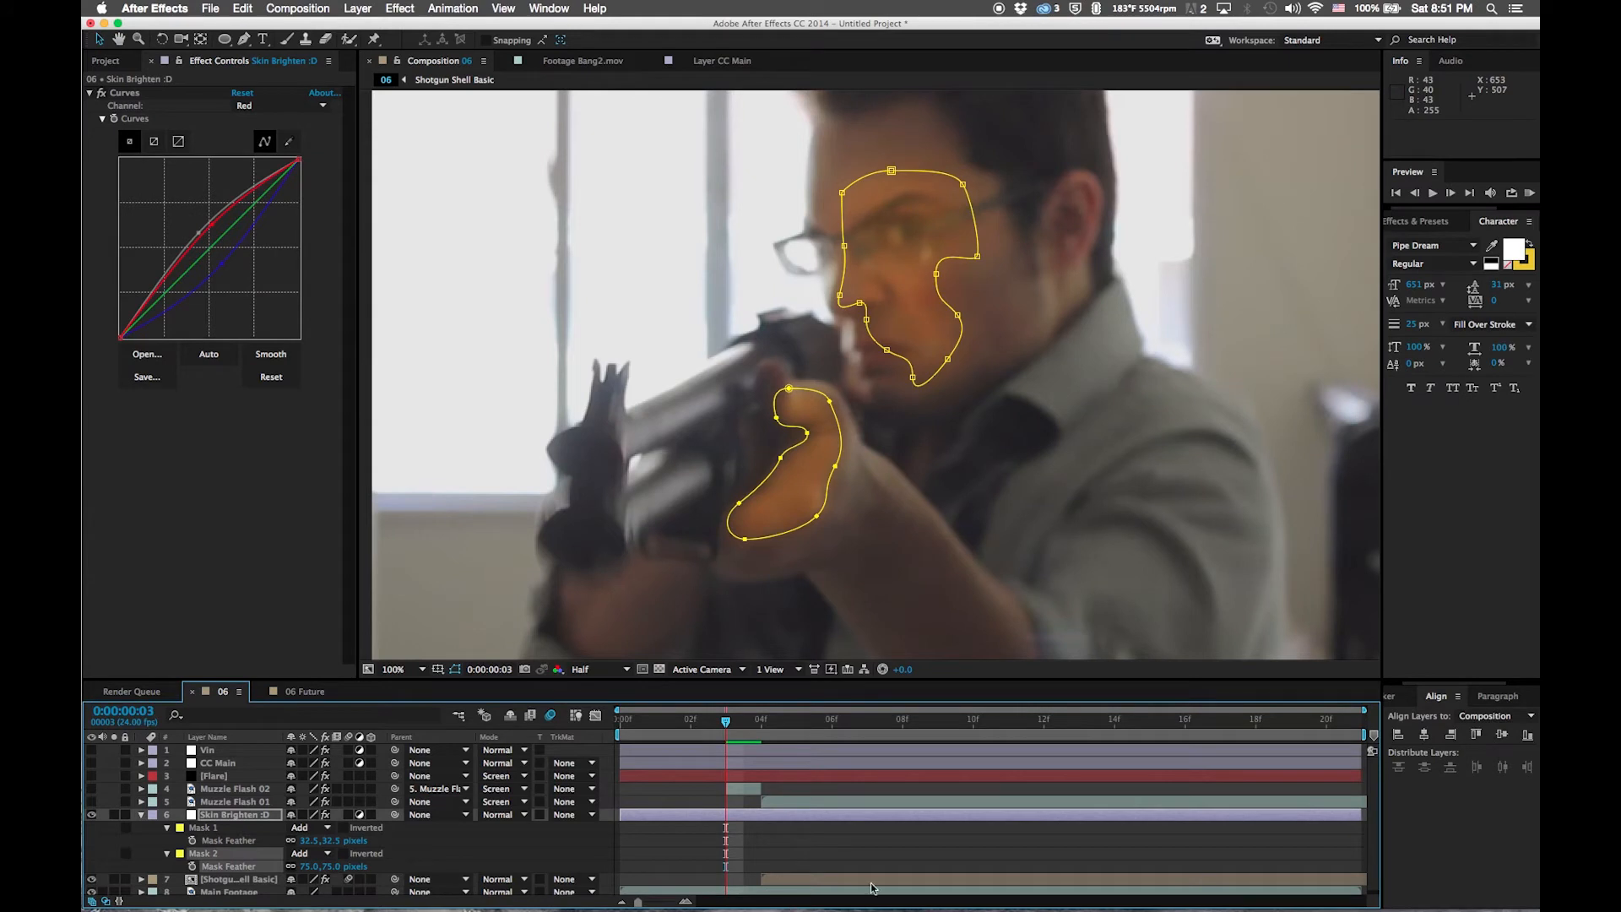
left_click(870, 854)
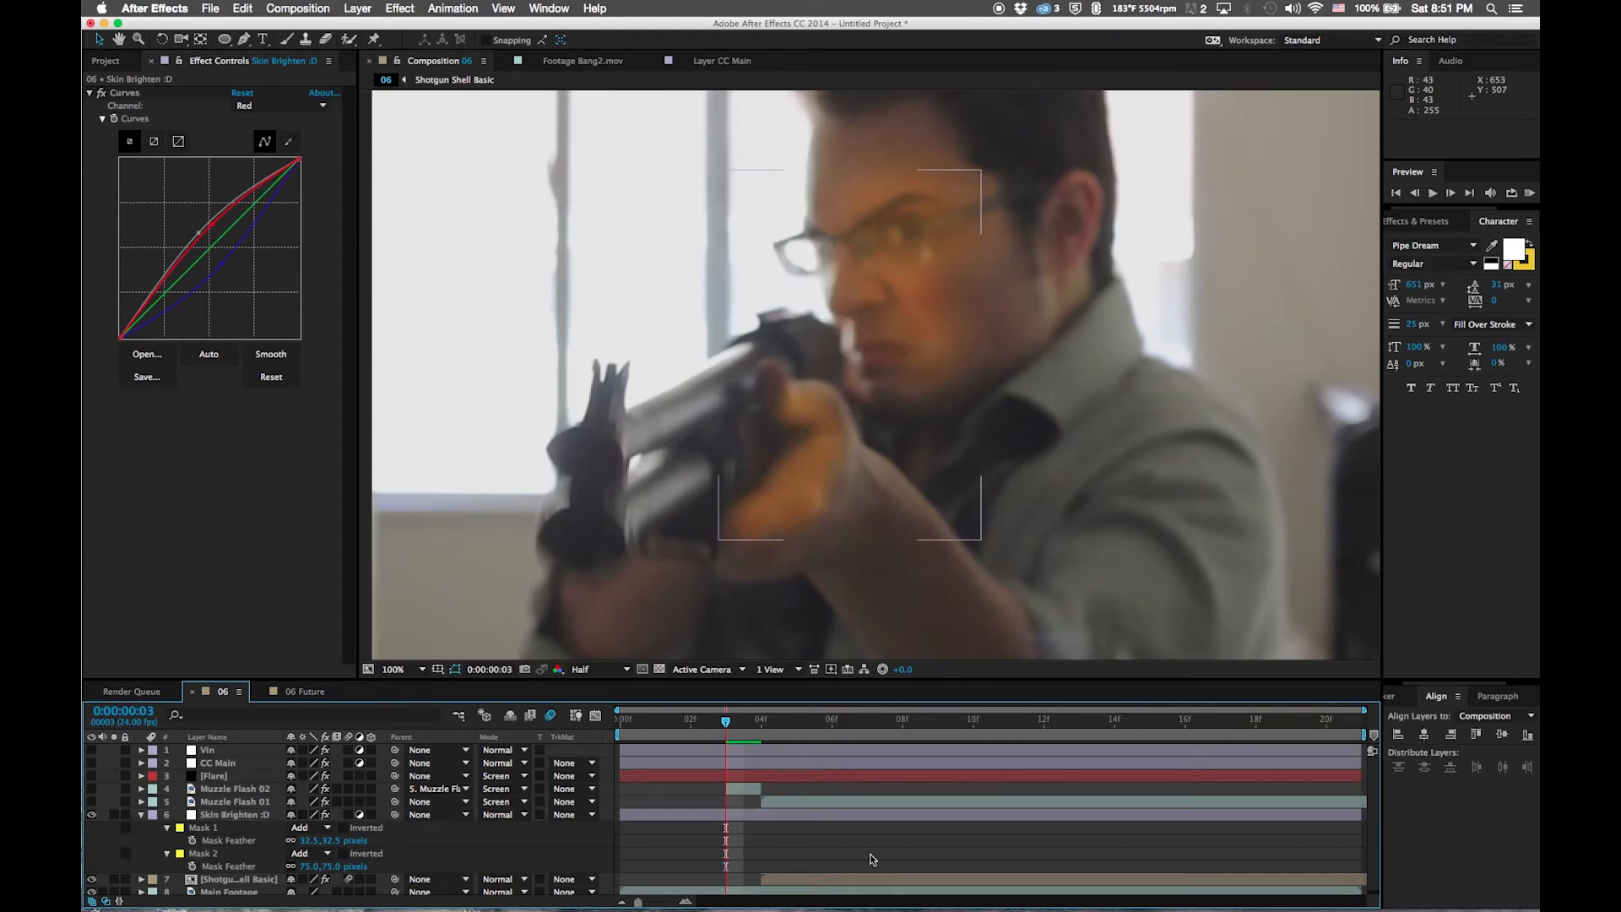
Try the Screen blending mode on the Skin Brighten :D layer and undo the change
left_click(141, 814)
left_click(234, 814)
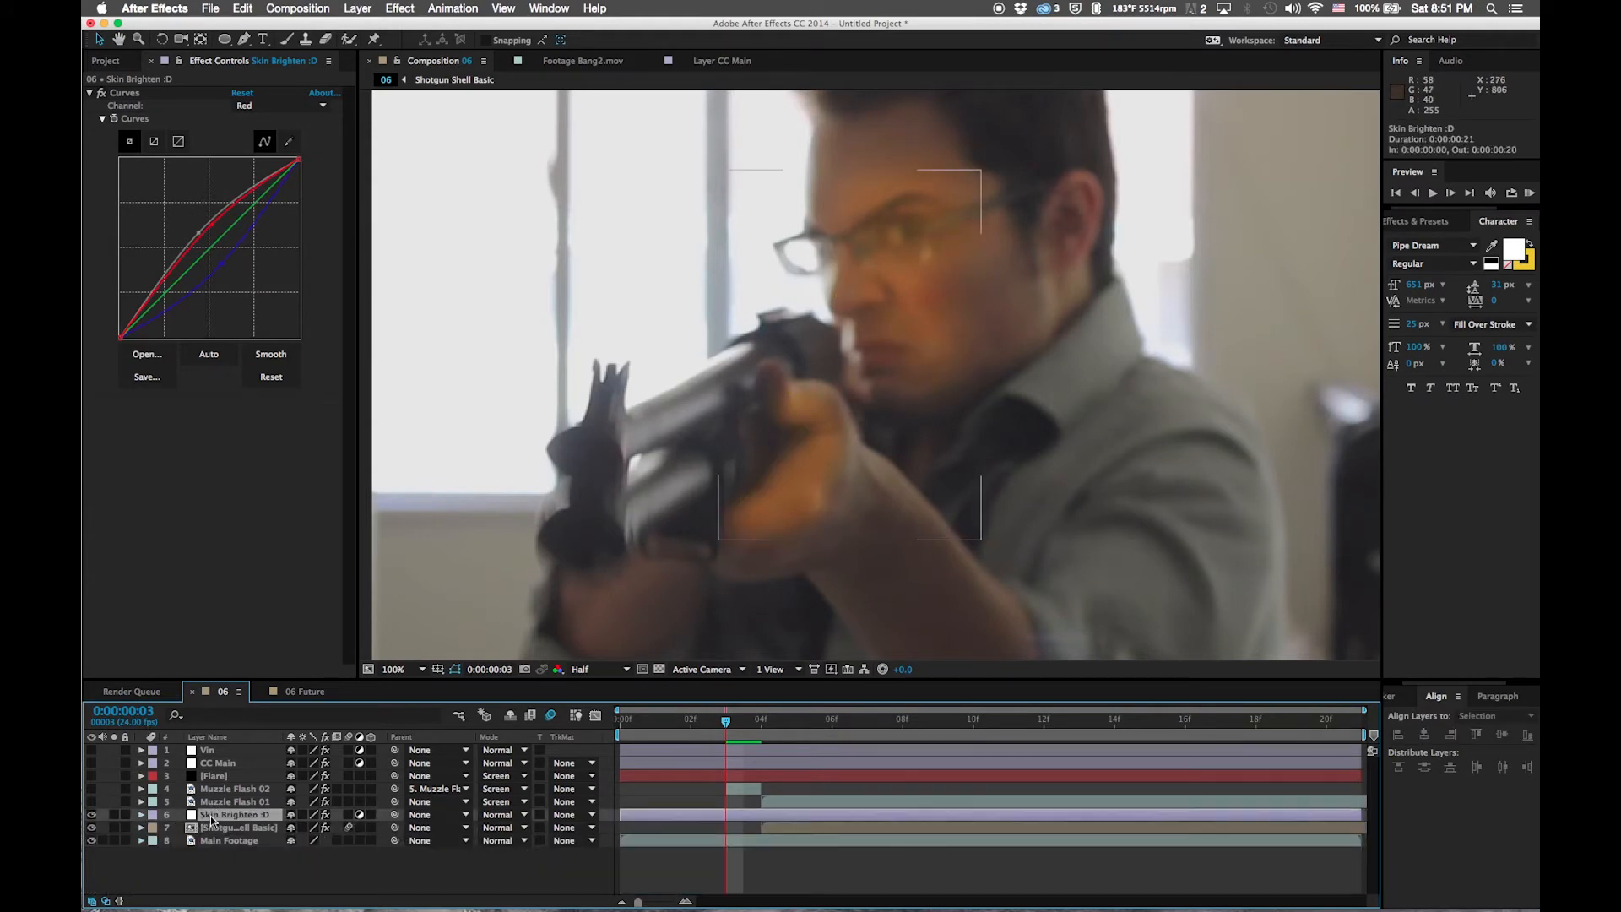
left_click(512, 815)
left_click(506, 462)
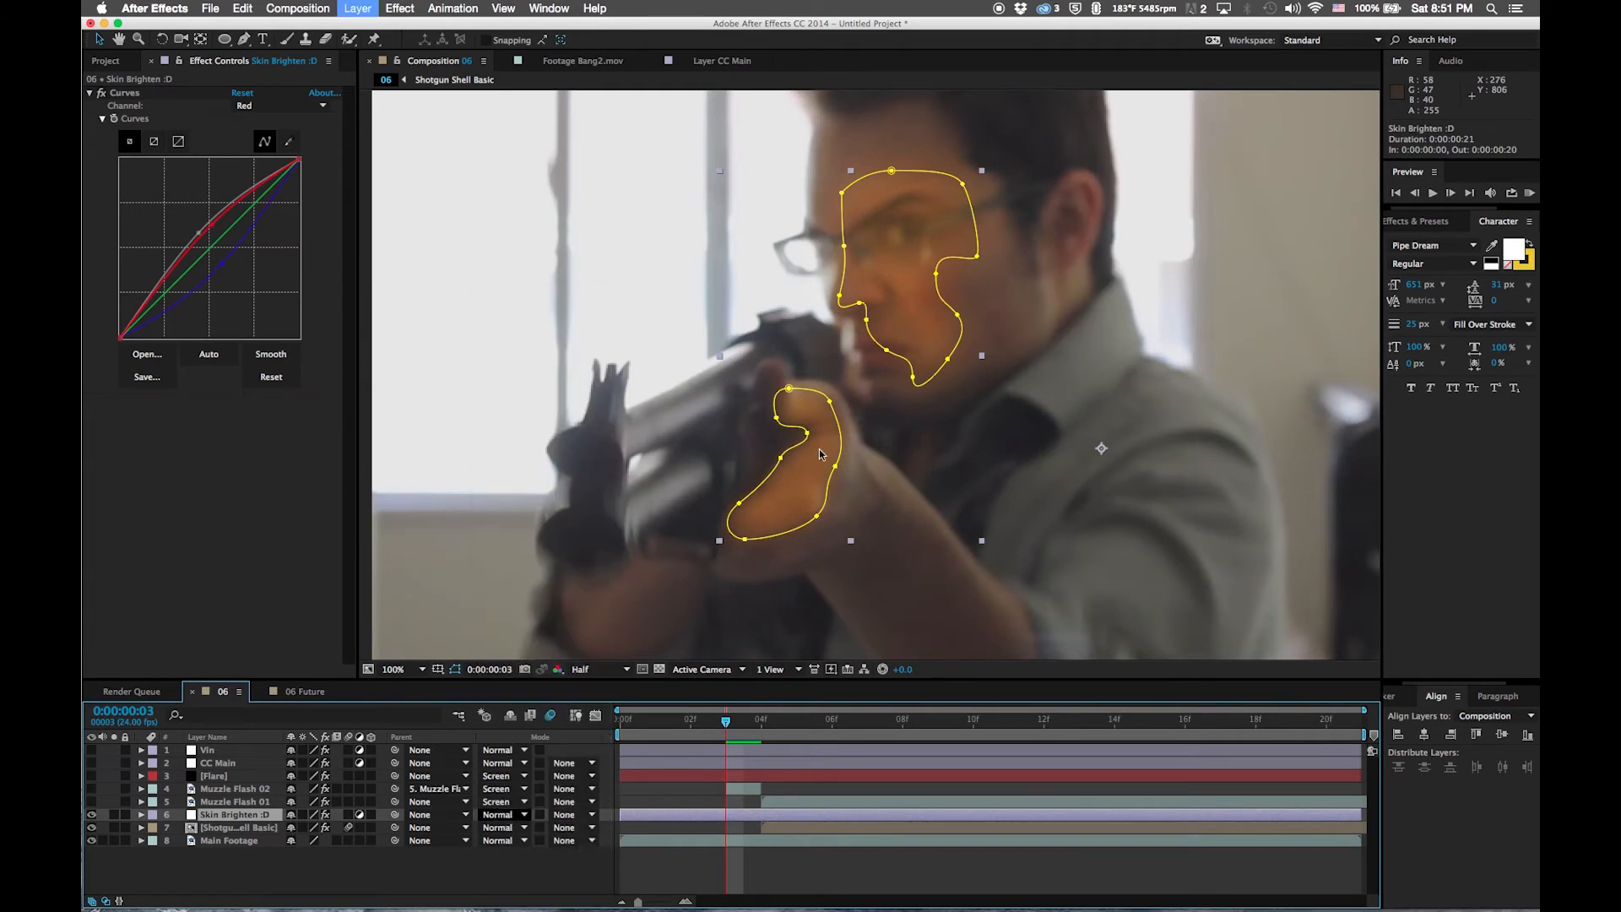
left_click(865, 846)
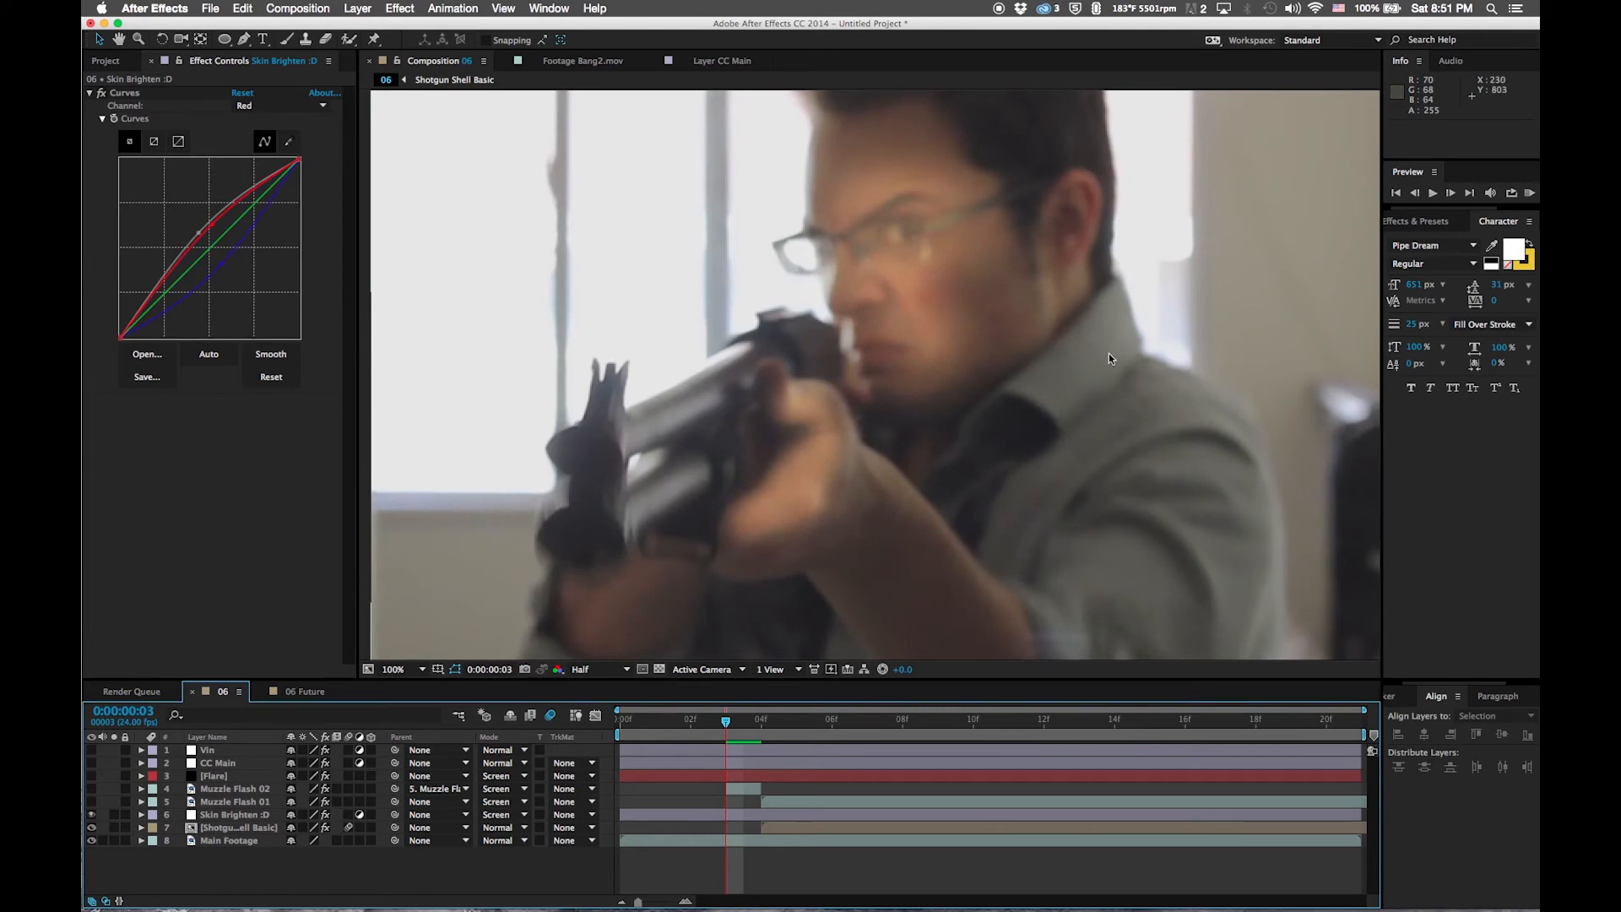
key("ctrl+z")
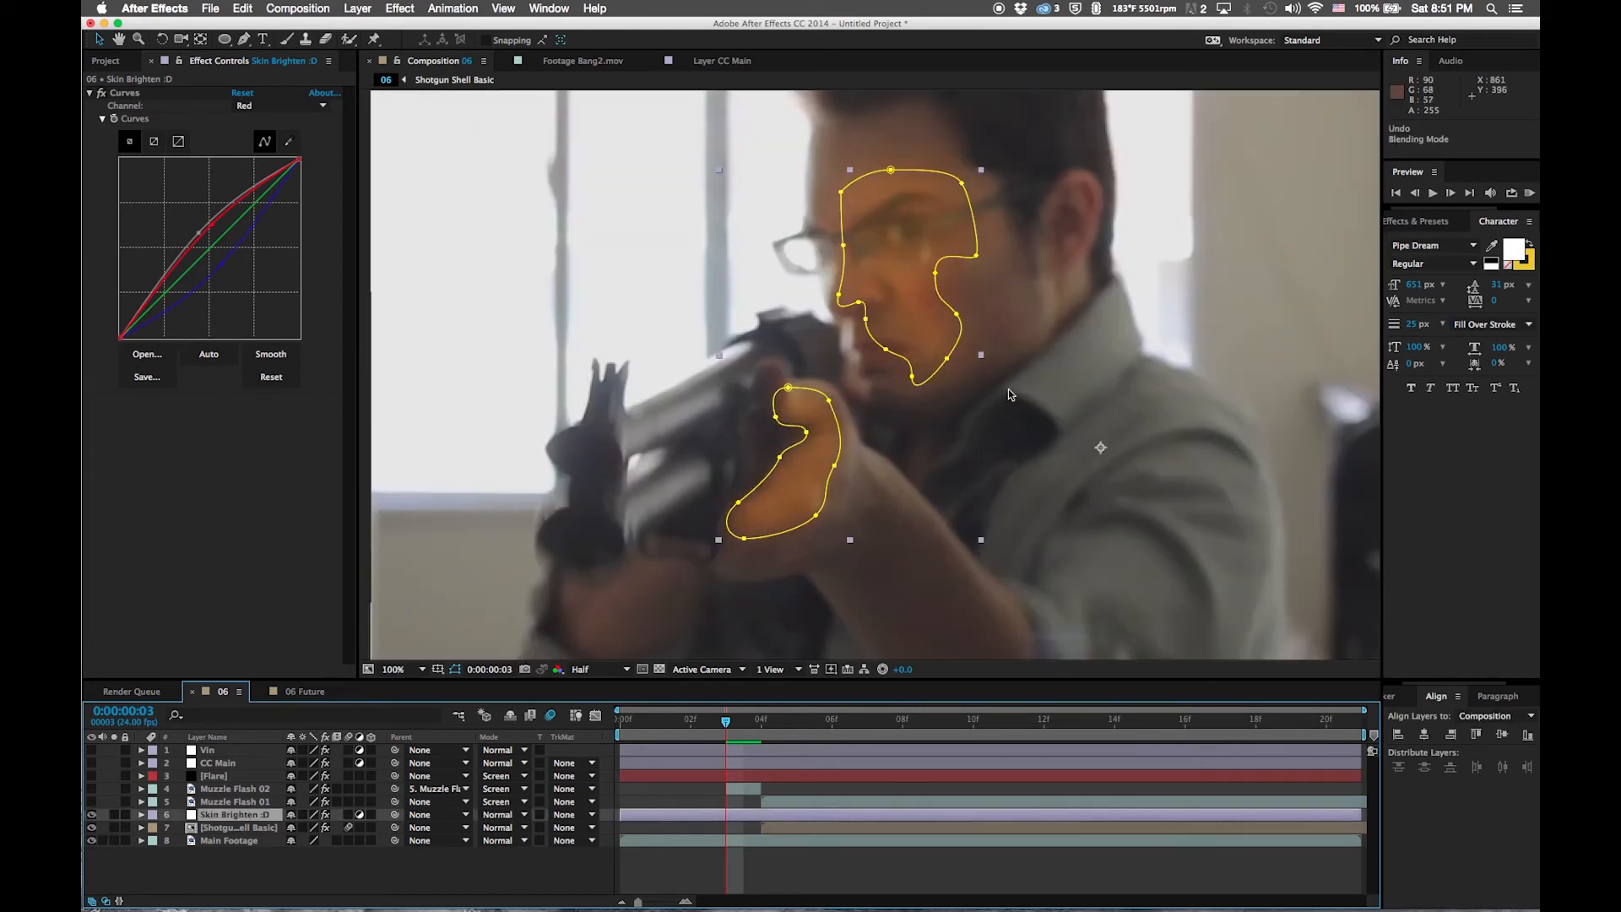
Lower the midpoint of the RGB curve to reduce the brightening on the Skin Brighten :D layer
left_click(279, 106)
left_click(254, 116)
left_click_drag(213, 217, 208, 239)
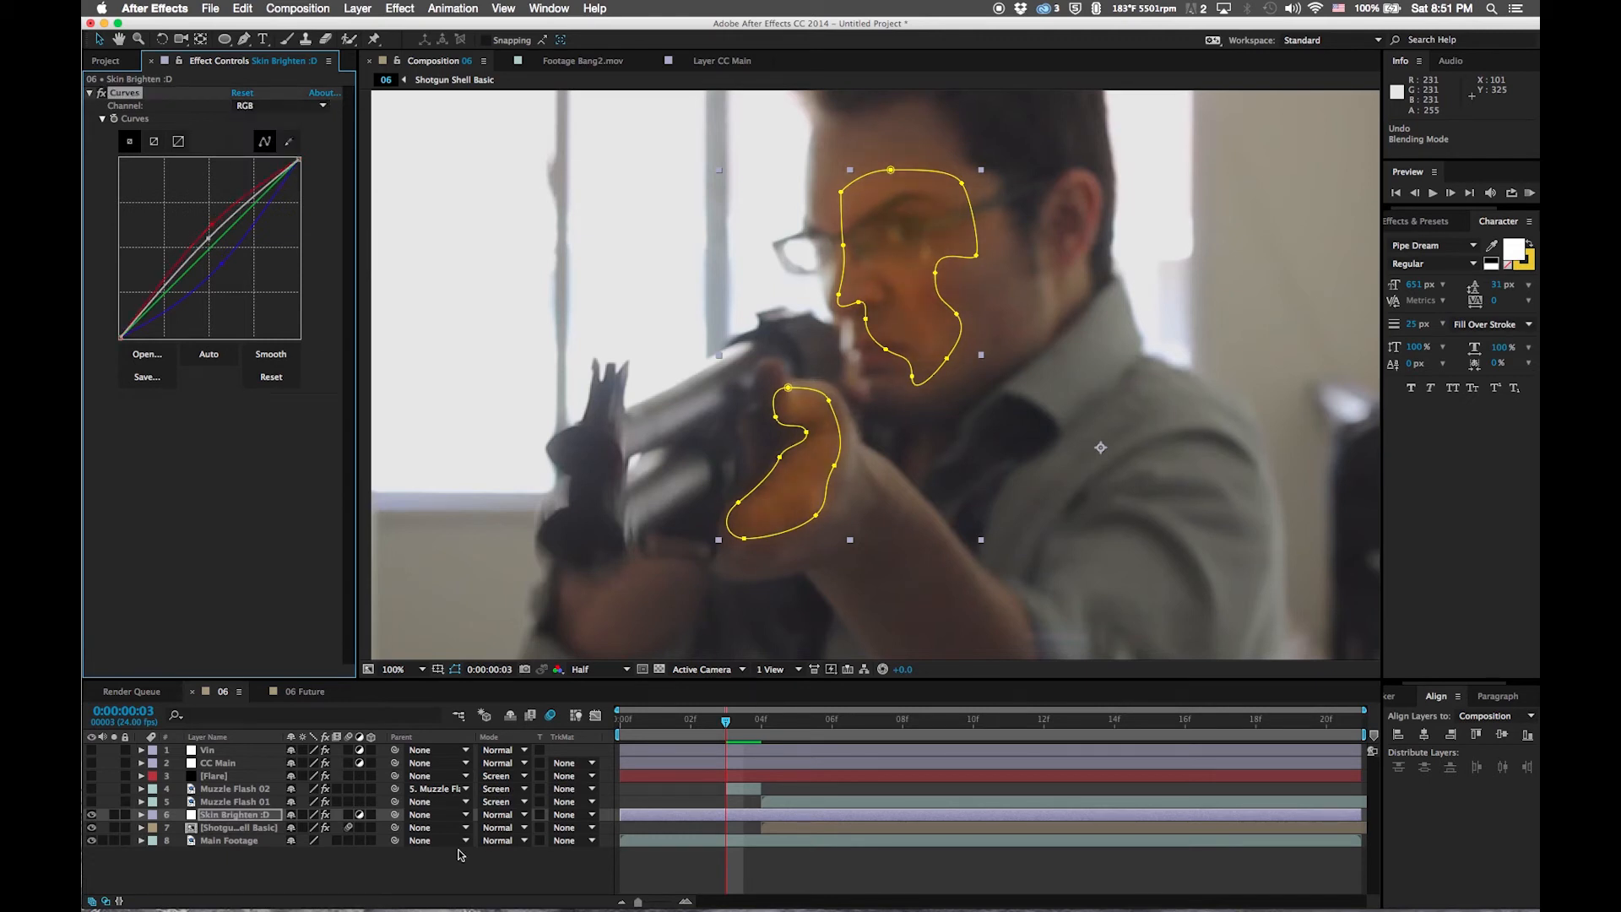
Set the blending mode of the Skin Brighten :D layer to Screen and inspect the blend on the face and hand
left_click(500, 815)
left_click(507, 464)
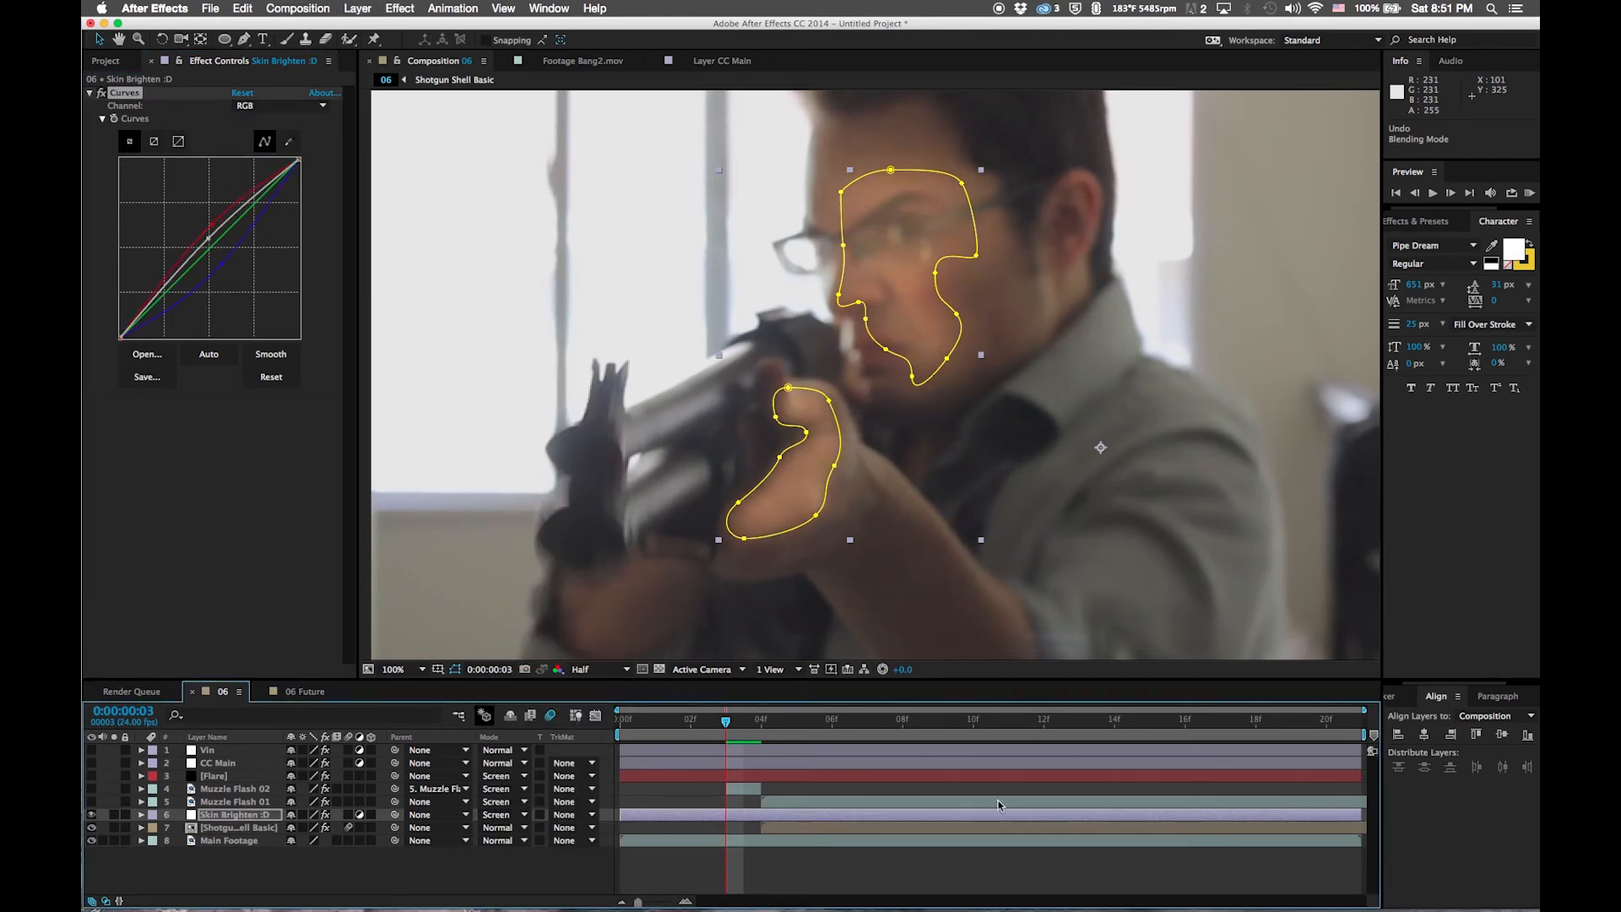
left_click(934, 862)
scroll(788, 304, "down", 3)
scroll(787, 308, "up", 2)
scroll(788, 308, "down", 1)
scroll(787, 308, "up", 1)
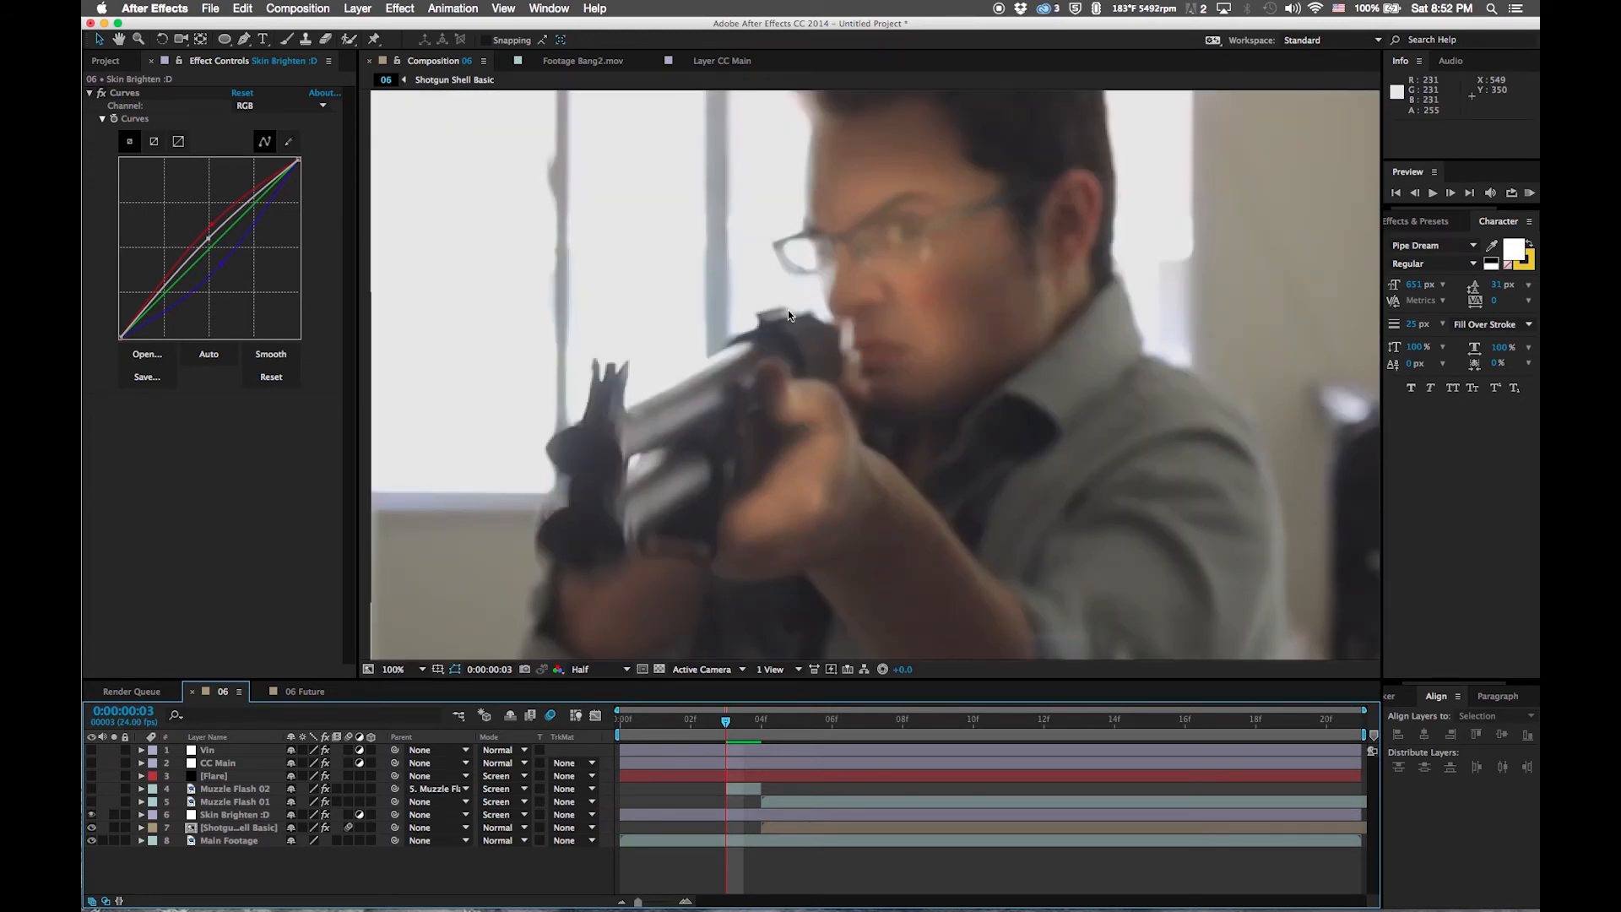
Reveal the mask paths and, at frame 4, move the hand mask and rotate it 7.5° to match the recoiling hand
left_click(244, 813)
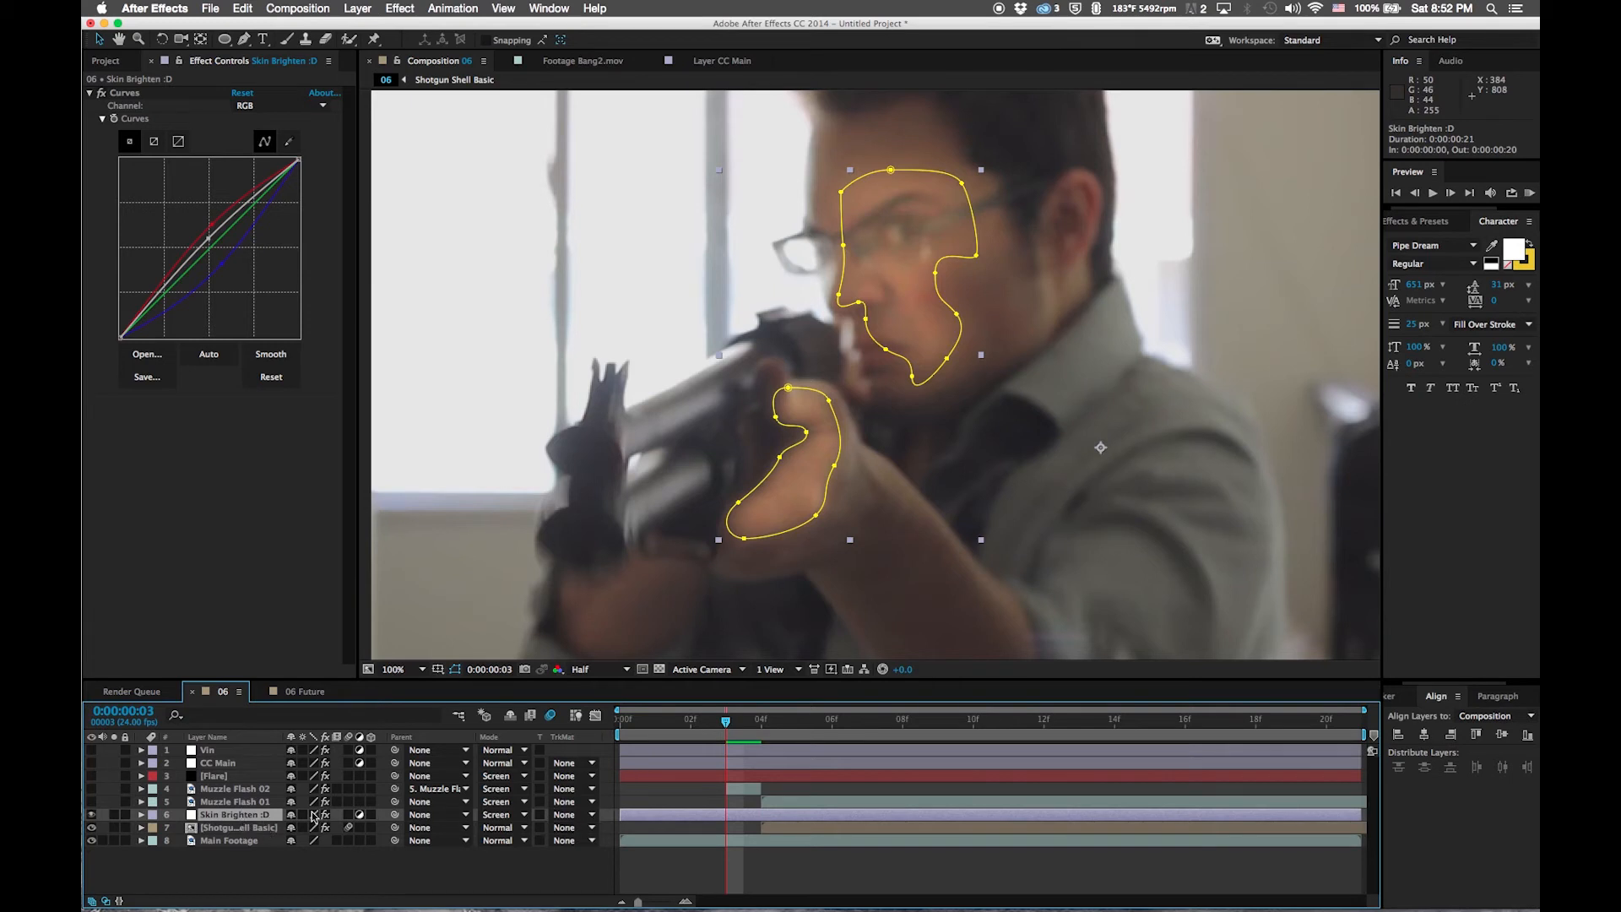
key("m")
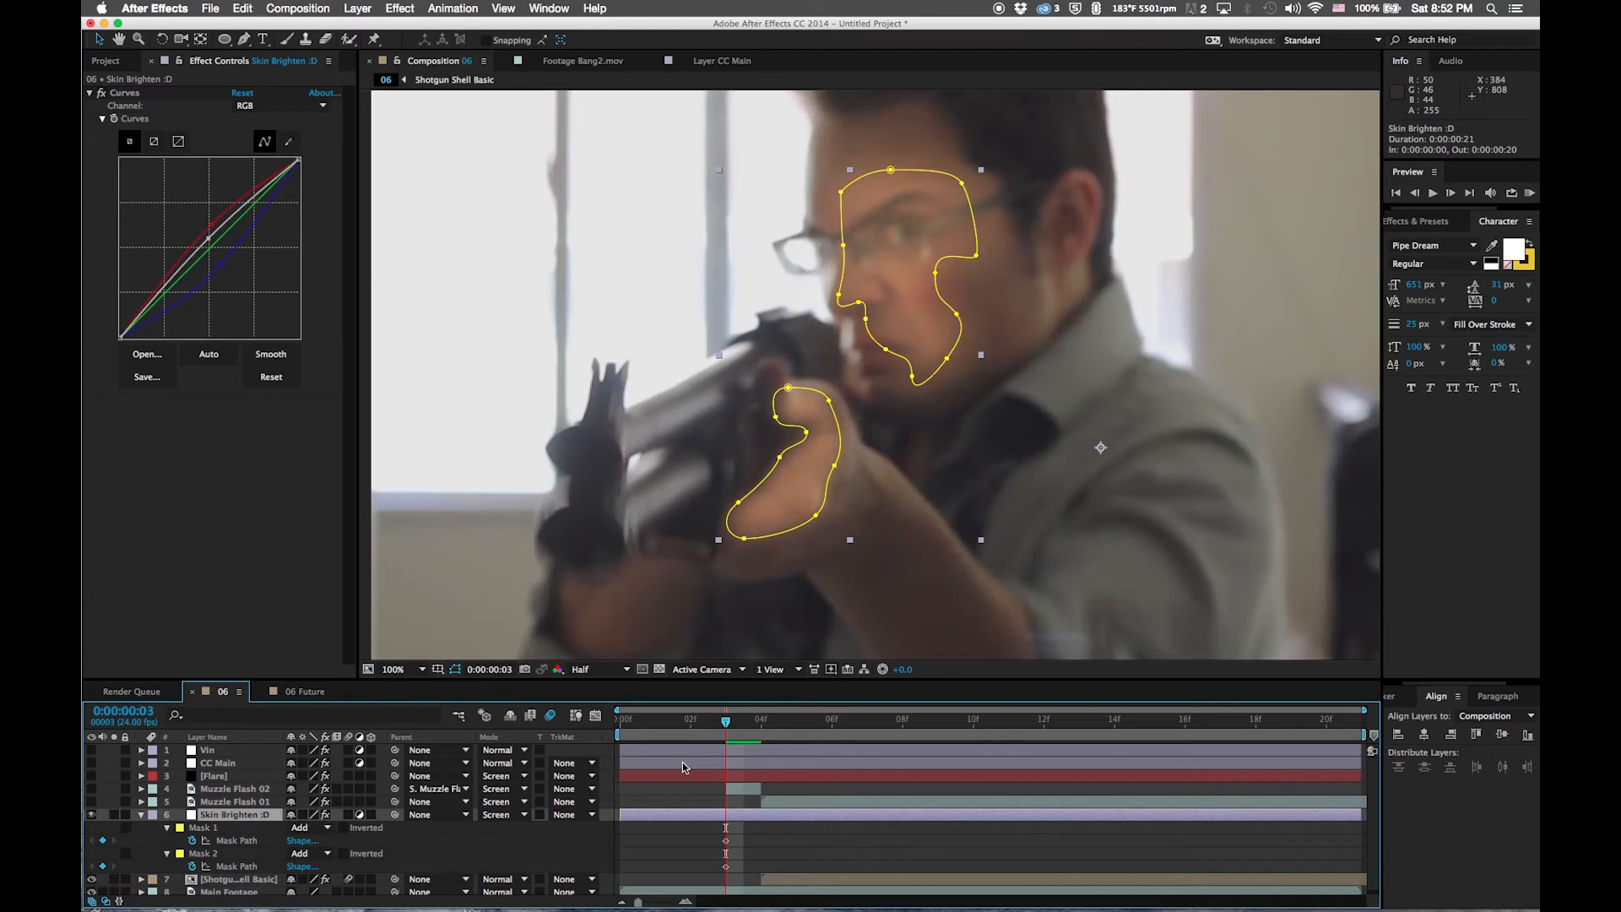
key("Page_Down")
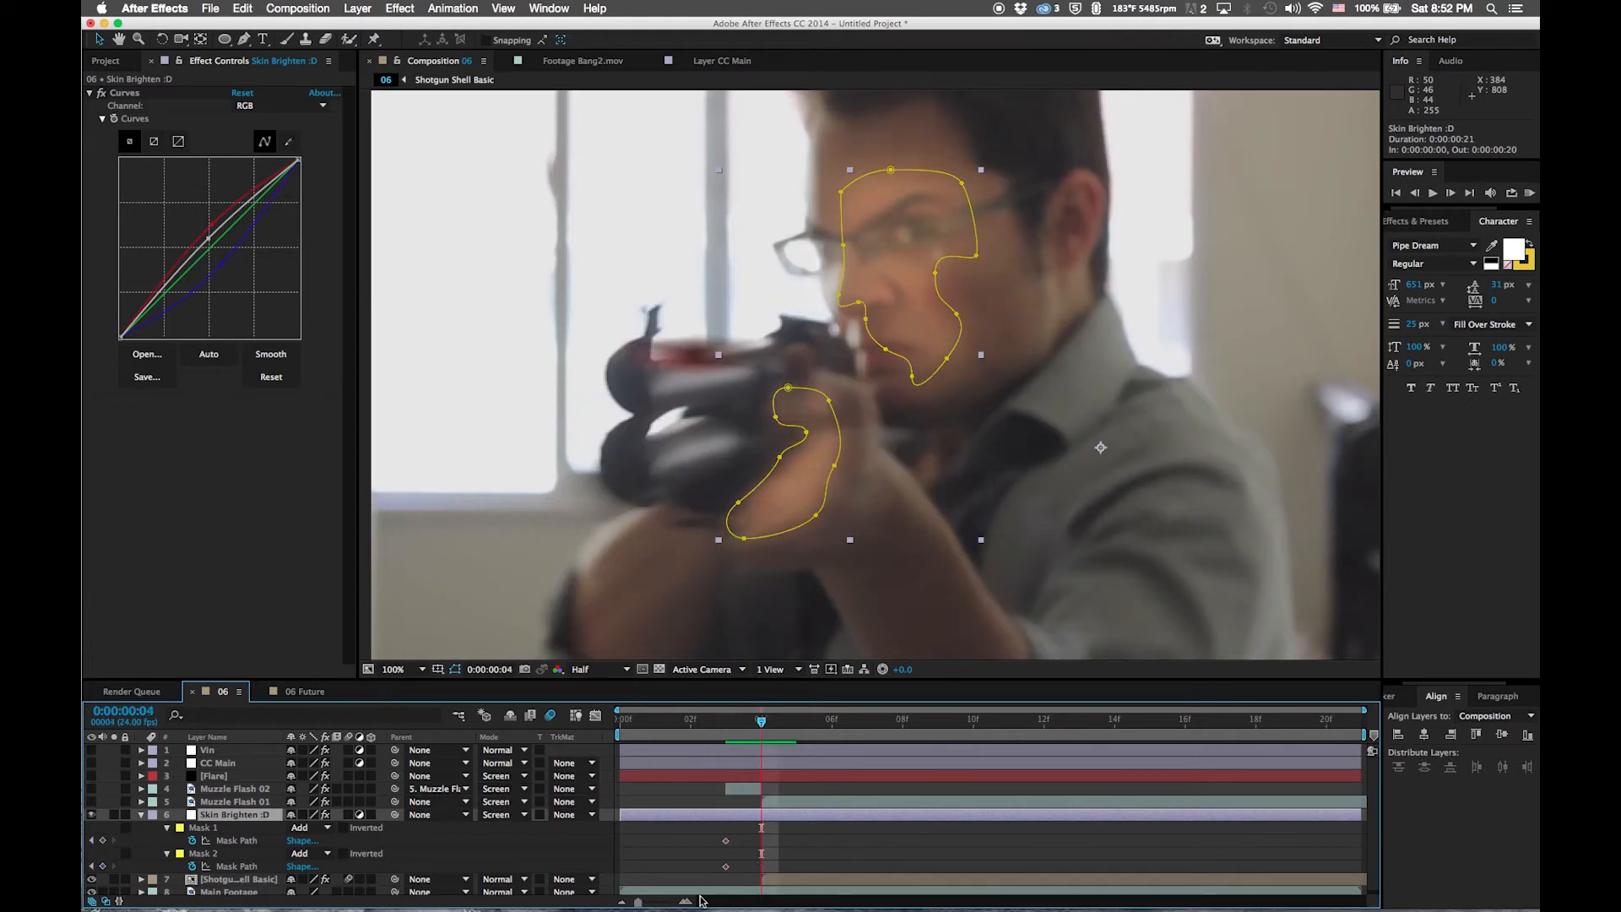
double_click(817, 517)
left_click_drag(804, 483, 927, 509)
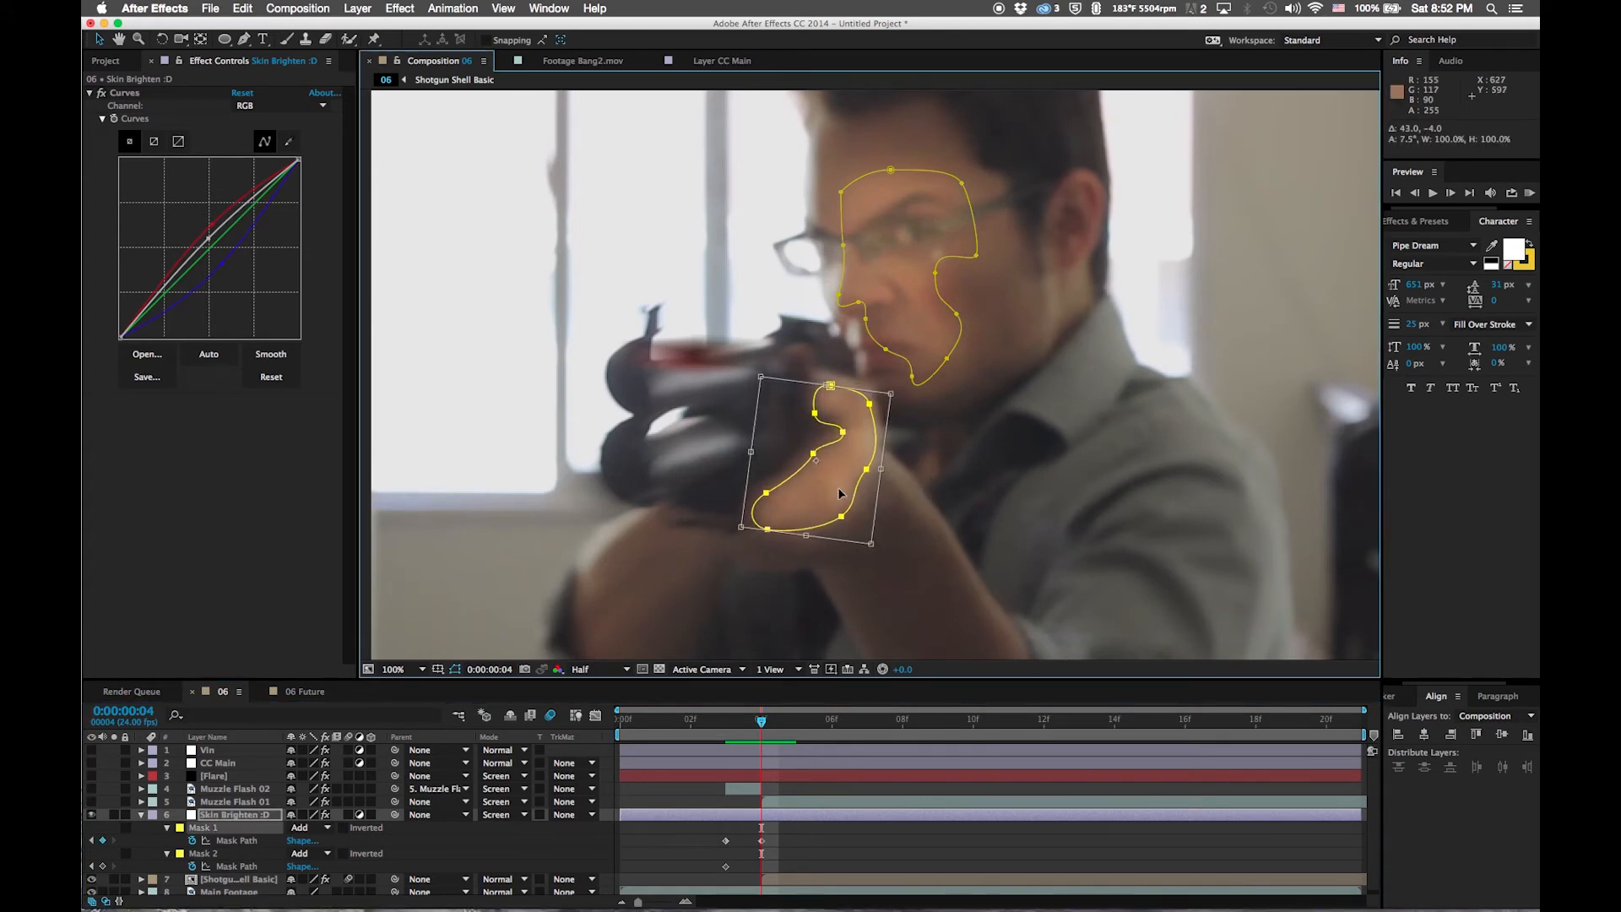
left_click_drag(833, 491, 830, 486)
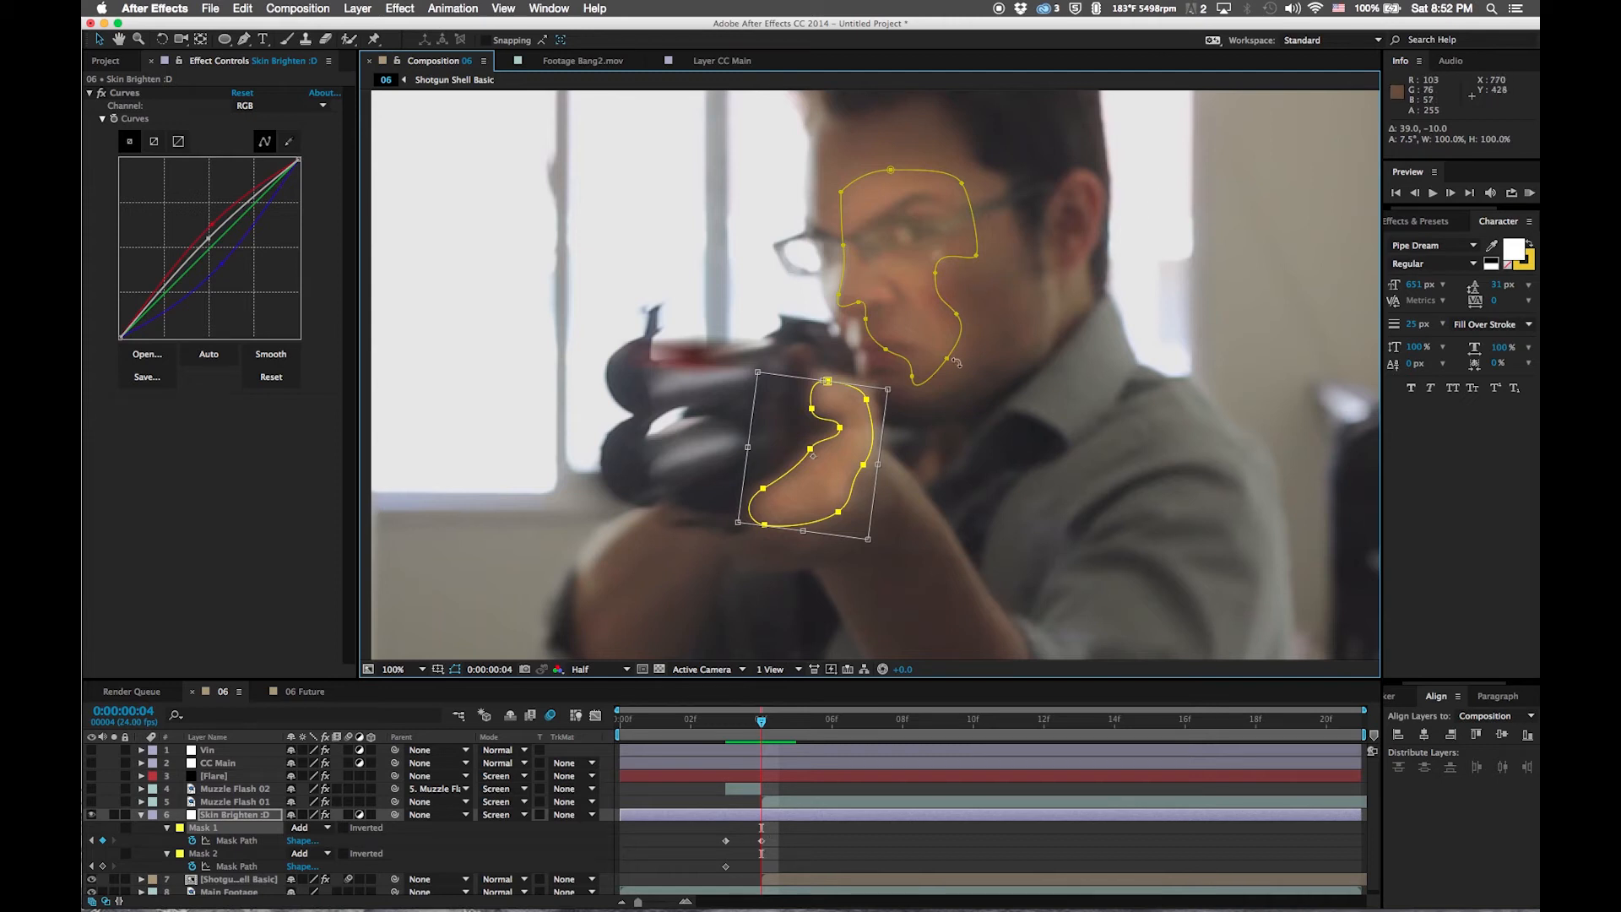
key("Page_Up")
key("Page_Down")
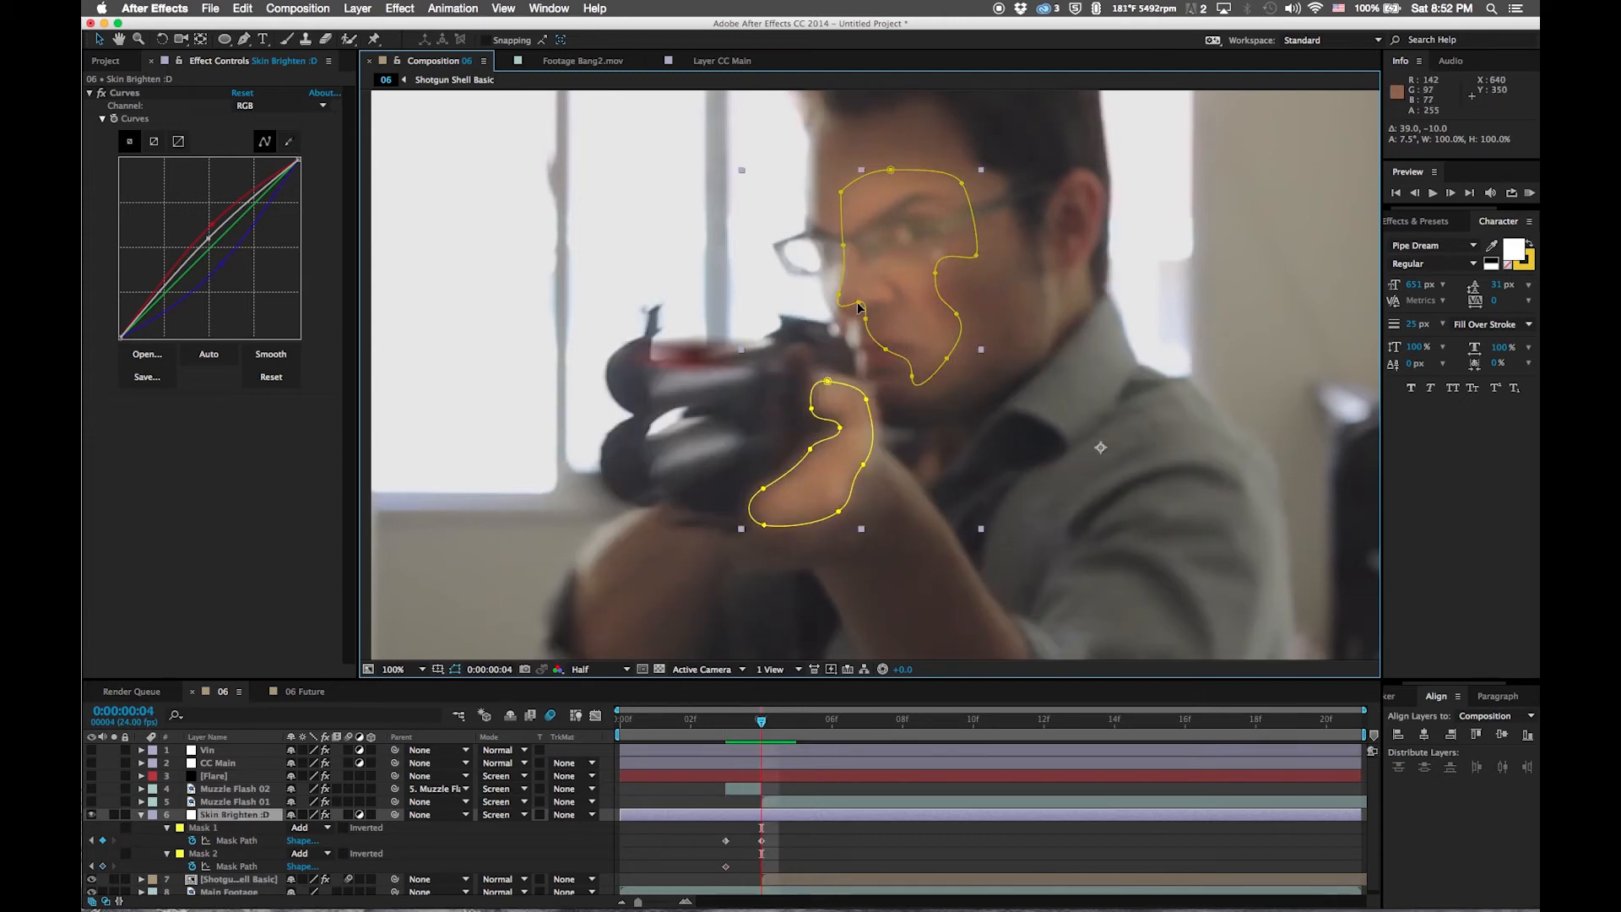
At frame 4, shift the face mask 7 pixels to follow the face and adjust its points along the nose and cheek
double_click(861, 304)
left_click_drag(892, 297, 899, 297)
left_click(917, 294)
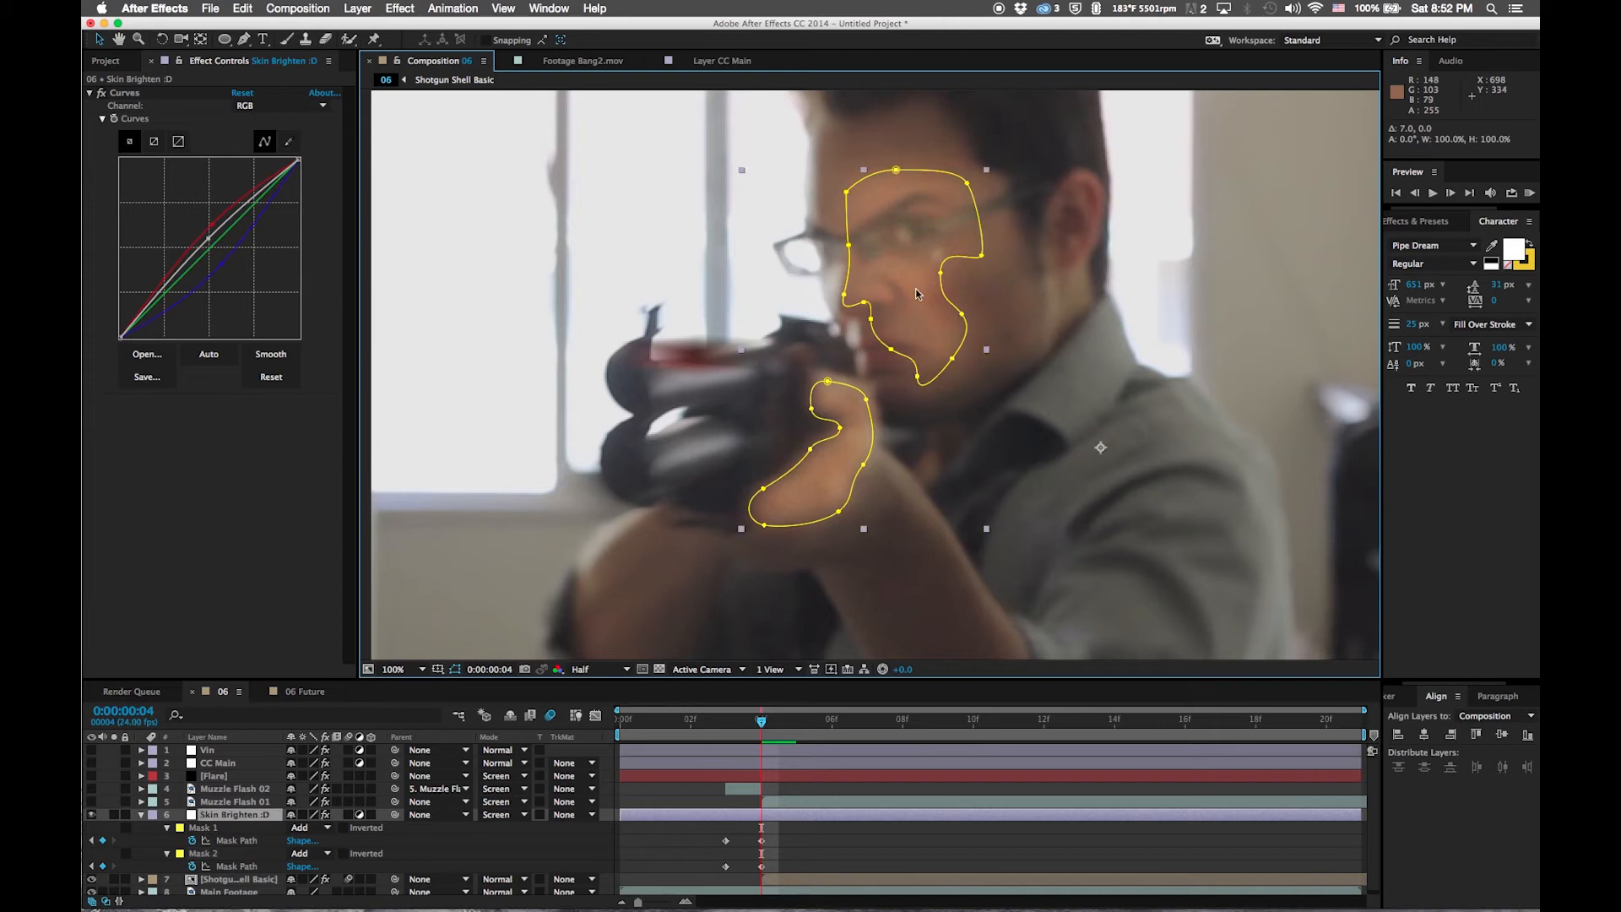
left_click(944, 276)
left_click(845, 298)
At frame 5, move and rotate the hand mask to follow the hand gripping the shotgun
key("Page_Down")
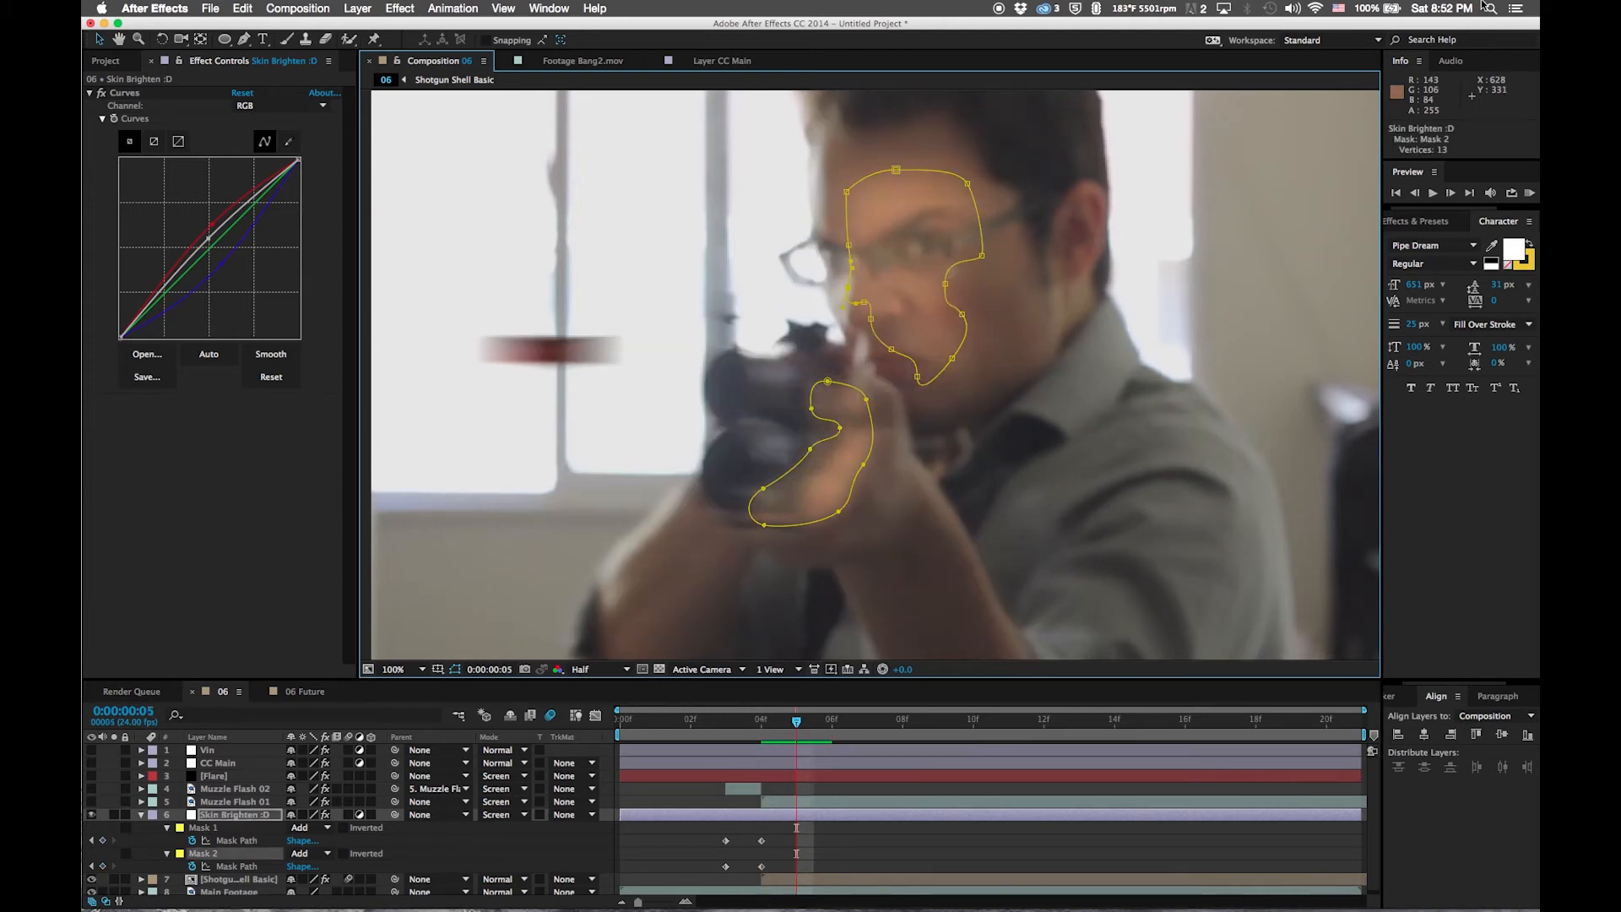
double_click(863, 463)
left_click_drag(831, 457, 870, 458)
left_click_drag(918, 531, 908, 530)
left_click(831, 837)
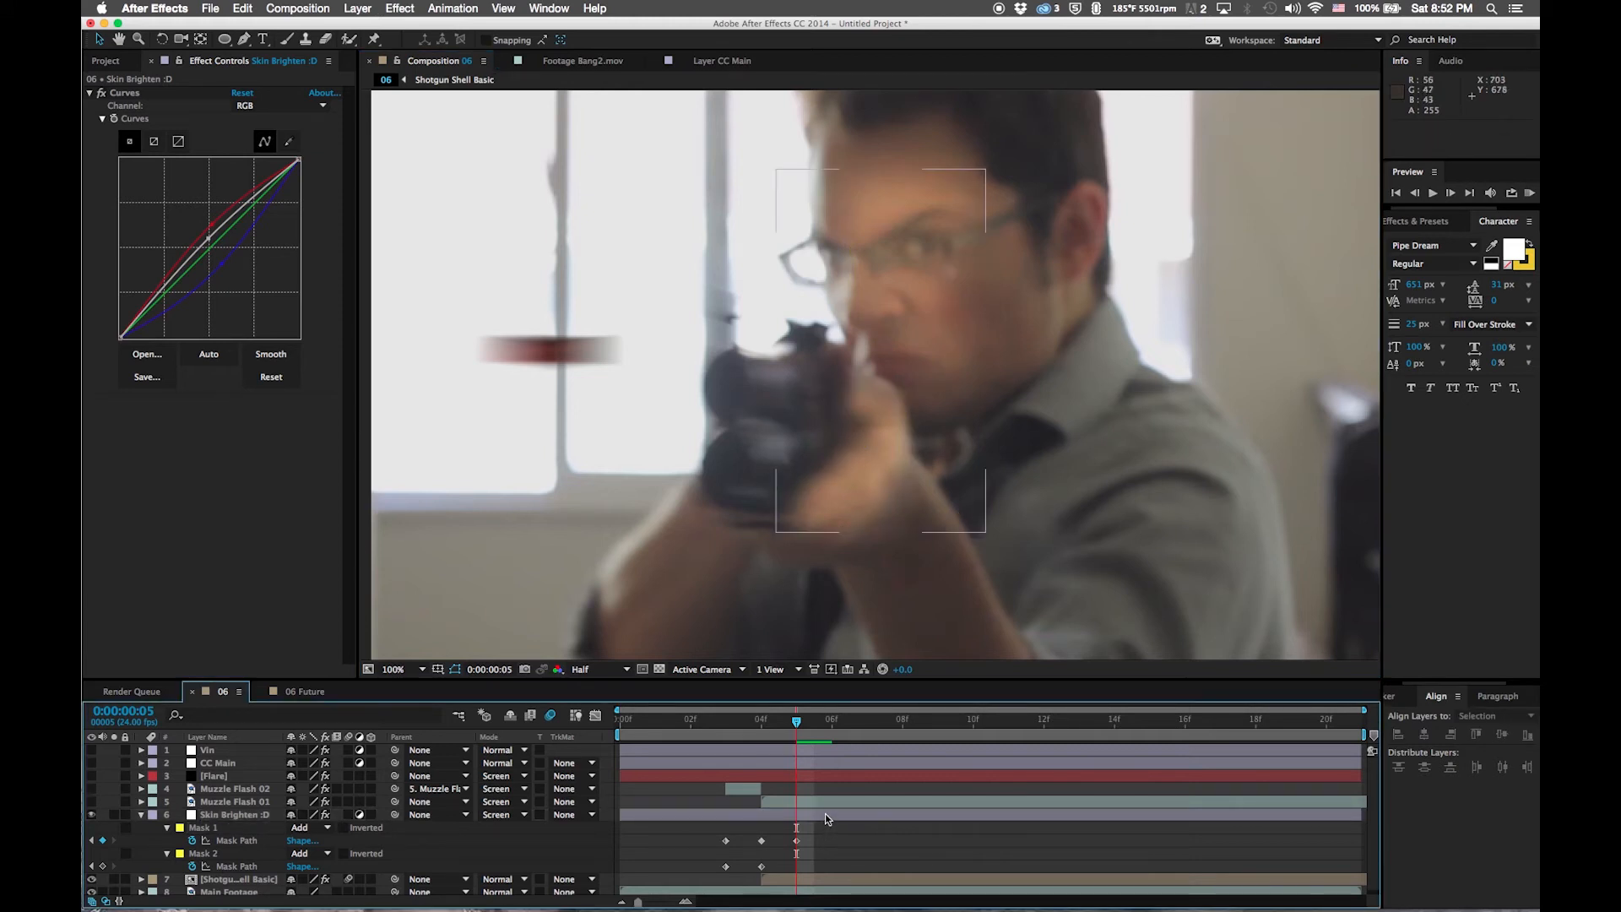
At frame 5, move the face mask of Skin Brighten :D to follow the face and adjust its points along the nose and cheek
left_click(828, 815)
double_click(945, 285)
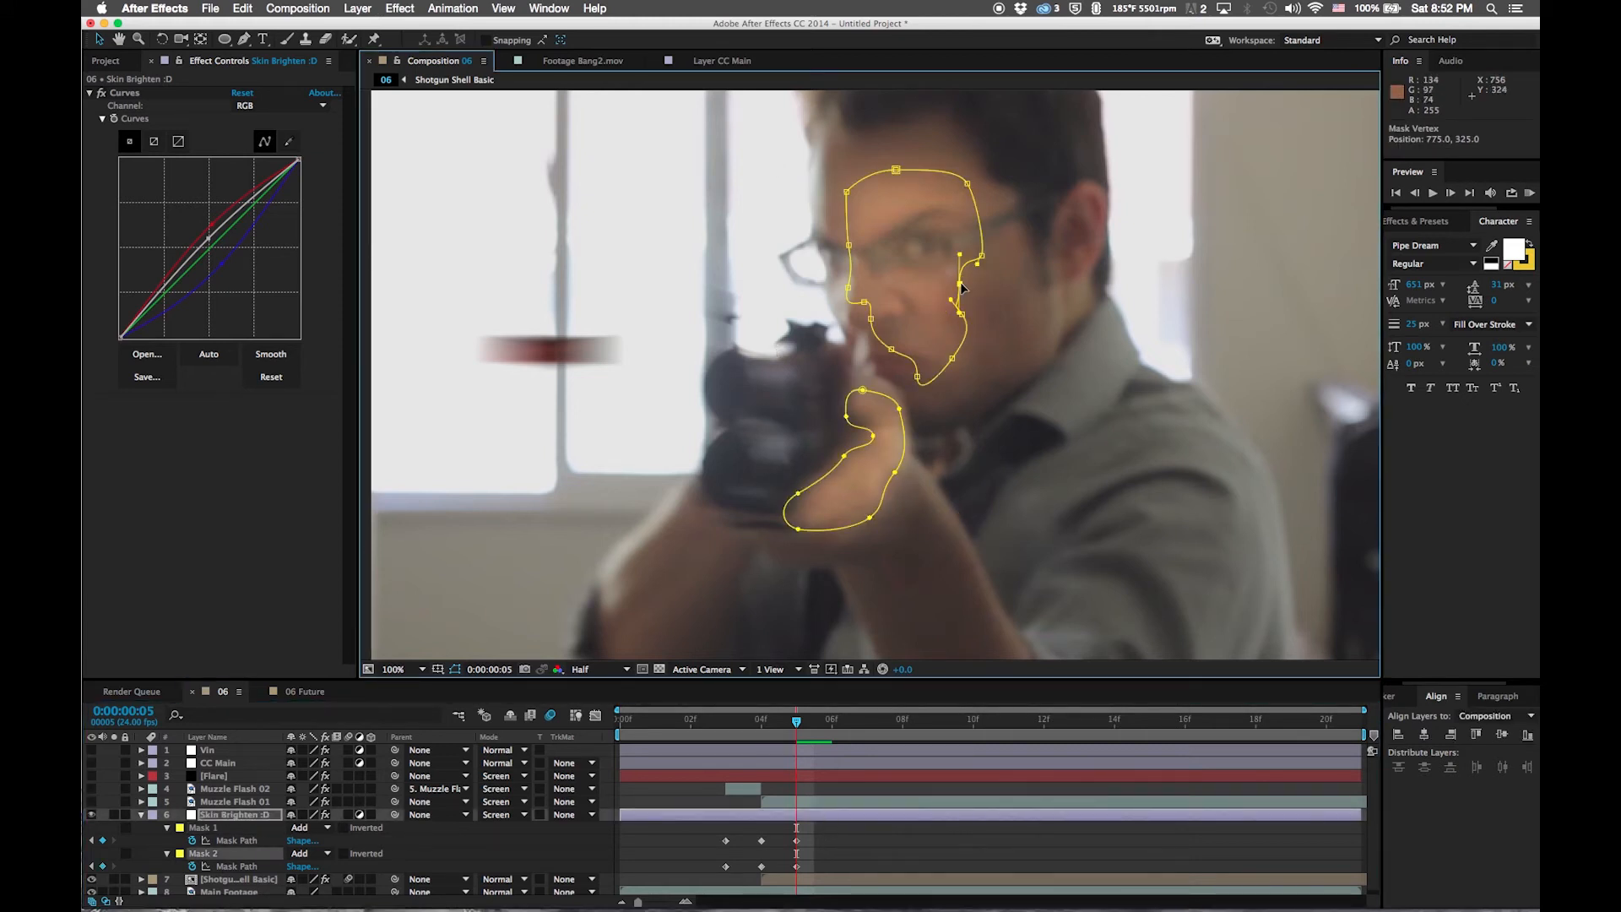
left_click_drag(934, 281, 873, 311)
key("Return")
left_click(915, 370)
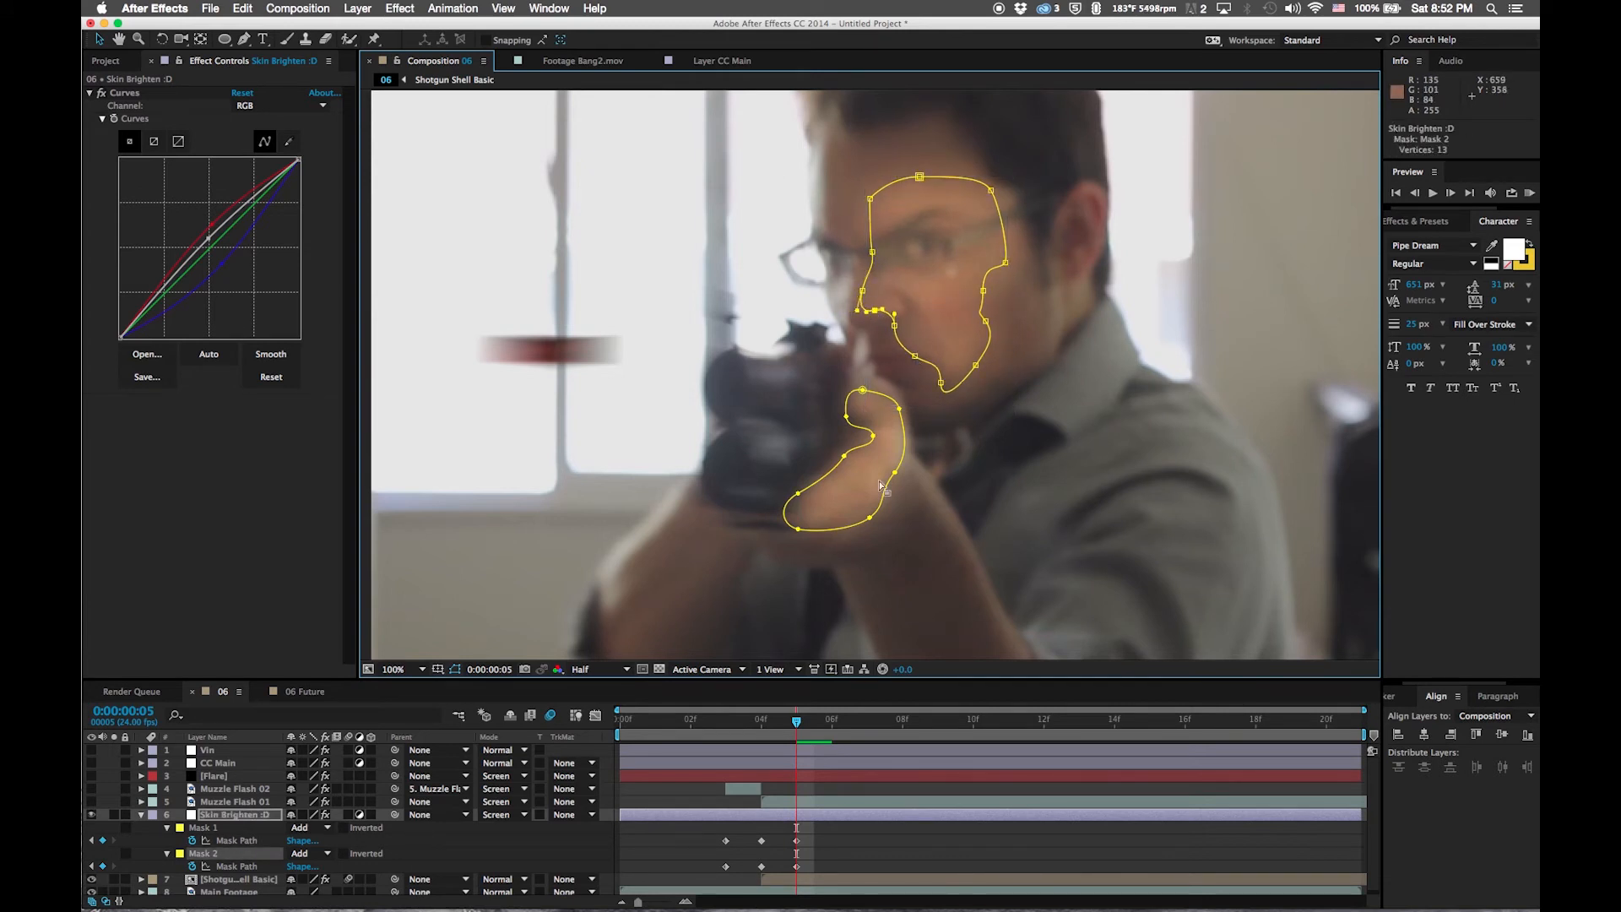
Return to frame 3, collapse the Skin Brighten :D layer and make the muzzle flash, flare, CC Main and Vin layers visible again
left_click(851, 847)
key("Page_Up")
key("Page_Up")
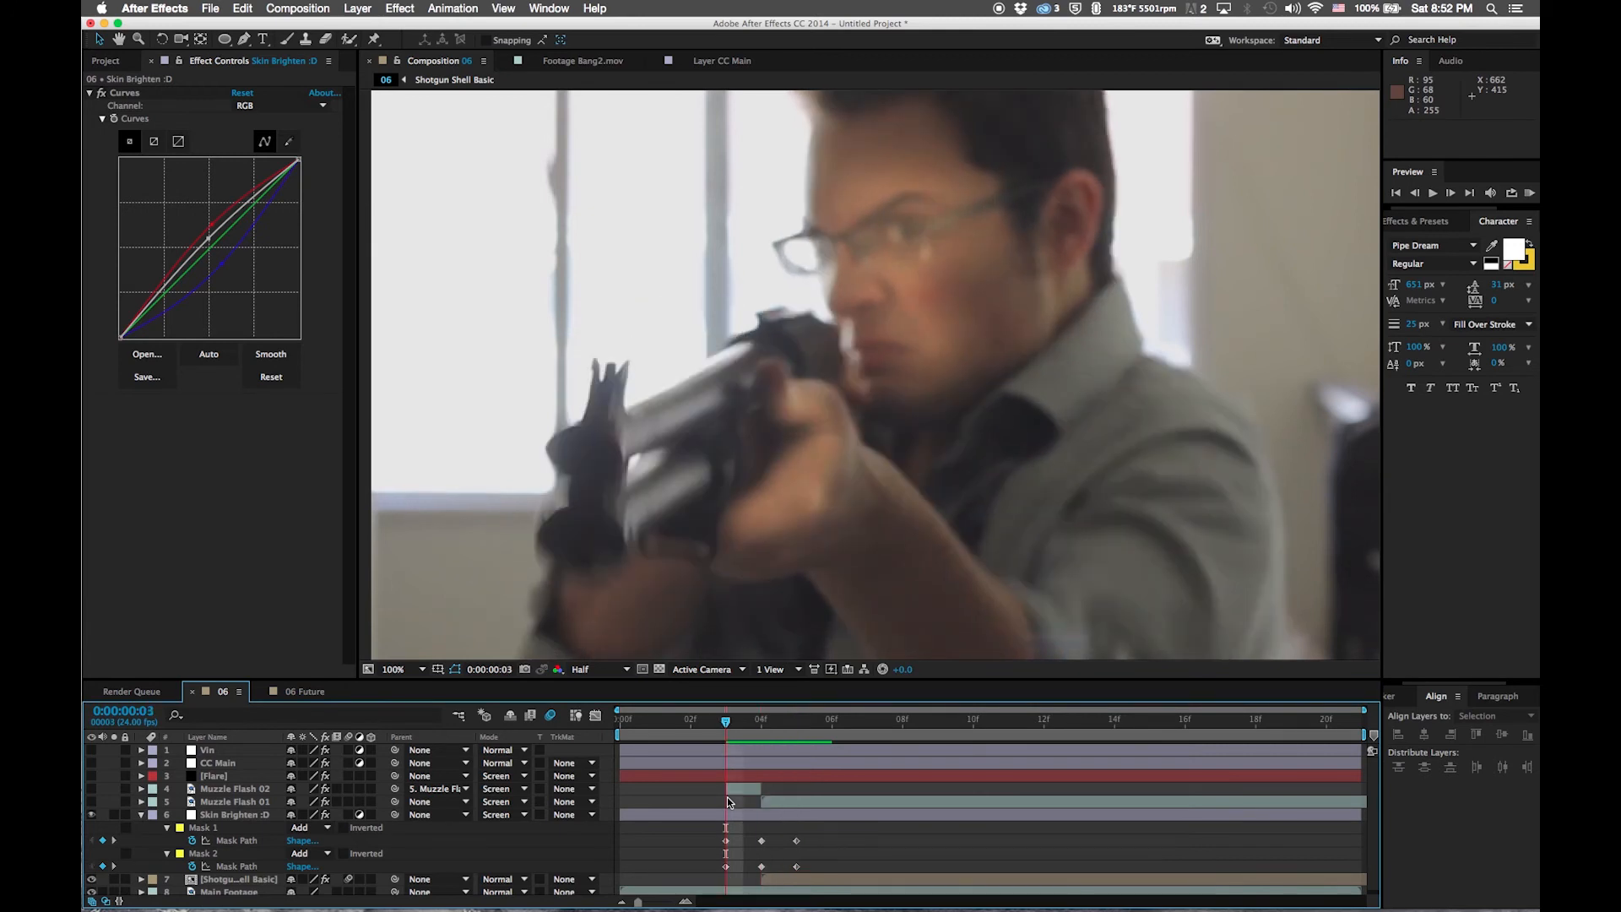
left_click(696, 816)
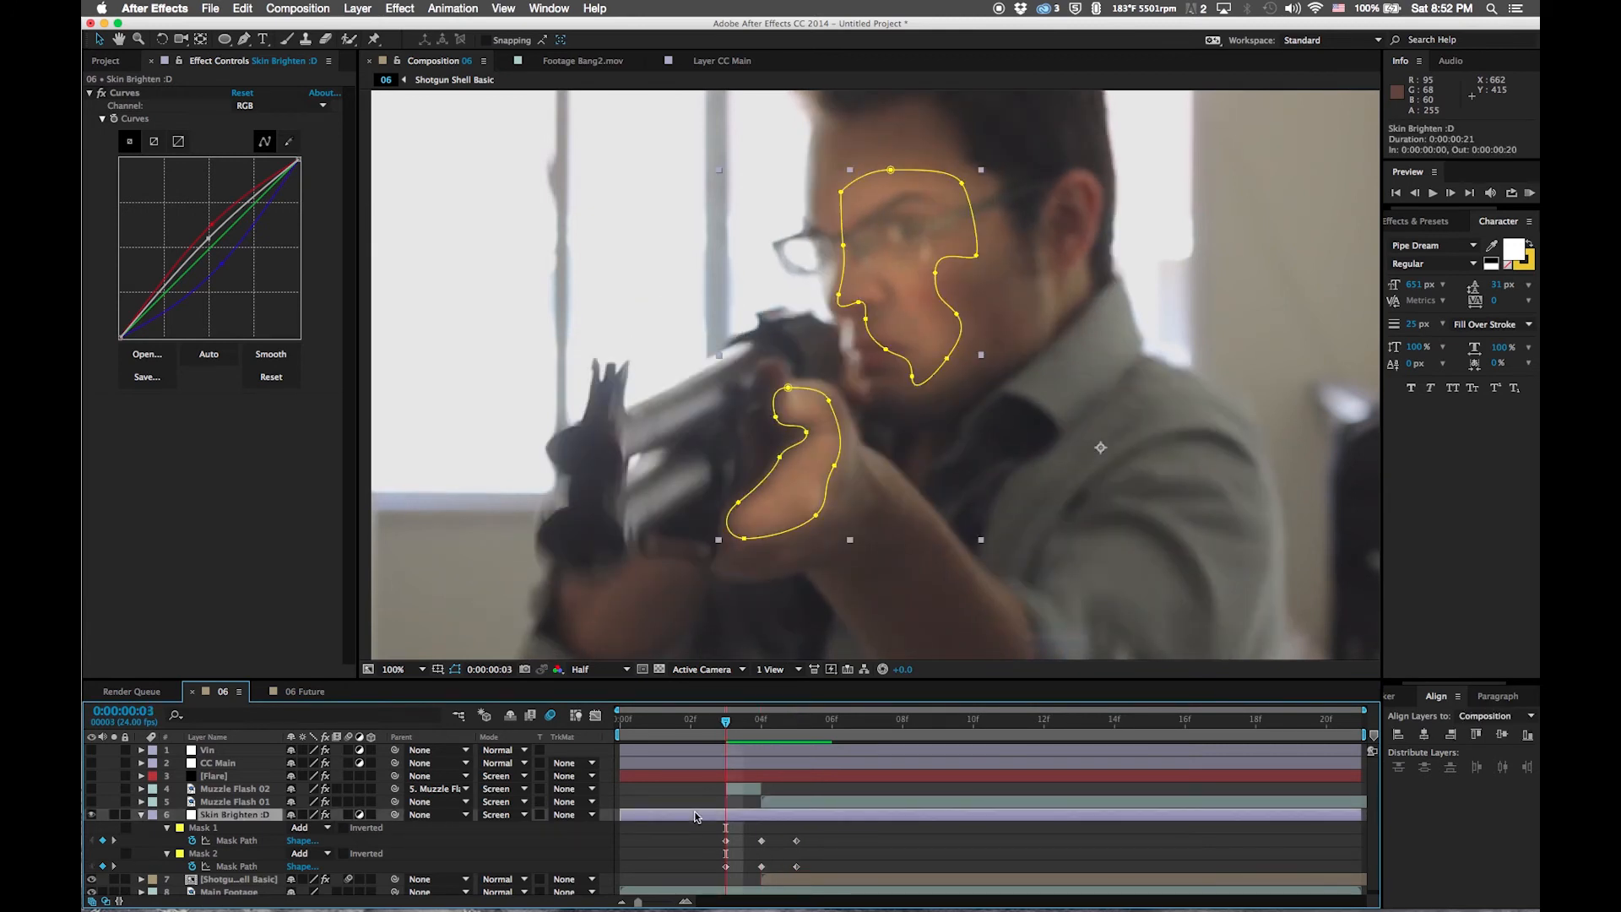
left_click(141, 814)
left_click_drag(88, 802, 91, 749)
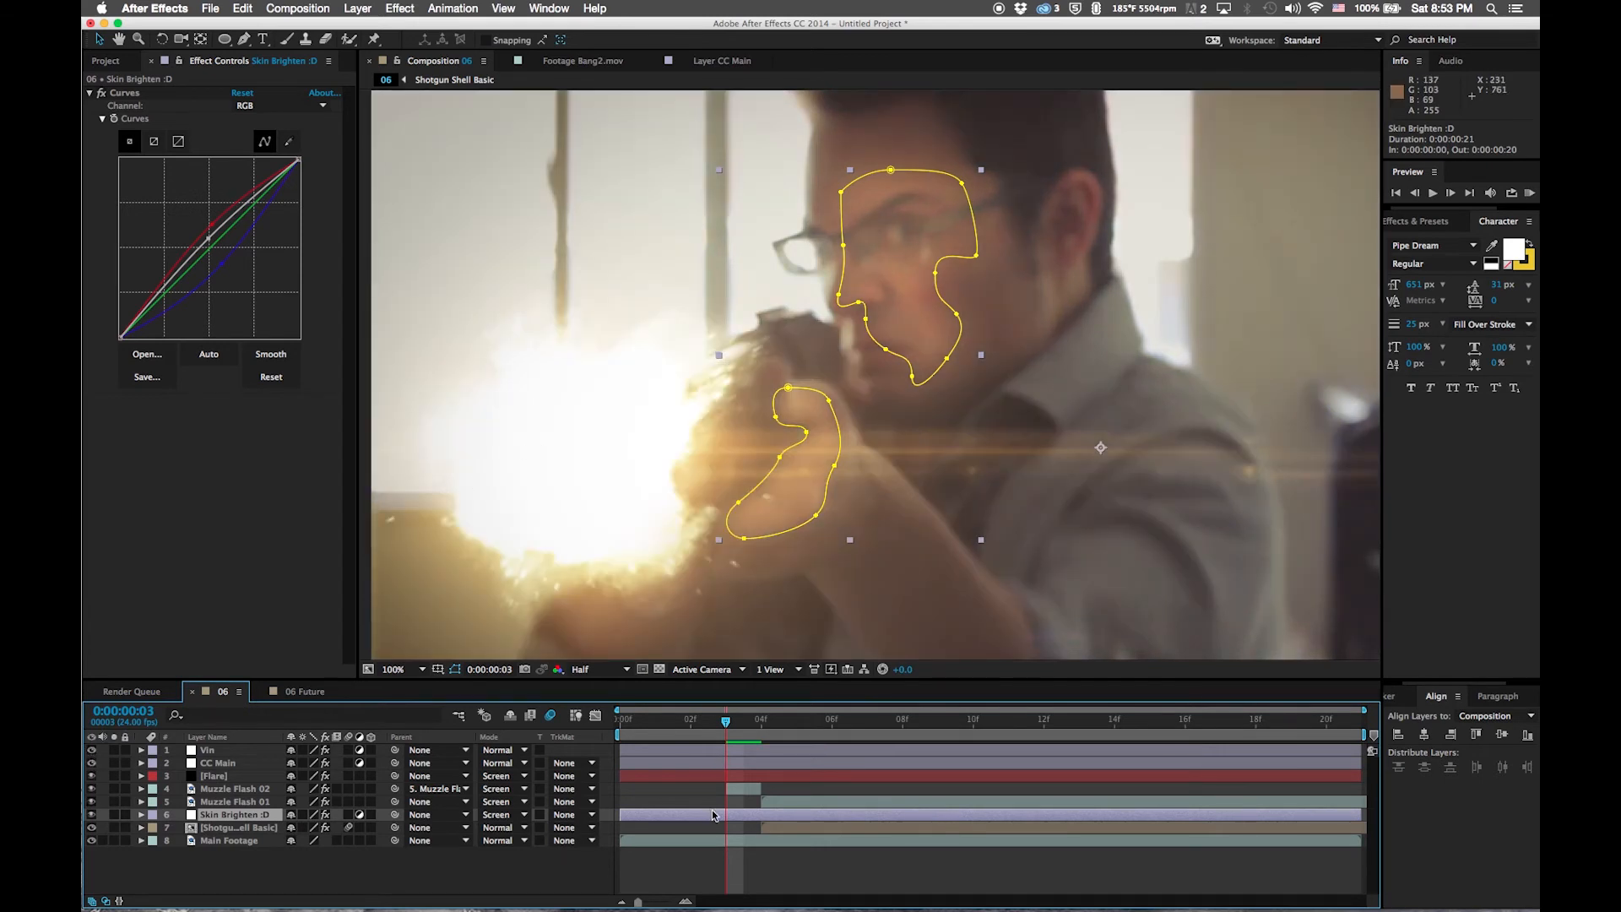
Split the Skin Brighten :D layer at frame 3, delete the earlier part and rename the remaining part Skin Brighten :D
key("super+shift+d")
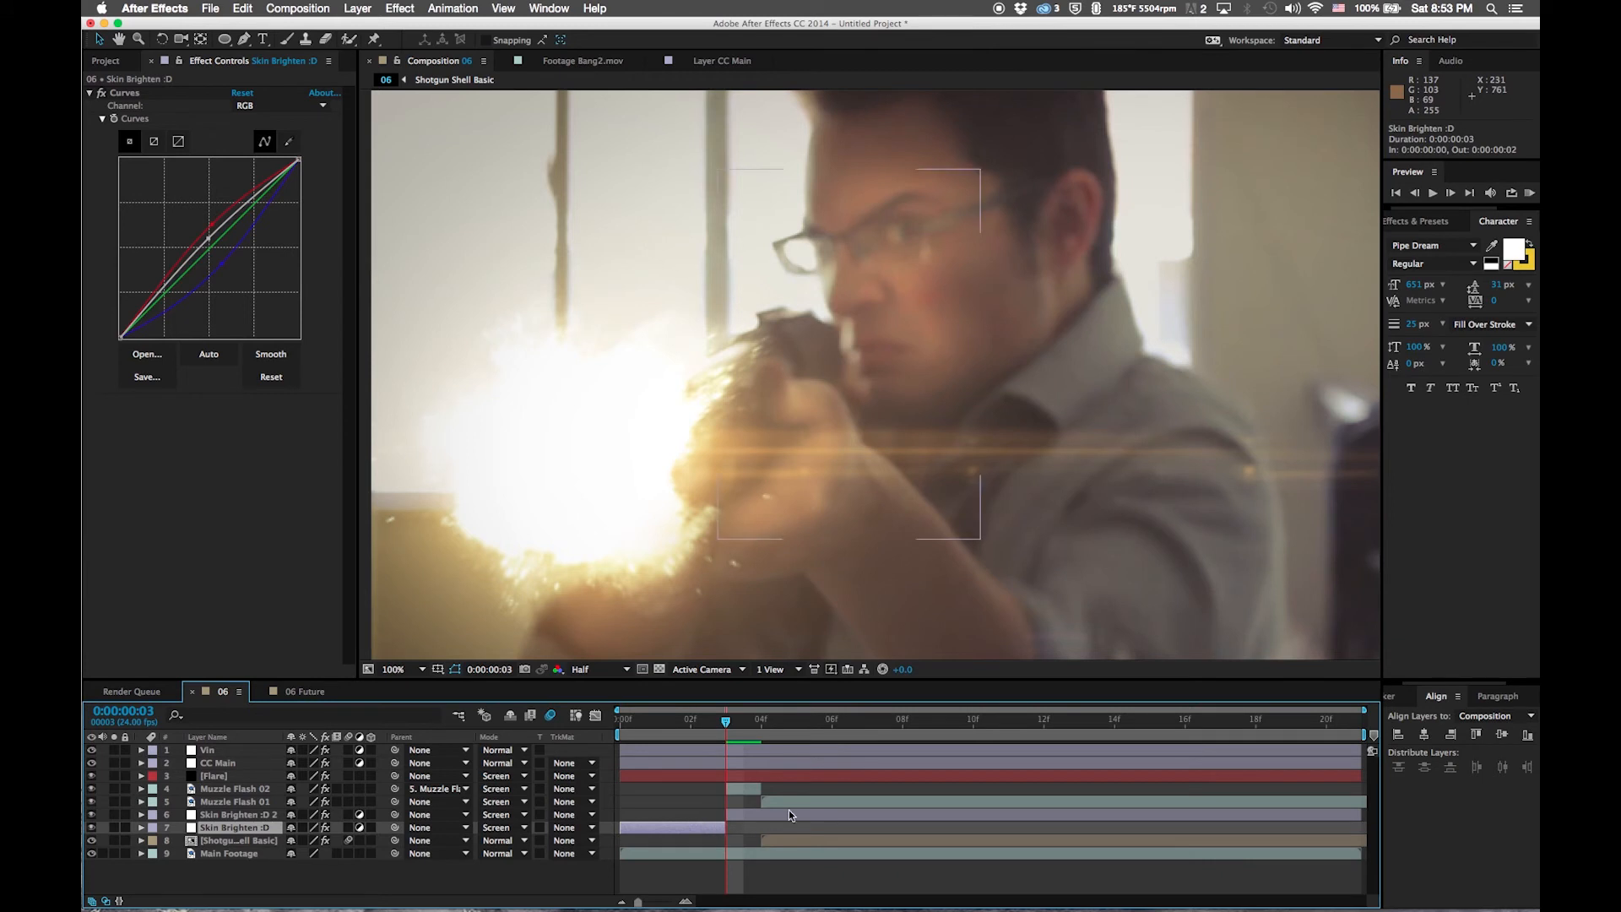
key("Delete")
left_click(278, 819)
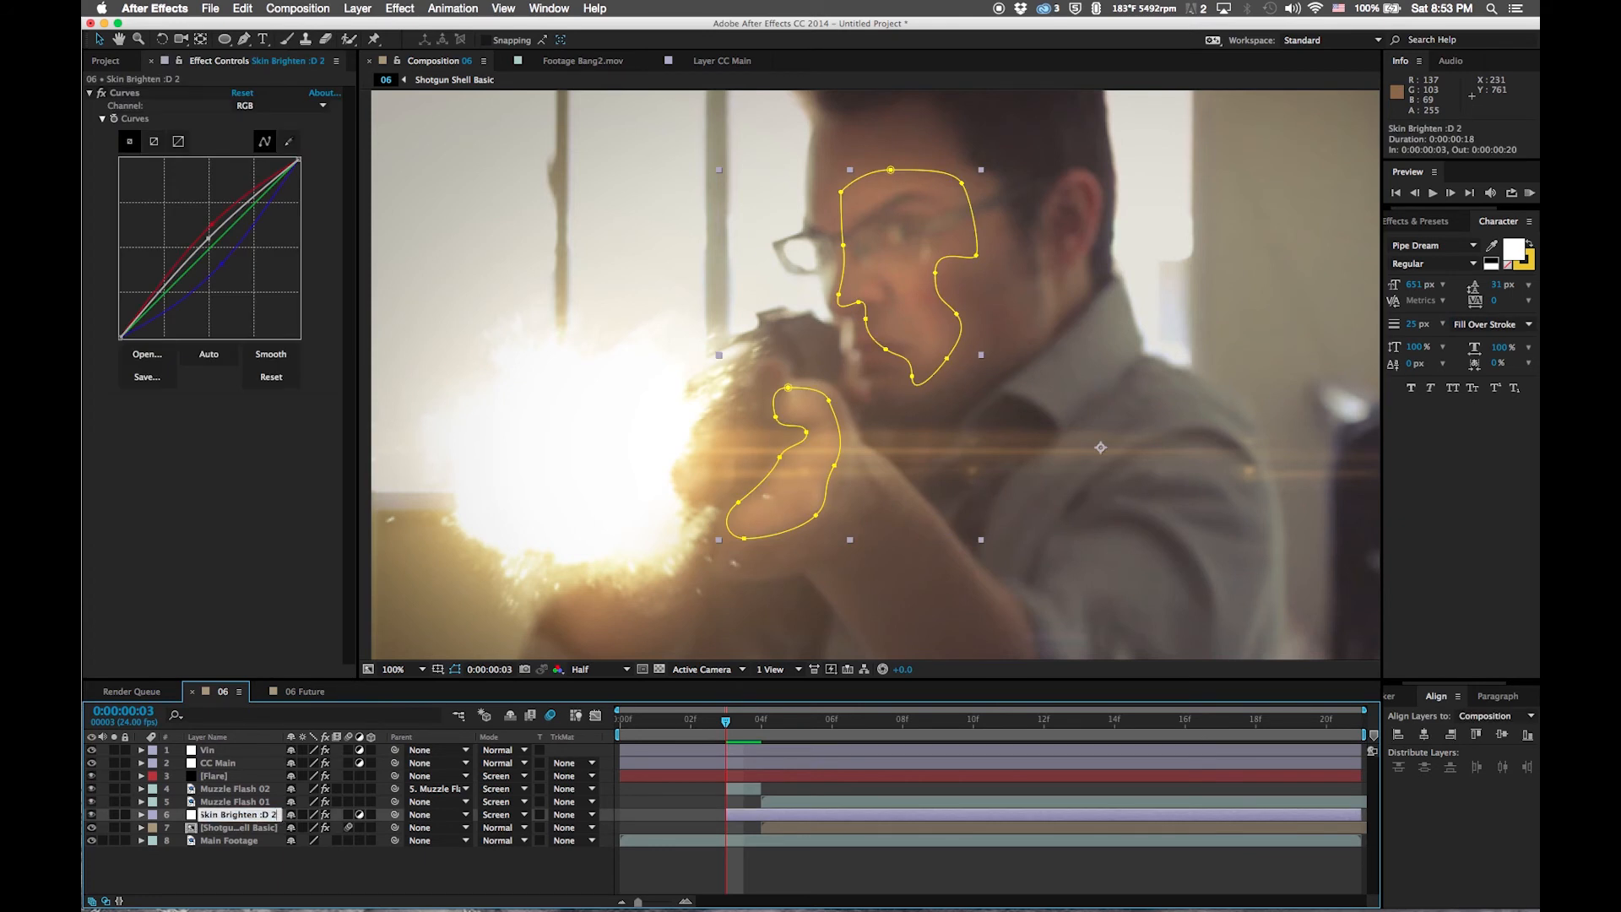
key("Return")
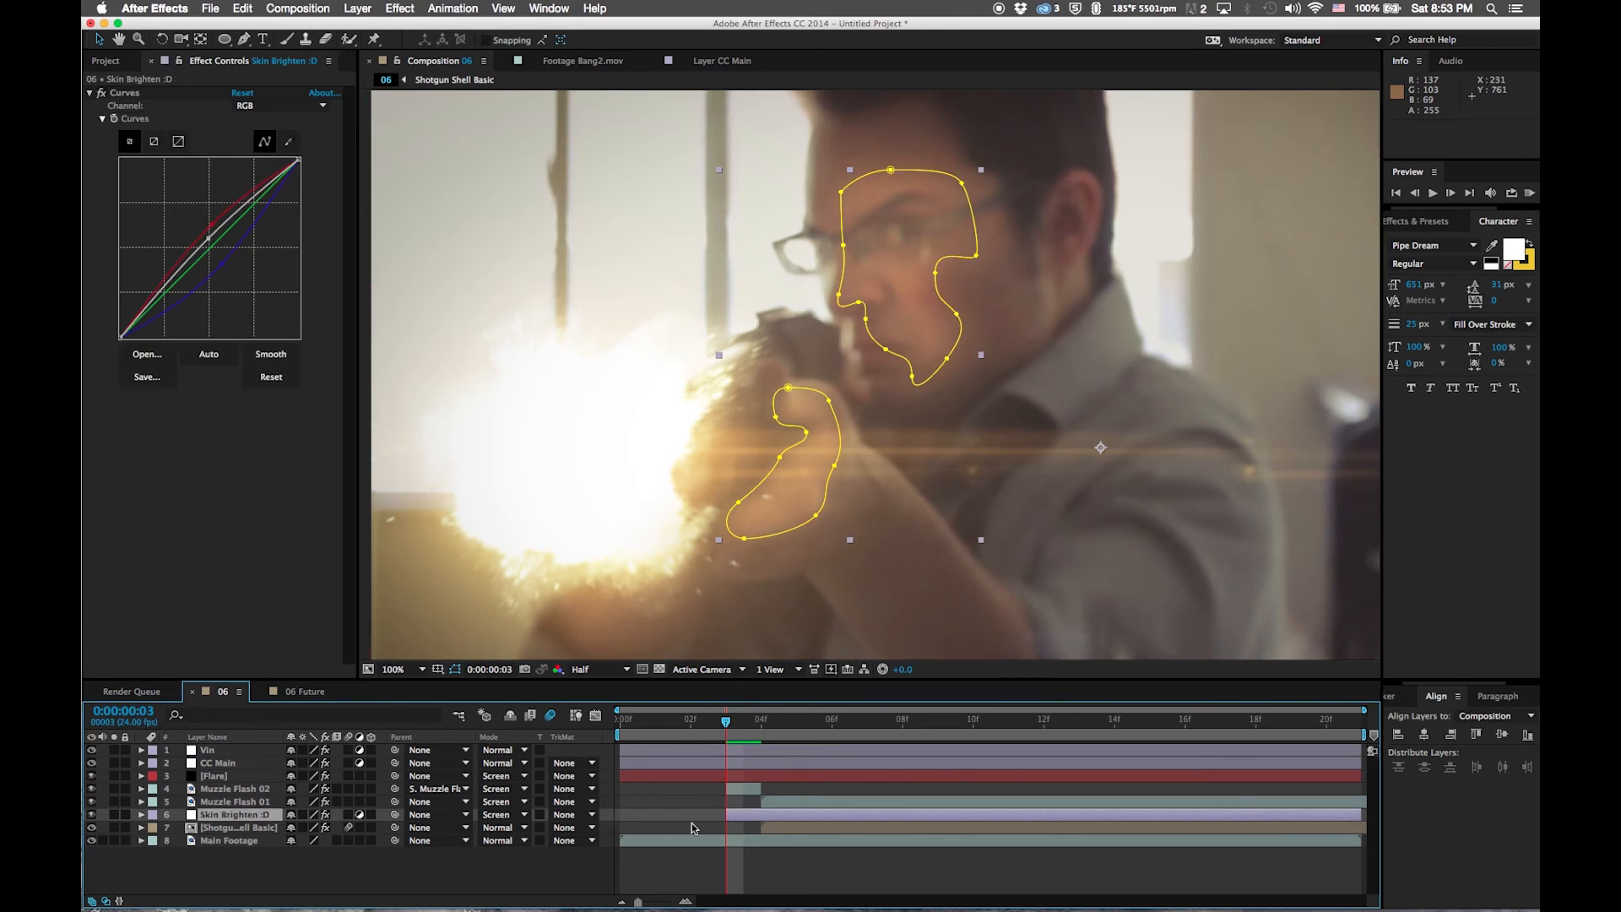
Compare frames 2 and 3, and set an opacity keyframe of 100% on Skin Brighten :D at frame 3
key("space")
key("t")
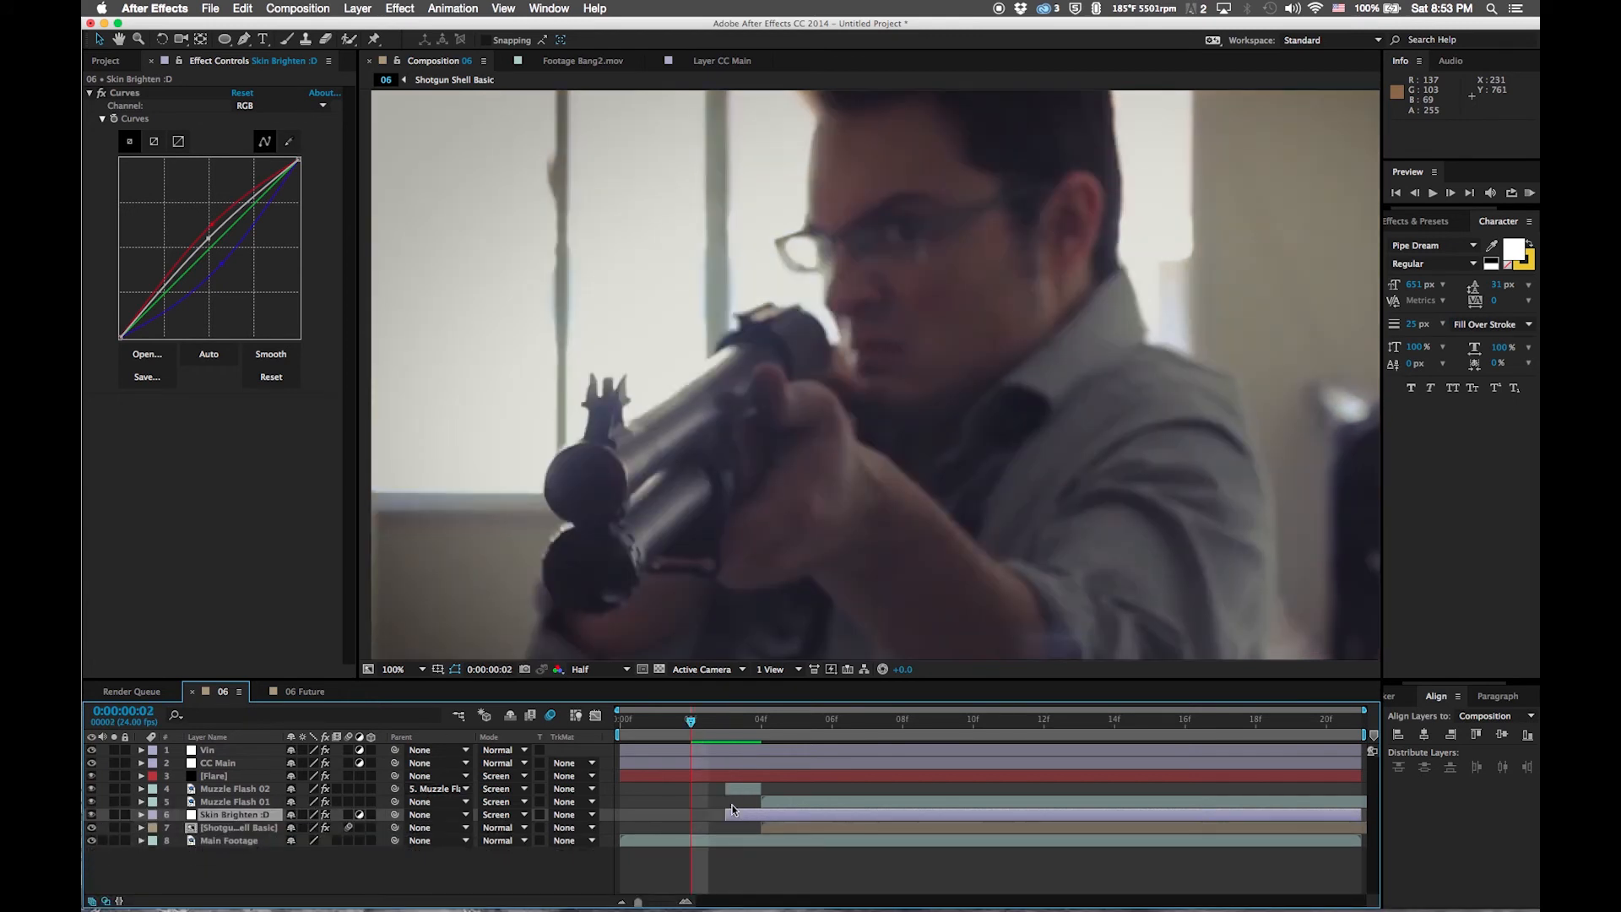
key("Page_Down")
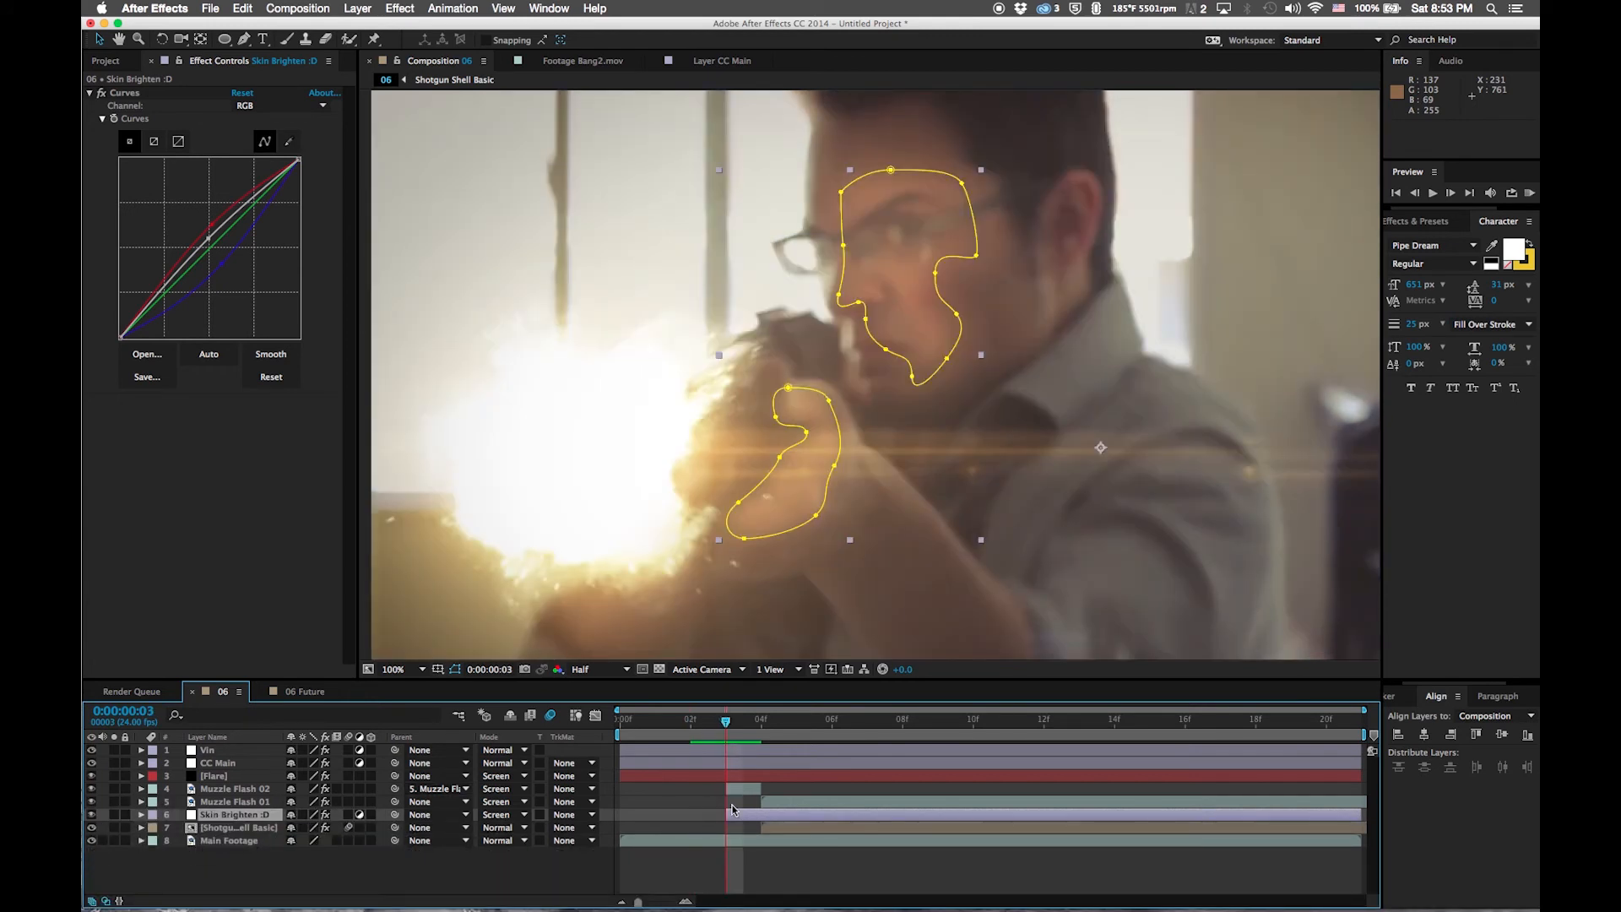
key("t")
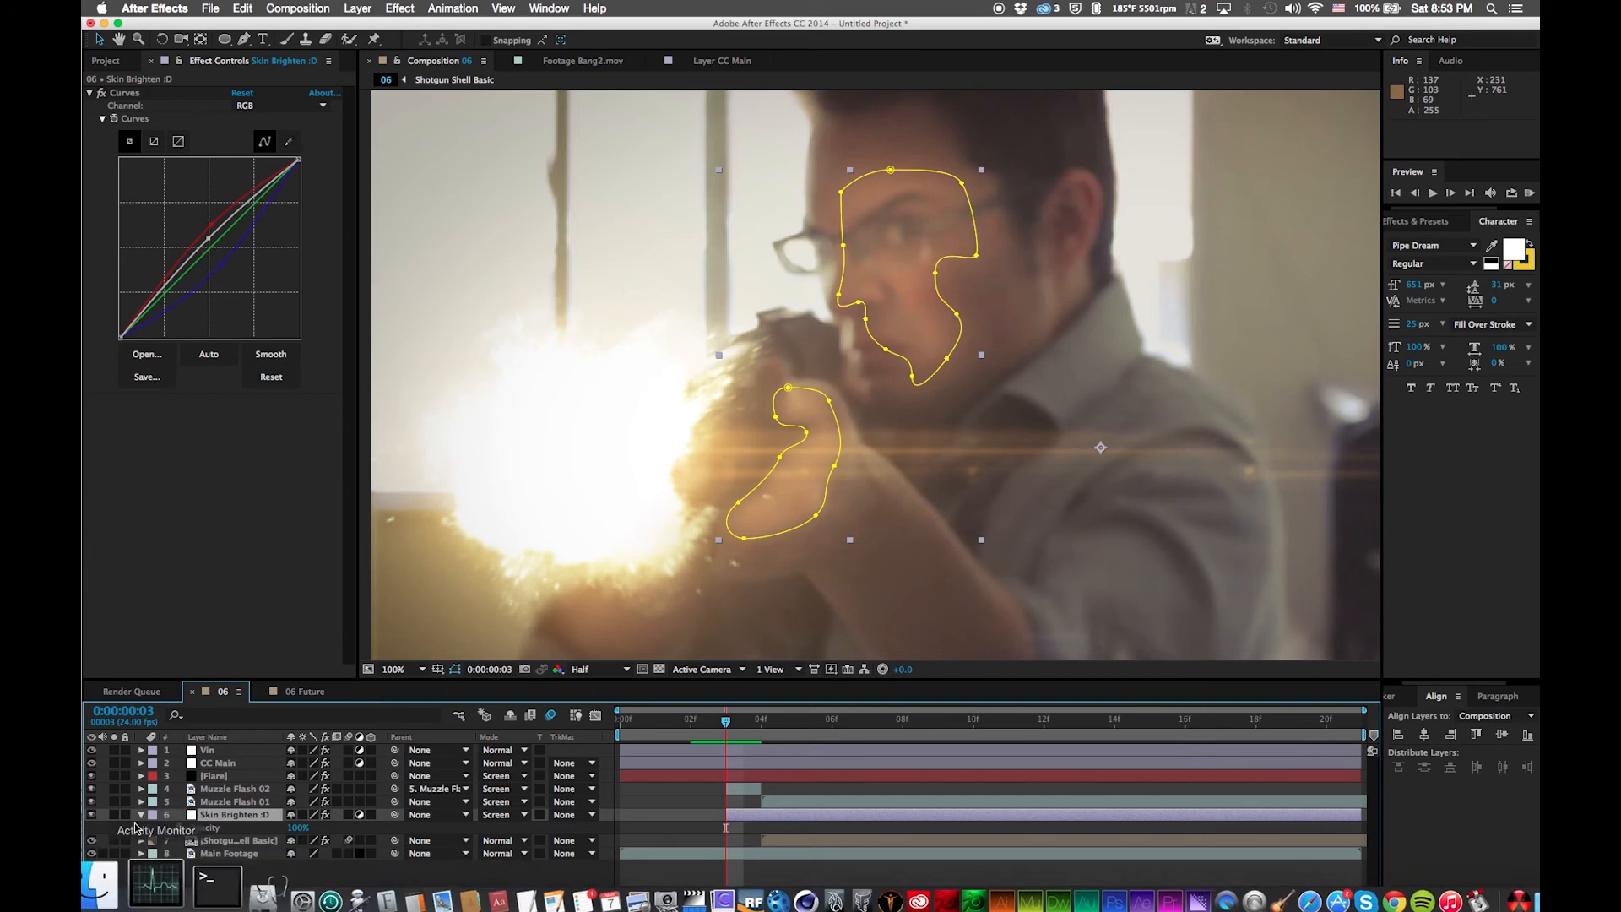
left_click(179, 827)
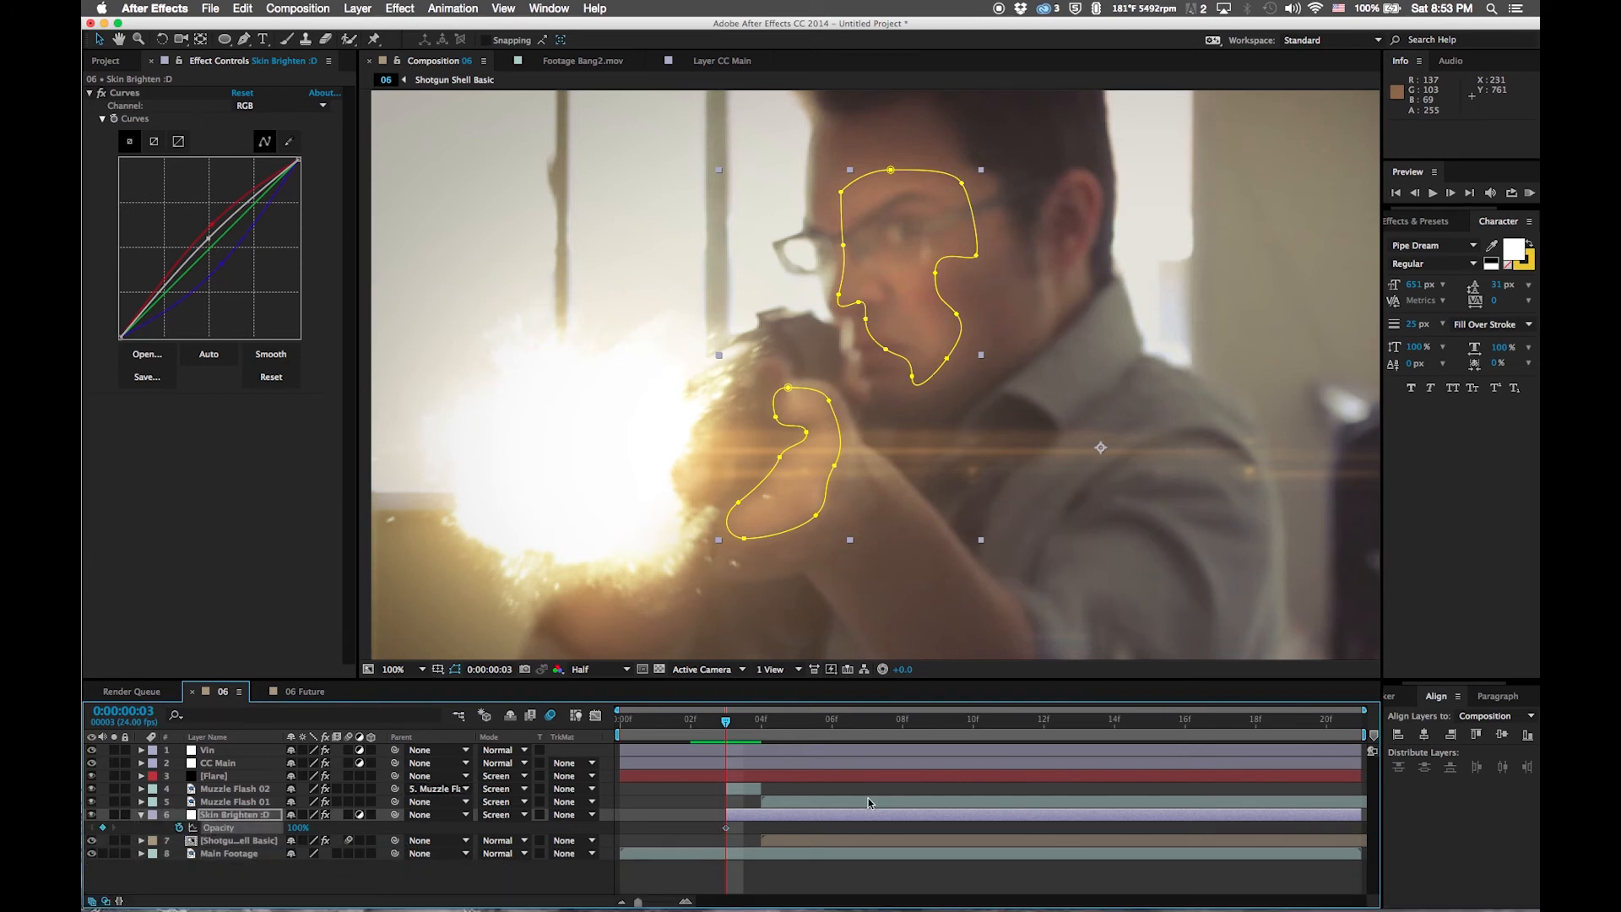
Fade Skin Brighten :D out with a 0% opacity keyframe placed at frame 5
key("Page_Down")
key("Page_Down")
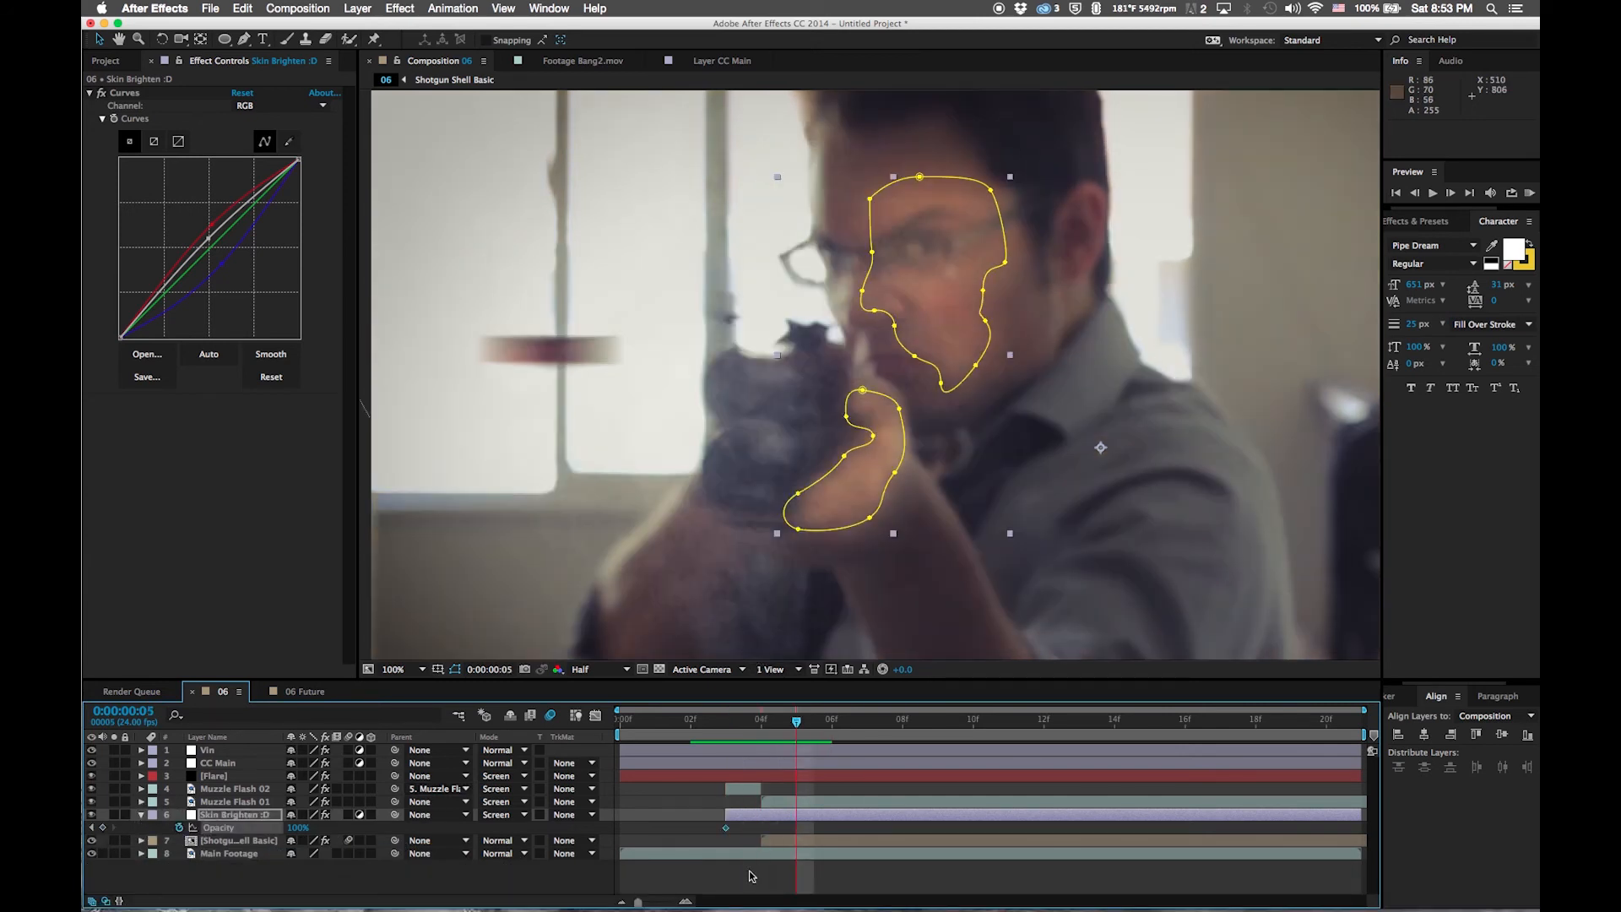
key("Page_Down")
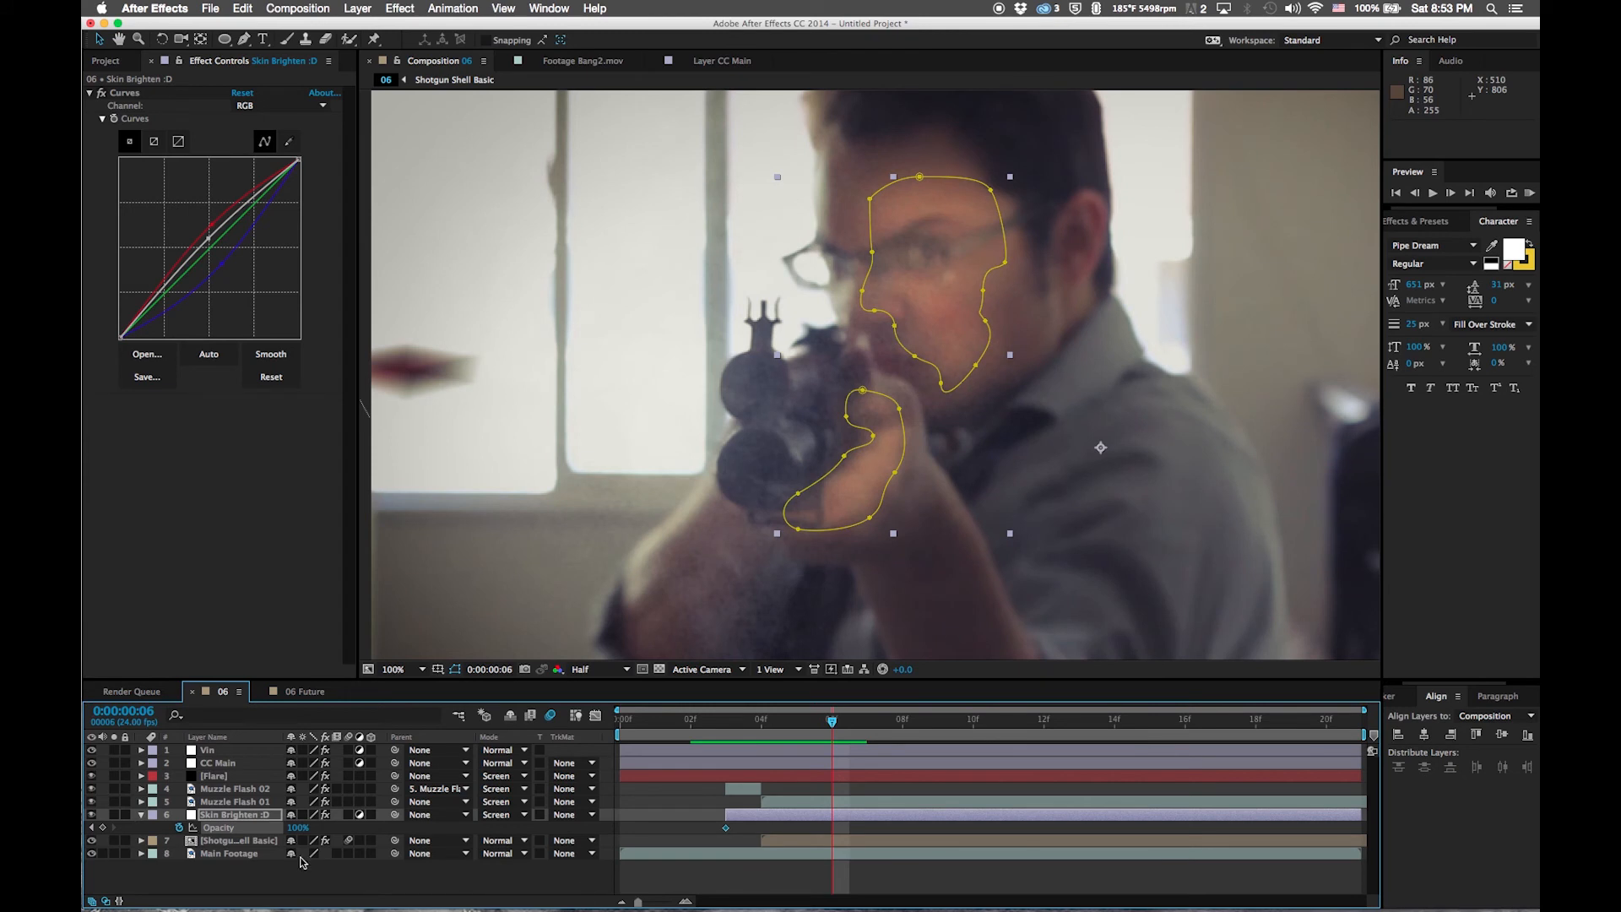
left_click_drag(296, 824, 85, 817)
left_click_drag(832, 827, 796, 827)
key("Page_Up")
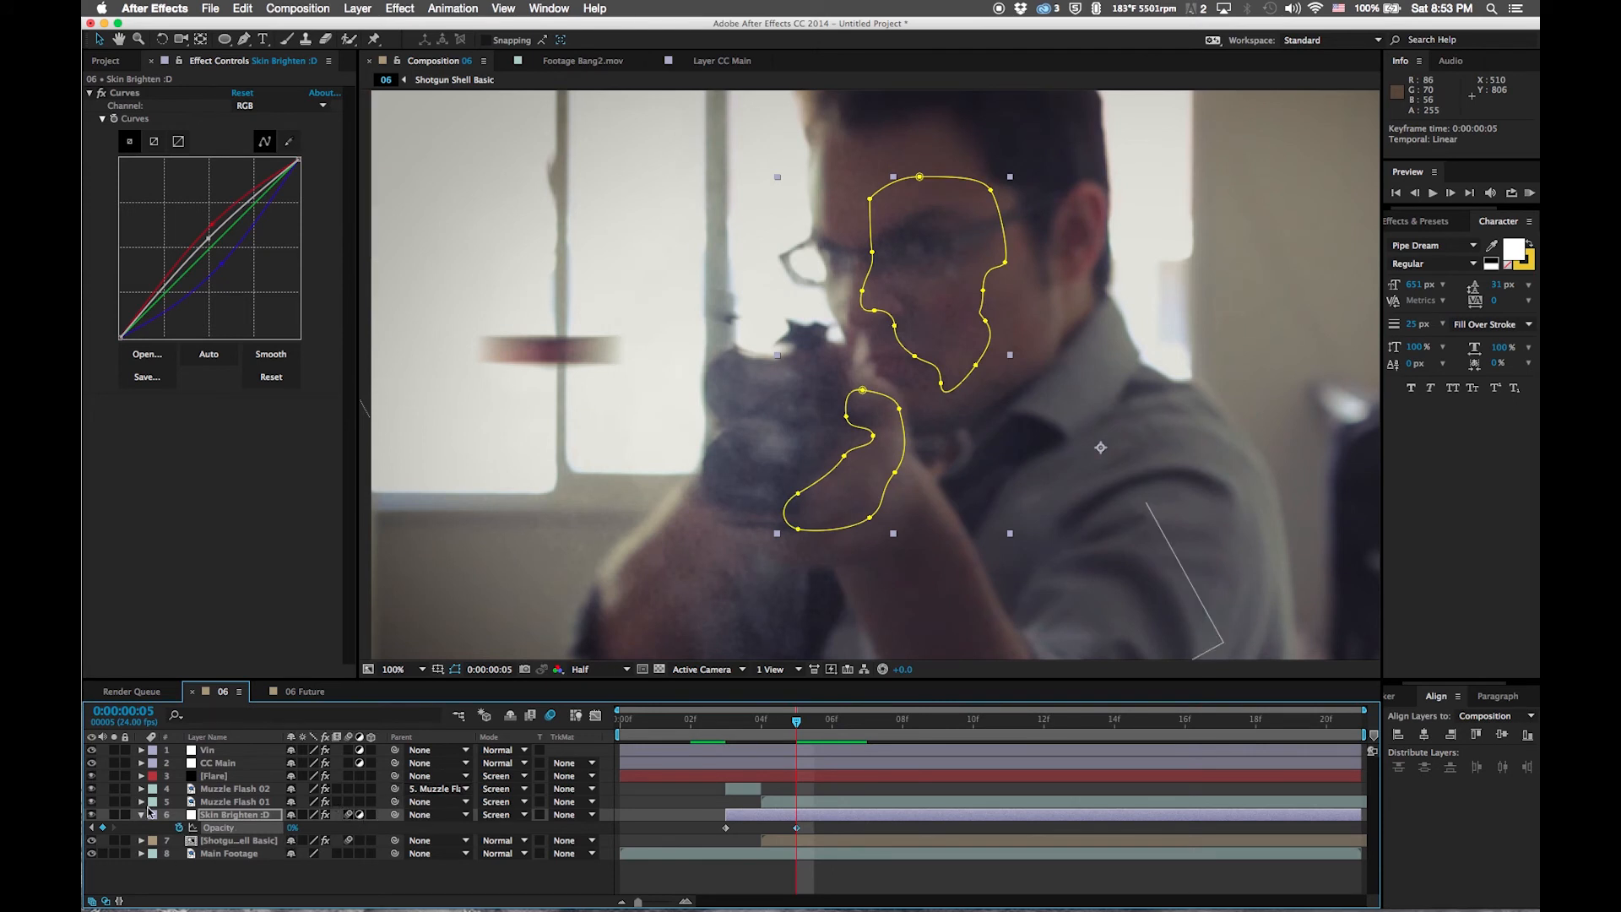
Collapse the Skin Brighten :D properties and enable motion blur on that layer and both Muzzle Flash layers
left_click(142, 814)
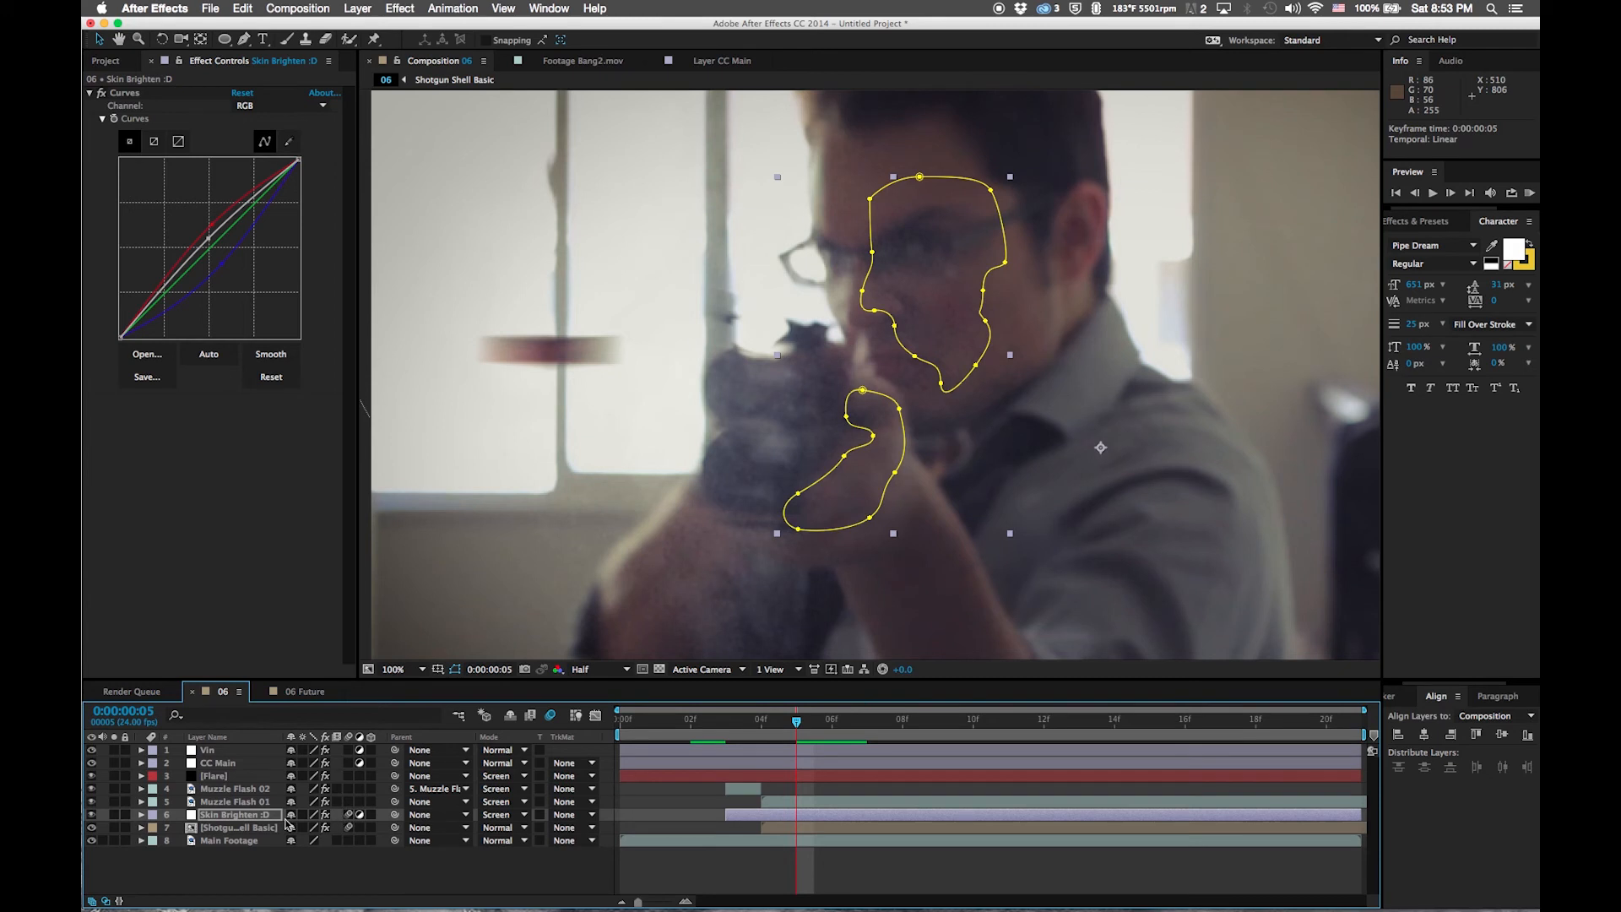
left_click(236, 789)
left_click(236, 801, "shift")
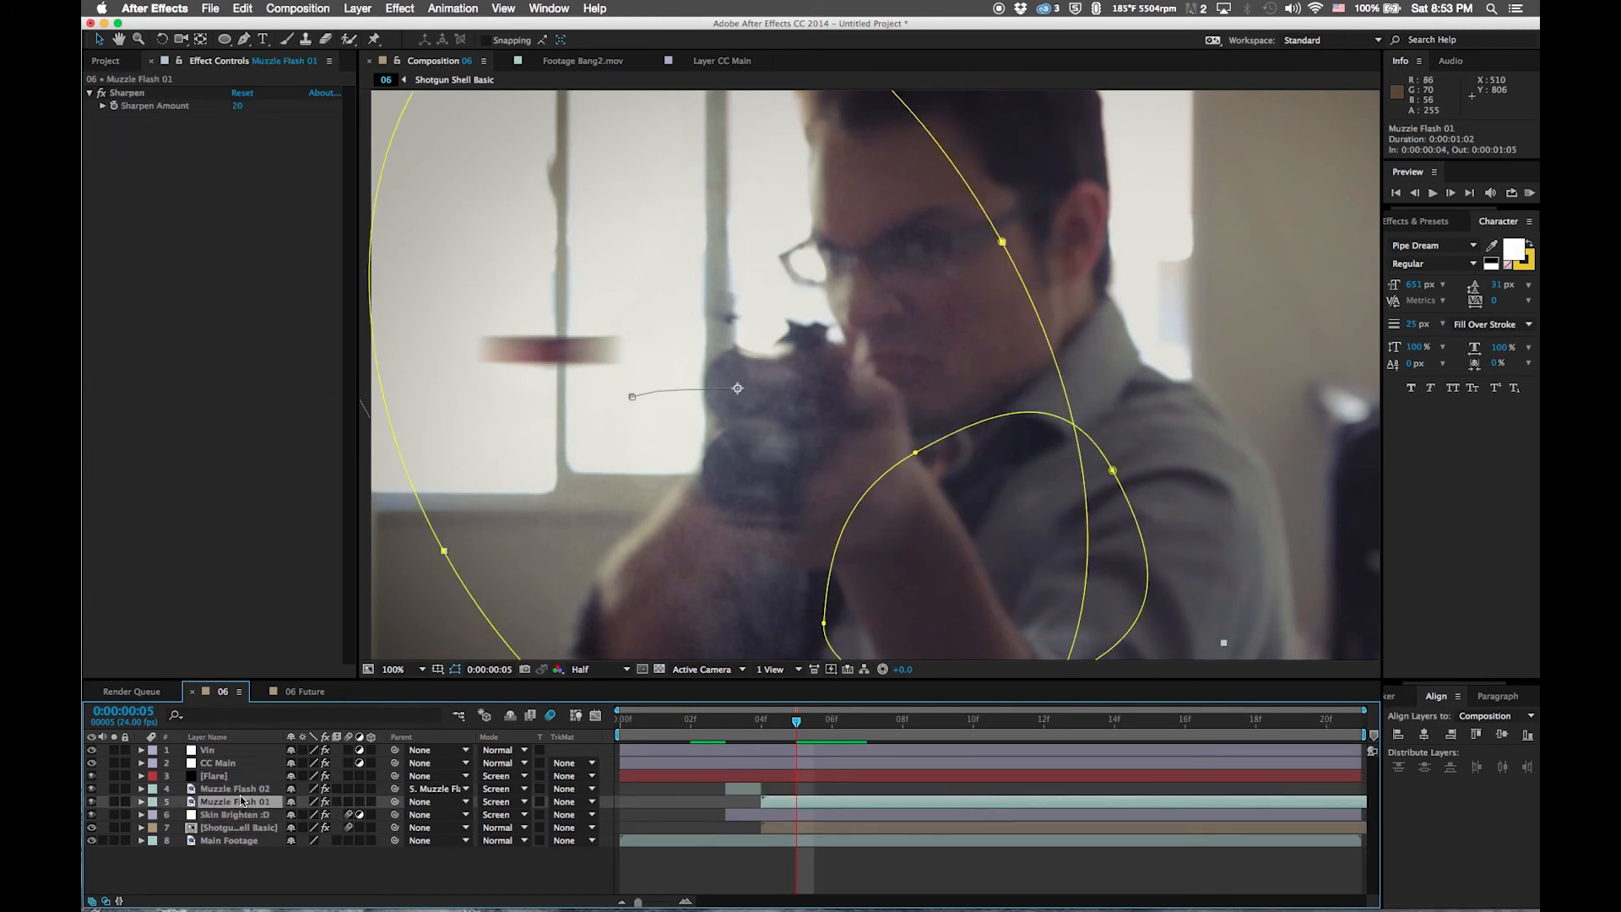
left_click(349, 812)
left_click(349, 801)
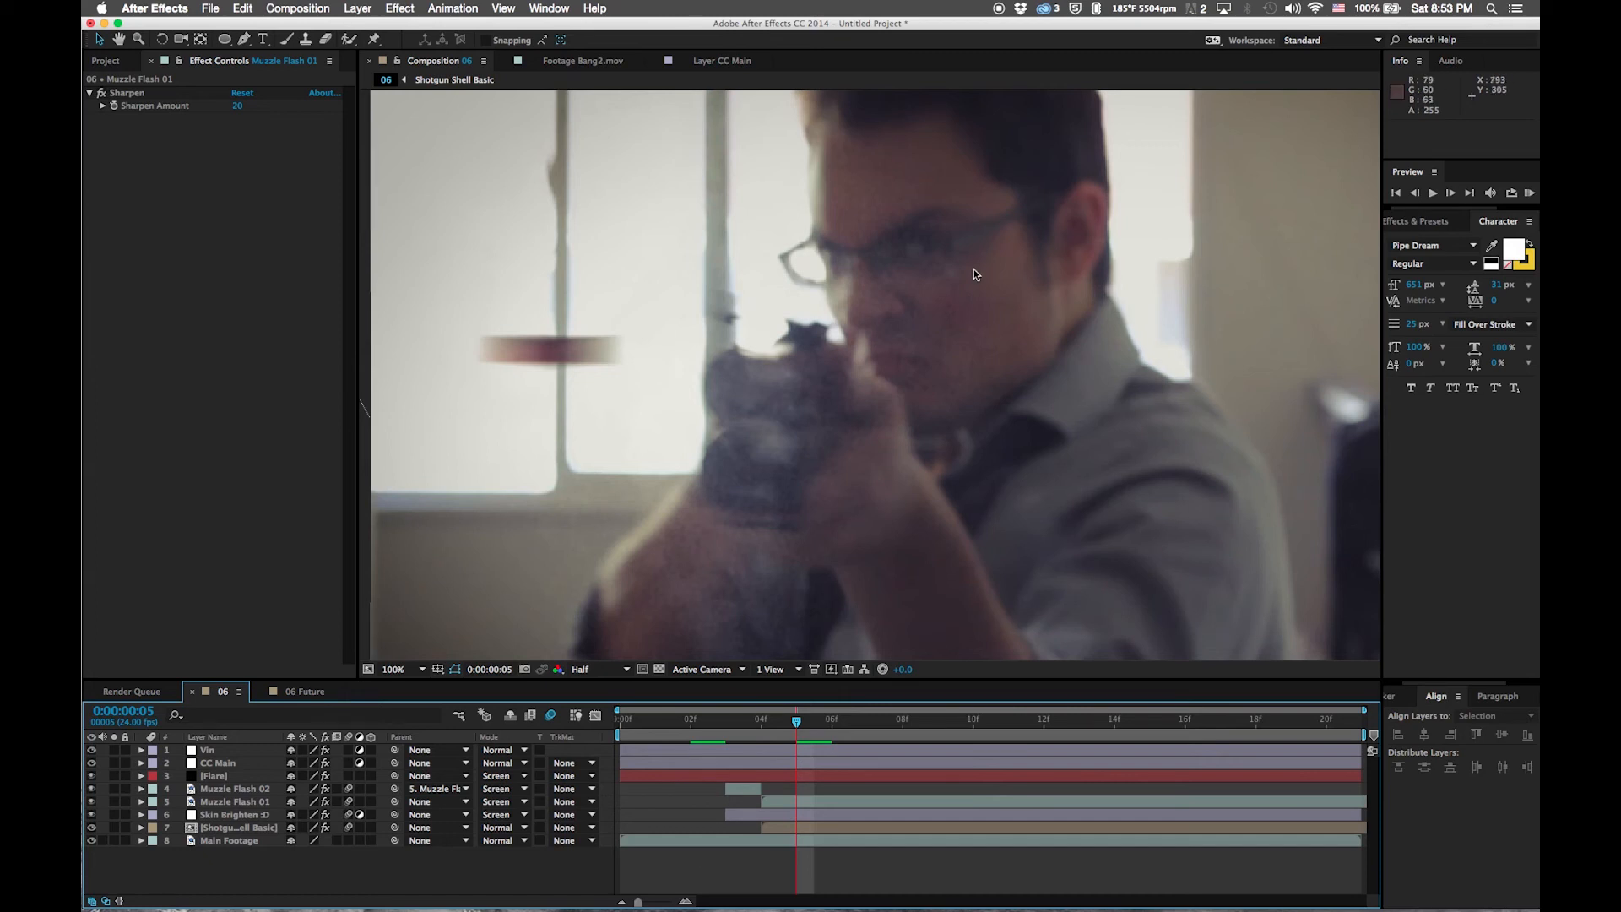
Play a RAM preview of the whole composition at 50% magnification and inspect the muzzle flash at frame 4
scroll(974, 269, "down", 4)
scroll(970, 271, "up", 2)
left_click(1530, 192)
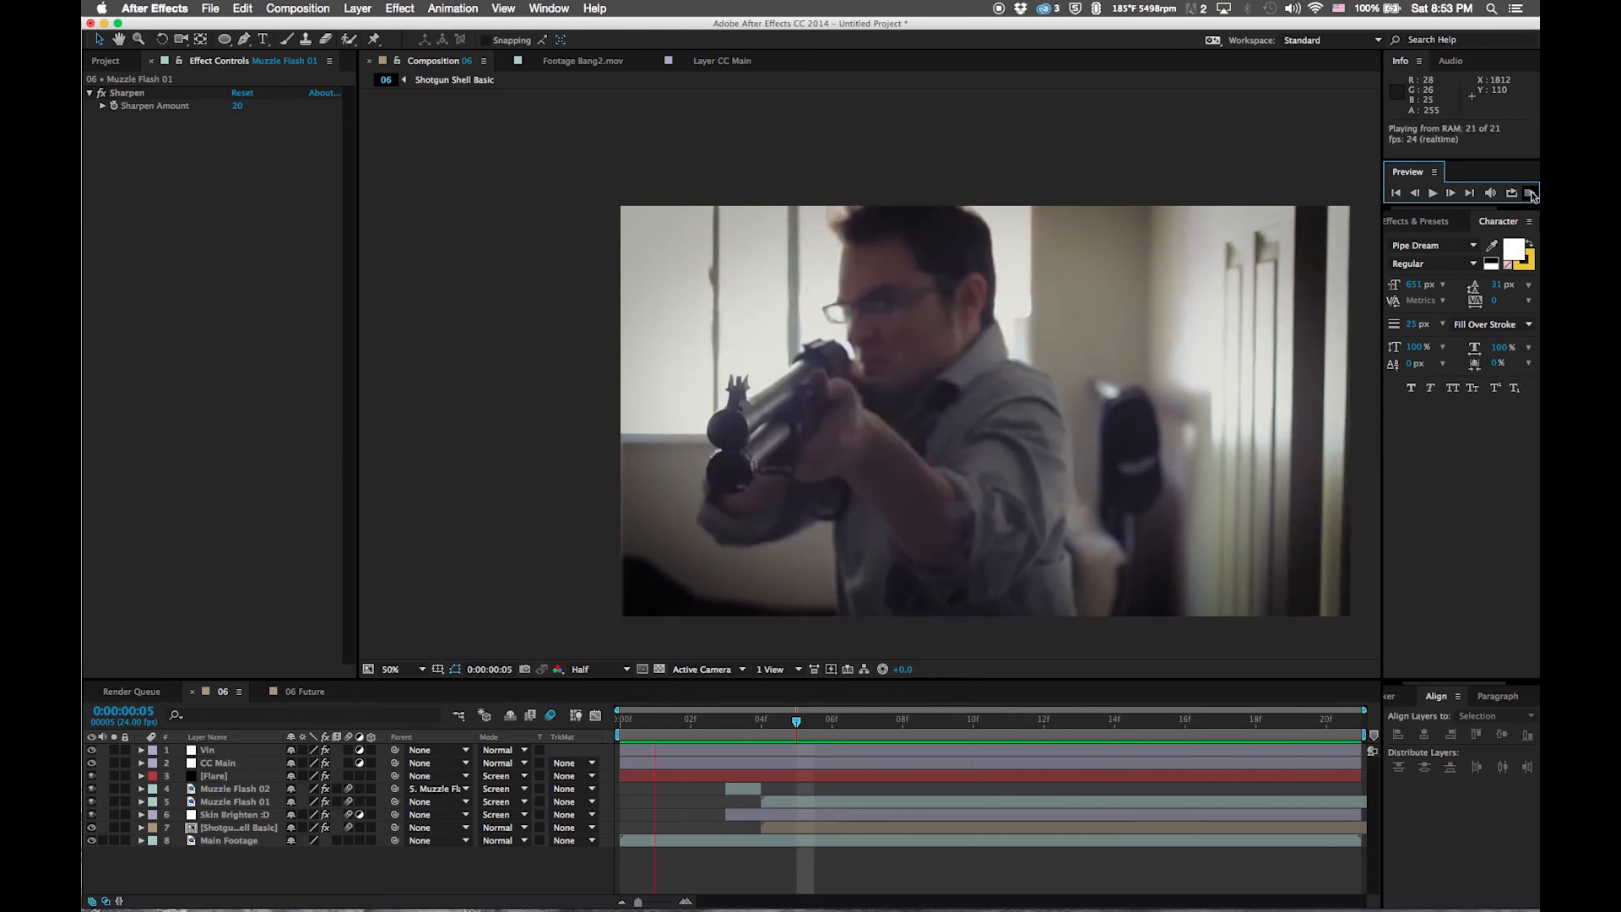
left_click_drag(1009, 719, 823, 718)
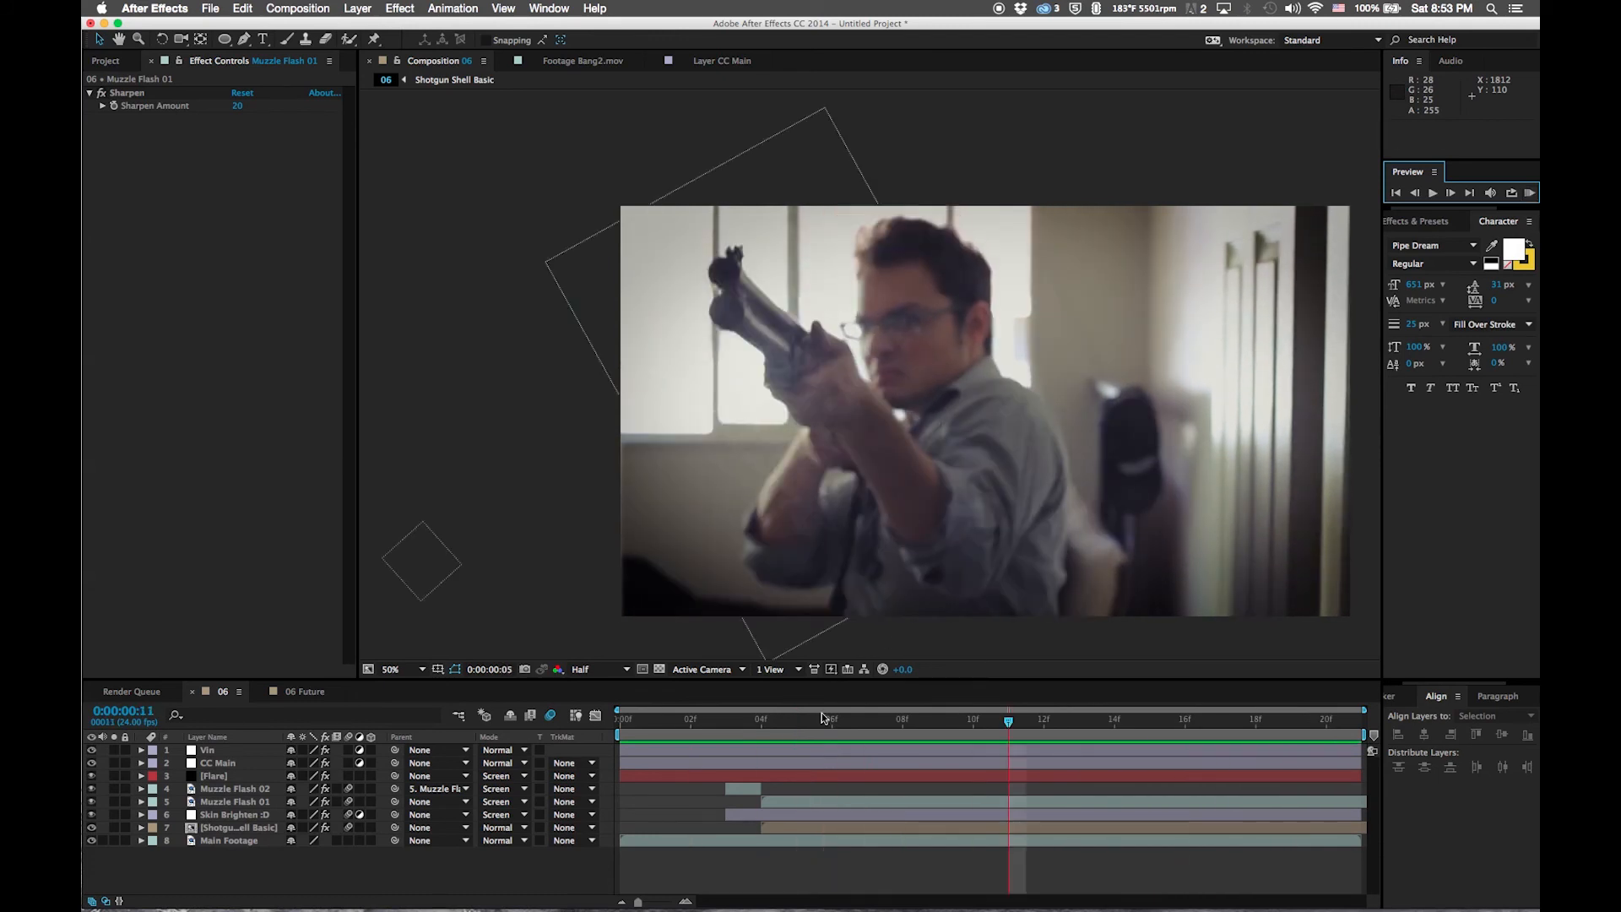
left_click(743, 731)
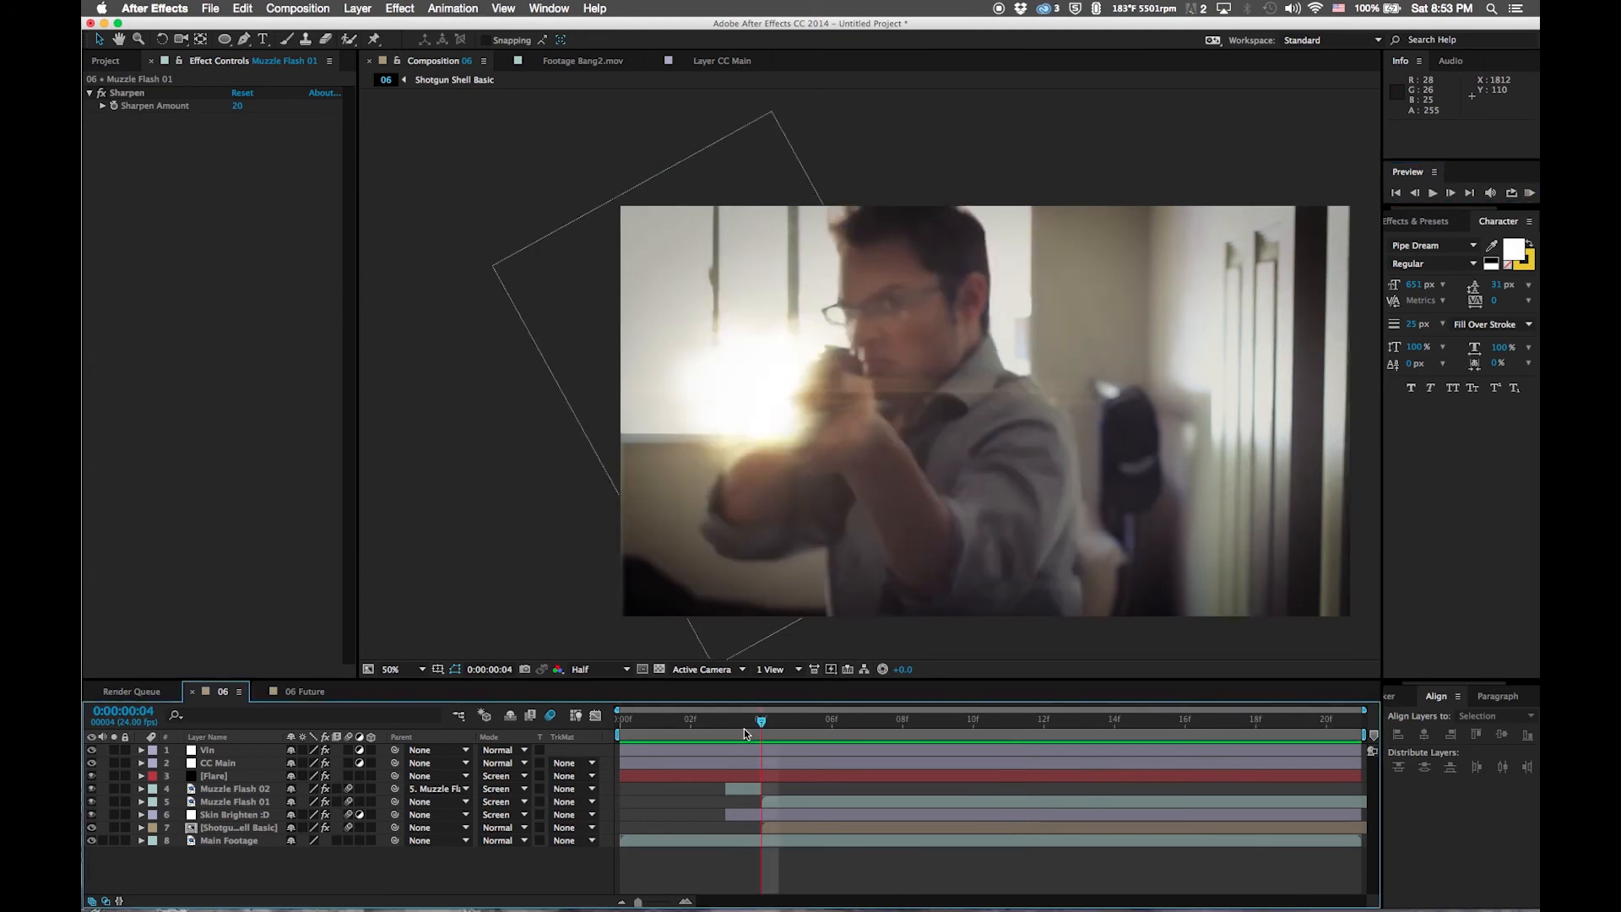
Reveal the opacity of Skin Brighten :D and set its frame 3 keyframe to 75%
left_click(236, 815)
key("t")
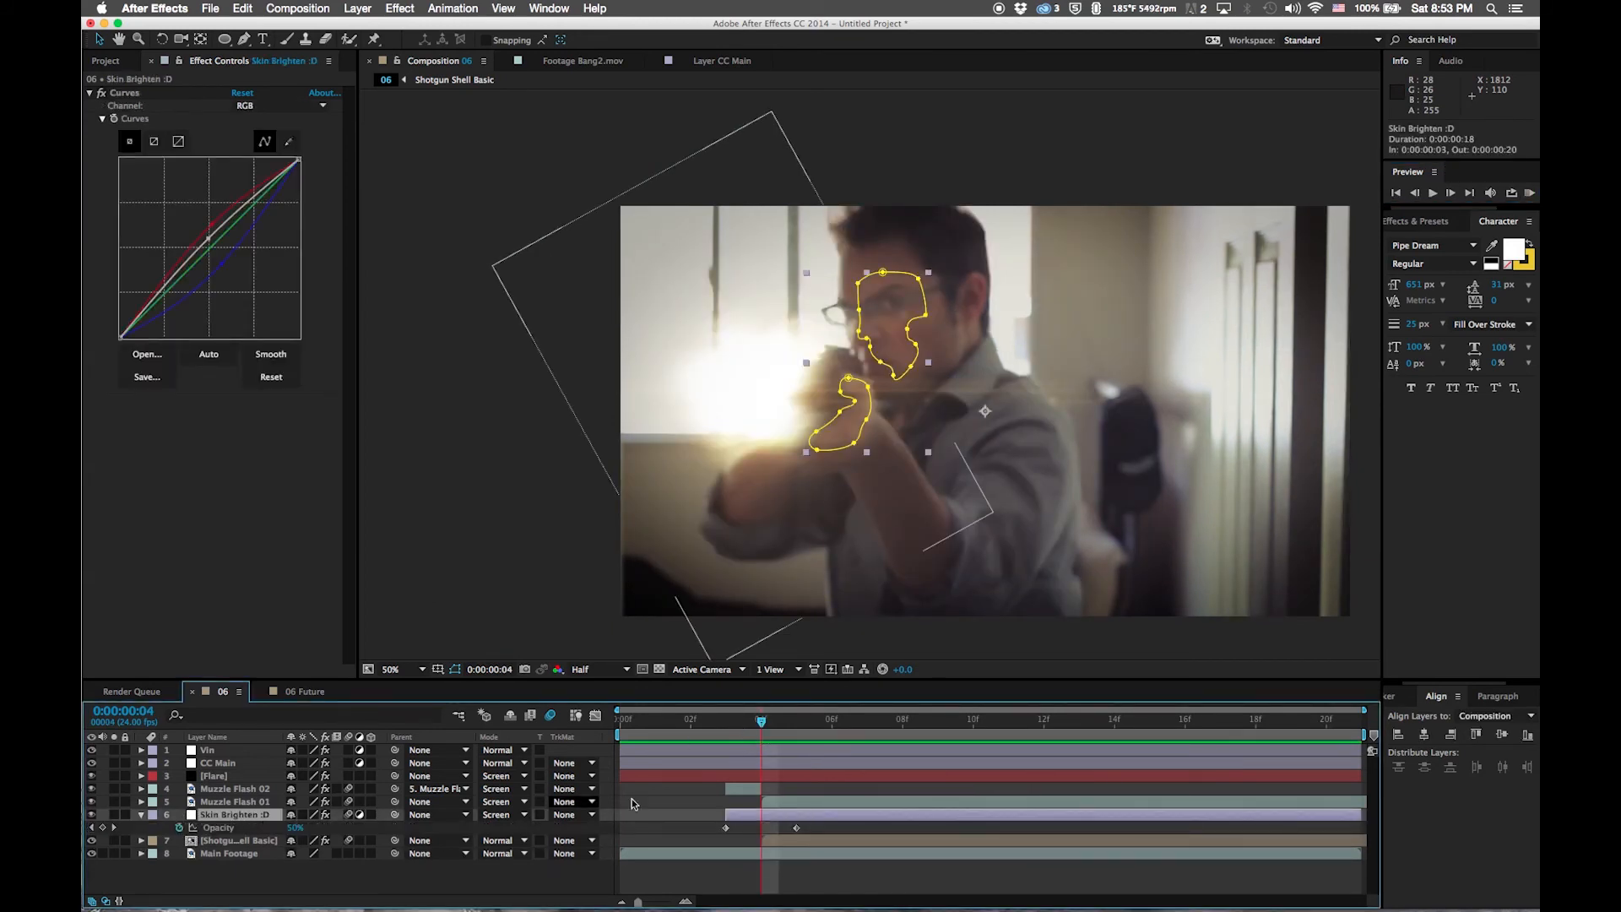
left_click(731, 730)
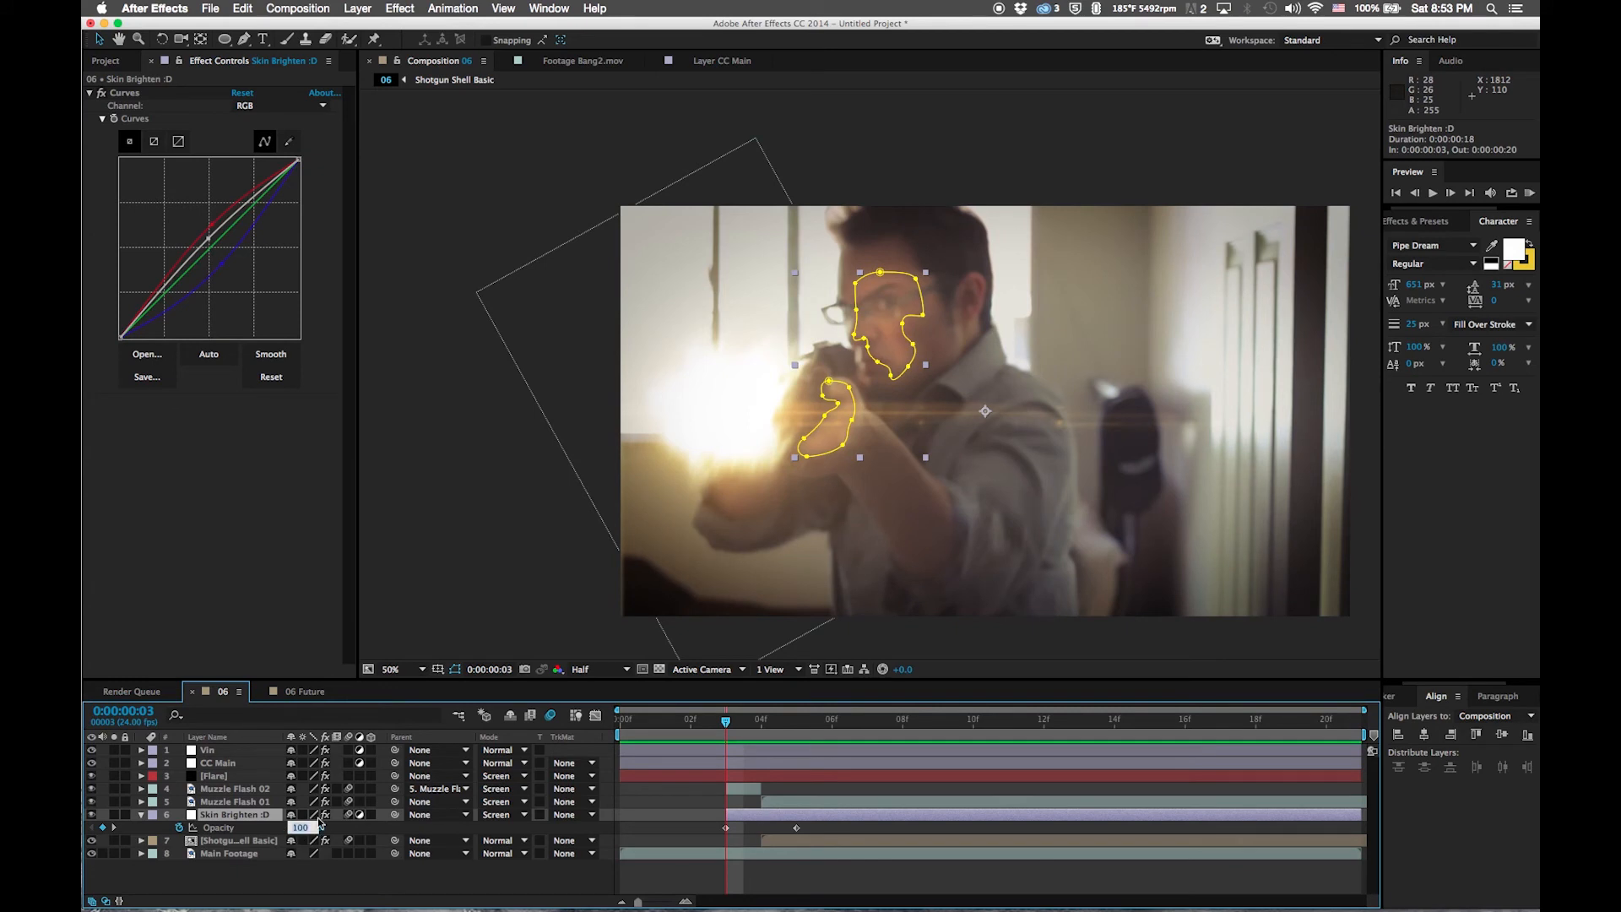
type("75")
key("Return")
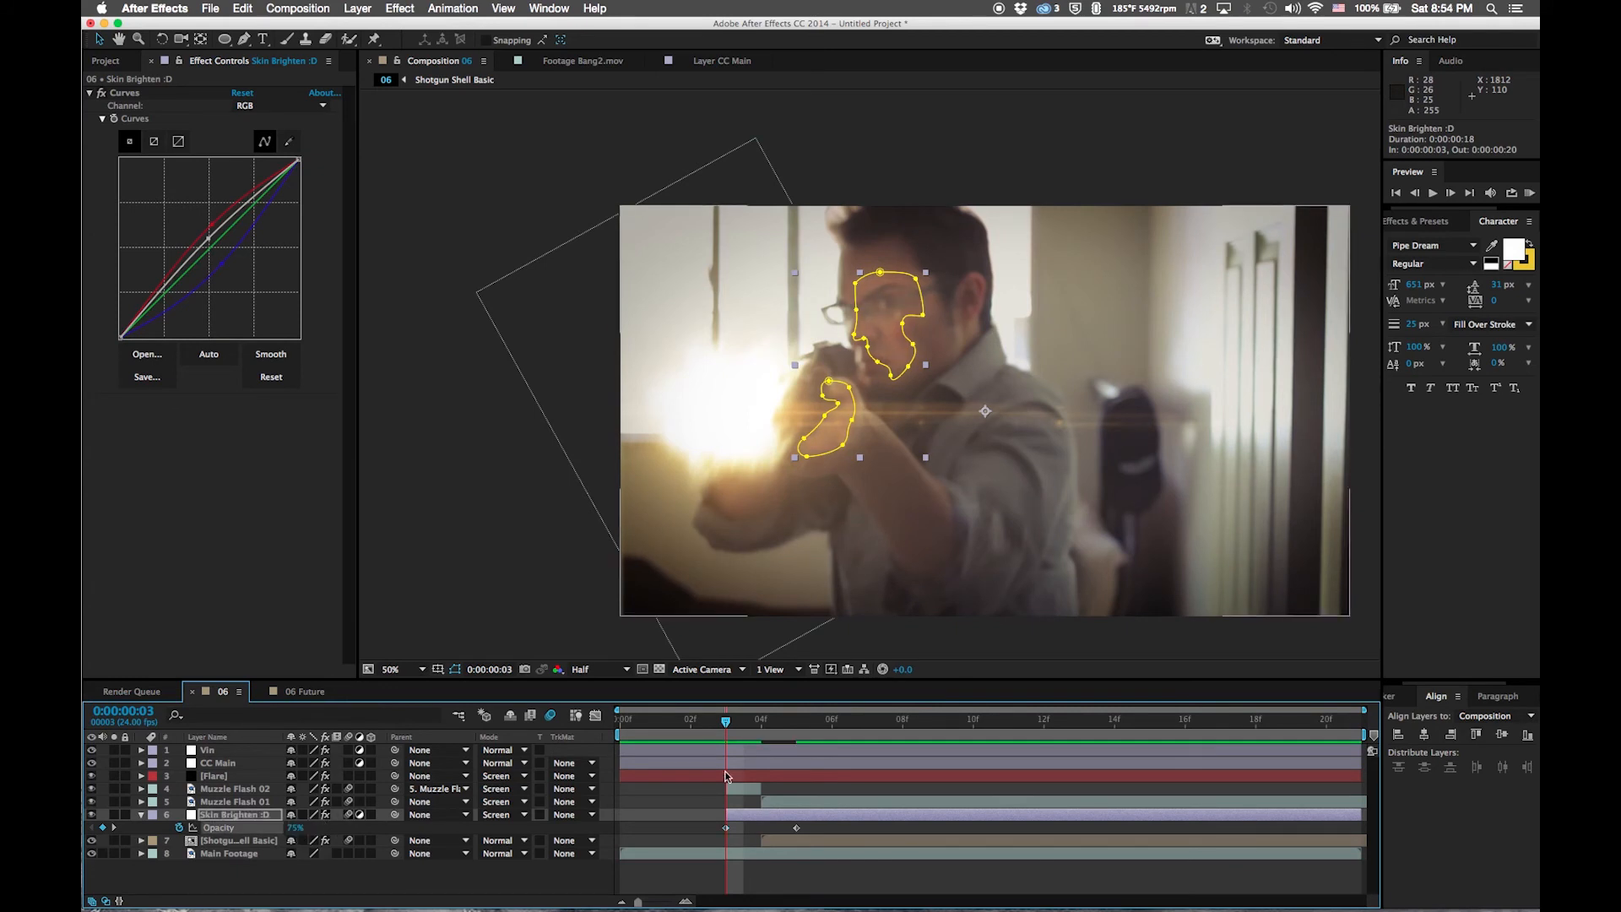
Check the brightening in playback and set the frame 3 opacity keyframe of Skin Brighten :D to 65%
left_click(725, 775)
key("space")
key("space")
left_click(727, 723)
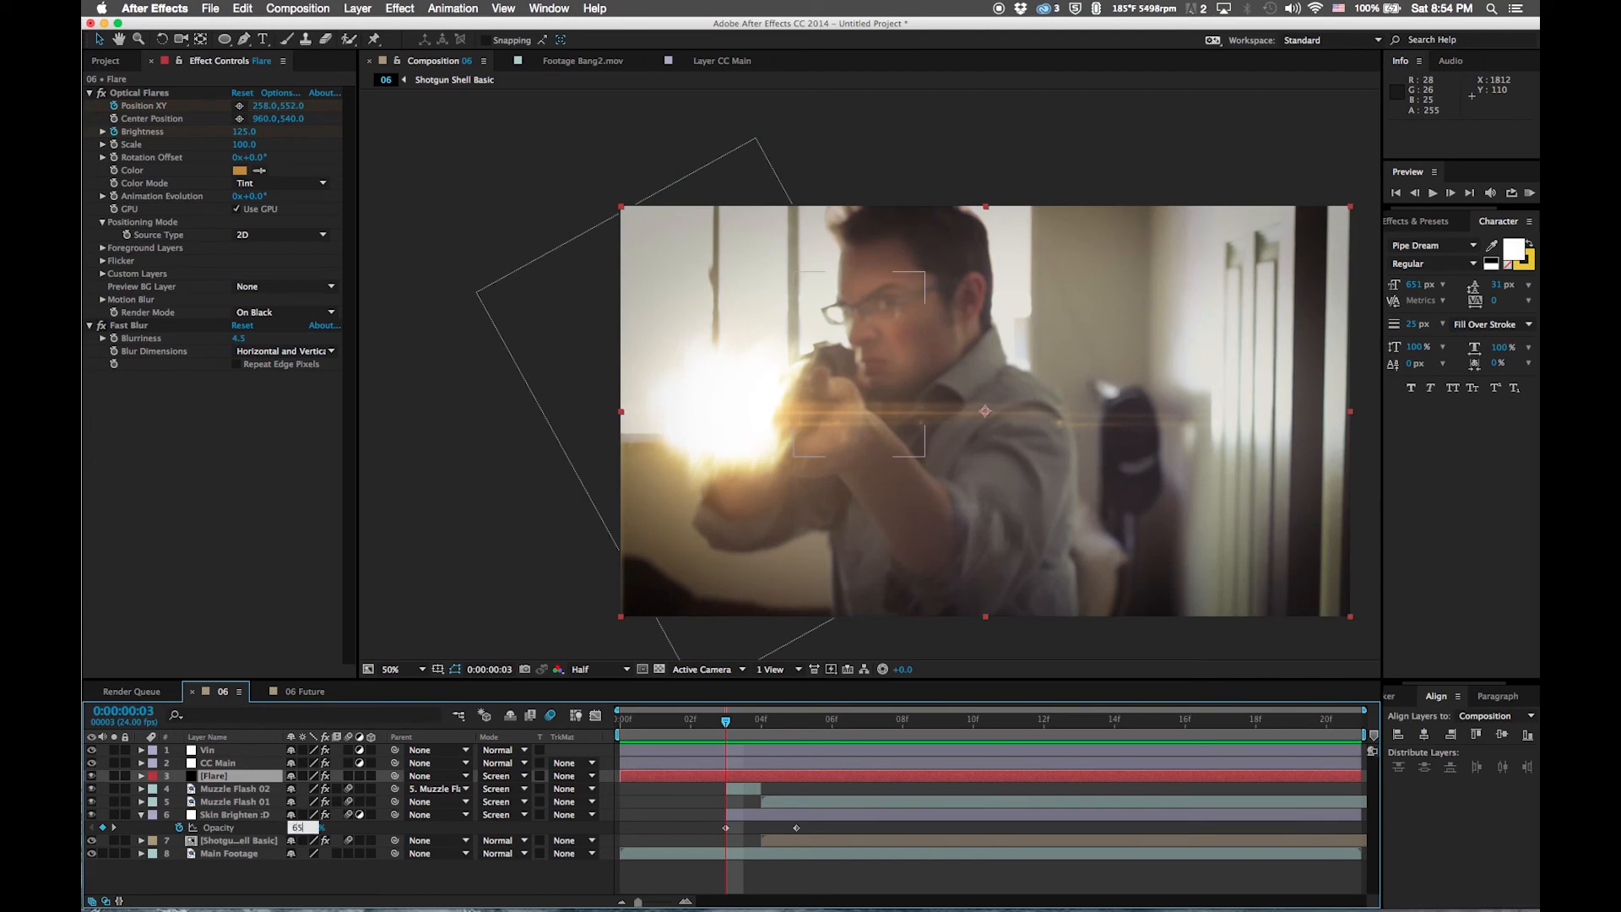
key("Return")
Play a RAM preview of composition 06 and scrub through the muzzle flash frames to check the skin brightening
left_click(1530, 193)
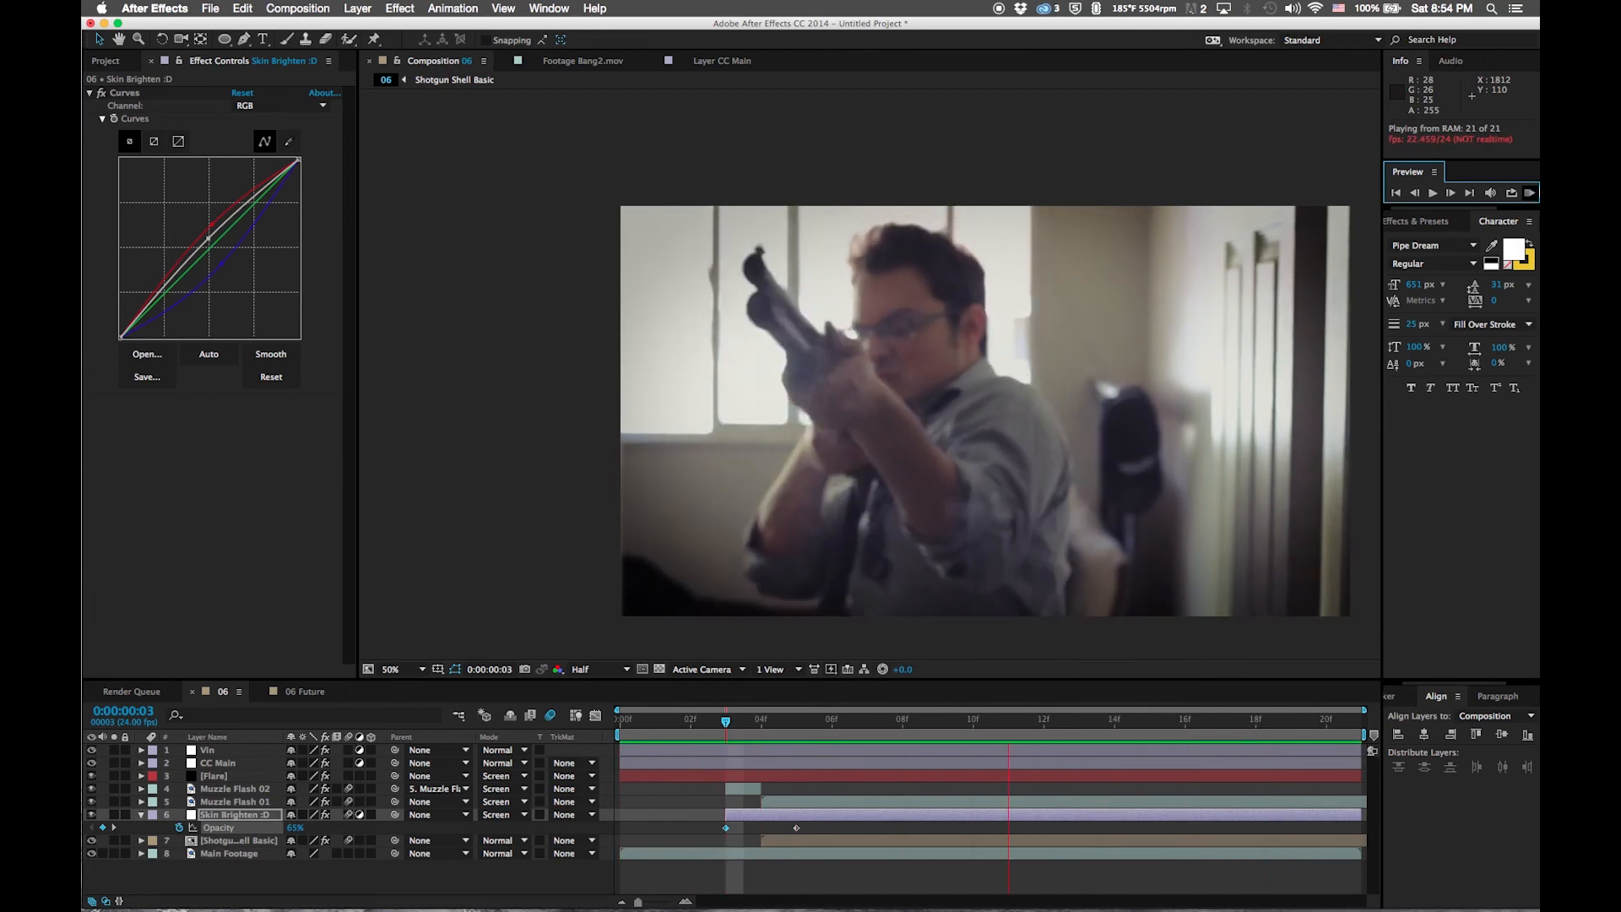
key("space")
left_click_drag(694, 723, 745, 732)
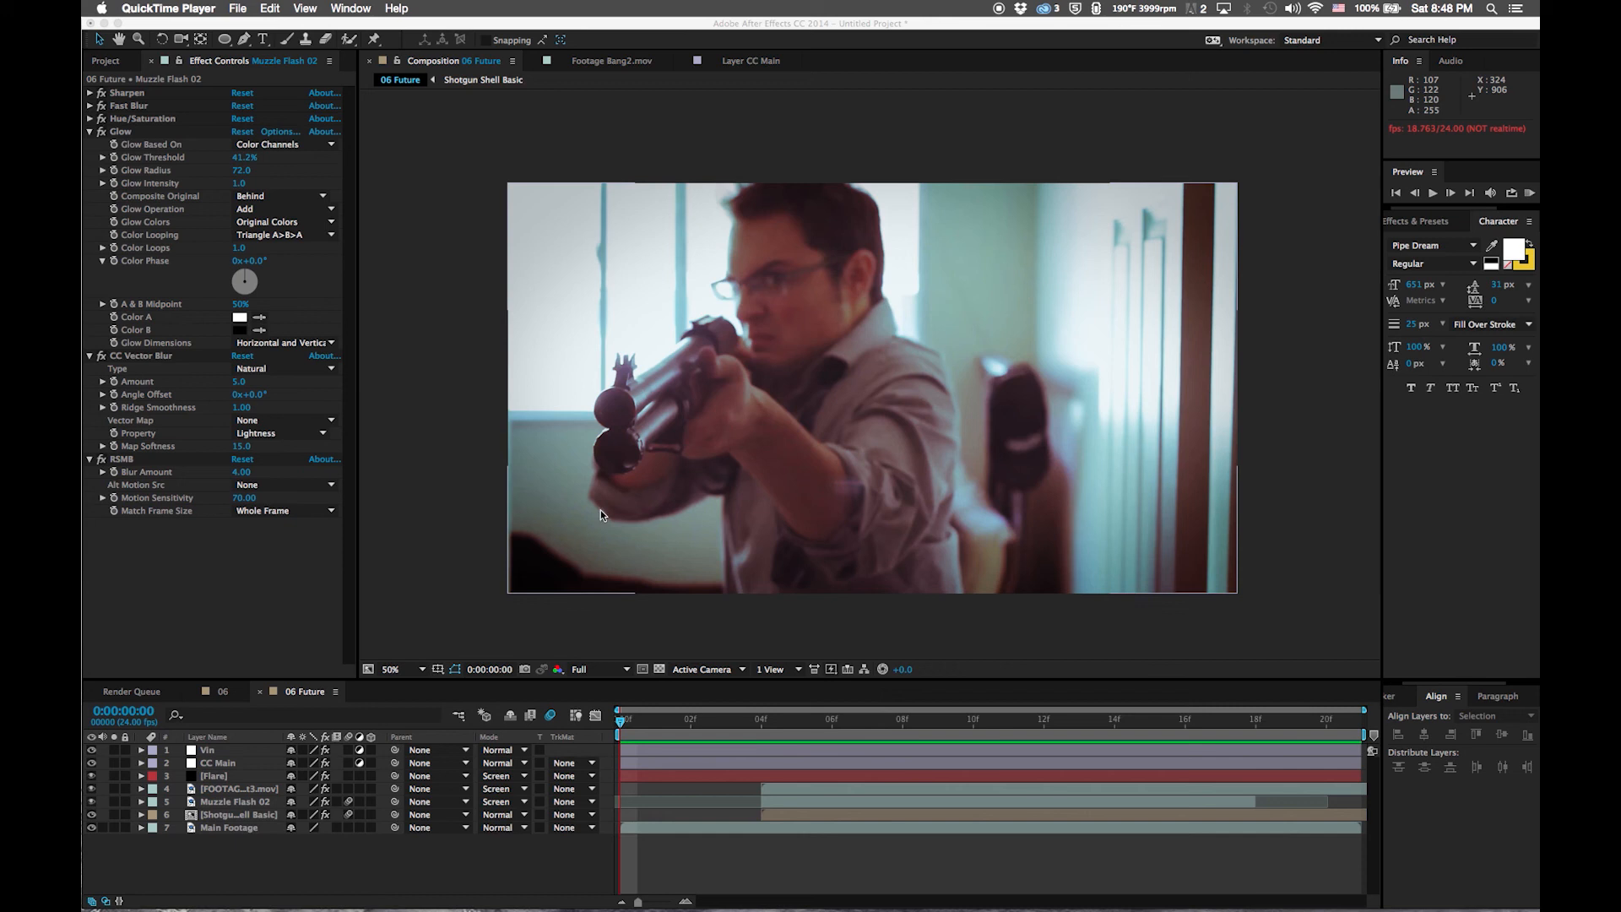
Play the 06 Future composition from its first frame to review the blue futuristic version of the shot
left_click(731, 854)
key("space")
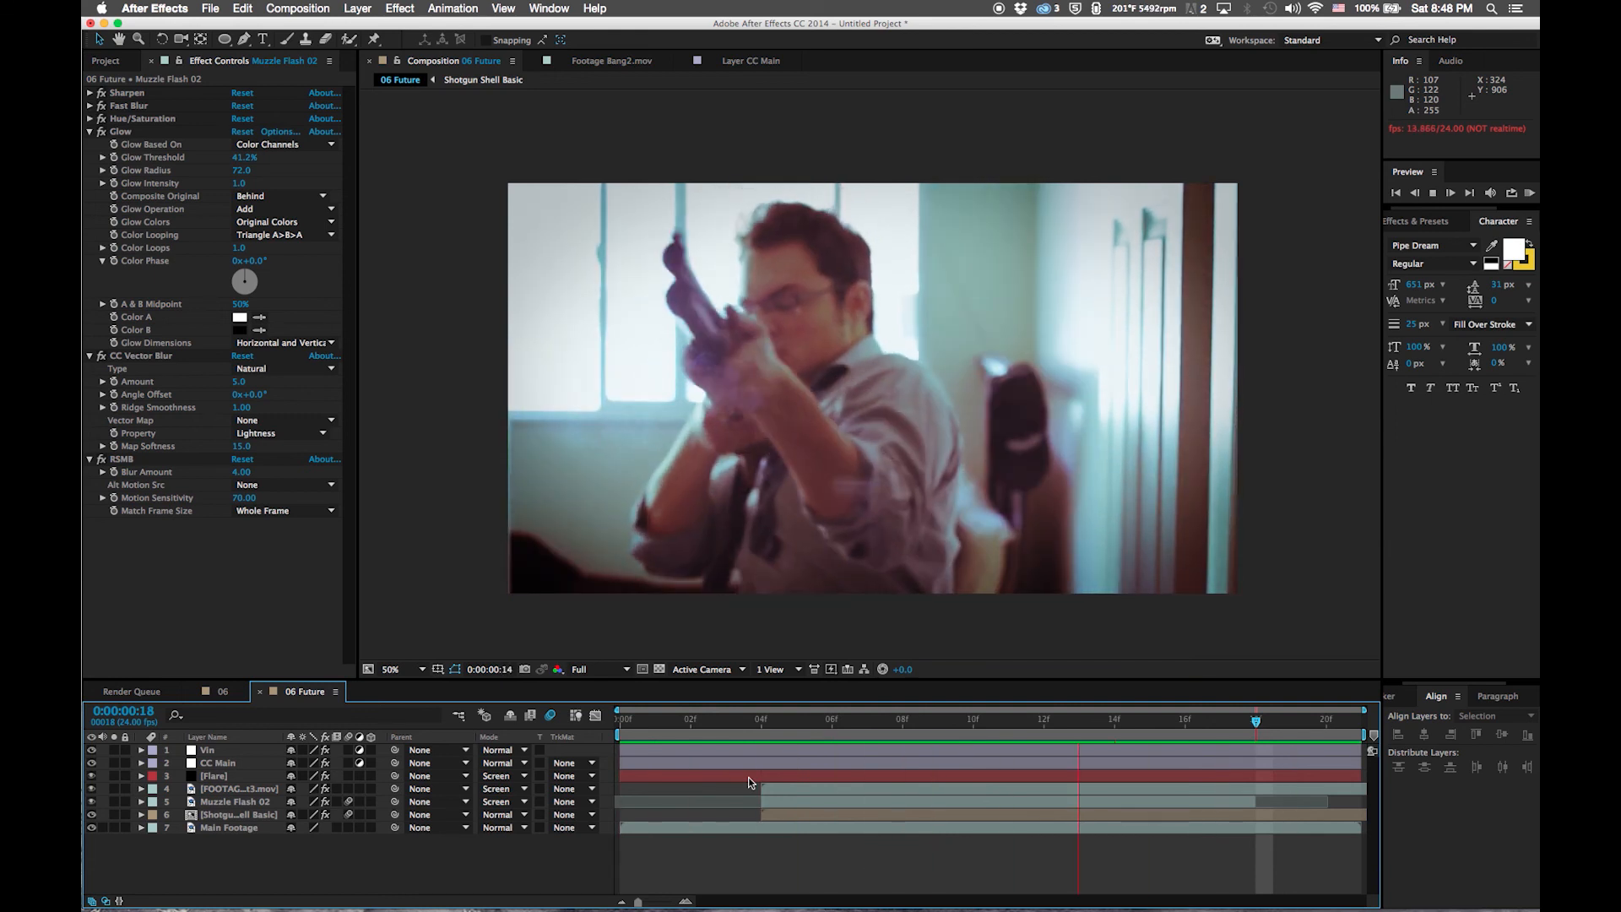
key("space")
key("Page_Down")
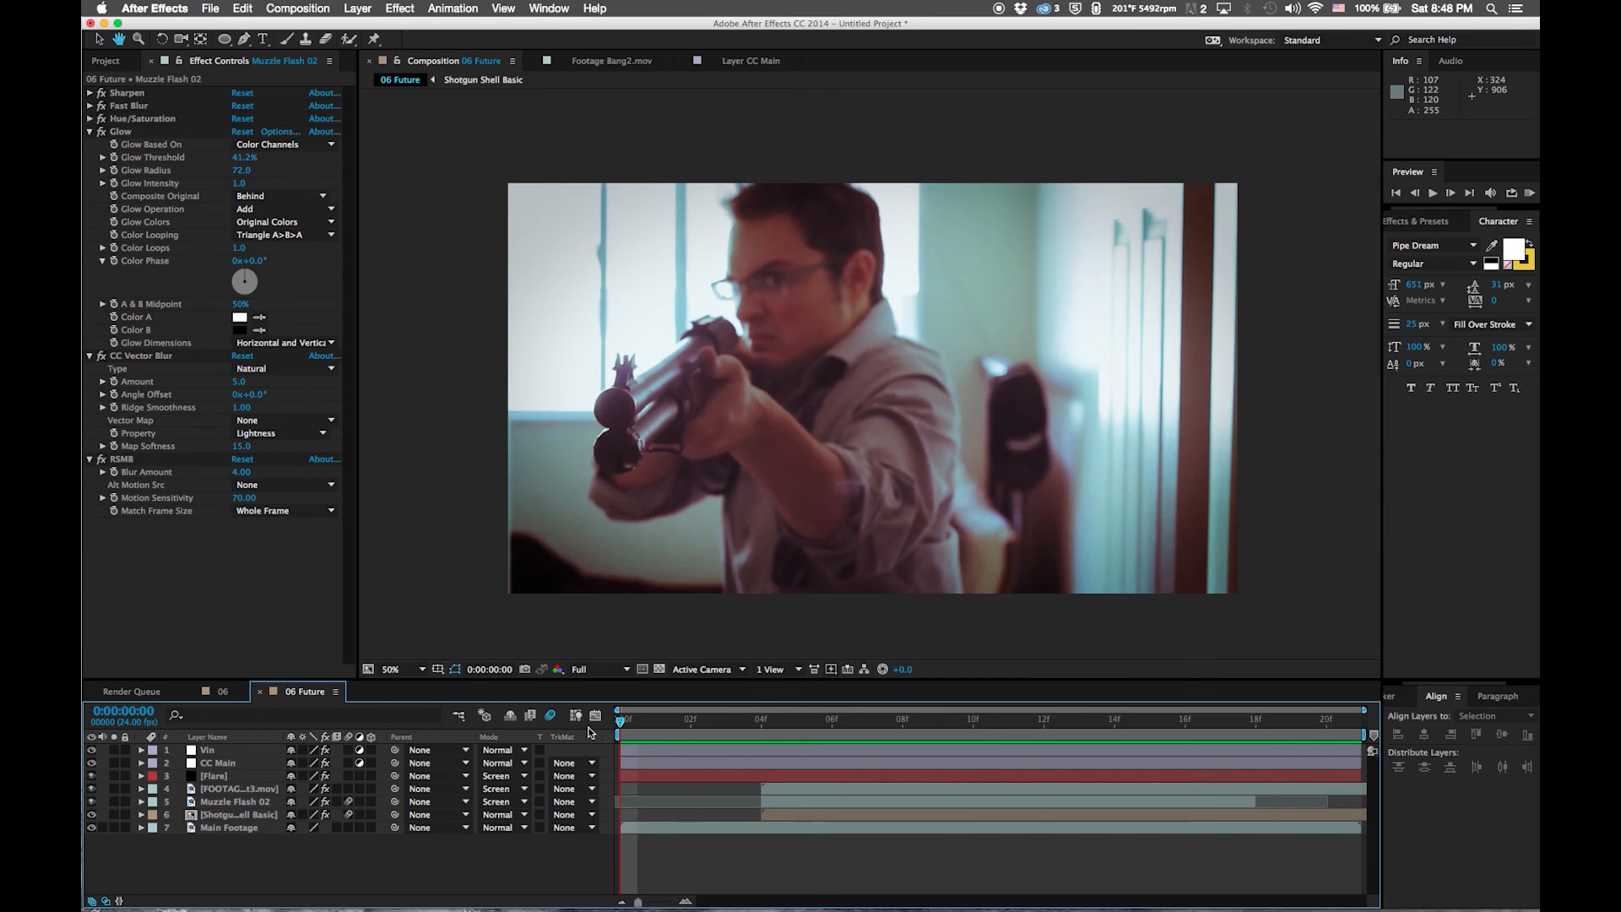
key("space")
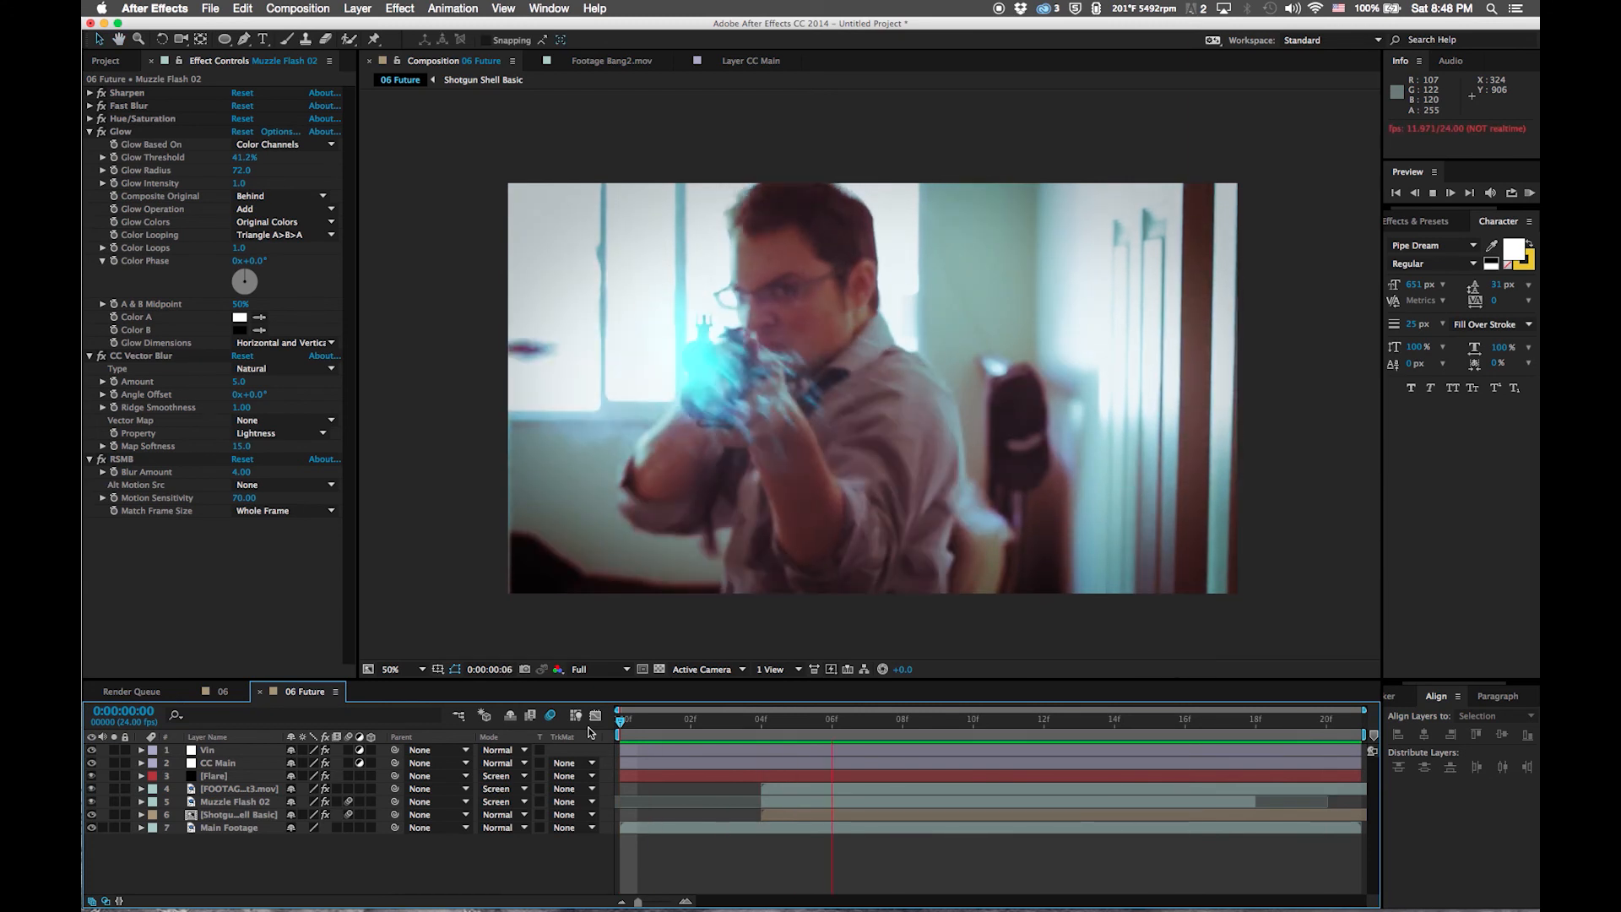
key("space")
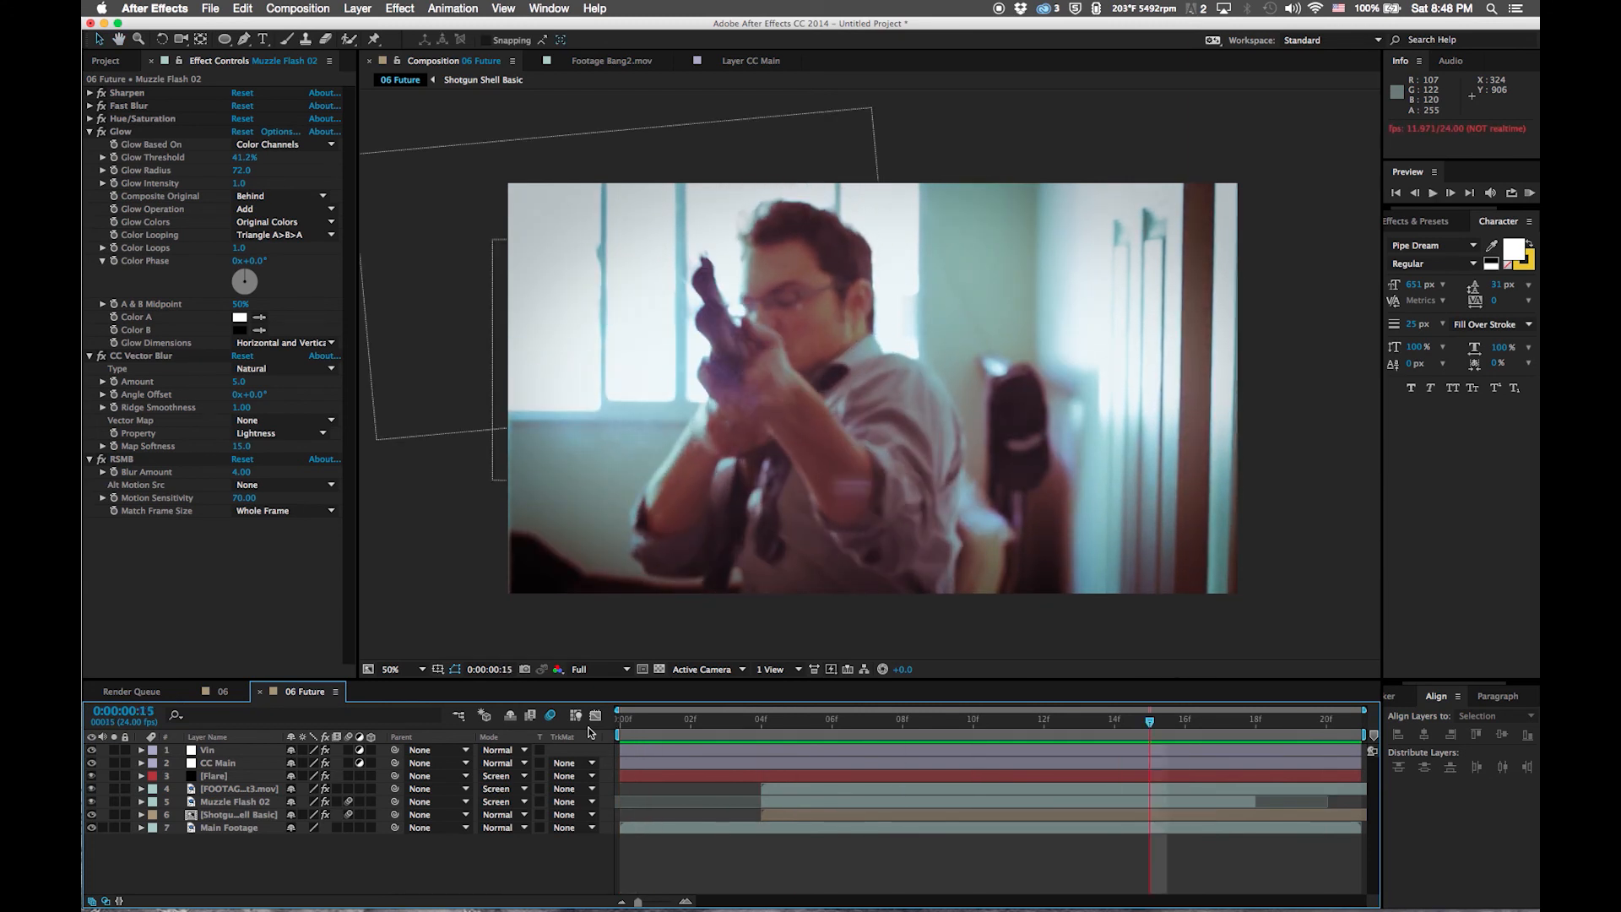